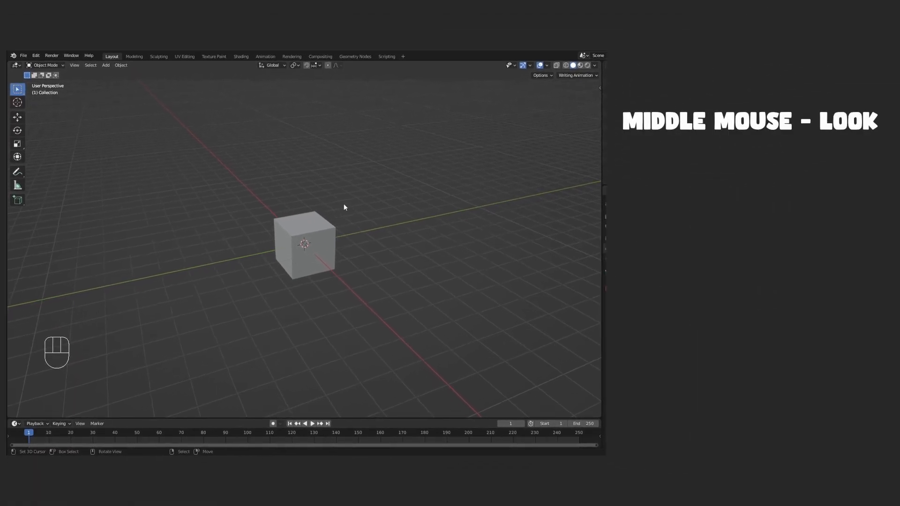
- Examine the default cube from different angles, positions and distances in the 3D viewport
middle_click_drag(363, 204, 295, 222)
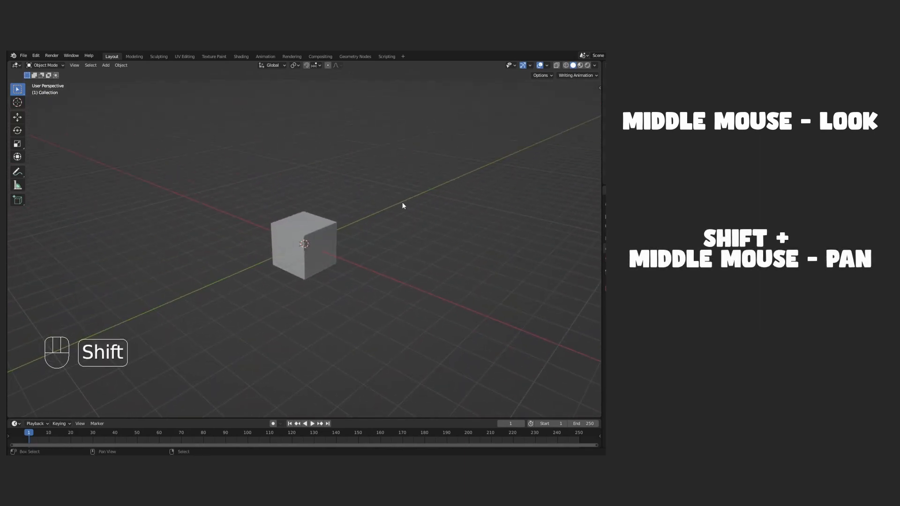
mouse_move(404, 203)
middle_mouse_down("shift")
mouse_move(303, 215)
mouse_move(420, 216)
mouse_move(337, 205)
mouse_move(486, 203)
mouse_move(209, 200)
mouse_move(551, 203)
mouse_move(237, 198)
mouse_move(438, 203)
mouse_move(392, 206)
mouse_move(415, 203)
middle_mouse_up("shift")
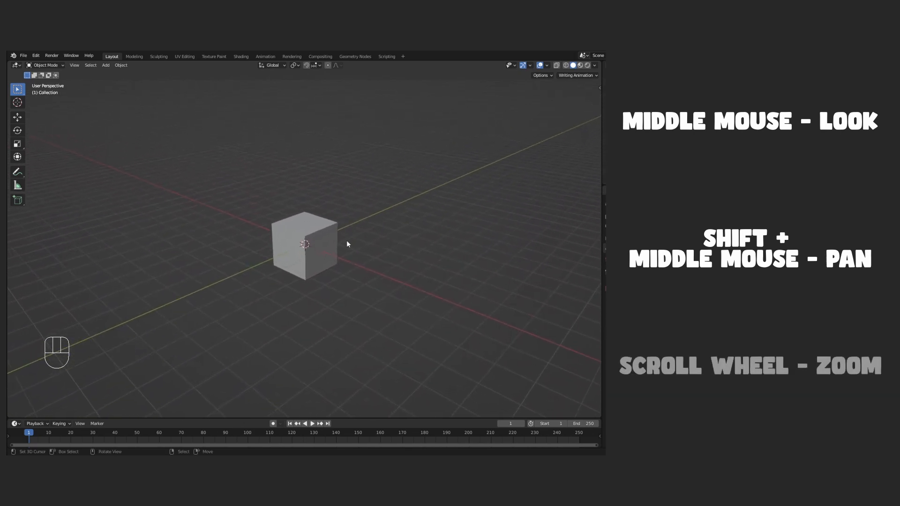
scroll(339, 248, "up", 5)
scroll(340, 249, "down", 5)
scroll(340, 249, "up", 6)
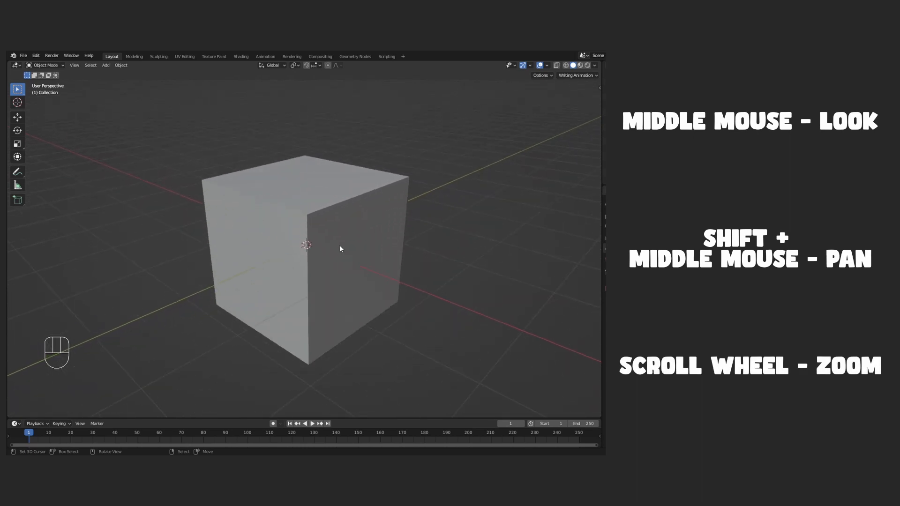
scroll(340, 249, "down", 7)
scroll(340, 249, "up", 6)
scroll(340, 248, "down", 6)
scroll(340, 249, "up", 6)
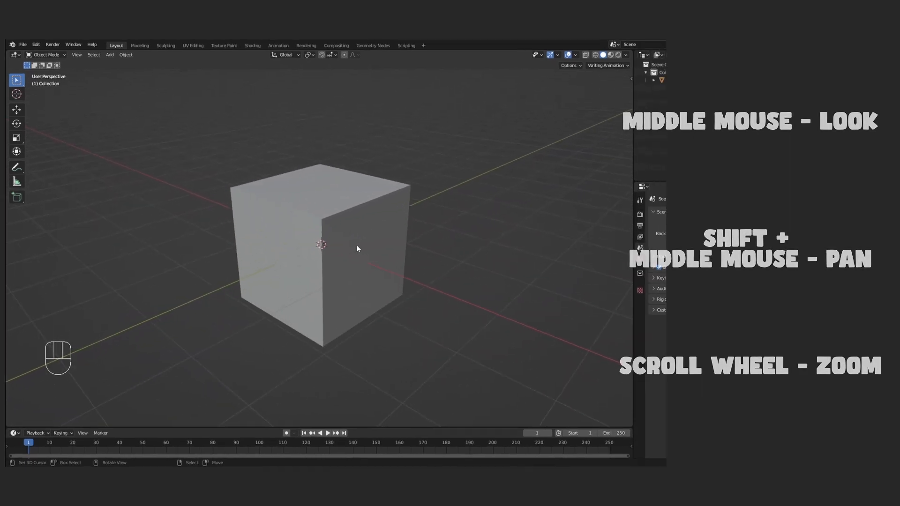
scroll(340, 249, "down", 6)
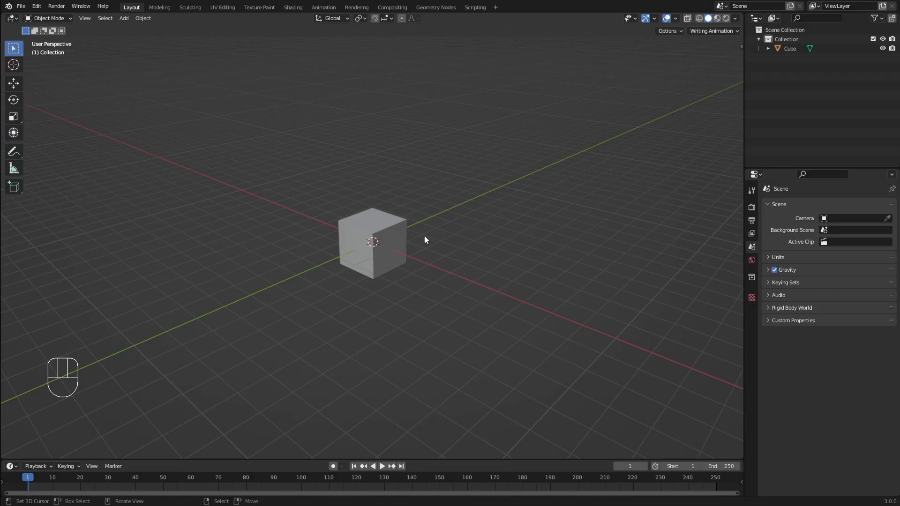
- Set the keymap preference Select with Mouse Button to Right and close the preferences
left_click(36, 6)
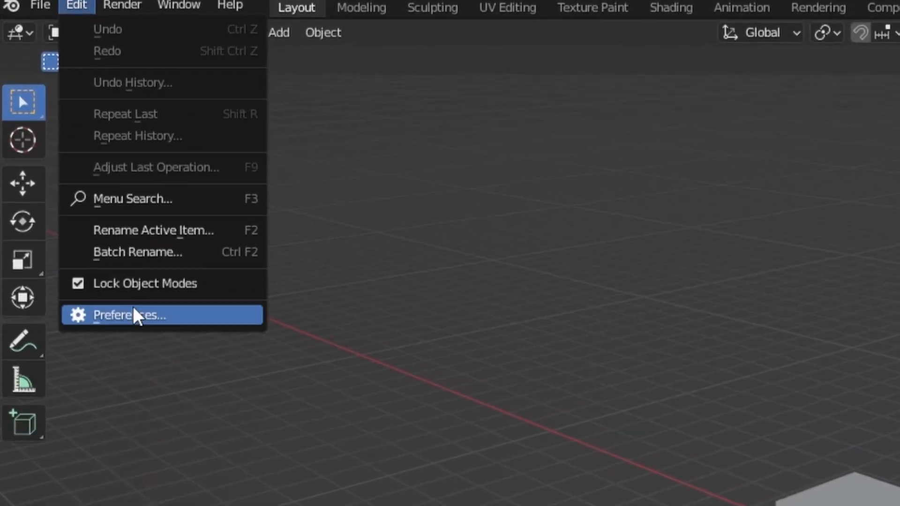
left_click(60, 139)
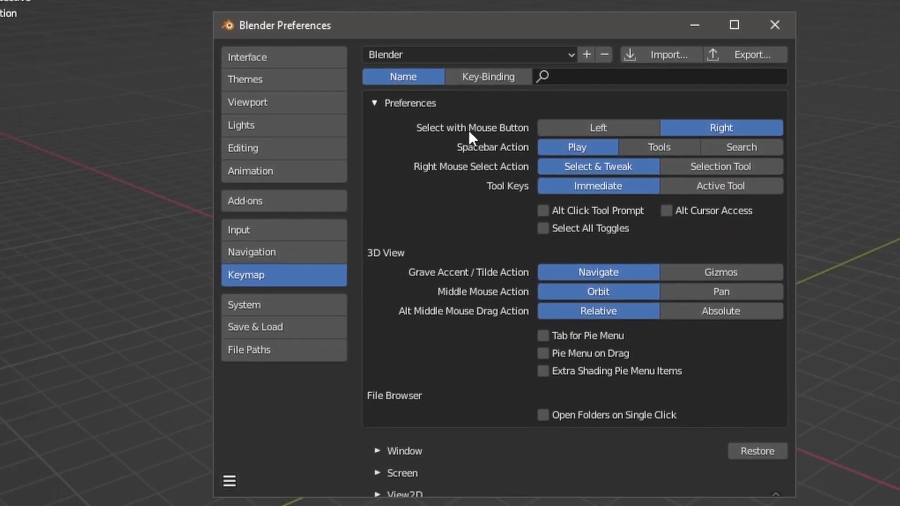
left_click(621, 127)
left_click(681, 126)
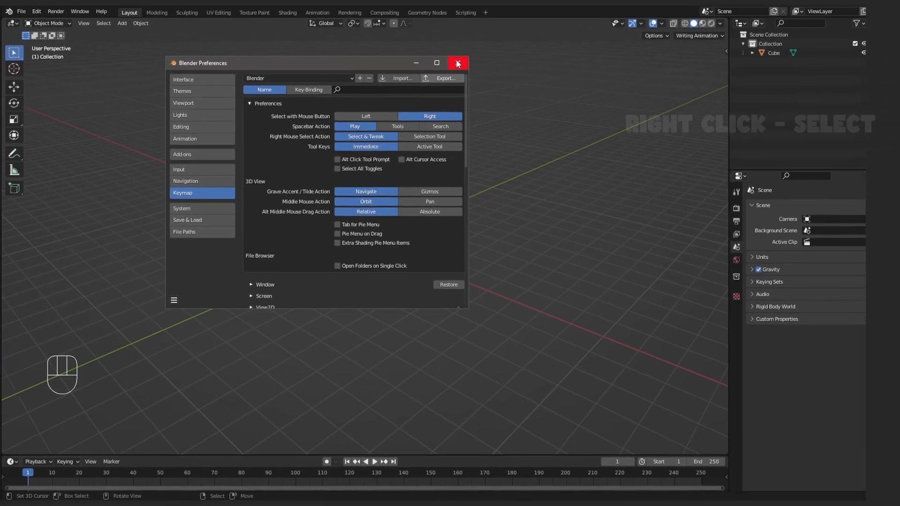
left_click(774, 25)
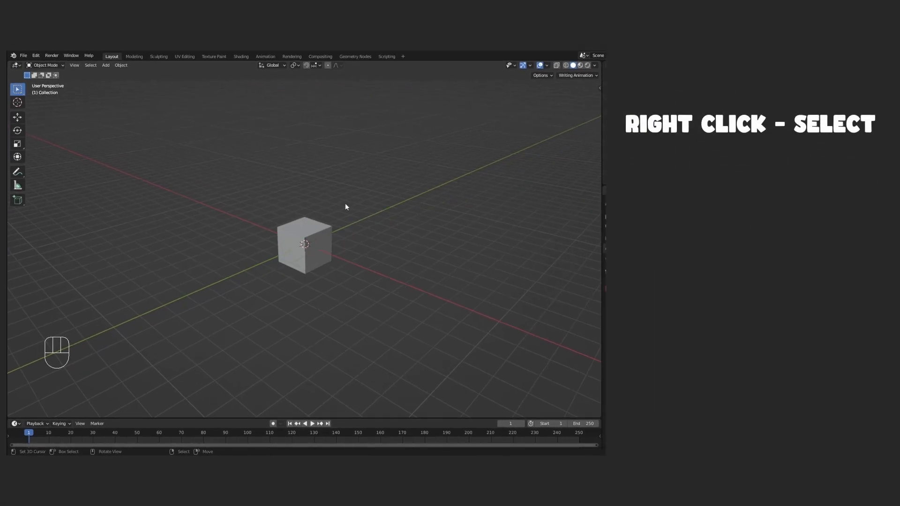
- Practise selecting the cube alone and all scene objects together, leaving nothing selected
right_click(322, 231)
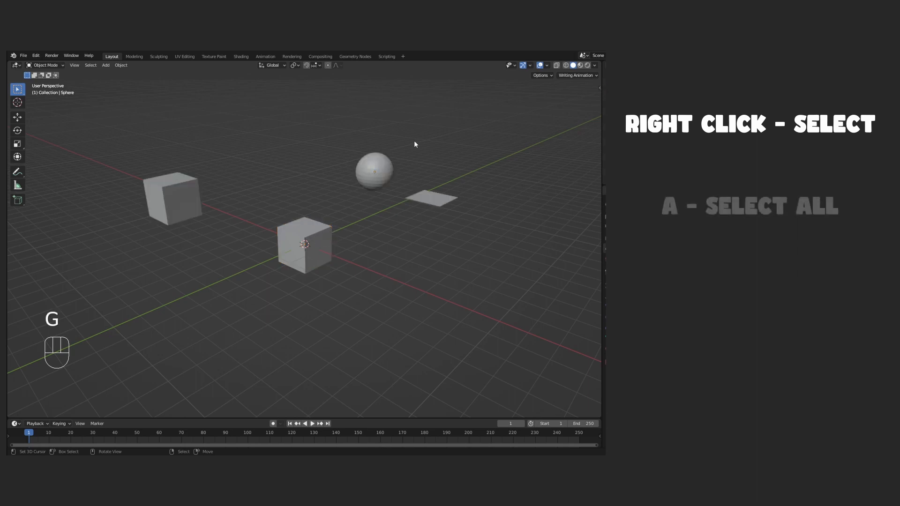
key("a")
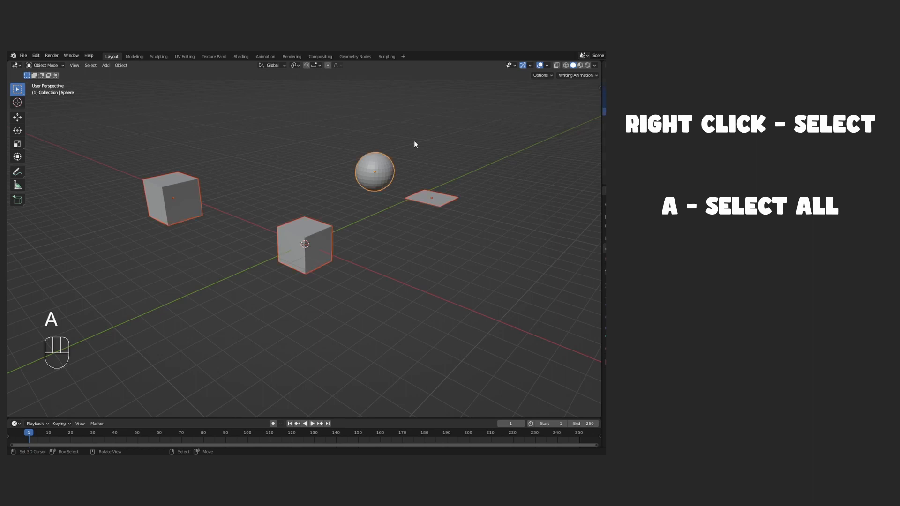
key("a")
key("a")
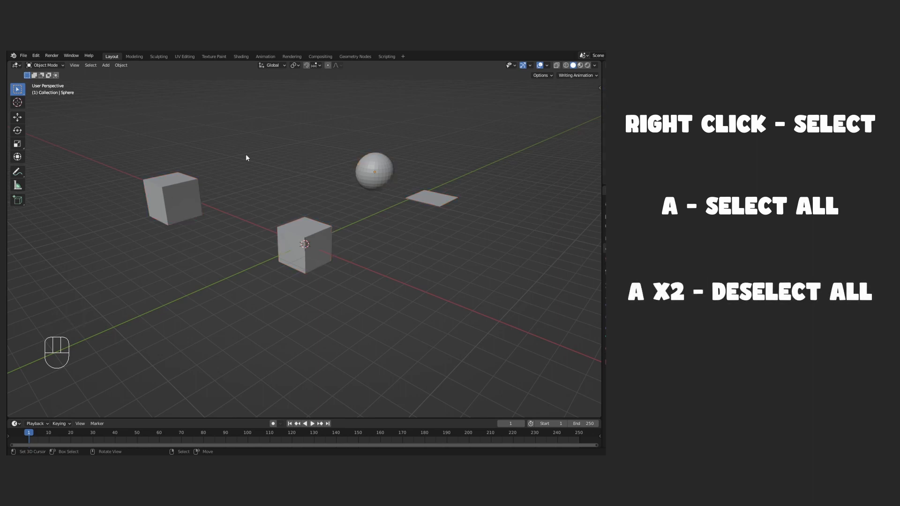
- Delete all objects in the scene
key("a")
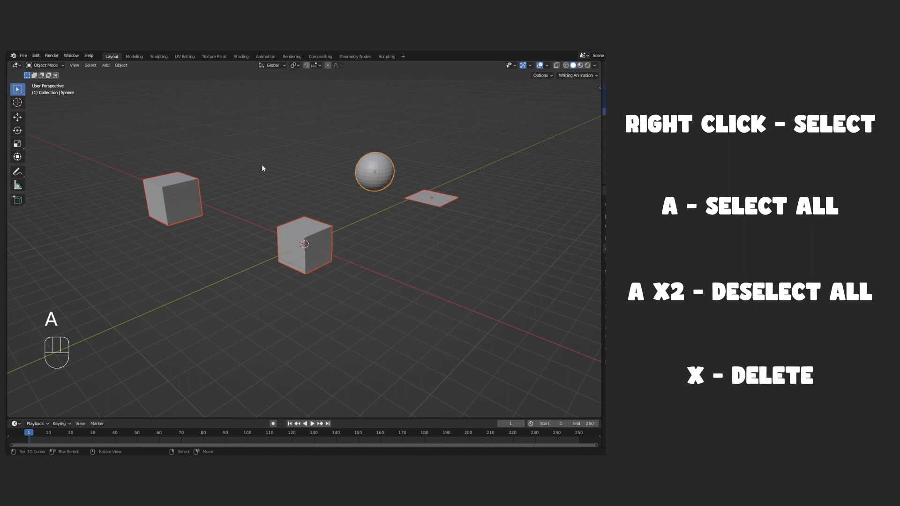
key("x")
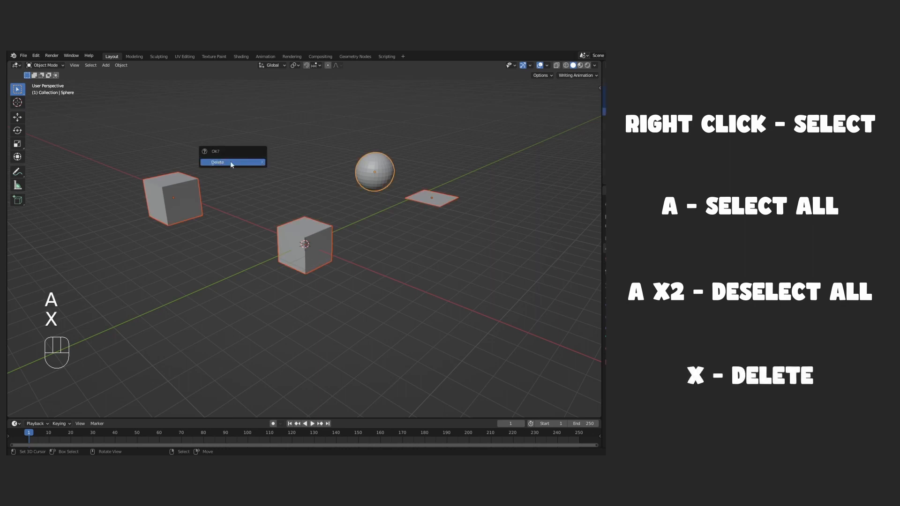
left_click(230, 161)
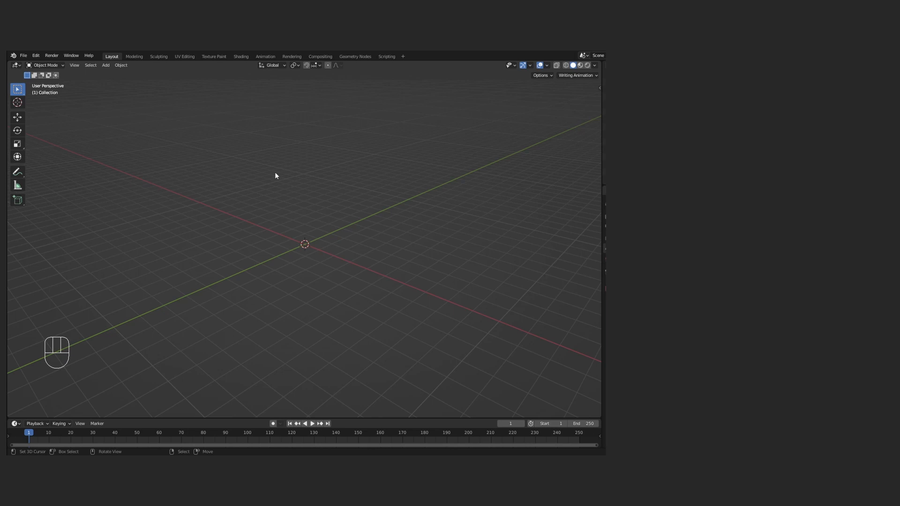
- Examine the empty scene in the front, right and top orthographic views and return to a perspective view
key("KP_1")
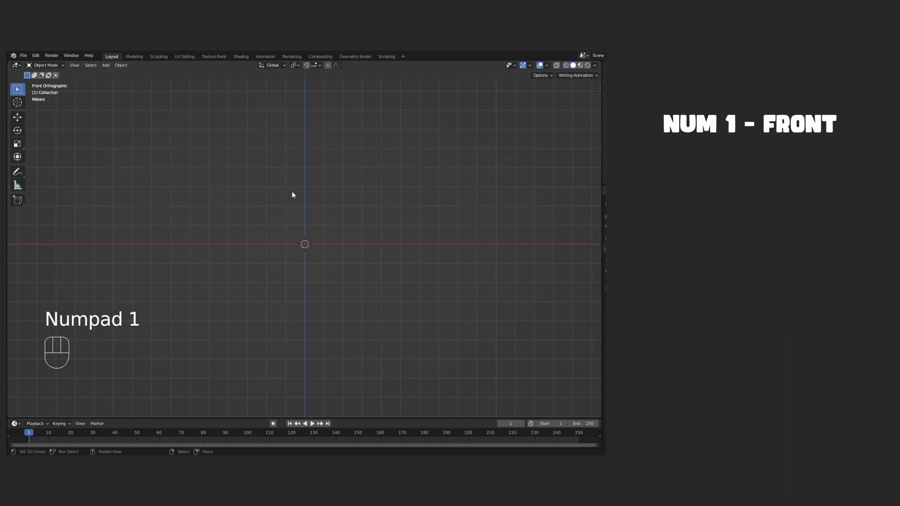
key("KP_3")
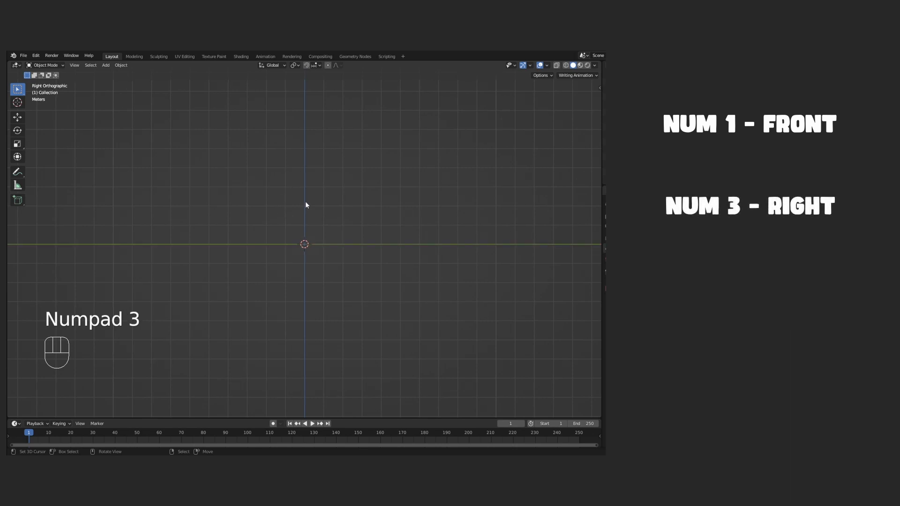
key("KP_7")
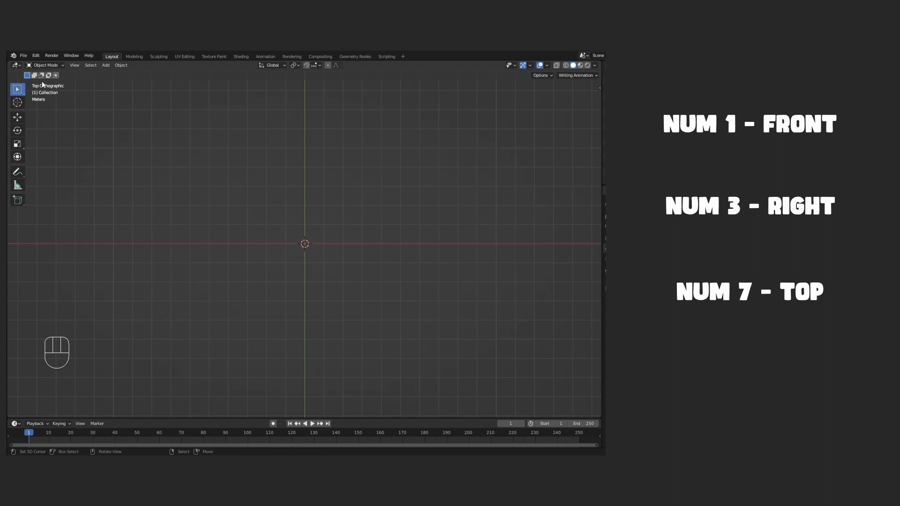
key("KP_3")
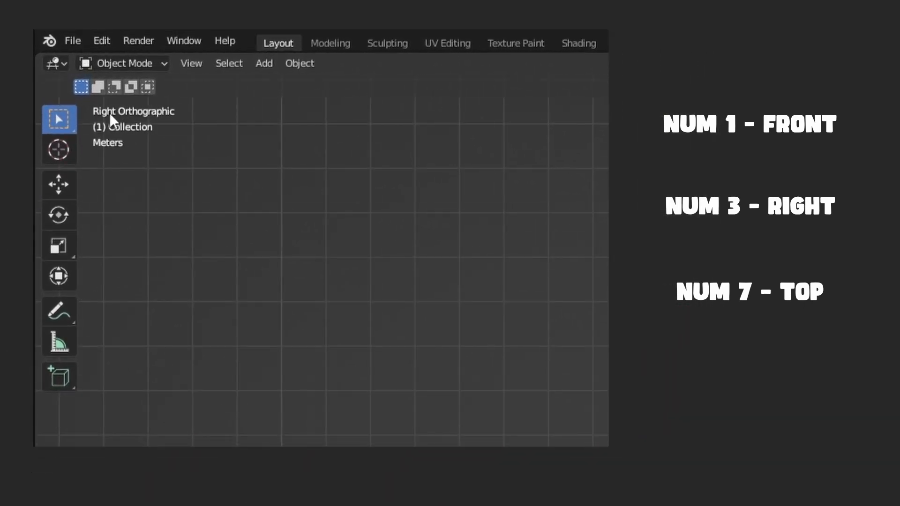
key("KP_7")
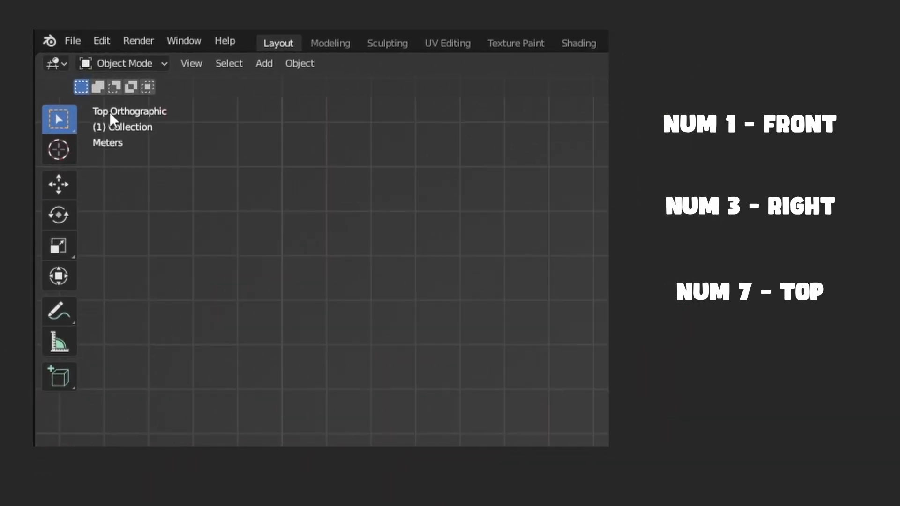
key("KP_1")
key("KP_3")
key("KP_1")
key("KP_3")
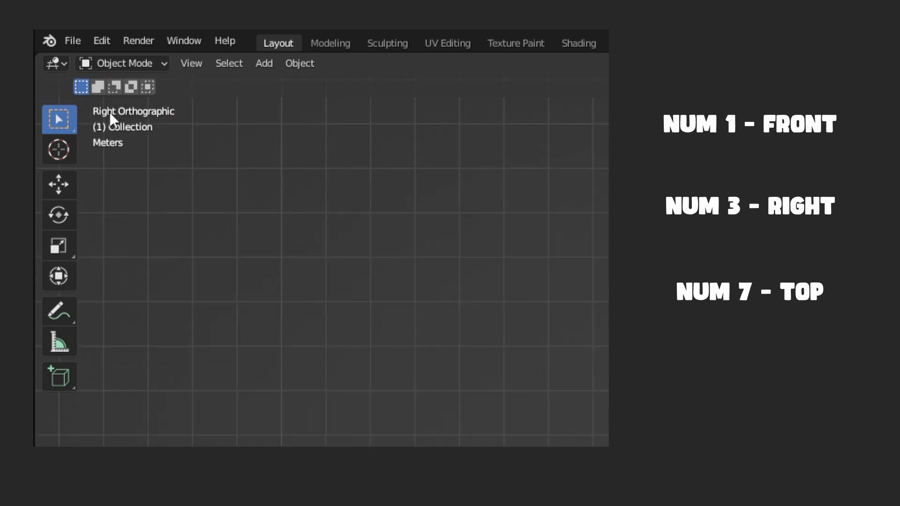
key("KP_7")
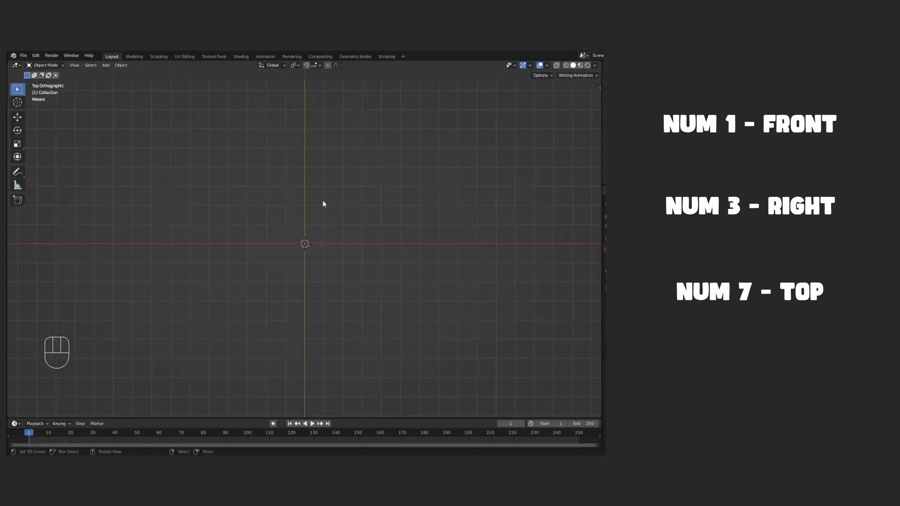
middle_click_drag(434, 275, 402, 227)
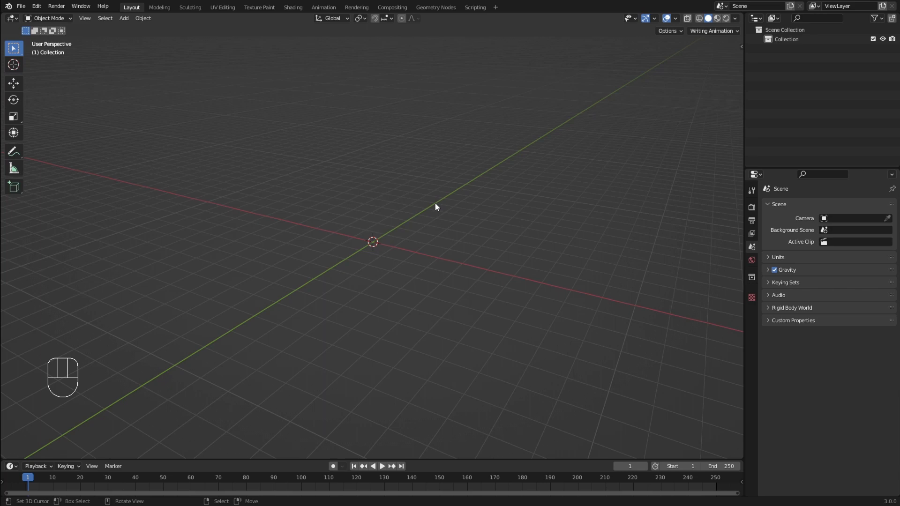
key("KP_1")
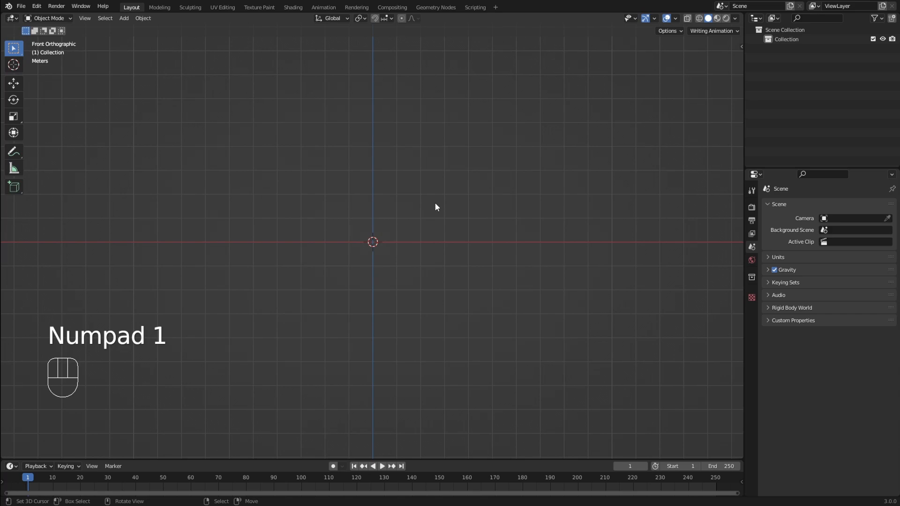
middle_click_drag(379, 195, 141, 128)
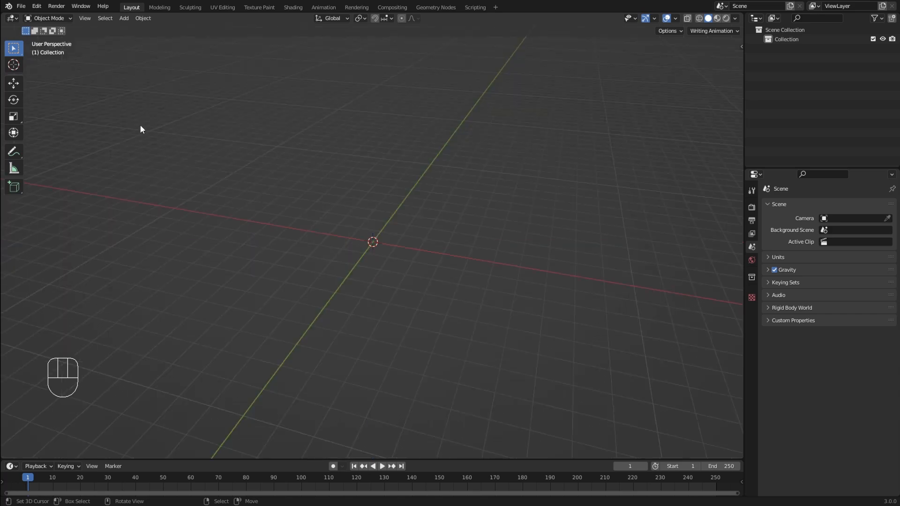
- Enable Emulate Numpad in the input preferences and close the preferences
left_click(37, 6)
left_click(77, 139)
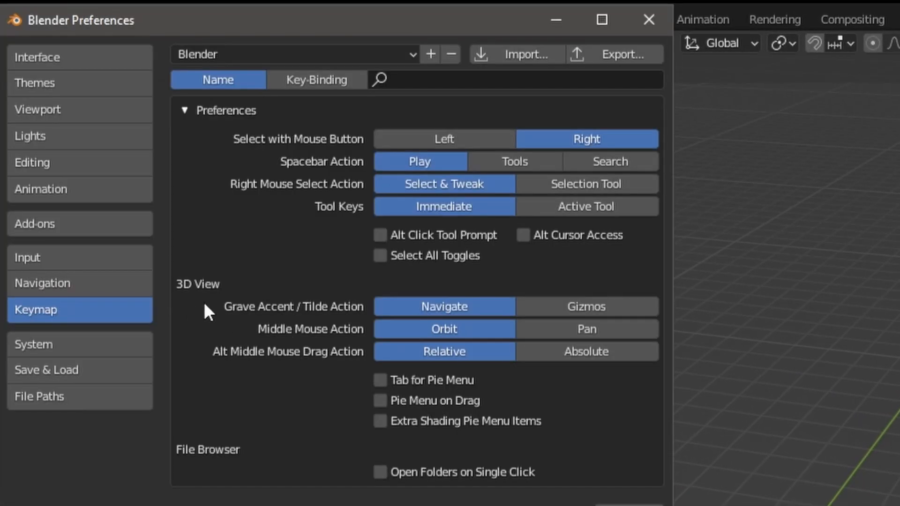
left_click(123, 264)
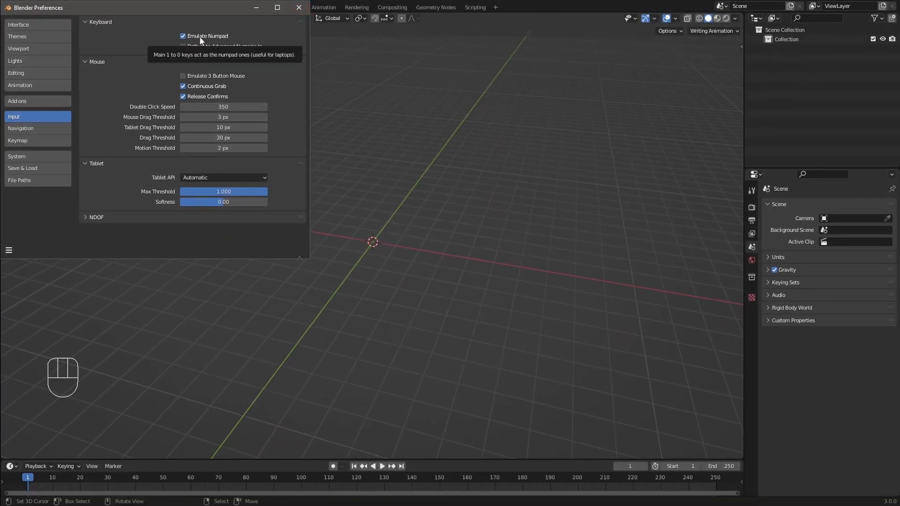
left_click(298, 8)
- Add reference_front.png as a reference image aligned to the front orthographic view
key("KP_1")
key("shift+a")
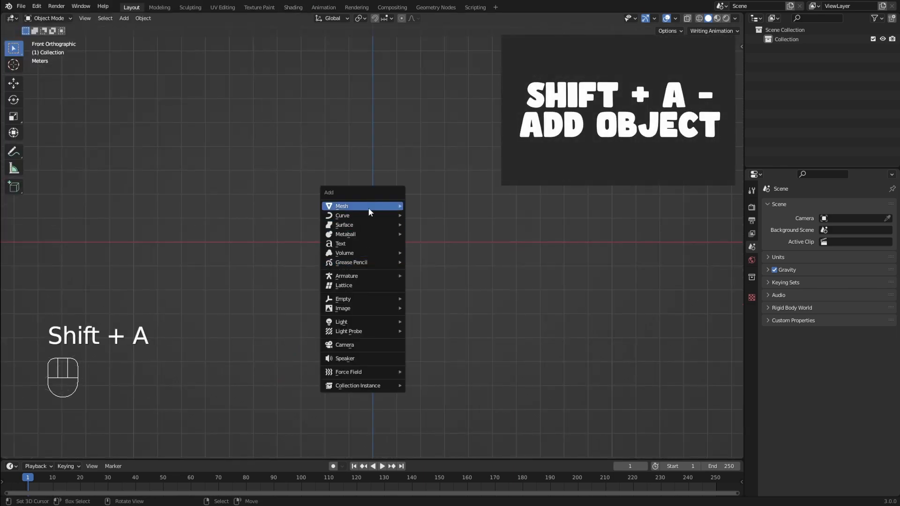
mouse_move(355, 310)
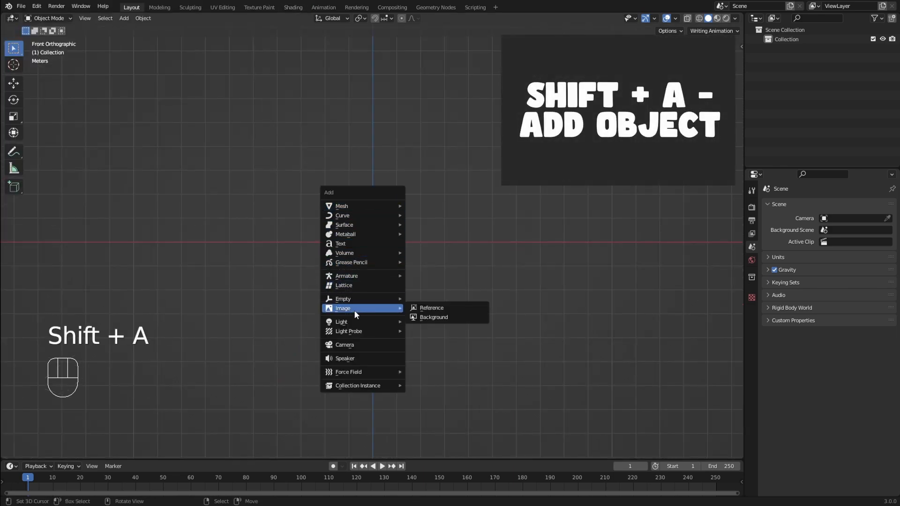
left_click(430, 308)
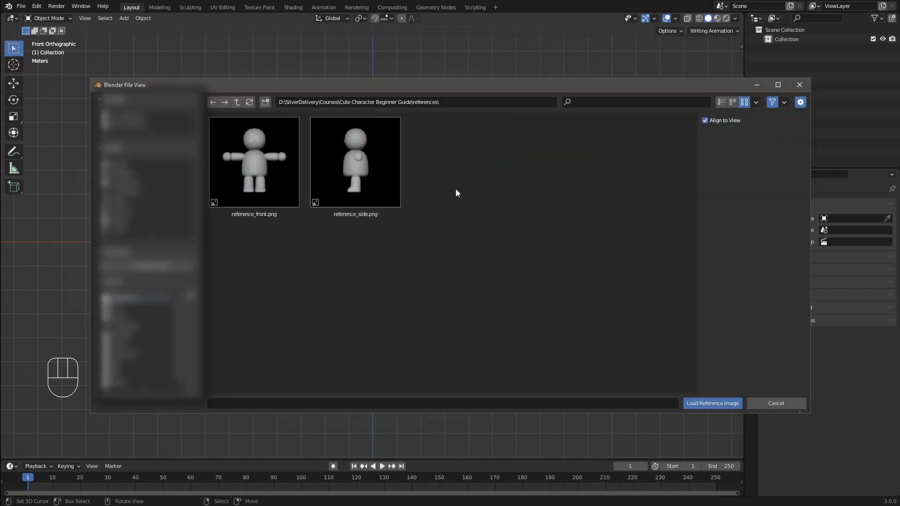
double_click(260, 158)
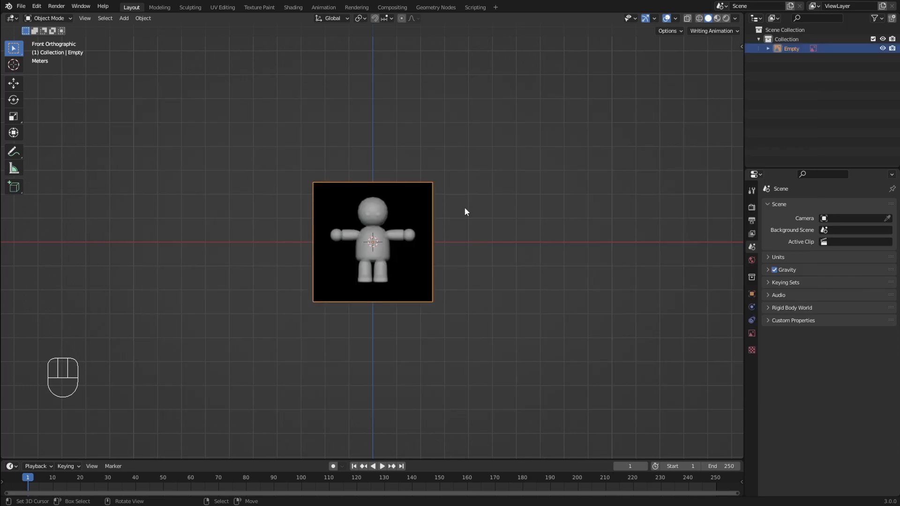
- Set the front reference image's depth to Back and its display side to Both
left_click(752, 333)
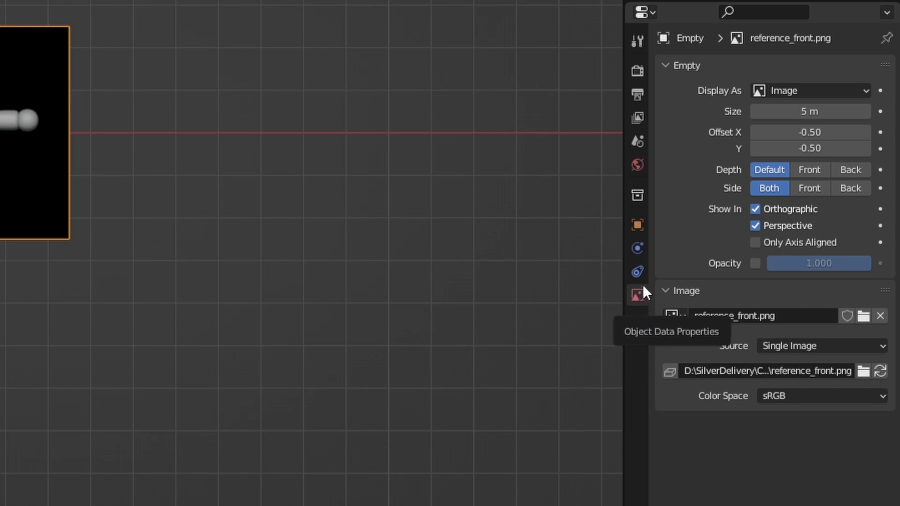
left_click(842, 170)
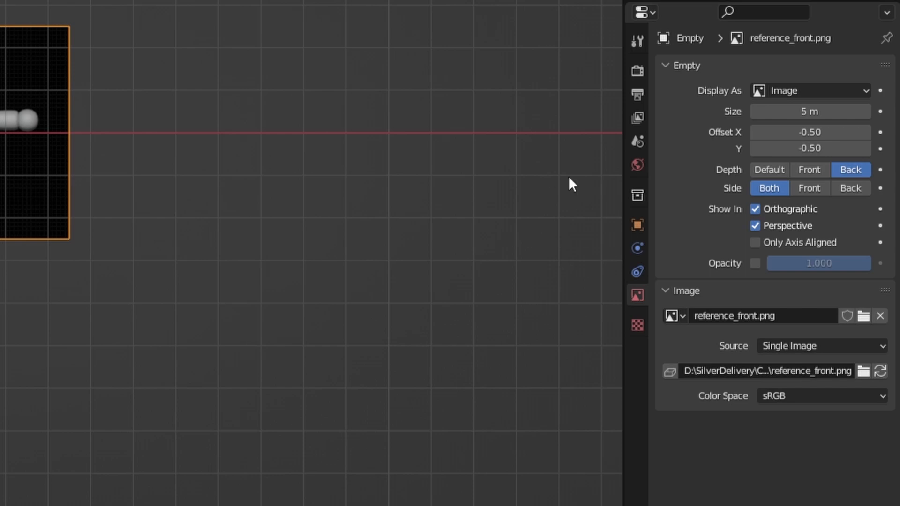
left_click(799, 191)
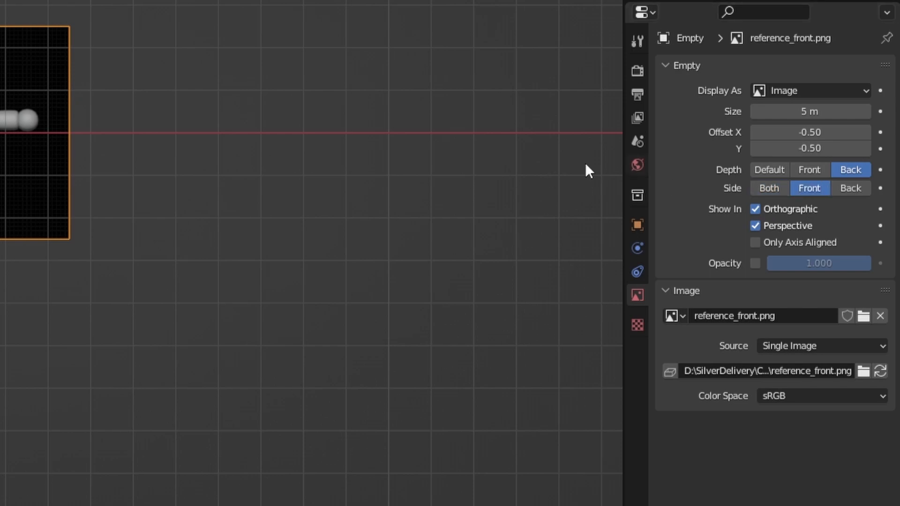
left_click(773, 189)
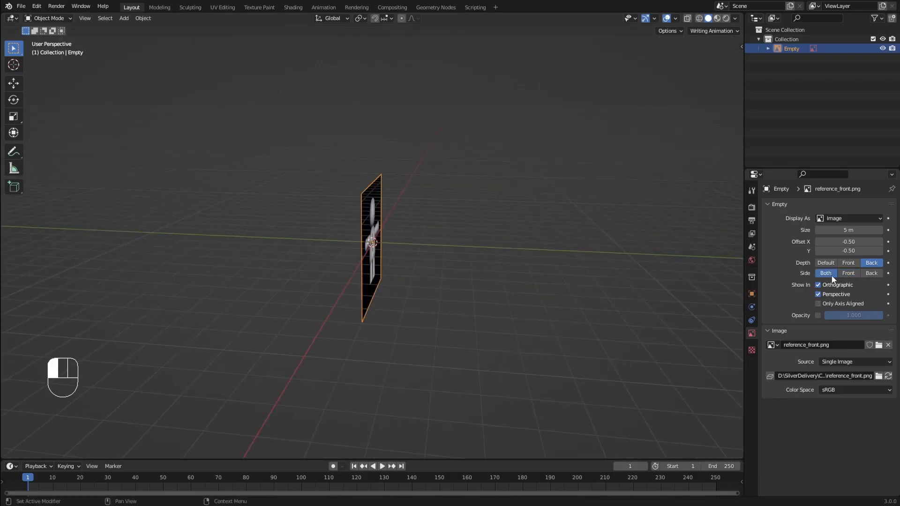
- Compare the Front and Both display sides on the front reference image from different angles and set Side to Front
left_click(849, 273)
middle_click_drag(731, 272, 617, 275)
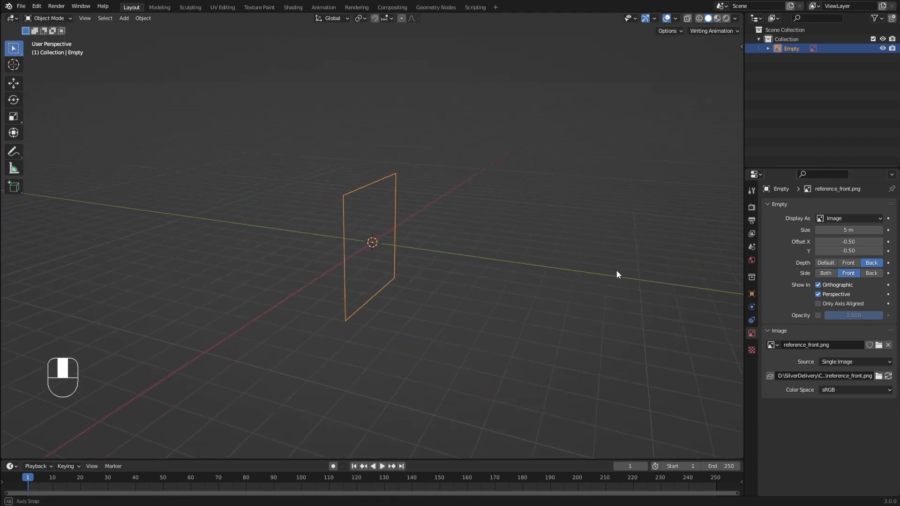
left_click(825, 273)
middle_click_drag(732, 271, 689, 277)
left_click(849, 273)
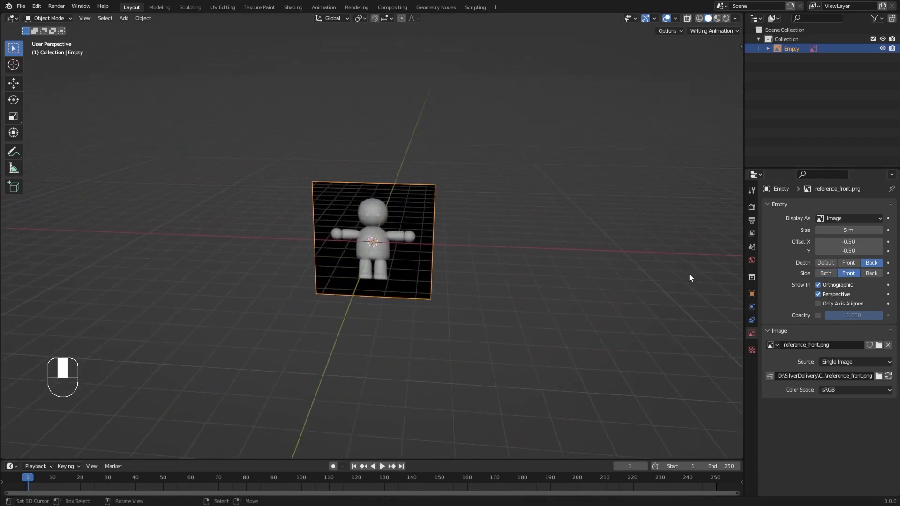
- In the front orthographic view, enable opacity for the reference image and lower it to about 0.638
key("KP_1")
left_click(817, 315)
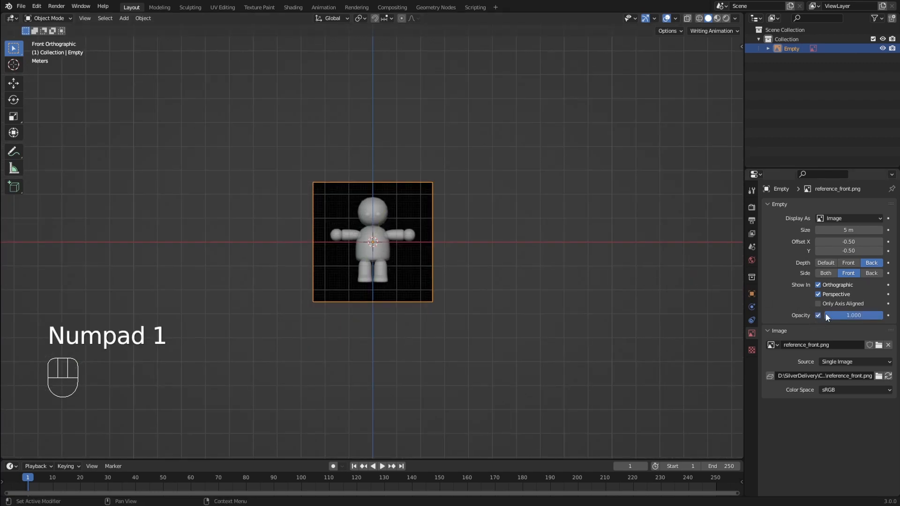
left_click_drag(866, 315, 845, 315)
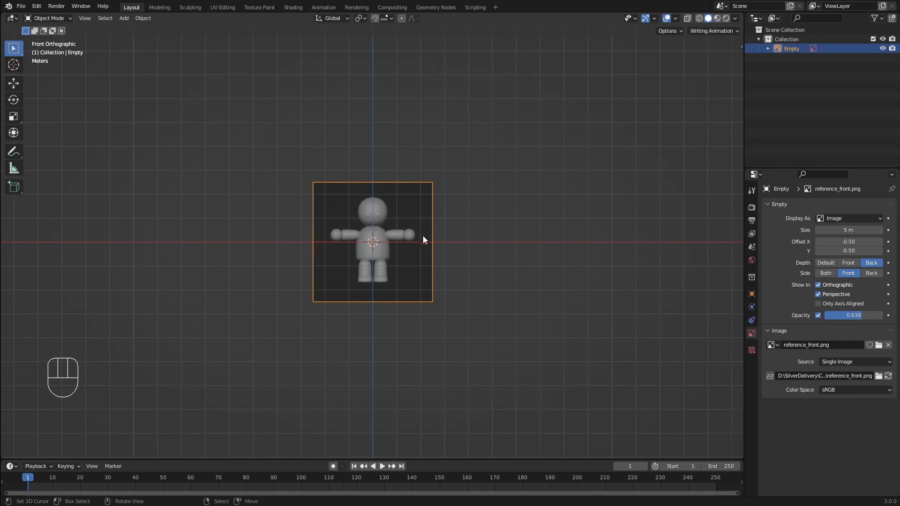
- Set the front reference image's Y offset to -0.17 so the character's feet rest on the red X axis line
scroll(454, 240, "up", 5)
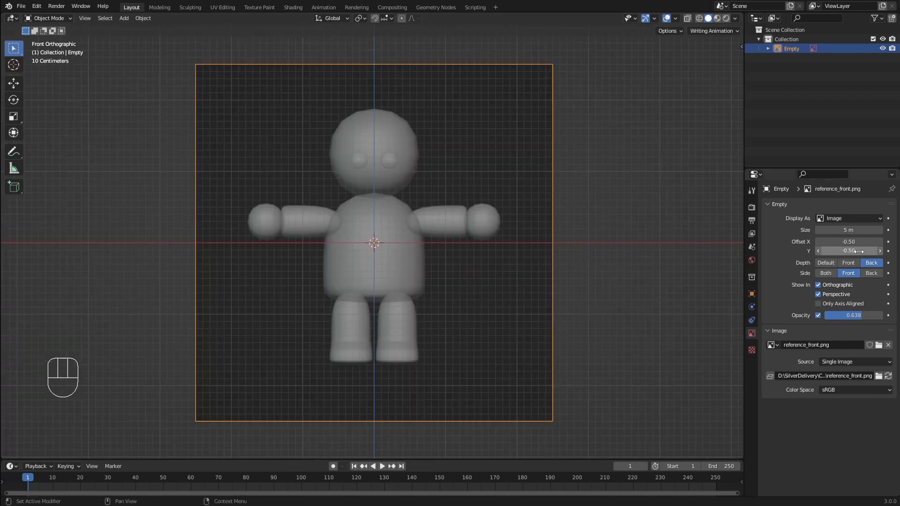
left_click_drag(828, 252, 867, 253)
left_click_drag(849, 251, 859, 250)
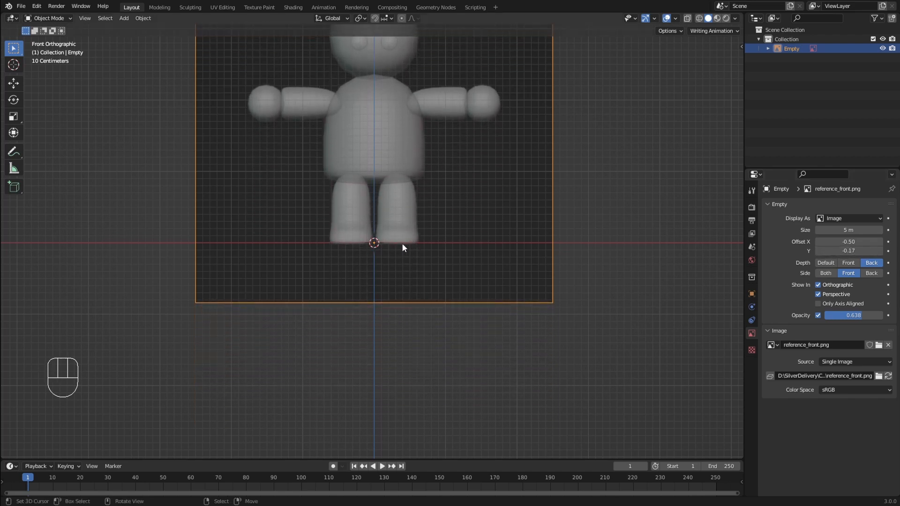
- Scale the front reference image down uniformly to about 0.55 of its size
middle_click_drag(458, 241, 503, 283, "shift")
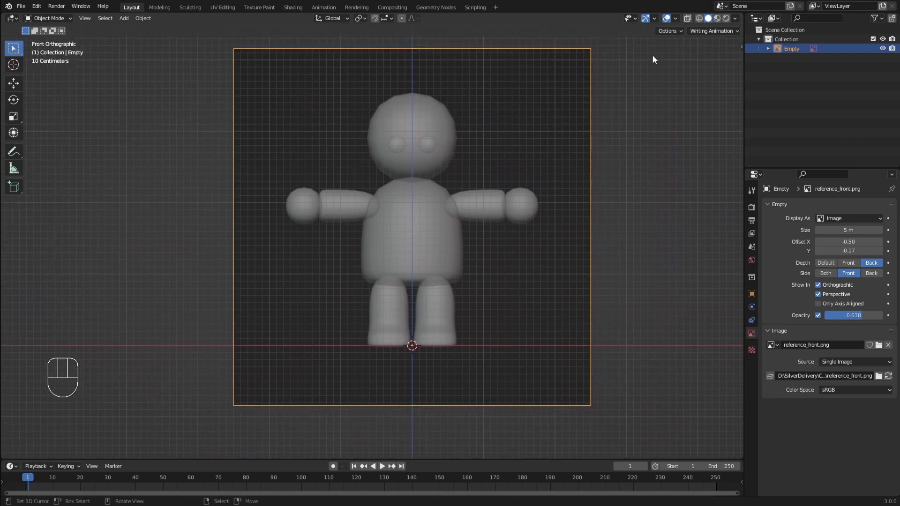
key("s")
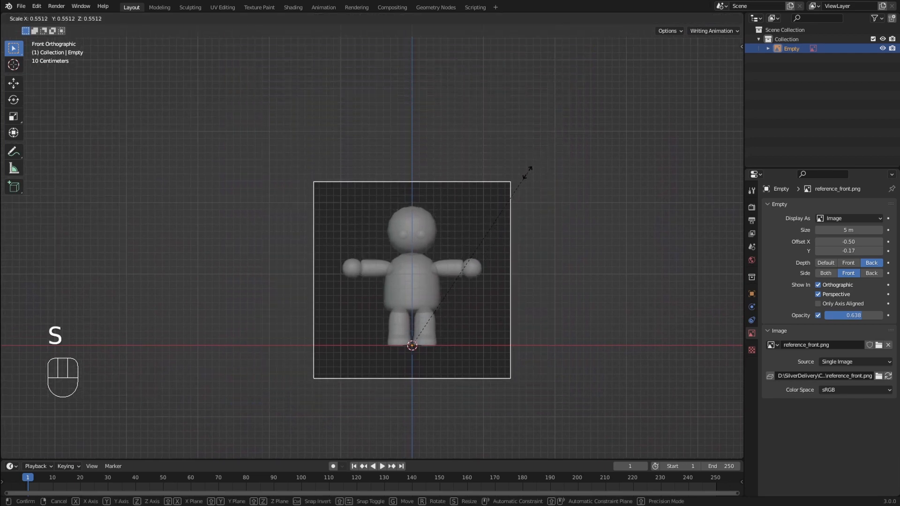
left_click(526, 169)
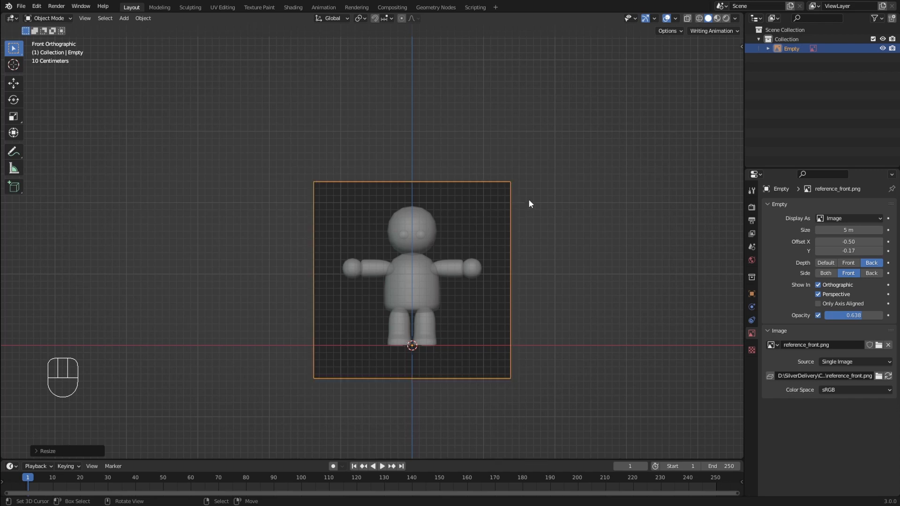
key("s")
- Move the front reference image about 2.96 m back along the Y axis, away from the origin
middle_click_drag(474, 316, 476, 257)
key("g")
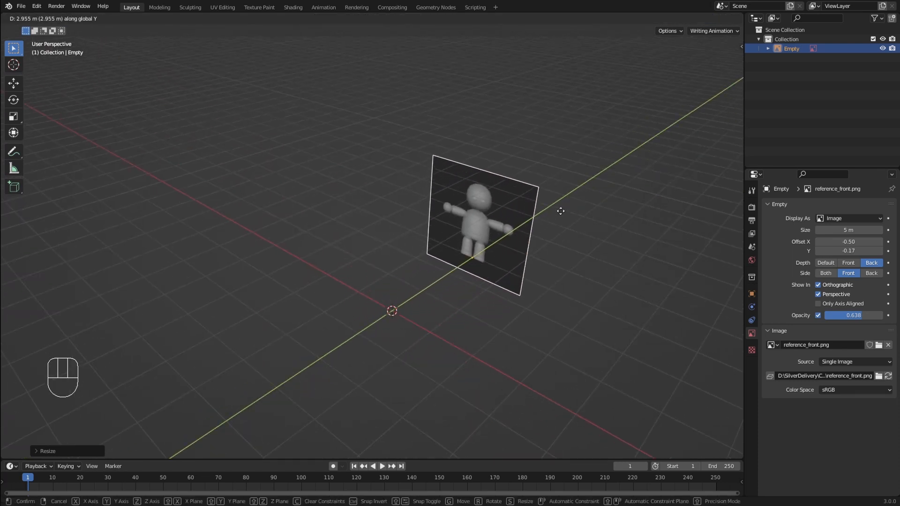
left_click(561, 211)
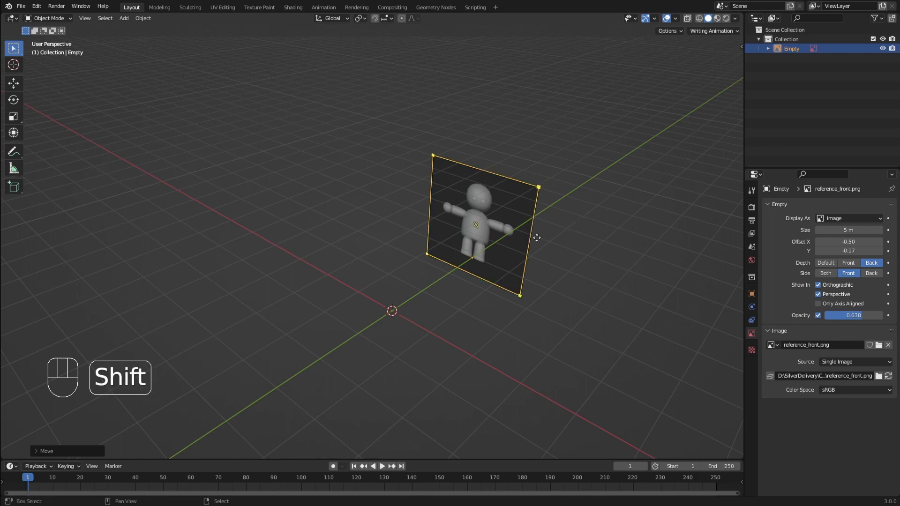
- Duplicate the front reference image in place and rotate the copy 90 degrees around the Z axis
key("shift+d")
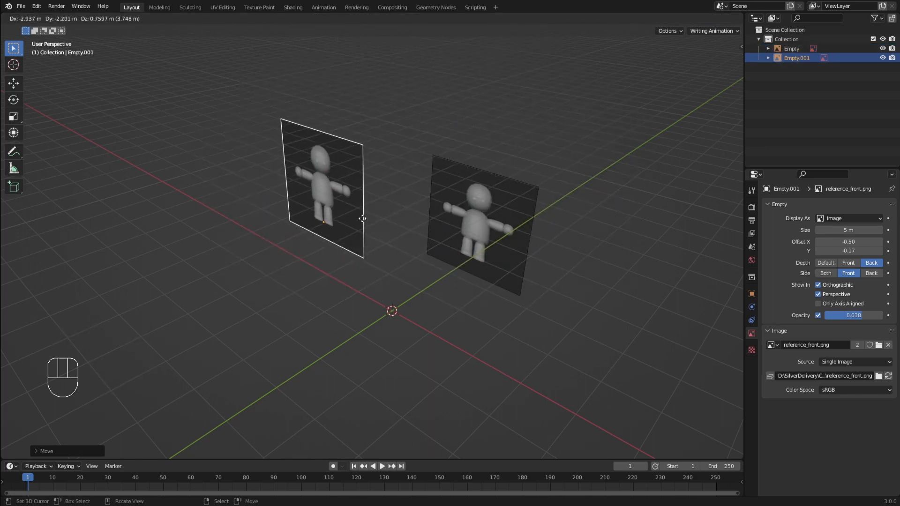
key("Escape")
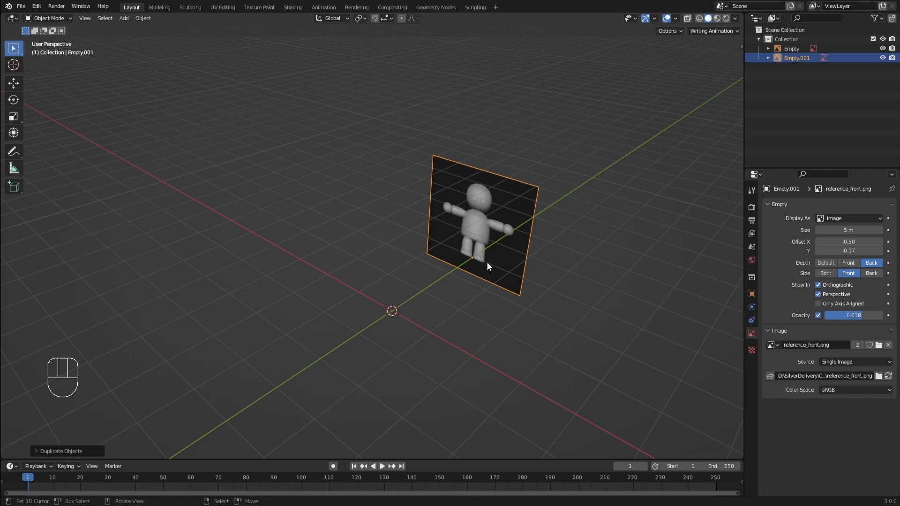
key("r")
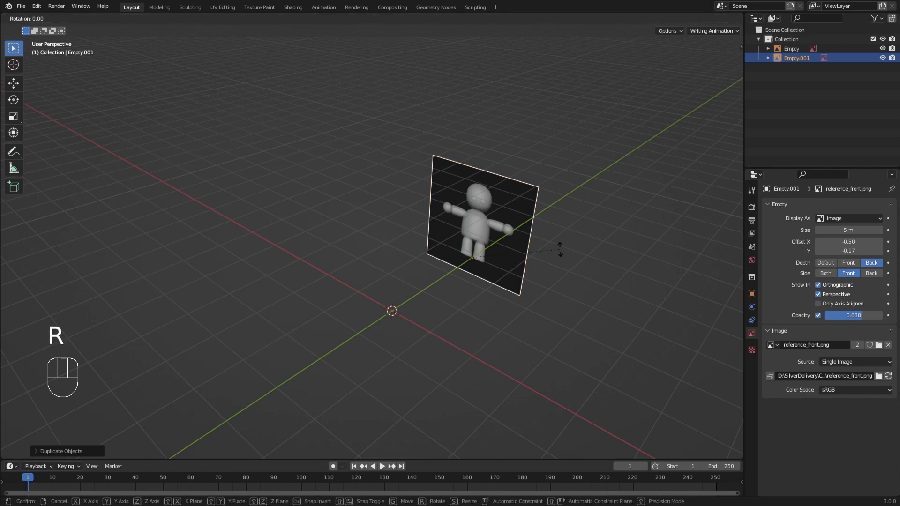
type("z90")
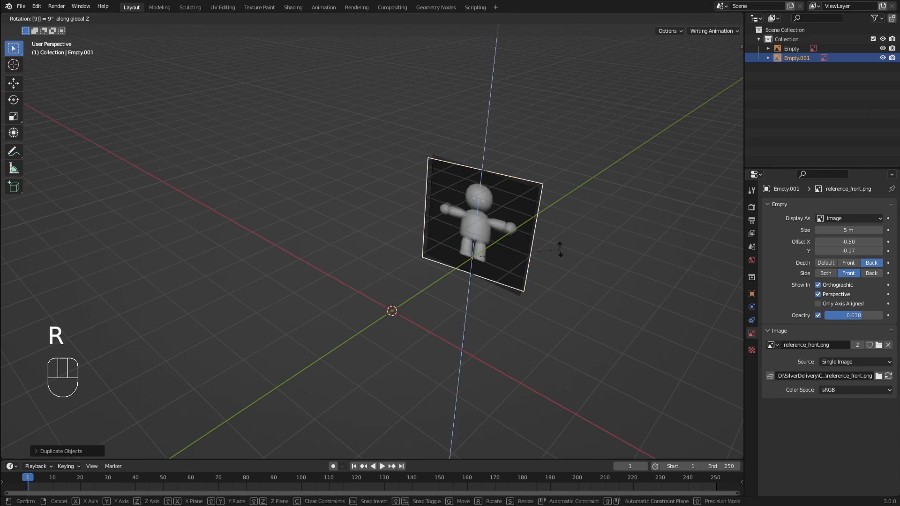
key("Return")
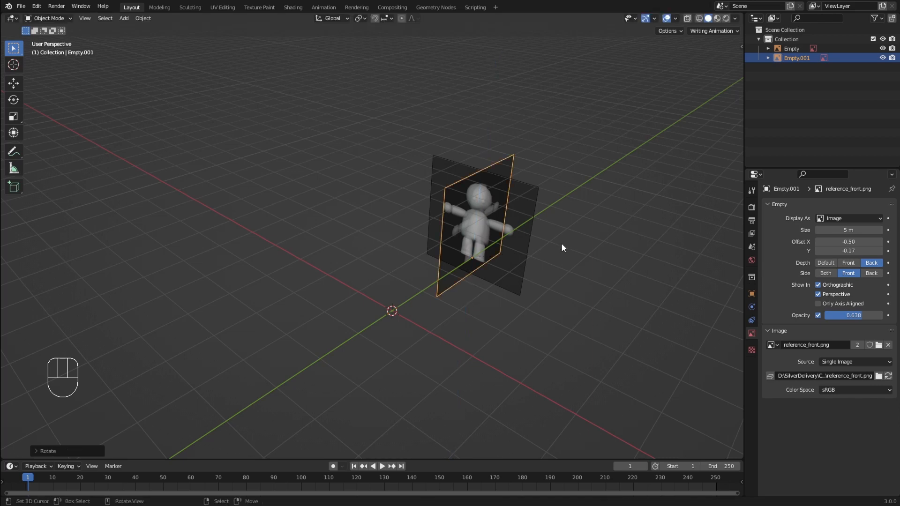
- Move the rotated copy about -3 m along Y to line up with the origin, and shift it away along negative X
middle_click_drag(561, 243, 513, 248)
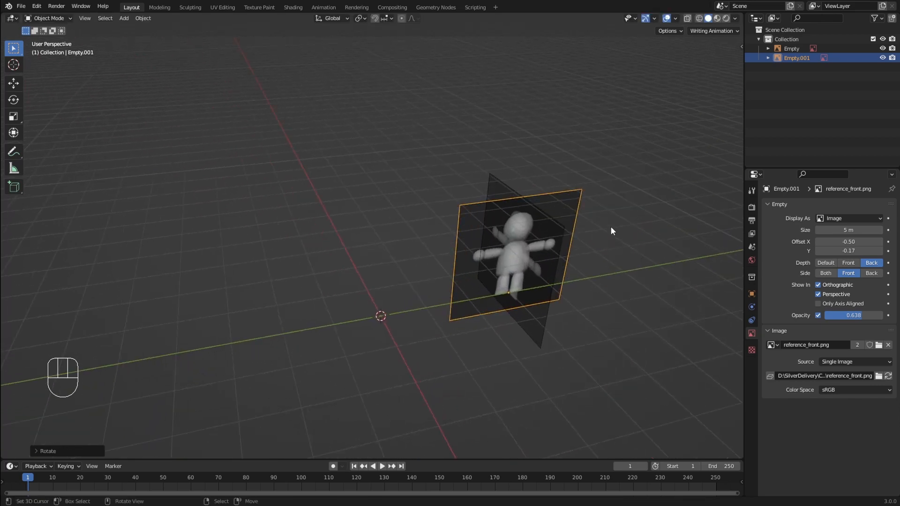
key("g")
key("y")
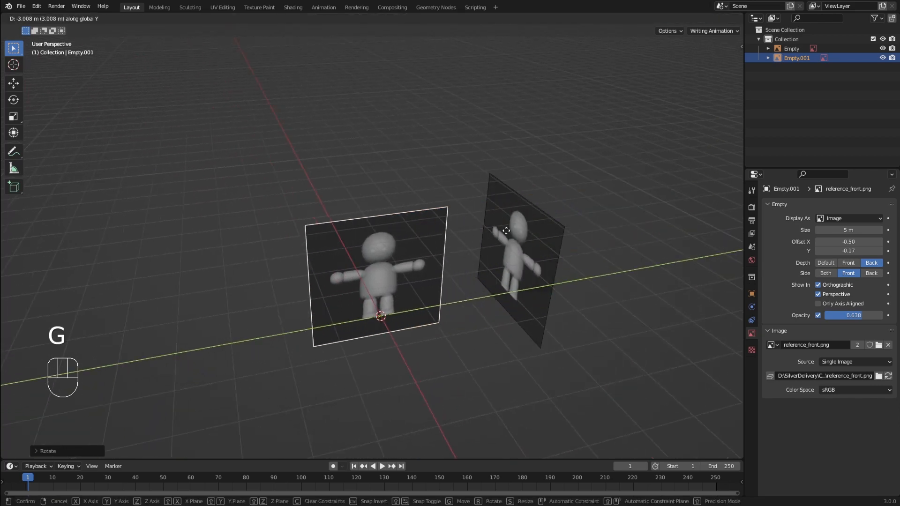
right_click(504, 253)
key("g")
key("x")
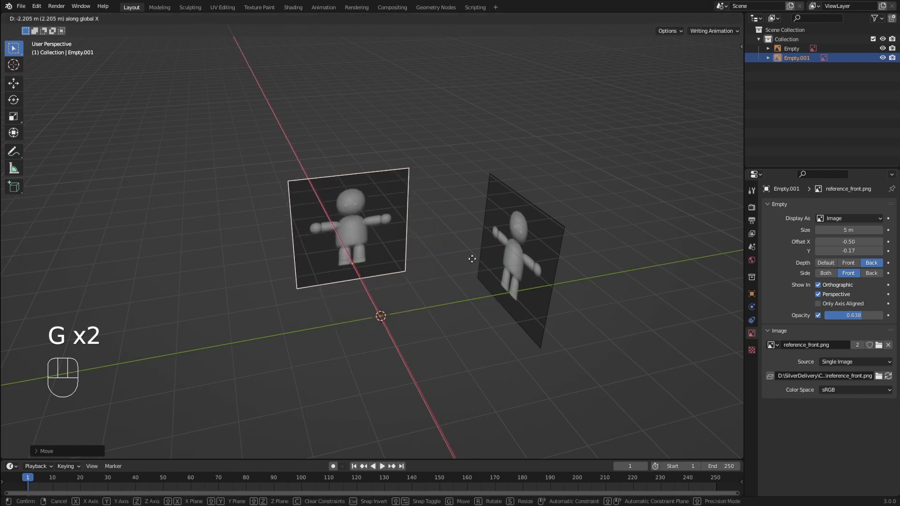
left_click(452, 232)
- Replace the rotated copy's image with reference_side.png from the references folder
middle_click_drag(350, 213, 357, 202)
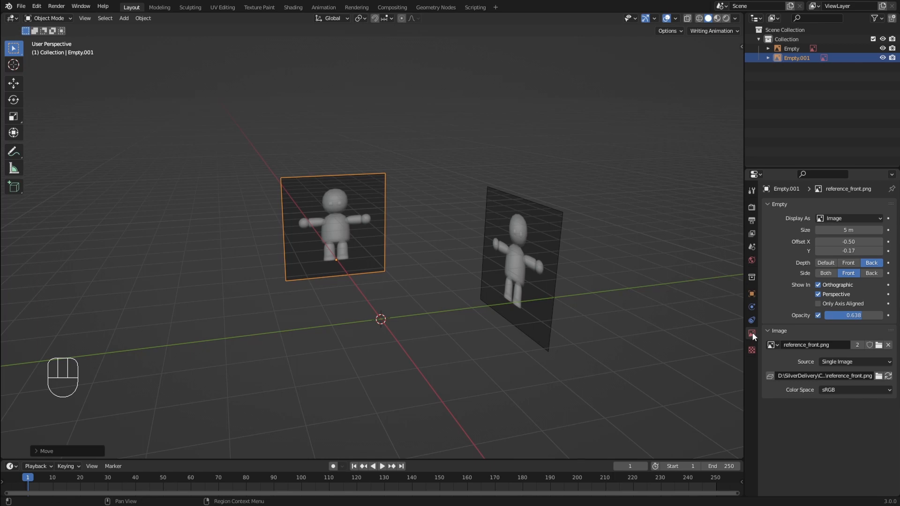
left_click(879, 346)
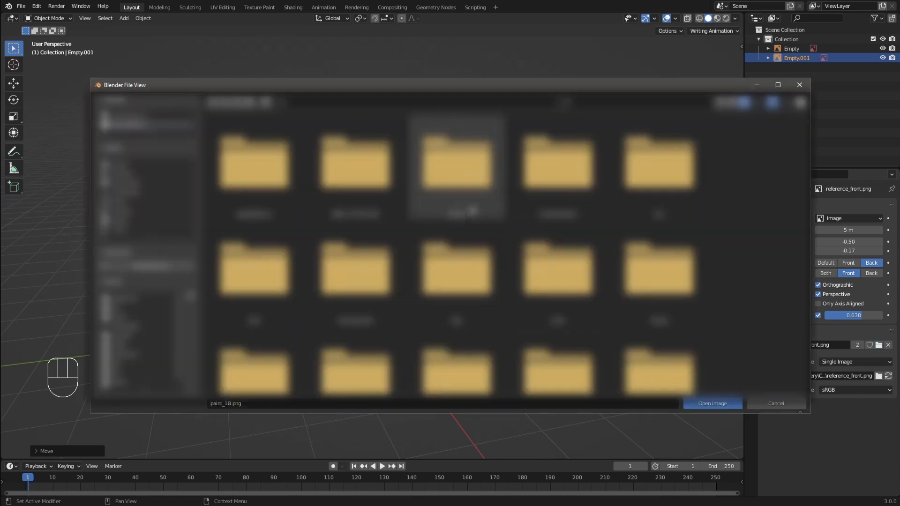
double_click(342, 169)
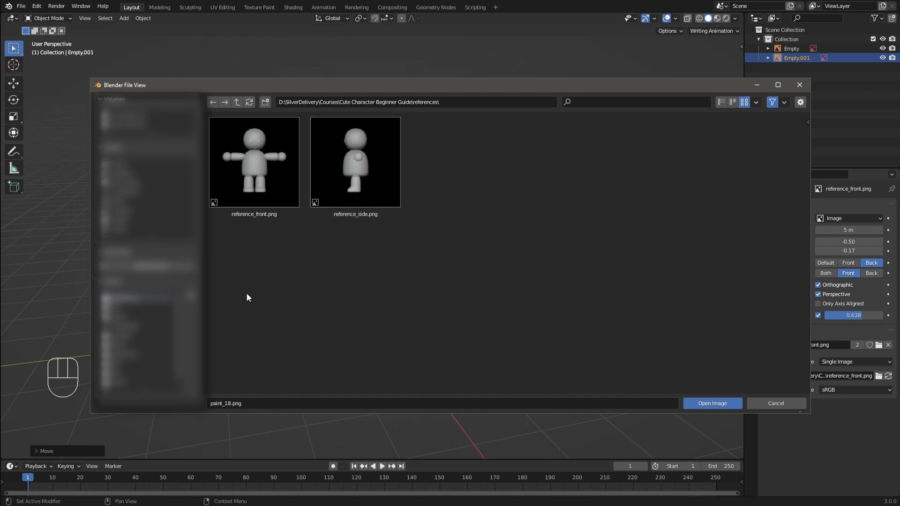
double_click(362, 177)
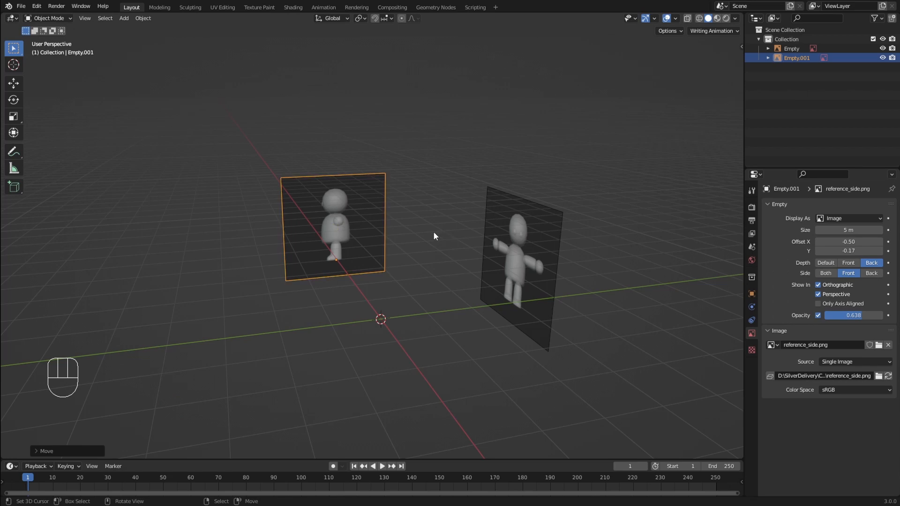
- Compare the character's alignment in the front and side reference images by alternating between the front and right orthographic views
middle_click_drag(433, 232, 410, 218)
key("KP_1")
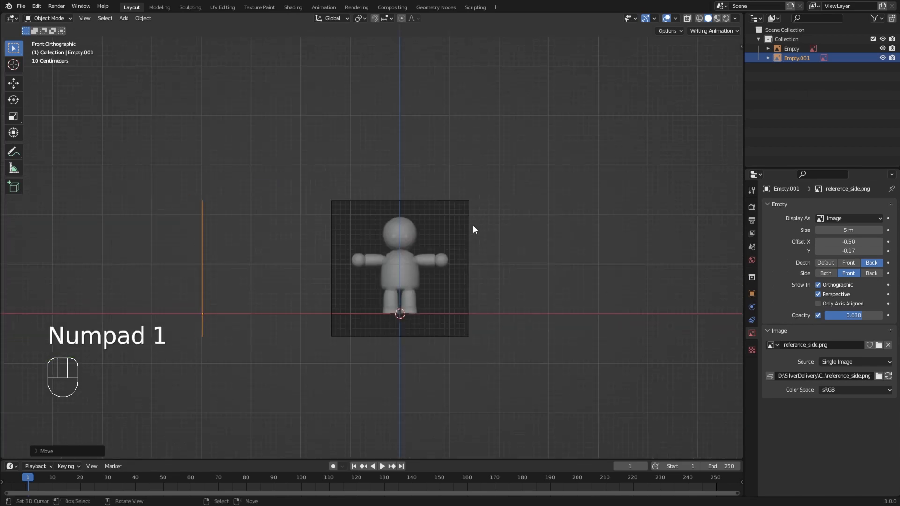
key("KP_3")
key("KP_1")
key("KP_3")
key("KP_1")
key("KP_3")
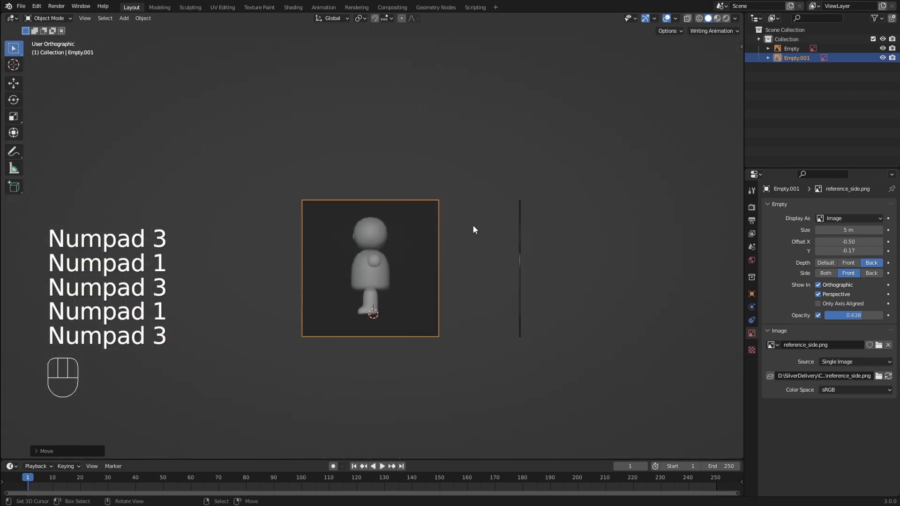
key("KP_1")
key("KP_3")
key("KP_1")
key("KP_3")
key("KP_1")
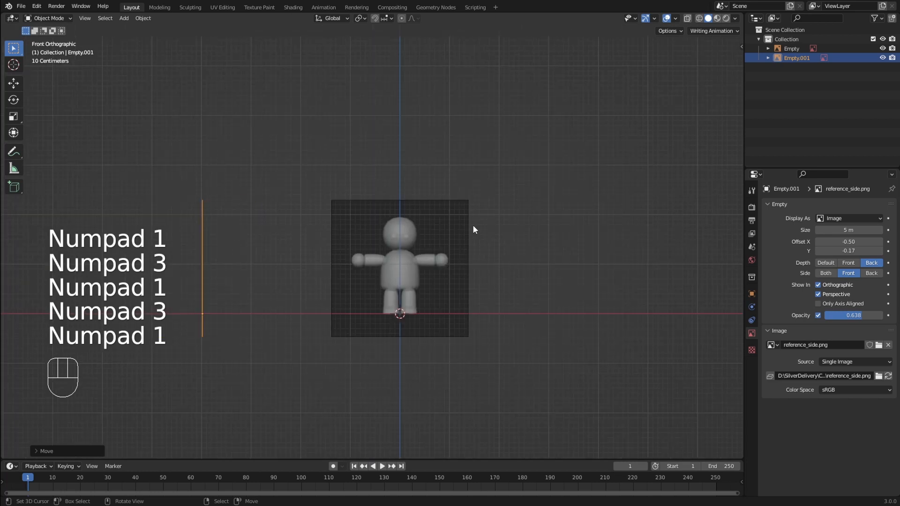
key("KP_3")
key("KP_1")
middle_click_drag(473, 229, 455, 251)
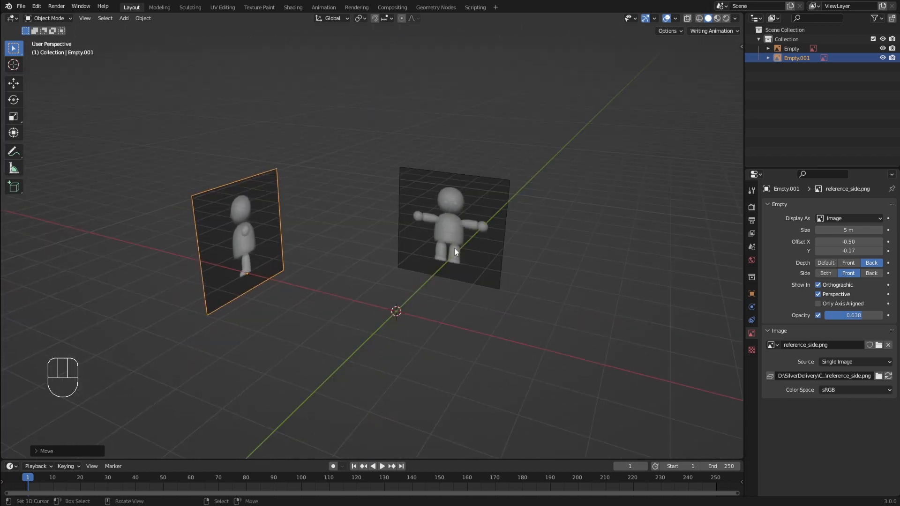
- Add a cube at the 3D cursor, try moving one of its top corner vertices in Edit Mode, and return to Object Mode
middle_click_drag(454, 248, 456, 225, "shift")
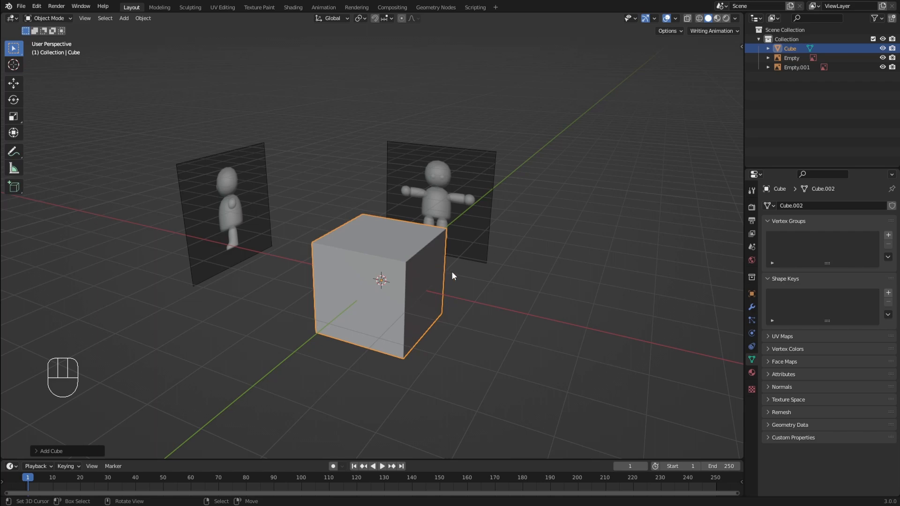
key("Tab")
right_click(406, 262)
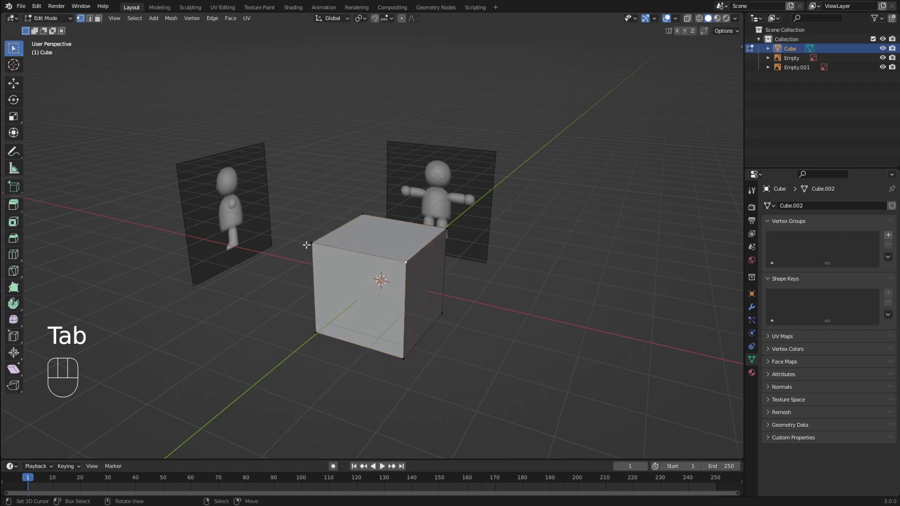
right_click(362, 214)
key("g")
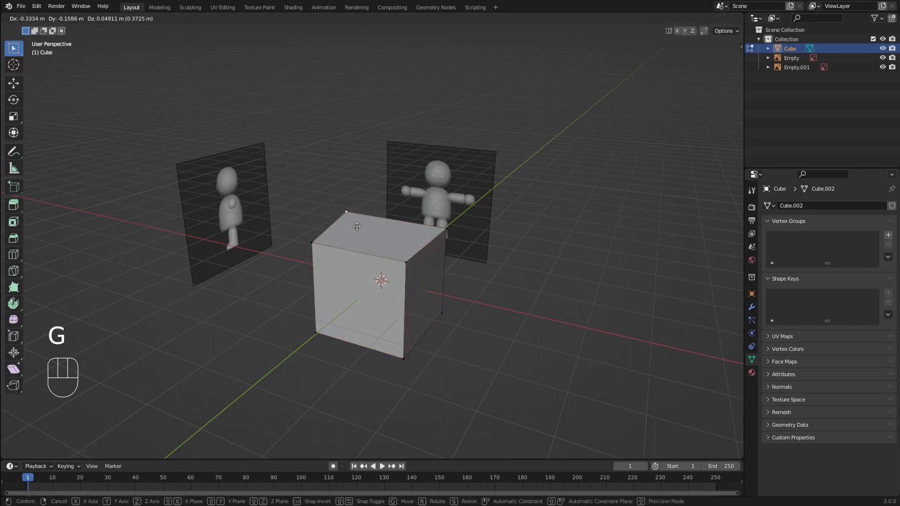
right_click(413, 207)
key("Tab")
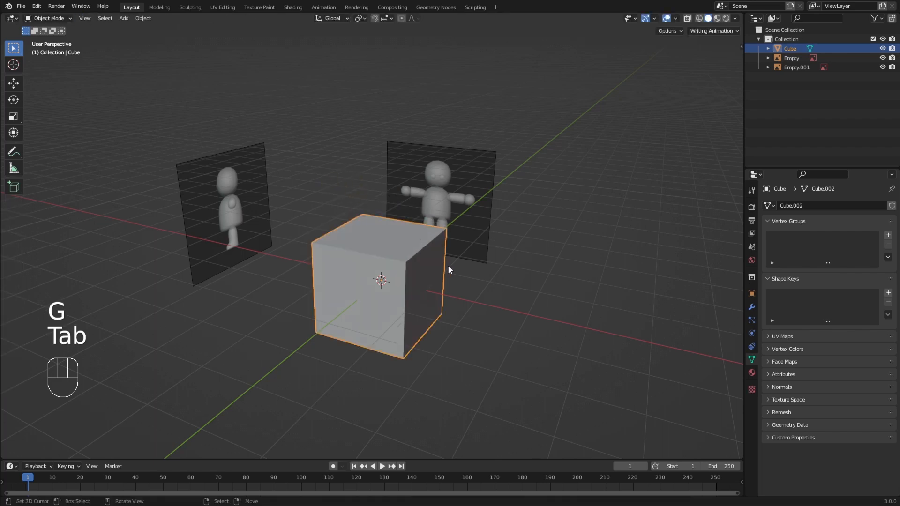
- Try scaling the cube uniformly, rotating it freely and moving it freely, cancelling each transform
middle_click_drag(405, 245, 364, 257)
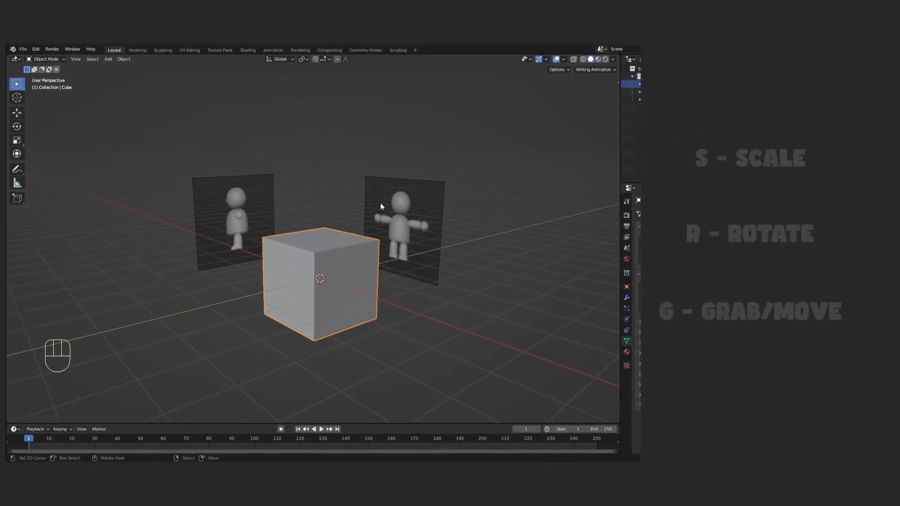
middle_click_drag(348, 215, 354, 255)
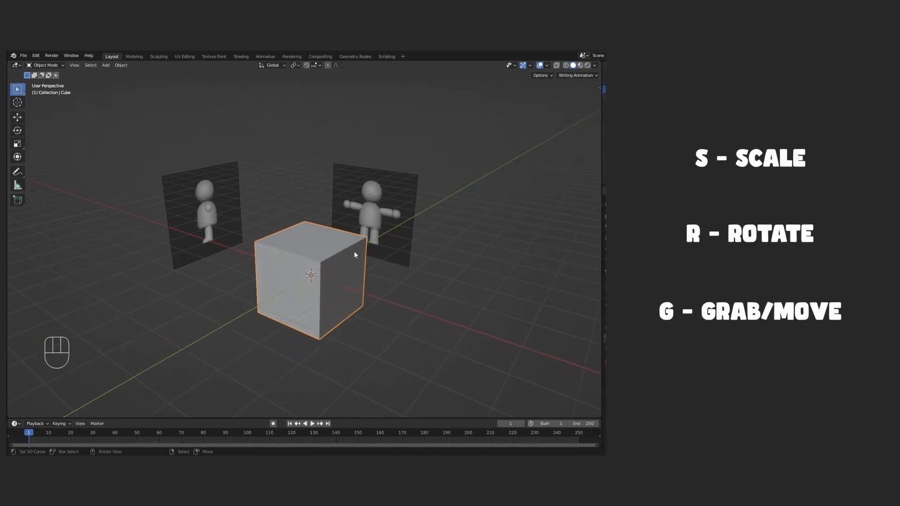
key("s")
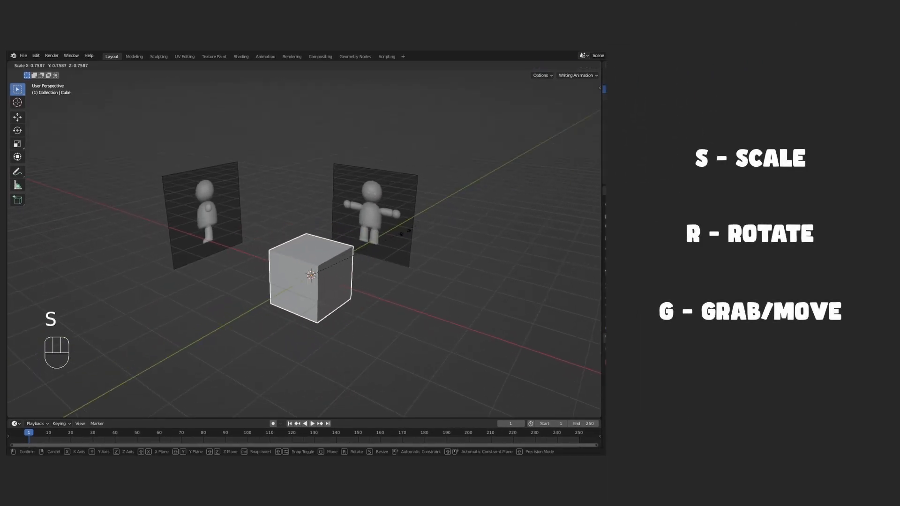
right_click(399, 233)
key("r")
key("r")
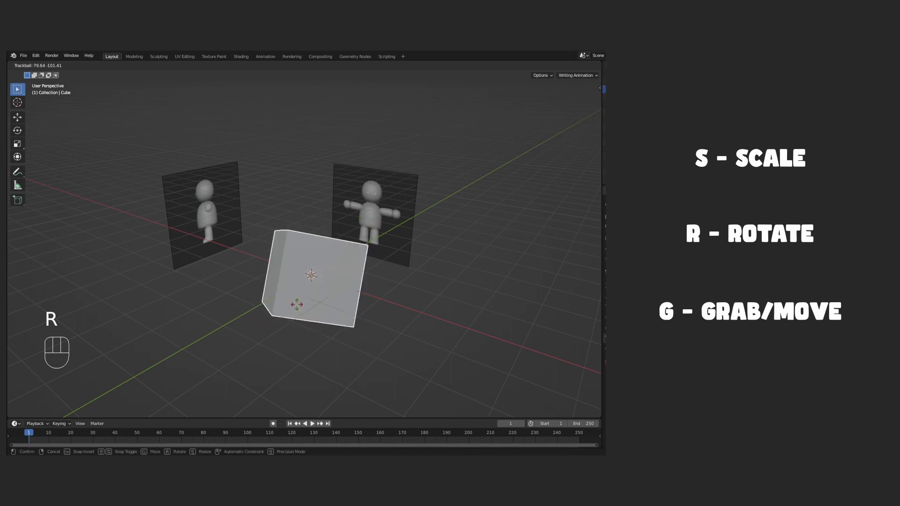
right_click(399, 269)
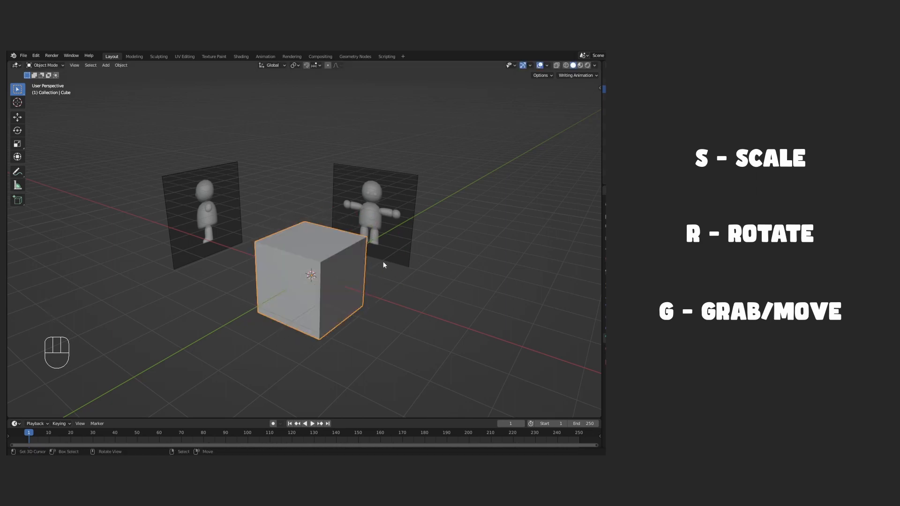
key("g")
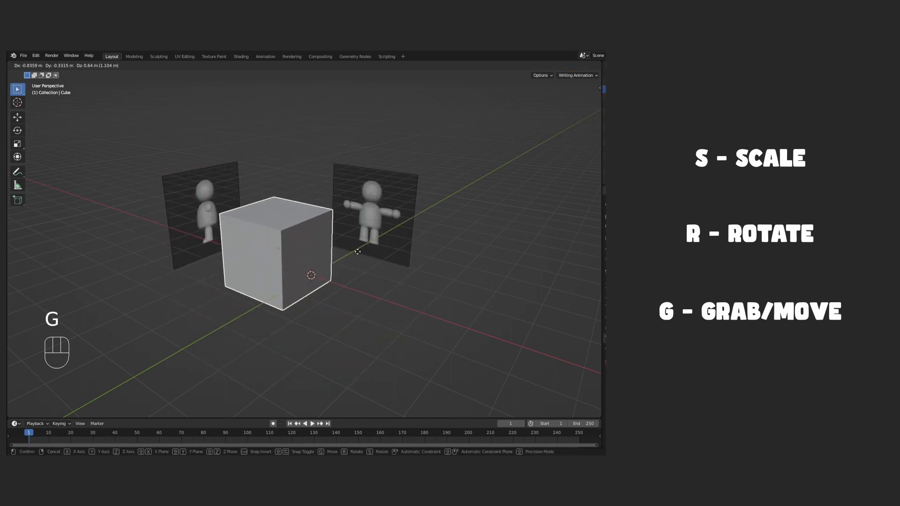
right_click(341, 233)
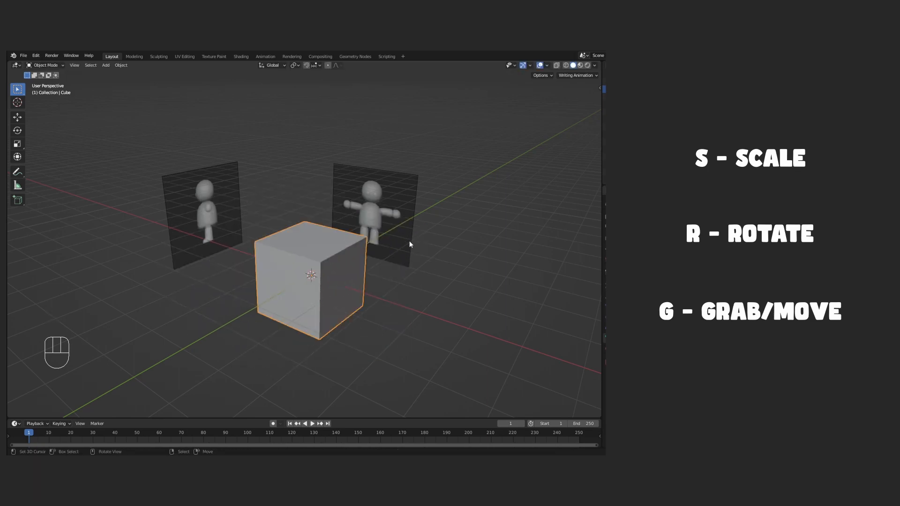
- Try moving the cube constrained to the global Y, X and Z axes in turn, cancelling each move
middle_click_drag(390, 255, 383, 245)
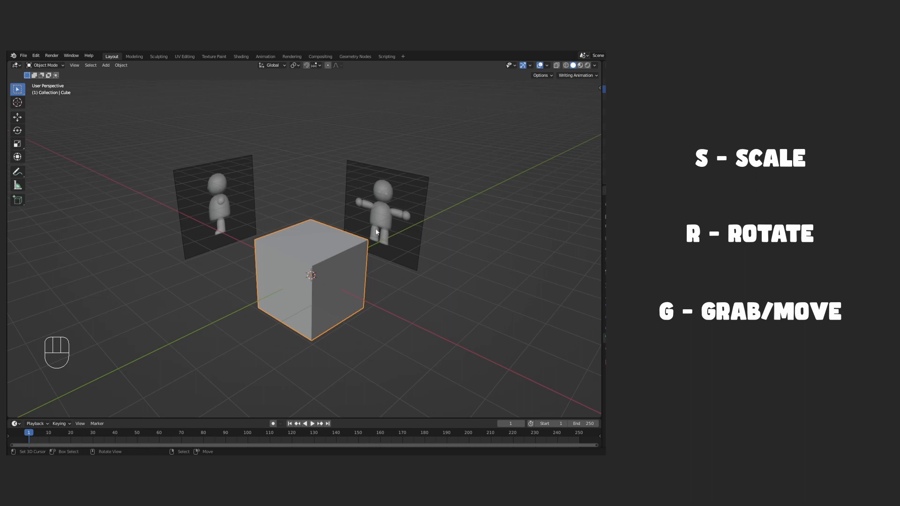
key("g")
key("y")
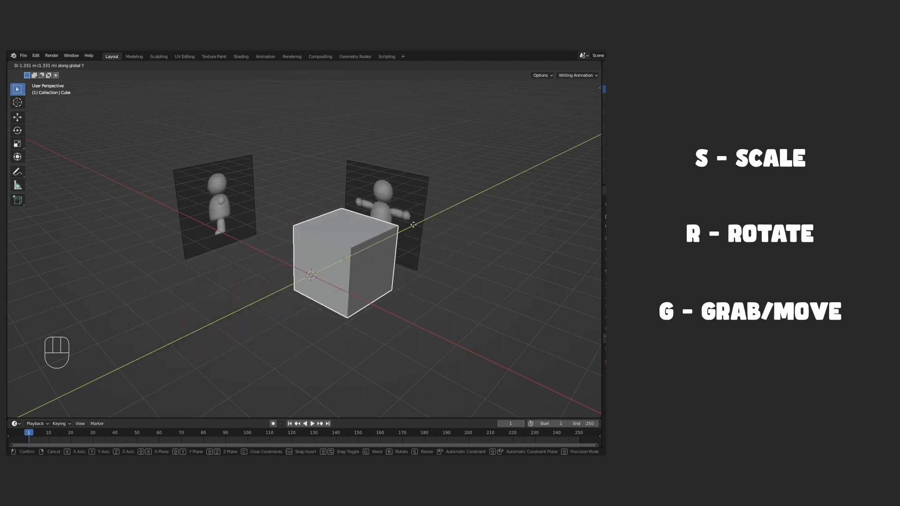
right_click(407, 230)
key("g")
key("x")
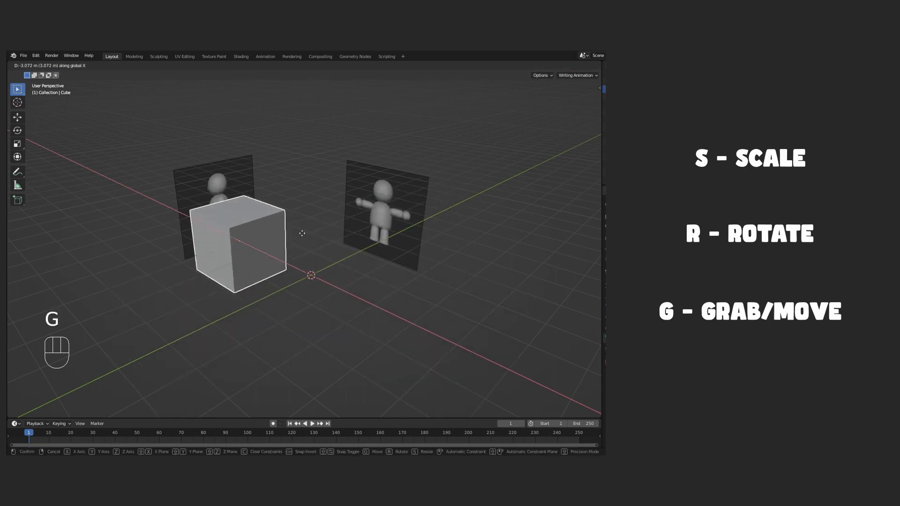
right_click(369, 253)
key("g")
key("z")
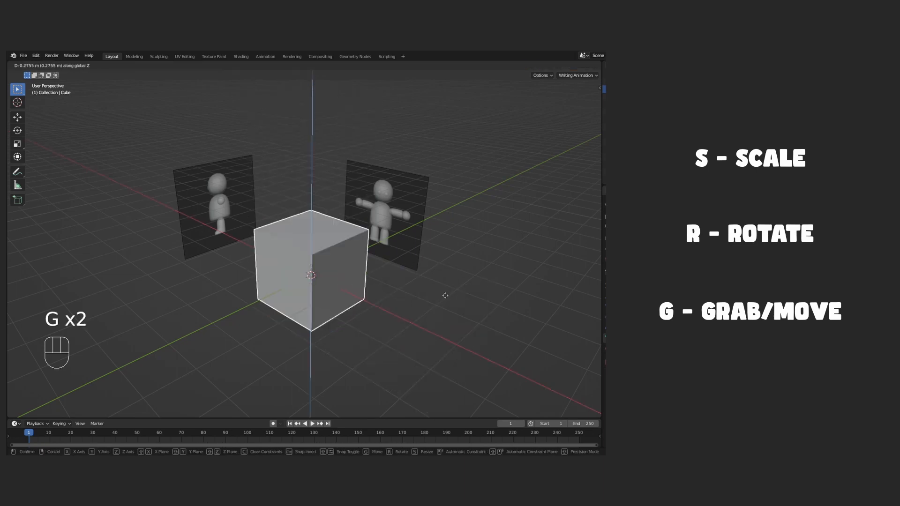
right_click(376, 217)
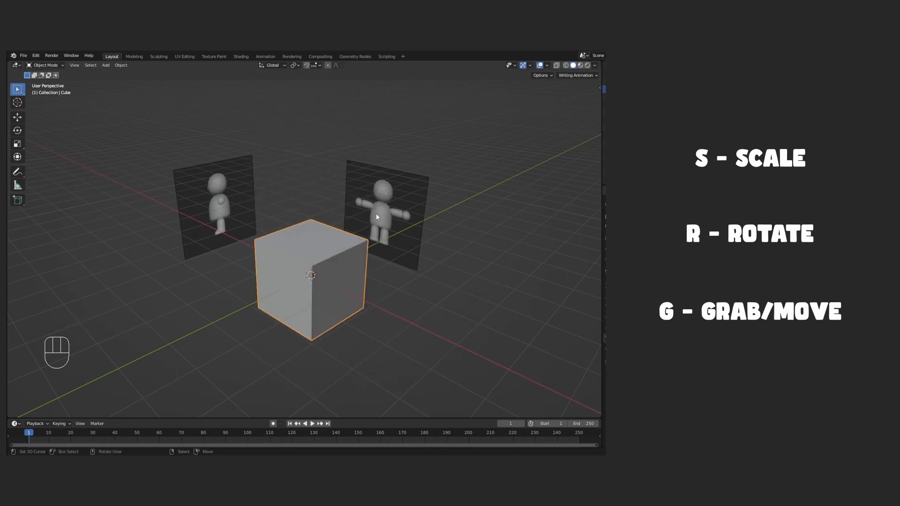
- Try rotating the cube about the global Y, X and Z axes in turn, without keeping any rotation
key("r")
key("g")
key("y")
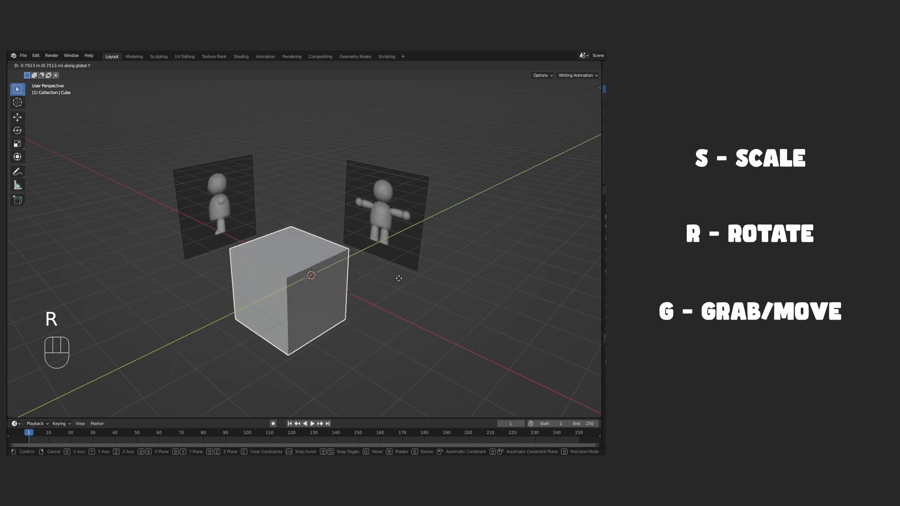
key("r")
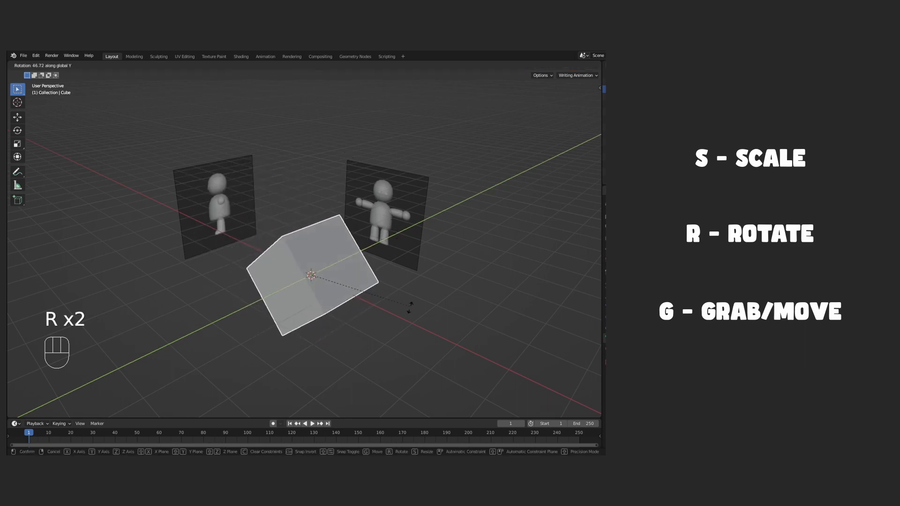
key("r")
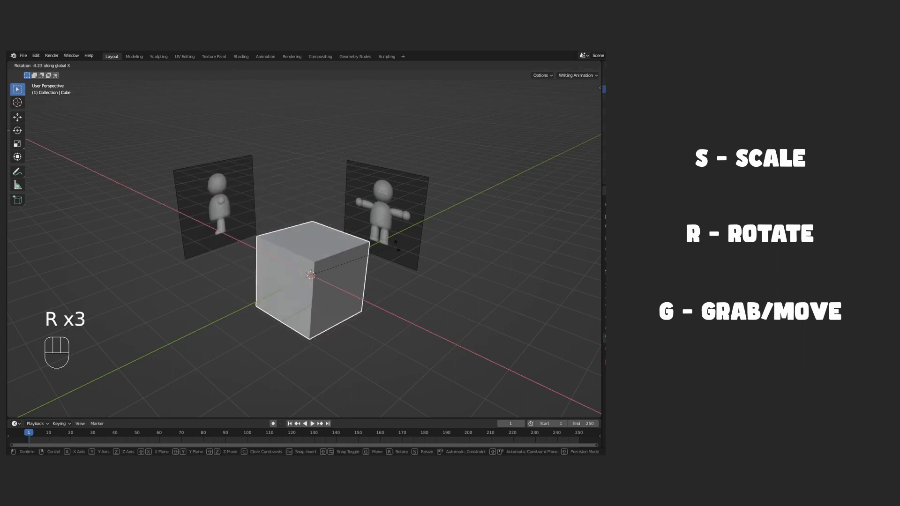
key("r")
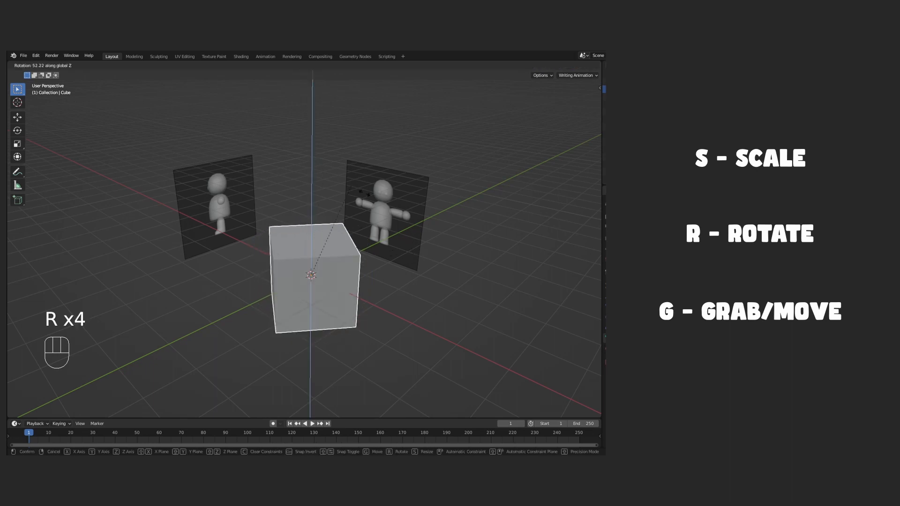
left_click(411, 231)
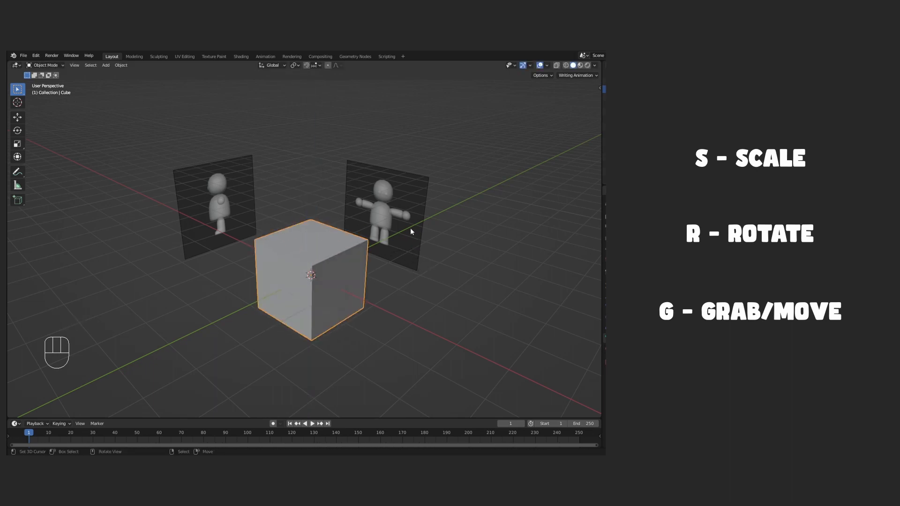
- Try scaling the cube along the global Y, X and Z axes in turn, cancelling each change
key("s")
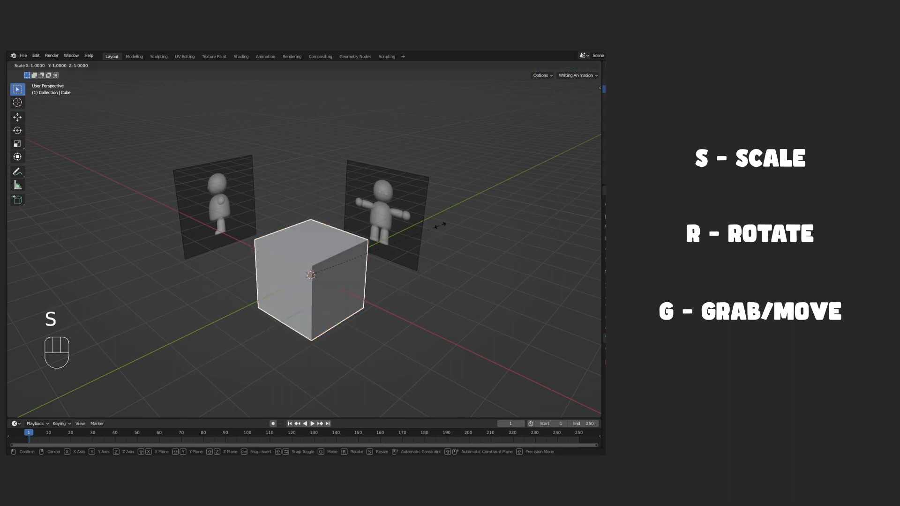
key("y")
right_click(448, 203)
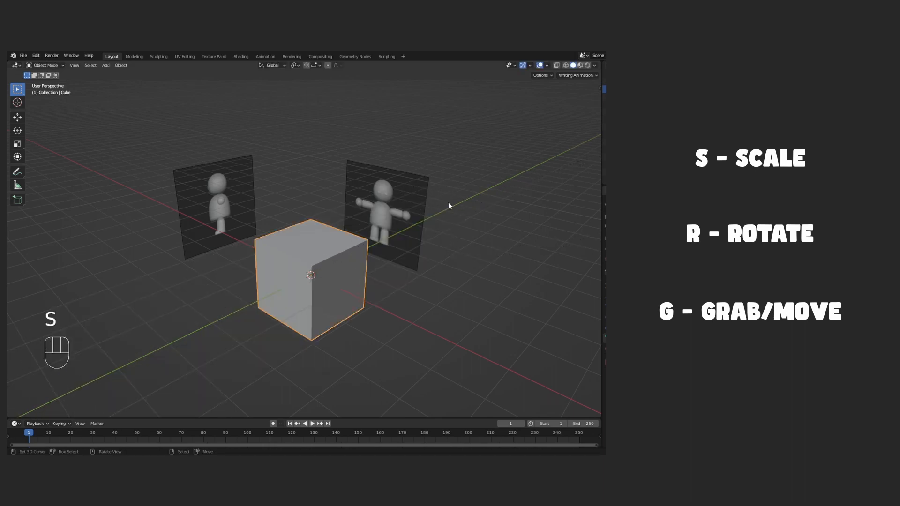
key("s")
key("x")
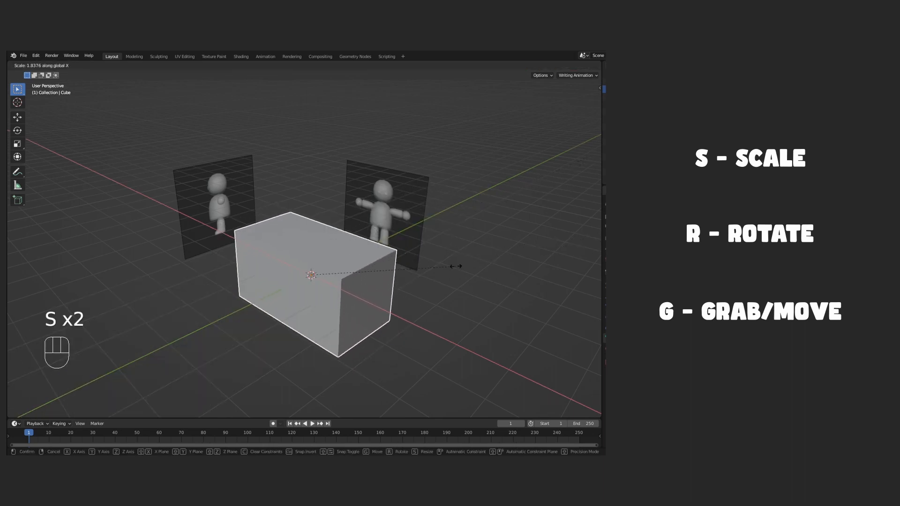
key("s")
key("z")
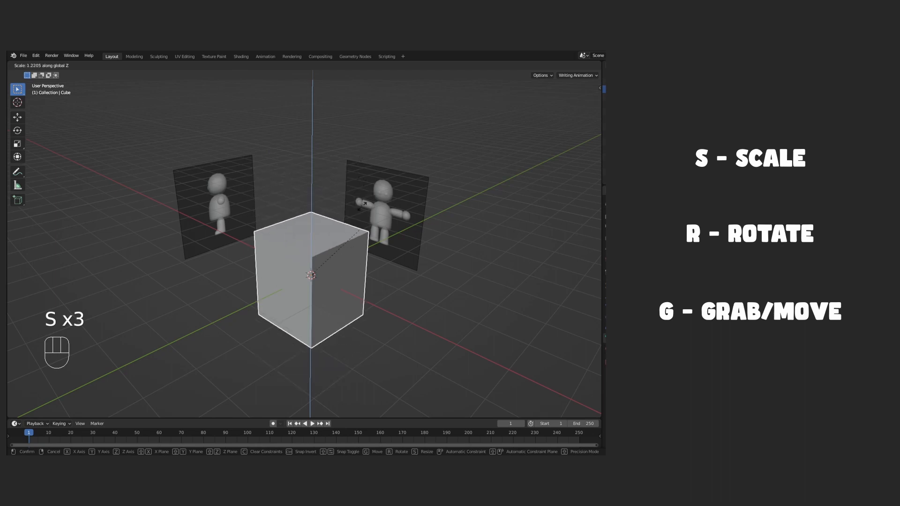
right_click(368, 155)
- Delete the cube and add a new mesh cube at the 3D cursor
key("x")
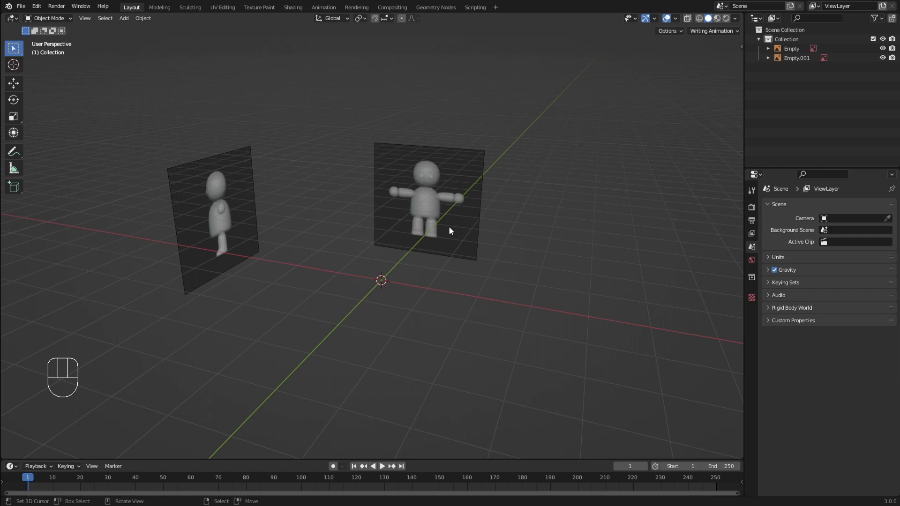
key("shift+a")
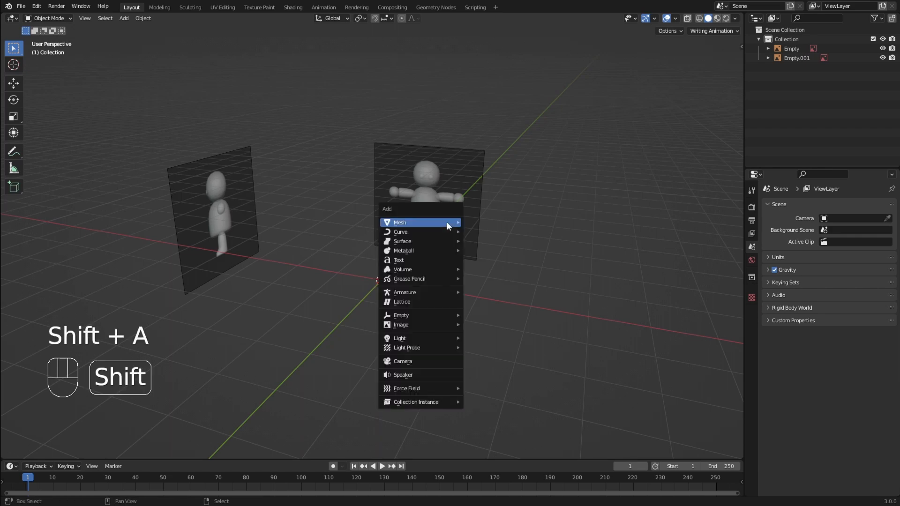
mouse_move(402, 222)
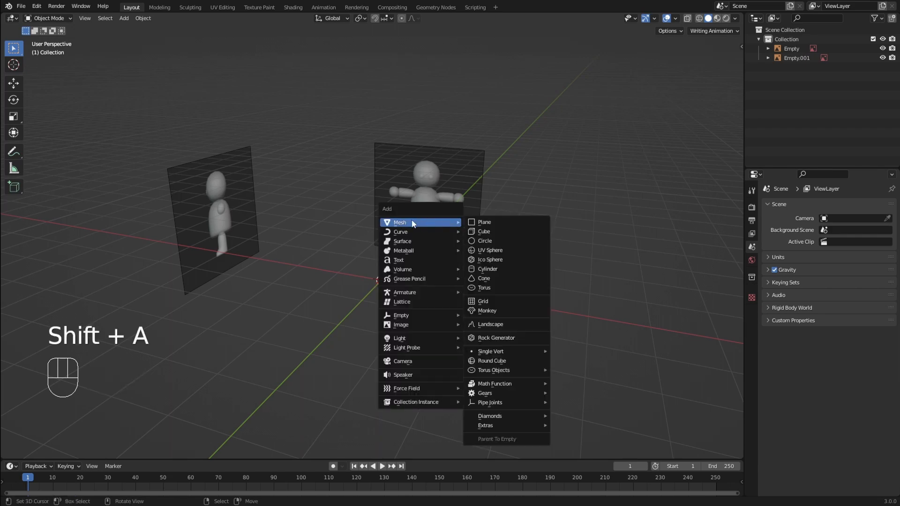
left_click(505, 233)
middle_click_drag(441, 233, 316, 181)
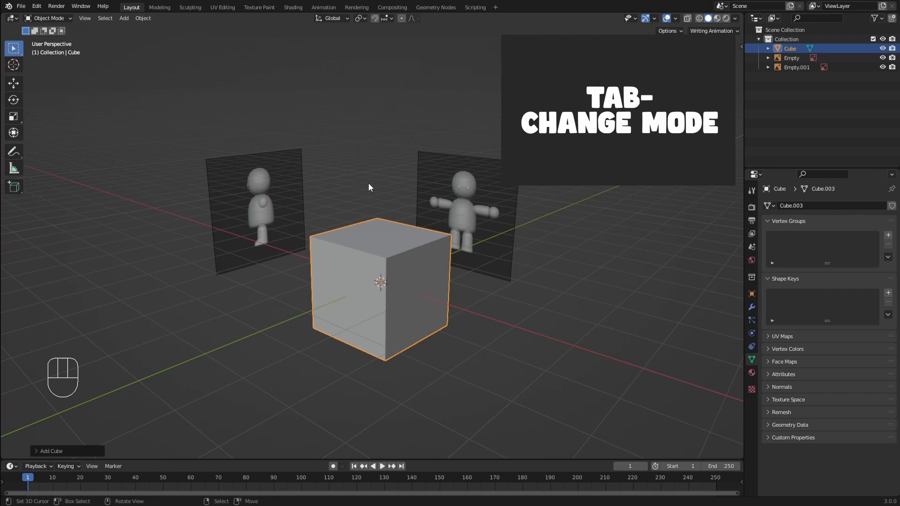
- Enter Edit Mode on the new cube and cycle through the vertex, edge and face select modes
key("Tab")
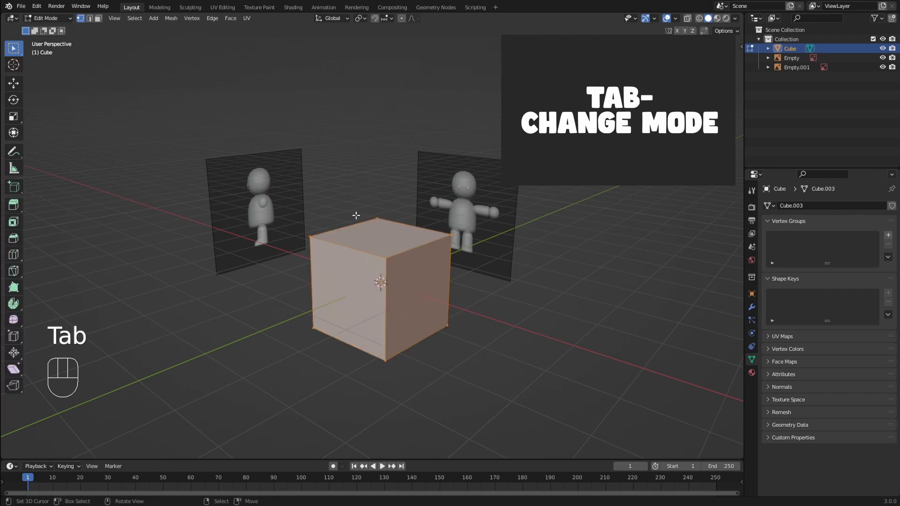
left_click(91, 19)
left_click(97, 19)
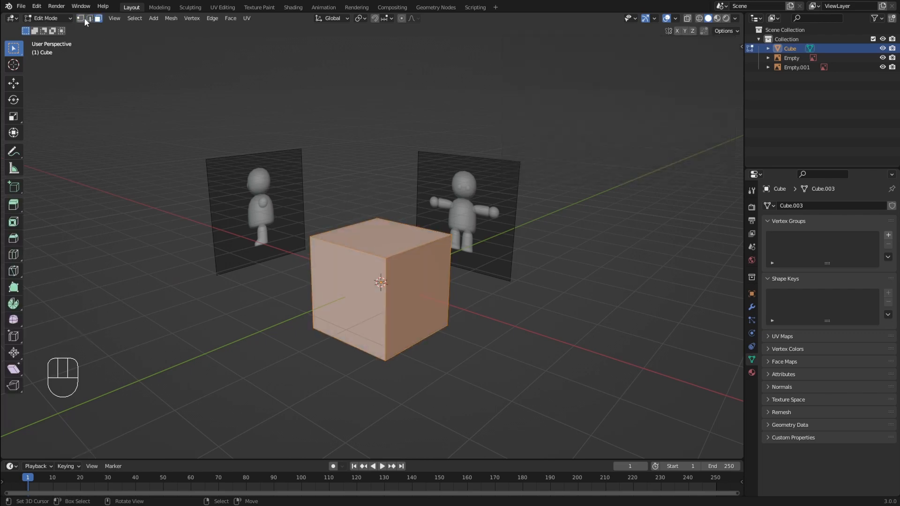
left_click(83, 19)
left_click(90, 20)
left_click(97, 19)
left_click(81, 20)
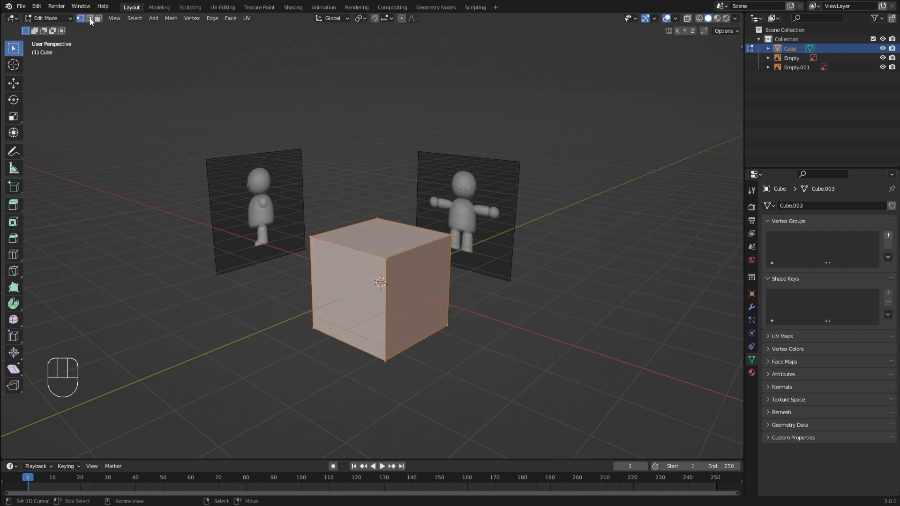
left_click(90, 20)
left_click(97, 20)
- Select a top corner vertex in vertex select mode, and the cube's top edges one by one in edge select mode
left_click(82, 19)
left_click(84, 19)
left_click(317, 234)
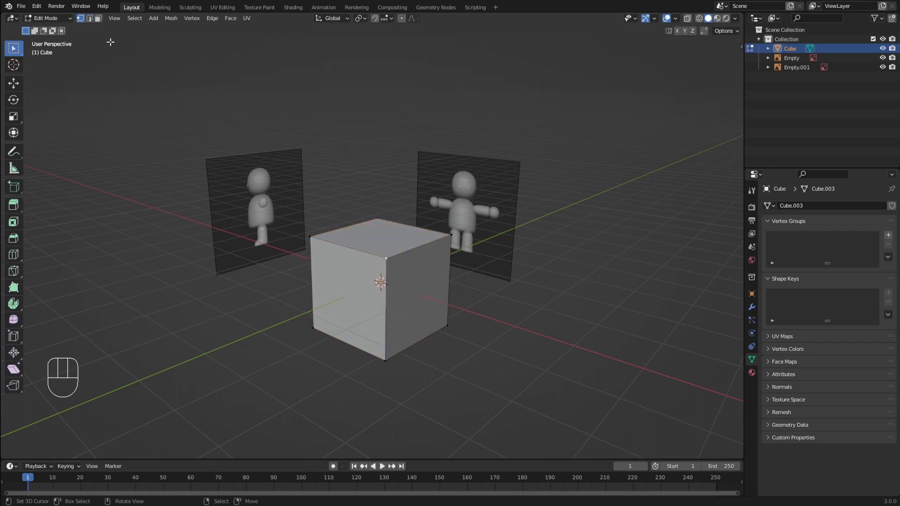
key("2")
right_click(332, 241)
right_click(347, 227)
right_click(425, 228)
right_click(417, 246)
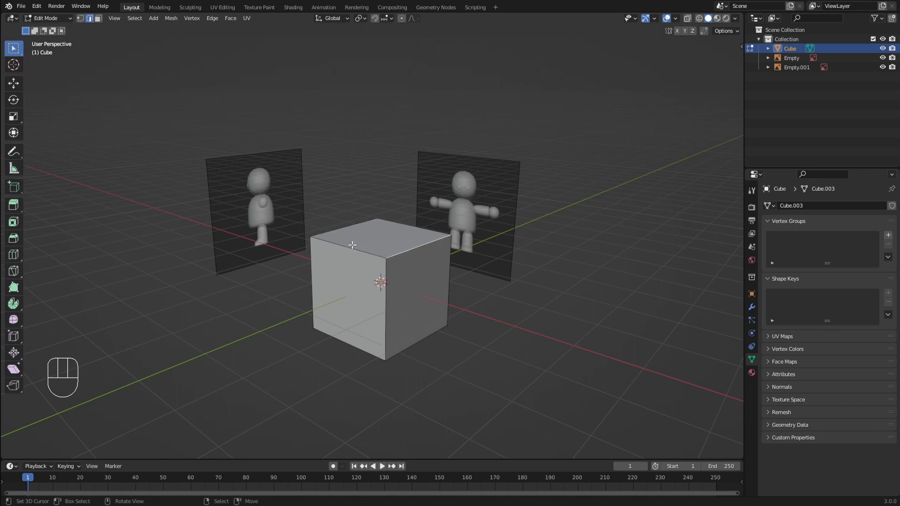
right_click(352, 246)
right_click(347, 227)
right_click(403, 224)
- Select the cube's visible faces one by one in face select mode, ending on the side face towards positive X
left_click(99, 21)
right_click(343, 258)
right_click(407, 272)
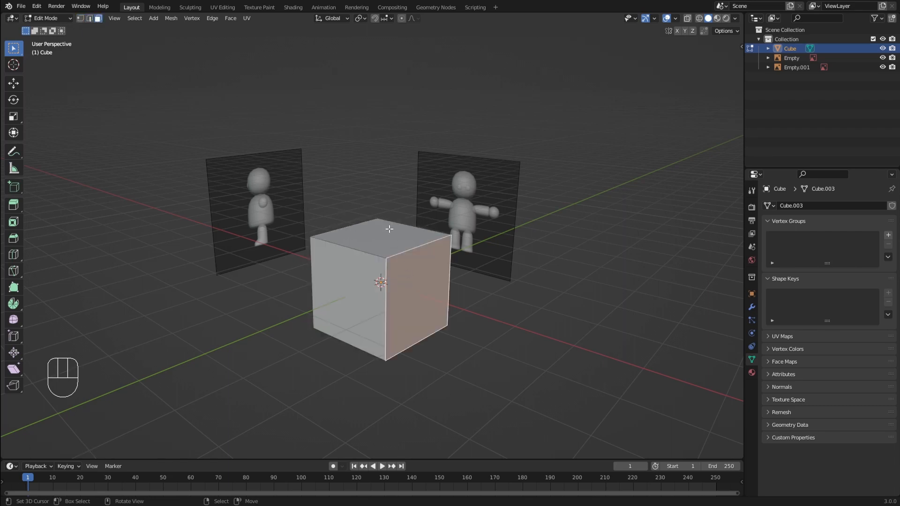
right_click(389, 230)
right_click(358, 265)
right_click(396, 287)
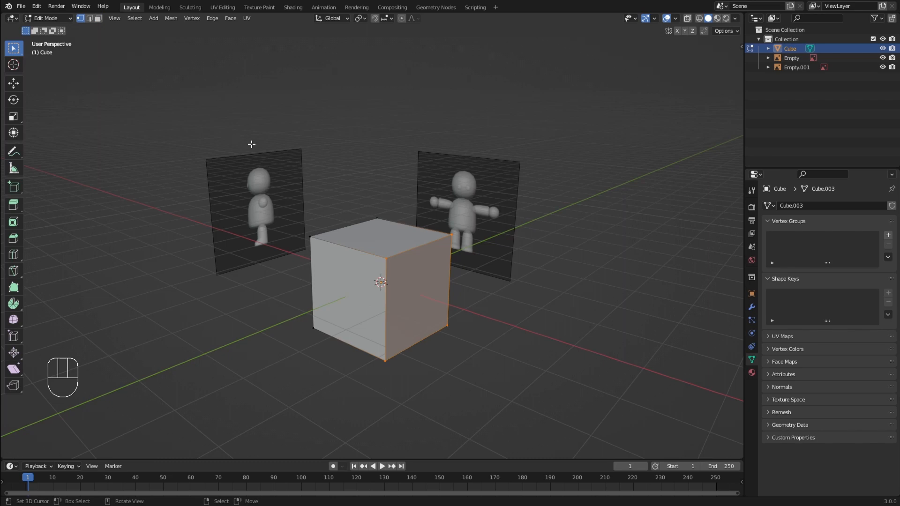
- Toggle the cube repeatedly between Object Mode and Edit Mode, ending in Edit Mode
key("Tab")
key("Tab")
key("Tab")
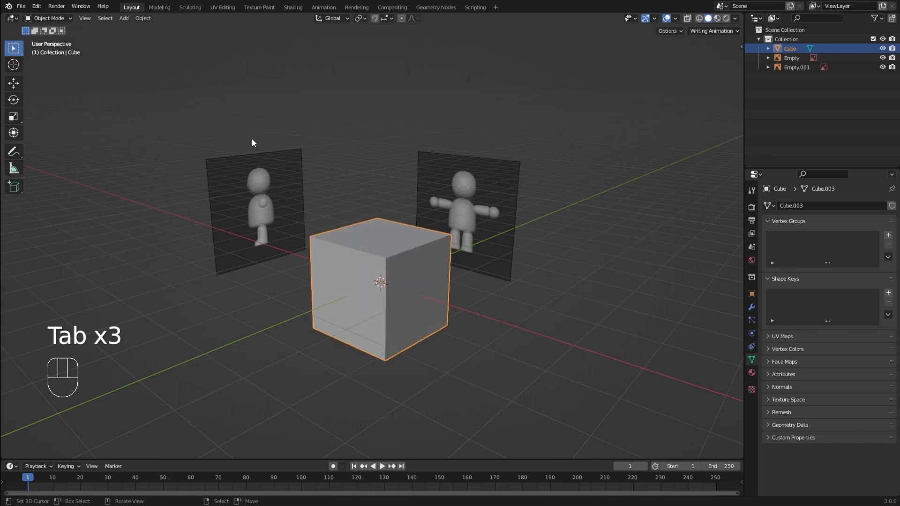
key("Tab")
key("Tab")
key("Tab")
key("Tab")
key("Tab")
key("Tab")
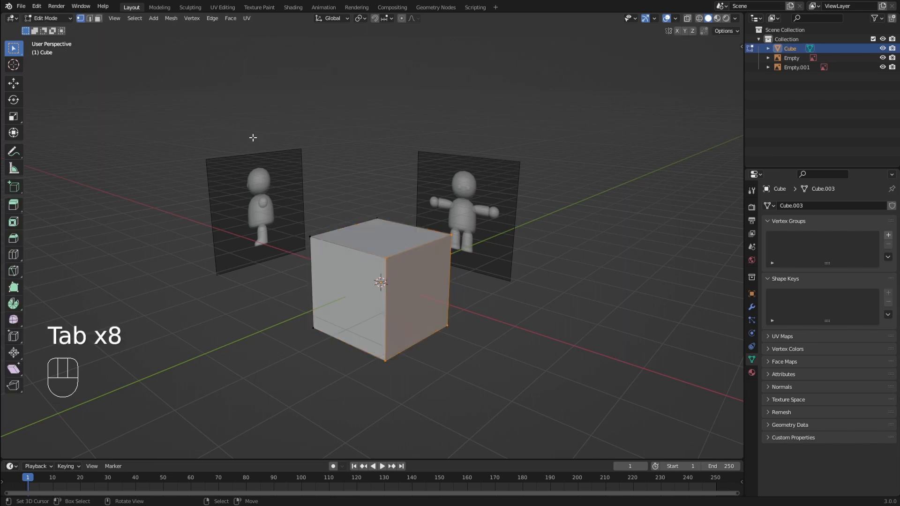
- Choose Edit Mode from the list of interaction modes, and set the cube back to Object Mode
left_click(48, 18)
left_click(44, 39)
left_click(48, 17)
left_click(44, 29)
middle_click_drag(376, 209, 356, 252)
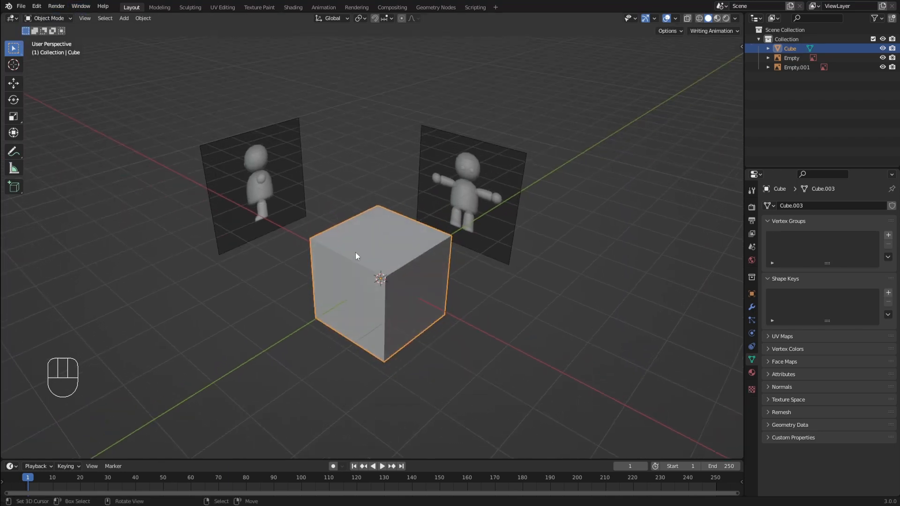
- Reselect the cube, put it into Edit Mode and select all of its geometry
right_click(388, 191)
right_click(366, 209)
left_click(51, 18)
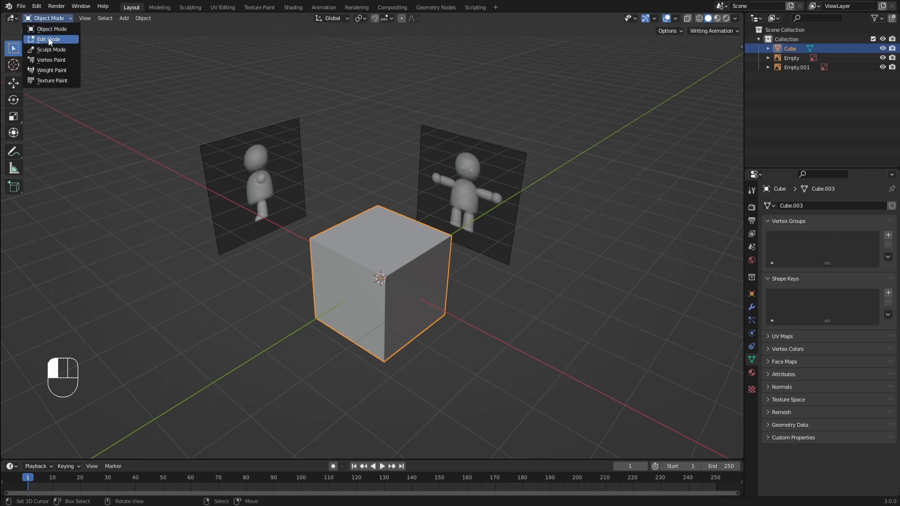
left_click(45, 38)
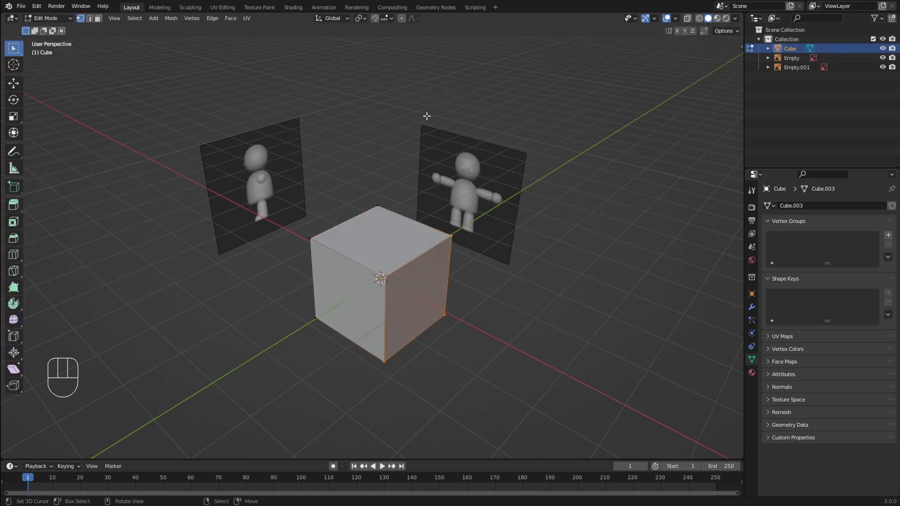
key("a")
middle_click_drag(408, 143, 484, 156)
key("a")
key("a")
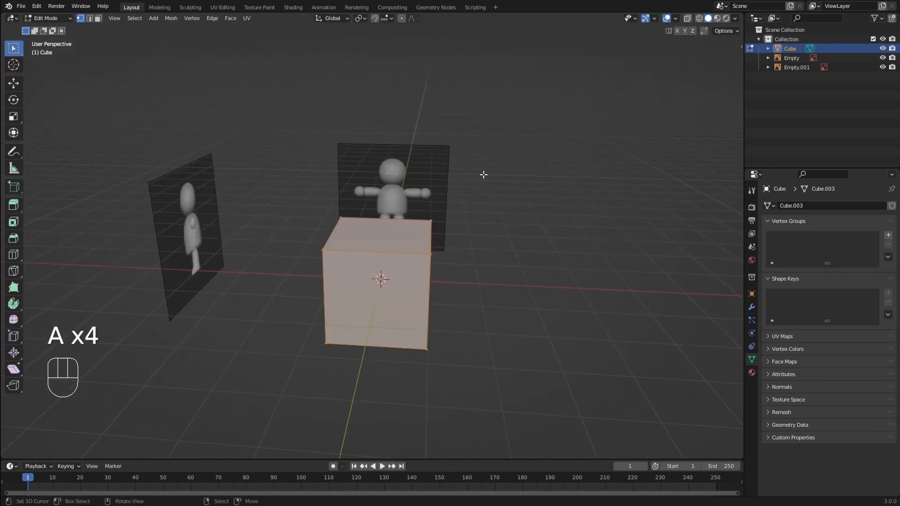
- In front view, scale all of the cube's geometry down to about 0.33 to match the reference head's width
key("KP_1")
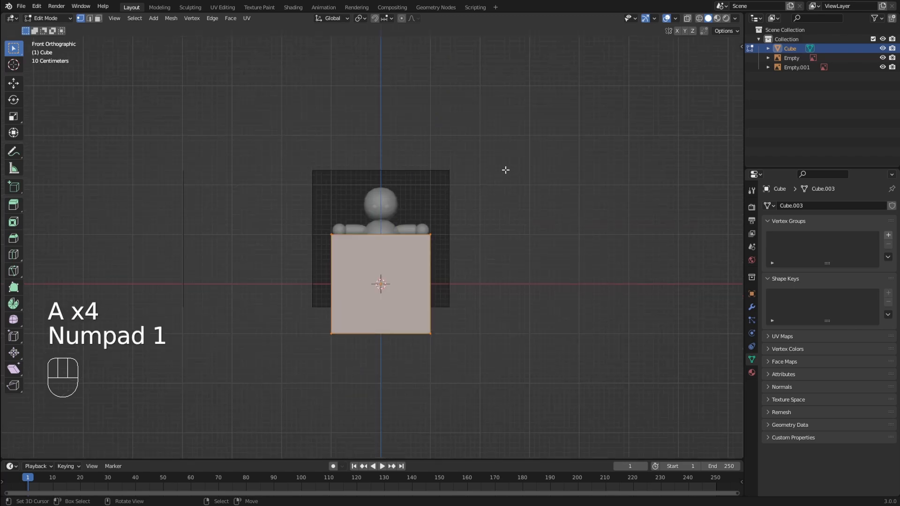
scroll(505, 170, "up", 3)
key("s")
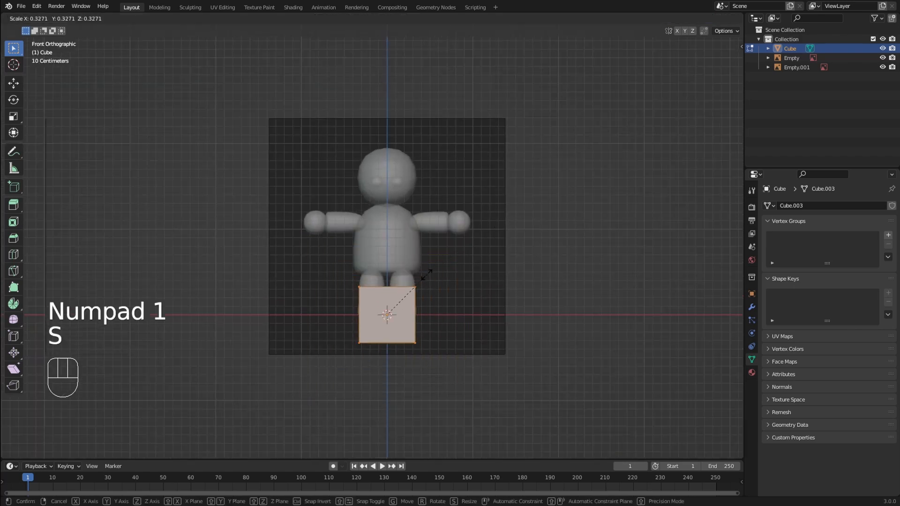
left_click(427, 274)
- Move the cube's geometry up along Z onto the reference head, and return to Object Mode
key("g")
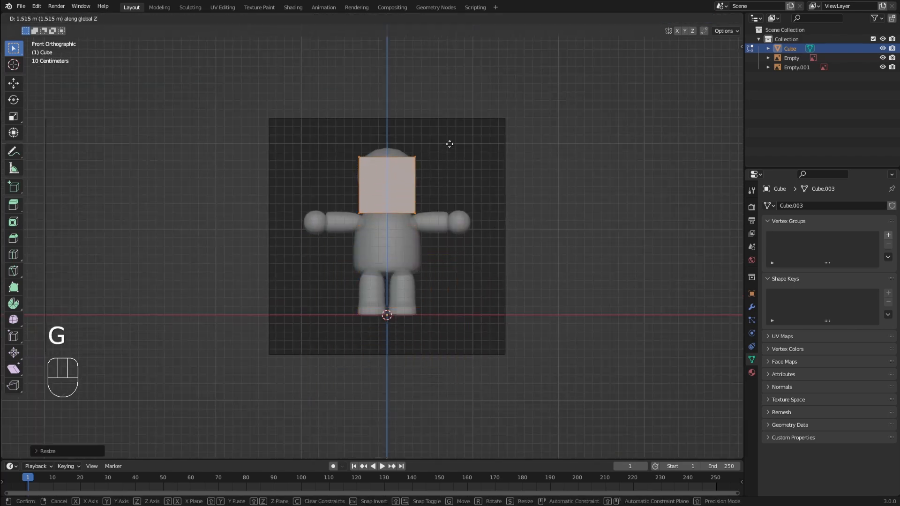
left_click(452, 137)
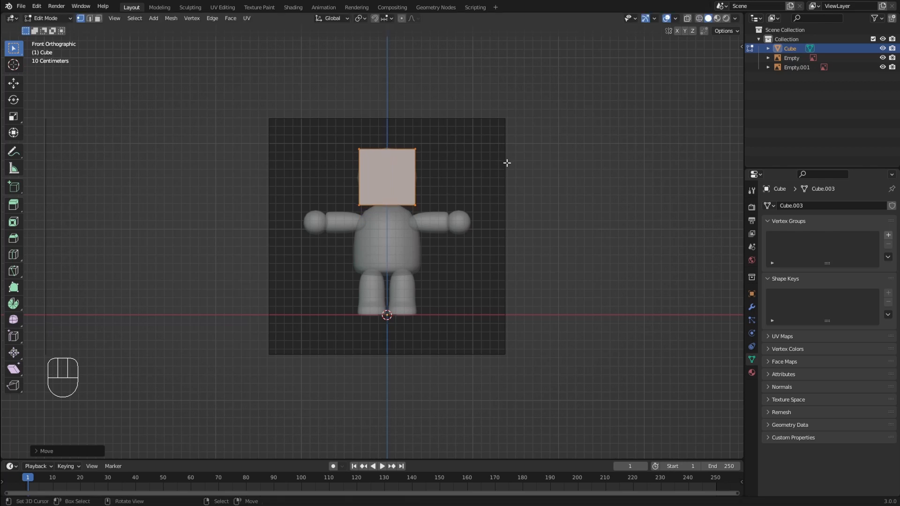
middle_click_drag(507, 162, 436, 184)
key("Tab")
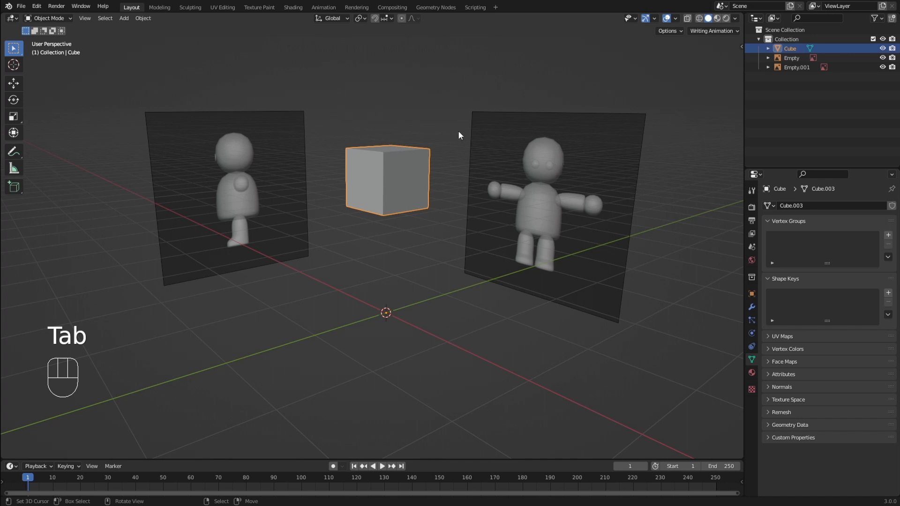
- Add a Subdivision Surface modifier to the cube with a viewport level of 2
left_click(753, 308)
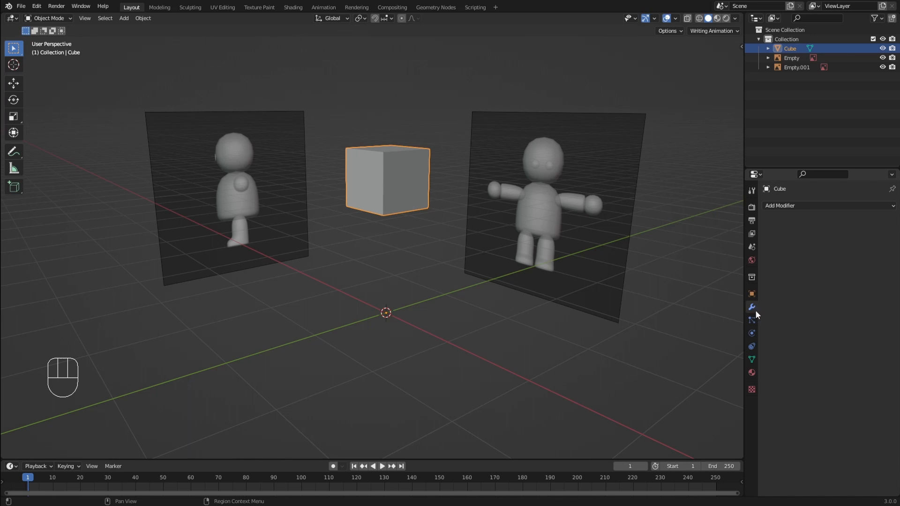
left_click(780, 206)
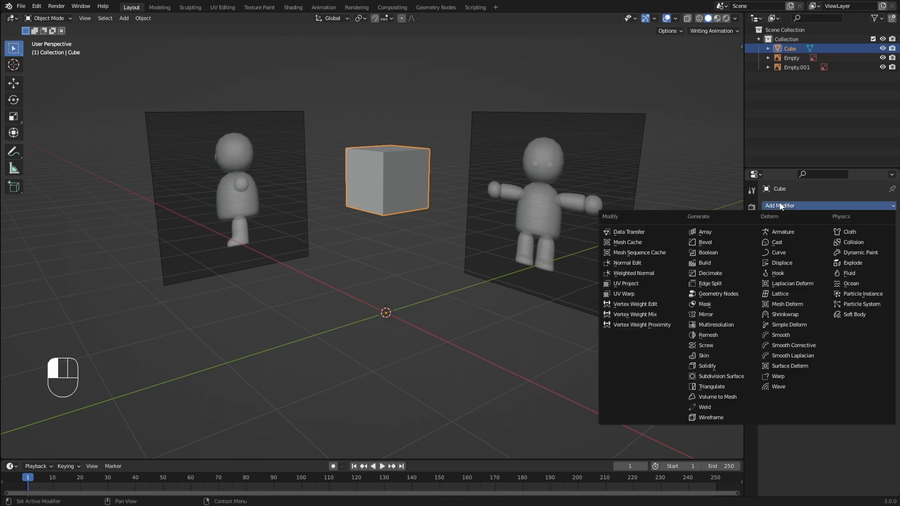
left_click(736, 377)
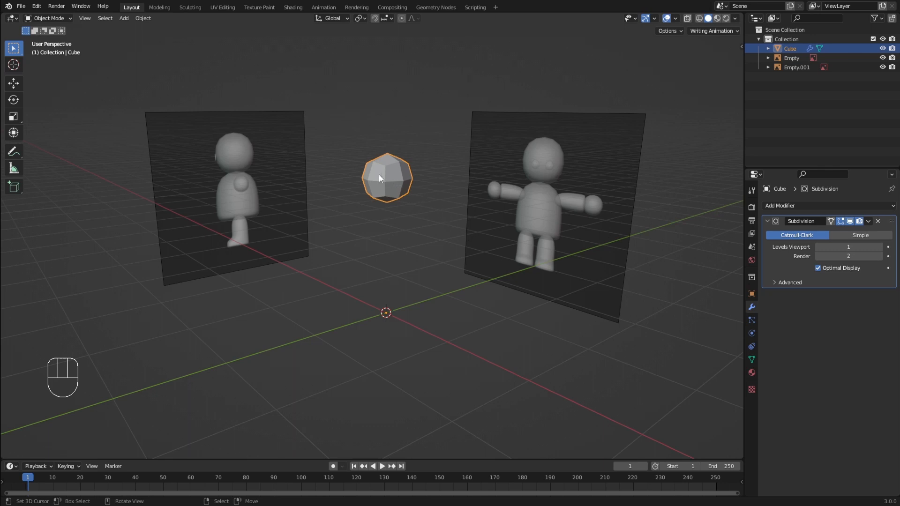
middle_click_drag(382, 173, 416, 178)
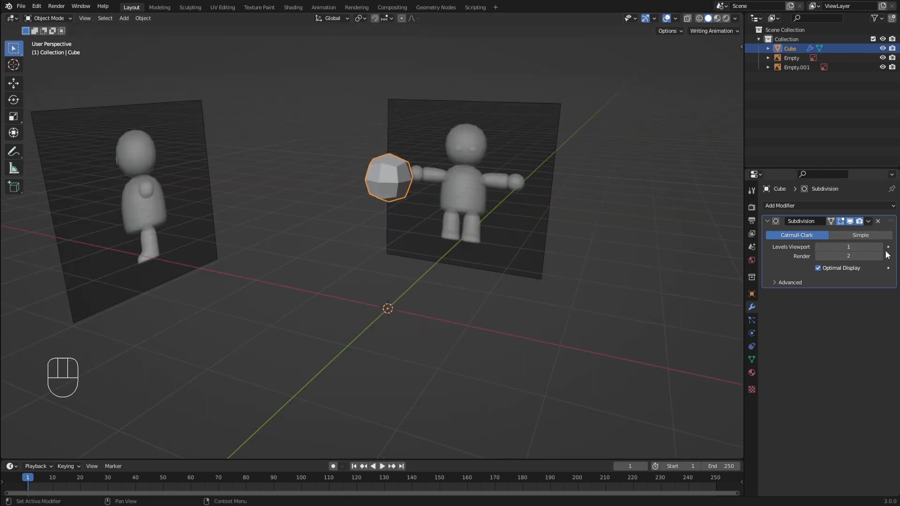
left_click(881, 248)
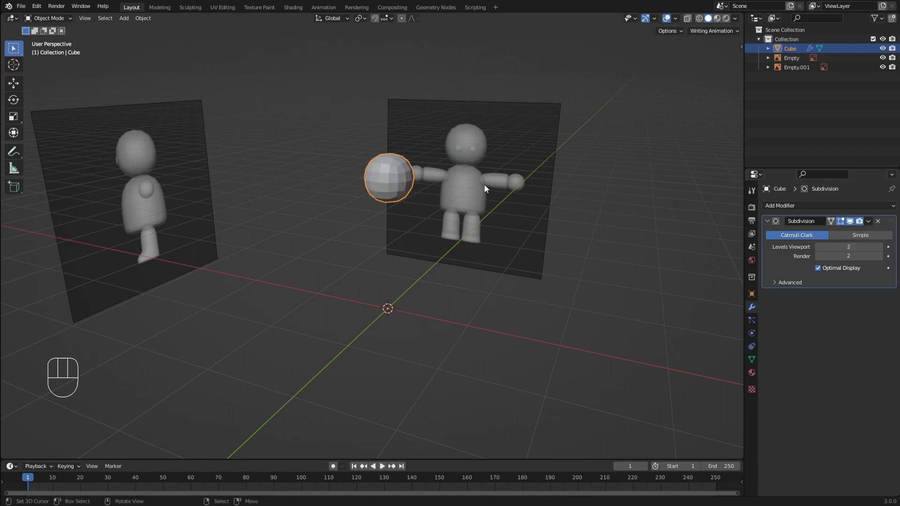
- Try viewport subdivision levels of 5 and higher on the head, and set the level back to 2
middle_click_drag(485, 184, 385, 181)
left_click(880, 247)
left_click(880, 247)
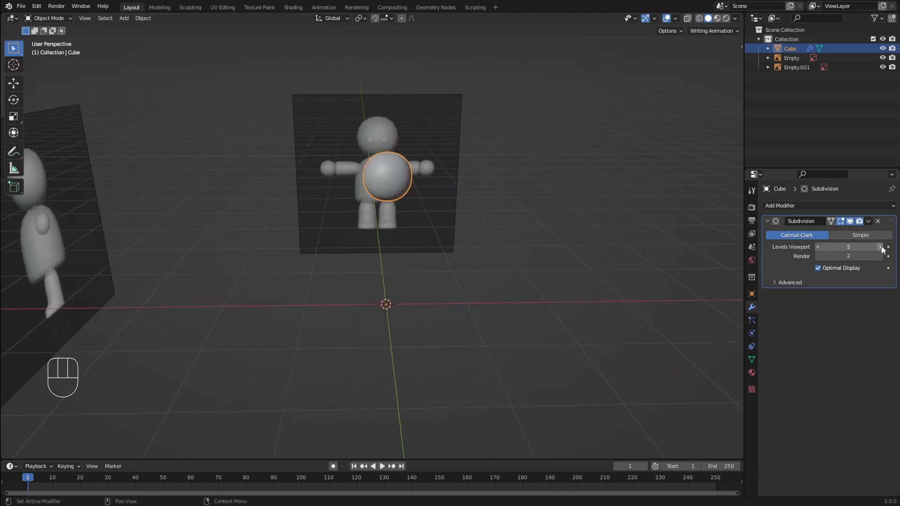
left_click(880, 247)
left_click(881, 247)
left_click(820, 246)
left_click(820, 245)
left_click(819, 245)
left_click(820, 246)
- In Edit Mode and front view, scale the head's mesh up by about 1.23 to fit the reference head
middle_click_drag(621, 203, 458, 205)
key("Tab")
key("KP_1")
scroll(465, 180, "up", 2)
key("s")
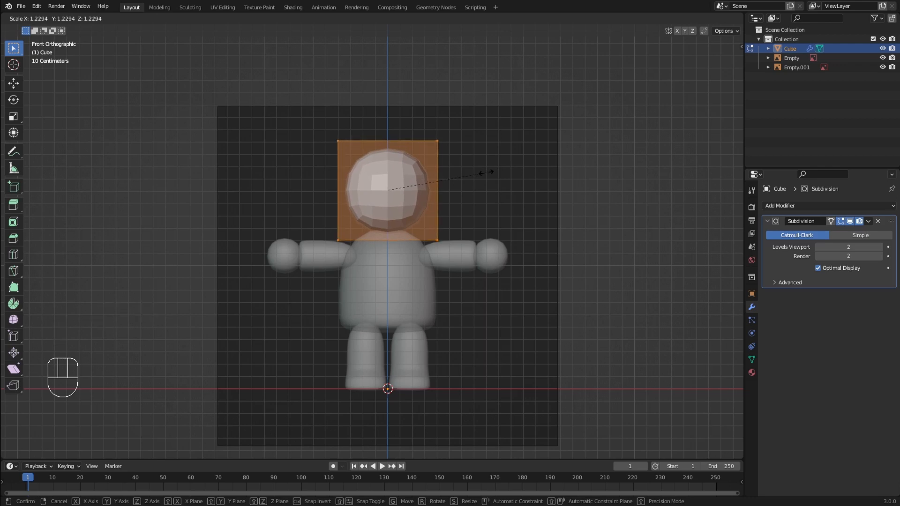
left_click(487, 173)
scroll(383, 186, "up", 1)
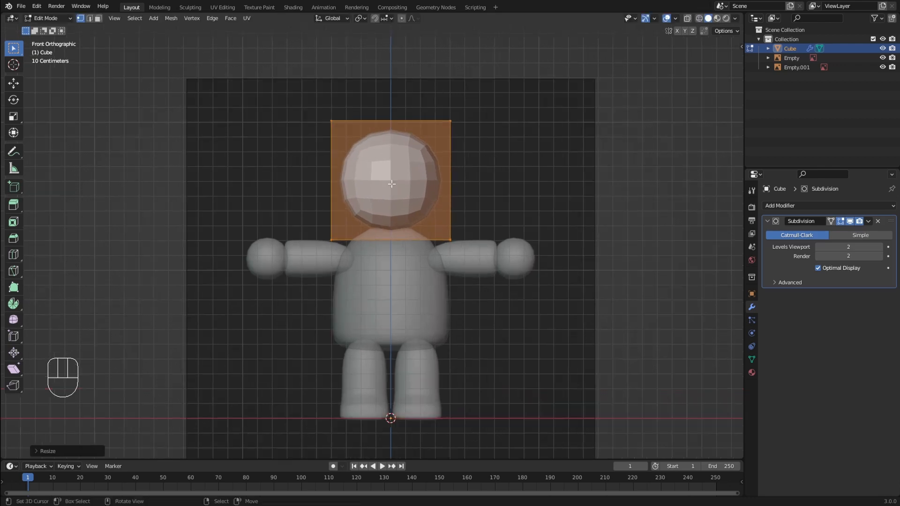
- Switch the viewport shading back and forth between Wireframe and Solid, ending in Solid in front view
key("z")
left_click(348, 185)
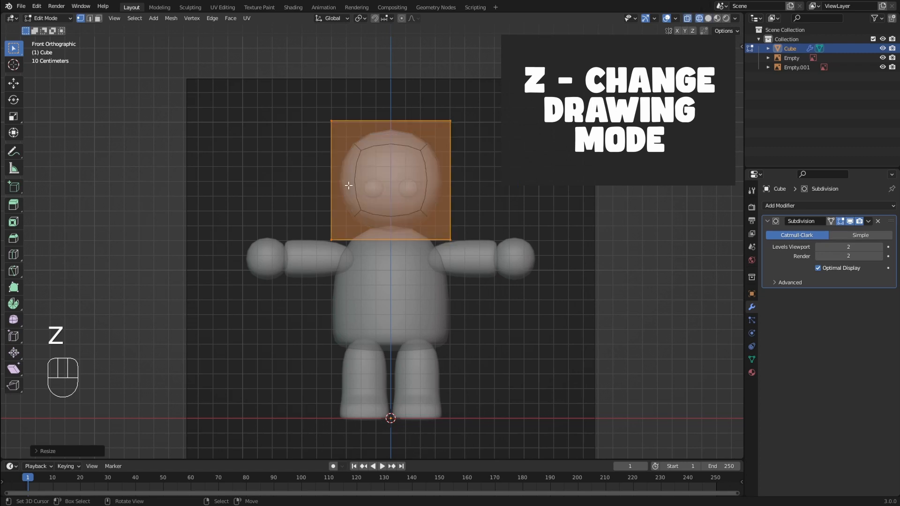
key("z")
left_click(462, 190)
key("z")
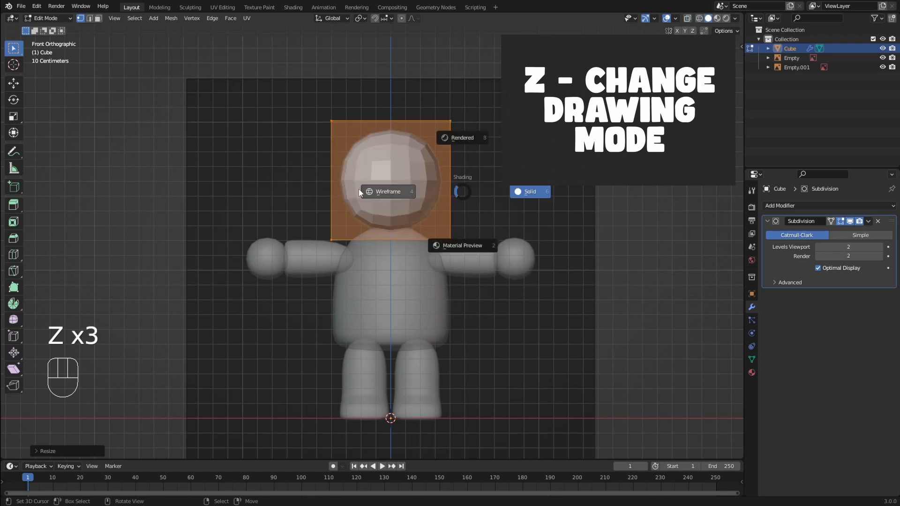
left_click(383, 194)
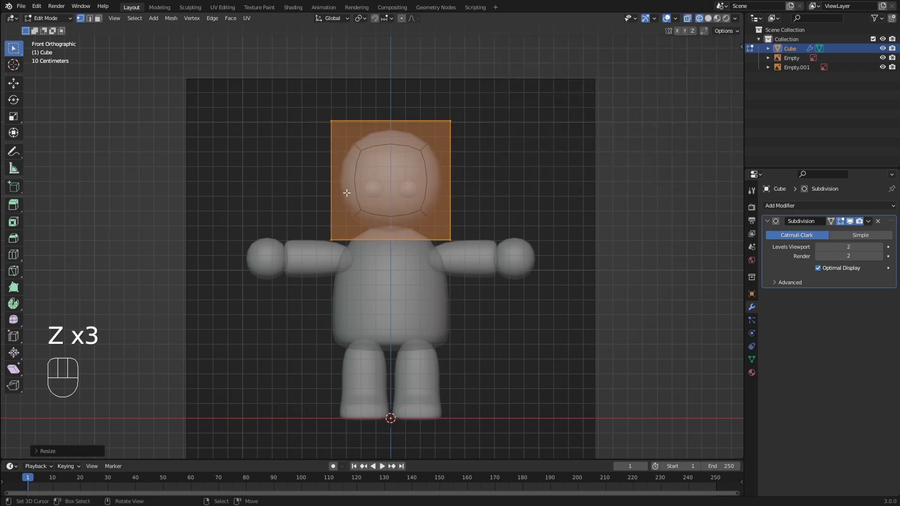
key("z")
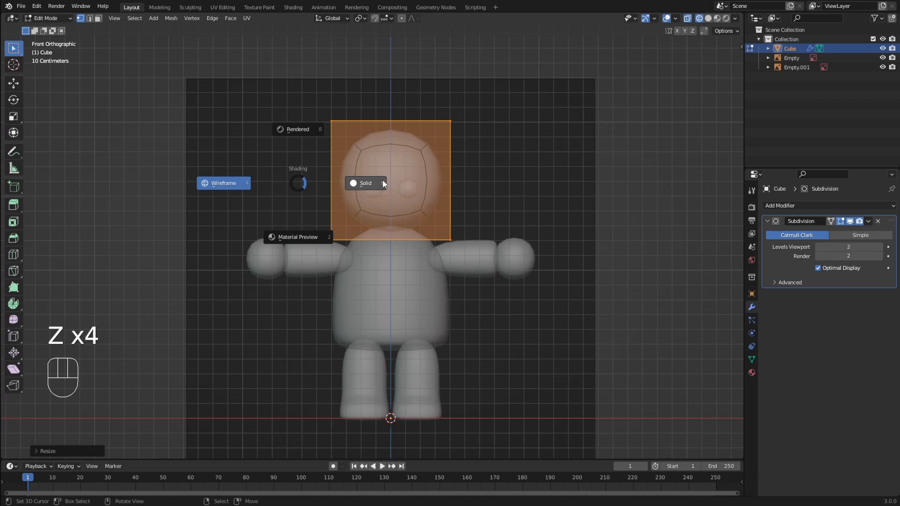
left_click(383, 183)
mouse_move(384, 184)
middle_mouse_down()
mouse_move(499, 188)
mouse_move(458, 191)
middle_mouse_up()
key("KP_1")
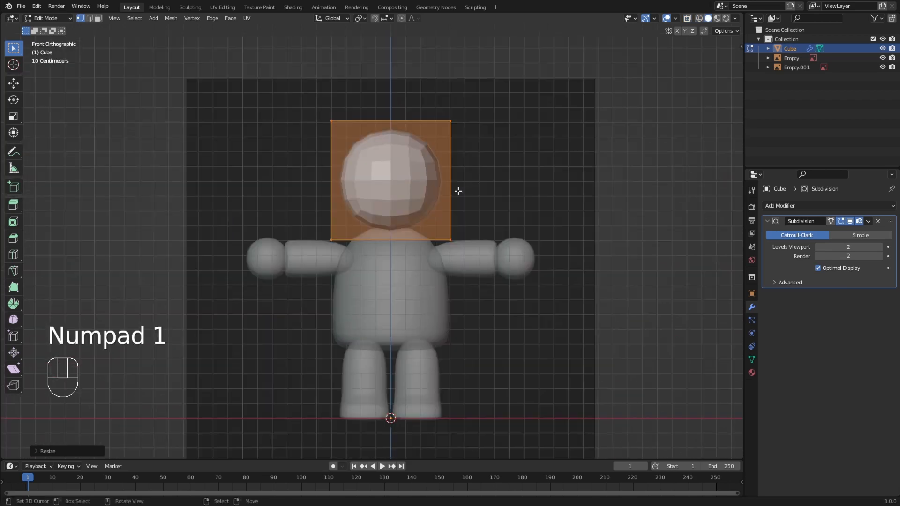
- Scale the head's mesh up very slightly against the front reference in Wireframe shading, and return to Solid shading and Object Mode
key("z")
left_click(463, 173)
key("s")
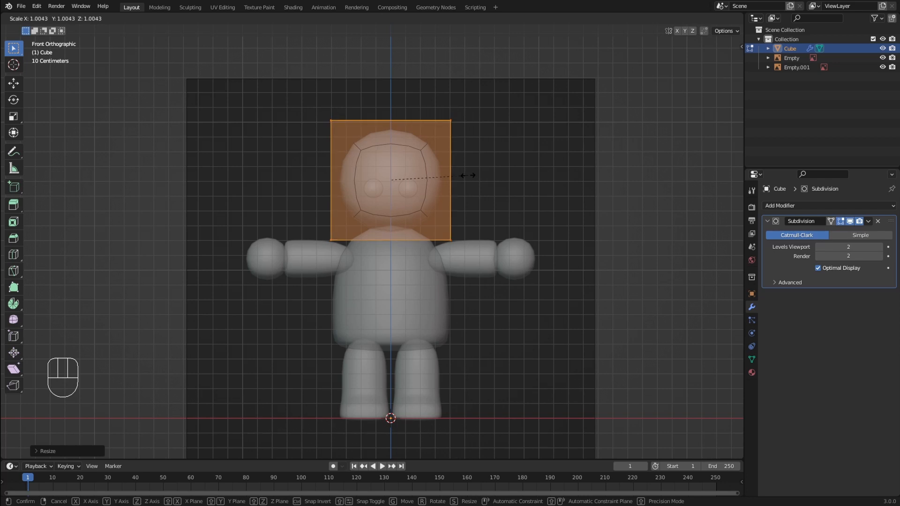
left_click(469, 175)
key("z")
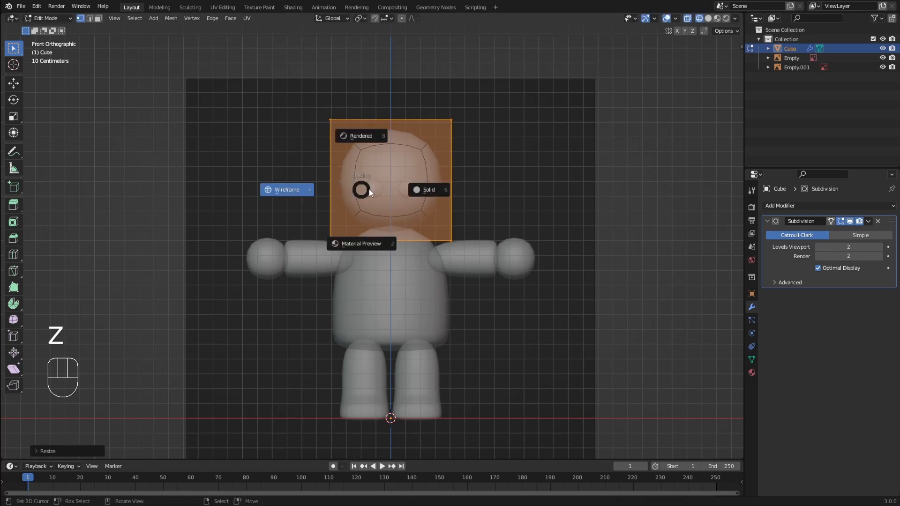
left_click(427, 190)
mouse_move(543, 191)
middle_mouse_down()
mouse_move(479, 210)
mouse_move(467, 201)
mouse_move(485, 203)
middle_mouse_up()
key("Tab")
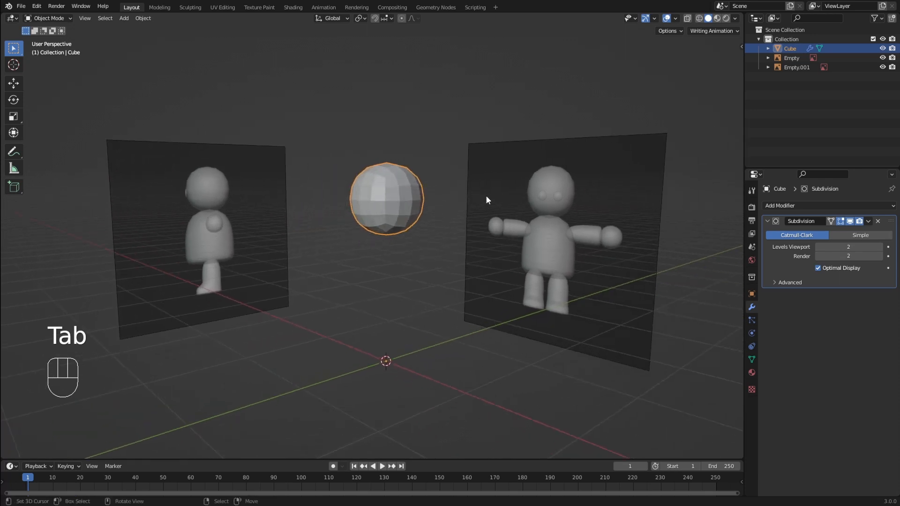
- Try adding a cube to the head's mesh in Edit Mode, and undo the addition
key("Tab")
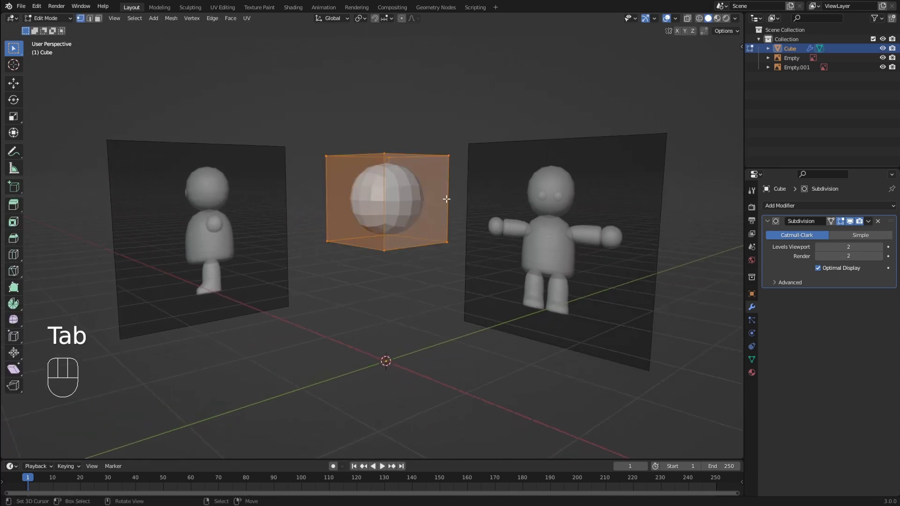
middle_click_drag(476, 191, 477, 195)
key("shift+a")
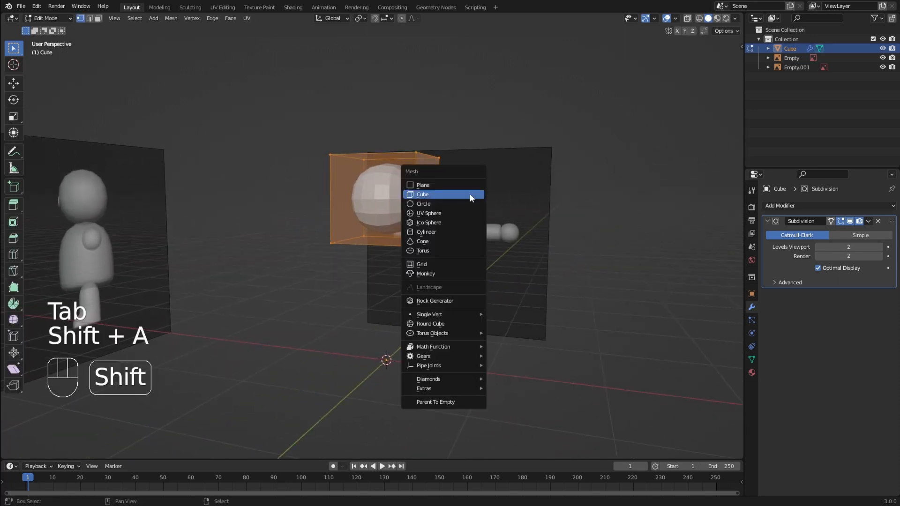
left_click(435, 195)
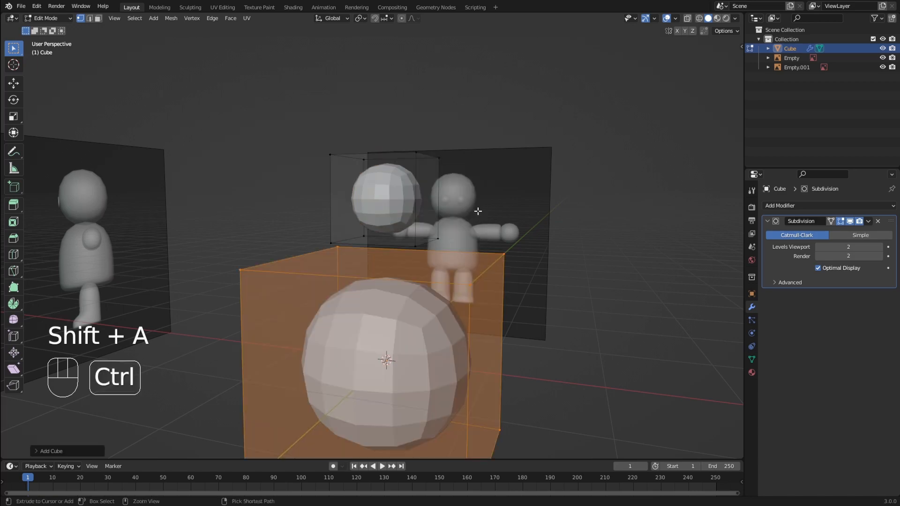
key("ctrl+z")
- In Object Mode, deselect everything and add a cube as a separate object
key("Tab")
left_click(430, 100)
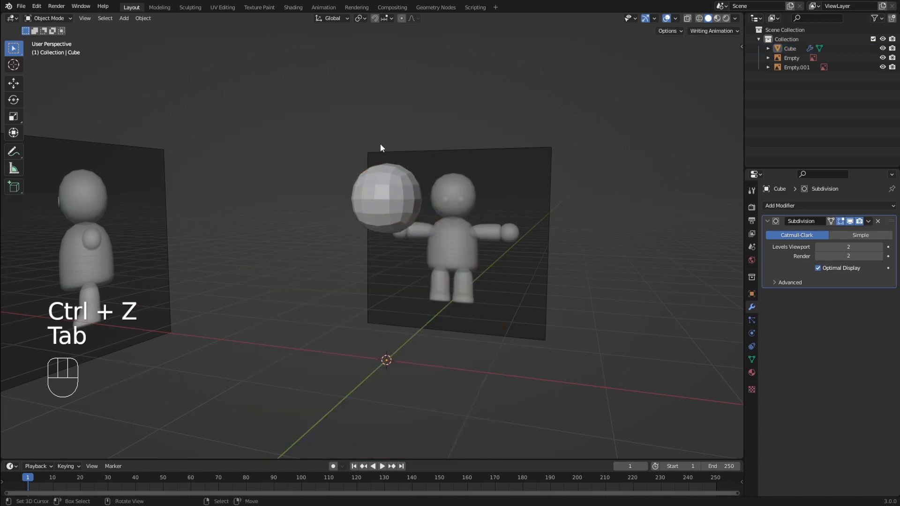
key("shift+a")
left_click(443, 155)
- Select the head and the newly added cube alternately, ending on the new cube
right_click(388, 198)
right_click(401, 286)
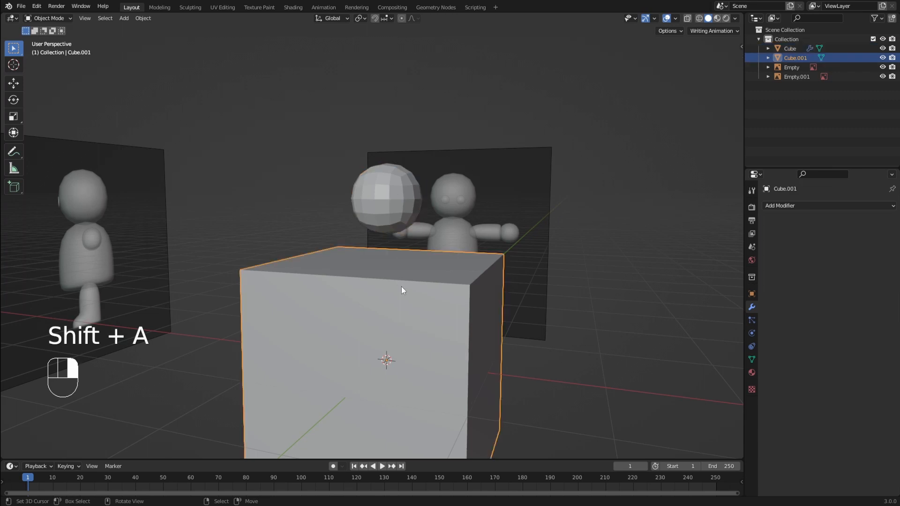
right_click(388, 207)
right_click(398, 277)
right_click(377, 203)
right_click(393, 278)
right_click(389, 211)
right_click(390, 272)
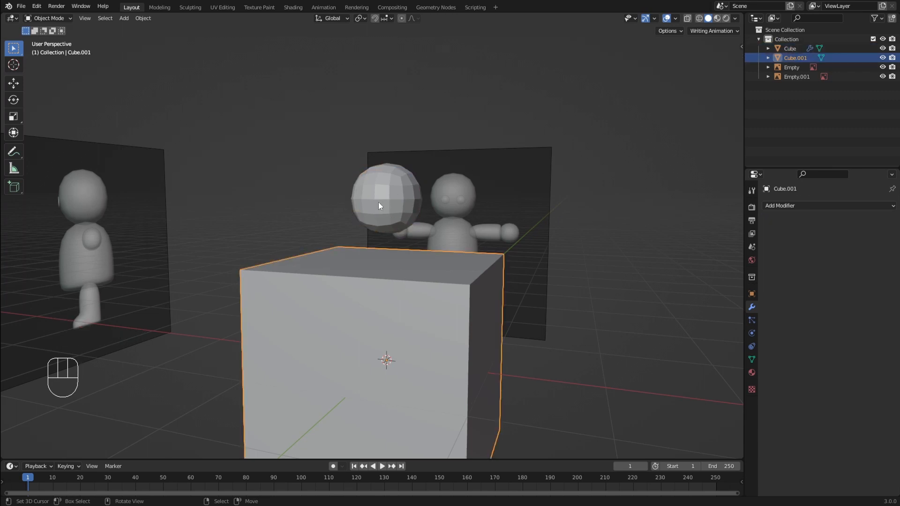
right_click(378, 202)
right_click(390, 267)
- Delete the separate cube and select the head
key("x")
left_click(389, 266)
right_click(389, 201)
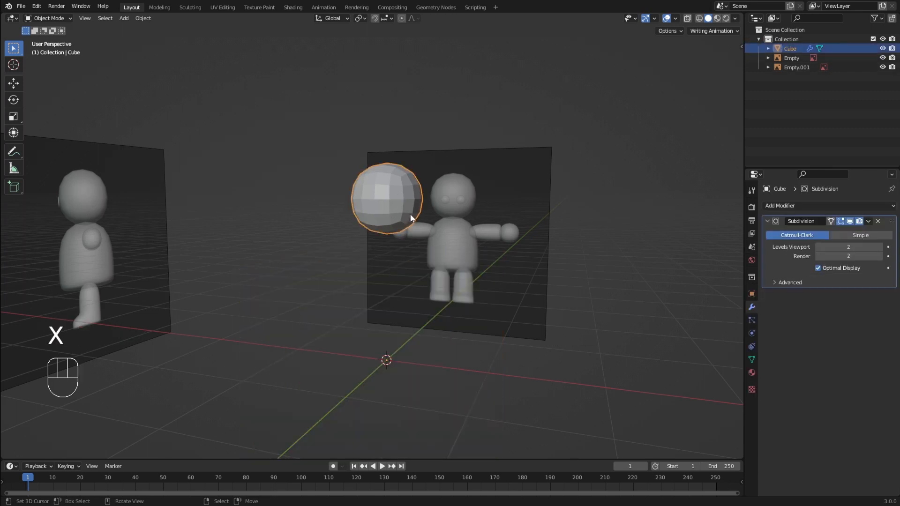
- Enter Edit Mode on the head and add a cube inside the same object
key("Tab")
key("shift+a")
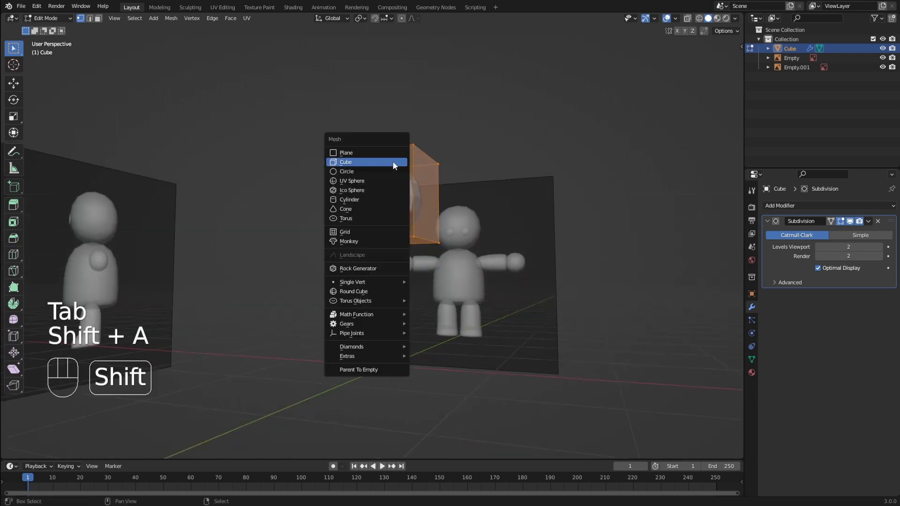
left_click(396, 163)
- Deselect and reselect the combined head and body object in Object Mode, and return to Edit Mode
key("Tab")
right_click(409, 147)
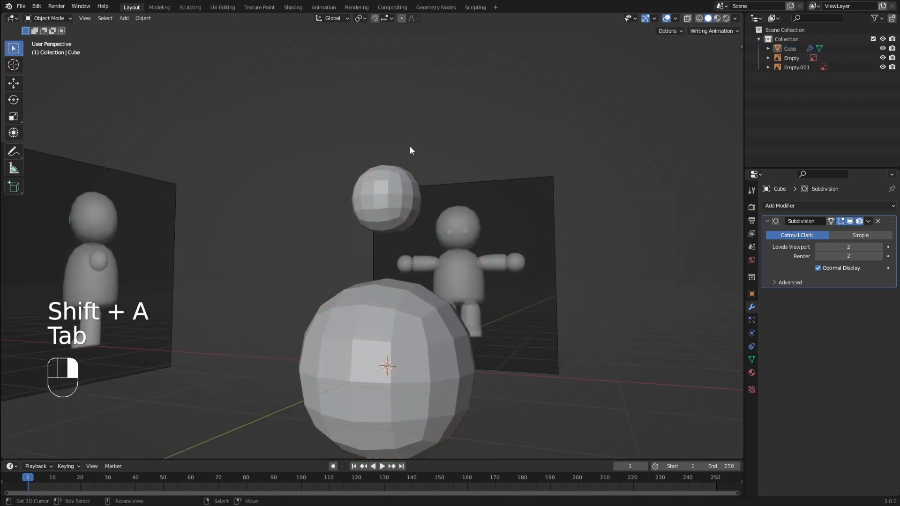
right_click(395, 186)
right_click(405, 157)
right_click(395, 186)
right_click(410, 156)
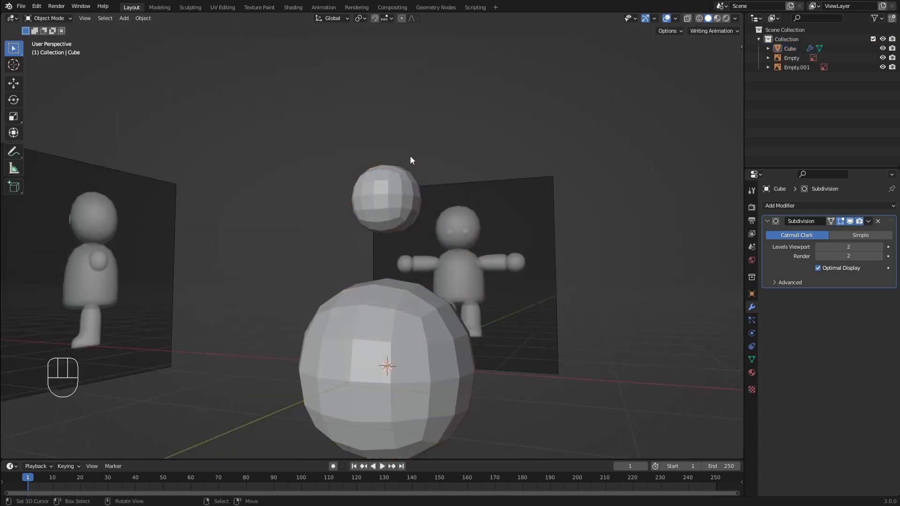
right_click(408, 172)
key("Tab")
middle_click_drag(498, 242, 521, 211, "shift")
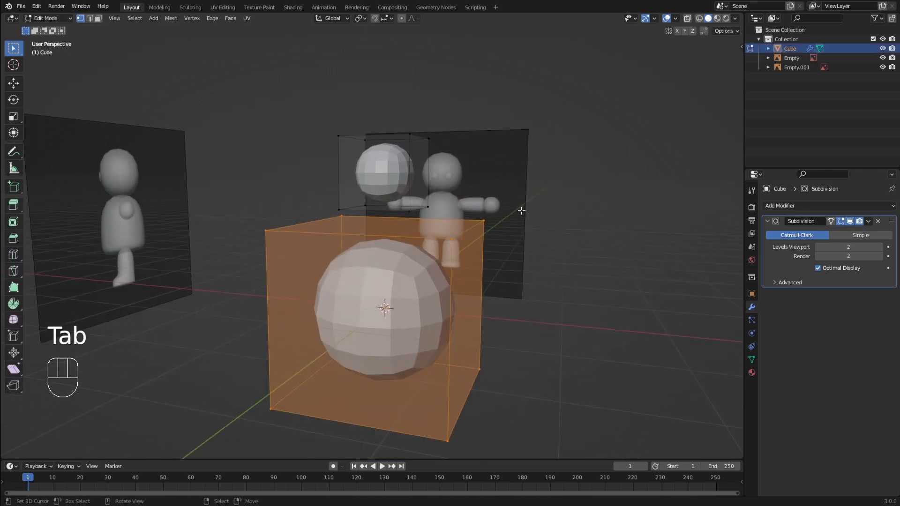
- Scale the new body cube to about half size and raise it along Z to just below the head
key("s")
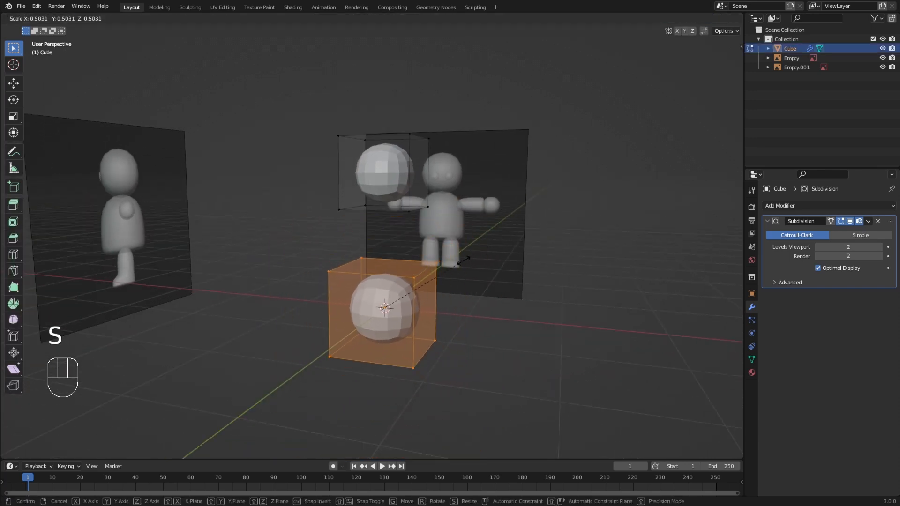
left_click(454, 266)
key("g")
key("z")
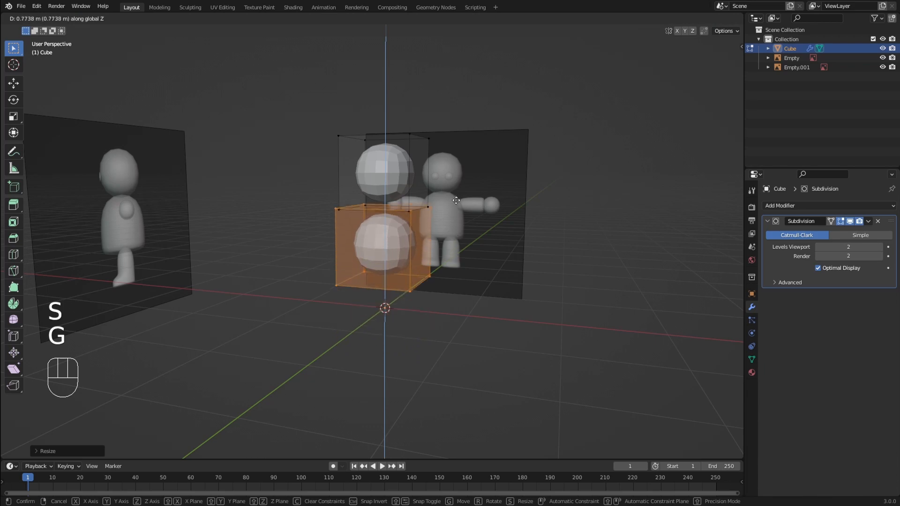
left_click(459, 190)
- Scale the body cube uniformly by about 1.03 to fit the torso in the front reference
key("KP_1")
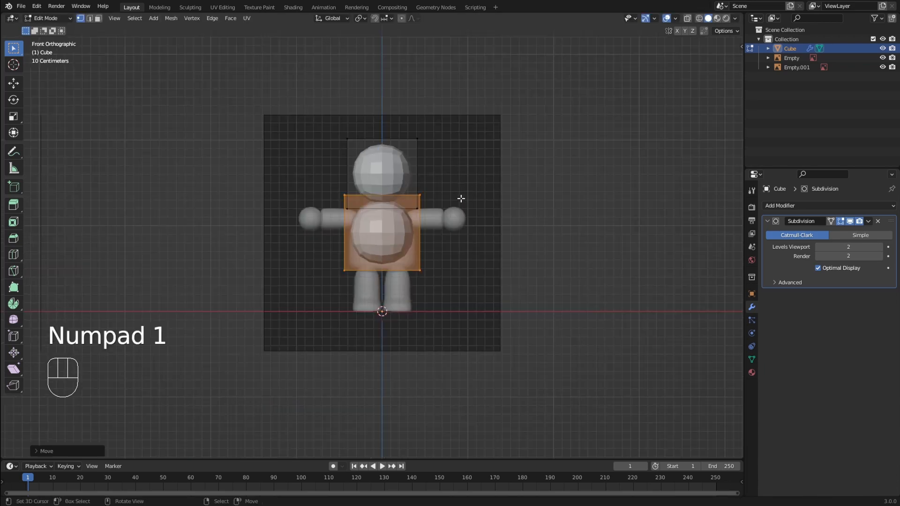
key("z")
scroll(468, 194, "up", 4)
key("s")
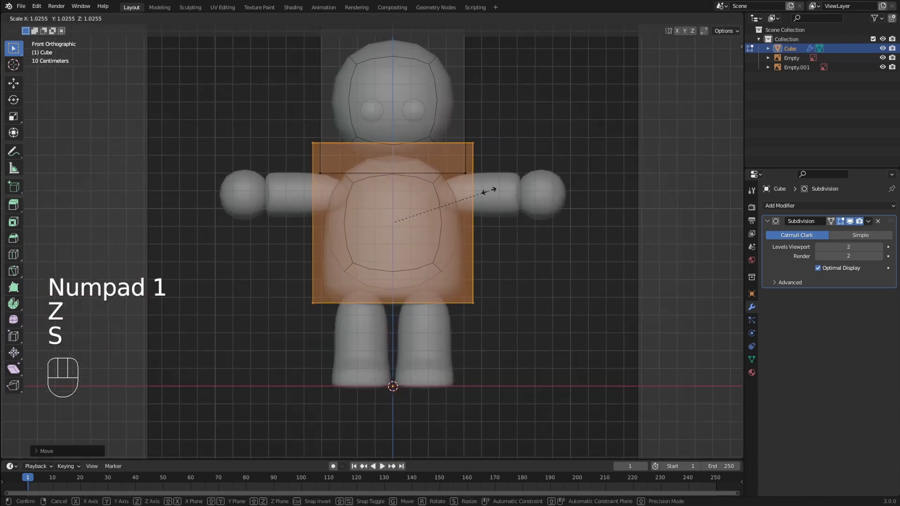
left_click(485, 192)
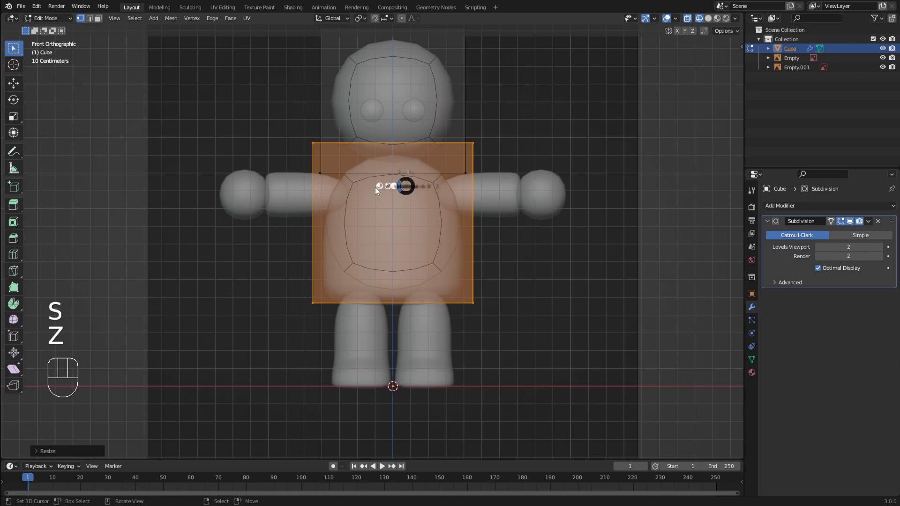
key("z")
key("z")
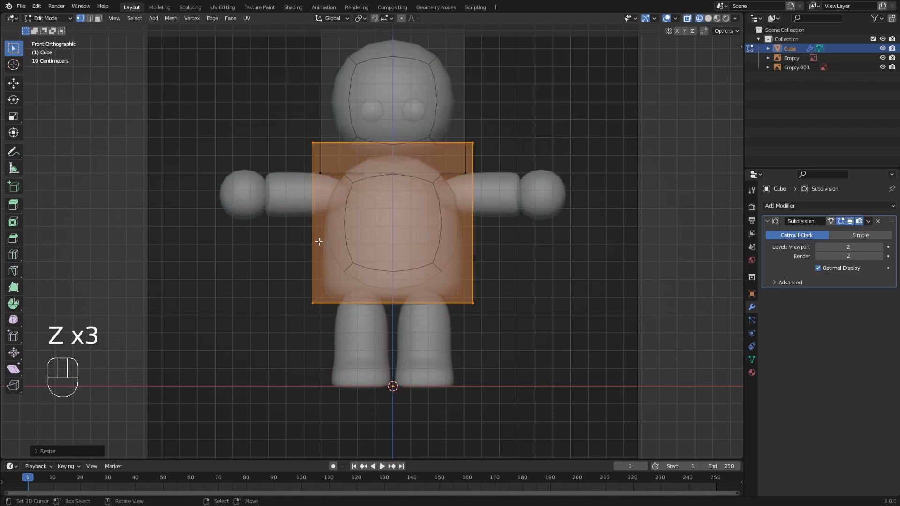
key("z")
middle_click_drag(320, 242, 435, 254)
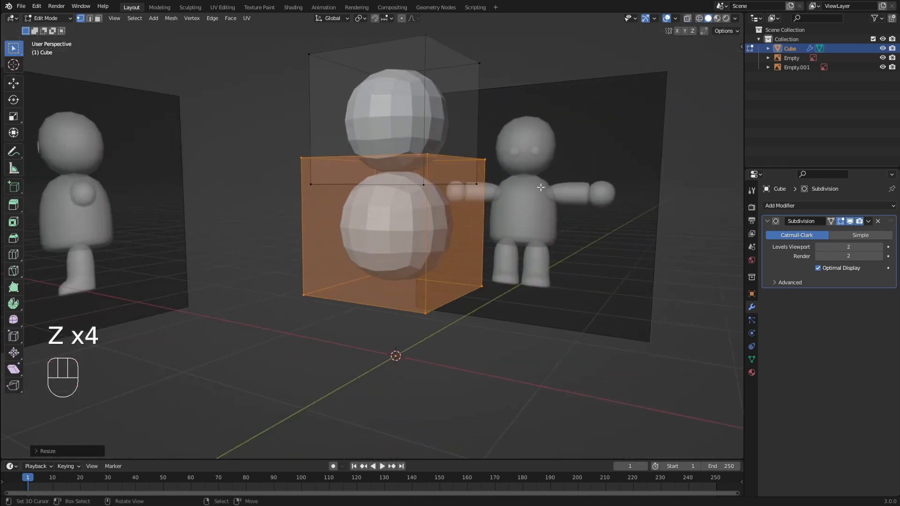
- Try a horizontal loop cut around the middle of the body cube and undo it
key("ctrl+r")
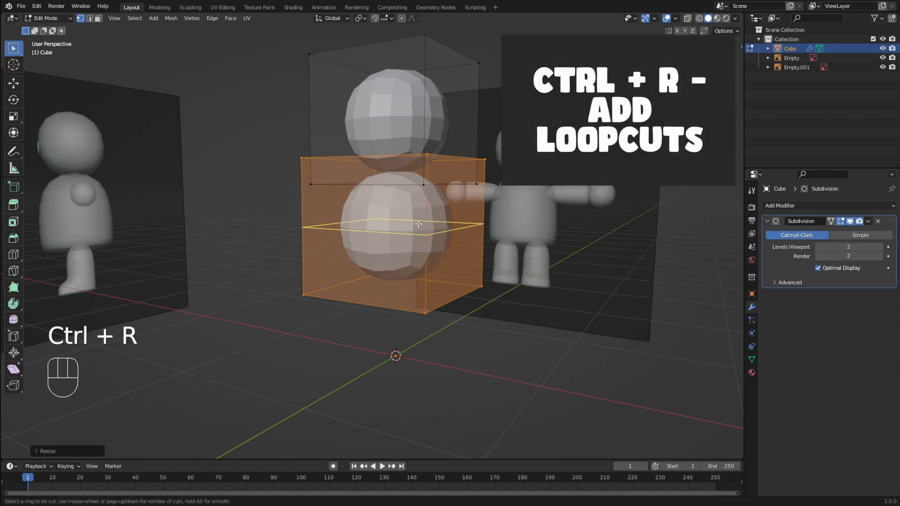
left_click(417, 224)
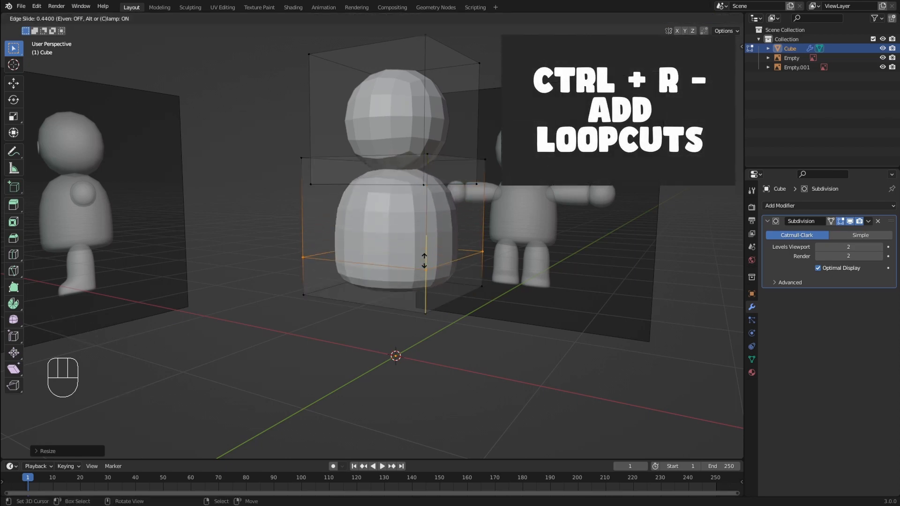
left_click(426, 227)
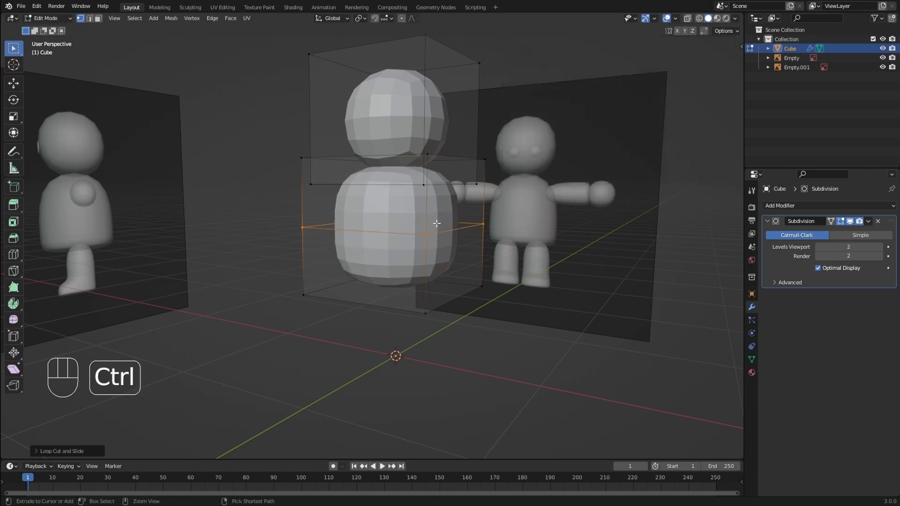
key("ctrl+z")
- Add a single horizontal loop cut to the body cube, slide it close to the base, and check the shape in Object Mode
key("ctrl+r")
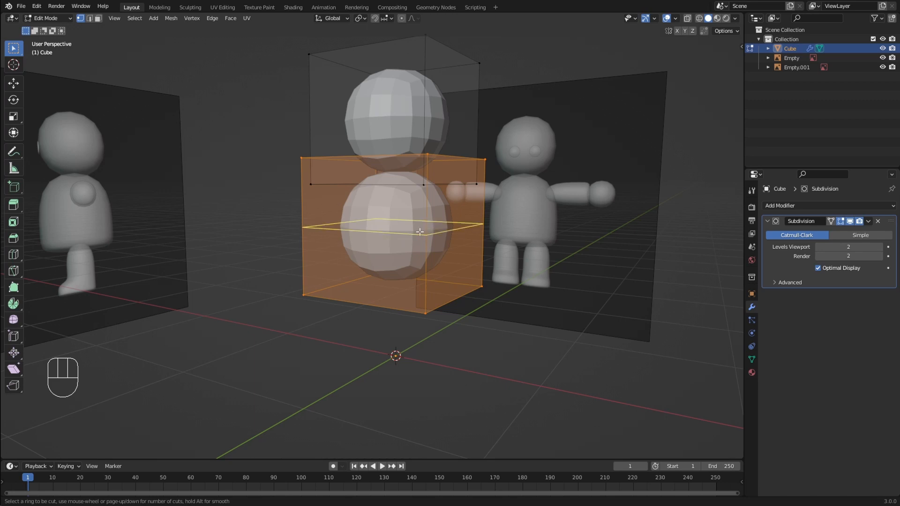
scroll(422, 234, "up", 5)
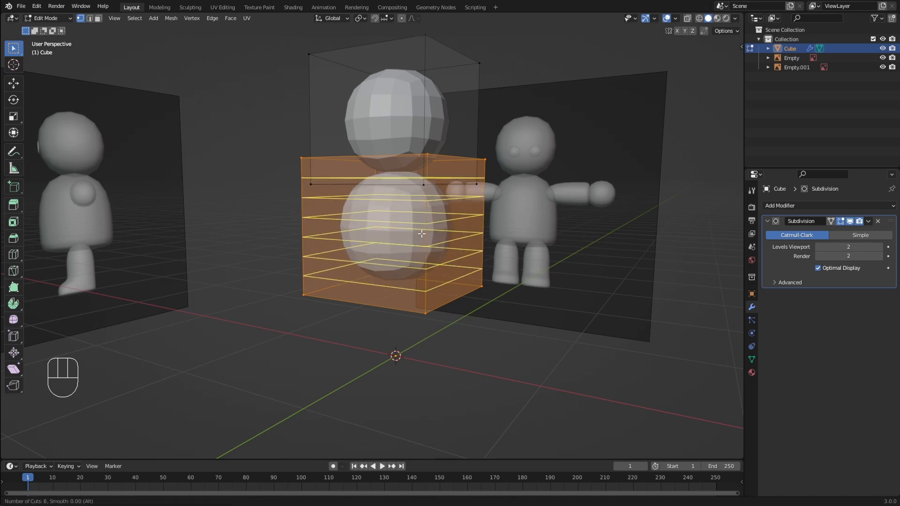
scroll(421, 233, "down", 5)
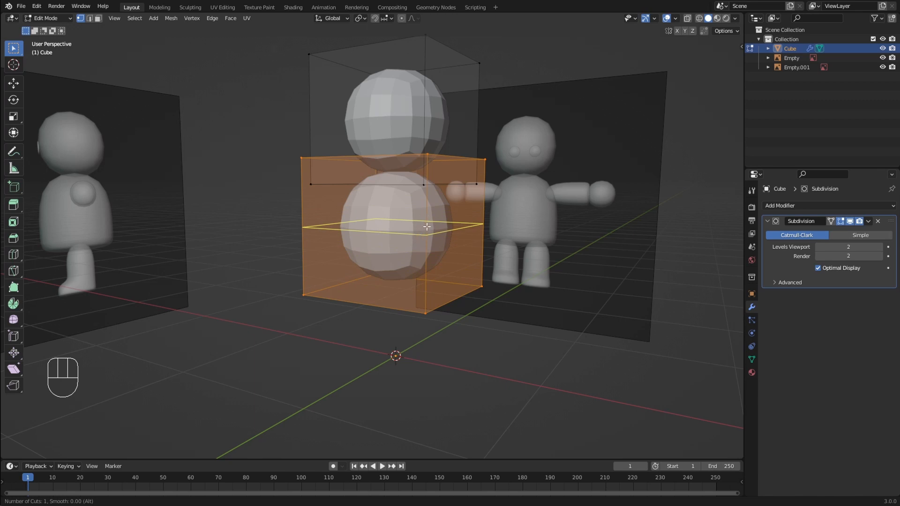
left_click(426, 227)
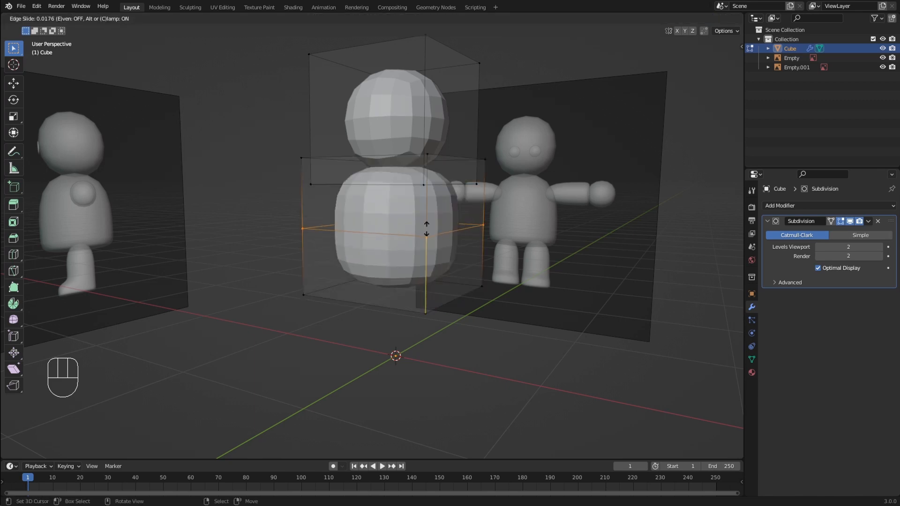
left_click(429, 291)
middle_click_drag(393, 266, 450, 266)
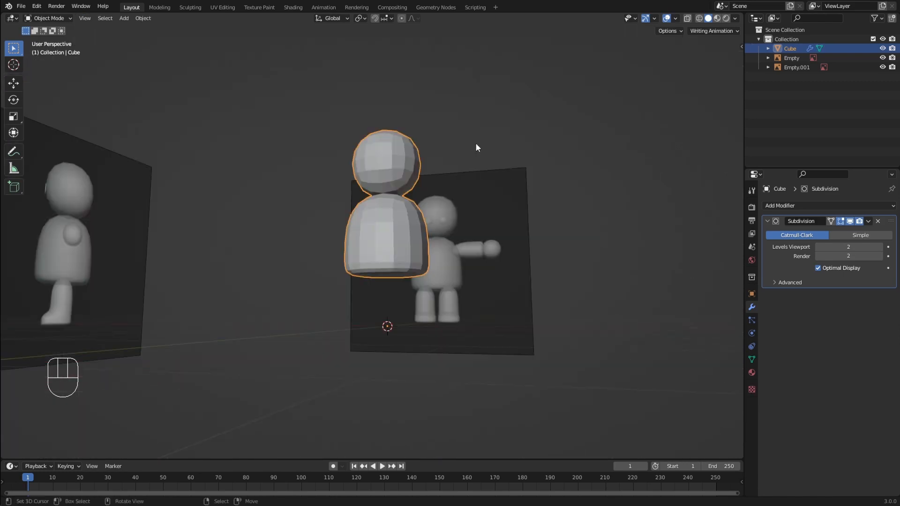
middle_click_drag(458, 149, 447, 186)
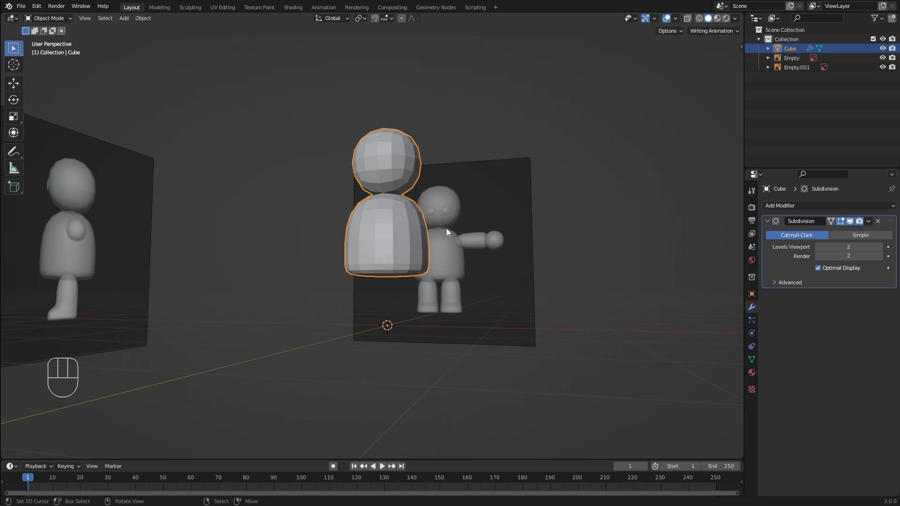
middle_click_drag(446, 229, 448, 239)
- Deselect everything and add a new separate cube in Object Mode for the leg
right_click(452, 102)
right_click(404, 131)
right_click(414, 94)
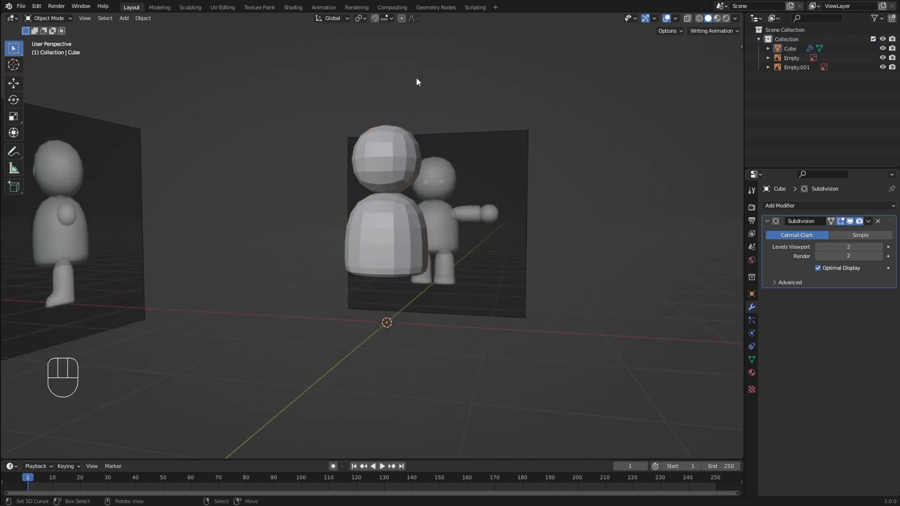
key("a")
key("a")
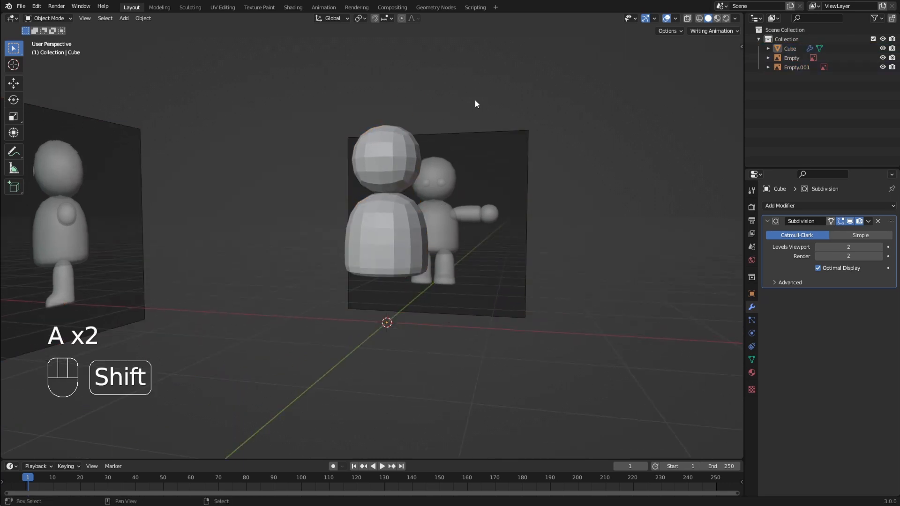
key("shift+a")
left_click(512, 112)
middle_click_drag(502, 187, 569, 192)
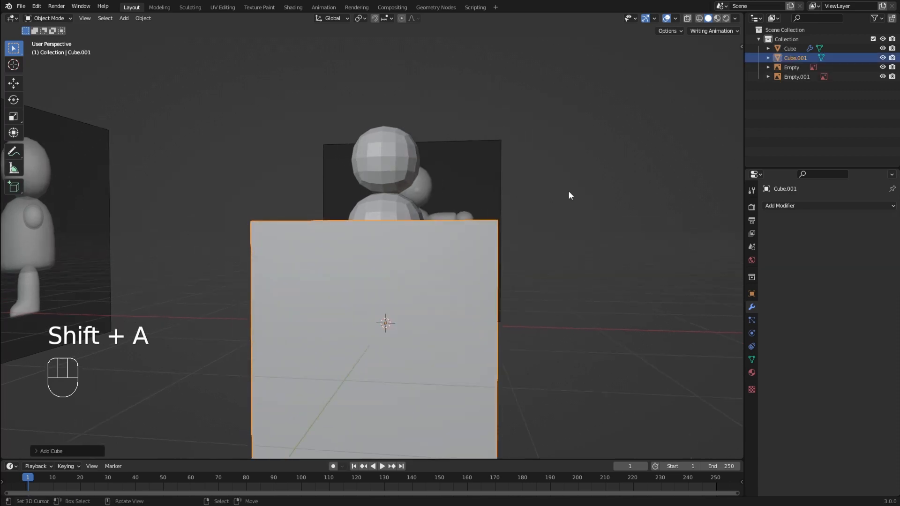
- Scale the new cube's mesh down to leg size, shift it about 0.23 m along X, and raise it beneath the body
key("Tab")
key("s")
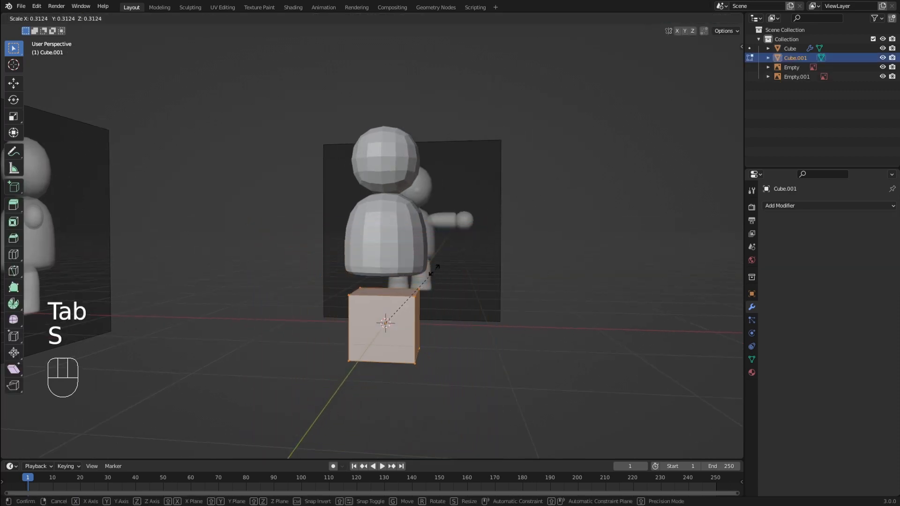
left_click(410, 284)
key("g")
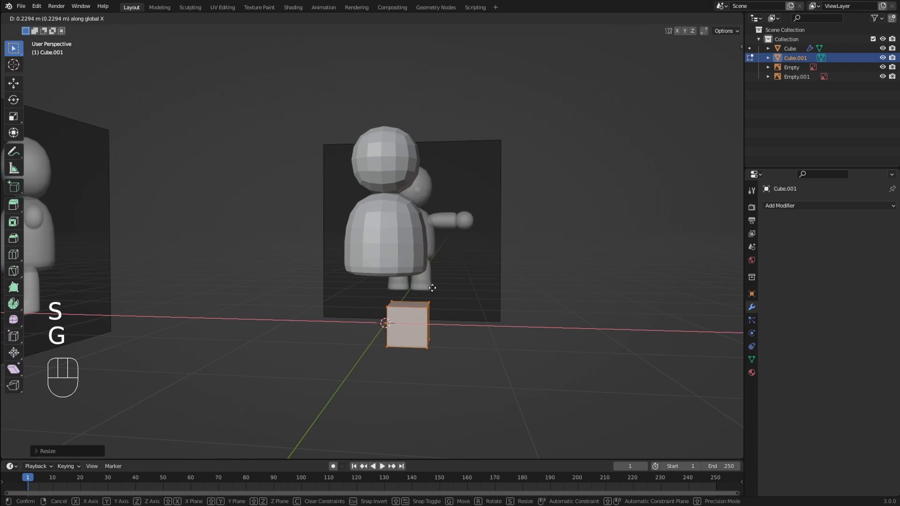
left_click(431, 288)
key("g")
- Add a Mirror modifier on the X axis to the leg cube
middle_click_drag(432, 287, 390, 282)
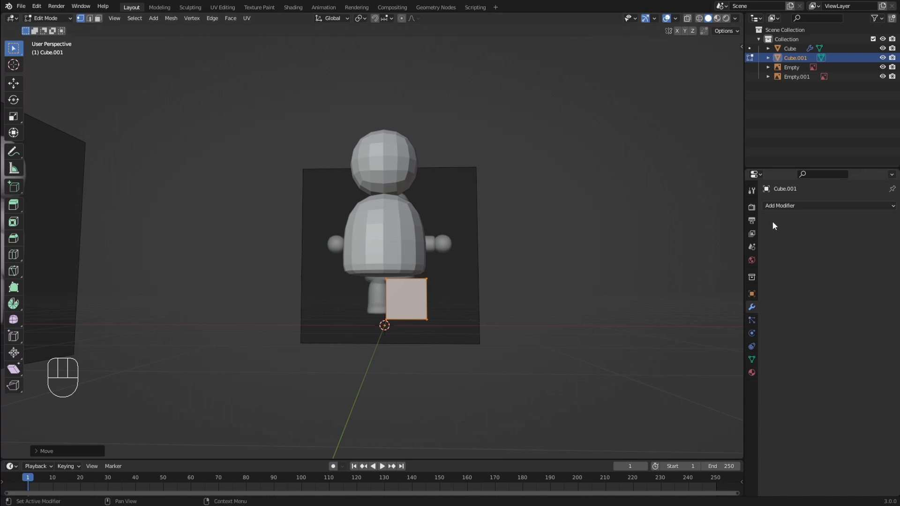
left_click(790, 211)
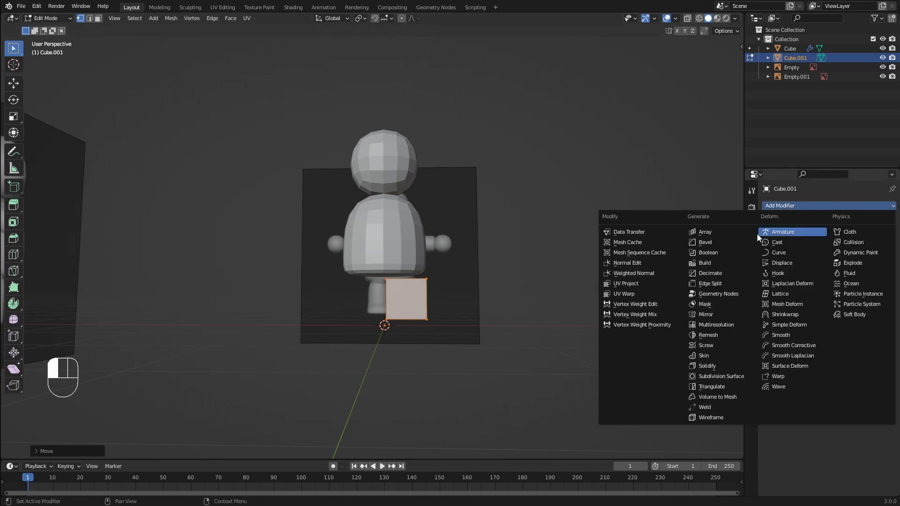
left_click(717, 317)
- Try moving the leg cube along Z and along X to test the mirroring
middle_click_drag(596, 288, 488, 295)
key("g")
key("g")
key("z")
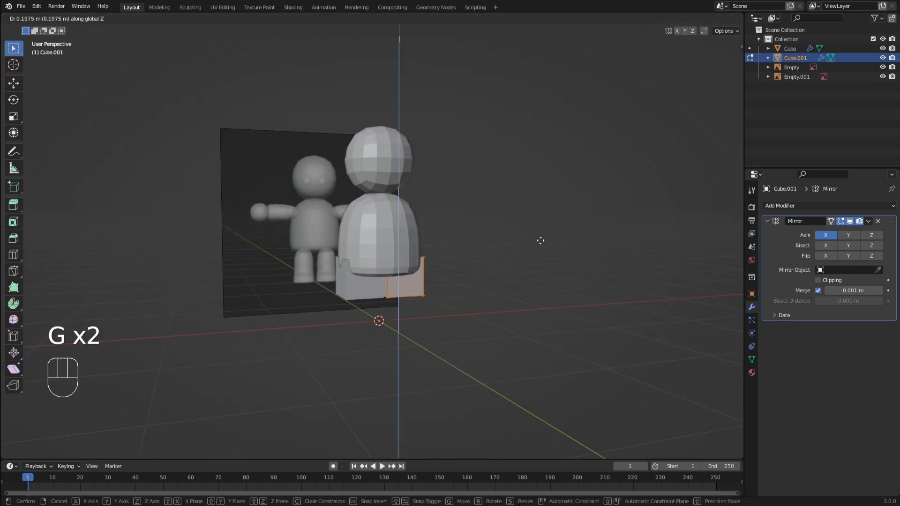
right_click(538, 253)
key("g")
key("x")
right_click(626, 264)
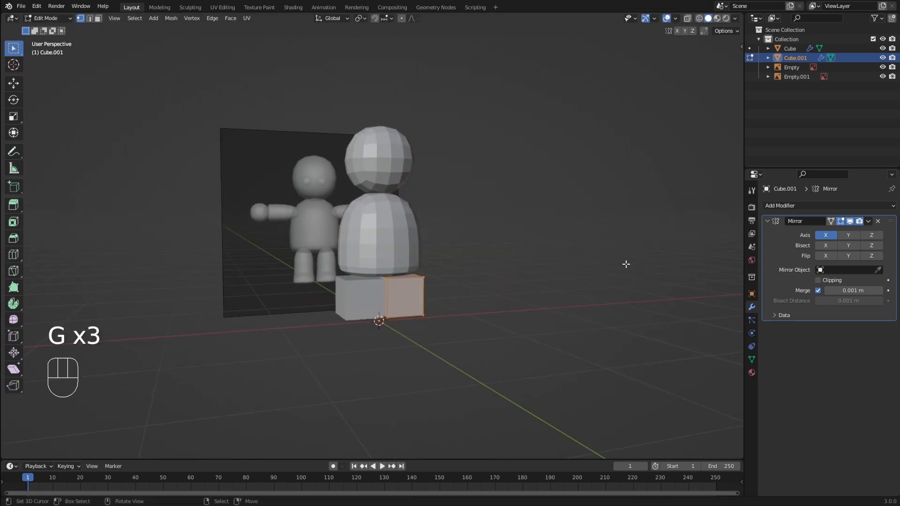
- Add a Subdivision Surface modifier with 2 viewport levels to the leg and inspect both mirrored legs
middle_click_drag(410, 294, 453, 235)
left_click(770, 207)
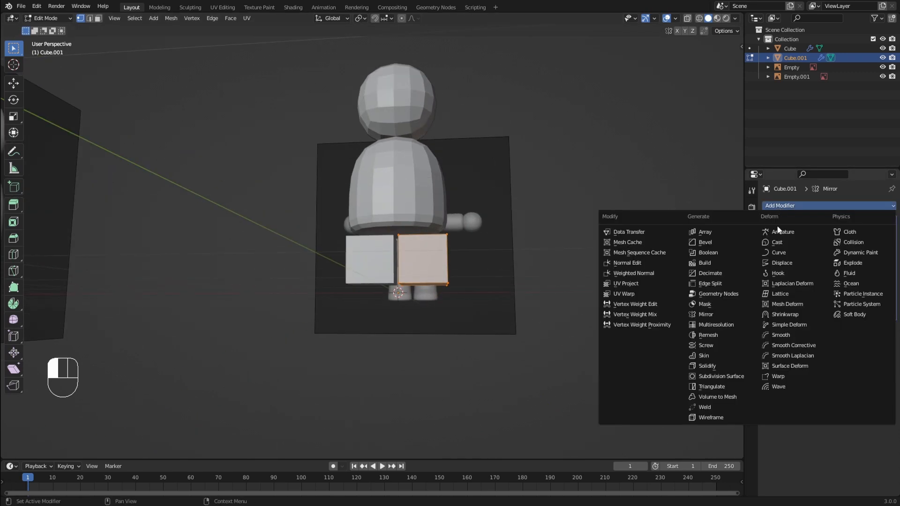
left_click(730, 376)
left_click_drag(850, 355, 858, 355)
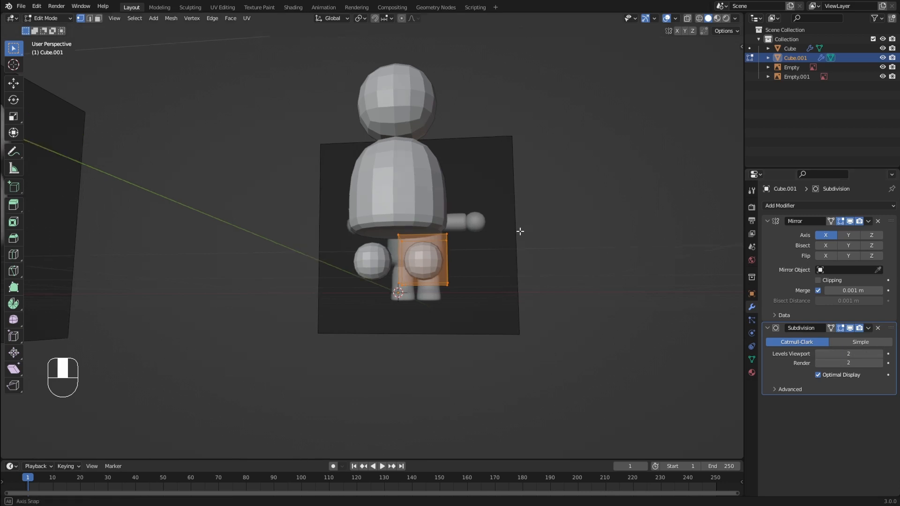
key("Tab")
middle_click_drag(520, 233, 429, 234)
key("Tab")
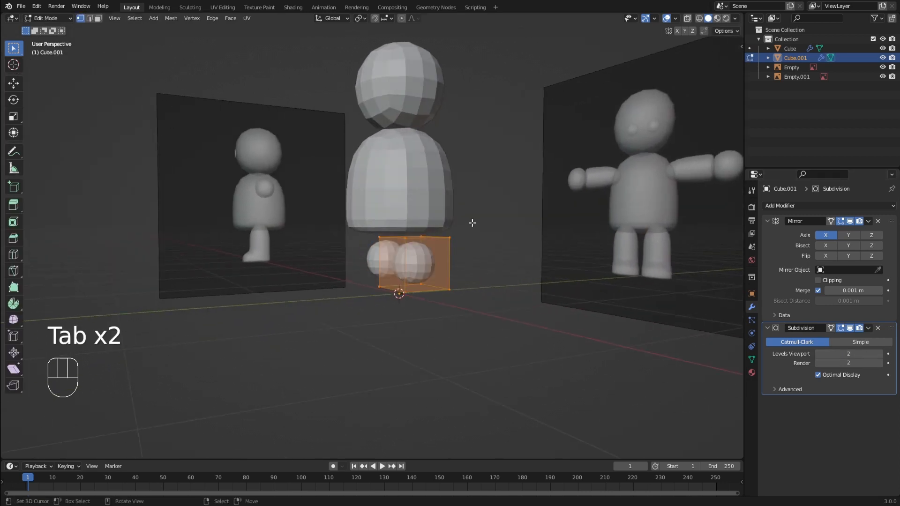
- Move the leg about 0.03 m inward along X and stretch it along Z to match the front reference's leg
key("KP_1")
scroll(470, 237, "up", 3)
key("g")
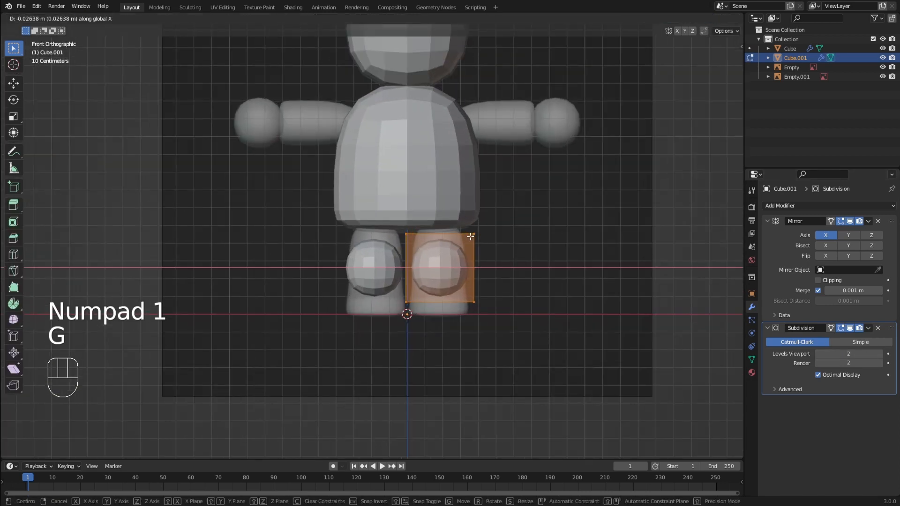
left_click(470, 236)
key("s")
key("z")
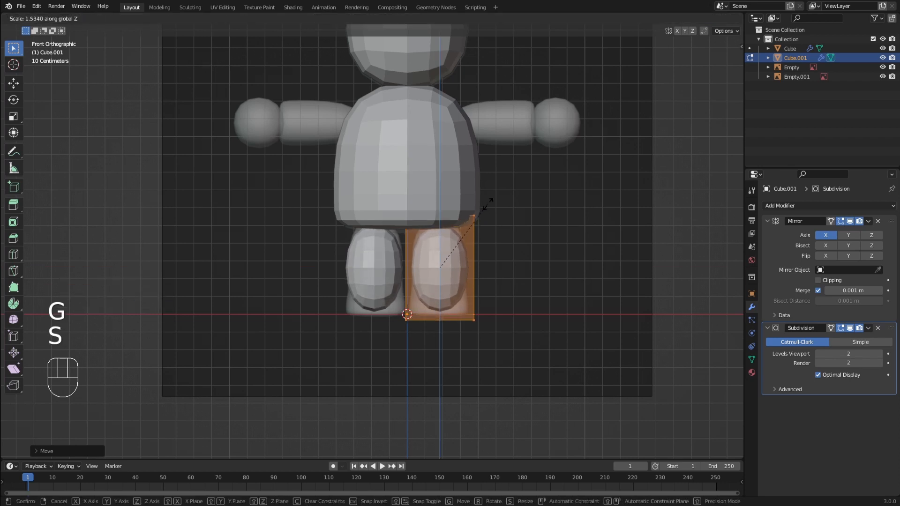
left_click(491, 198)
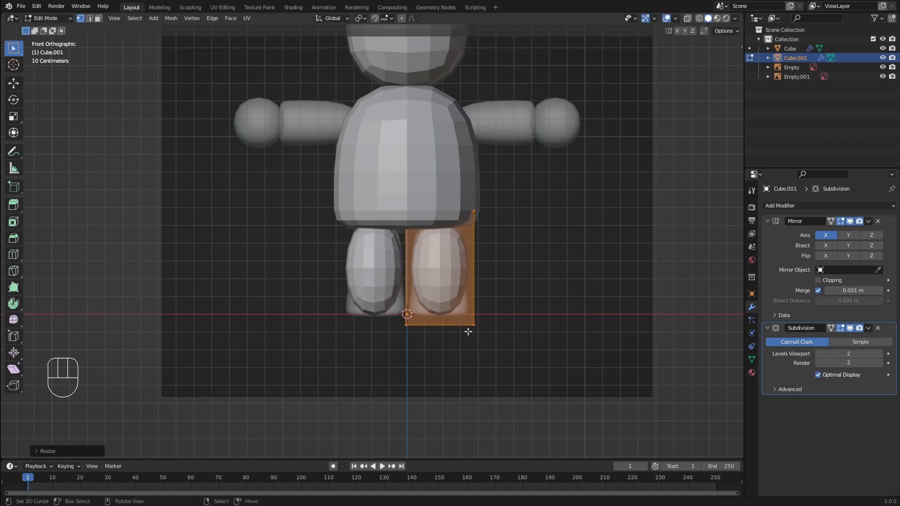
- Switch to wireframe shading and circle-select the four bottom vertices of the leg cube
key("z")
left_click(395, 328)
key("Tab")
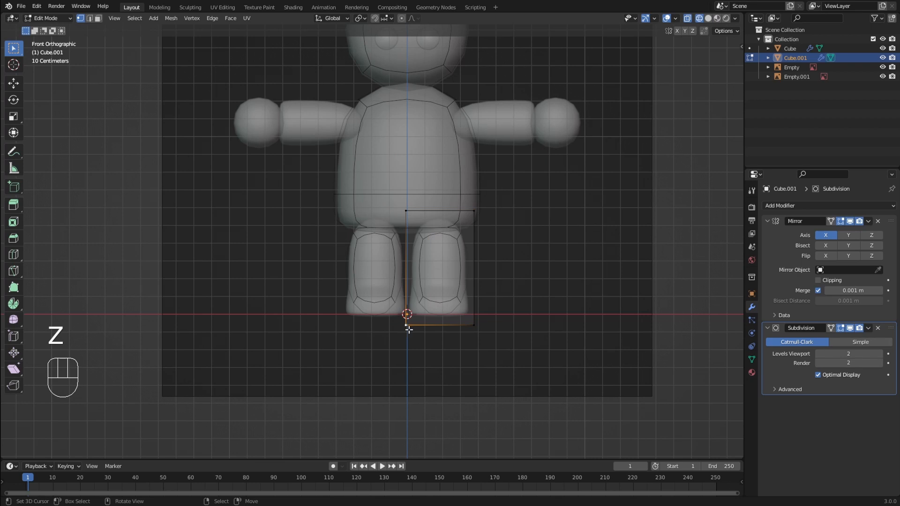
mouse_move(399, 329)
middle_mouse_down()
mouse_move(391, 336)
mouse_move(412, 297)
middle_mouse_up()
key("c")
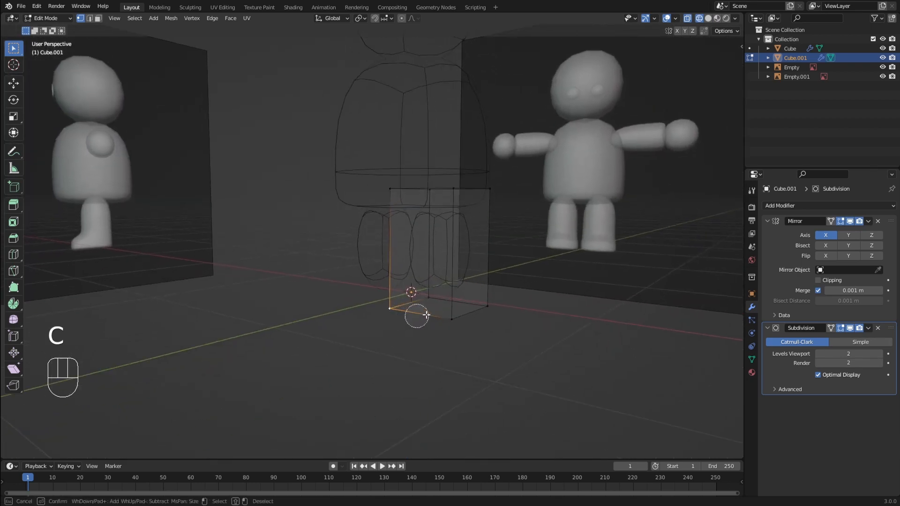
mouse_move(417, 316)
left_mouse_down()
mouse_move(456, 305)
mouse_move(422, 303)
left_mouse_up()
right_click(415, 303)
scroll(429, 304, "down", 5)
key("c")
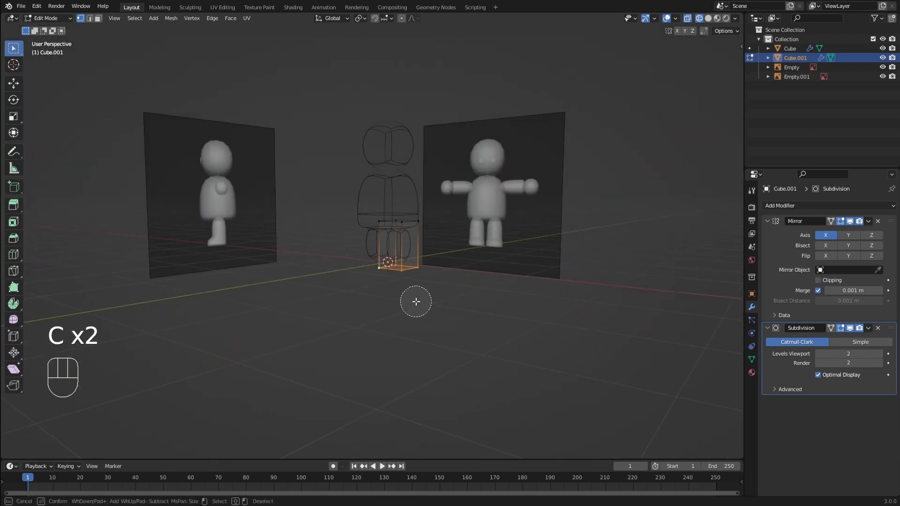
right_click(416, 302)
scroll(419, 301, "up", 2)
scroll(420, 301, "up", 3)
key("c")
right_click(417, 311)
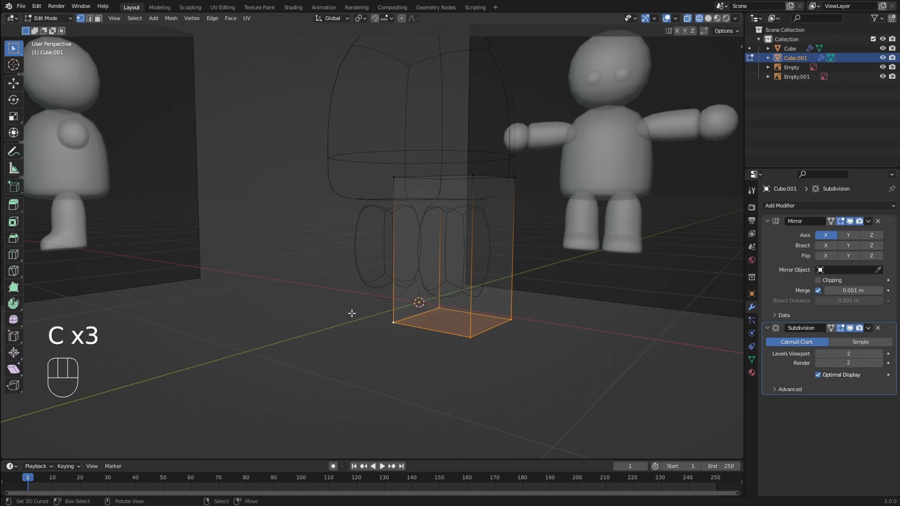
- Try circle-selecting all the leg cube's vertices with different brush radii and deselecting them again
key("c")
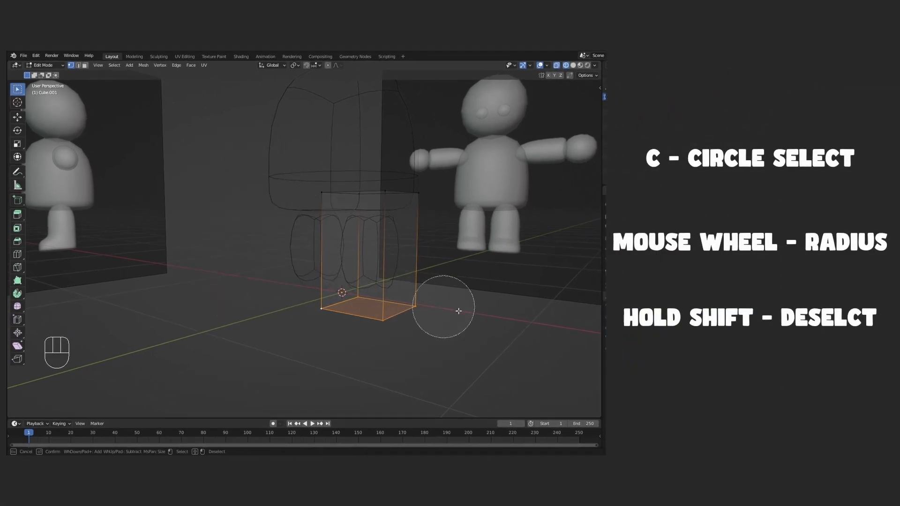
left_click_drag(418, 207, 312, 200)
scroll(328, 244, "down", 4)
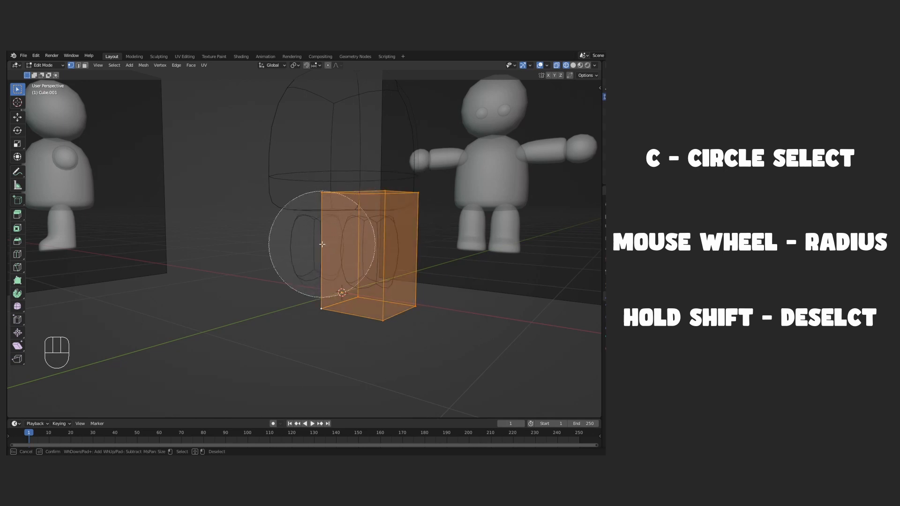
scroll(322, 244, "up", 3)
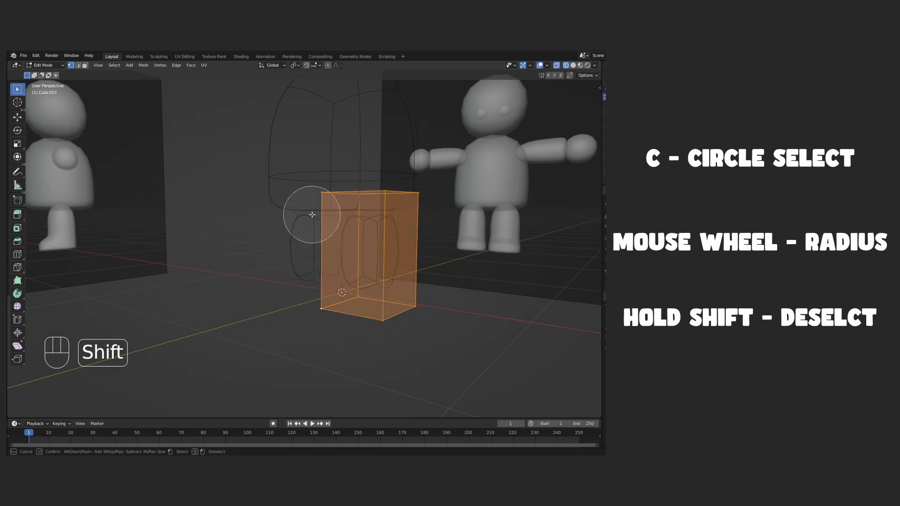
mouse_move(311, 215)
left_mouse_down("shift")
mouse_move(373, 199)
mouse_move(422, 231)
mouse_move(361, 313)
mouse_move(311, 299)
left_mouse_up("shift")
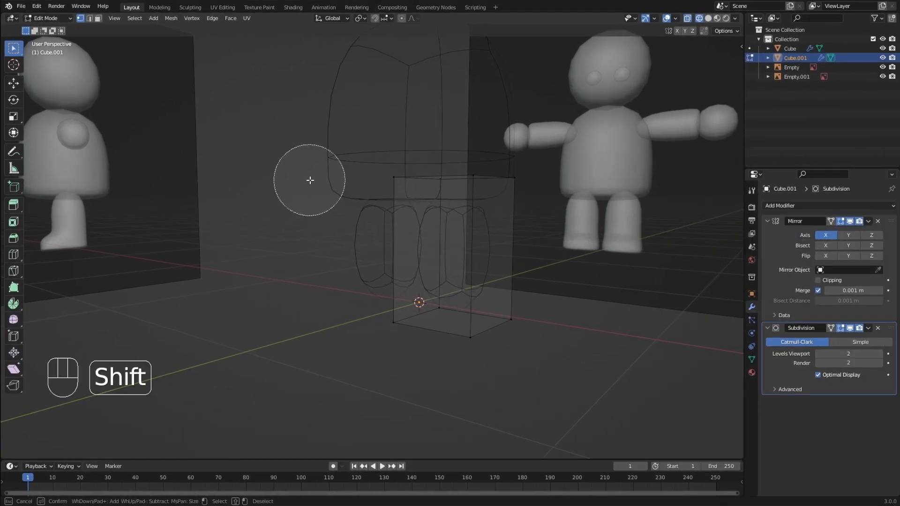
left_click_drag(254, 195, 385, 196)
mouse_move(472, 181)
left_mouse_down()
mouse_move(527, 261)
mouse_move(390, 315)
mouse_move(372, 308)
mouse_move(501, 330)
mouse_move(530, 175)
mouse_move(412, 187)
left_mouse_up()
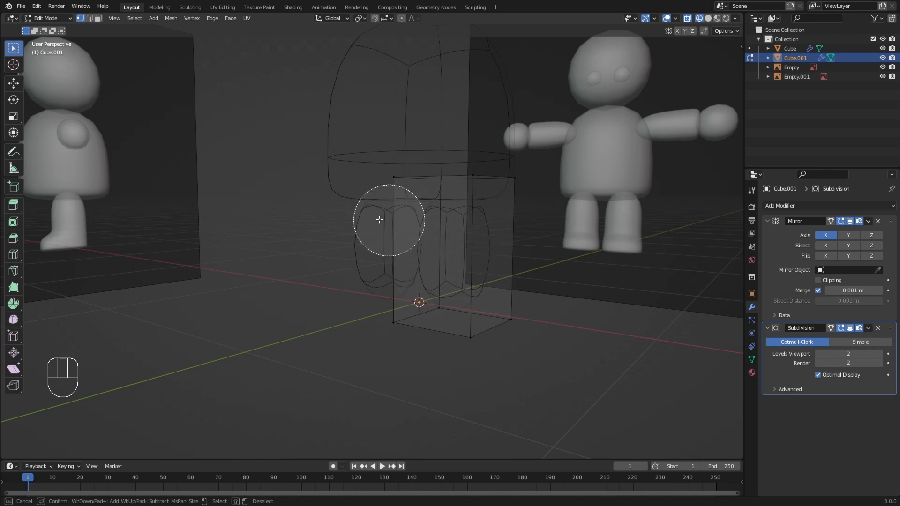
right_click(284, 171)
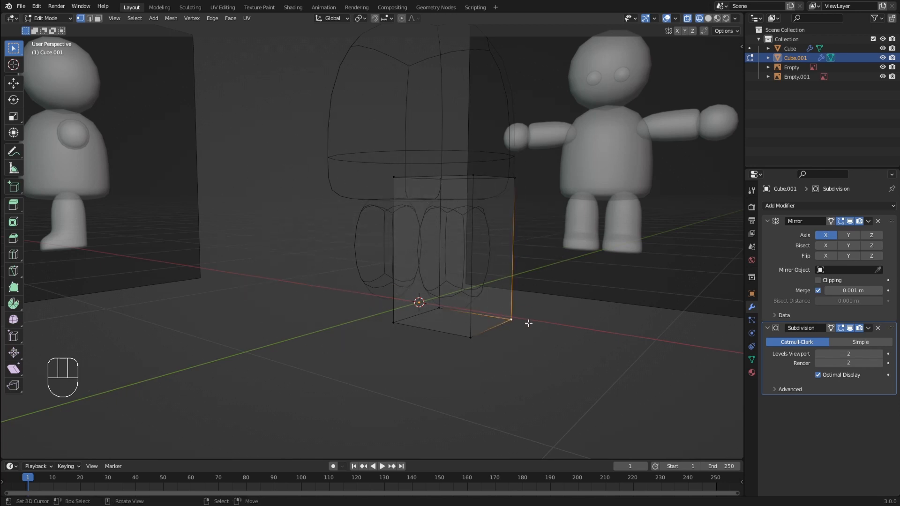
- Circle-select the four bottom vertices of the leg cube and move them along Z to the ground line in the side view
key("c")
left_click_drag(518, 329, 407, 322)
right_click(408, 322)
middle_click_drag(434, 313, 454, 308)
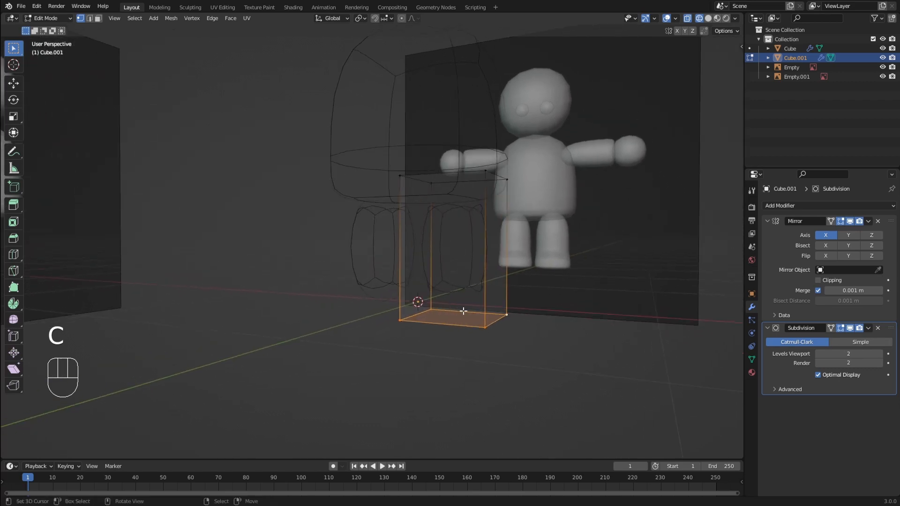
key("KP_3")
key("g")
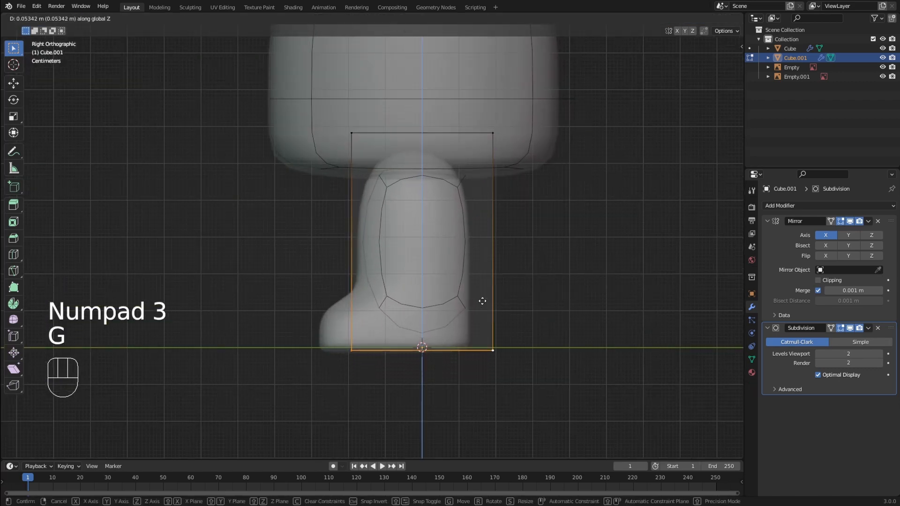
left_click(483, 301)
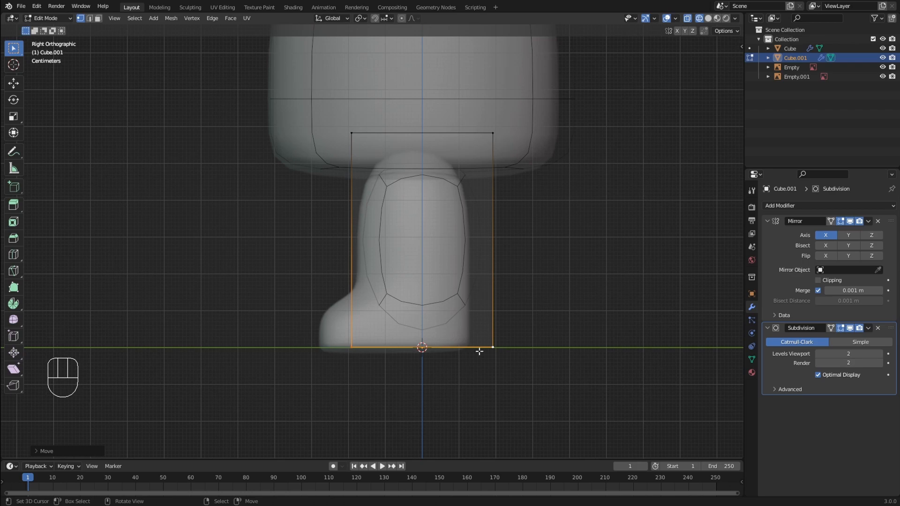
key("g")
left_click(502, 349)
- Check the position of the leg's bottom vertices against the front reference and return to solid shading
key("KP_1")
key("g")
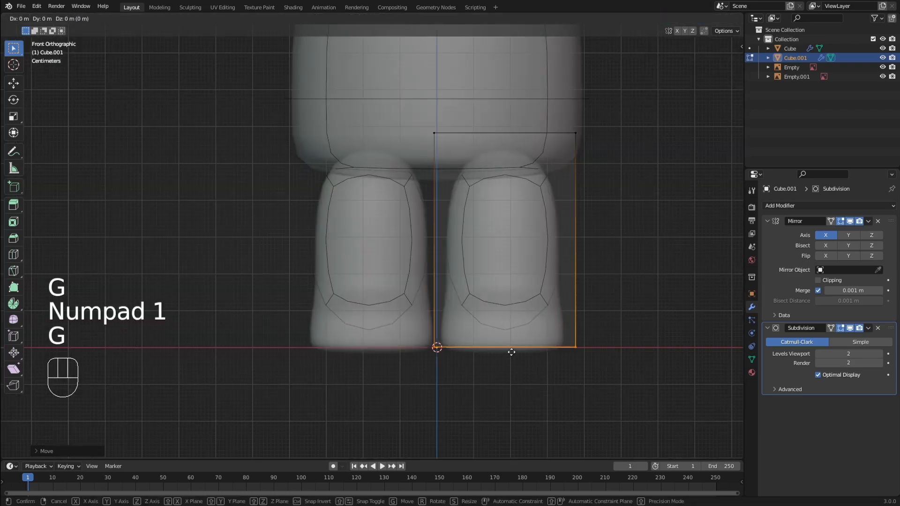
middle_click(512, 351)
left_click(511, 352)
middle_click_drag(533, 318, 481, 297)
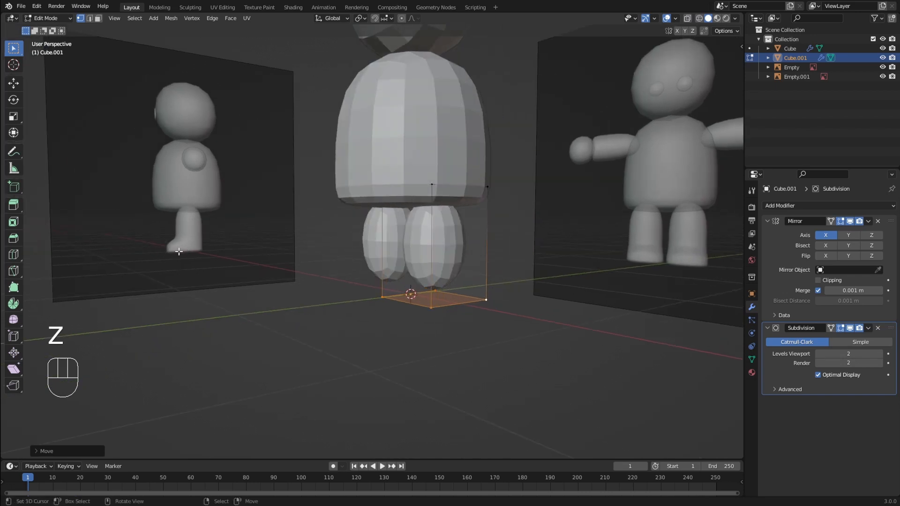
- Add a horizontal loop cut around the leg cube and slide it down to ankle height
key("ctrl+r")
left_click(429, 232)
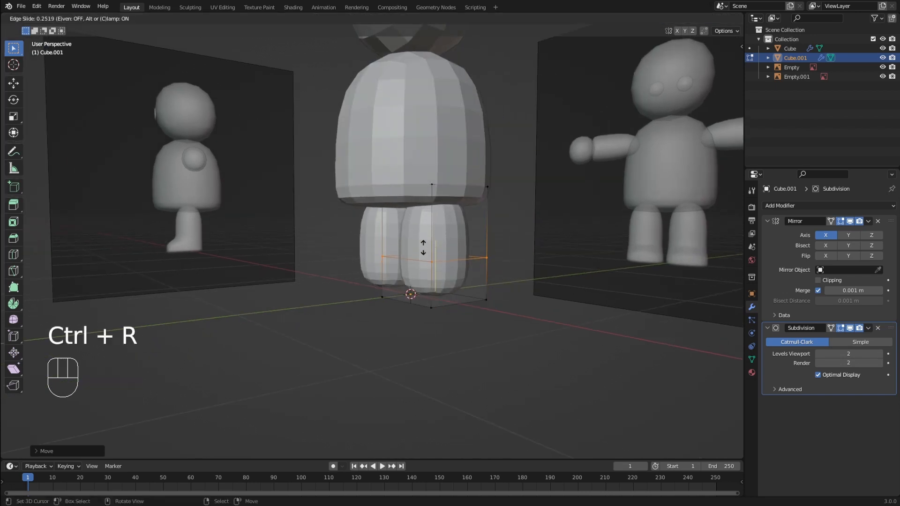
left_click(449, 254)
middle_click_drag(449, 256, 450, 267)
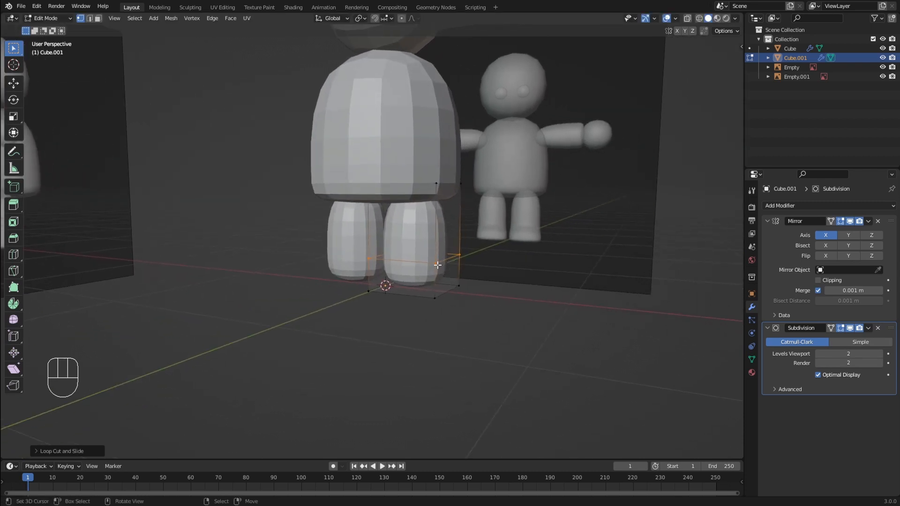
- Try vertex, edge and face selection on the lower leg, ending with the front face below the ankle loop selected
right_click(397, 259)
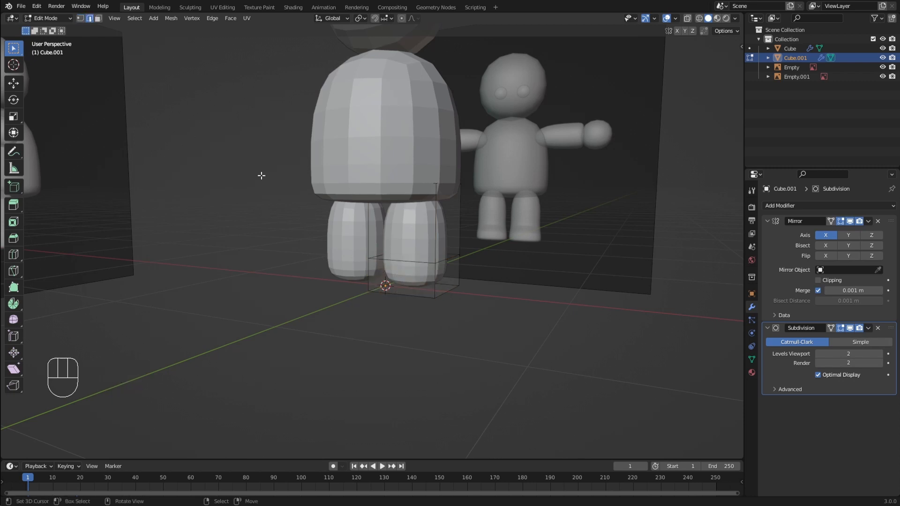
right_click(408, 286, "shift")
right_click(371, 263)
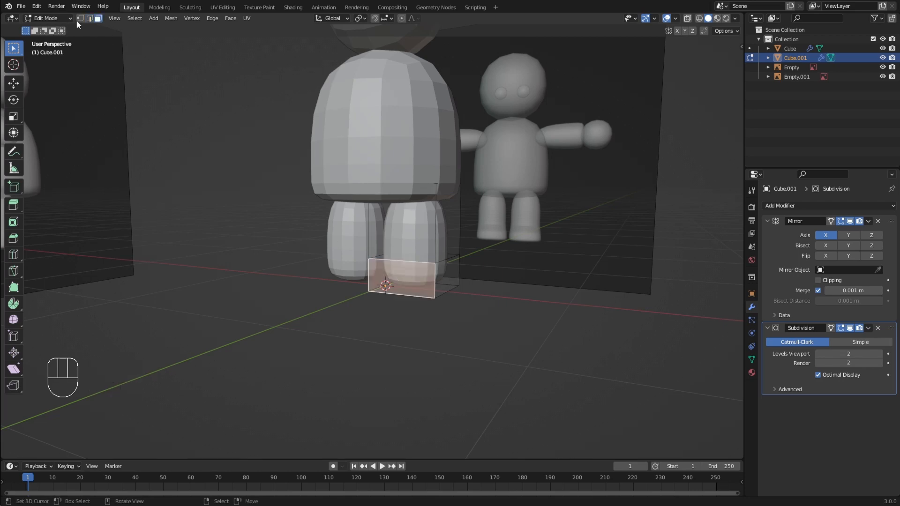
left_click(80, 18)
right_click(368, 258)
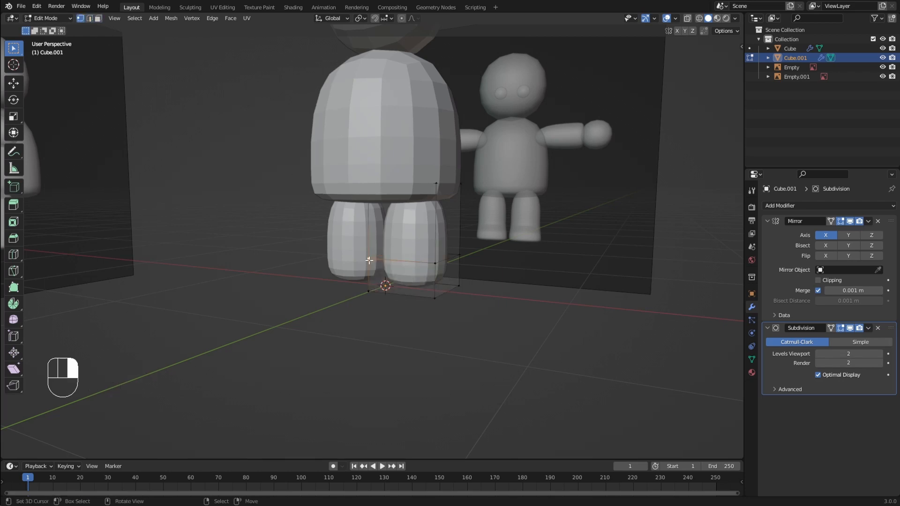
right_click(374, 289, "shift")
right_click(369, 261, "shift")
right_click(371, 290, "shift")
right_click(379, 261)
middle_click_drag(378, 261, 351, 277)
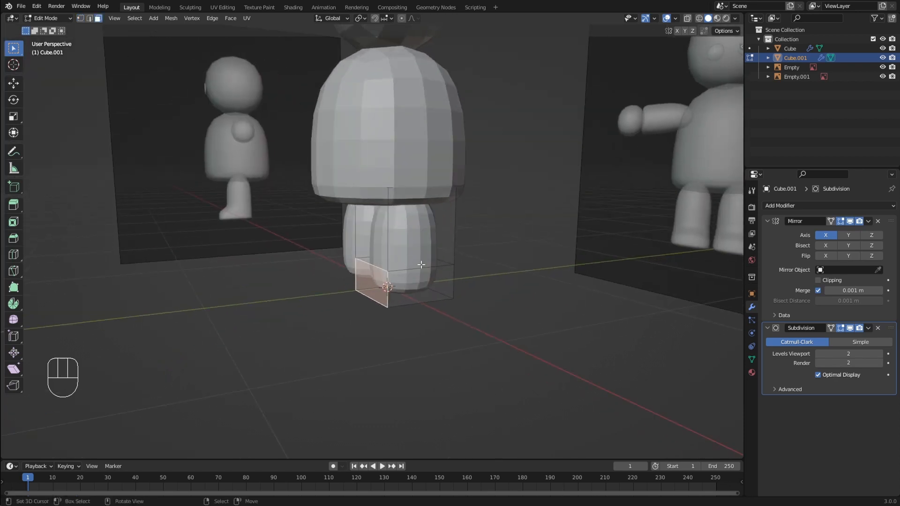
- Extrude the lower front face of the leg forward a short distance to form the foot
middle_click_drag(421, 264, 408, 270)
key("e")
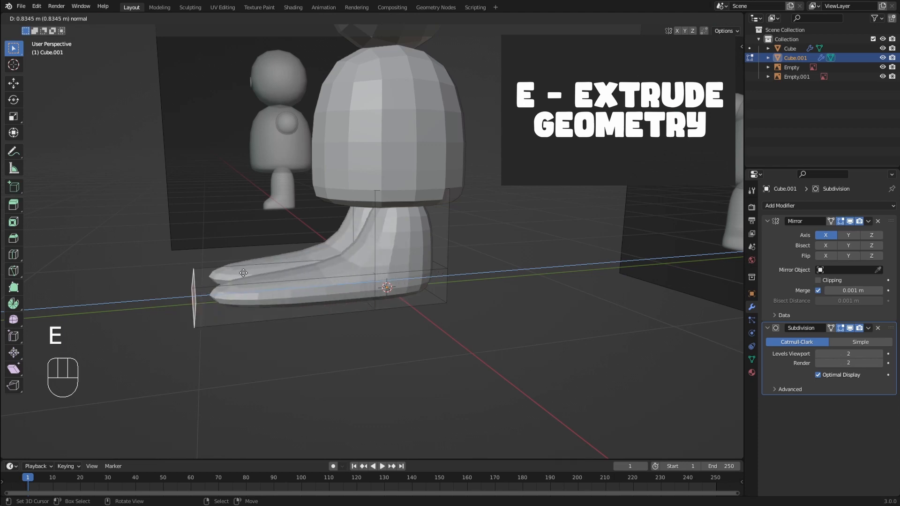
left_click(397, 292)
middle_click_drag(397, 292, 358, 246)
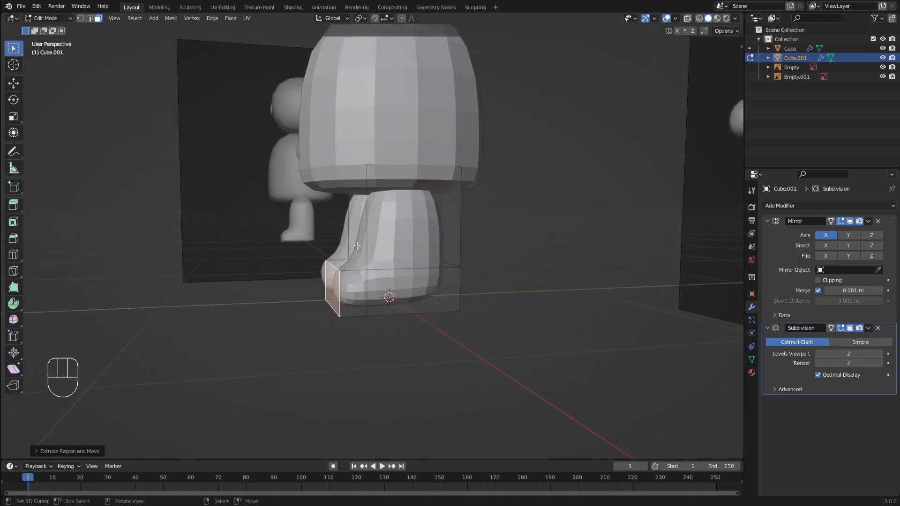
middle_click_drag(302, 225, 424, 235)
- Add a horizontal loop cut around the upper leg and slide it down to just above the foot
key("ctrl+r")
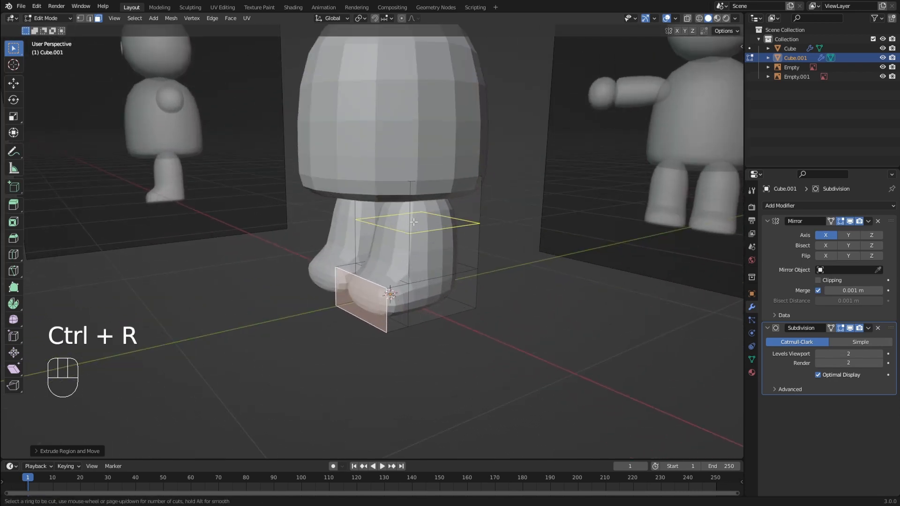
left_click(409, 225)
left_click(422, 263)
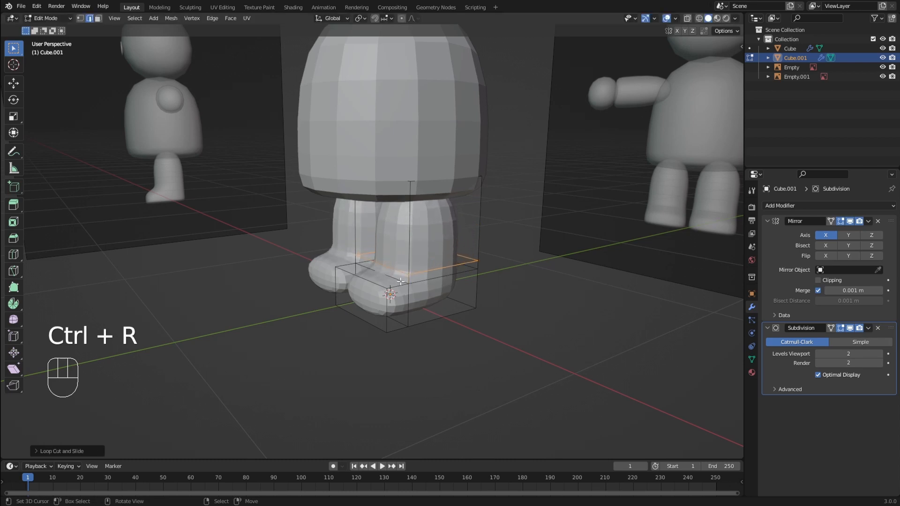
middle_click_drag(393, 274, 374, 264)
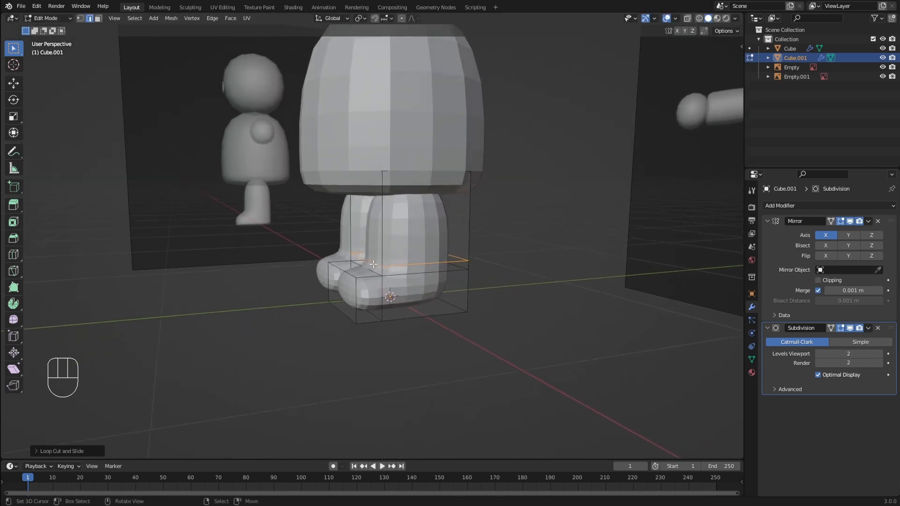
- Add a horizontal loop cut around the foot and slide it down close to the sole
key("ctrl+r")
left_click(348, 297)
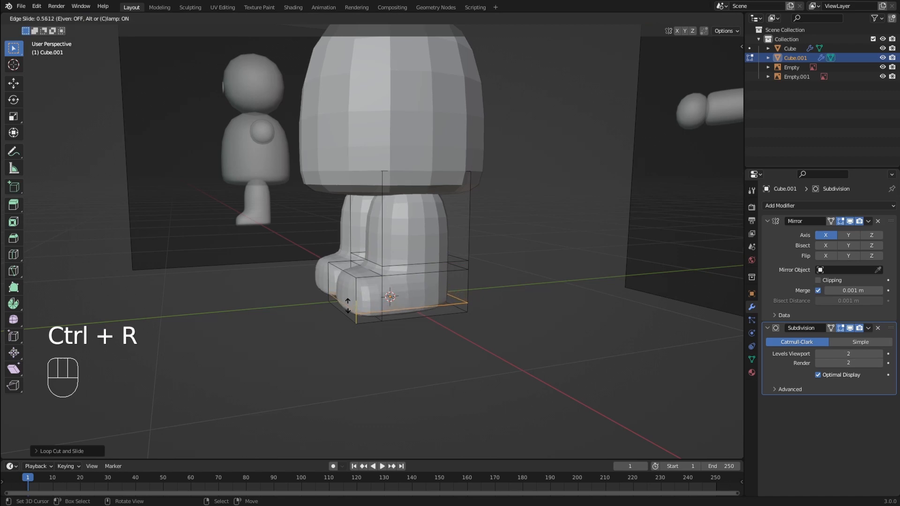
left_click(348, 308)
middle_click_drag(348, 307, 375, 280)
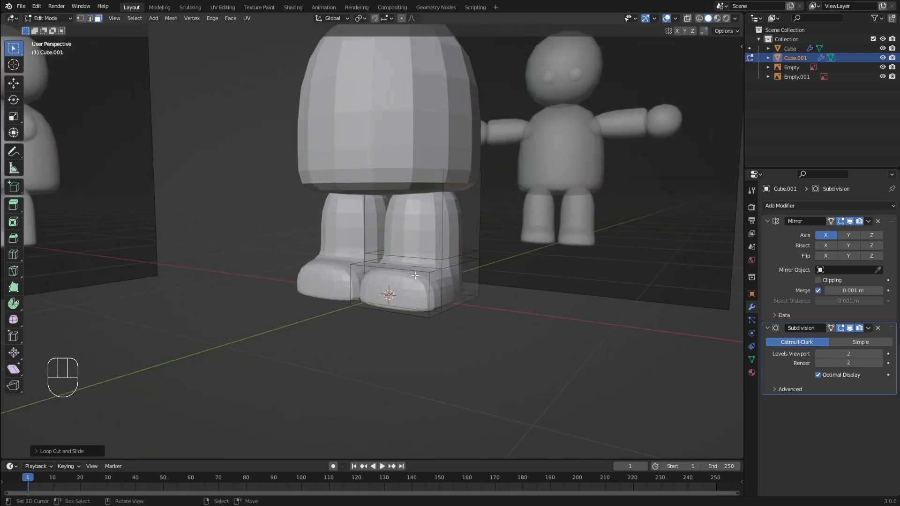
- Select the two front faces of the foot and scale them narrower along X to taper the toe
right_click(383, 278)
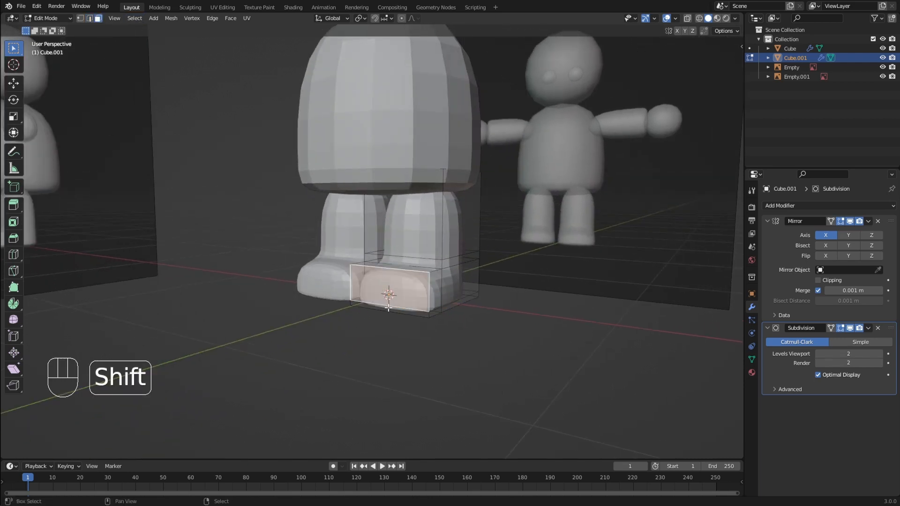
right_click(386, 308, "shift")
mouse_move(387, 309)
middle_mouse_down()
mouse_move(392, 296)
mouse_move(507, 321)
mouse_move(500, 305)
mouse_move(539, 294)
mouse_move(435, 279)
mouse_move(422, 264)
middle_mouse_up()
scroll(392, 295, "up", 1)
key("s")
key("x")
left_click(457, 315)
- Compare the leg with the front reference in wireframe, select the whole leg mesh and scale it to about 0.77 with Z locked
key("KP_1")
key("z")
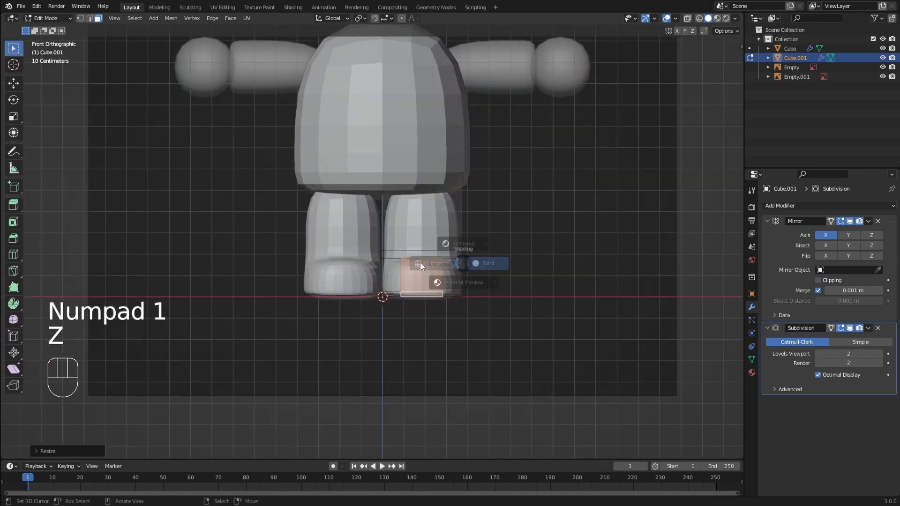
left_click(443, 253)
key("a")
key("z")
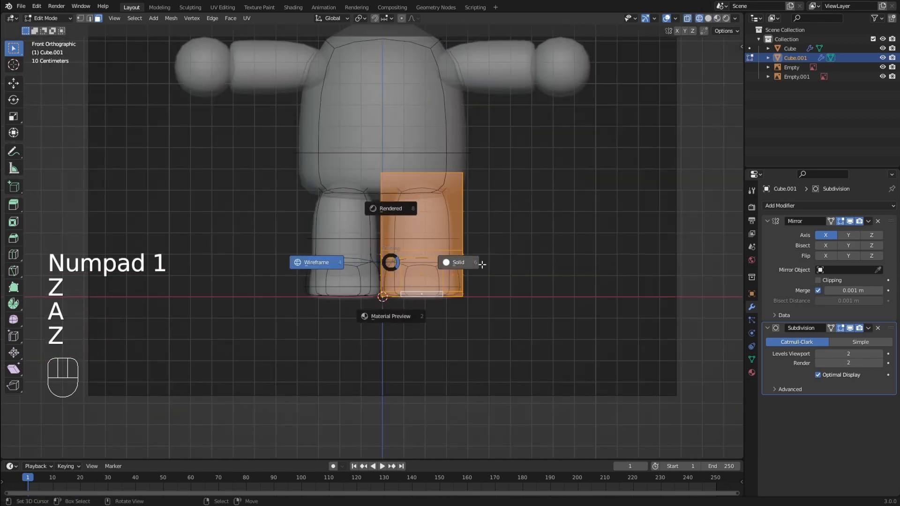
left_click(480, 263)
mouse_move(480, 263)
middle_mouse_down()
mouse_move(442, 280)
mouse_move(472, 273)
mouse_move(447, 259)
middle_mouse_up()
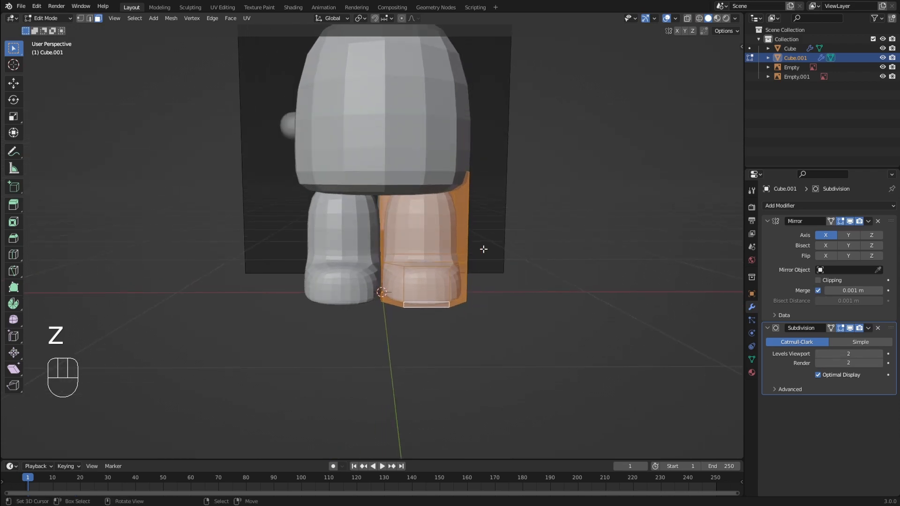
key("s")
key("s")
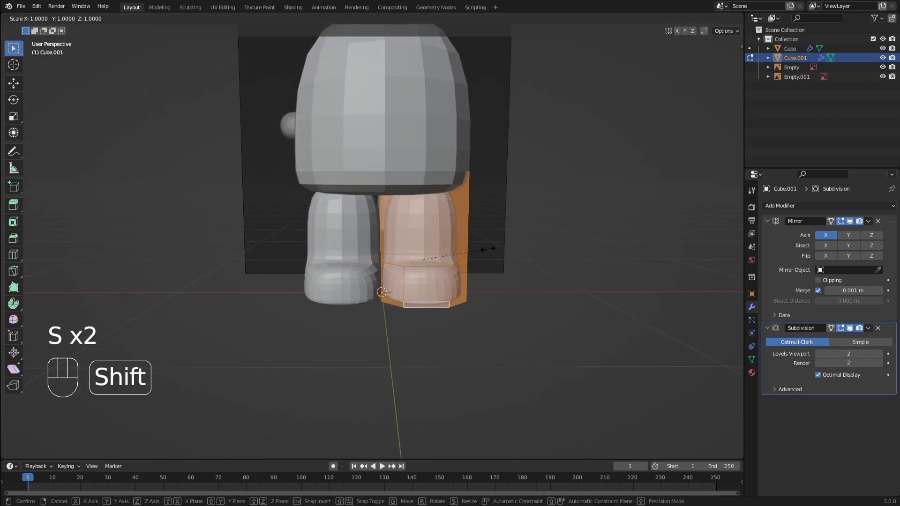
key("shift+z")
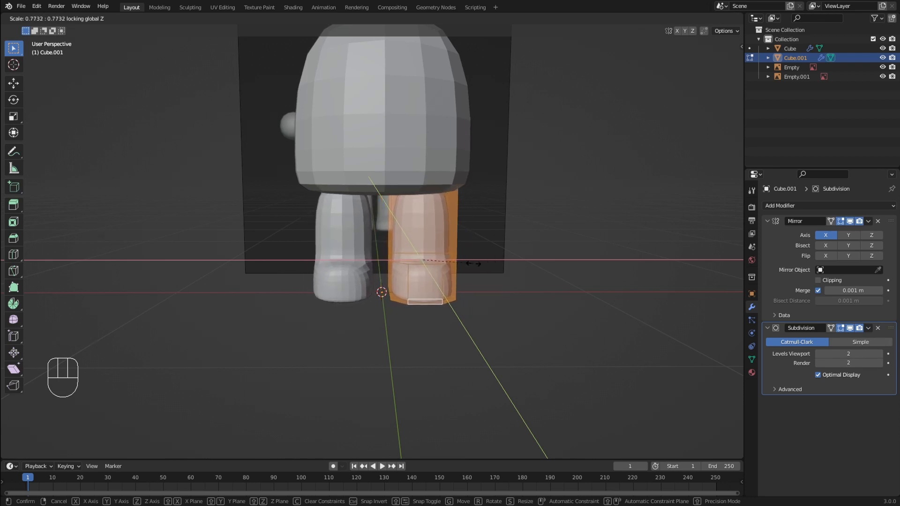
left_click(474, 264)
- Scale the whole leg mesh up by about 1.035 with Z locked and check the legs in Object Mode
key("s")
key("shift+z")
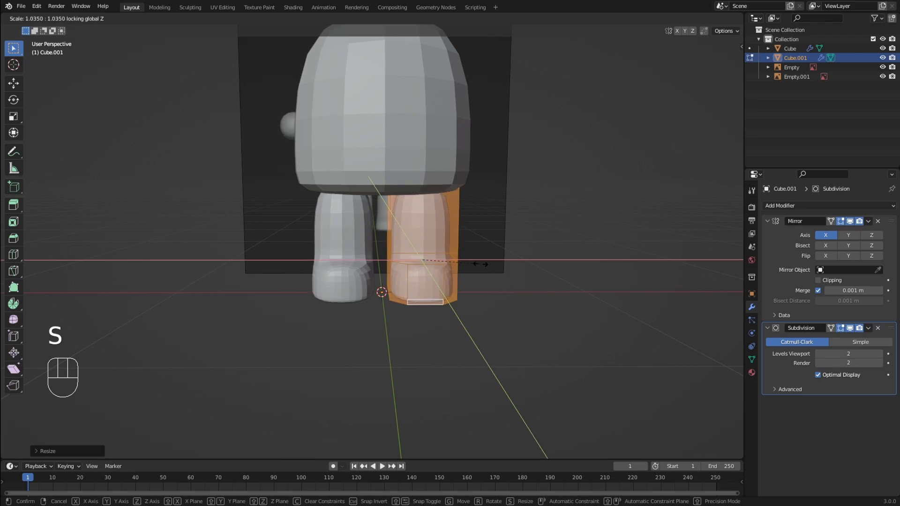
left_click(480, 263)
middle_click_drag(481, 264, 459, 259)
key("Tab")
scroll(423, 277, "up", 1)
key("Tab")
scroll(459, 259, "up", 2)
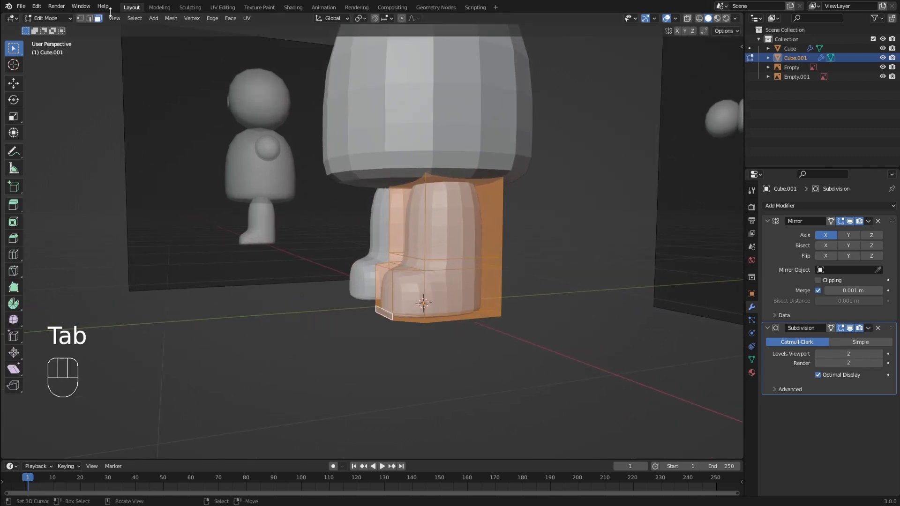
- Move an edge on top of the foot along Z in edge selection and inspect the full character in Object Mode
left_click(90, 19)
middle_click_drag(361, 256, 432, 300)
right_click(404, 266)
key("g")
key("z")
left_click(446, 273)
key("Tab")
scroll(452, 261, "down", 4)
middle_click_drag(432, 300, 474, 304)
right_click(460, 311)
middle_click_drag(473, 304, 459, 291)
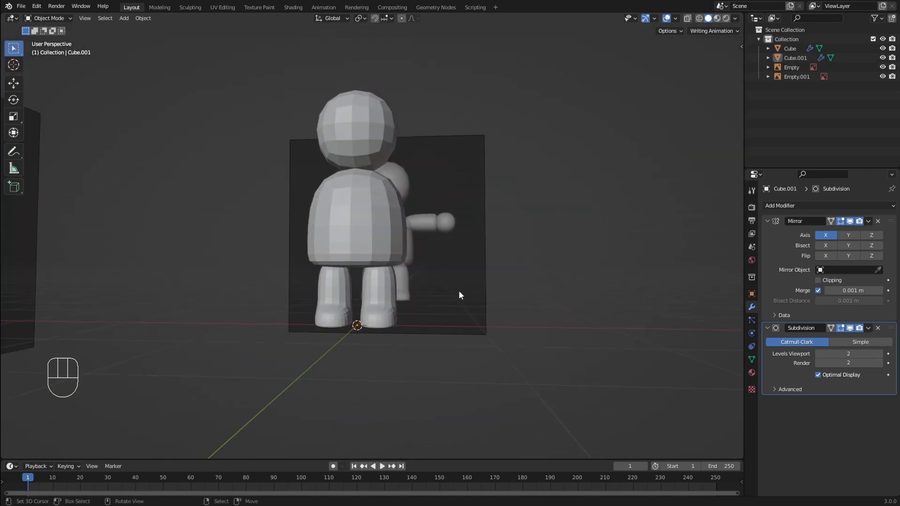
- Add a new cube inside the leg mesh in Edit Mode and scale it to about 0.19
right_click(382, 288)
key("Tab")
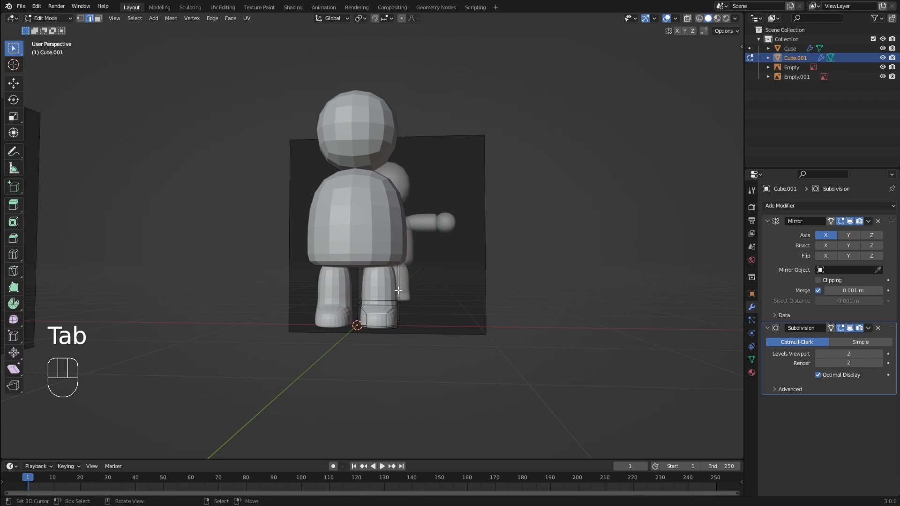
middle_click_drag(382, 288, 378, 283)
key("Tab")
key("Tab")
key("shift+a")
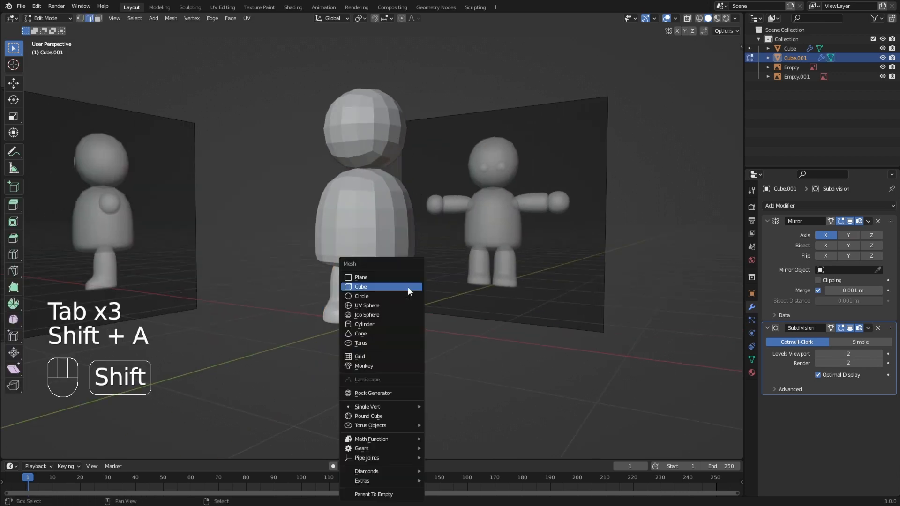
left_click(408, 287)
key("s")
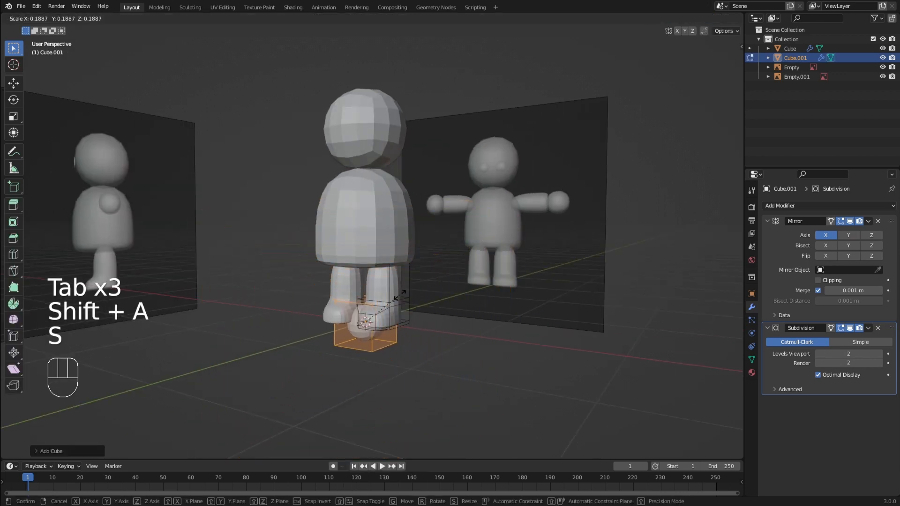
left_click(400, 295)
- Move the new cube up along Z to shoulder height and out along X to the side of the body
key("g")
key("z")
left_click(405, 161)
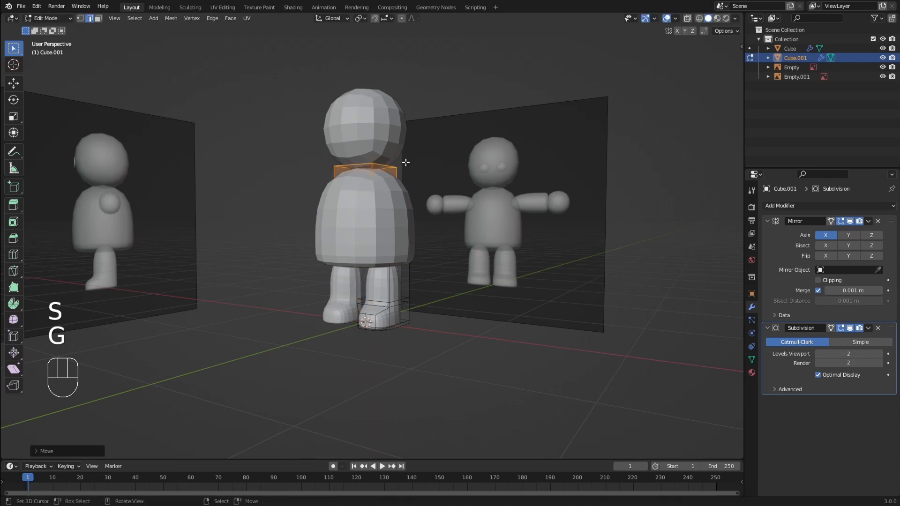
key("g")
key("x")
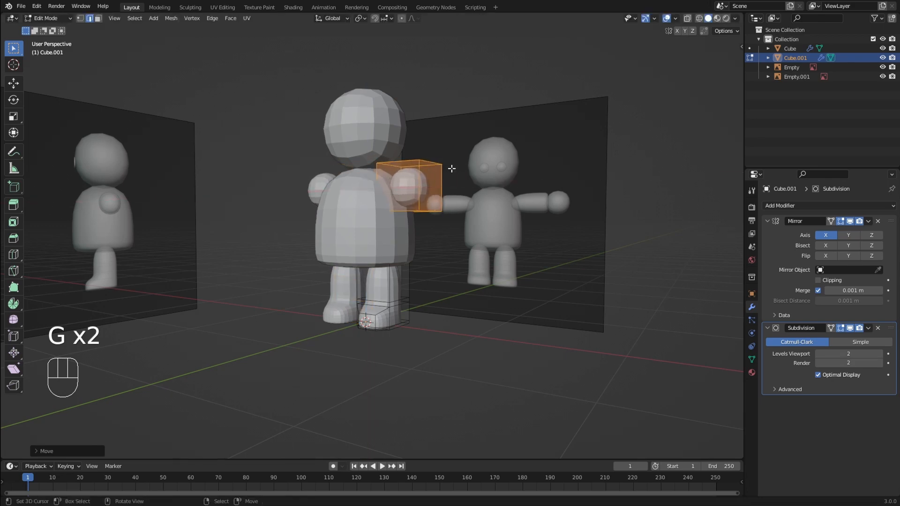
- In front view, stretch the arm cube to about 1.6 along X and shift it outward along X towards the reference hand
key("KP_1")
key("s")
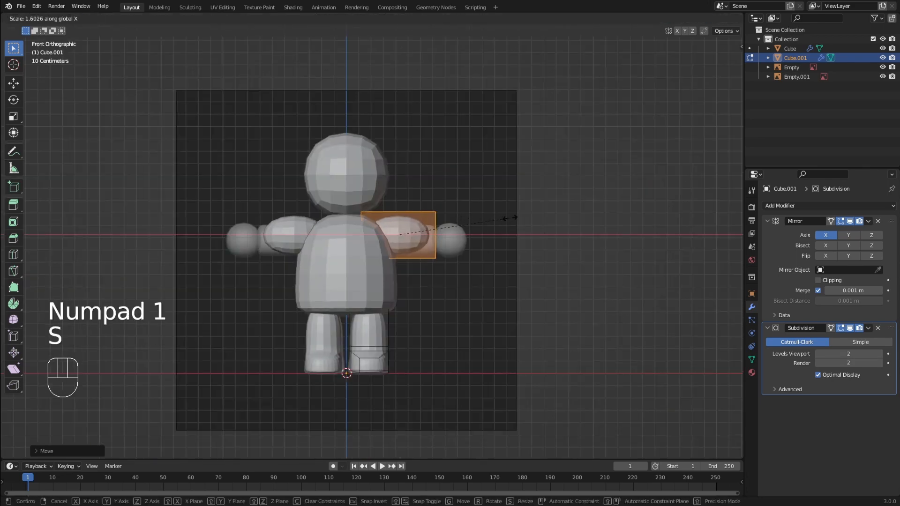
key("g")
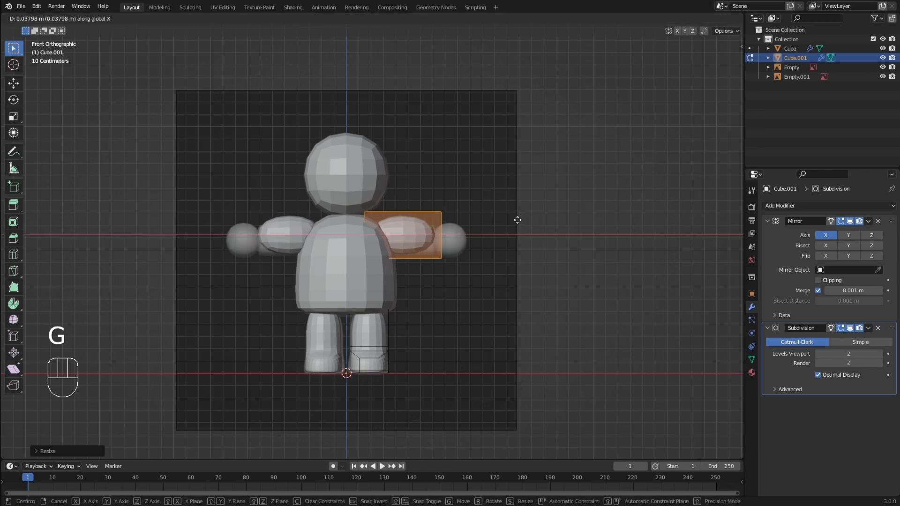
key("g")
left_click(517, 221)
mouse_move(517, 220)
middle_mouse_down()
mouse_move(484, 234)
mouse_move(520, 243)
mouse_move(525, 234)
middle_mouse_up()
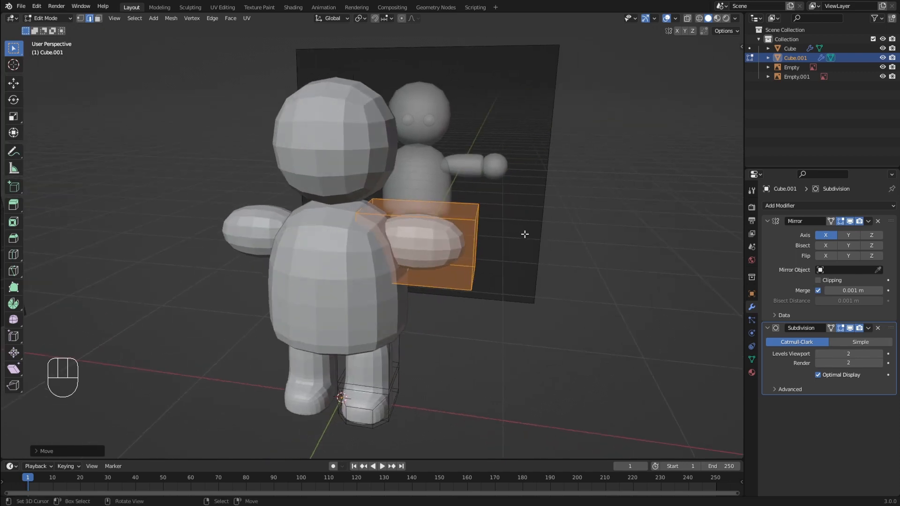
- Add a loop cut around the arm and slide it close to the outer end
key("ctrl+r")
left_click(466, 215)
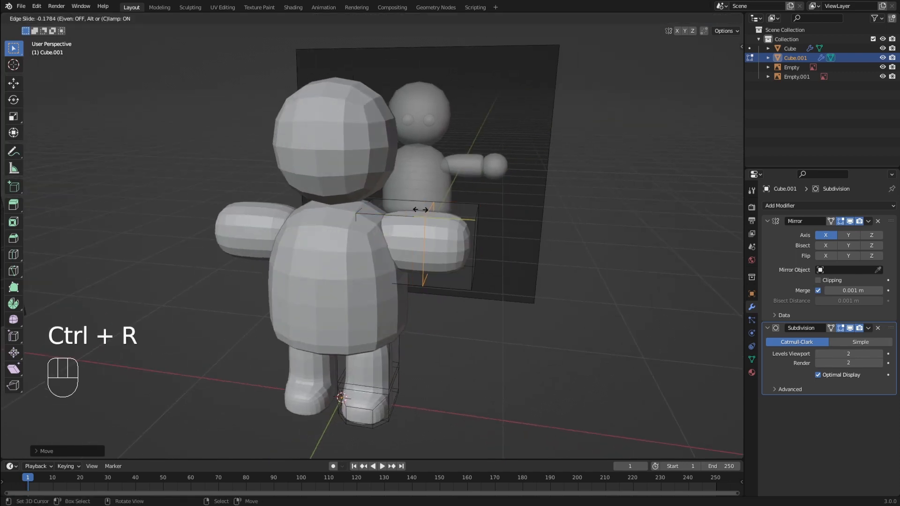
left_click(455, 215)
middle_click_drag(455, 215, 504, 227)
- Select only the linked arm mesh and scale it to about 0.74 with X locked
key("a")
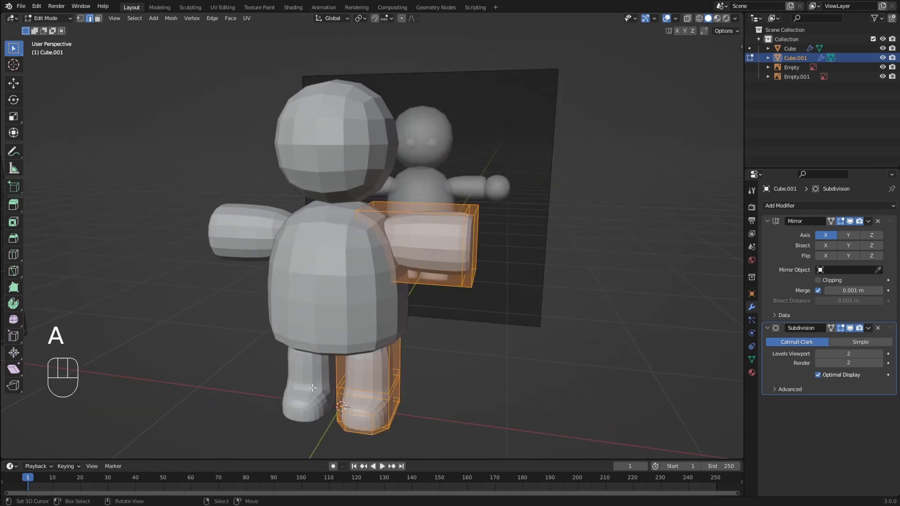
key("a")
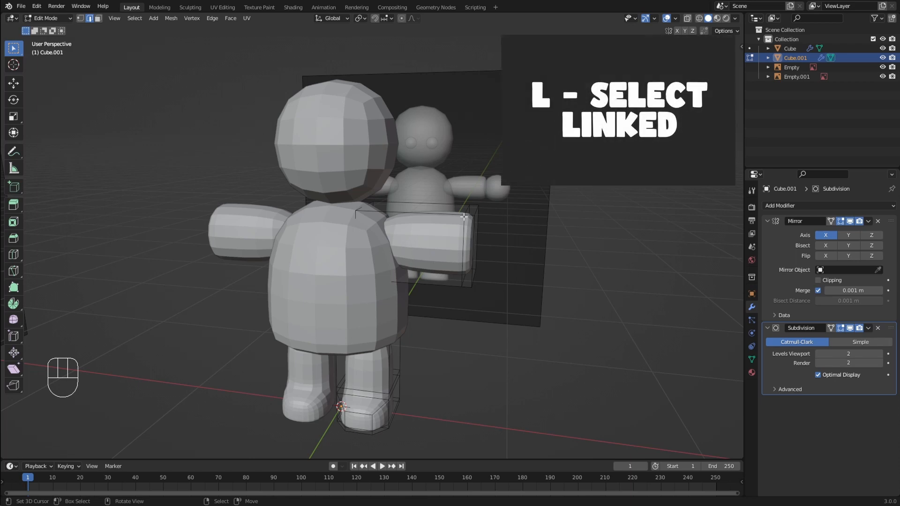
key("l")
middle_click_drag(465, 252, 440, 245)
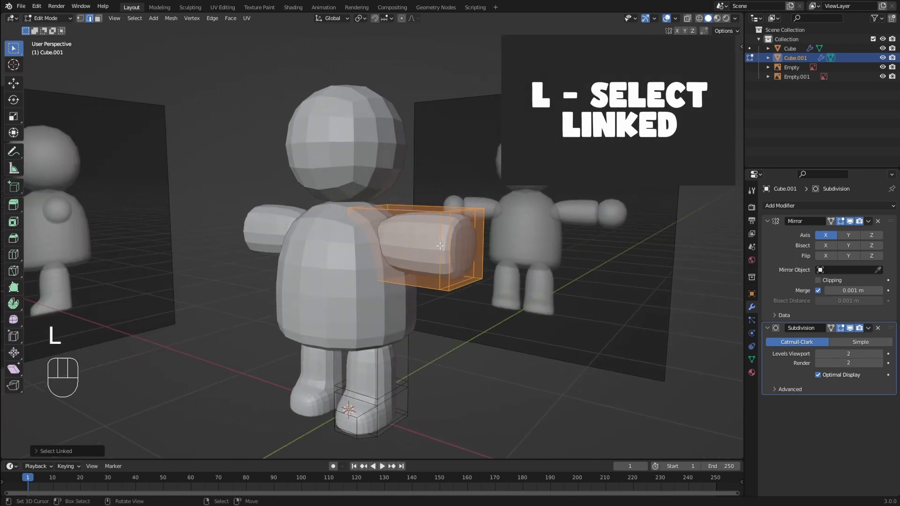
key("s")
key("shift+x")
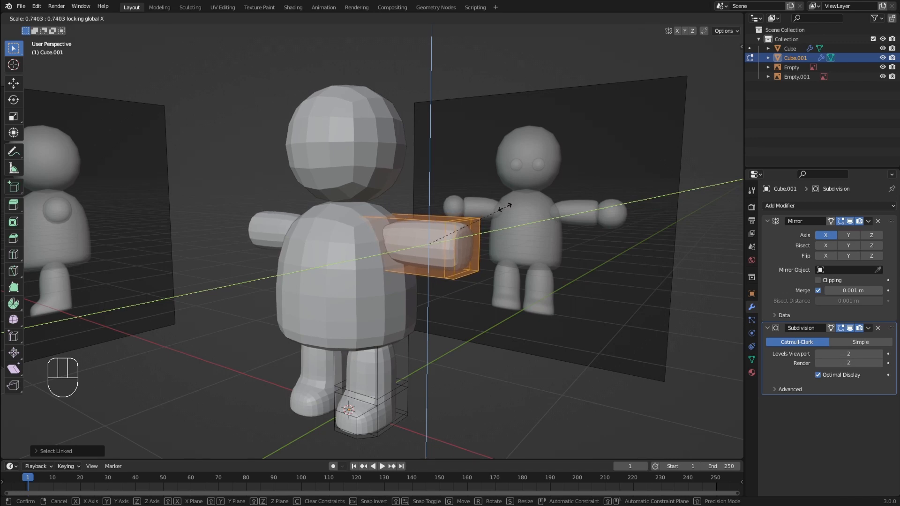
left_click(510, 202)
middle_click_drag(510, 203, 498, 243)
- Match the arm to the front reference in wireframe, scaling it to about 0.89 along X and moving it along X, and check it in solid view
key("Tab")
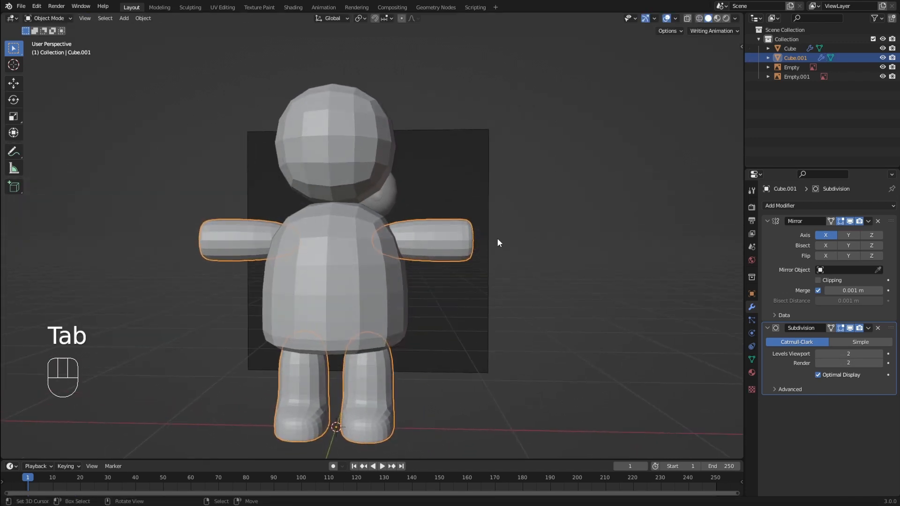
key("Tab")
key("KP_1")
key("z")
scroll(492, 239, "up", 1)
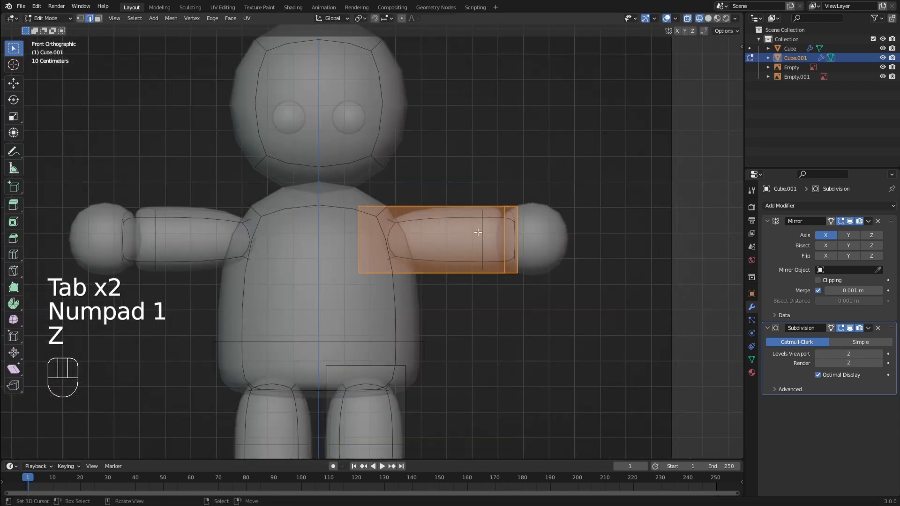
key("s")
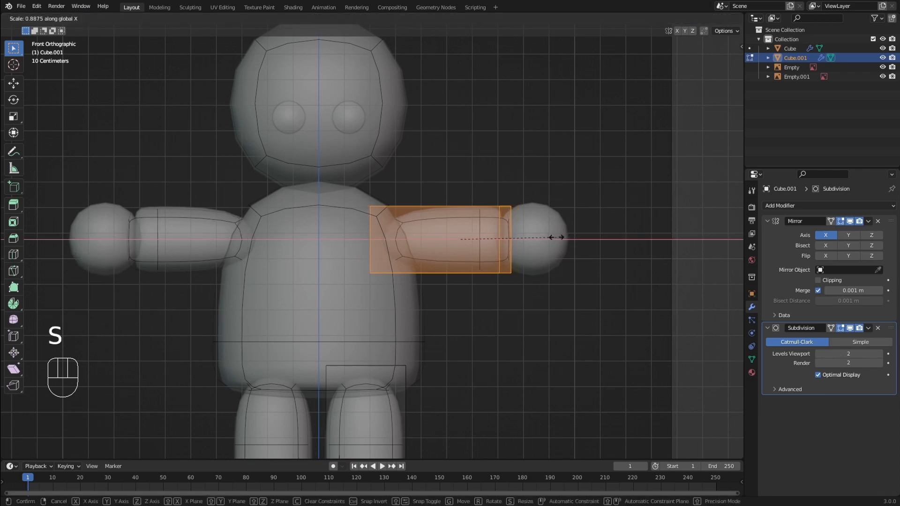
left_click(556, 238)
key("g")
left_click(555, 238)
key("z")
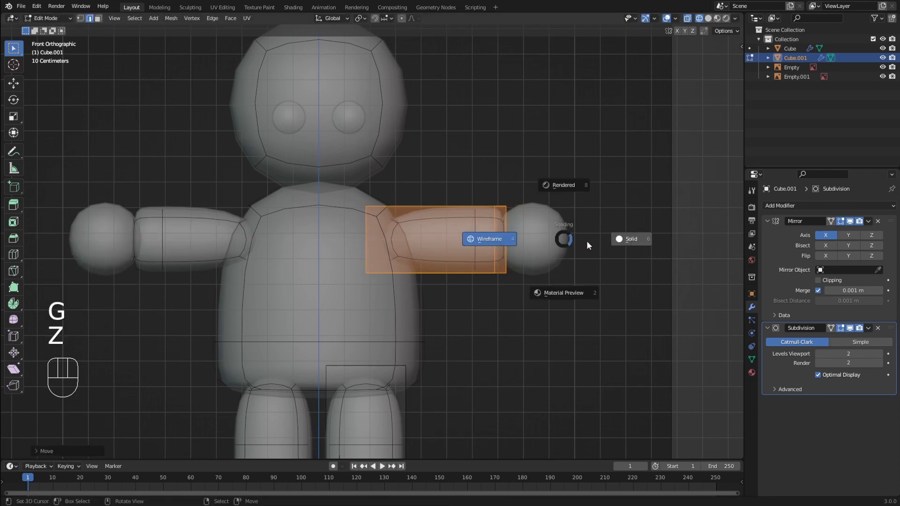
key("Tab")
middle_click_drag(584, 257, 457, 254)
key("Tab")
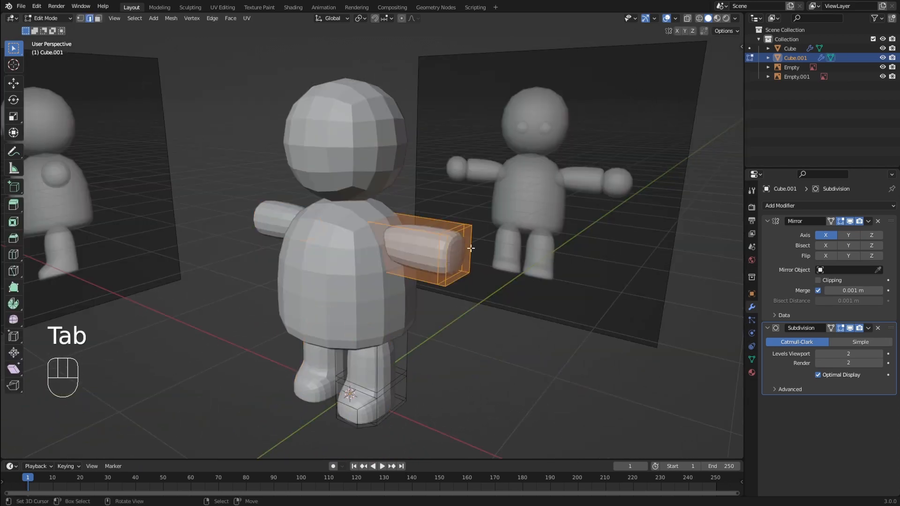
- Select the arm's outer end face in face selection and snap the 3D cursor to it
left_click(98, 19)
middle_click_drag(524, 197, 483, 238)
right_click(430, 250)
middle_click_drag(483, 238, 462, 229, "shift")
scroll(462, 228, "up", 2)
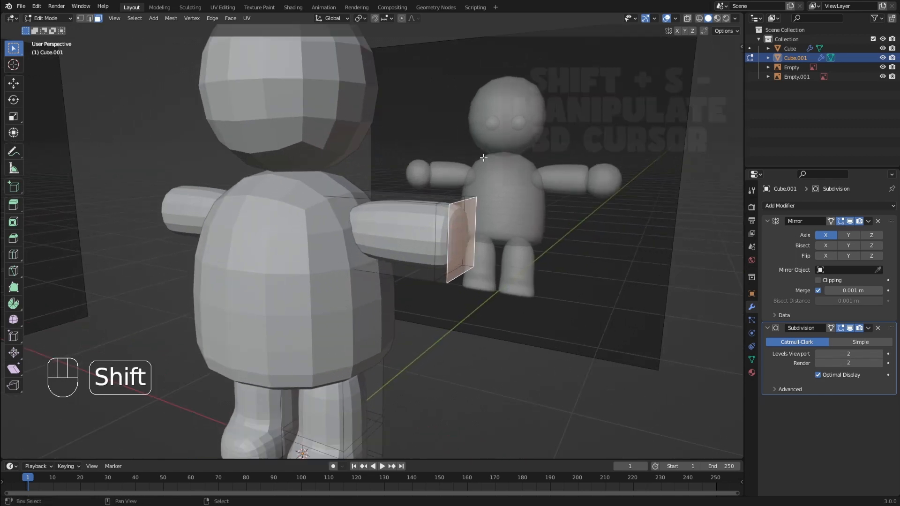
key("shift+s")
key("shift+s")
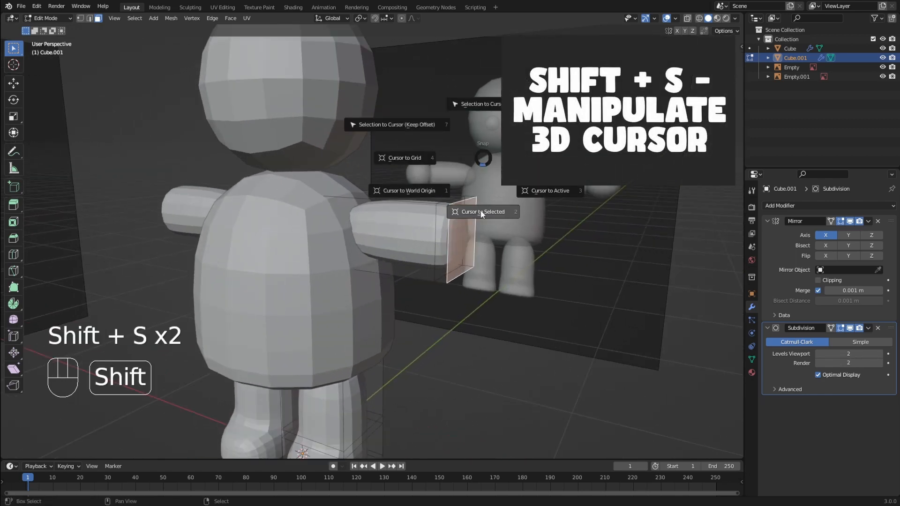
left_click(485, 214)
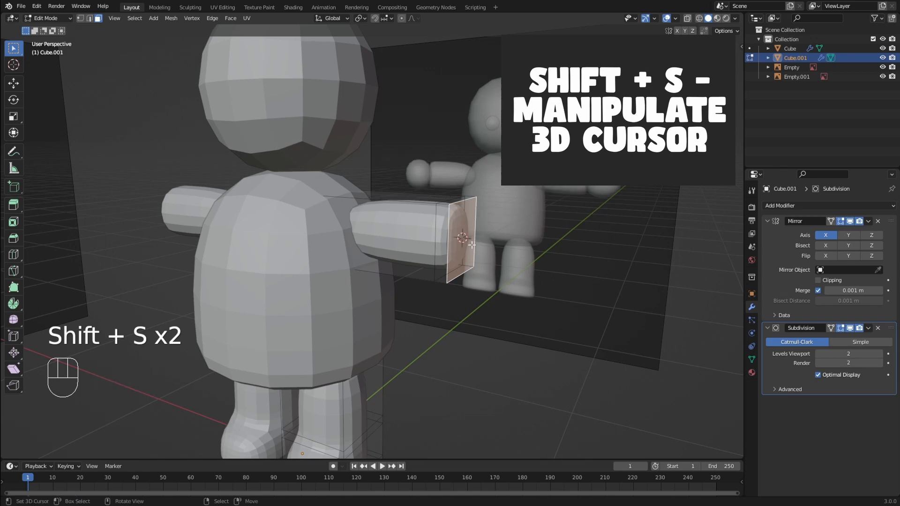
- Add a cube at the arm's end and scale it down to hand size
middle_click_drag(471, 244, 461, 242)
key("shift+a")
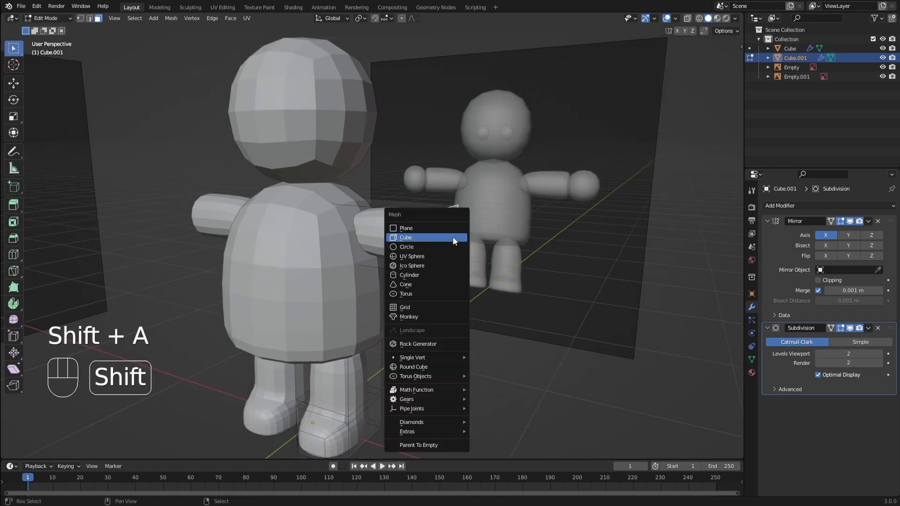
left_click(453, 238)
scroll(425, 243, "down", 4)
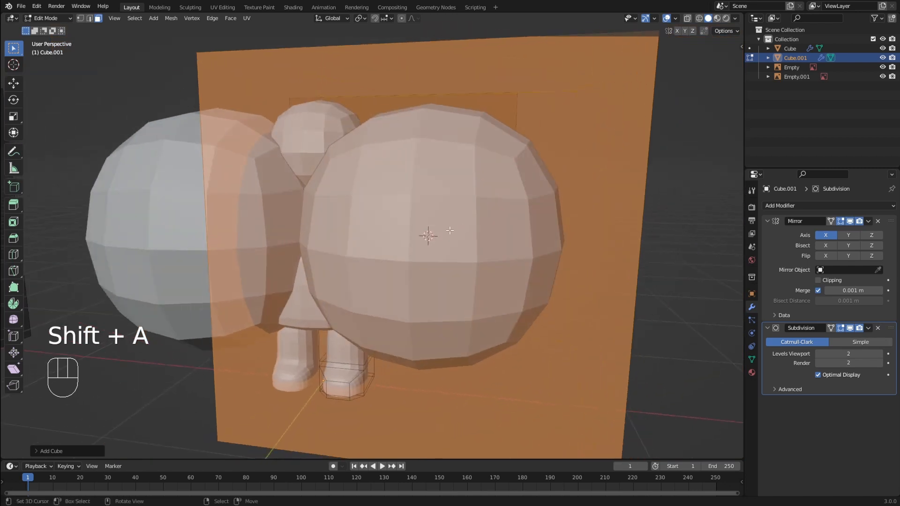
key("s")
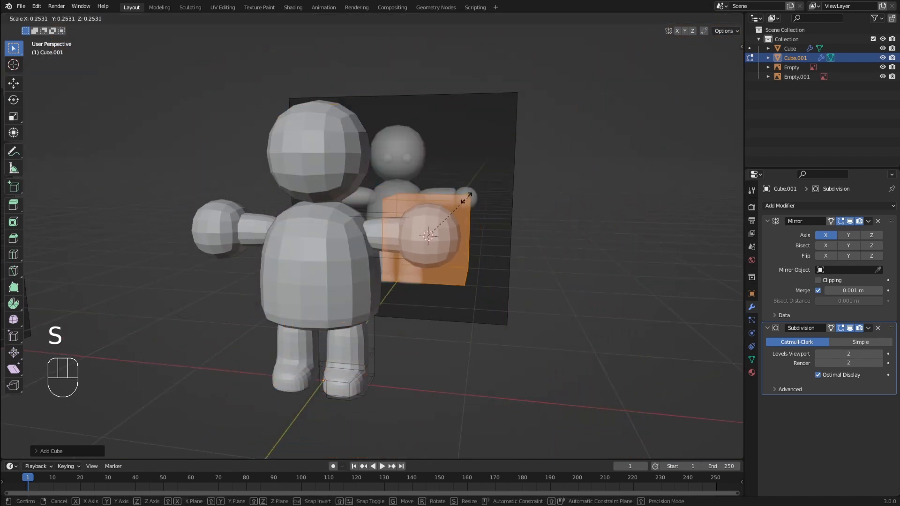
left_click(439, 214)
- Move the hand cube slightly outward along X so it sits on the end of the arm
scroll(439, 214, "up", 2)
key("g")
key("x")
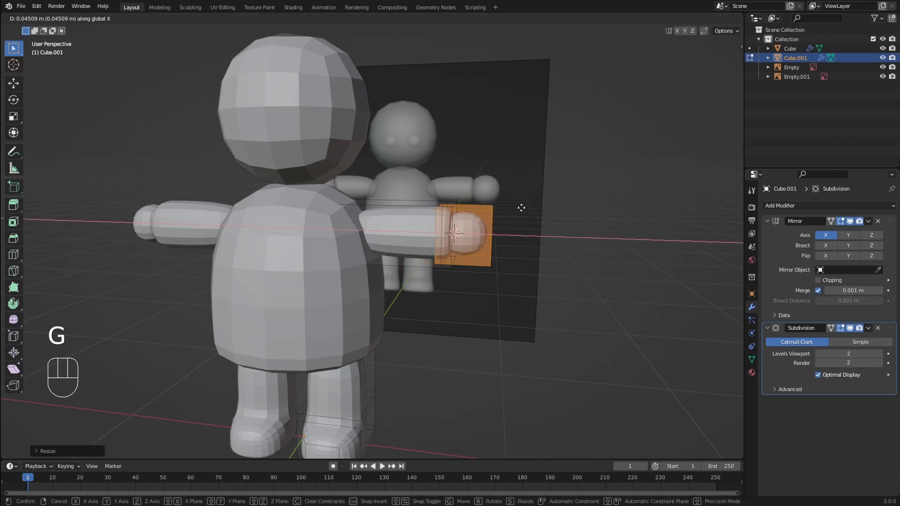
left_click(523, 208)
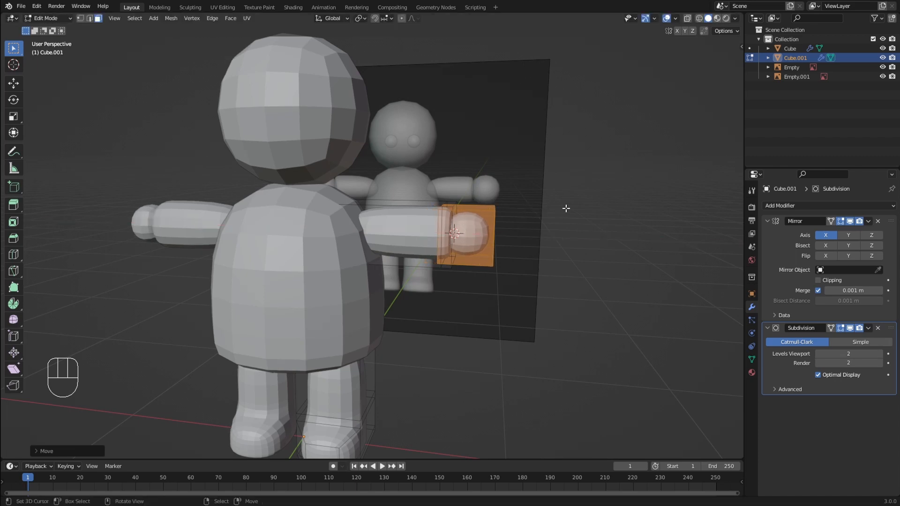
- Return to Object Mode and reset the 3D cursor to the world origin
key("Tab")
key("shift+c")
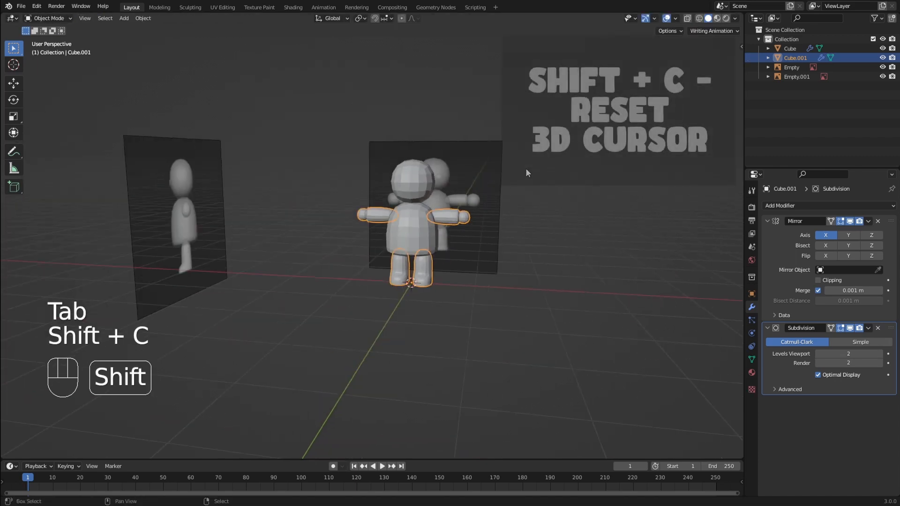
scroll(470, 262, "up", 6)
middle_click_drag(582, 268, 314, 253, "shift")
- Place the 3D cursor on empty ground beside the character and reset it to the world origin with all objects framed
left_click(585, 229)
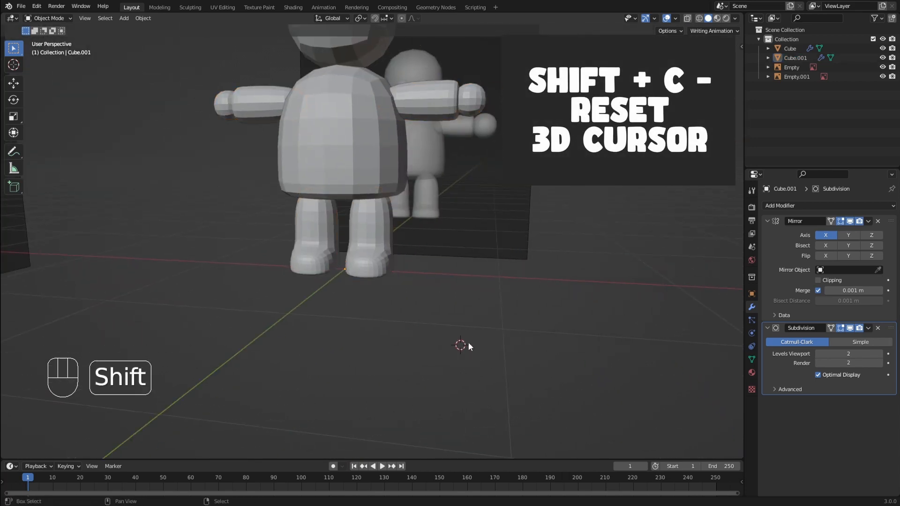
key("shift+c")
scroll(477, 268, "up", 5)
middle_click_drag(269, 240, 414, 301)
scroll(492, 291, "down", 6)
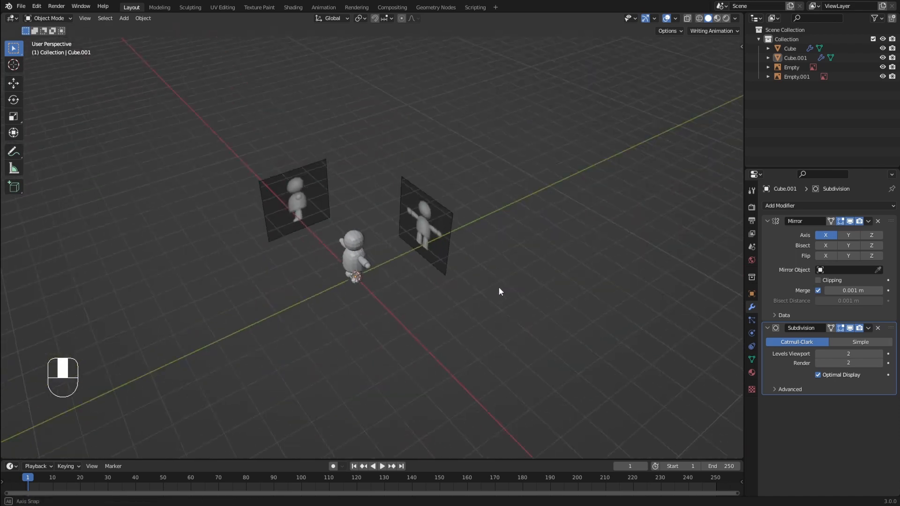
middle_click_drag(499, 290, 477, 245)
scroll(449, 279, "up", 5)
key("shift+s")
key("shift+s")
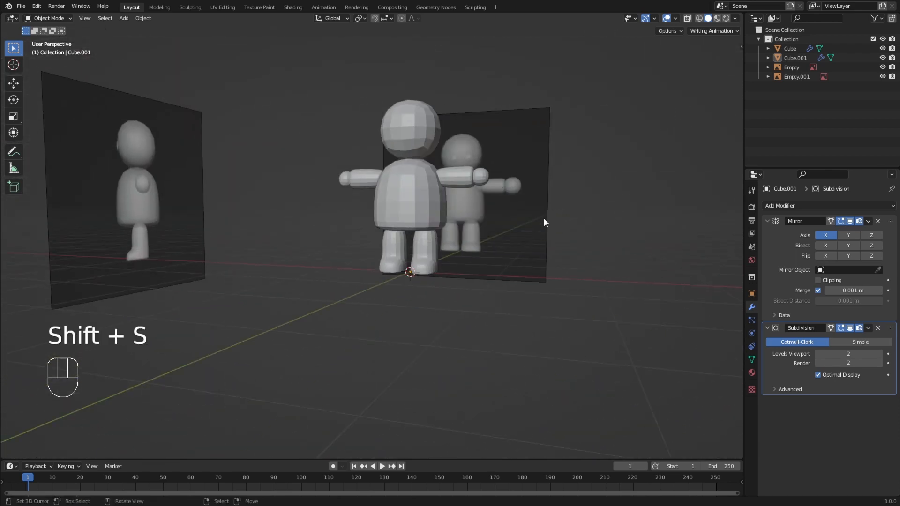
middle_click_drag(460, 322, 376, 225)
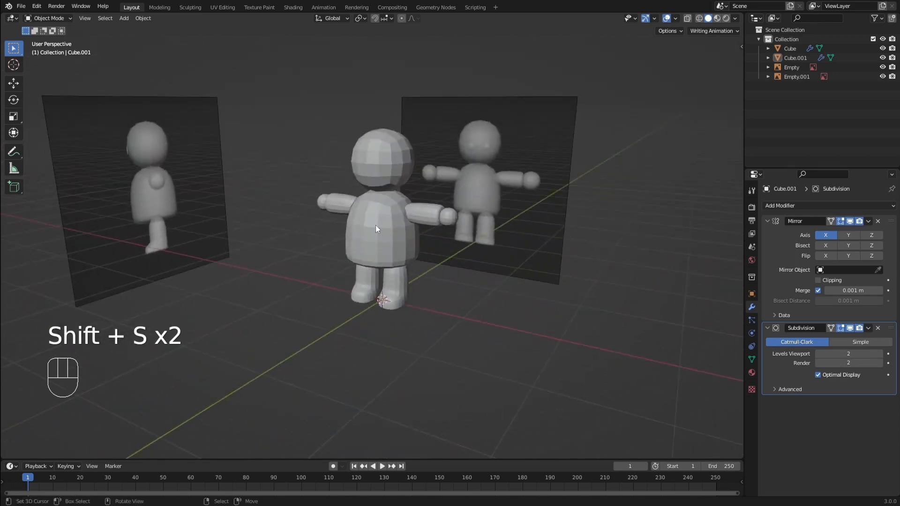
middle_click_drag(334, 177, 386, 226)
- Center the 3D cursor at the world origin with all objects framed, and center the view on the cursor
key("shift+c")
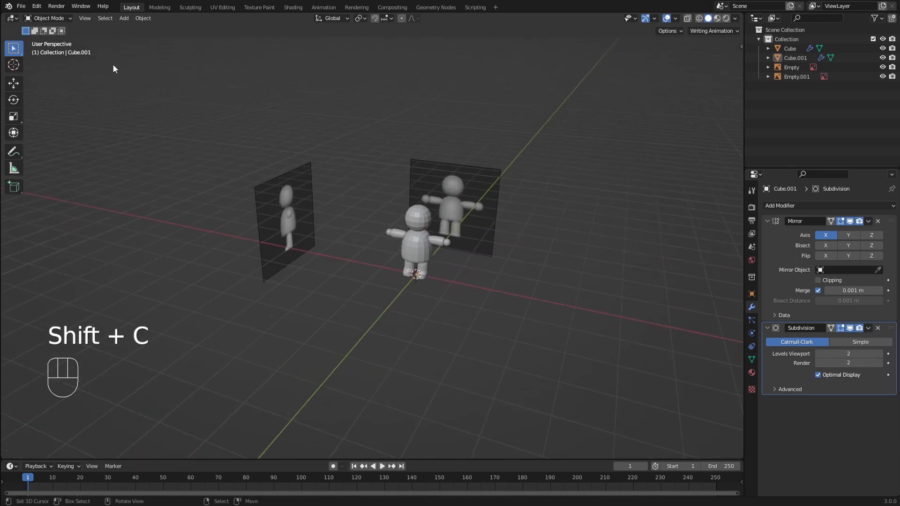
left_click(84, 18)
mouse_move(130, 145)
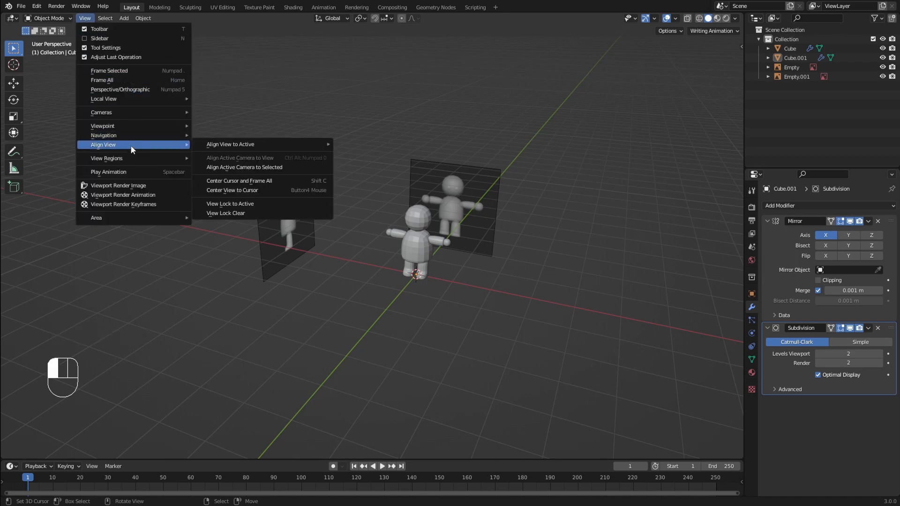
left_click(252, 191)
left_click(85, 18)
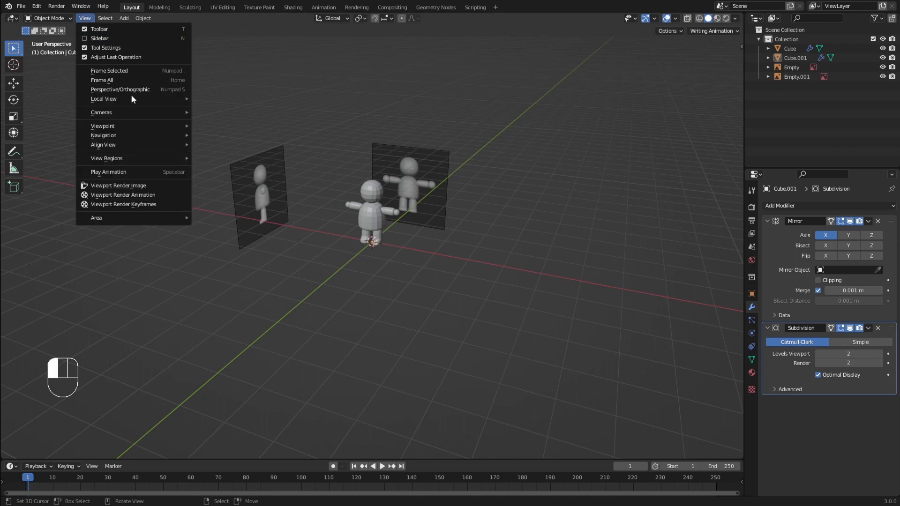
mouse_move(130, 145)
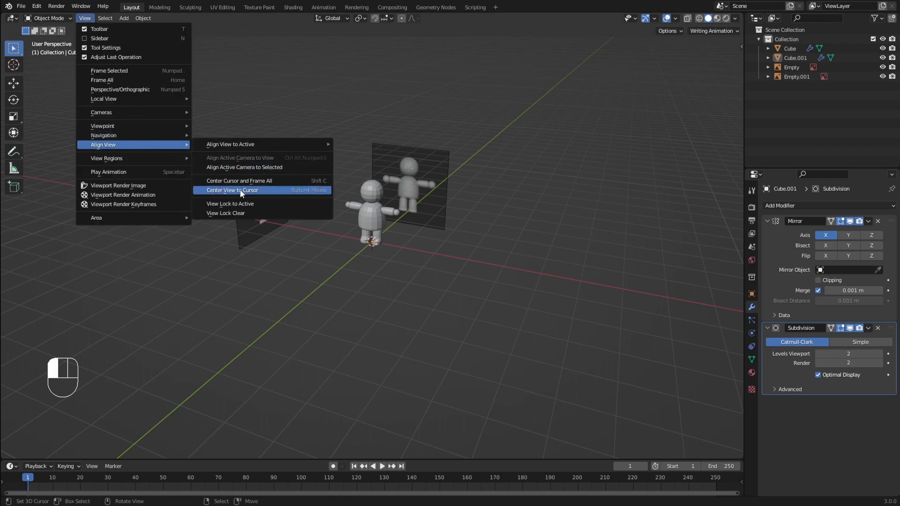
left_click(285, 191)
- Move the view away from the character and center it back on the 3D cursor
middle_click_drag(440, 201, 492, 207)
scroll(460, 117, "down", 3)
middle_click_drag(585, 154, 436, 188, "shift")
middle_click_drag(436, 188, 386, 122, "shift")
key("alt+Home")
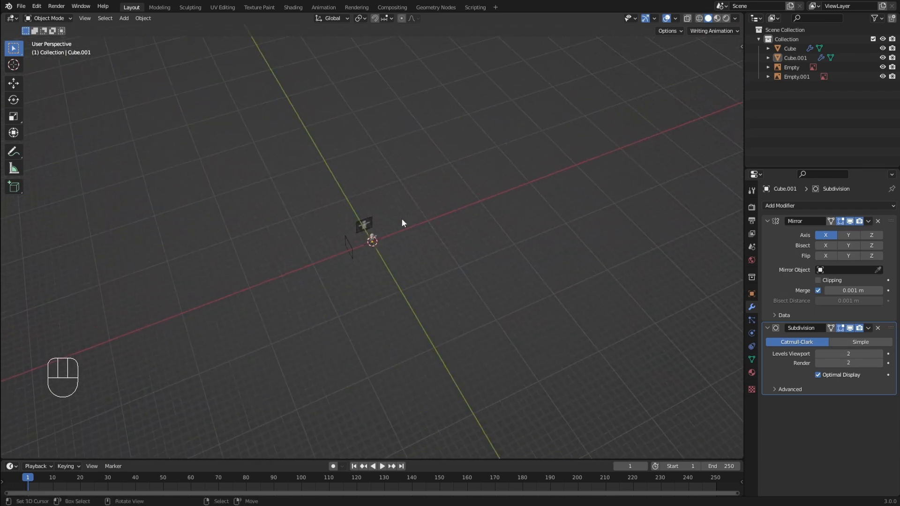
- Edit the arm and leg mesh in the front view and scale up the hand cube toward the reference hand's size
scroll(398, 223, "up", 13)
middle_click_drag(390, 234, 426, 210)
key("KP_1")
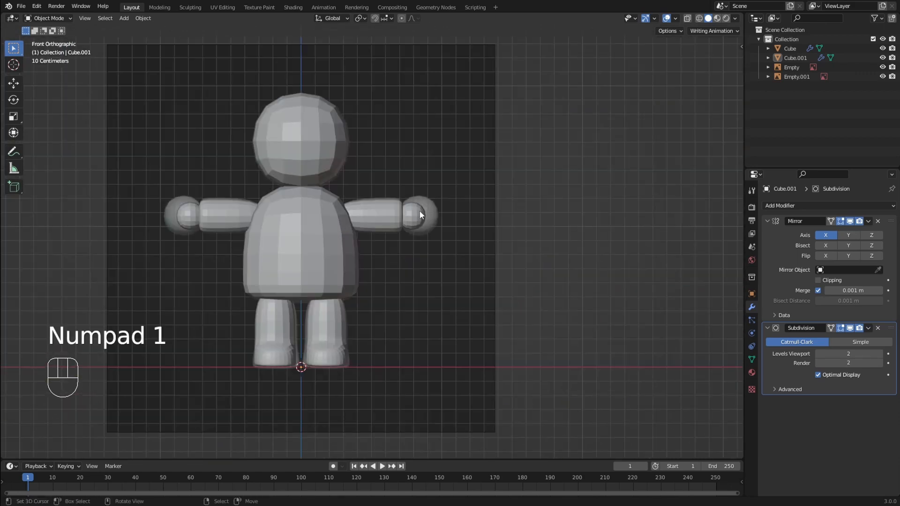
left_click(402, 226)
key("Tab")
scroll(427, 220, "up", 2)
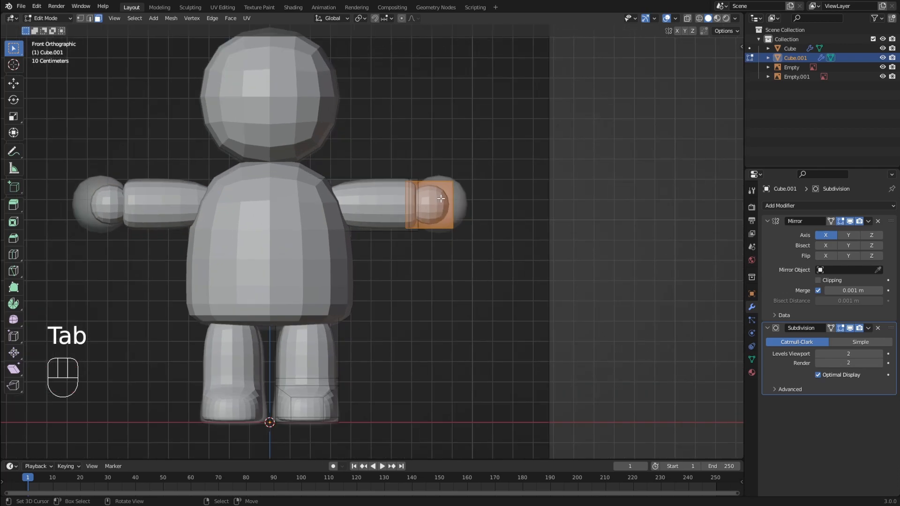
right_click(441, 202)
right_click(371, 200)
right_click(363, 144)
key("l")
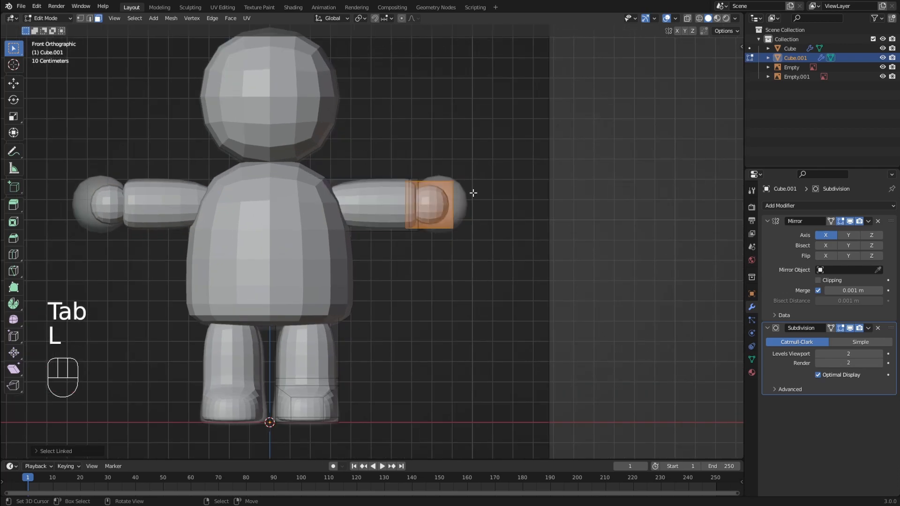
key("s")
left_click(492, 187)
- Move the hand cube outward along X over the reference hand and fine-tune its scale
key("g")
key("x")
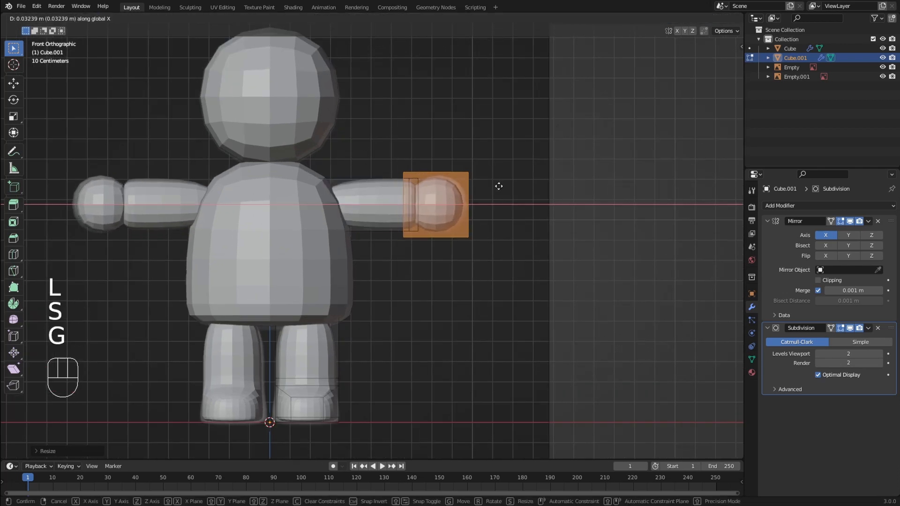
left_click(502, 185)
key("s")
left_click(506, 184)
- Refine the hand's scale and X position against the reference in wireframe, and return to solid shading in Object Mode
key("z")
scroll(517, 178, "up", 3)
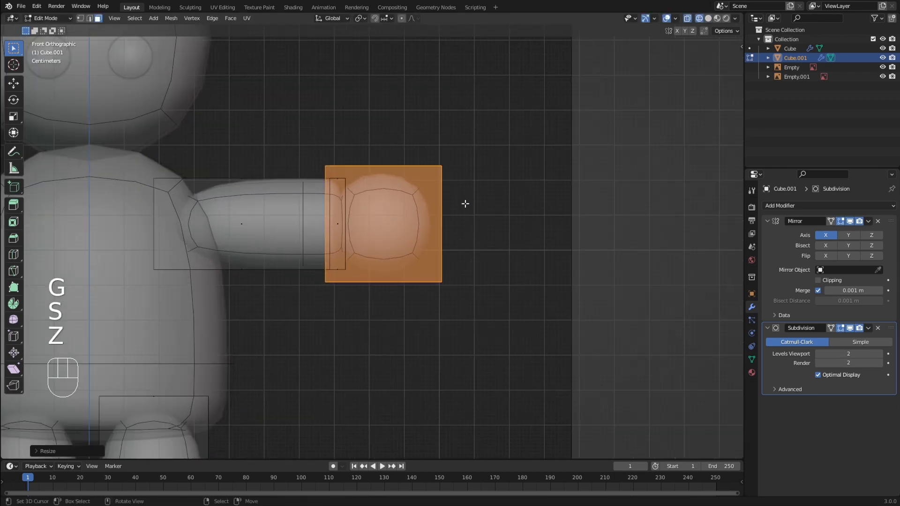
key("s")
left_click(470, 199)
key("g")
key("x")
left_click(469, 199)
key("z")
key("Tab")
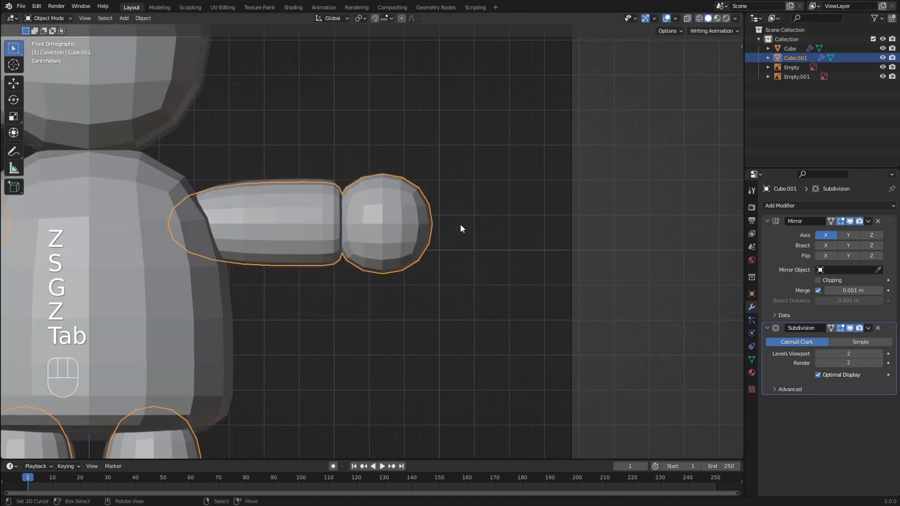
- Examine the character with its resized hands in perspective and compare it with the front and side references
scroll(466, 216, "down", 5)
middle_click_drag(475, 206, 482, 230)
middle_click_drag(412, 228, 422, 219)
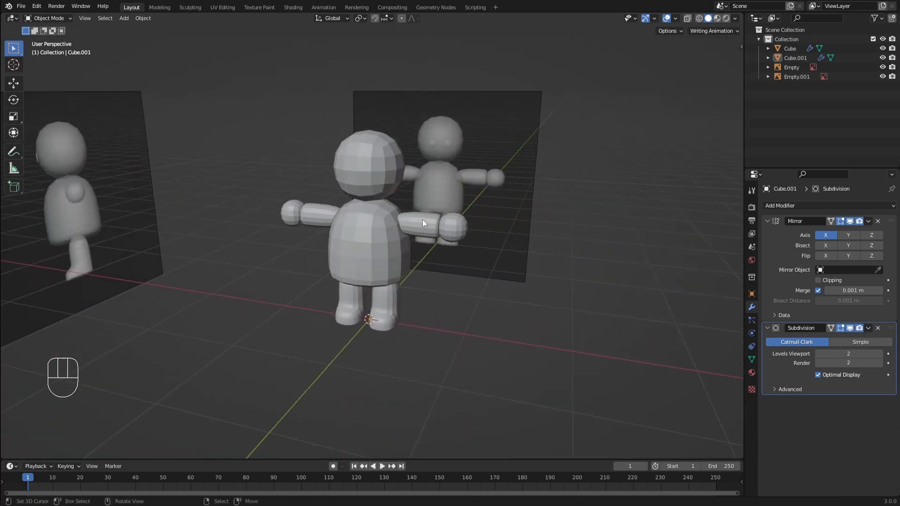
scroll(454, 140, "up", 2)
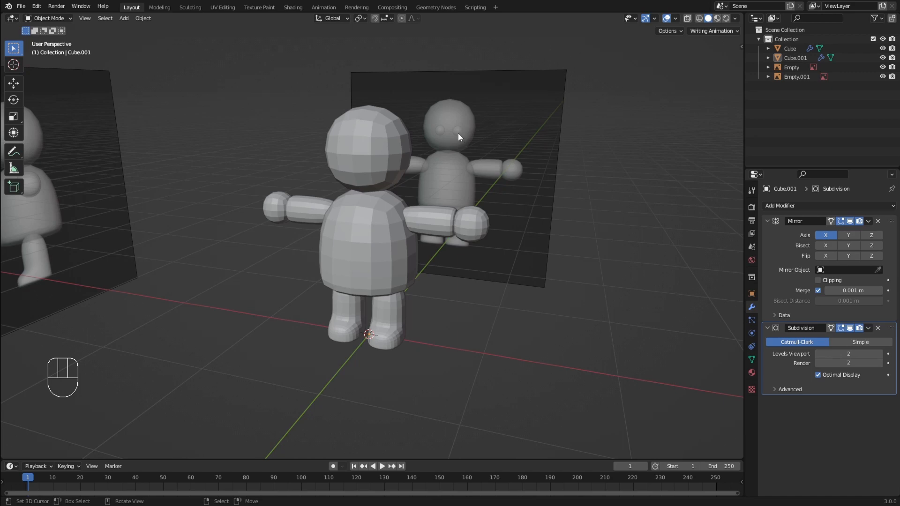
scroll(428, 268, "down", 3)
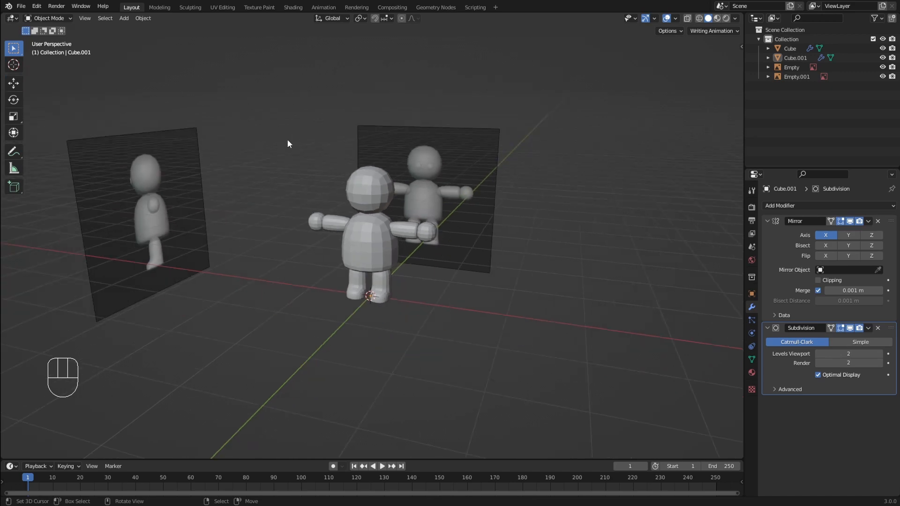
left_click_drag(536, 217, 539, 219)
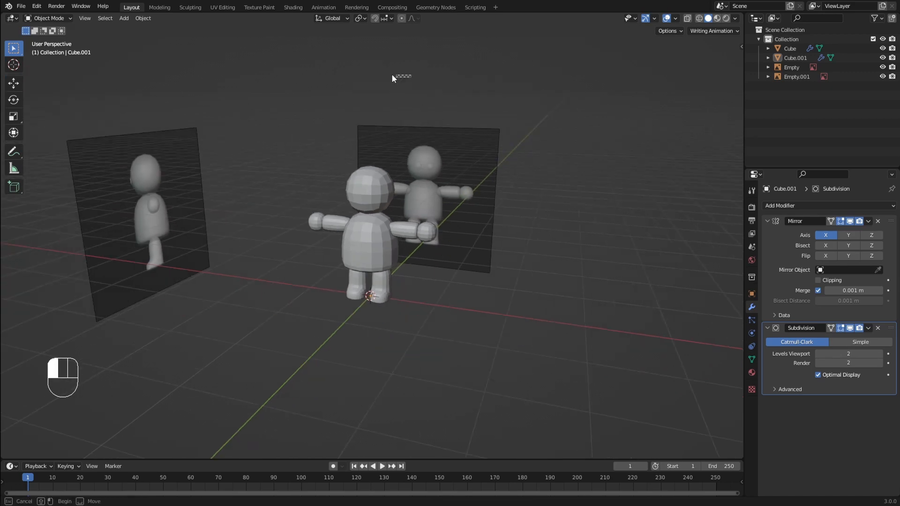
left_click_drag(392, 75, 351, 82)
left_click(318, 93)
left_click_drag(419, 79, 468, 78)
left_click(536, 92)
- Reset the 3D cursor to the world origin and add a mesh circle there
left_click(551, 126)
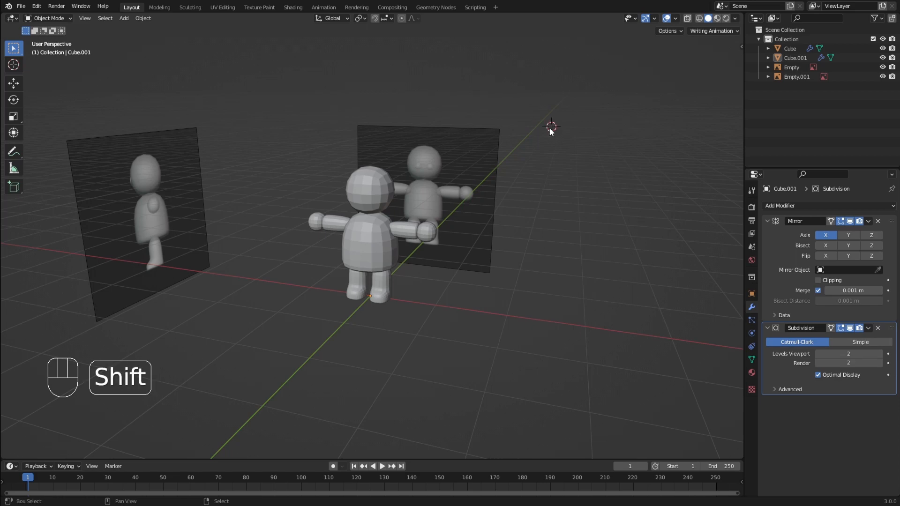
key("shift+c")
key("shift+a")
mouse_move(523, 166)
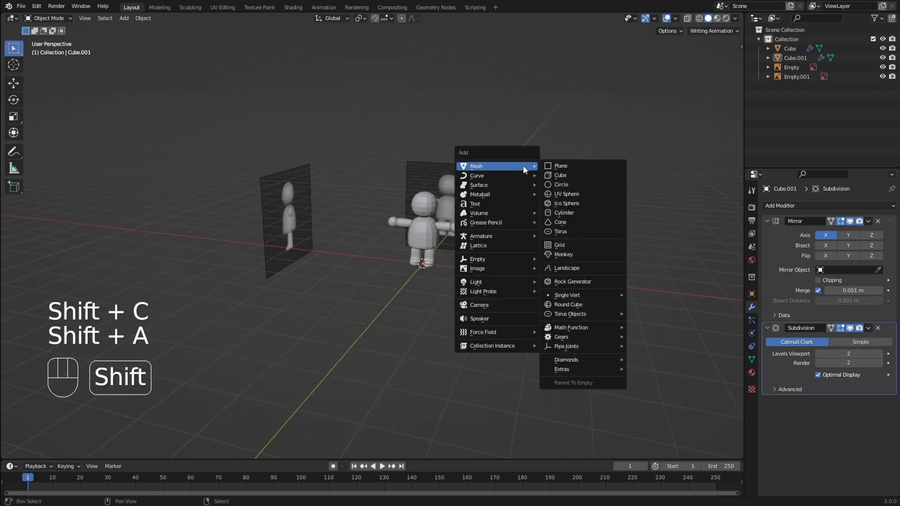
left_click(576, 184)
scroll(473, 213, "up", 4)
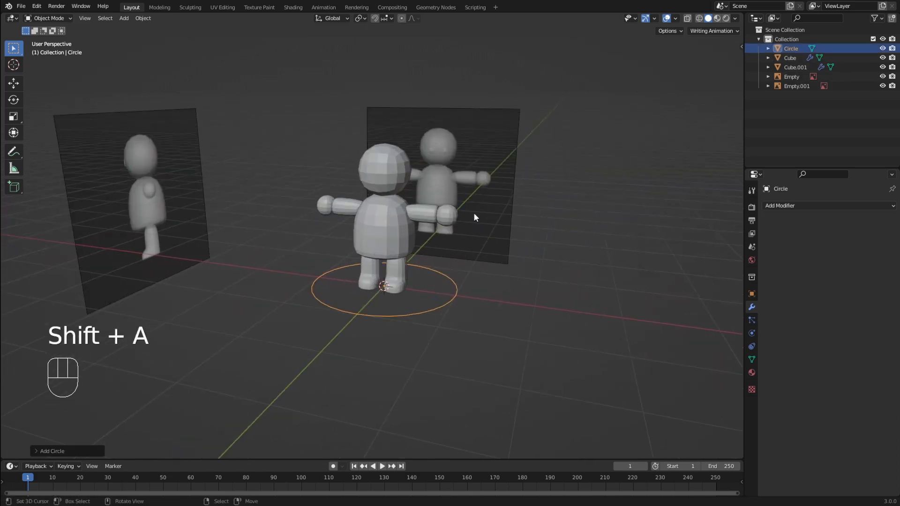
- Set the new circle's vertex count to 24
left_click(36, 451)
left_click_drag(133, 348, 120, 349)
left_click(139, 348)
type("24")
key("Return")
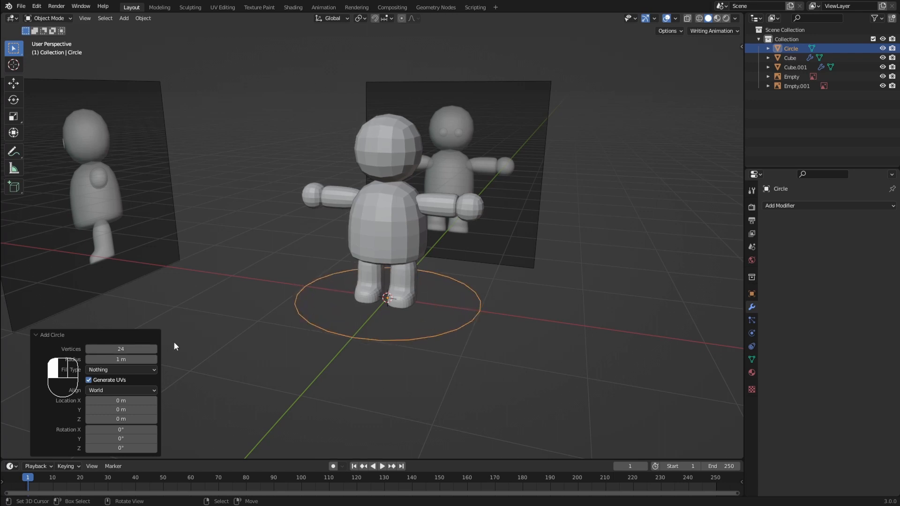
- Edit the circle's vertices, rotating them 90° about X and scaling them down to 0.21
key("Tab")
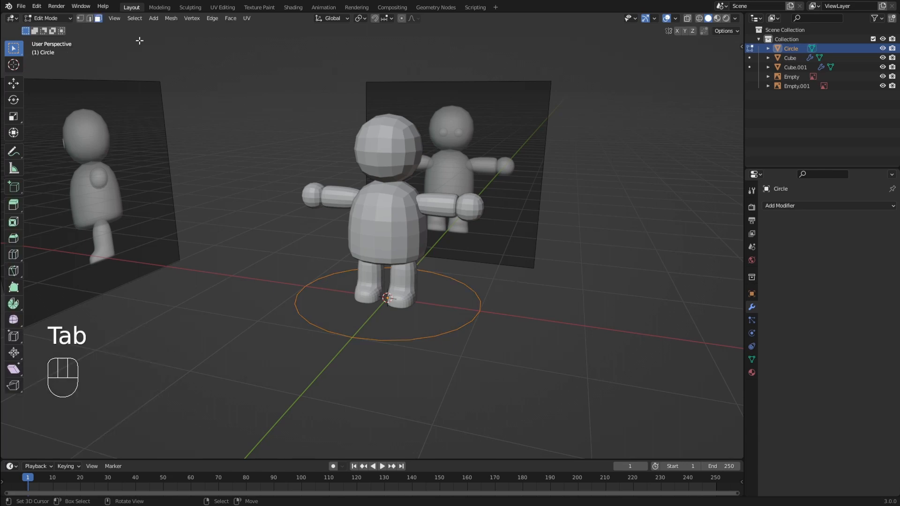
middle_click_drag(445, 244, 349, 282)
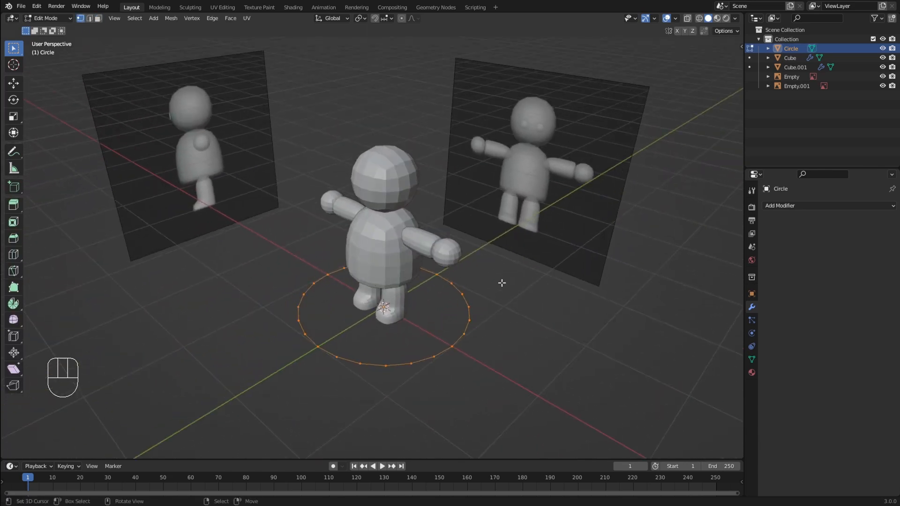
type("rx")
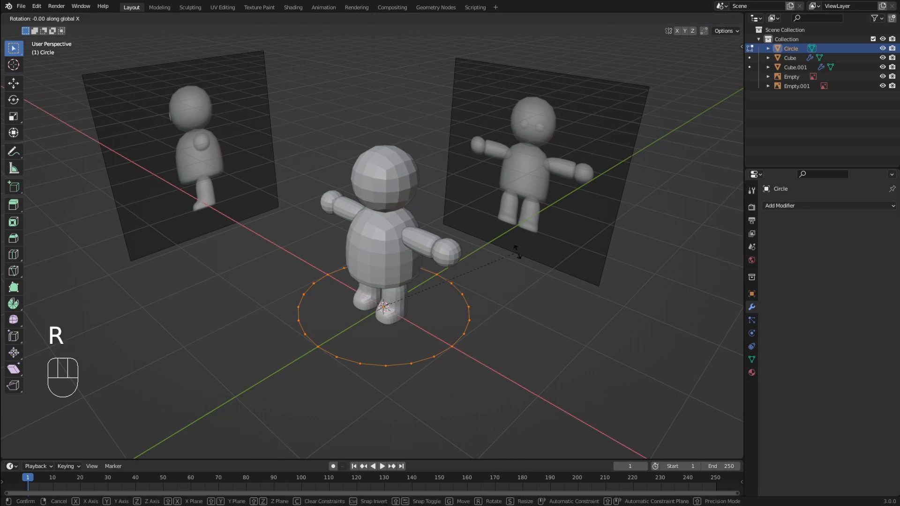
type("90")
key("Return")
key("s")
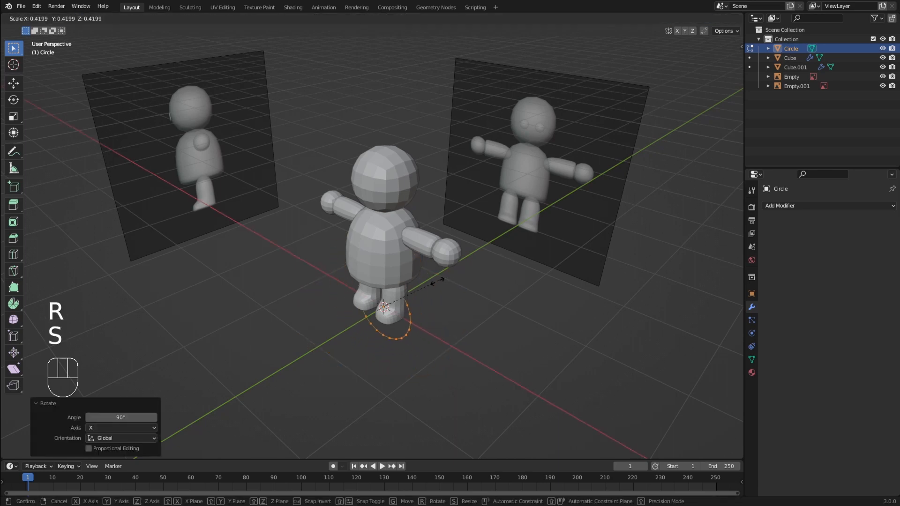
left_click(411, 296)
- Raise the circle about 1.55 m along Z to head height and move it about -0.37 m along Y in front of the face
key("g")
key("z")
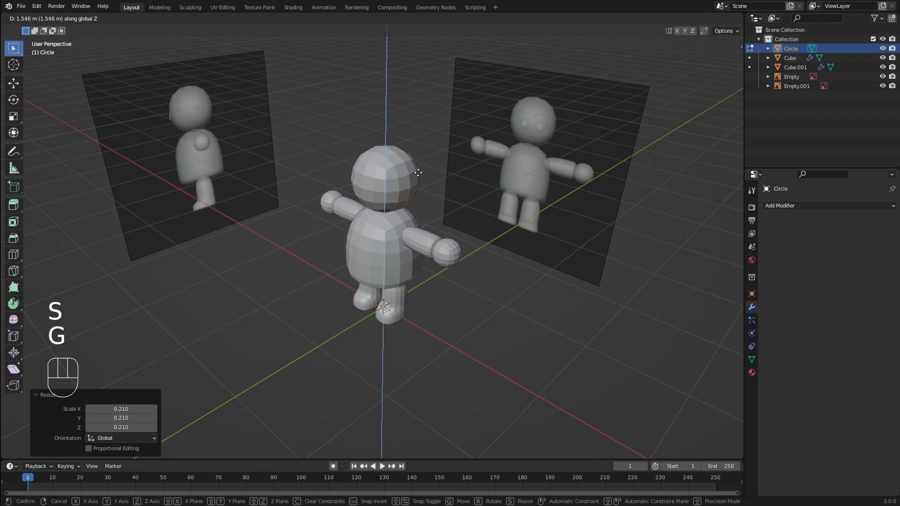
left_click(418, 172)
key("g")
key("y")
left_click(414, 194)
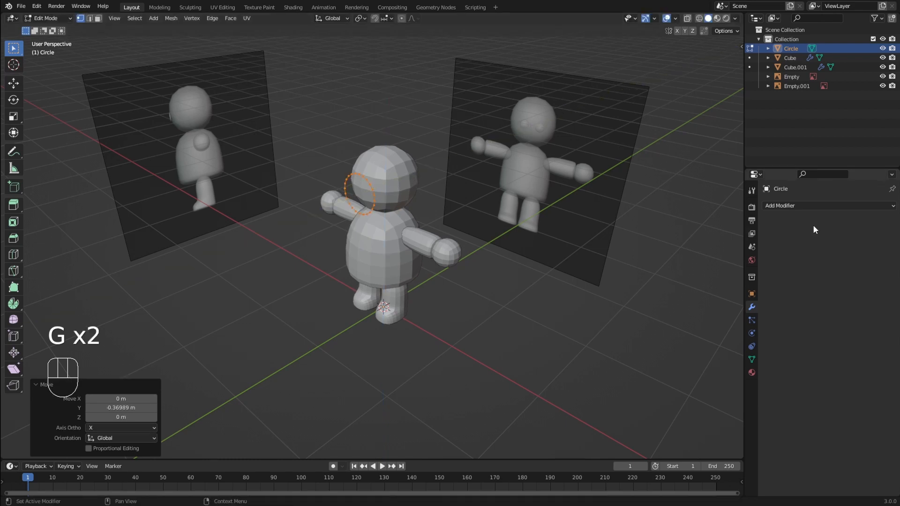
- Add a Mirror modifier to the circle and move the circle about 0.138 m along X to one side of the face
left_click(798, 206)
left_click(724, 309)
middle_click_drag(493, 244, 516, 241)
scroll(568, 244, "up", 1)
key("g")
key("x")
left_click(537, 237)
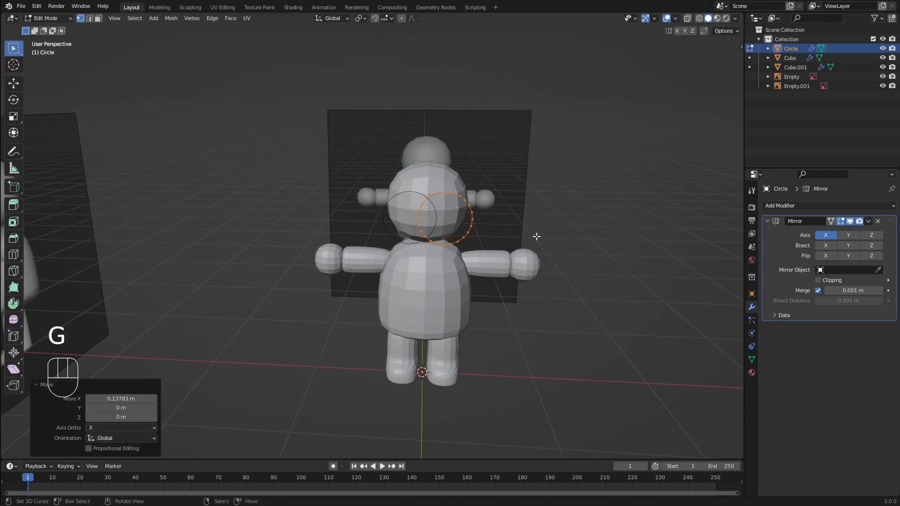
- Scale the circle to about 0.377, and by a further 0.976 against the front reference in wireframe, for eye size
key("s")
left_click(484, 218)
key("KP_1")
middle_click_drag(486, 241, 439, 267, "shift")
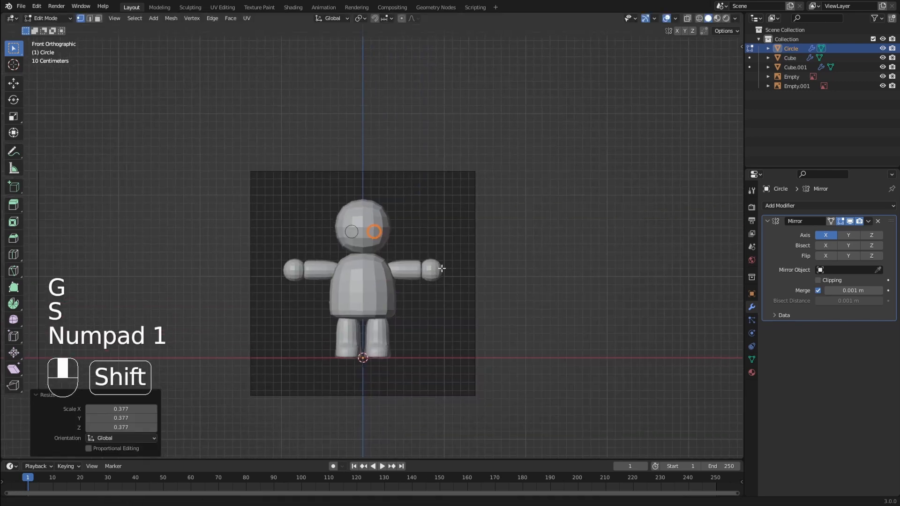
key("z")
scroll(396, 248, "up", 4)
key("s")
left_click(413, 220)
- Adjust the eye circle along X over the reference eye, scale it by about 0.904, and return to solid shading
key("g")
key("x")
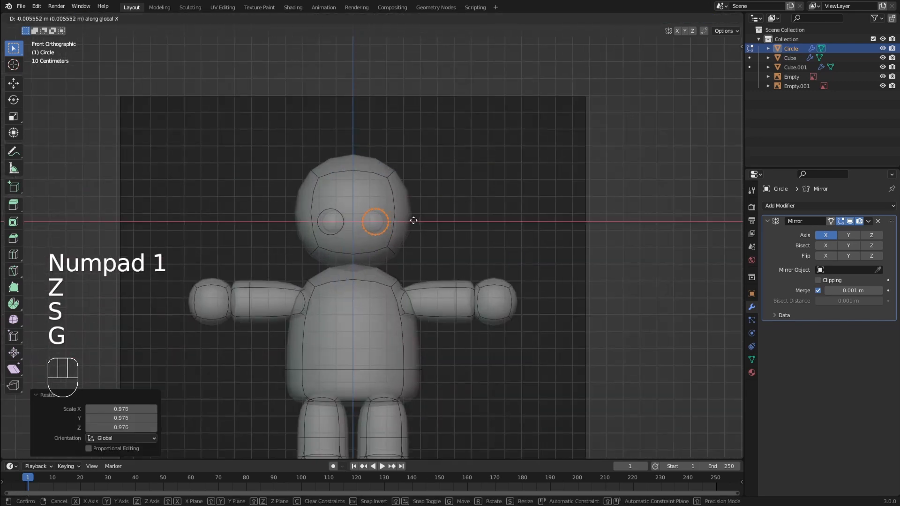
left_click(409, 220)
key("g")
key("x")
left_click(411, 221)
key("s")
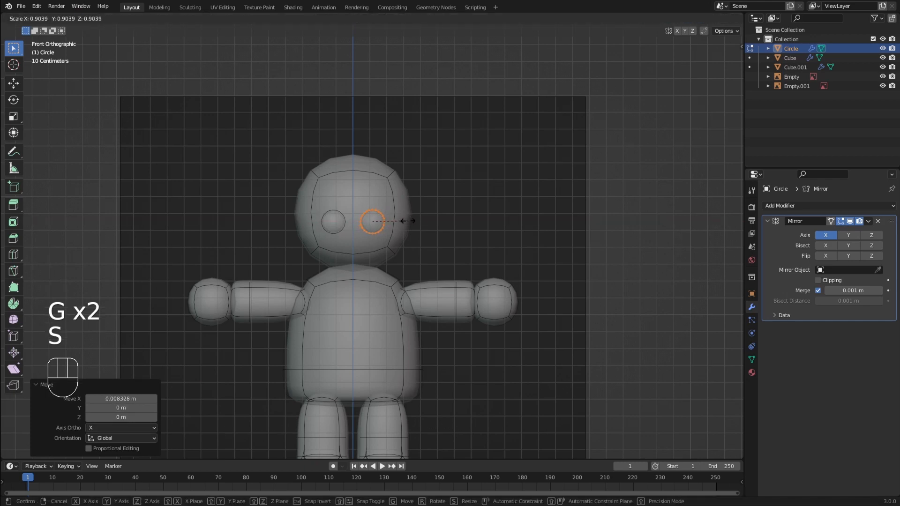
left_click(409, 221)
key("z")
- Try filling the eye circle with a single face and undo the fill
middle_click_drag(475, 226, 461, 228)
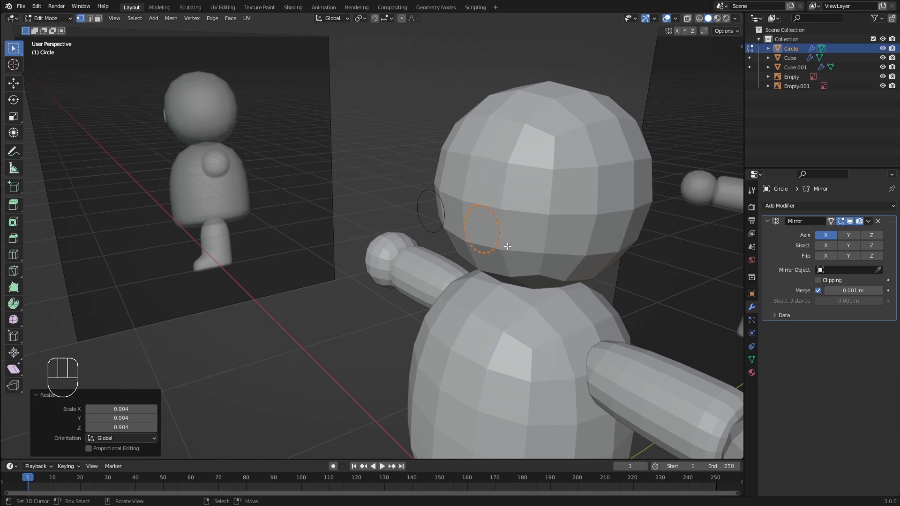
key("f")
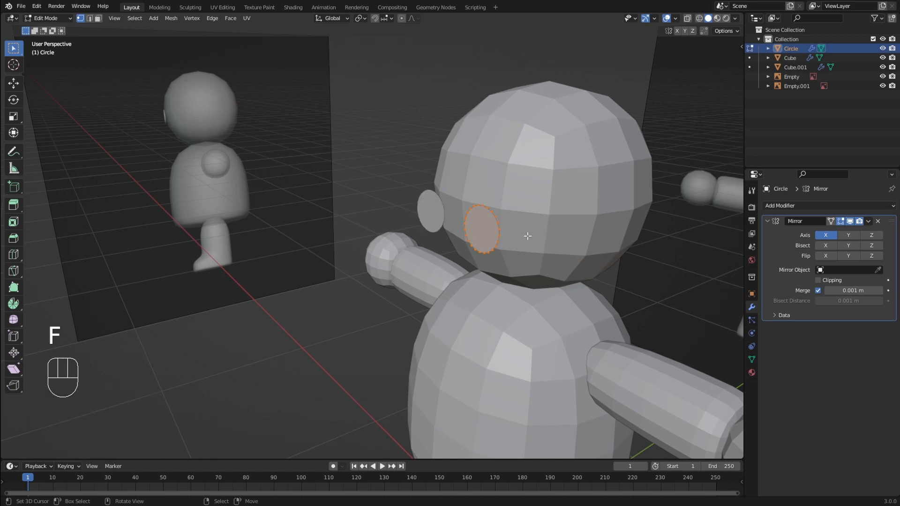
middle_click_drag(528, 236, 557, 195)
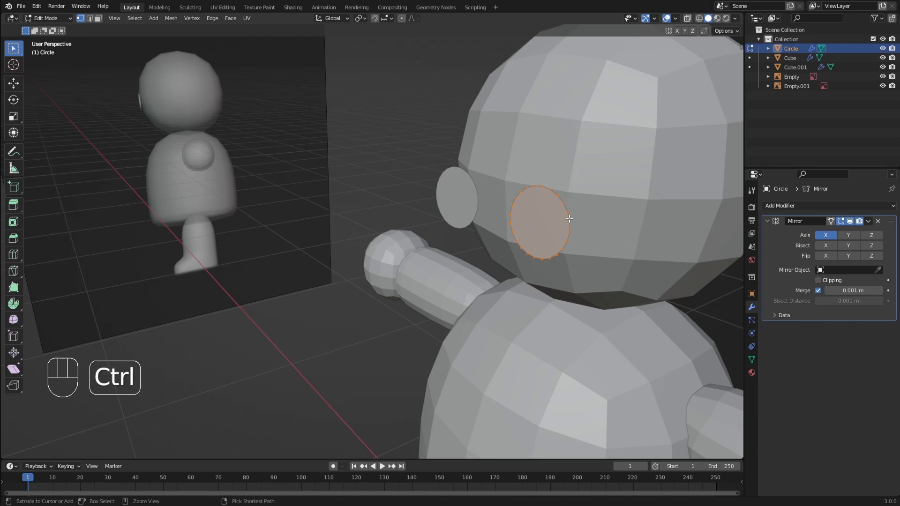
key("ctrl+z")
- Extrude the eye circle's outline in place and merge the extruded vertices at center to fill the eye with triangles
key("e")
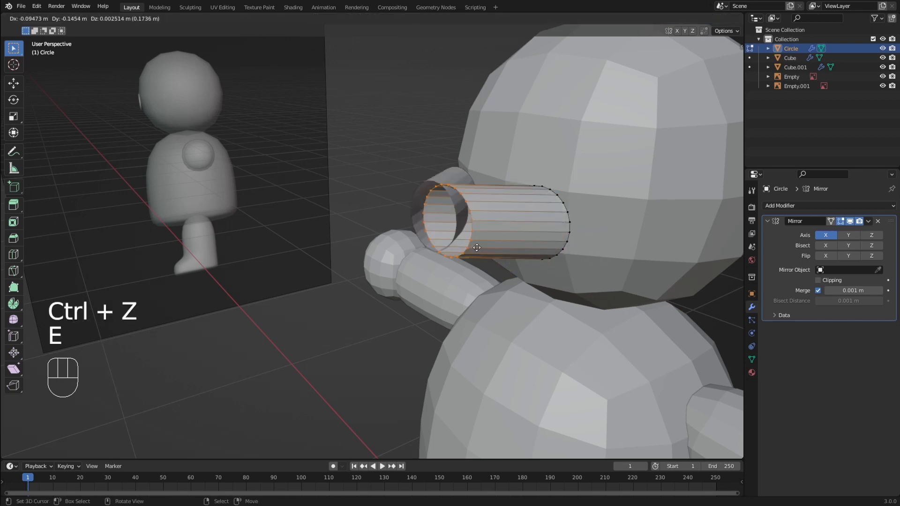
right_click(590, 209)
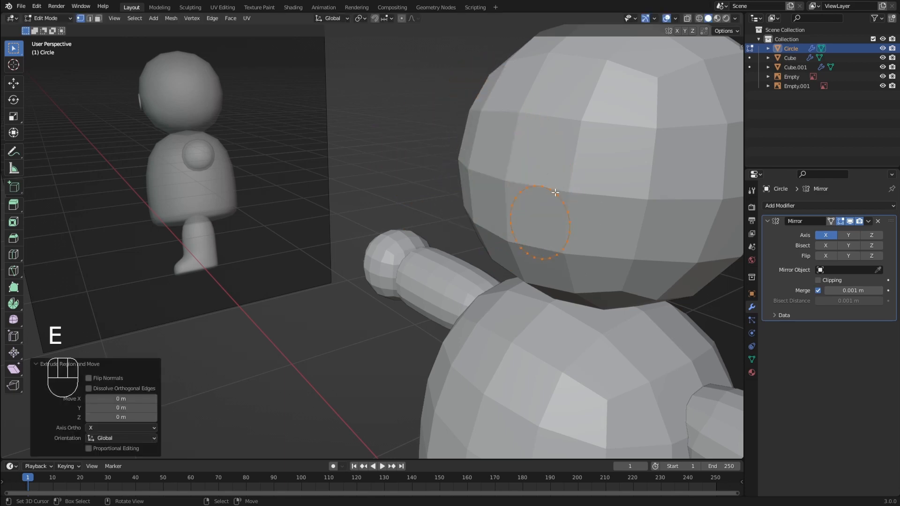
key("m")
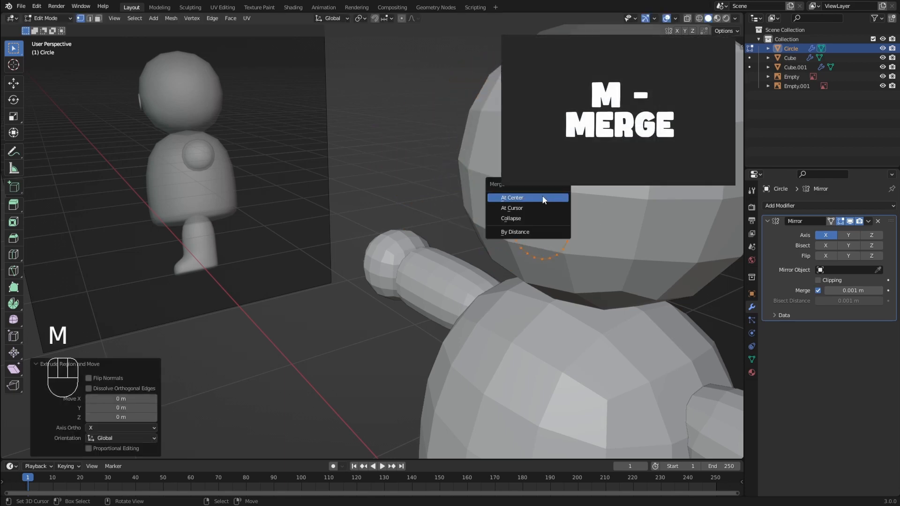
left_click(544, 198)
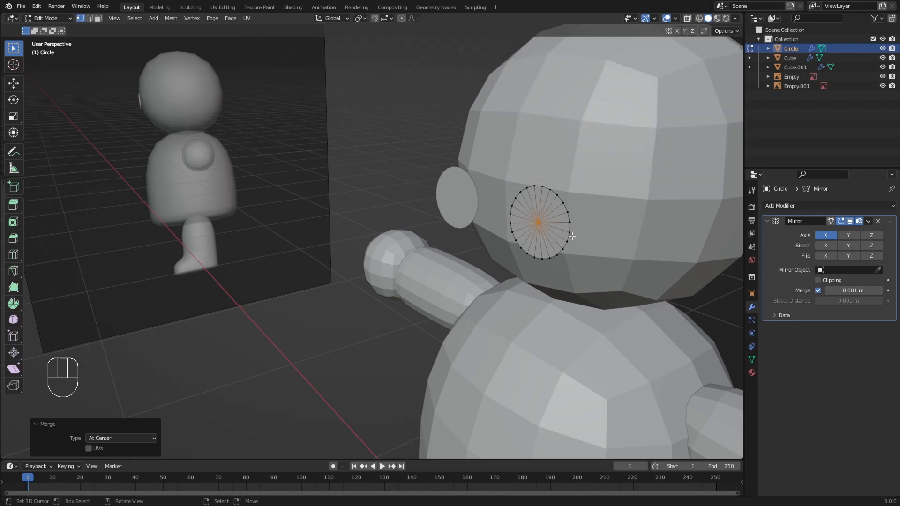
- Select the whole filled eye and extrude it about 0.017 m along its normal toward the head for thickness
key("a")
key("e")
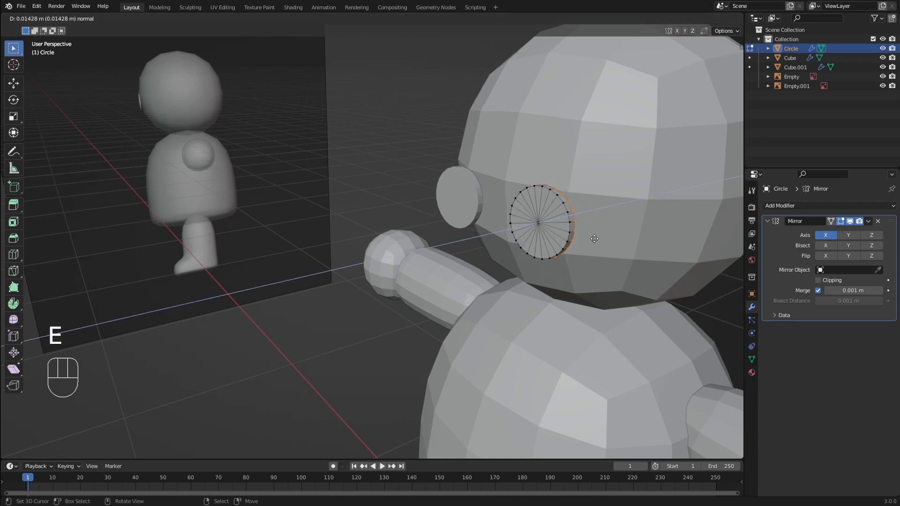
left_click(595, 238)
- Move the whole eye disc about 0.023 m along Y toward the face, fine-tune its position, and return to Object Mode
middle_click_drag(596, 238, 569, 239)
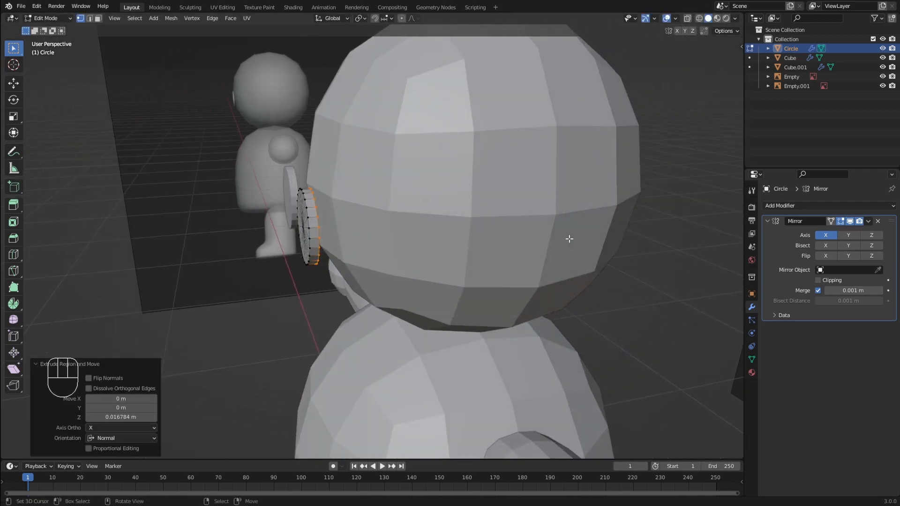
key("a")
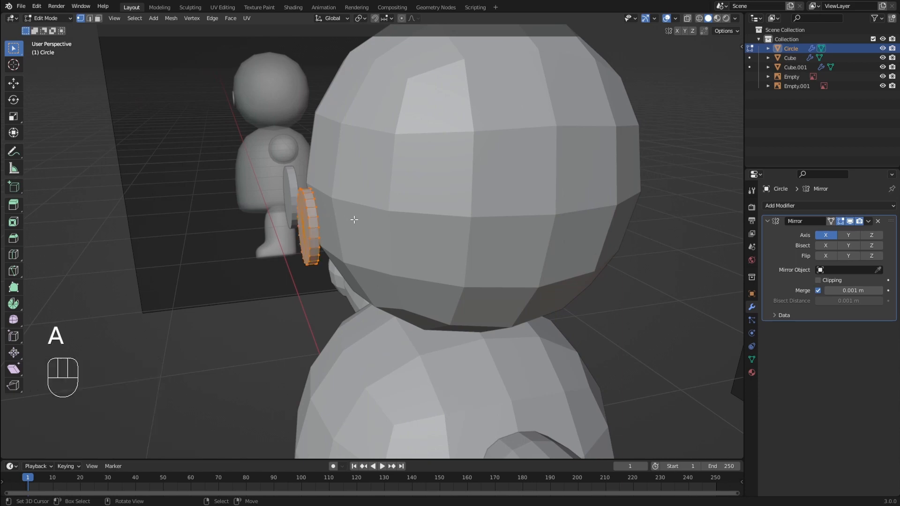
key("g")
middle_click(351, 217)
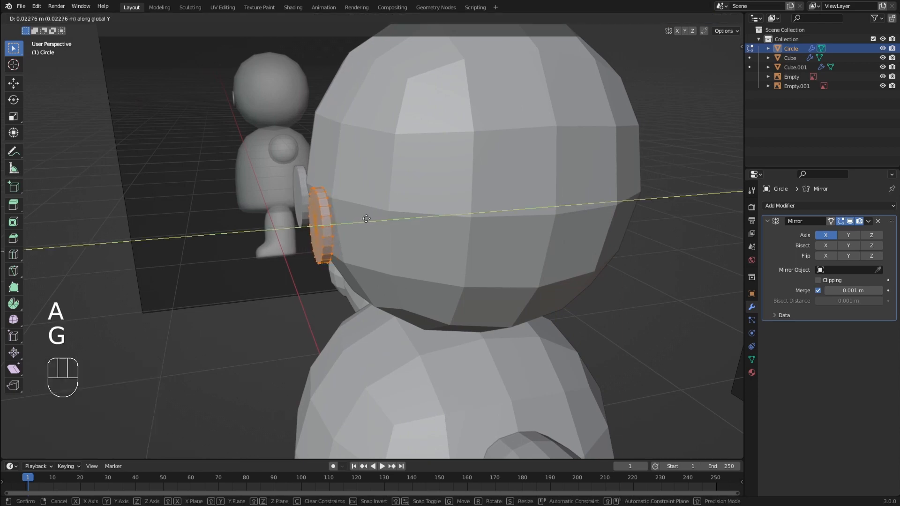
left_click(367, 217)
middle_click_drag(366, 218, 414, 219)
key("g")
middle_click(627, 213)
middle_click_drag(629, 211, 451, 177)
left_click(630, 213)
scroll(631, 213, "down", 4)
key("Tab")
scroll(579, 211, "down", 3)
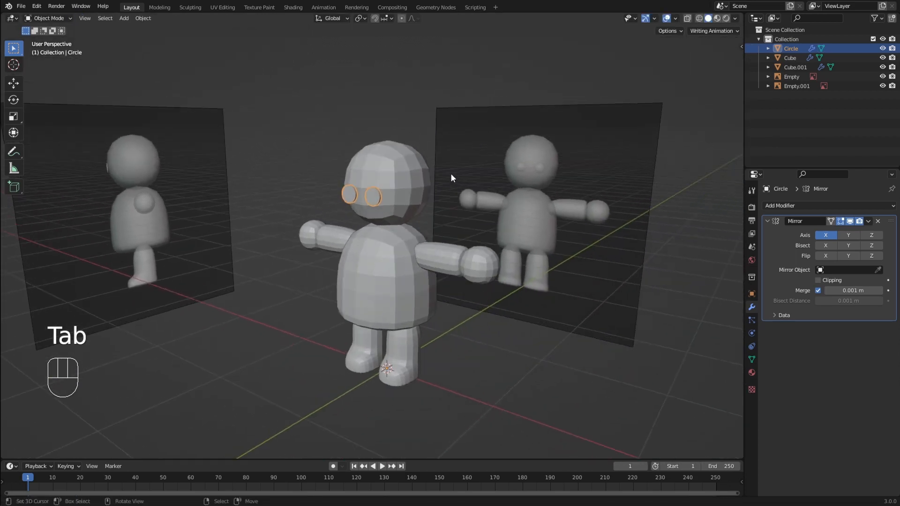
scroll(378, 181, "up", 2)
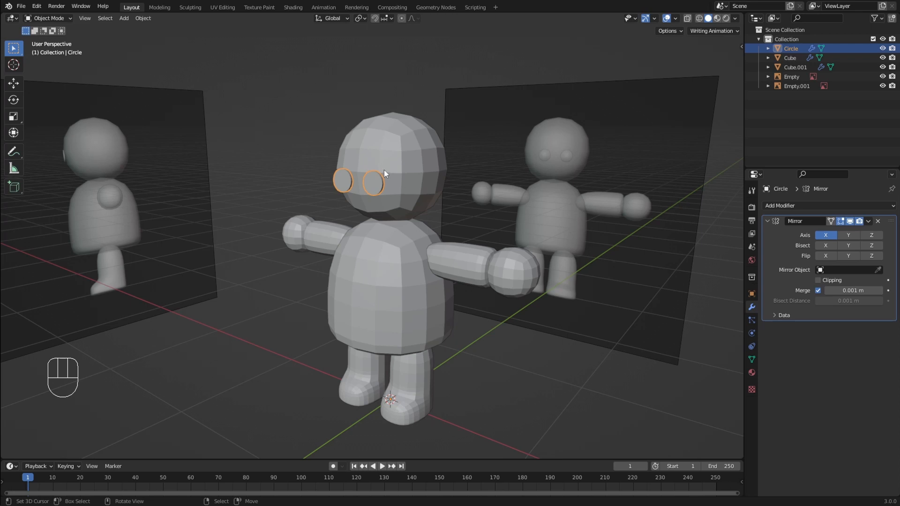
- Select all objects and apply smooth shading to them
key("a")
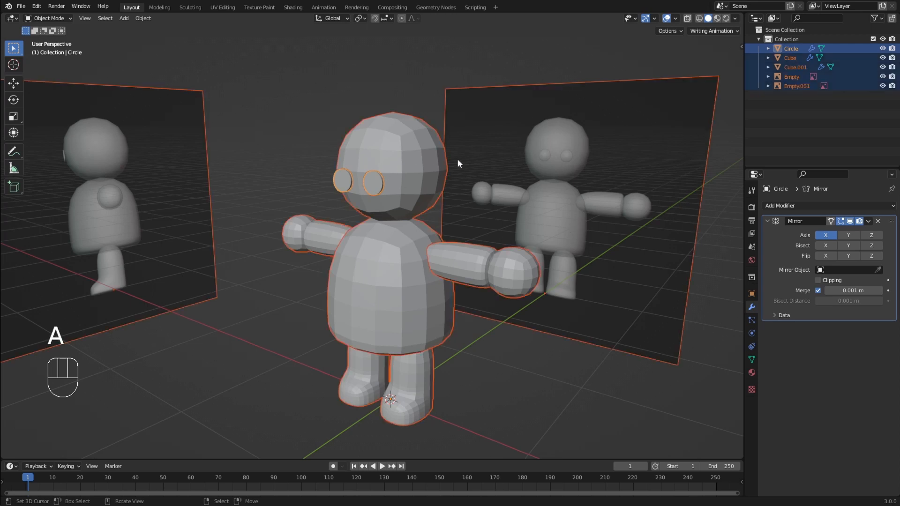
key("w")
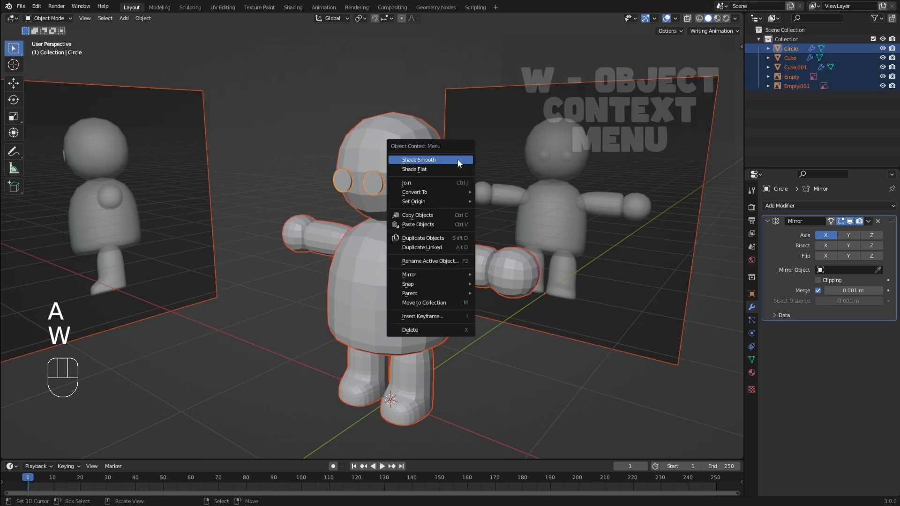
left_click(422, 160)
- Alternate all objects between flat and smooth shading for comparison, finish on smooth, and deselect everything
key("w")
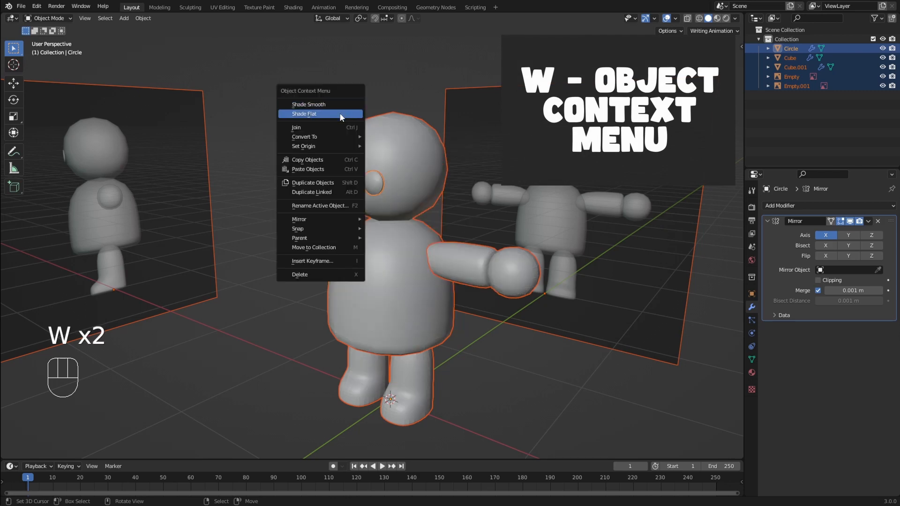
left_click(343, 114)
key("w")
left_click(334, 105)
key("w")
left_click(330, 113)
key("w")
left_click(325, 105)
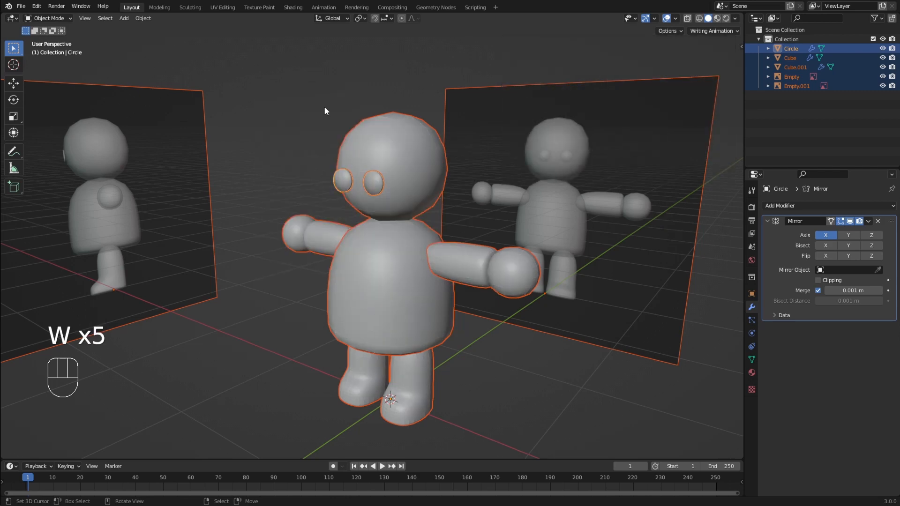
key("w")
left_click(319, 119)
key("w")
left_click(333, 110)
left_click(327, 95)
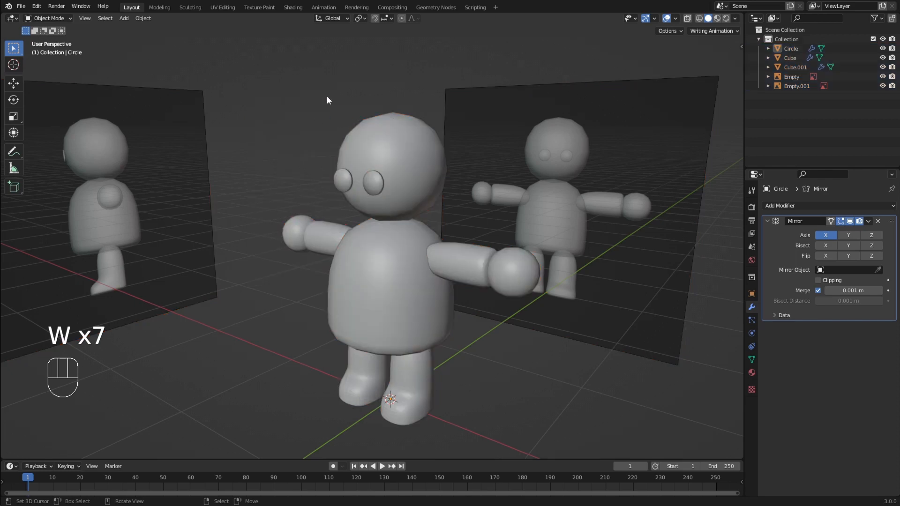
- Compare the character with the side reference in wireframe, return to solid shading, and select the arms-and-legs object
mouse_move(327, 95)
middle_mouse_down()
mouse_move(412, 126)
mouse_move(373, 127)
mouse_move(451, 166)
mouse_move(556, 182)
mouse_move(443, 179)
mouse_move(418, 149)
mouse_move(419, 213)
mouse_move(411, 215)
mouse_move(466, 238)
middle_mouse_up()
key("KP_3")
key("z")
scroll(388, 222, "up", 3)
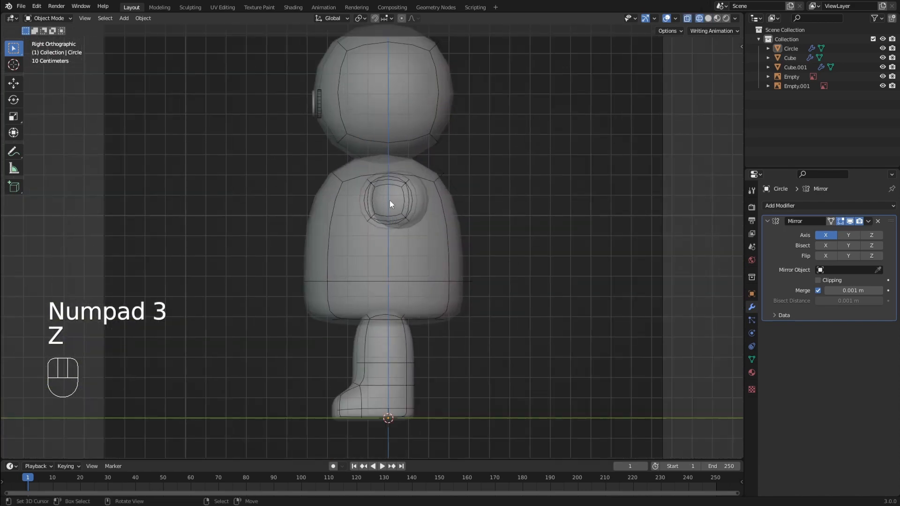
key("z")
left_click(393, 200)
middle_click_drag(393, 200, 447, 230)
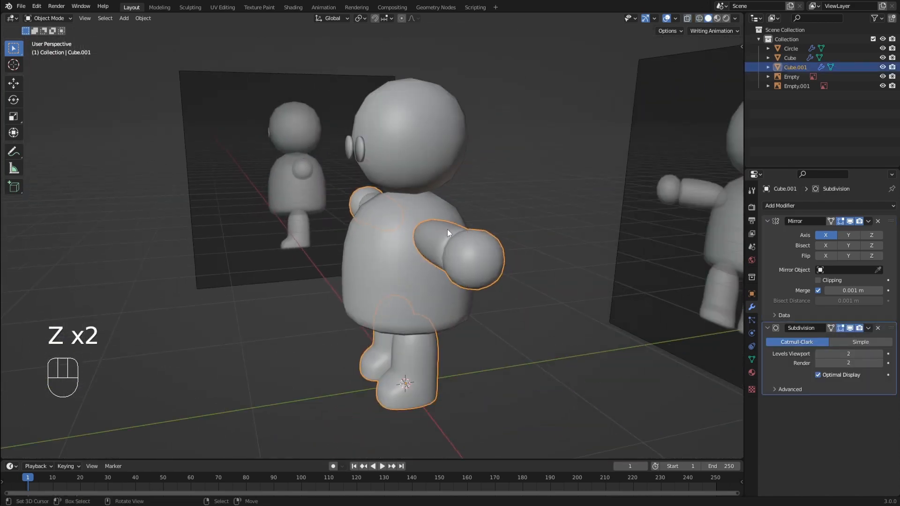
- Select the linked arm and hand faces in Edit Mode and move them about 0.077 m along Y
key("Tab")
key("k")
key("l")
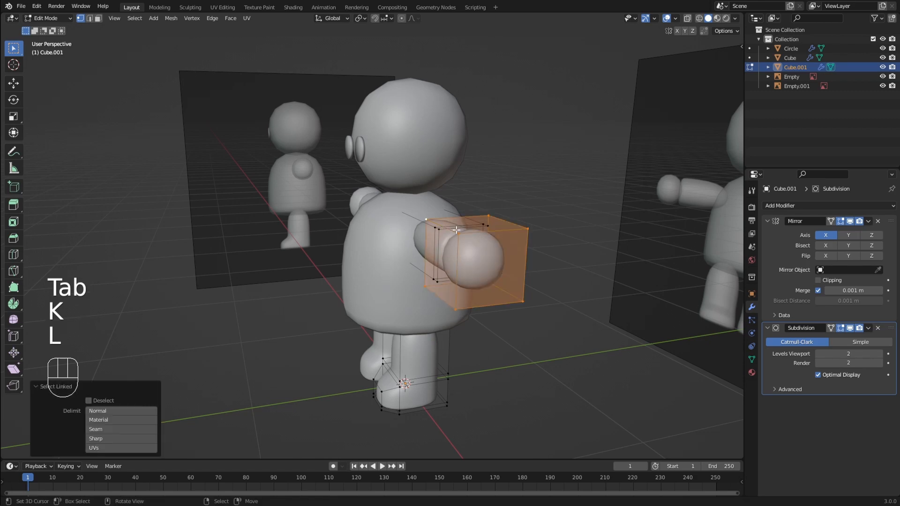
key("3")
key("l")
middle_click_drag(409, 225, 503, 248)
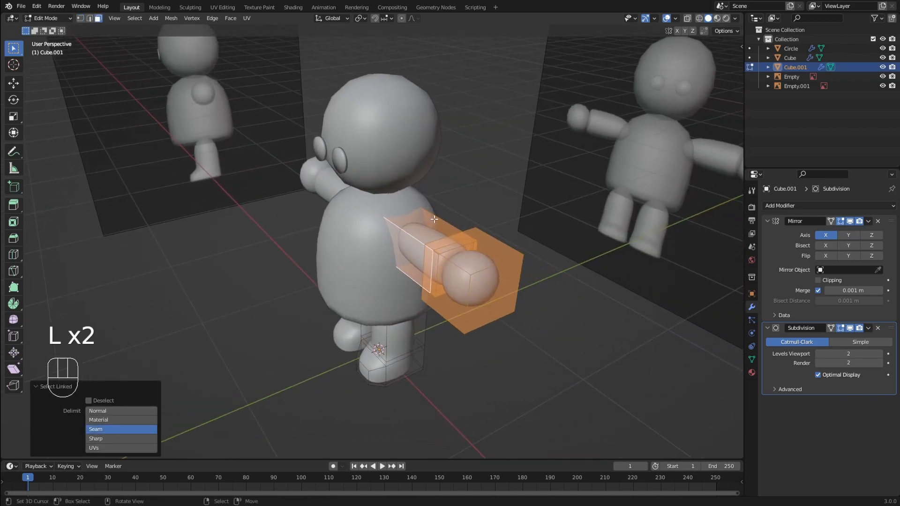
right_click(482, 218)
key("l")
key("l")
key("g")
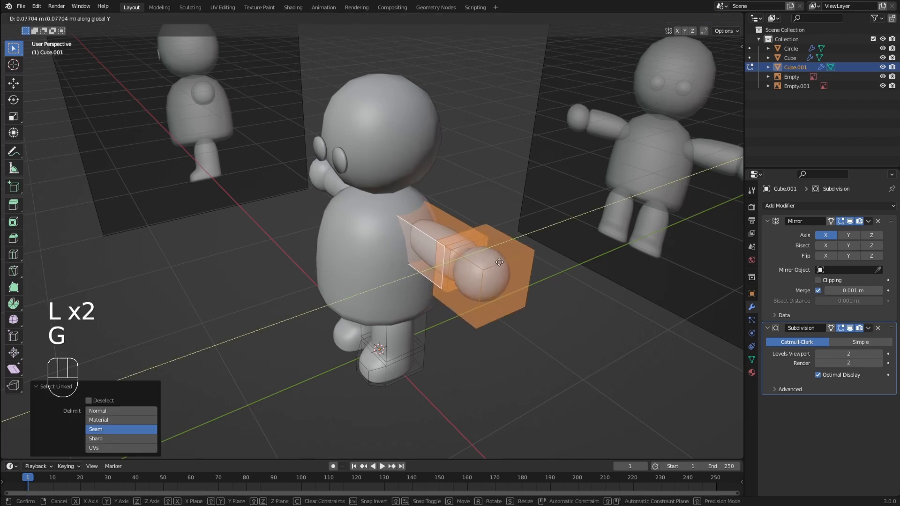
left_click(499, 262)
- Fine-tune the arm and hand position against the side reference in wireframe, then return to solid shading and Object Mode with nothing selected
middle_click_drag(499, 263, 543, 261)
key("KP_3")
key("z")
middle_click_drag(408, 229, 443, 248, "shift")
scroll(446, 247, "up", 3)
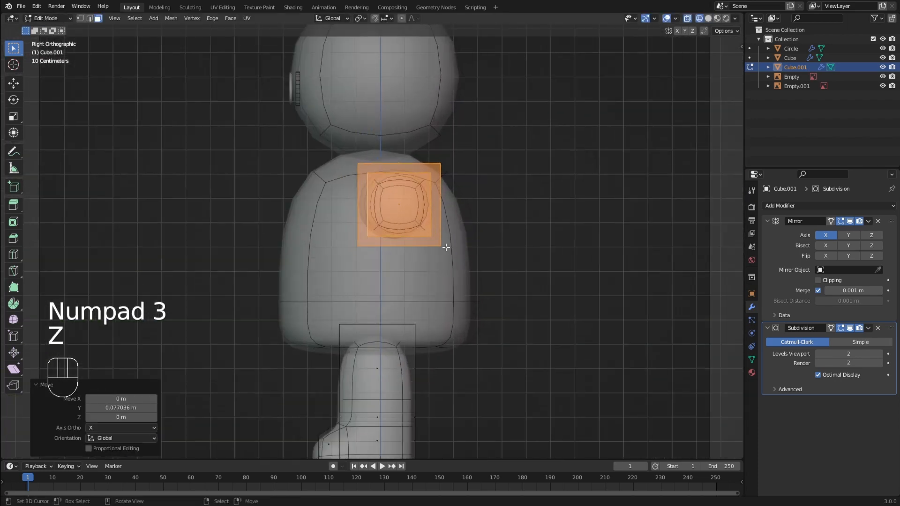
key("g")
left_click(443, 247)
key("z")
key("Tab")
mouse_move(496, 241)
middle_mouse_down()
mouse_move(530, 274)
mouse_move(566, 285)
mouse_move(545, 265)
mouse_move(507, 251)
mouse_move(502, 261)
mouse_move(514, 264)
middle_mouse_up()
left_click(566, 285)
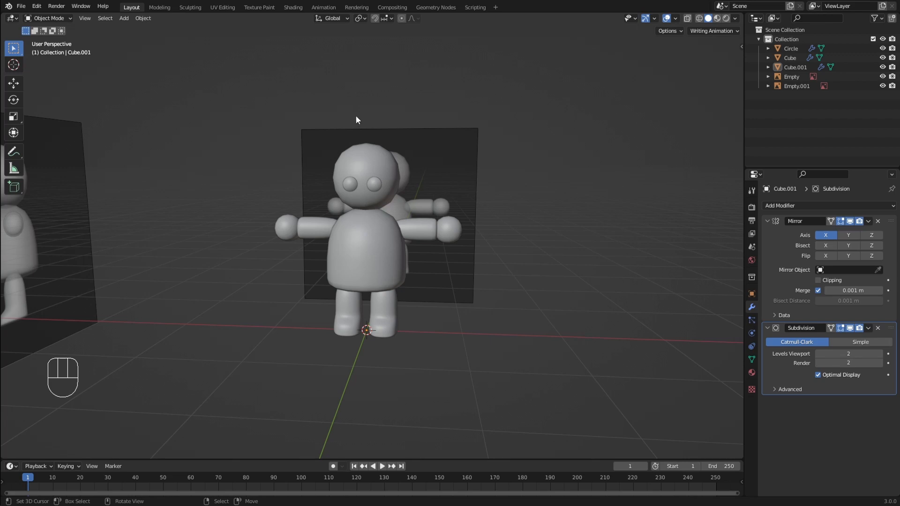
- Save the file as CuteCharacter.blend
key("ctrl+shift+s")
left_click(687, 380)
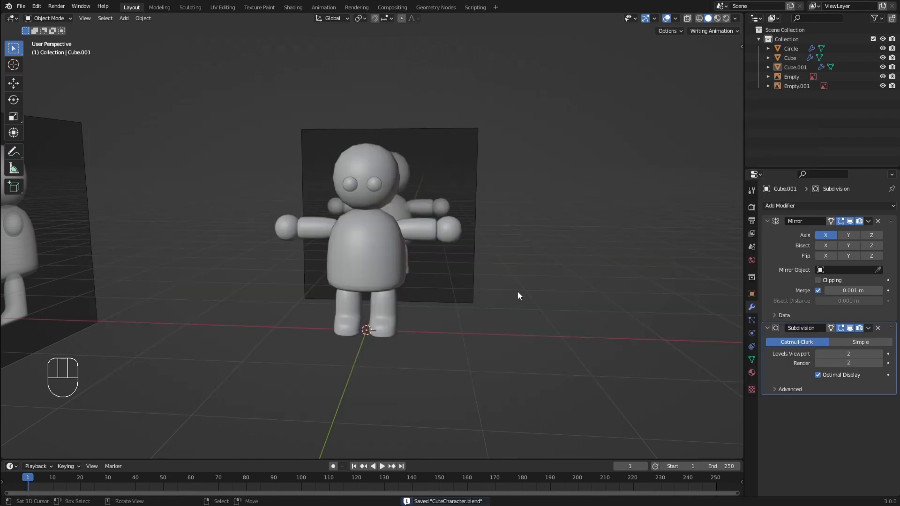
- Delete both the front and side reference images from the scene
middle_click_drag(516, 291, 431, 139)
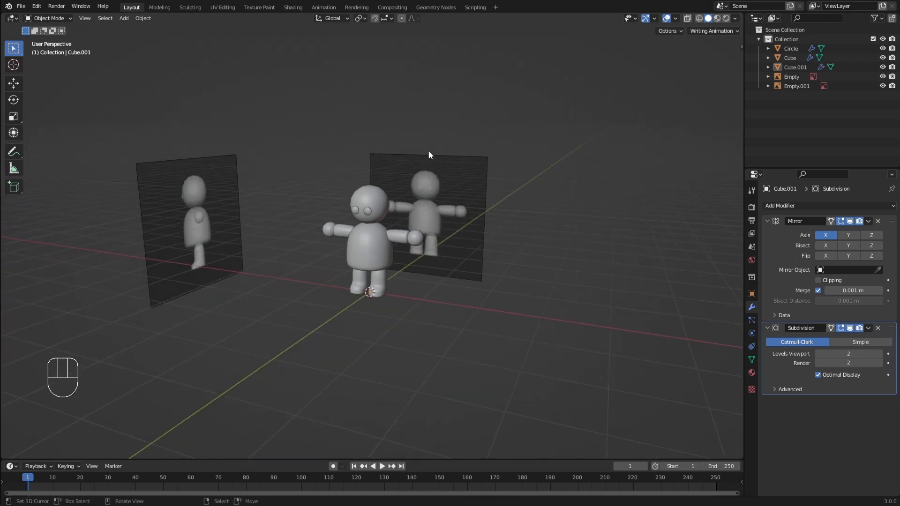
left_click(429, 162)
left_click(214, 155, "shift")
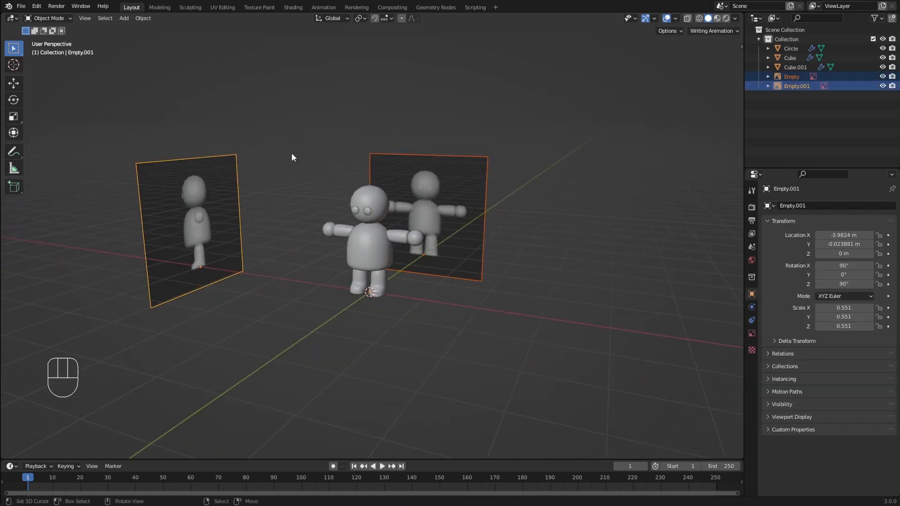
middle_click_drag(291, 155, 440, 179)
key("x")
left_click(312, 154)
scroll(432, 187, "up", 2)
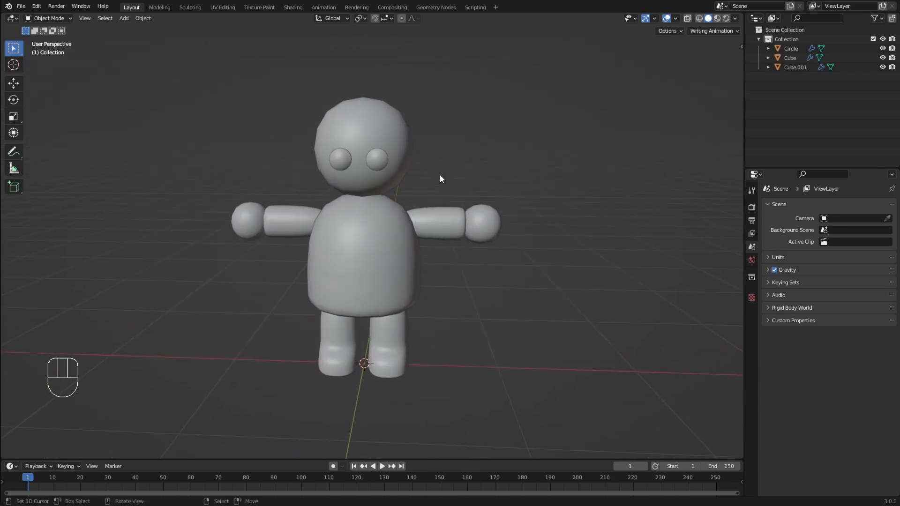
left_click(454, 218)
key("g")
right_click(378, 148)
left_click(378, 148)
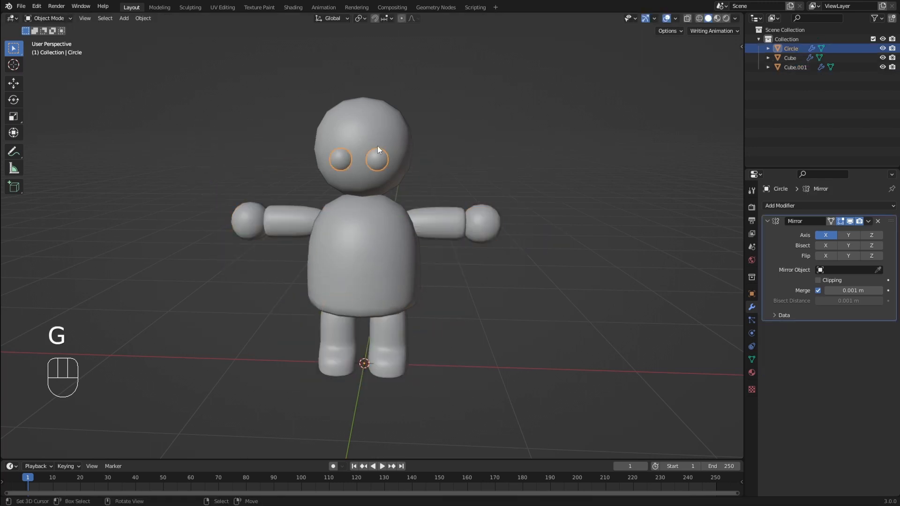
key("g")
right_click(414, 136)
right_click(397, 124)
key("g")
right_click(381, 158)
key("g")
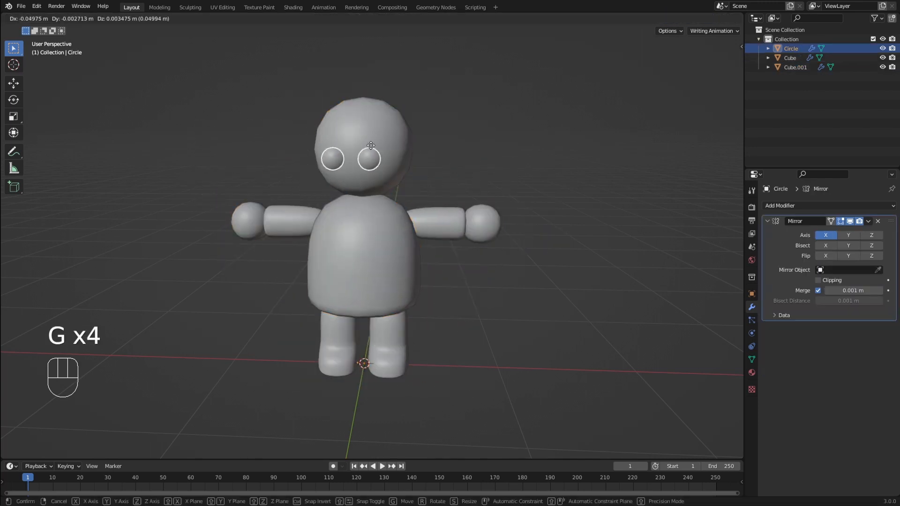
right_click(381, 152)
right_click(432, 214)
key("g")
right_click(424, 199)
right_click(389, 235)
key("g")
right_click(395, 213)
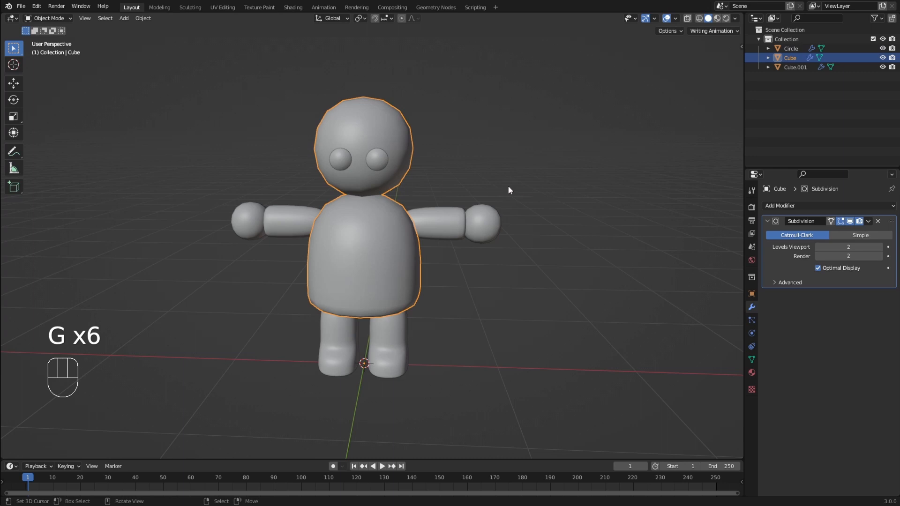
right_click(448, 218)
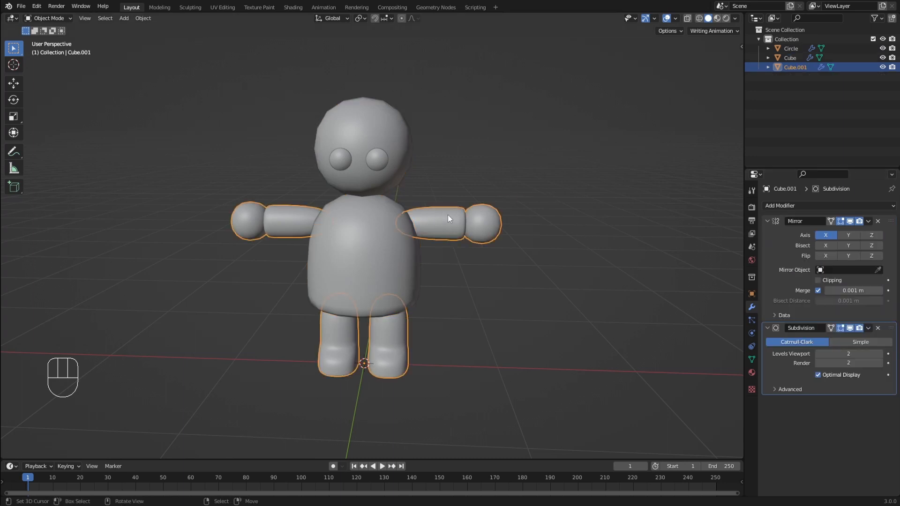
right_click(383, 262)
- Select the eyes and apply their Mirror modifier
right_click(377, 155)
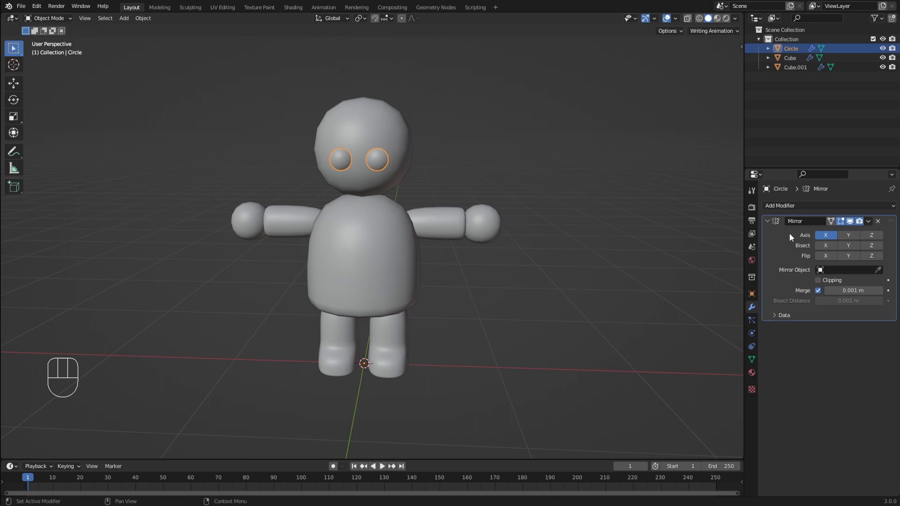
left_click(870, 221)
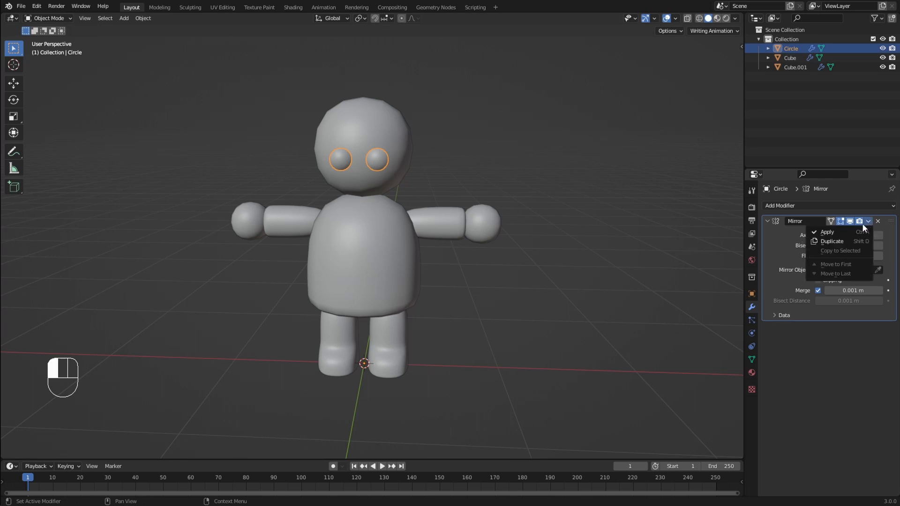
left_click(832, 232)
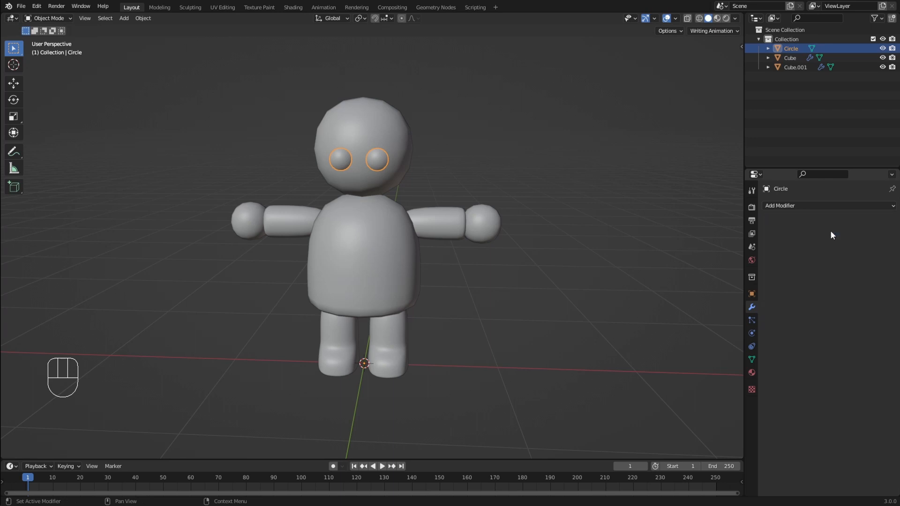
key("ctrl+z")
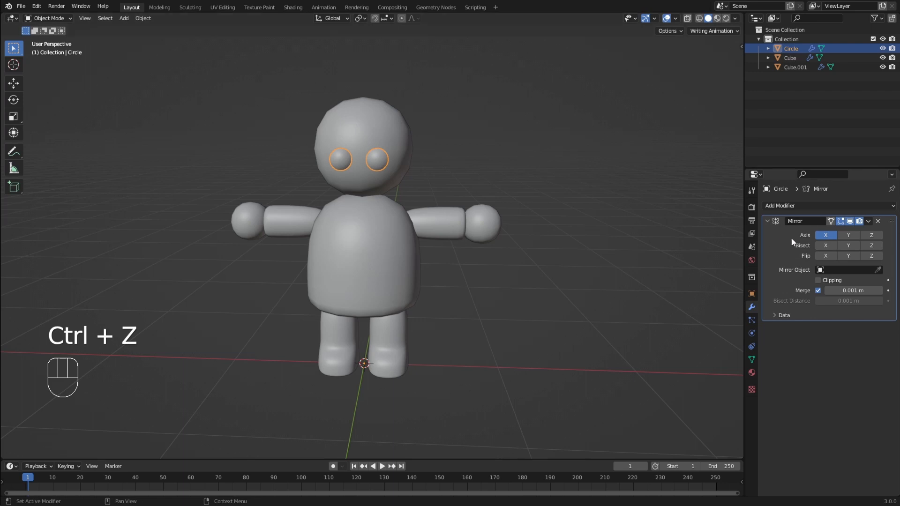
key("ctrl+a")
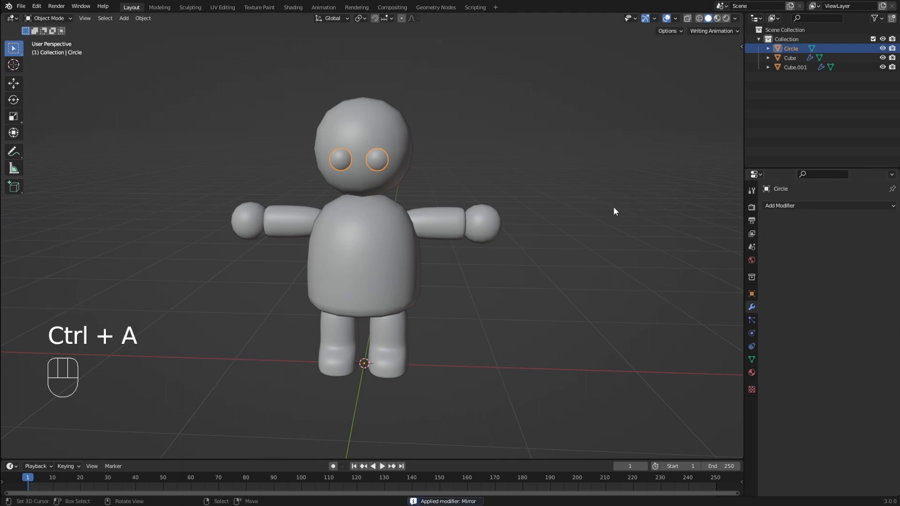
- Inspect the eye mesh in Edit Mode by selecting each eye as a linked piece and test-moving it, then return to Object Mode
key("Tab")
middle_click_drag(391, 179, 396, 186, "shift")
key("g")
right_click(396, 187)
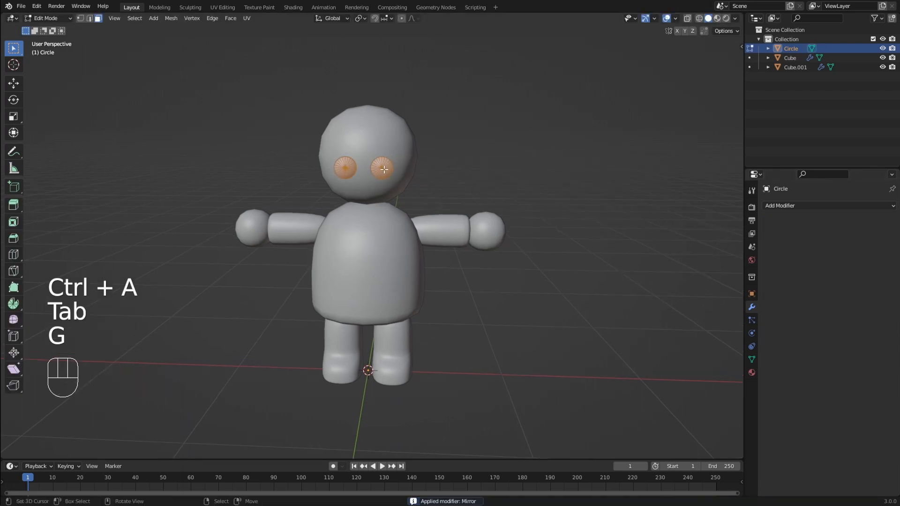
right_click(396, 185)
key("l")
key("g")
right_click(445, 165)
right_click(443, 165)
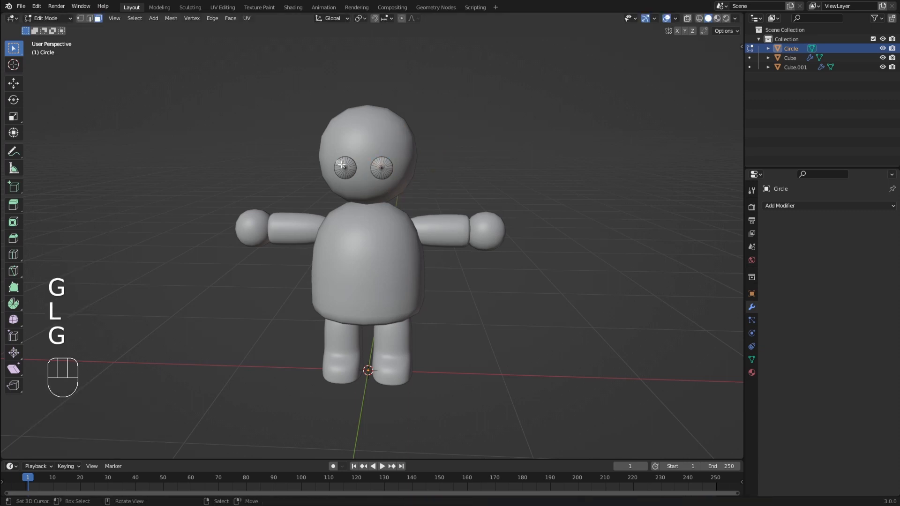
key("l")
key("g")
right_click(338, 124)
key("Tab")
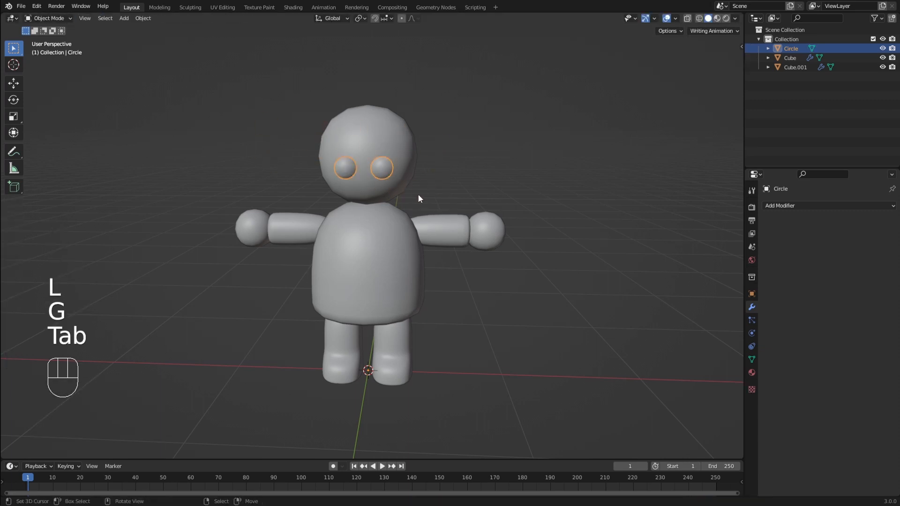
- Apply the Mirror and Subdivision modifiers on the arms and legs, and the Subdivision modifier on the head and body
left_click(440, 217)
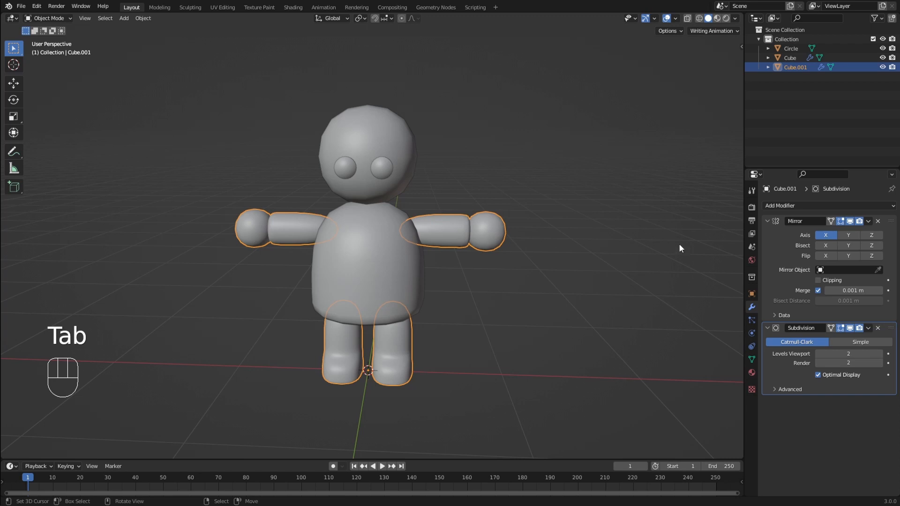
left_click(783, 248)
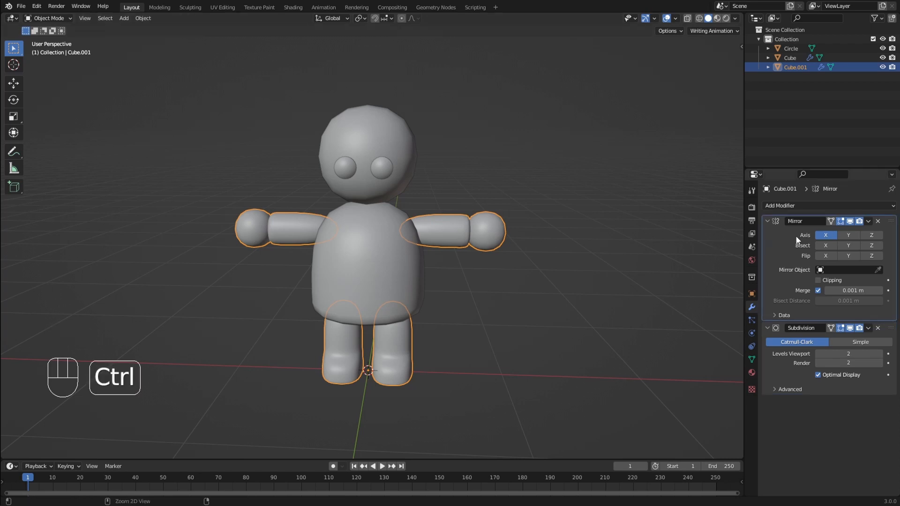
key("ctrl+a")
key("ctrl+a")
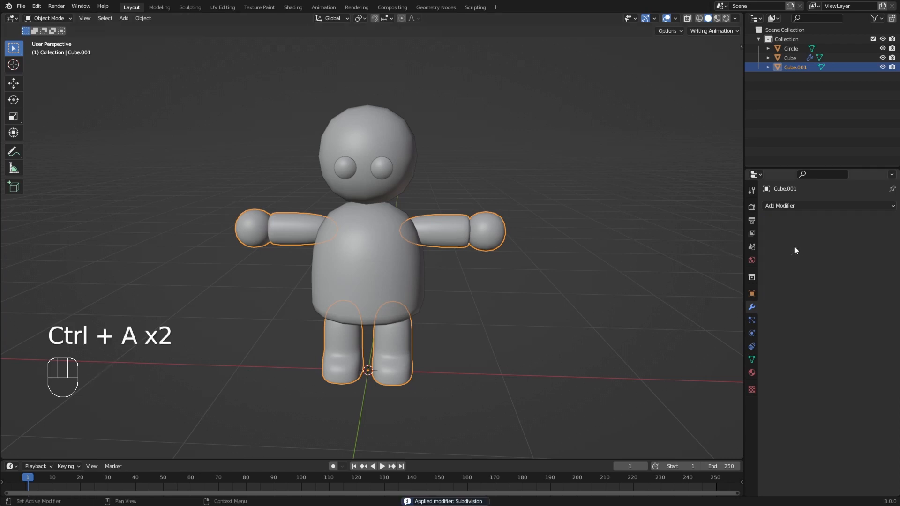
left_click(415, 252)
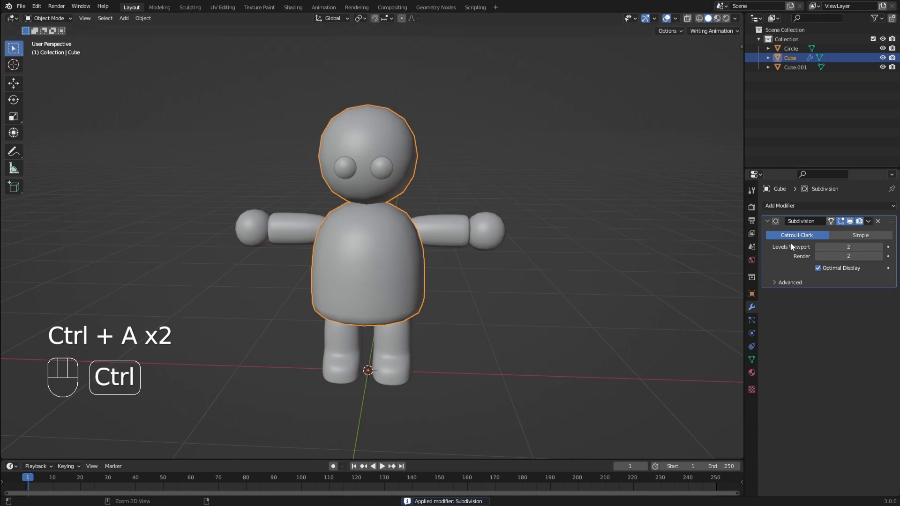
key("ctrl+a")
- Examine the applied meshes of the head and body, limbs and eyes in Edit Mode, then deselect everything in Object Mode
middle_click_drag(483, 243, 459, 235)
key("Tab")
key("Tab")
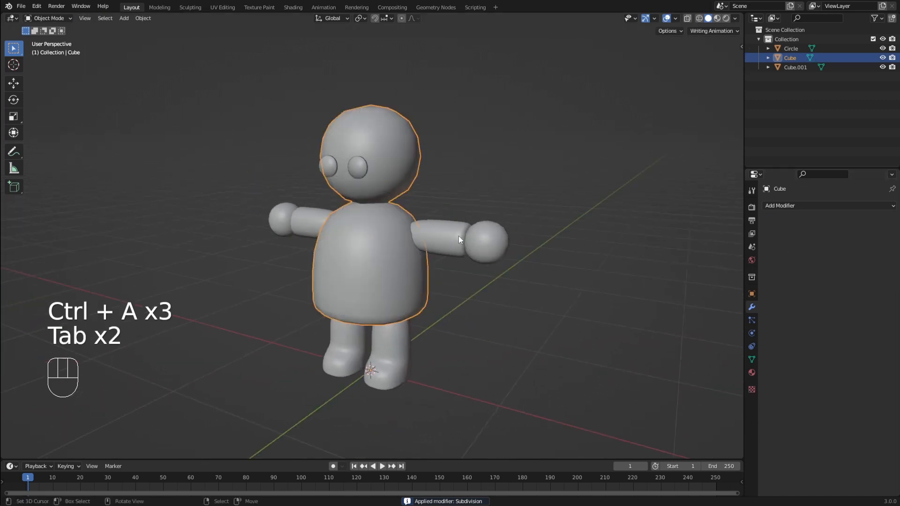
left_click(459, 235)
key("Tab")
key("Tab")
left_click(390, 153)
key("Tab")
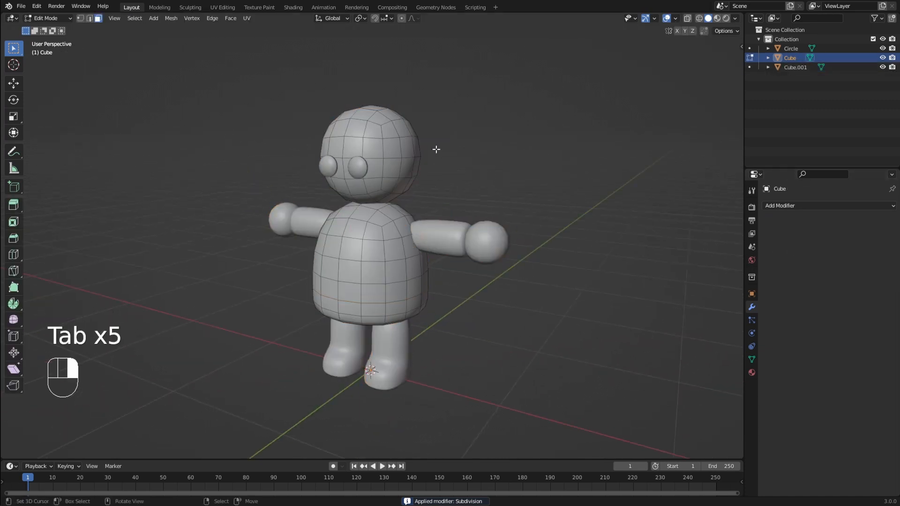
key("Tab")
left_click(351, 165)
key("Tab")
key("Tab")
left_click(454, 175)
middle_click_drag(454, 176, 456, 190)
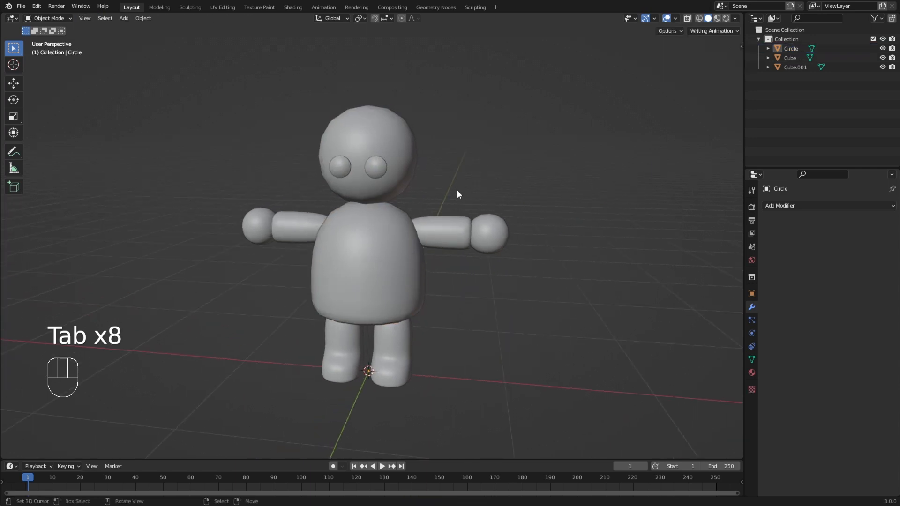
- Select all the character parts and join them into a single object
scroll(424, 199, "down", 3)
key("a")
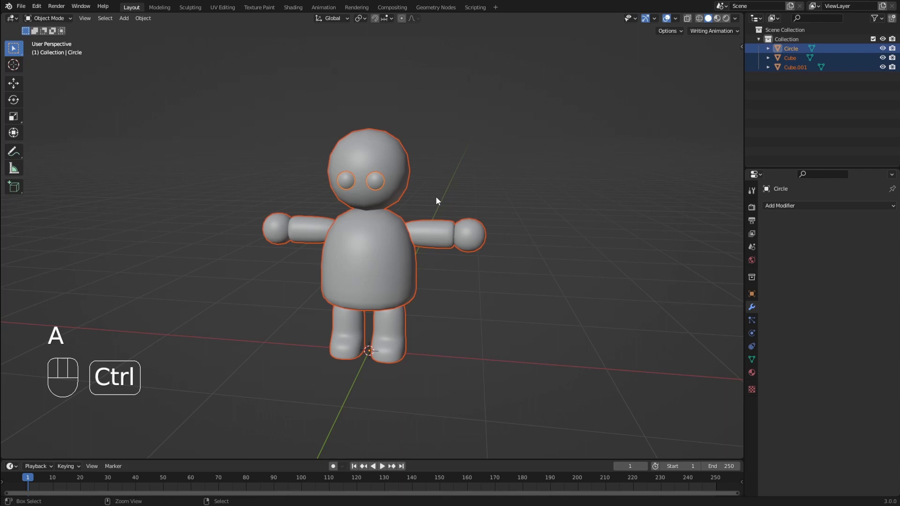
key("ctrl+j")
- Inspect the joined character by test-moving it and selecting its linked body parts one by one in Edit Mode, then return to Object Mode
key("Tab")
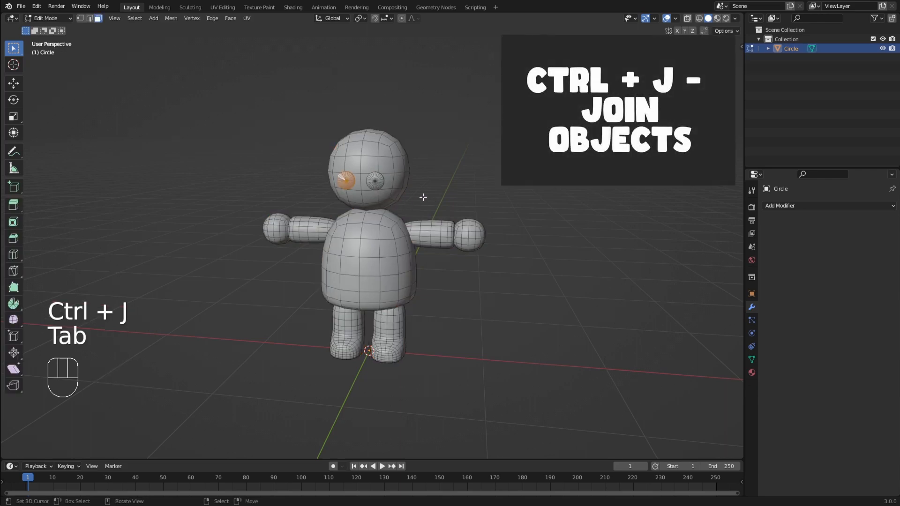
key("Tab")
key("g")
right_click(398, 219)
key("Tab")
key("l")
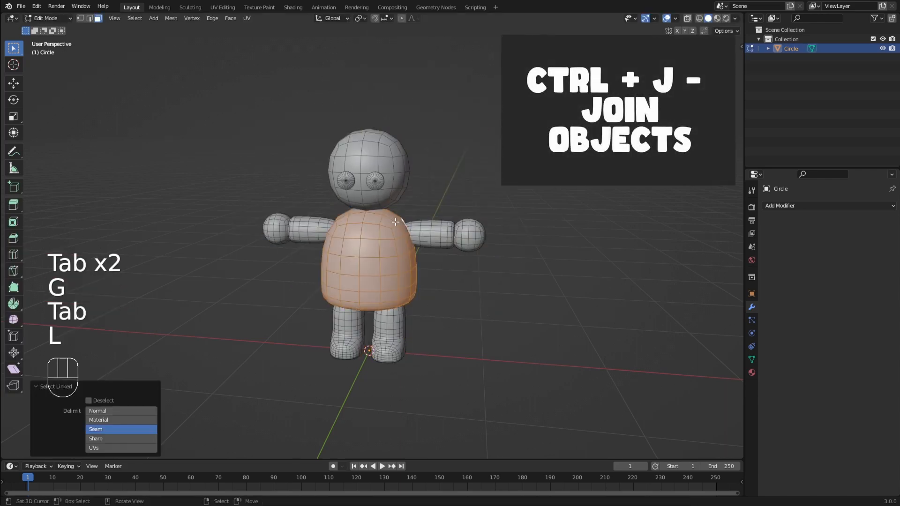
key("l")
key("l")
key("l")
key("l")
key("l")
key("l")
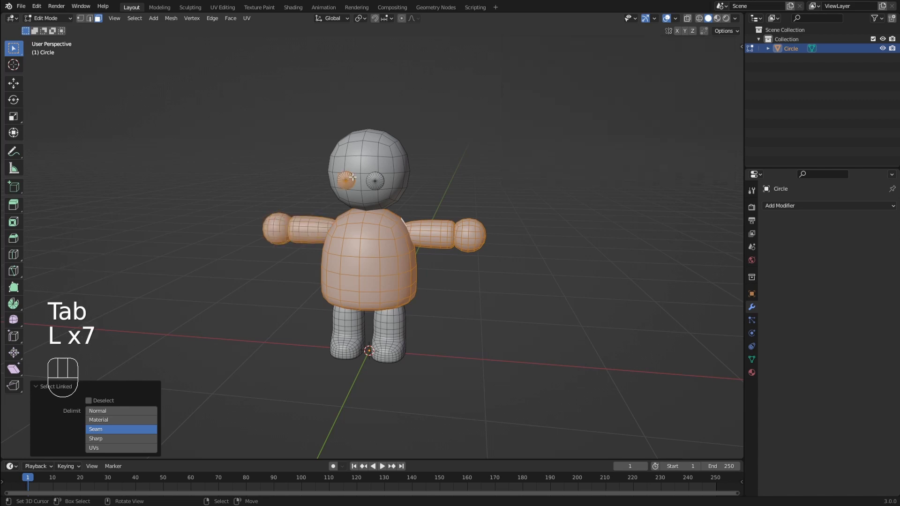
key("l")
key("l")
key("l")
key("l")
key("l")
key("l")
key("l")
key("l")
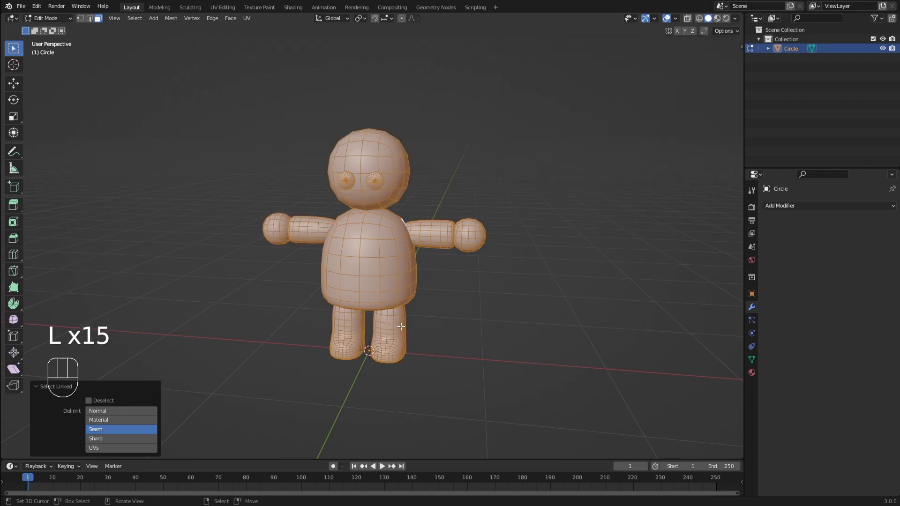
key("Tab")
- Rename the joined character object to mesh_character and save the file
key("ctrl+s")
double_click(792, 49)
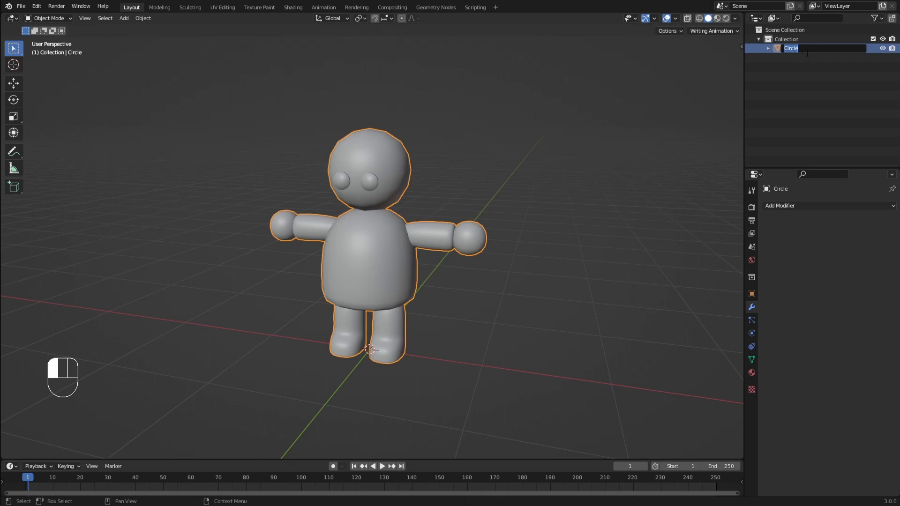
type("mesh_character")
key("Return")
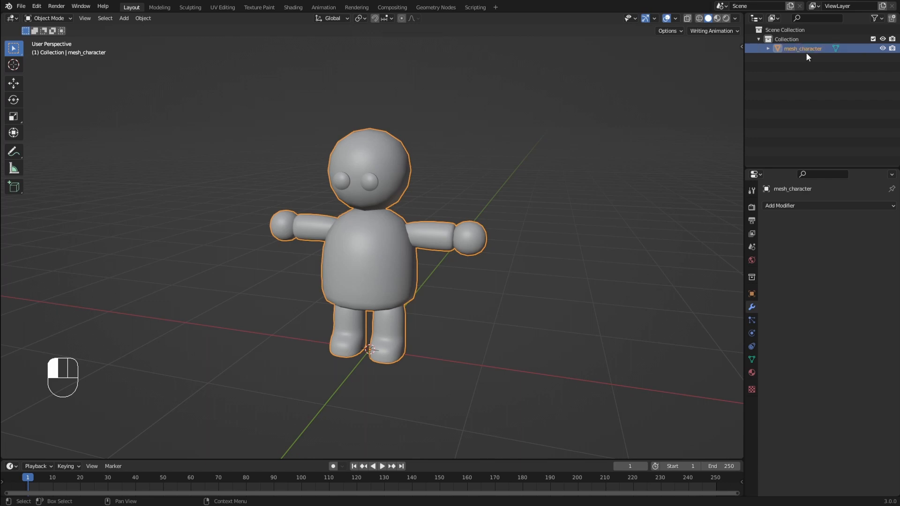
middle_click_drag(505, 137, 558, 137)
key("ctrl+s")
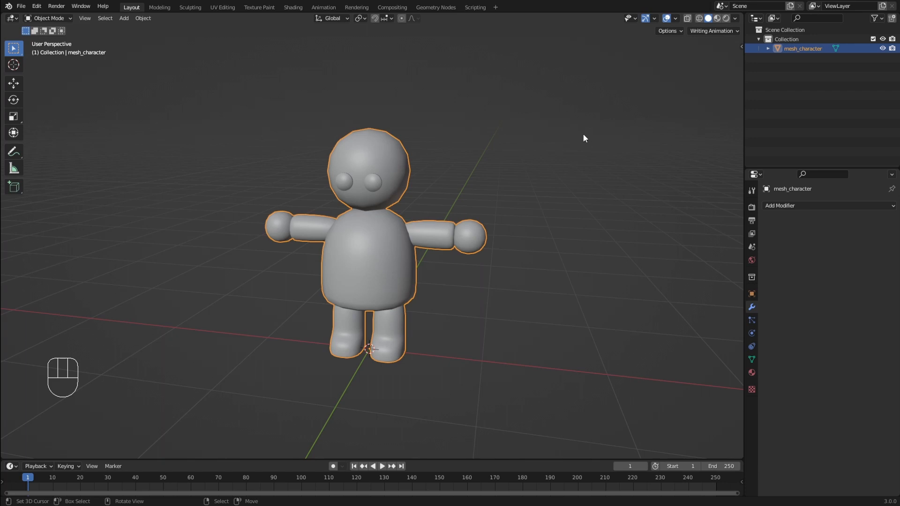
- Create a new material on the character and name it m_character
left_click(752, 373)
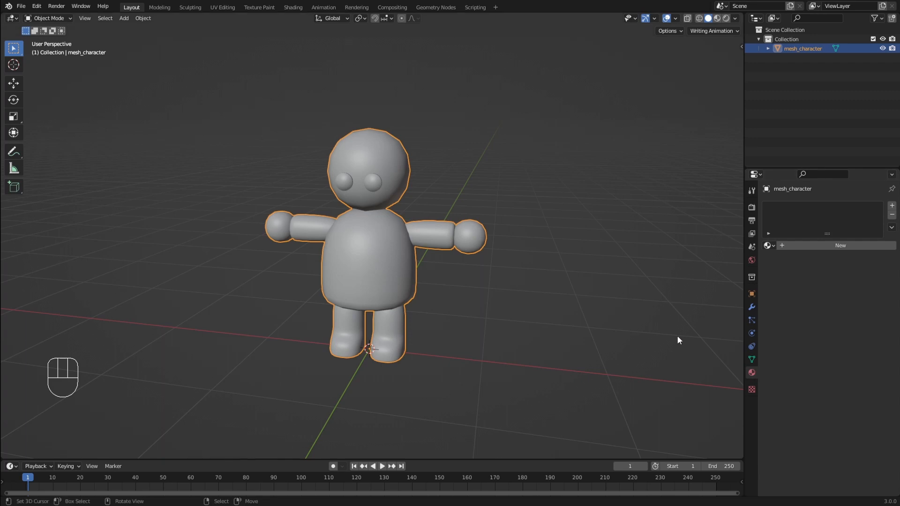
left_click(798, 247)
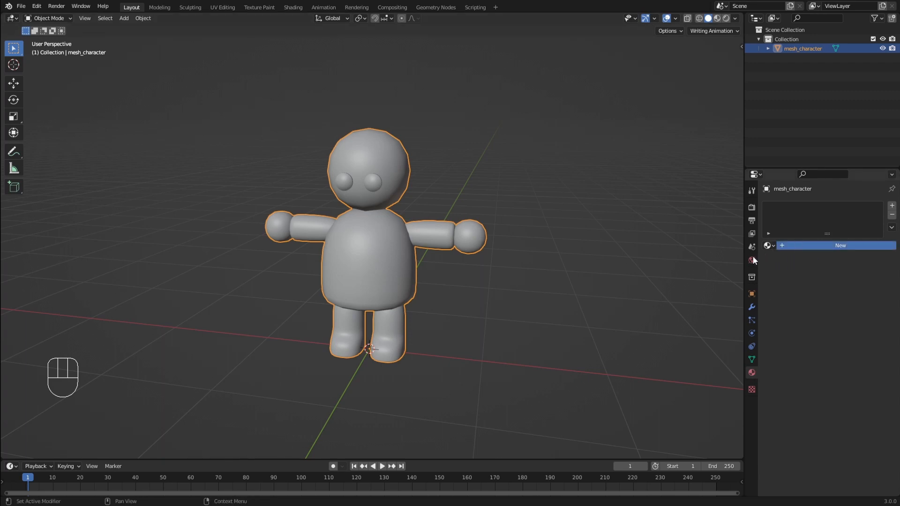
left_click(808, 247)
left_click(808, 246)
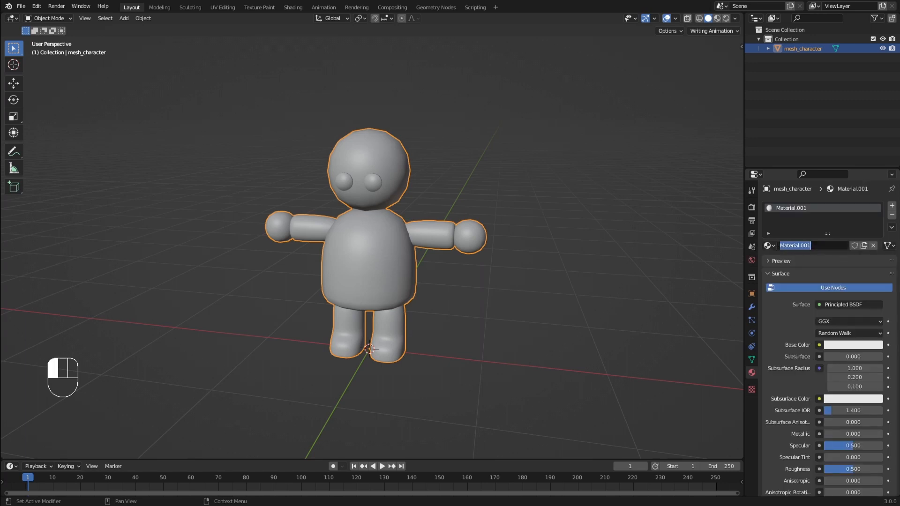
type("m_character")
key("Return")
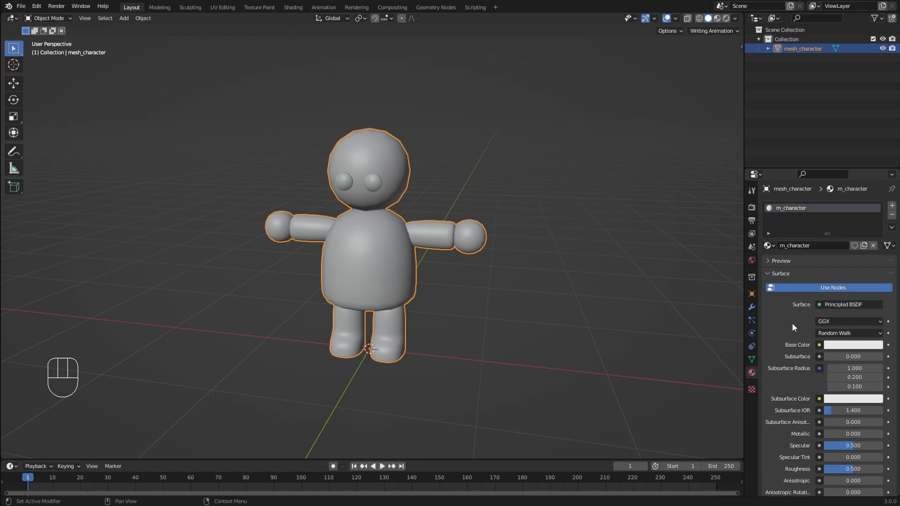
- Set the base color of the m_character material to pure white
scroll(793, 328, "down", 1)
scroll(793, 328, "down", 1)
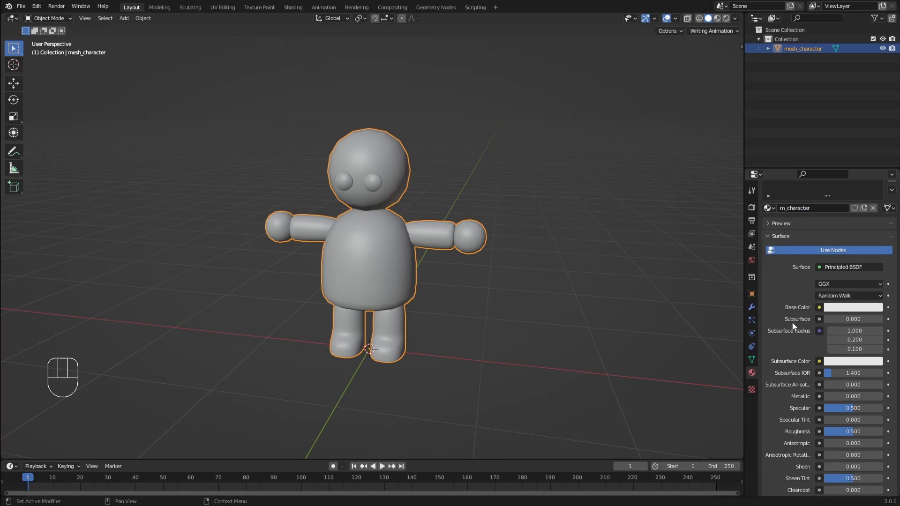
left_click(849, 309)
left_click_drag(831, 191, 776, 159)
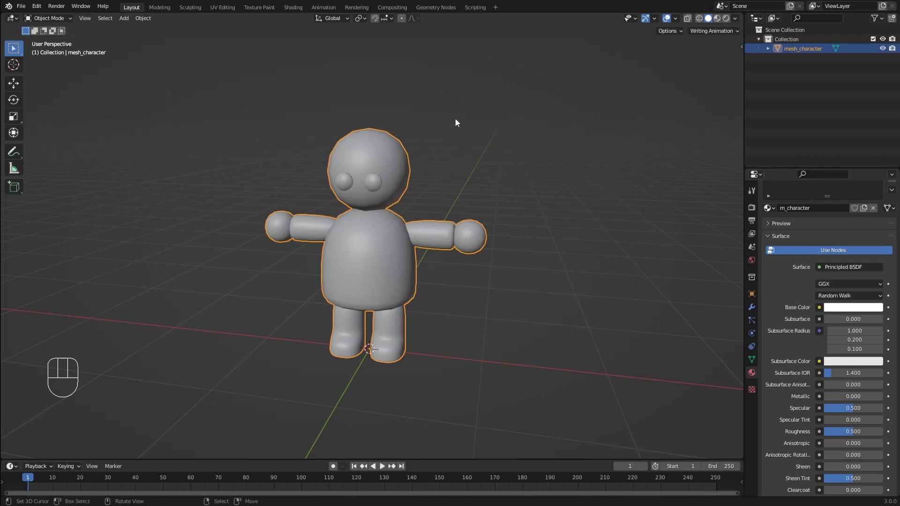
- Switch the viewport shading to Material Preview
key("z")
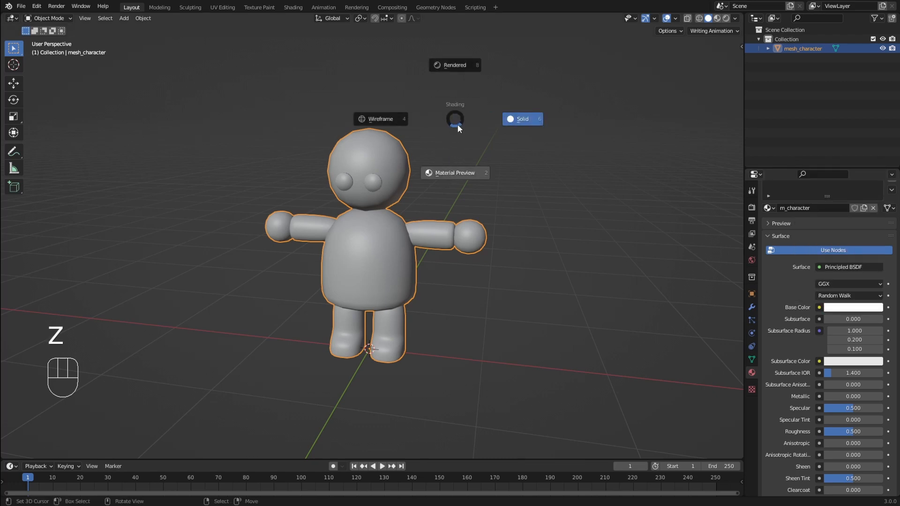
key("z")
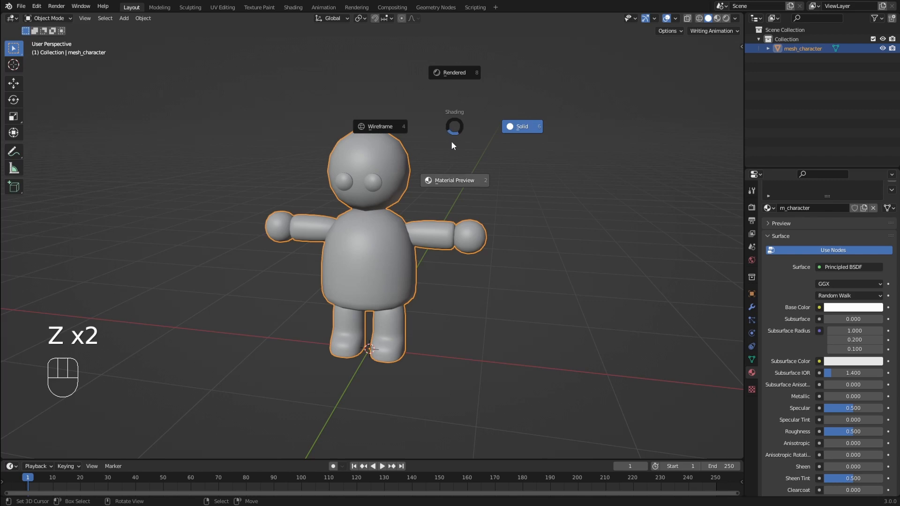
left_click(448, 197)
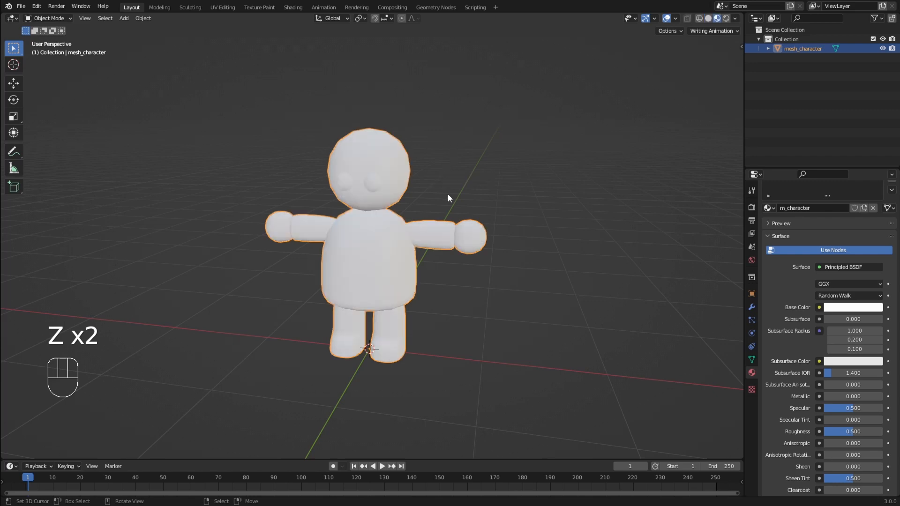
- Change the m_character base color to a skin tone with hue 0.057, saturation 0.500 and value 0.448
left_click(853, 307)
mouse_move(805, 182)
left_mouse_down()
mouse_move(830, 184)
mouse_move(801, 190)
mouse_move(823, 186)
left_mouse_up()
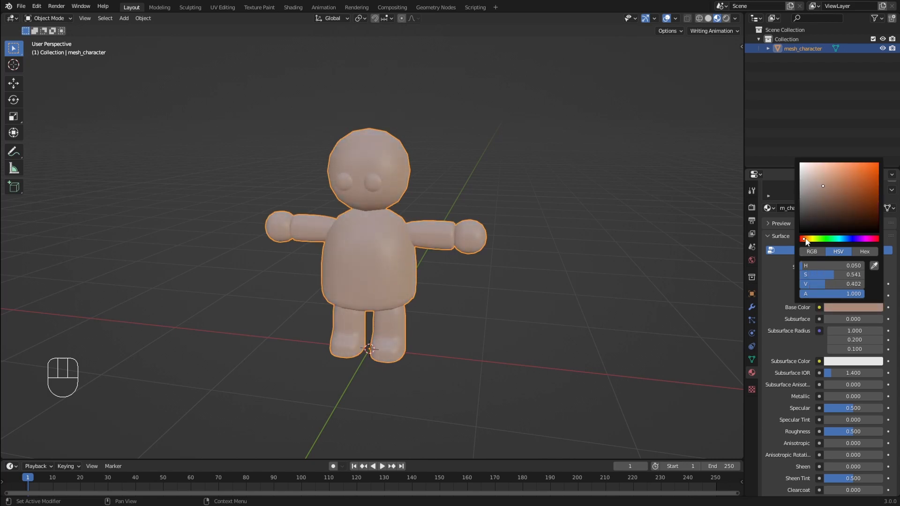
left_click_drag(804, 238, 804, 239)
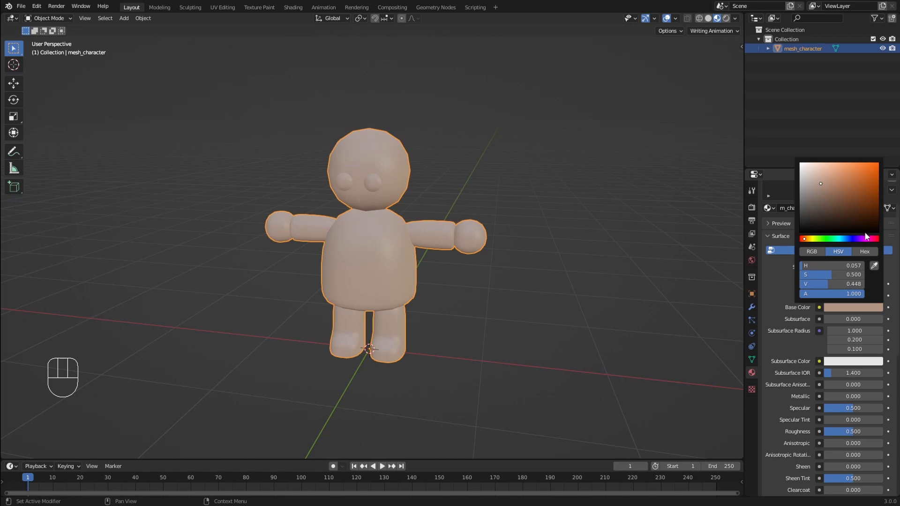
left_click(865, 251)
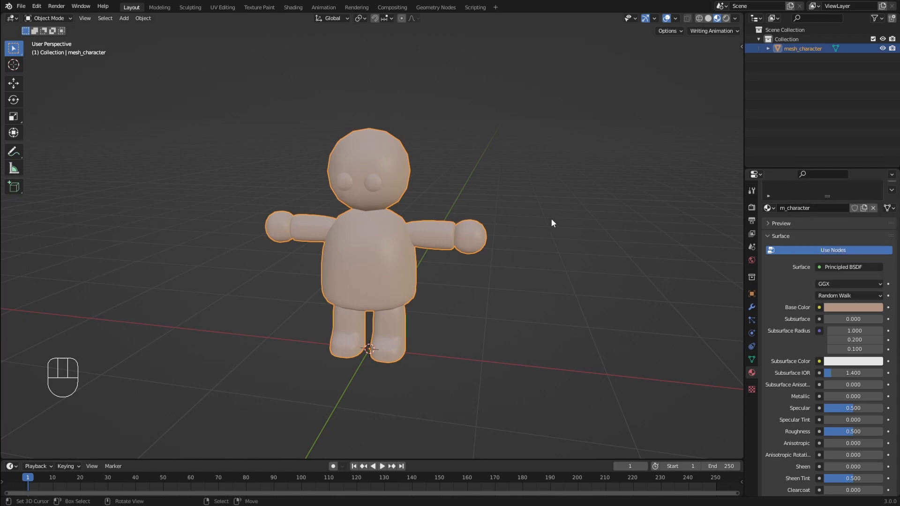
- Set the m_character material's Specular to 0 and its Roughness to 1
middle_click_drag(550, 218, 577, 210)
scroll(806, 364, "down", 3)
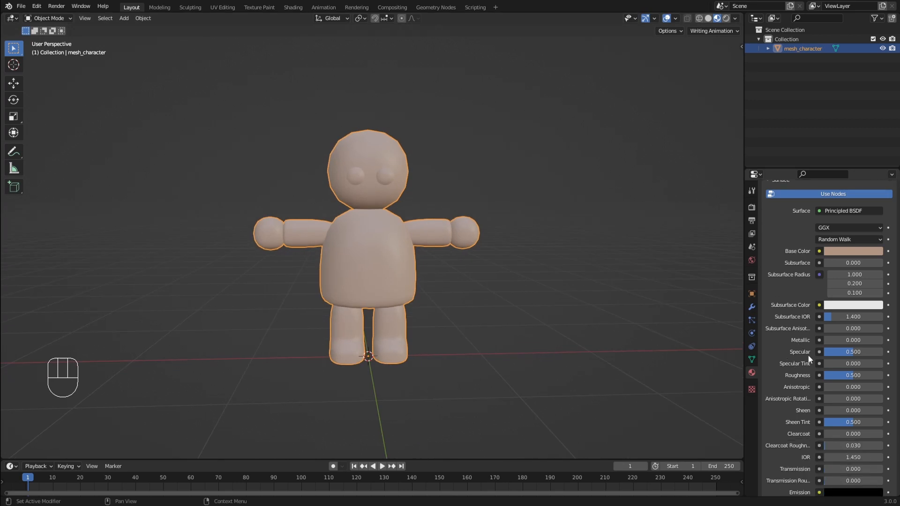
mouse_move(856, 352)
left_mouse_down()
mouse_move(826, 352)
mouse_move(877, 352)
mouse_move(784, 342)
left_mouse_up()
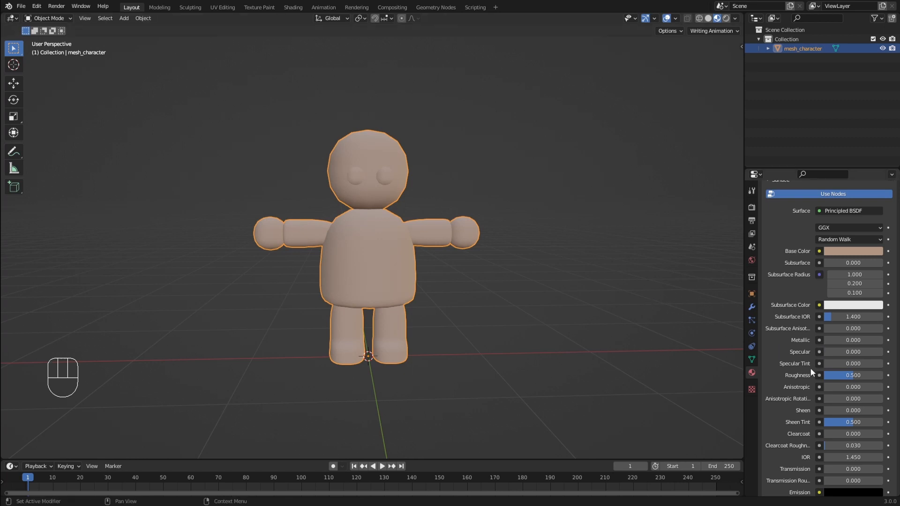
left_click_drag(849, 376, 886, 375)
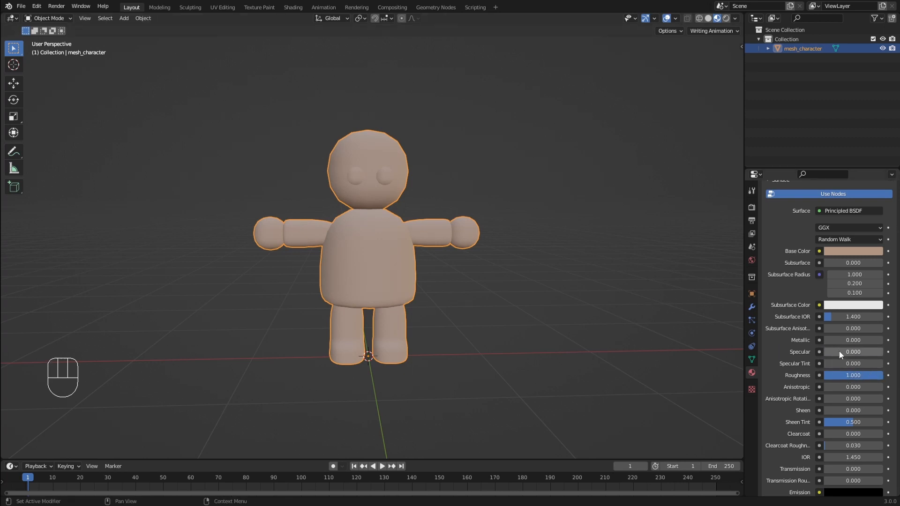
- Try a Specular value of 1 on the m_character material, then set it back to 0
left_click_drag(842, 352, 883, 352)
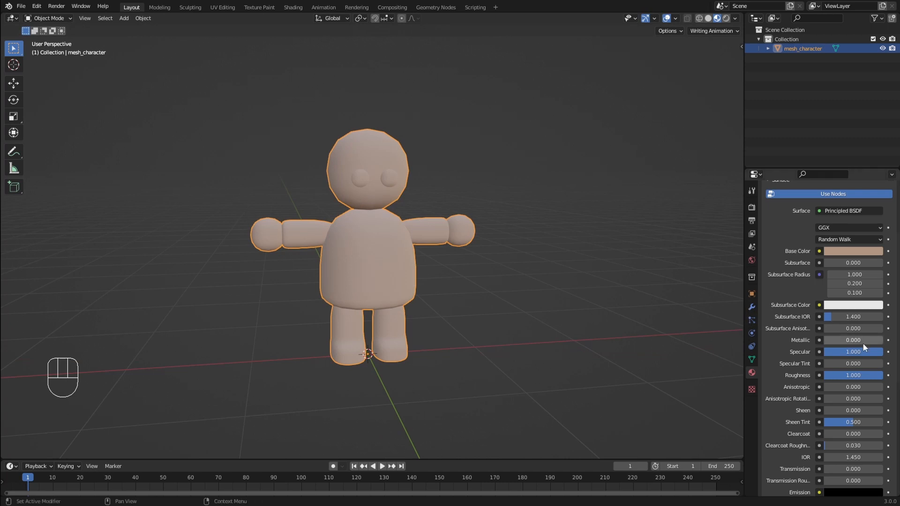
scroll(859, 359, "down", 1)
left_click(844, 334)
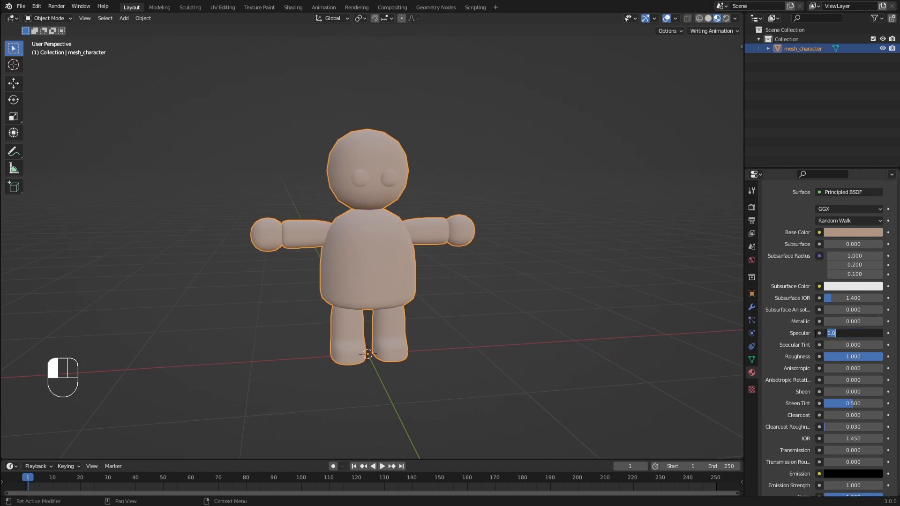
type("0")
key("Return")
scroll(864, 371, "up", 1)
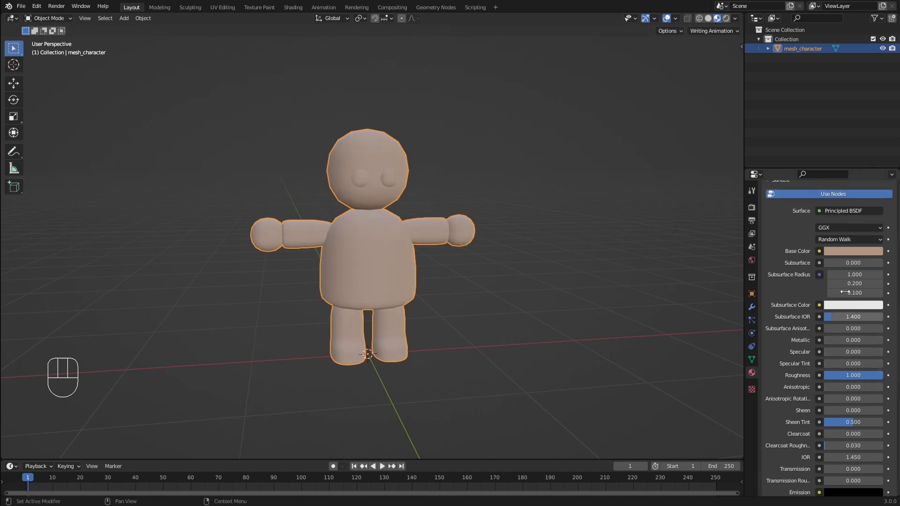
- Lighten the base color of the m_character material to hex C39E87
left_click(846, 252)
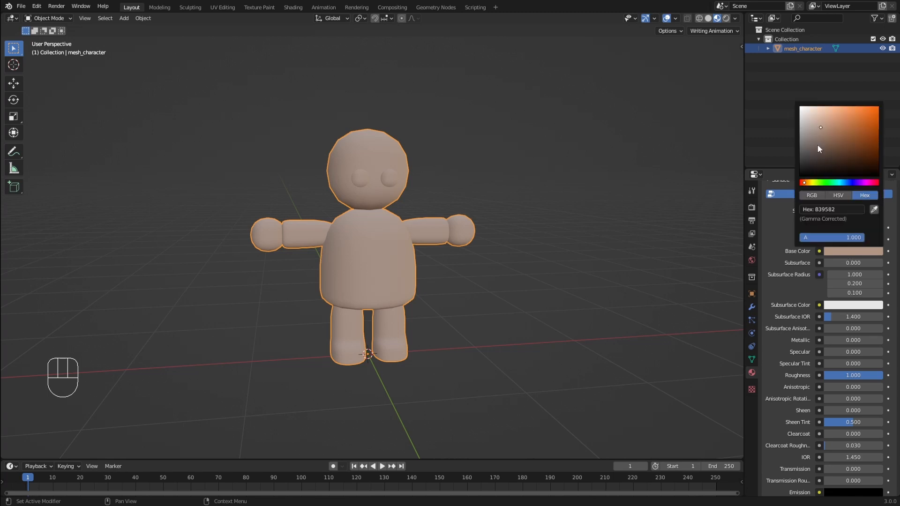
left_click_drag(821, 128, 824, 123)
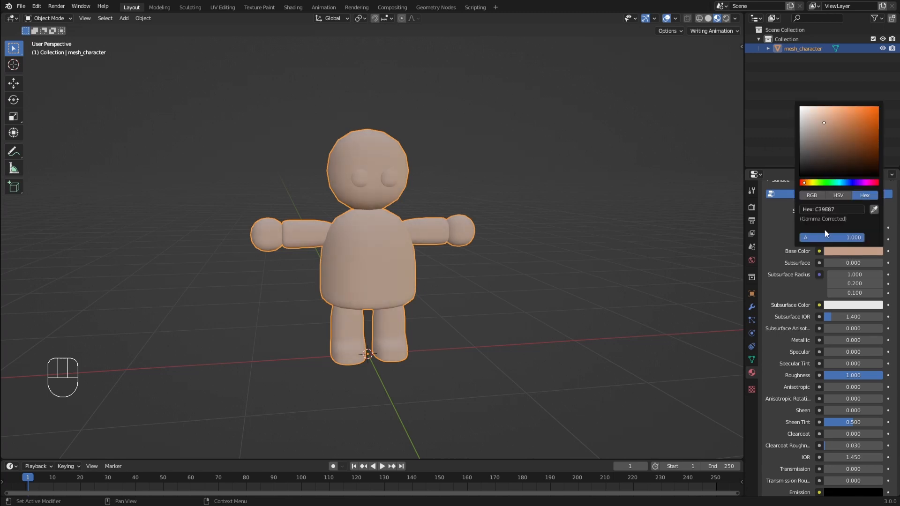
right_click(566, 198)
middle_click_drag(567, 198, 537, 202)
scroll(827, 288, "up", 5)
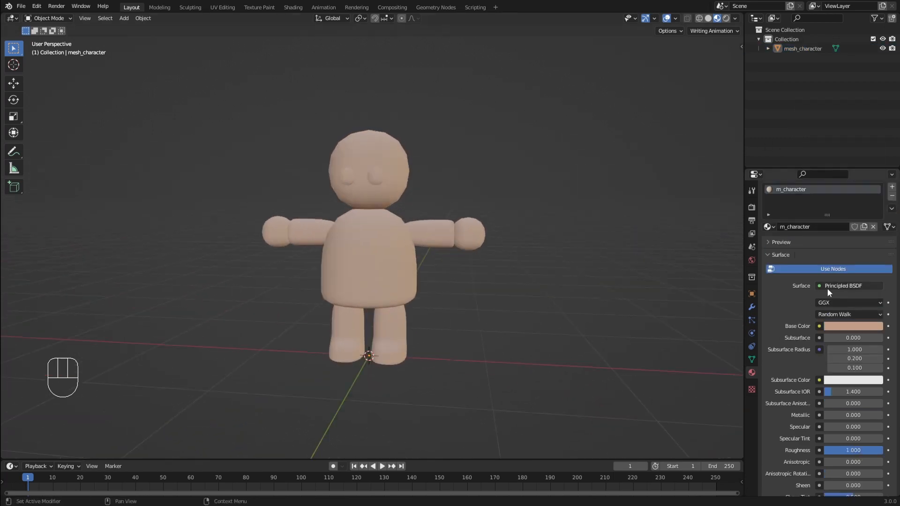
middle_click_drag(387, 184, 392, 202, "shift")
scroll(392, 201, "up", 2)
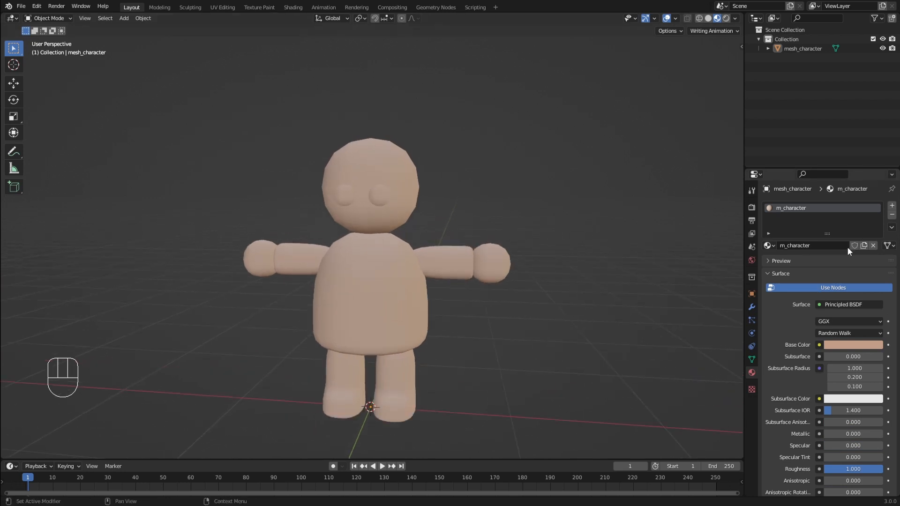
- Add a second material slot to the character with a new material named m_eyes
left_click(892, 208)
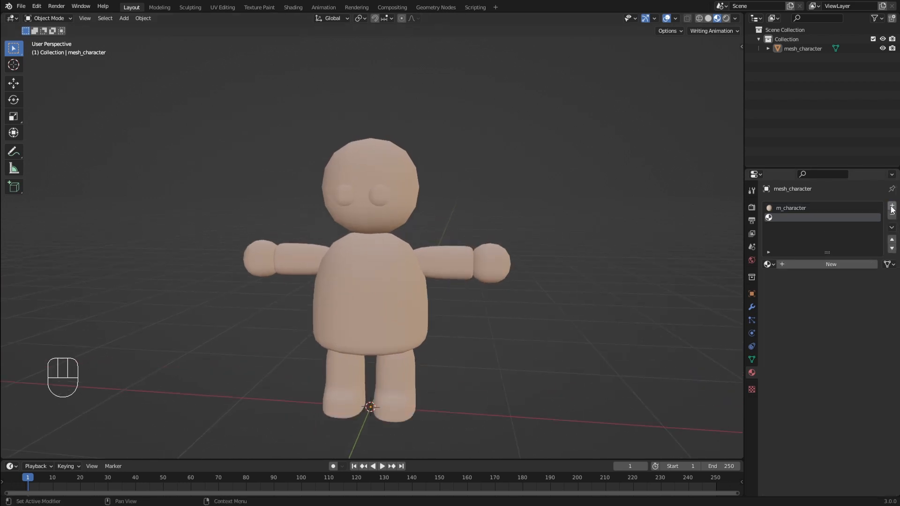
left_click(819, 264)
left_click(819, 265)
type("m_eyes")
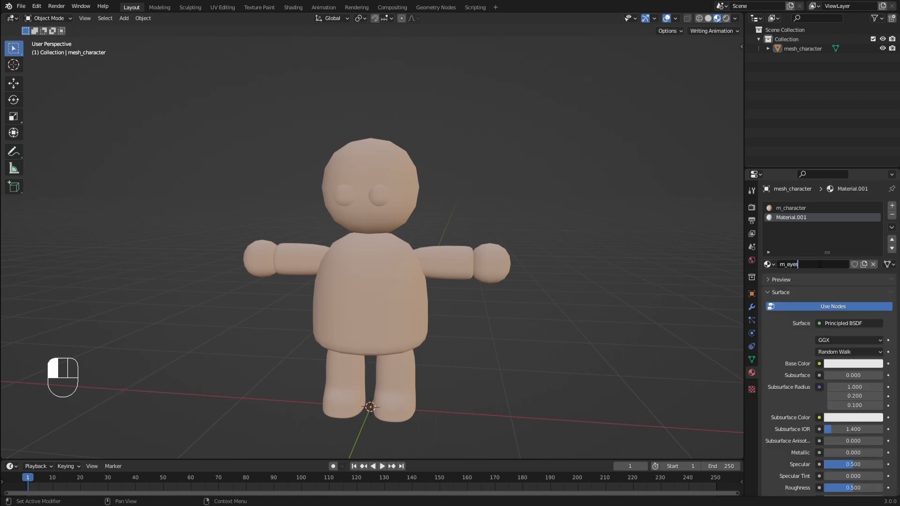
key("Return")
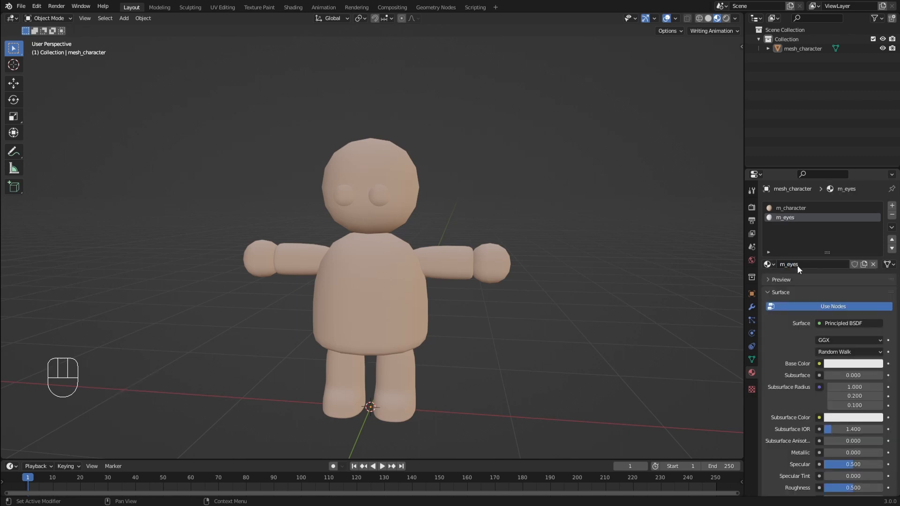
- Set the m_eyes base color to near-black, hex 1D1D1D
left_click(843, 363)
left_click(821, 258)
left_click_drag(820, 258, 800, 280)
scroll(363, 203, "up", 1)
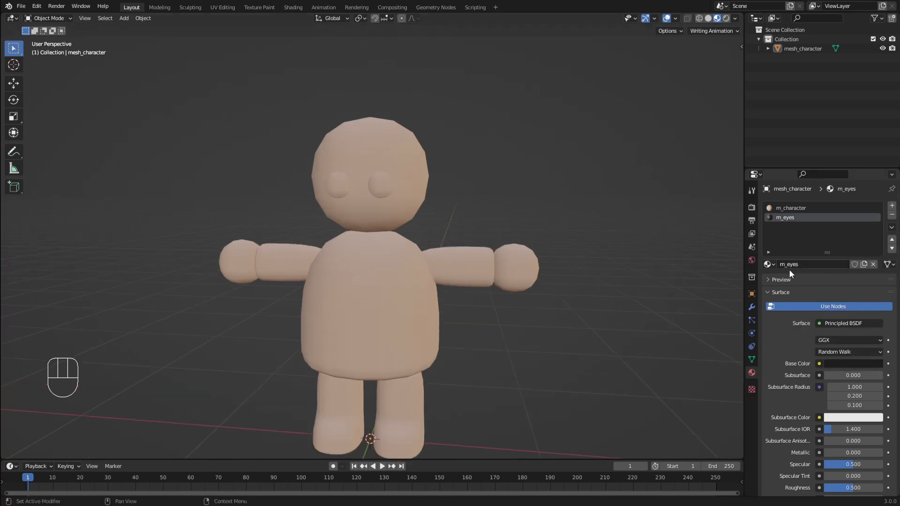
- Select the linked faces of both eyes in Edit Mode, assign m_eyes to them, and return to Object Mode
left_click(422, 171)
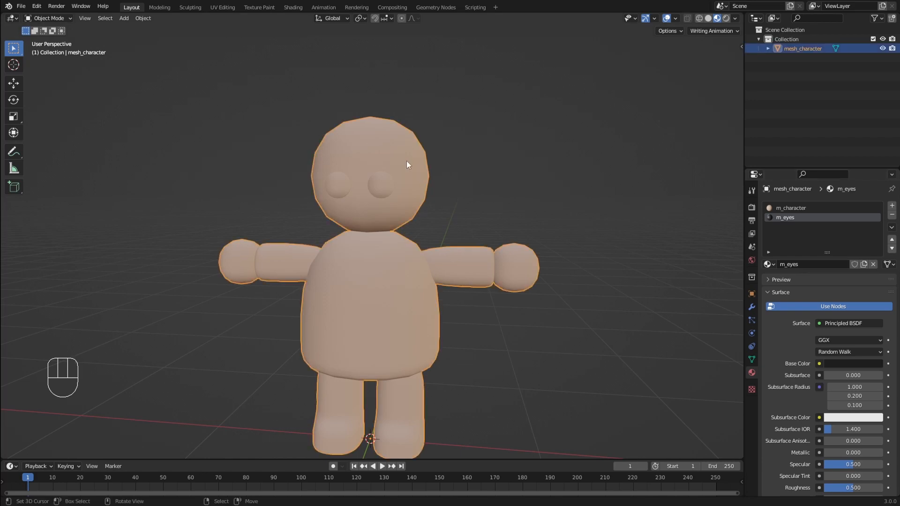
key("Tab")
left_click(388, 184)
key("l")
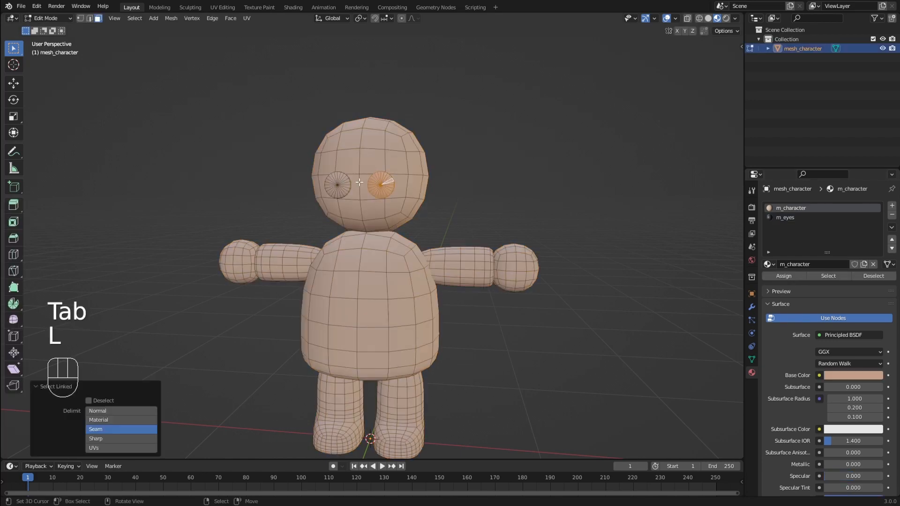
key("l")
left_click(782, 218)
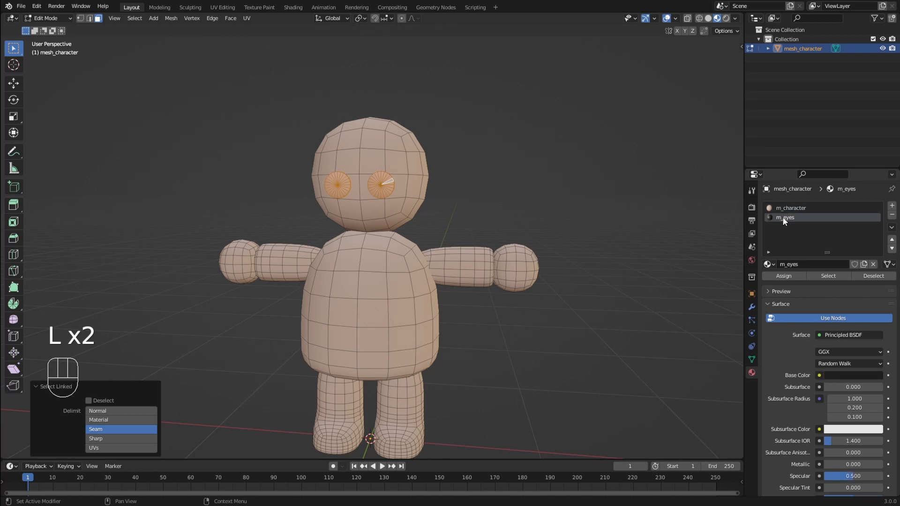
left_click(769, 275)
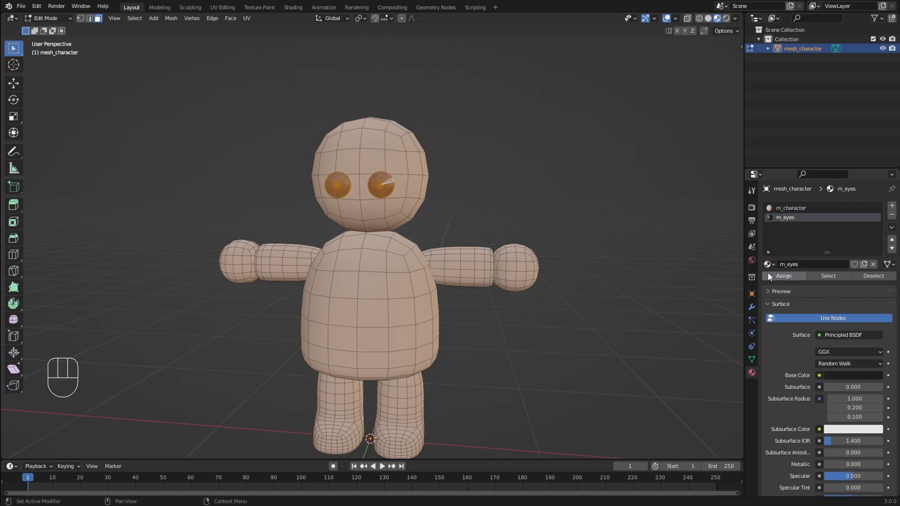
key("Tab")
middle_click_drag(483, 227, 484, 223)
scroll(484, 223, "down", 2)
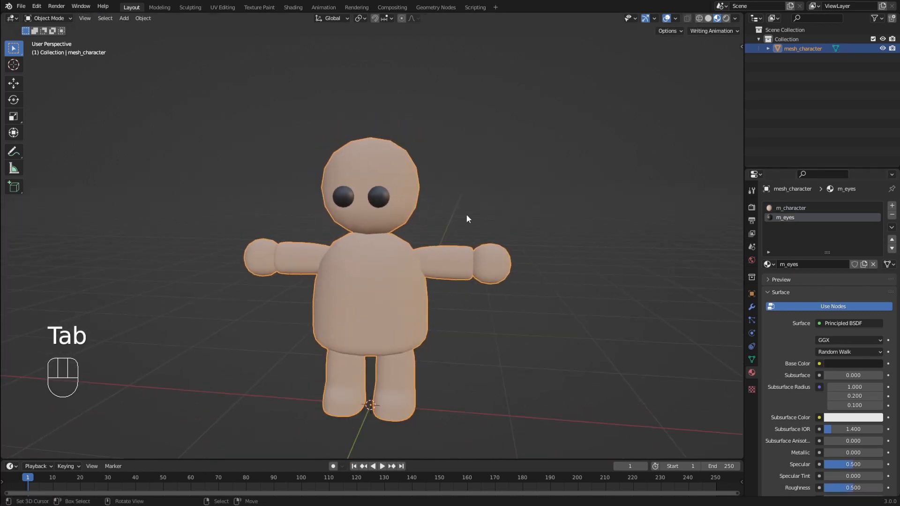
- Set the m_eyes material's specular to 0 and roughness to 1, and open its base color for checking
scroll(794, 330, "down", 5)
scroll(794, 332, "up", 1)
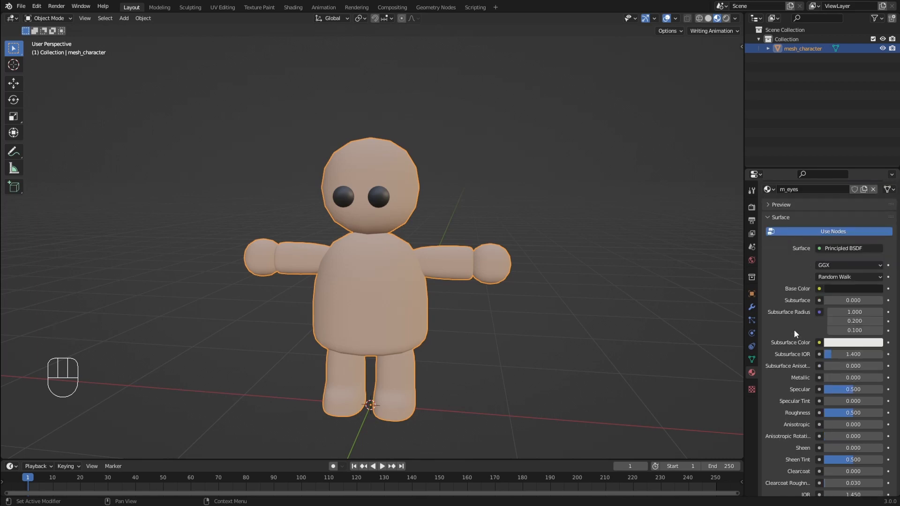
scroll(794, 330, "up", 4)
scroll(851, 330, "down", 7)
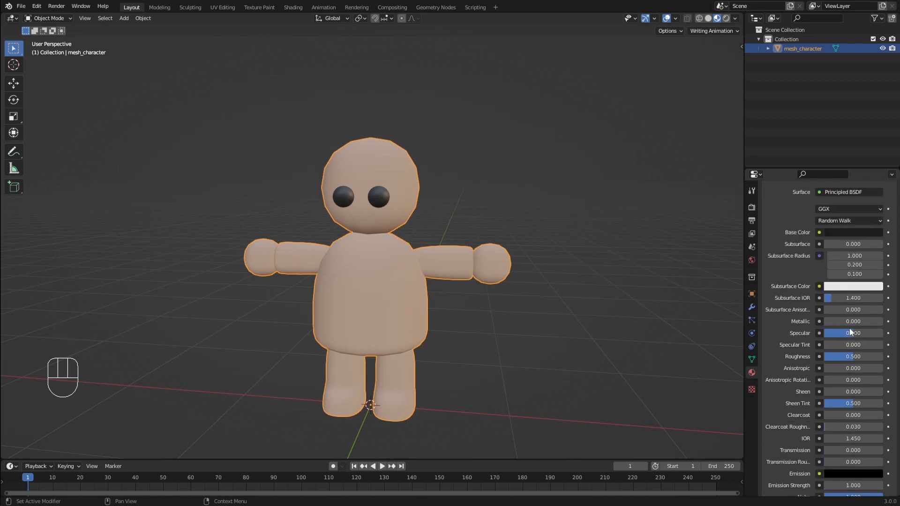
left_click_drag(851, 332, 877, 359)
scroll(822, 288, "up", 4)
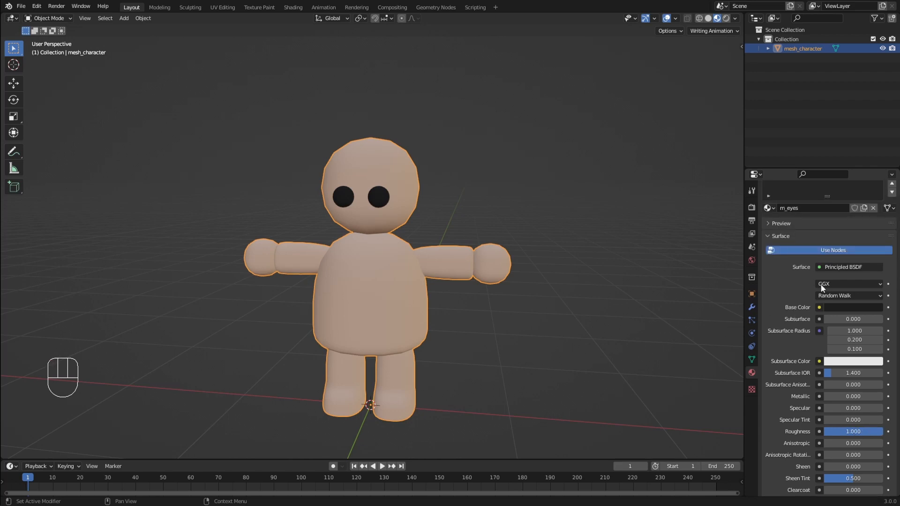
left_click(843, 307)
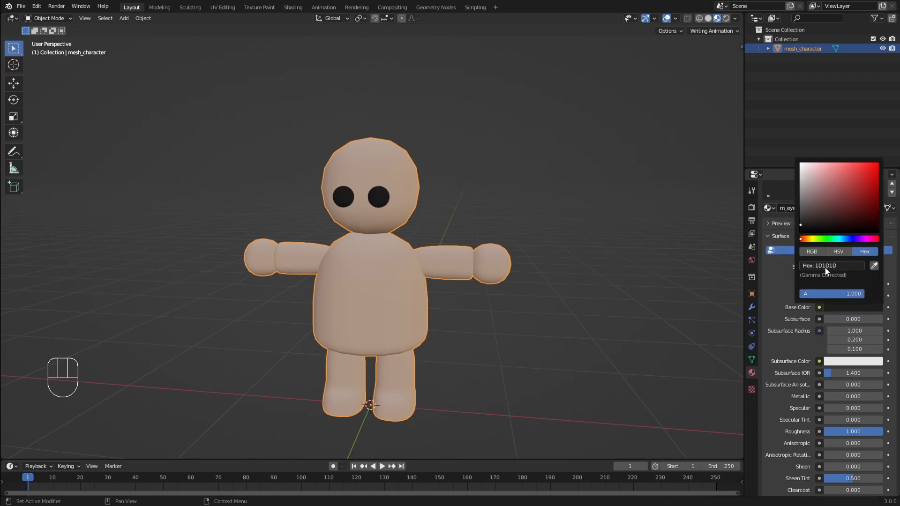
- Save the character file CuteCharacter.blend
middle_click_drag(515, 241, 496, 229)
key("ctrl+s")
key("ctrl+s")
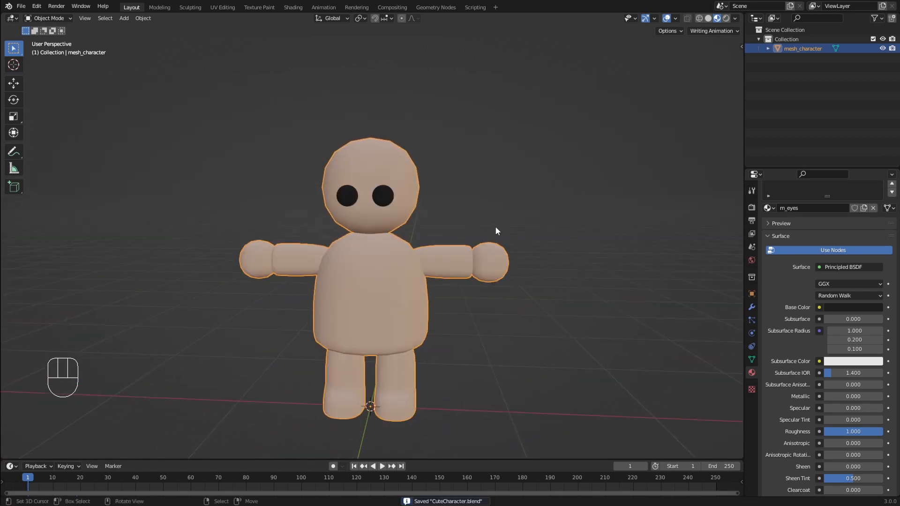
key("ctrl+s")
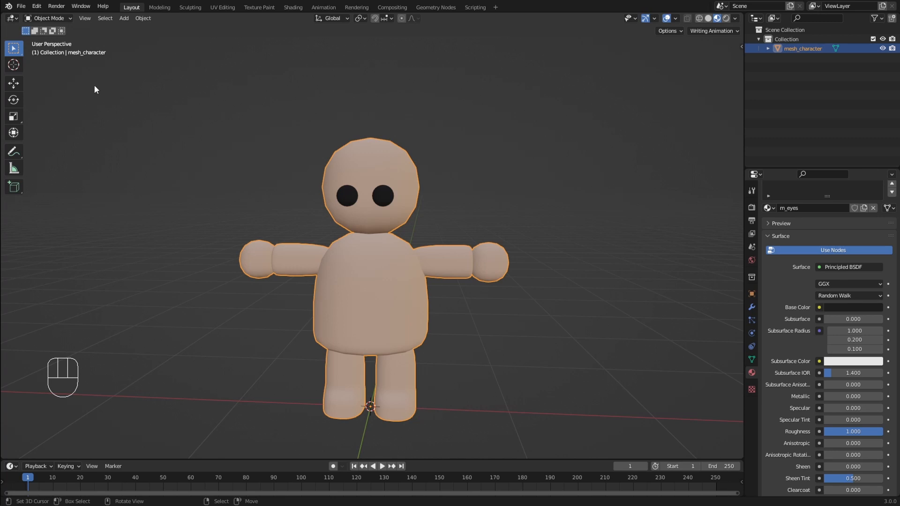
- Save a new version of the file as CuteKnight.blend in the same folder
left_click(22, 6)
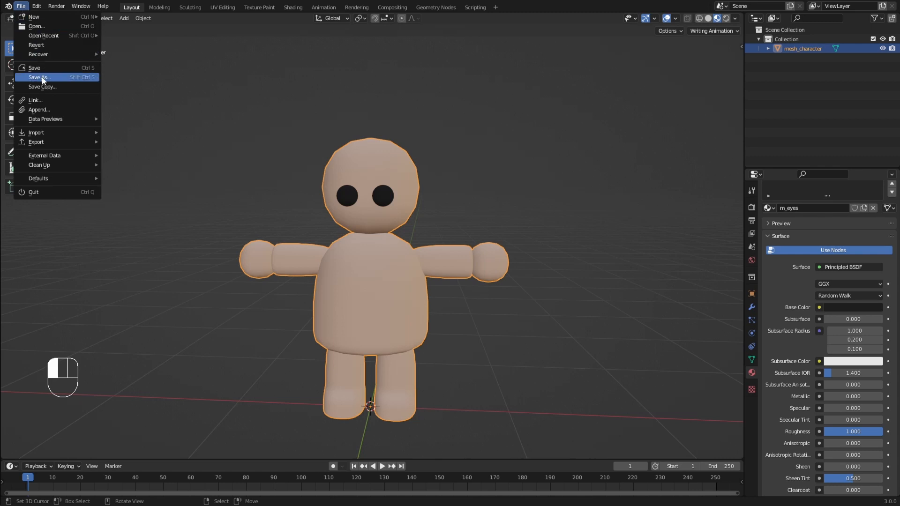
left_click(44, 78)
left_click_drag(243, 404, 221, 405)
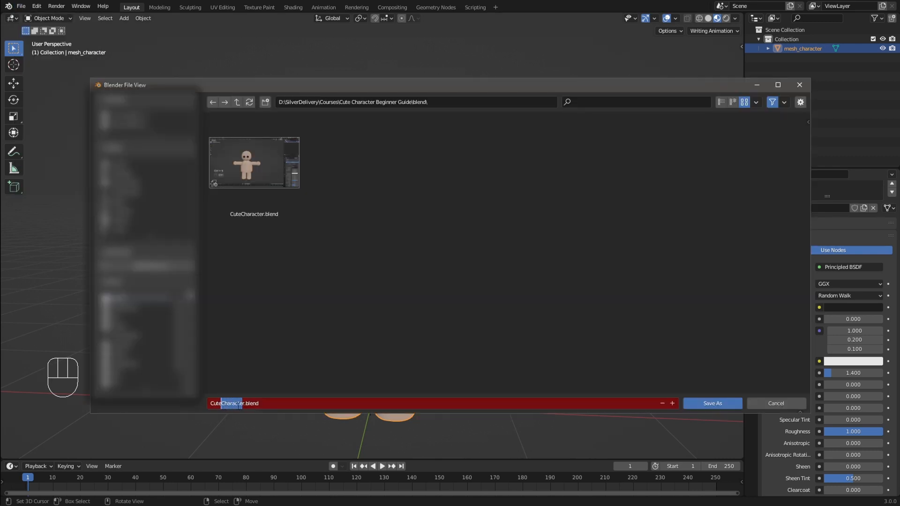
type("Knight")
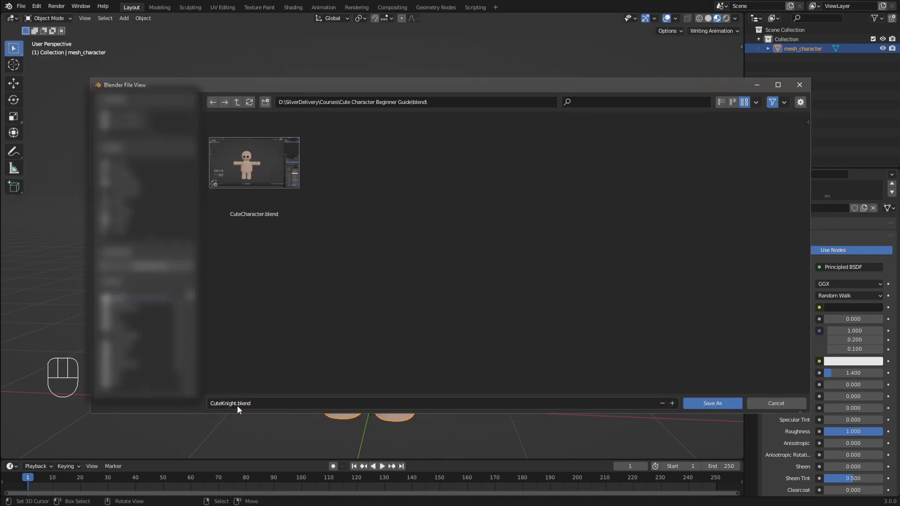
key("Return")
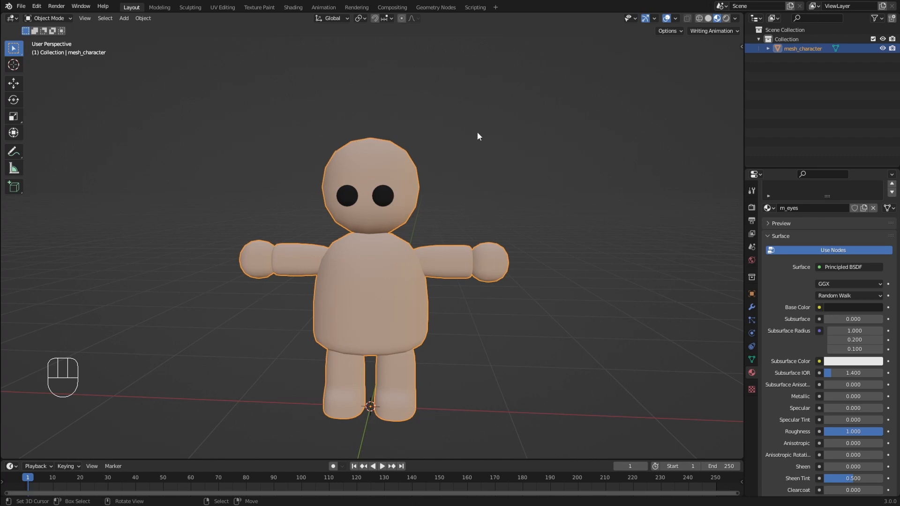
- Deselect the character and add a cube mesh at the world origin
left_click(458, 138)
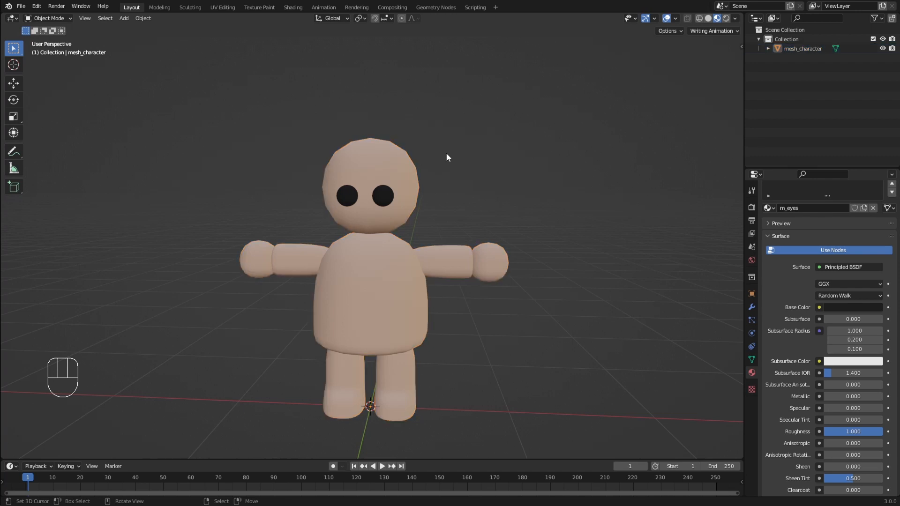
key("shift+a")
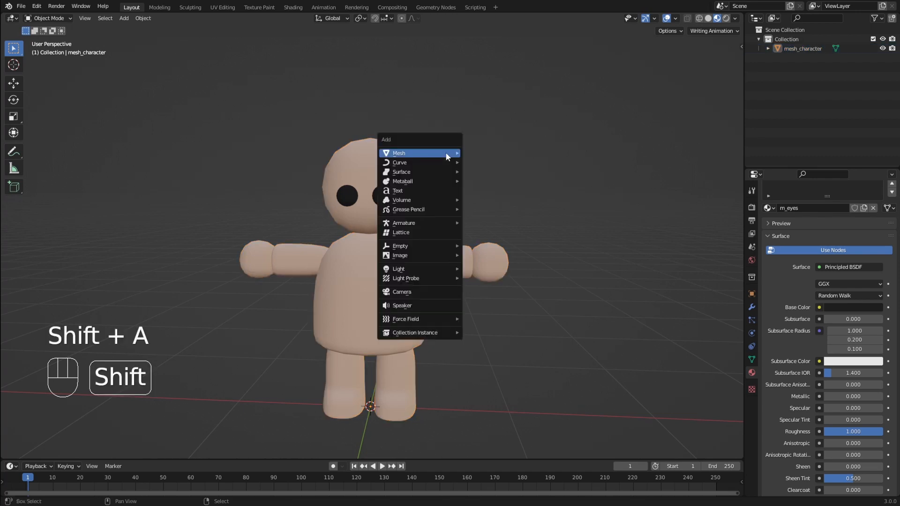
mouse_move(455, 153)
left_click(482, 162)
scroll(507, 243, "down", 3)
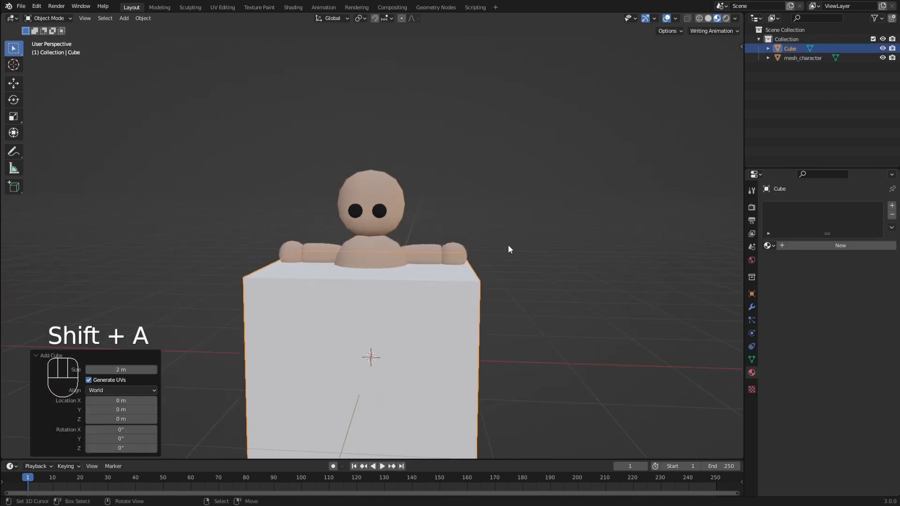
- In Edit Mode, scale the cube to about 0.288 and raise it about 1.64 m along Z onto the head
key("Tab")
key("s")
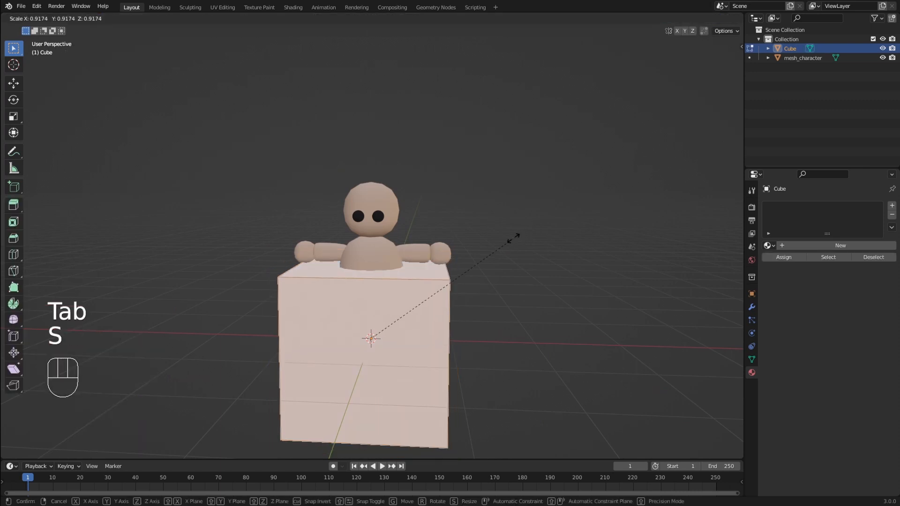
left_click(415, 295)
key("g")
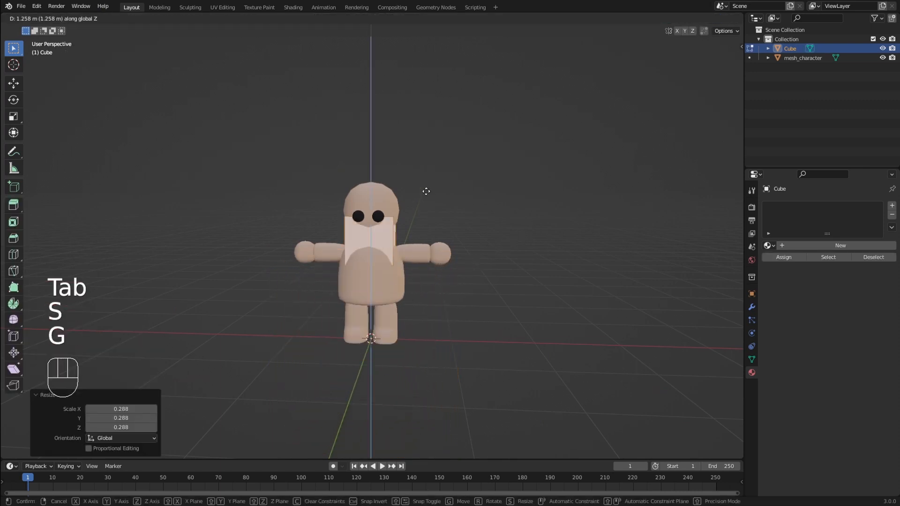
left_click(428, 171)
- Add a Subdivision Surface modifier to the cube with the viewport level set to 2
left_click(752, 307)
left_click(827, 206)
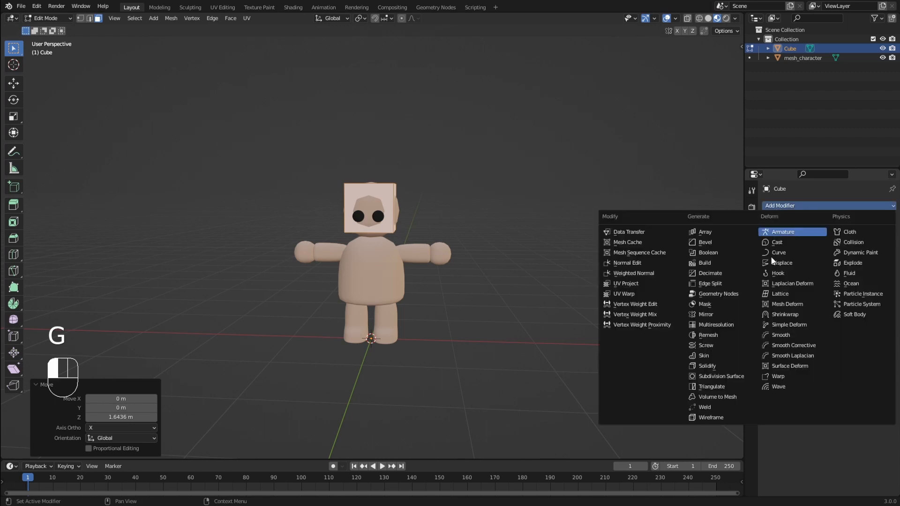
left_click(726, 377)
middle_click_drag(553, 274, 557, 283, "shift")
scroll(557, 283, "up", 3)
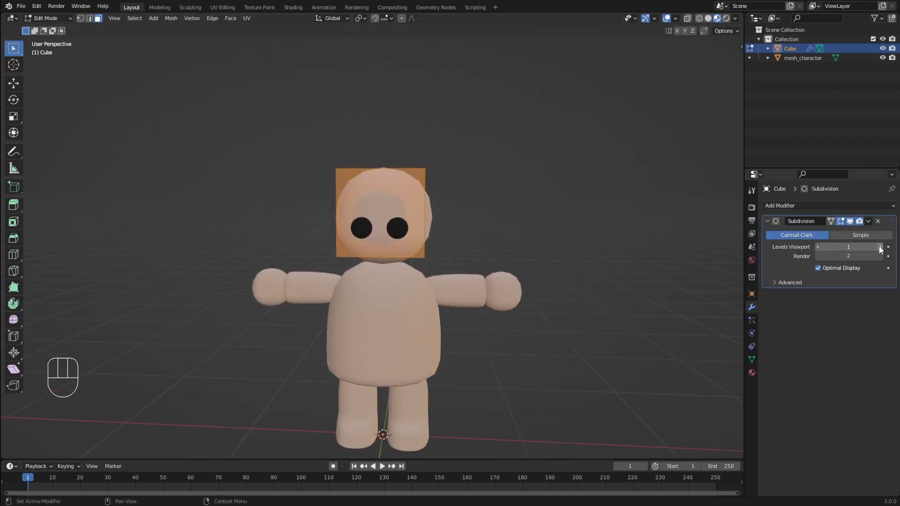
- Enlarge the cube about 1.5 times and lower it about 0.033 m along Z so it surrounds the head
key("s")
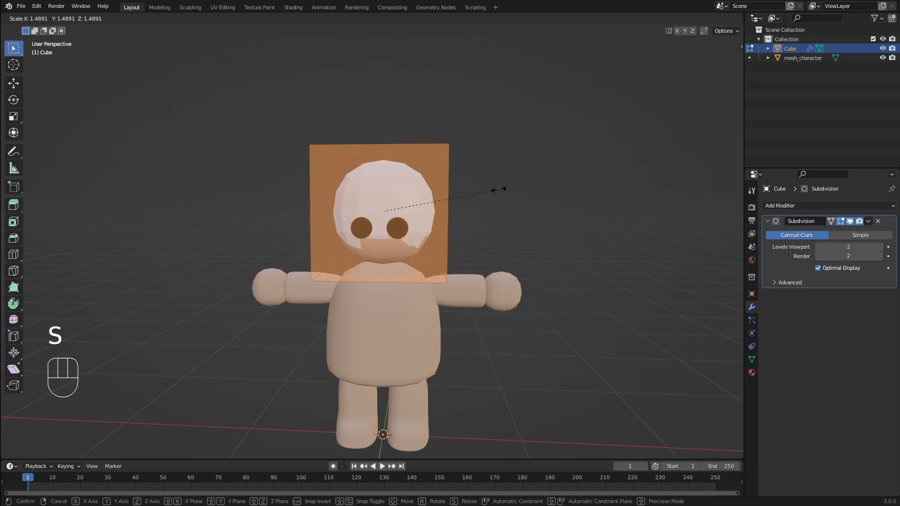
left_click(496, 190)
key("g")
key("z")
left_click(497, 193)
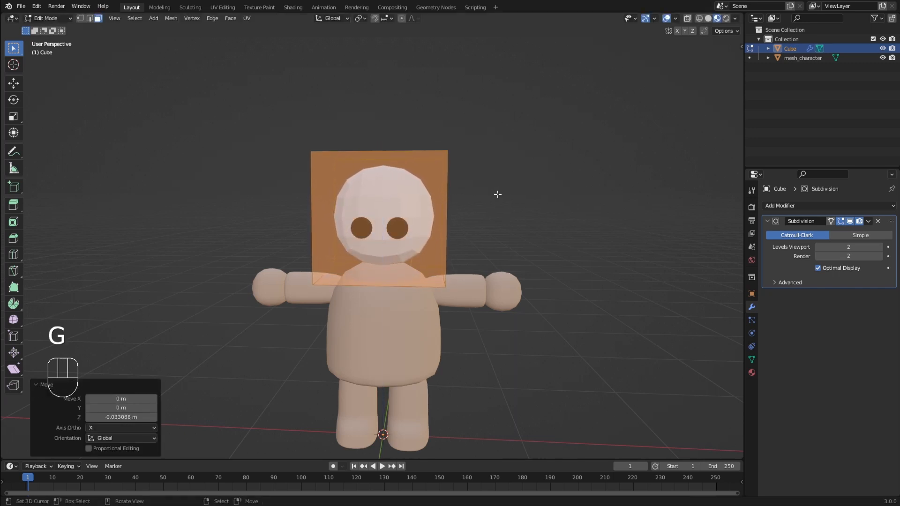
middle_click_drag(497, 193, 490, 193)
key("s")
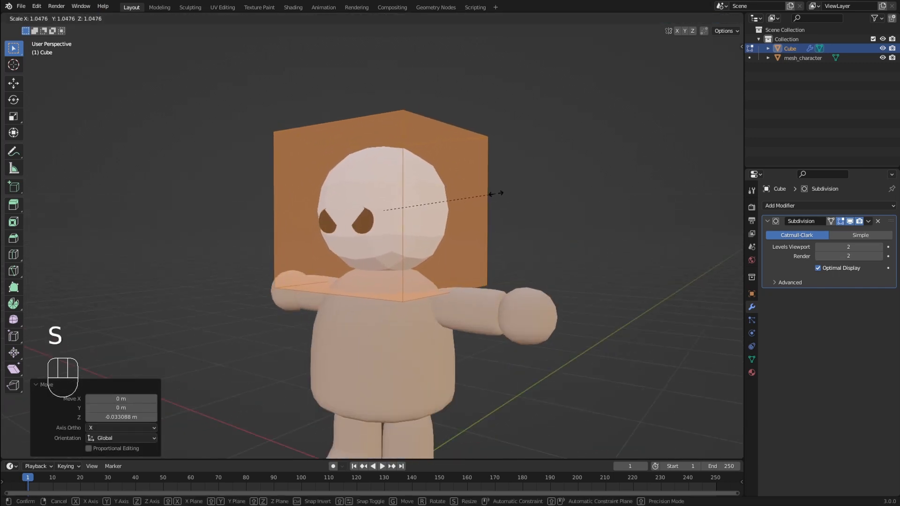
right_click(496, 194)
- Switch to solid shading and scale the cube by about 0.98 to fit the head more closely, finishing in Object Mode
key("z")
left_click(476, 199)
middle_click_drag(433, 202, 488, 201)
key("s")
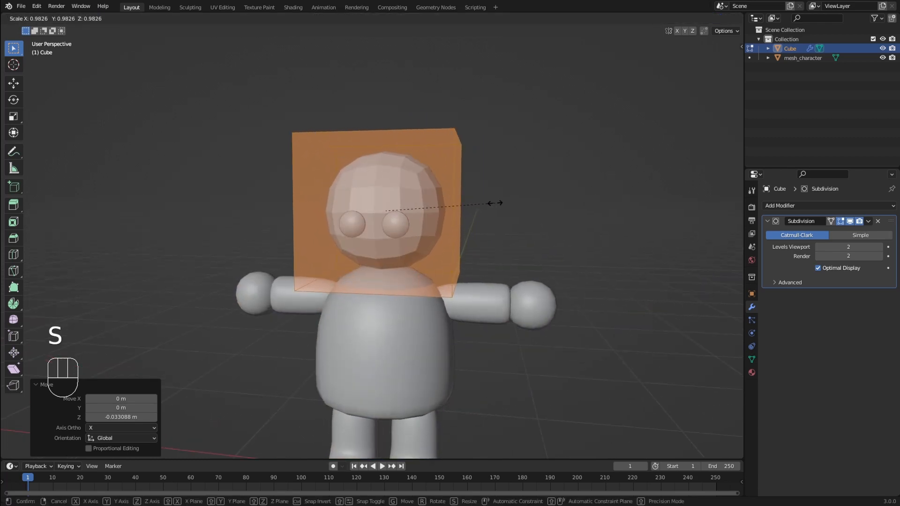
left_click(498, 203)
middle_click_drag(498, 202, 464, 209)
key("Tab")
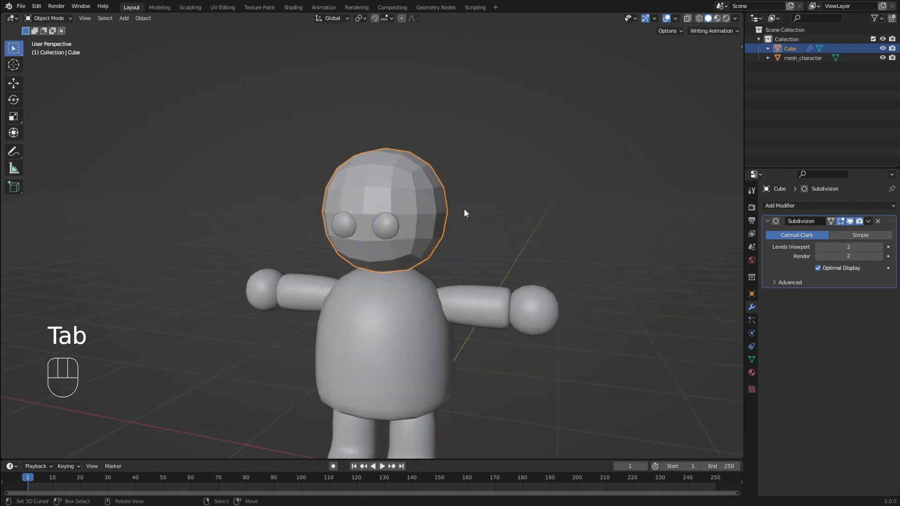
- Apply the head cube's Subdivision modifier, then show the mesh in Edit Mode from the front in wireframe with nothing selected
key("ctrl+a")
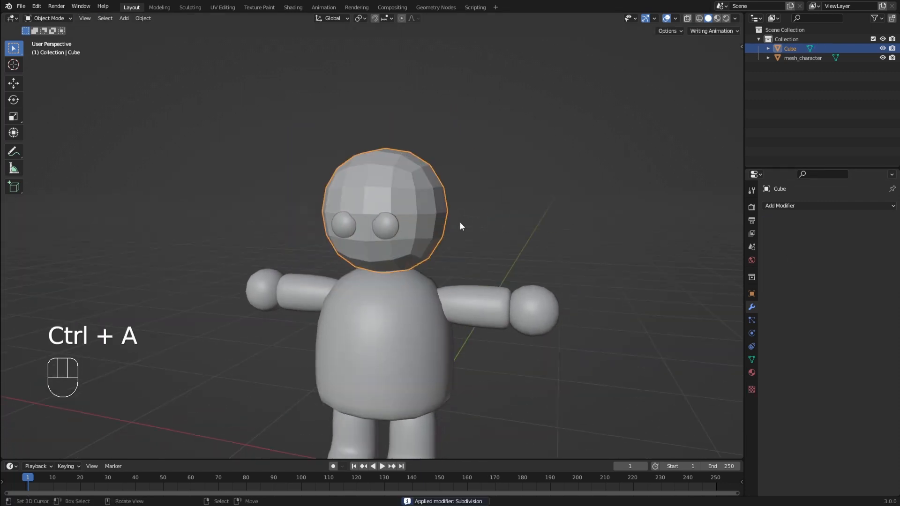
key("Tab")
key("KP_1")
key("z")
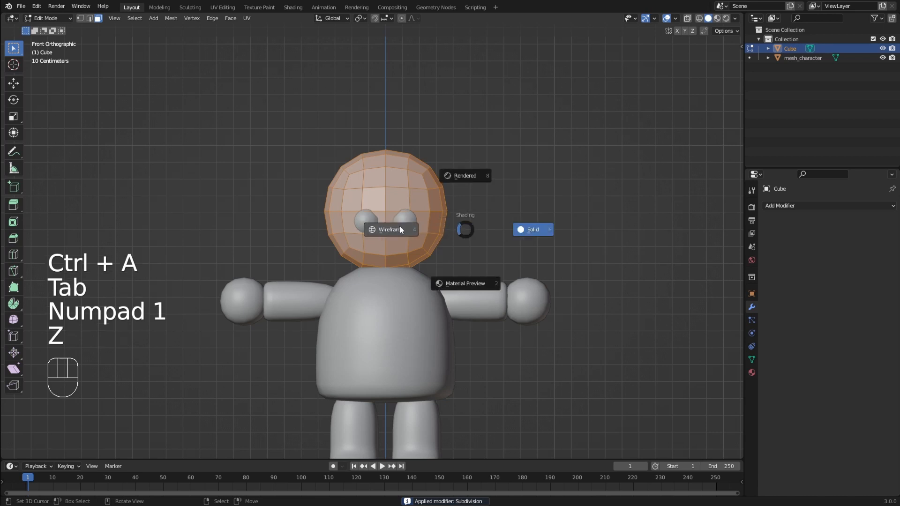
left_click(400, 230)
left_click(275, 212)
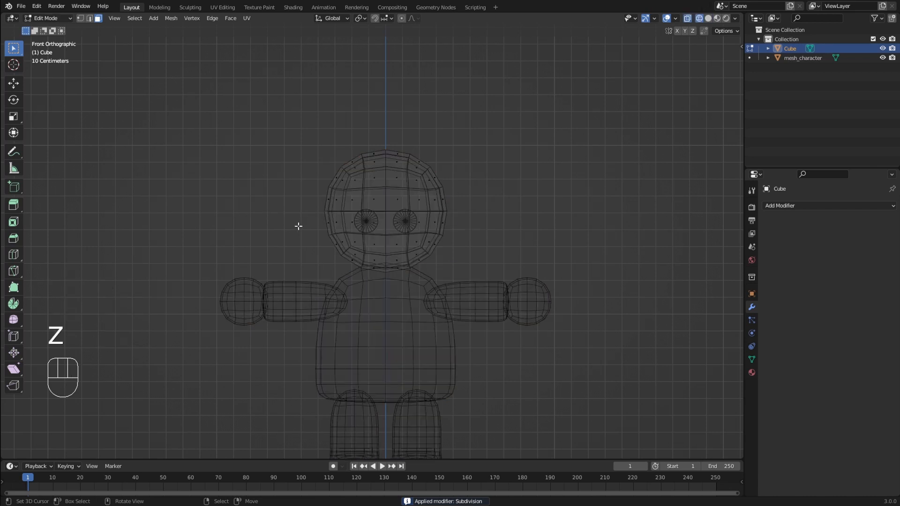
- Delete the faces of the sphere's lower half from eye level down, then return to solid shading
key("b")
key("c")
left_click_drag(312, 252, 434, 248)
right_click(434, 248)
key("x")
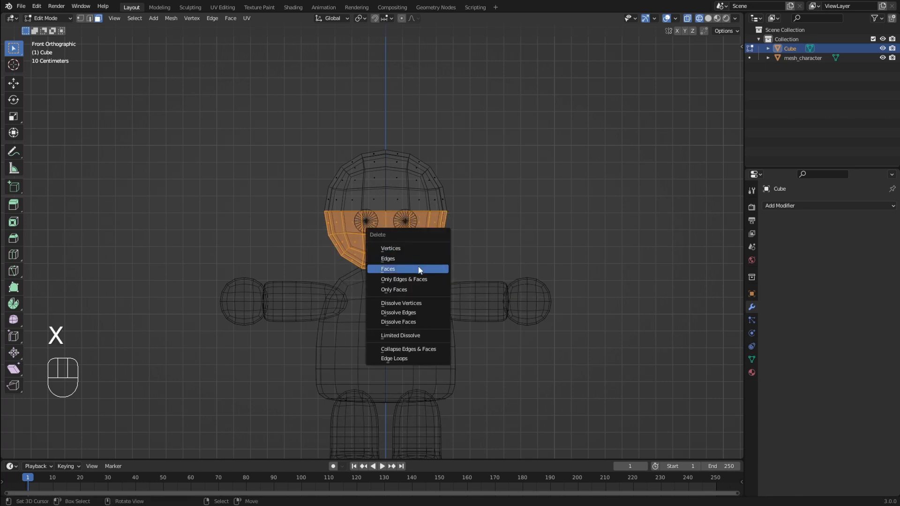
left_click(419, 270)
key("z")
left_click(454, 261)
key("Tab")
mouse_move(453, 261)
middle_mouse_down()
mouse_move(398, 259)
mouse_move(428, 258)
mouse_move(326, 184)
middle_mouse_up()
- Extrude the rim edges at the sides and back of the cap straight down along Z to around chin level
key("Tab")
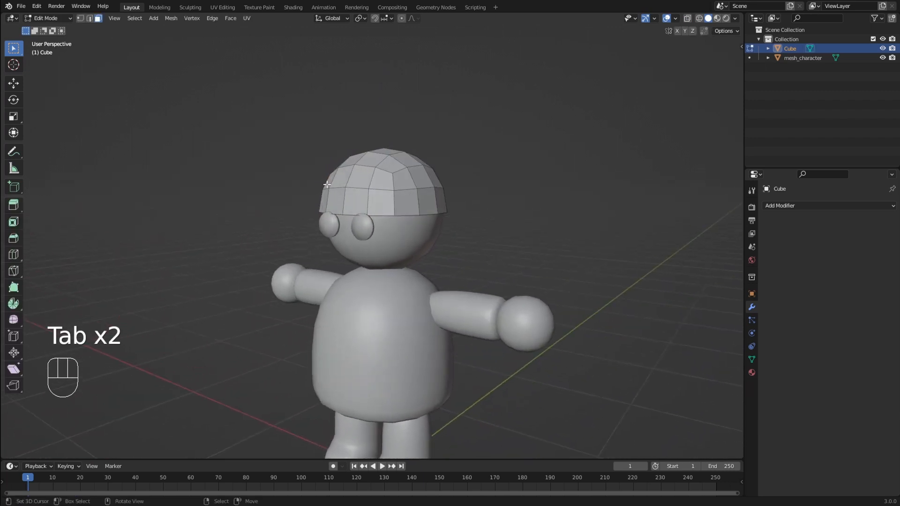
right_click(413, 214, "shift")
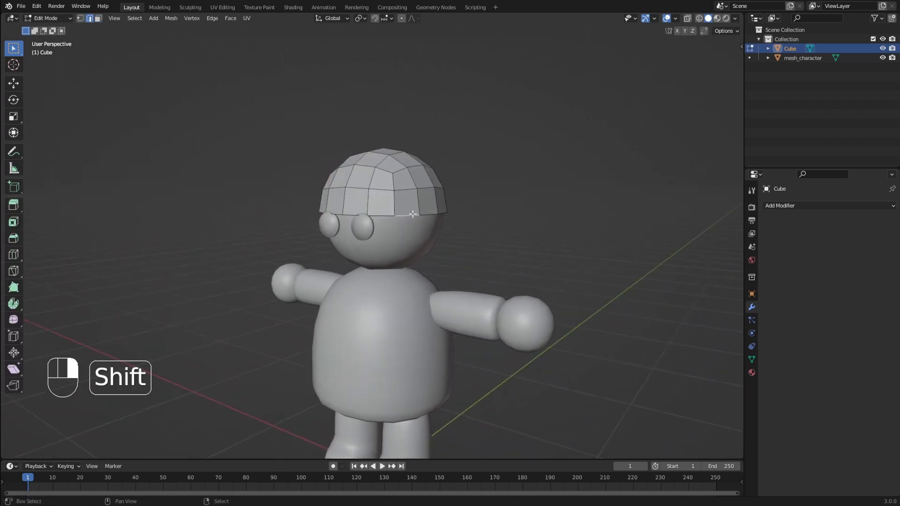
right_click(444, 214, "shift")
middle_click_drag(443, 214, 403, 222)
right_click(431, 215, "shift")
right_click(396, 217, "shift")
right_click(384, 219, "shift")
right_click(397, 219, "shift")
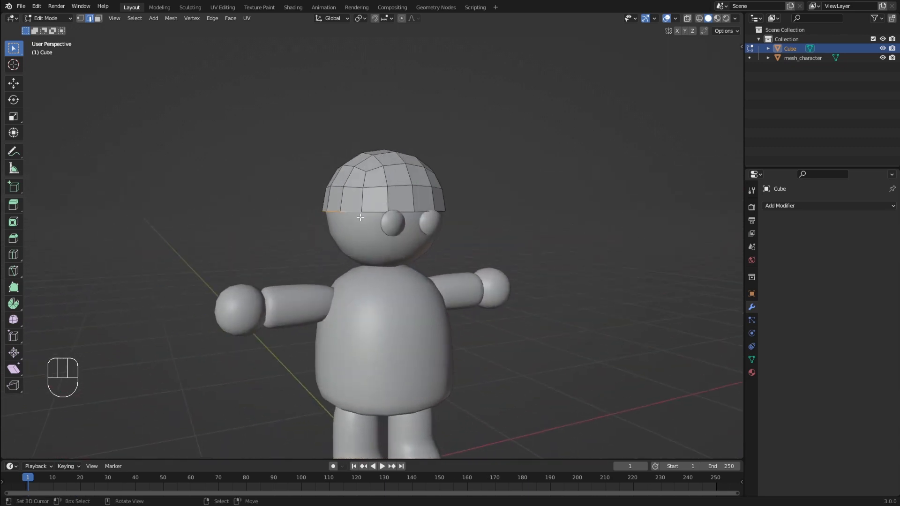
key("e")
key("z")
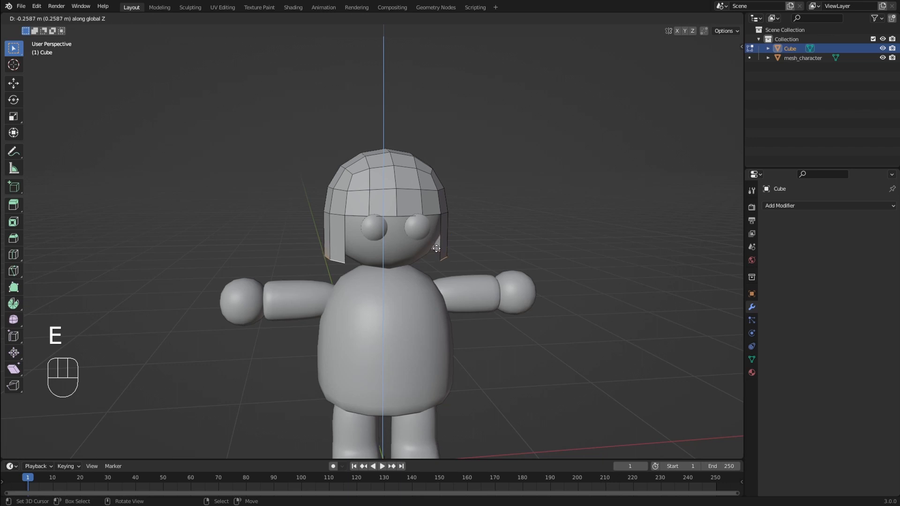
left_click(436, 257)
key("Tab")
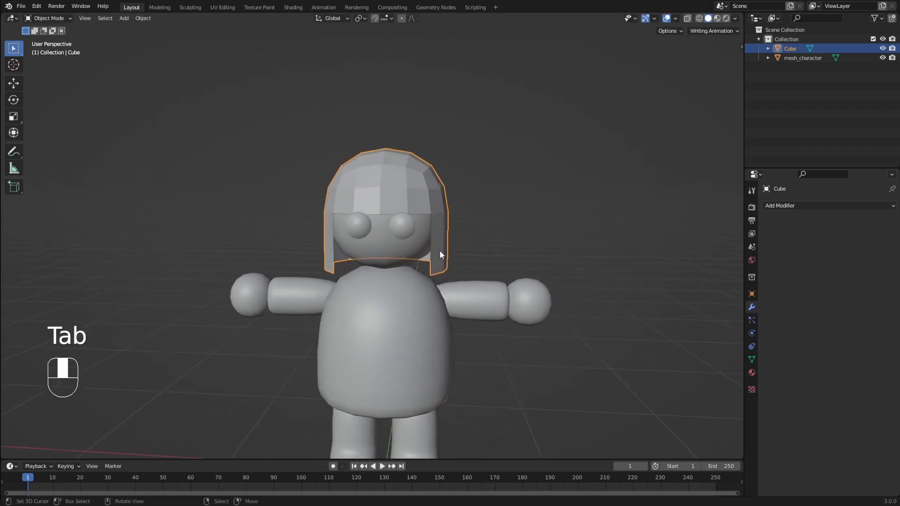
- Extrude the two centre front rim edges down over the face to form a nose guard
key("Tab")
middle_click_drag(436, 257, 398, 218)
scroll(396, 241, "up", 2)
key("shift")
key("e")
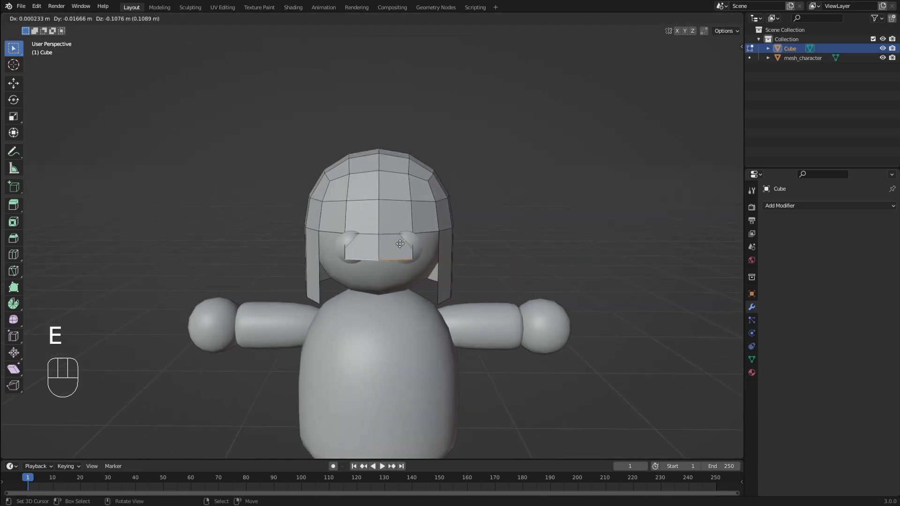
left_click(402, 278)
key("Tab")
middle_click_drag(422, 276, 425, 255)
key("Tab")
key("g")
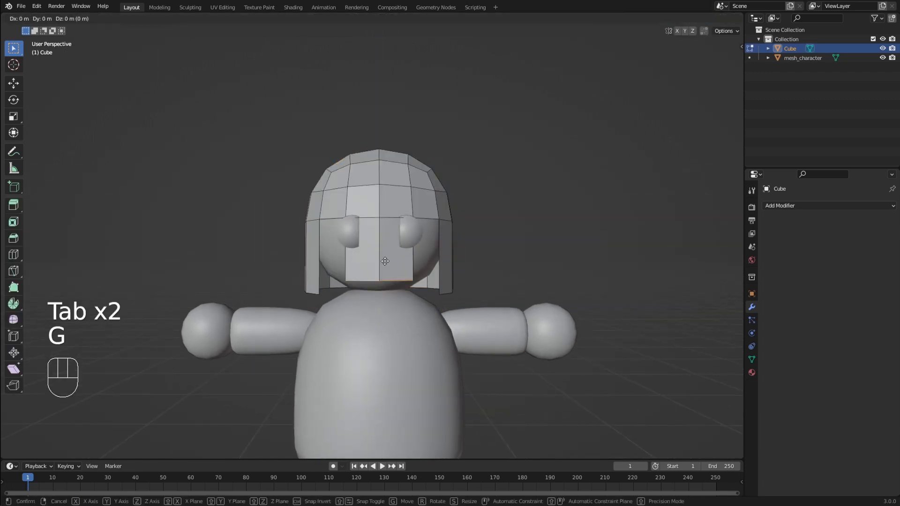
key("z")
left_click(383, 277)
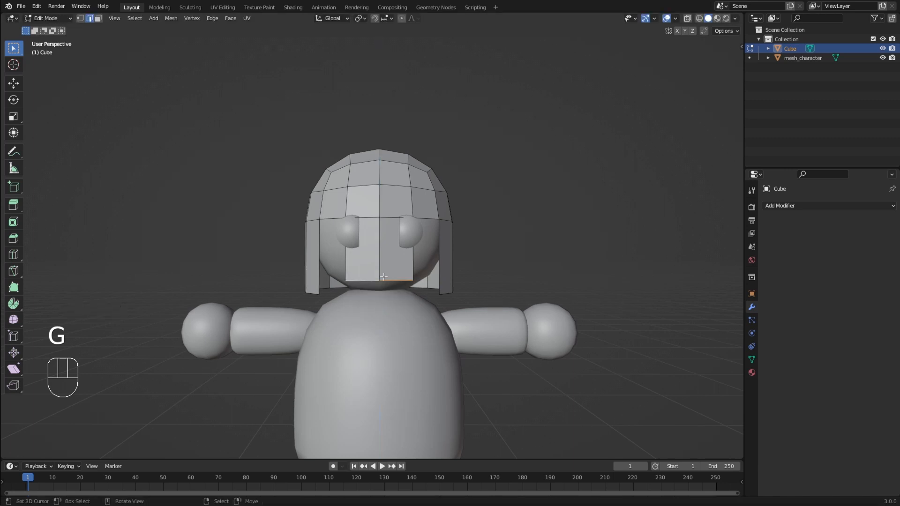
- Narrow the nose guard by scaling its outer side edges to about 0.4 along X, and adjust them along Y
left_click(410, 256, "shift")
key("s")
key("x")
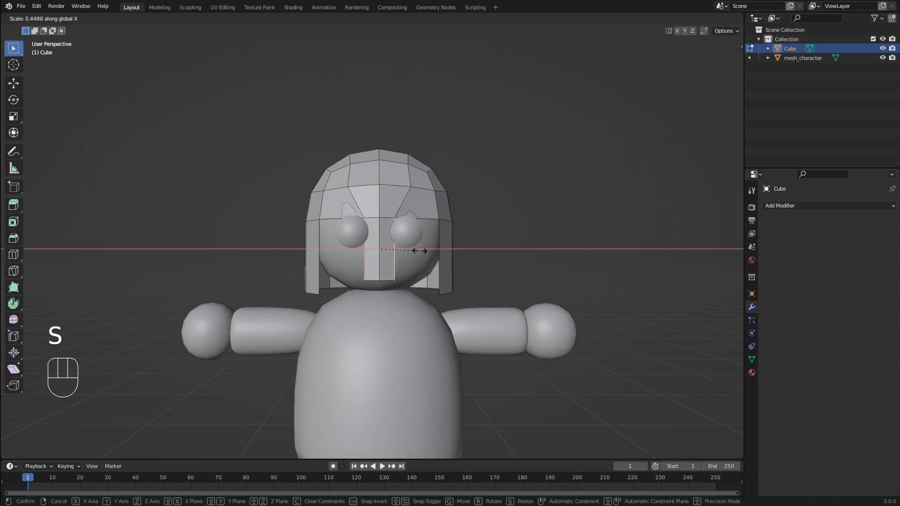
left_click(416, 251)
middle_click_drag(416, 251, 491, 239)
key("g")
key("y")
left_click(436, 287)
key("Tab")
- Check the helmet from below, then add a Solidify modifier to it in Object Mode
right_click(465, 250)
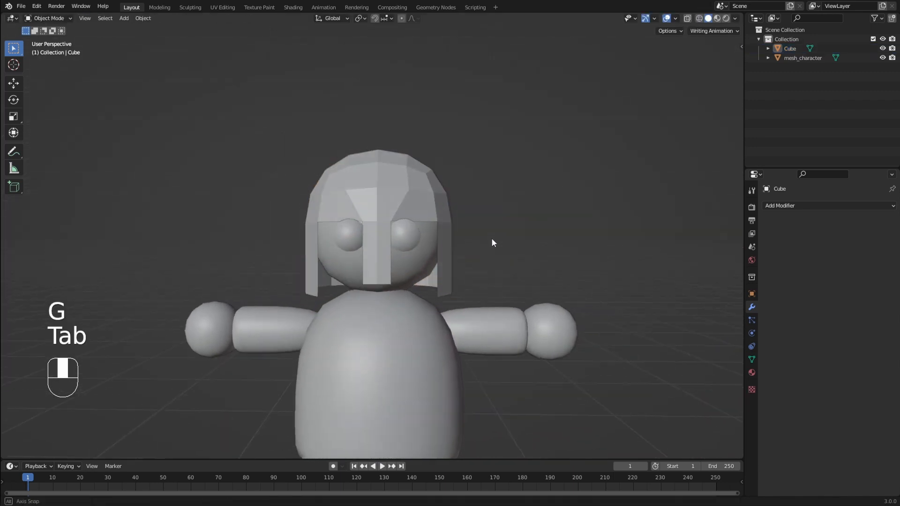
left_click(442, 209)
middle_click_drag(462, 201, 486, 297)
key("Tab")
scroll(448, 226, "up", 3)
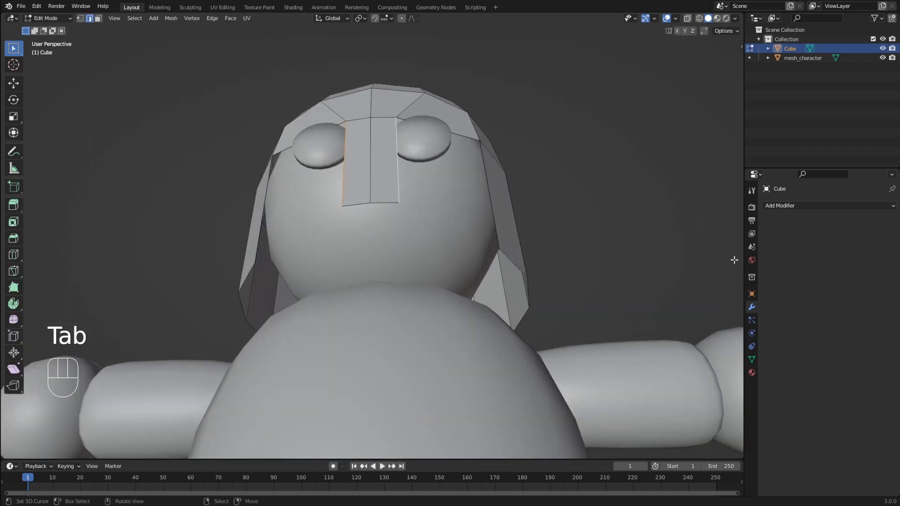
key("Tab")
scroll(561, 230, "down", 5)
left_click(785, 206)
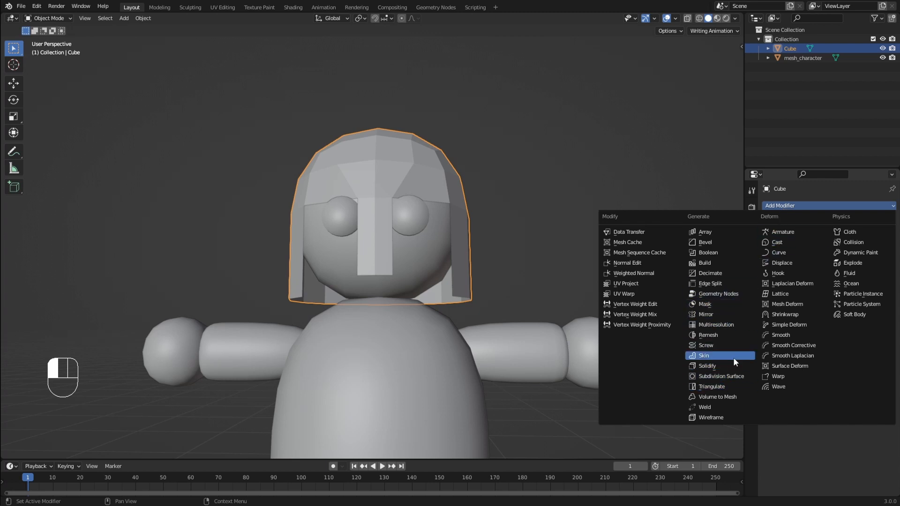
left_click(721, 367)
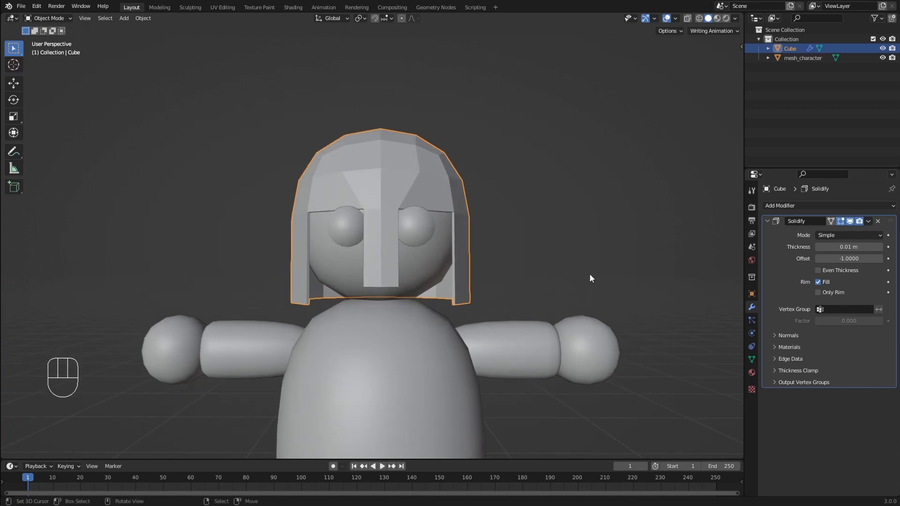
- Set the Solidify modifier's offset to 1 so the helmet thickens outward
mouse_move(829, 263)
left_mouse_down()
mouse_move(862, 263)
mouse_move(825, 258)
left_mouse_up()
scroll(623, 267, "up", 3)
key("Tab")
middle_click_drag(614, 267, 623, 255)
left_click_drag(831, 259, 869, 263)
key("Return")
scroll(609, 244, "down", 4)
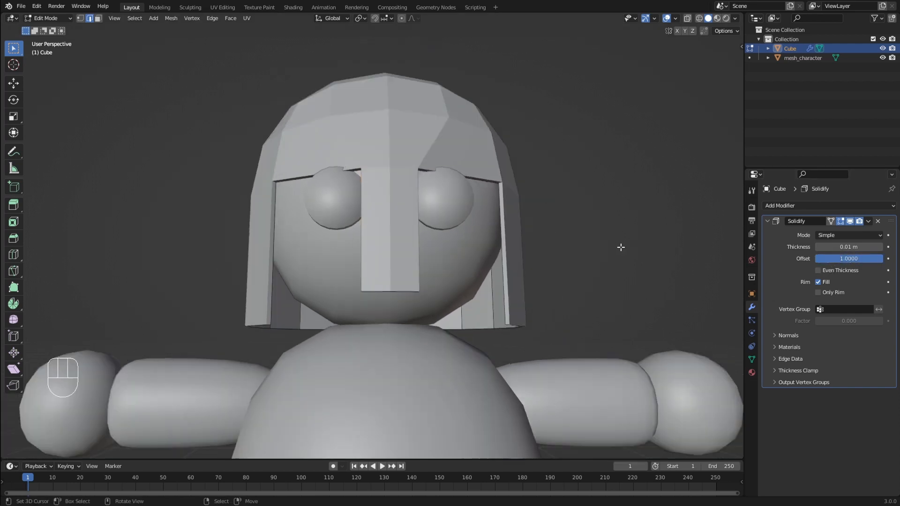
key("Tab")
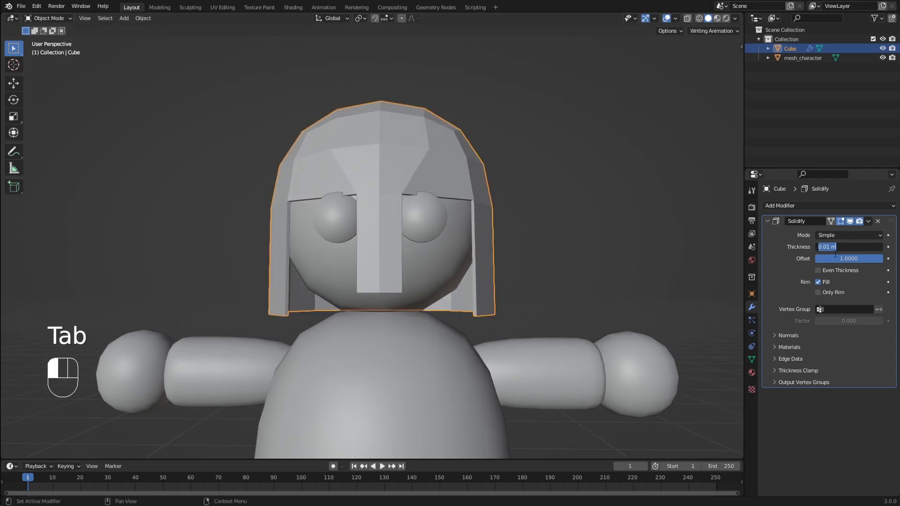
- Set the Solidify thickness to 0.025 m
key("Return")
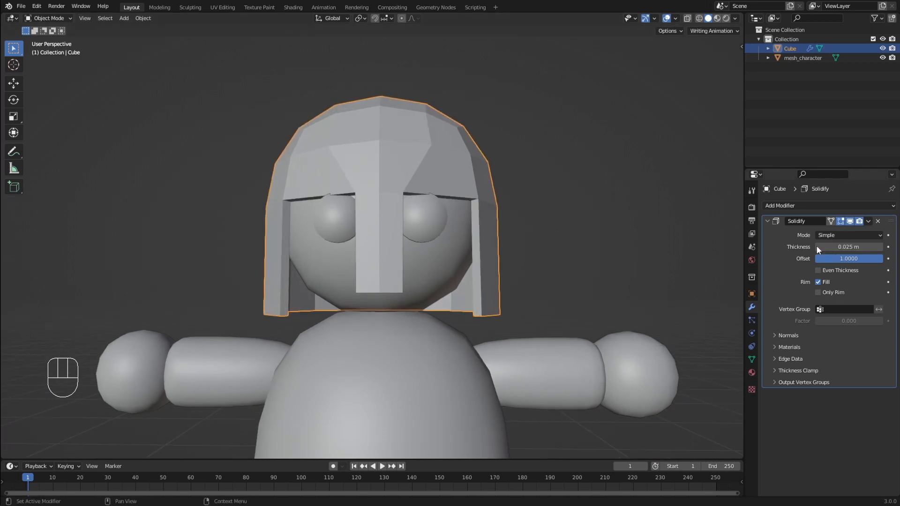
left_click(566, 242)
scroll(563, 243, "down", 3)
middle_click_drag(563, 243, 518, 245)
scroll(518, 245, "up", 1)
left_click(483, 248)
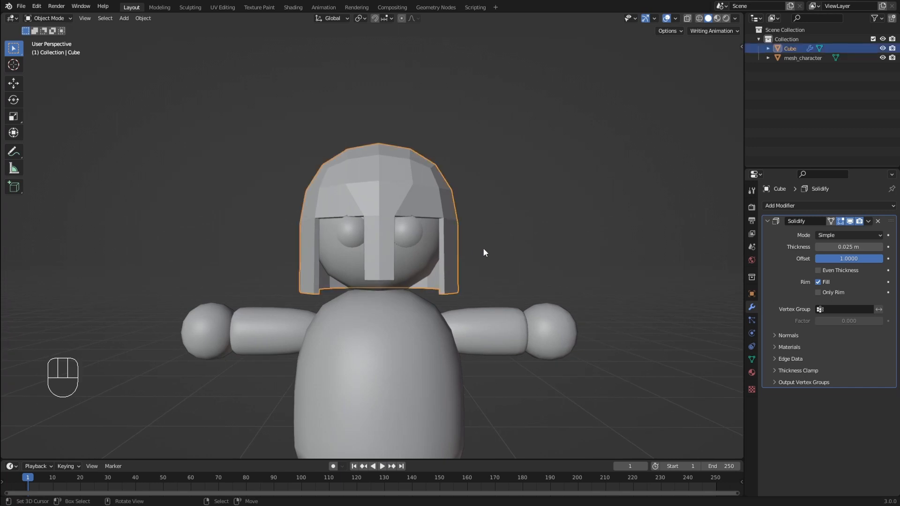
- Select the whole helmet mesh and raise it about 0.016 m along Z
key("Tab")
key("a")
key("g")
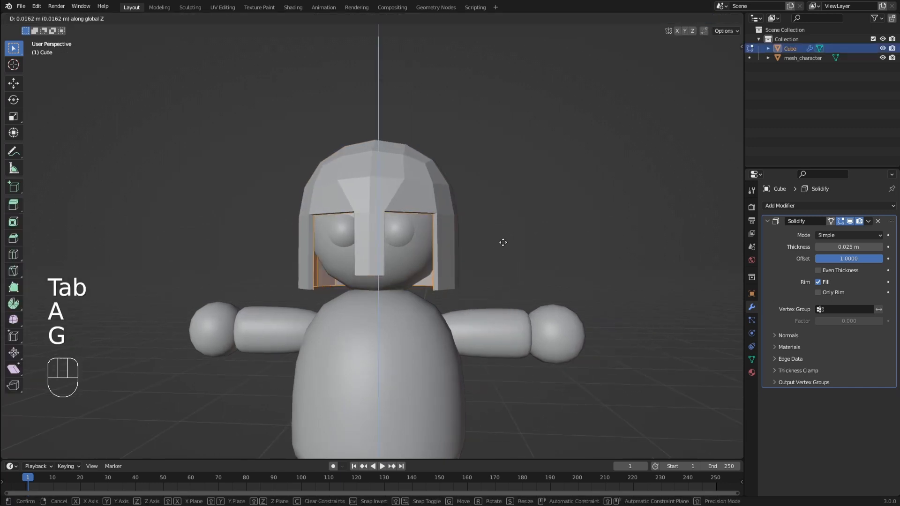
left_click(503, 243)
key("Tab")
- Apply smooth shading to the helmet object and deselect it
right_click(507, 242)
scroll(511, 257, "down", 3)
mouse_move(507, 242)
middle_mouse_down()
mouse_move(518, 260)
mouse_move(496, 250)
middle_mouse_up()
right_click(414, 209)
key("w")
left_click(411, 204)
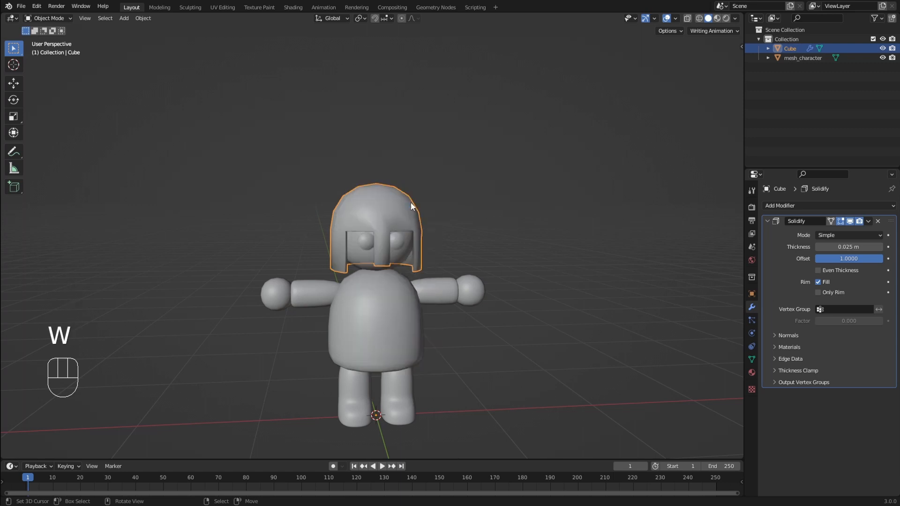
scroll(471, 216, "up", 2)
left_click(476, 218)
- Select the helmet's lower side and back rim edges, rotate them about -8.6° in right view, and raise them about 0.029 m along Z
middle_click_drag(480, 220, 432, 204)
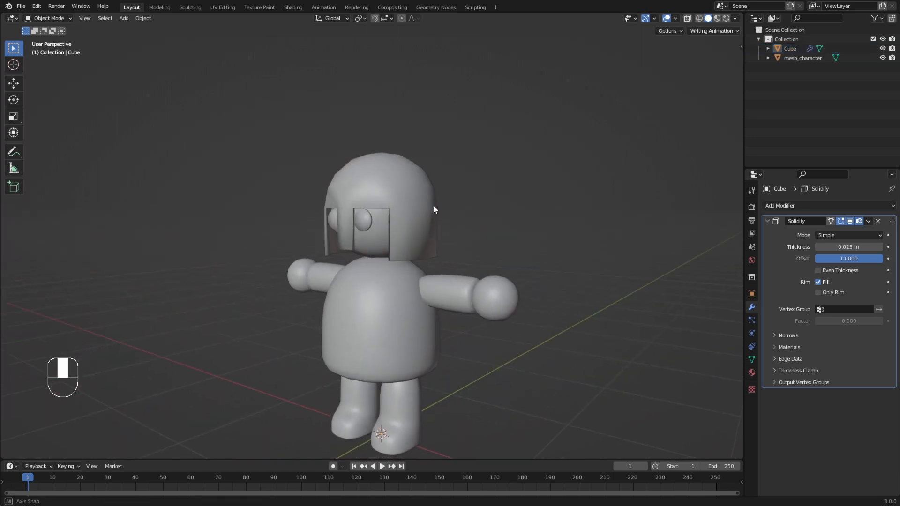
key("Tab")
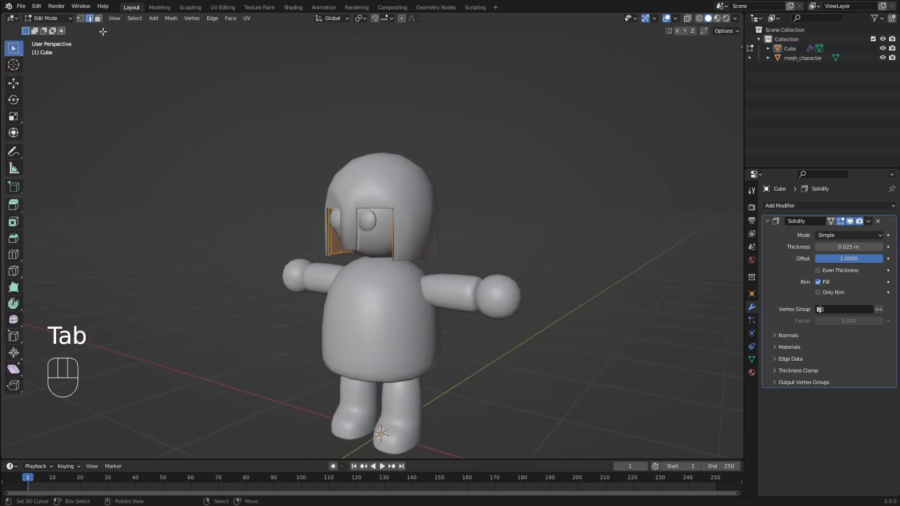
scroll(375, 216, "up", 1)
middle_click_drag(422, 253, 433, 211)
scroll(424, 239, "up", 2)
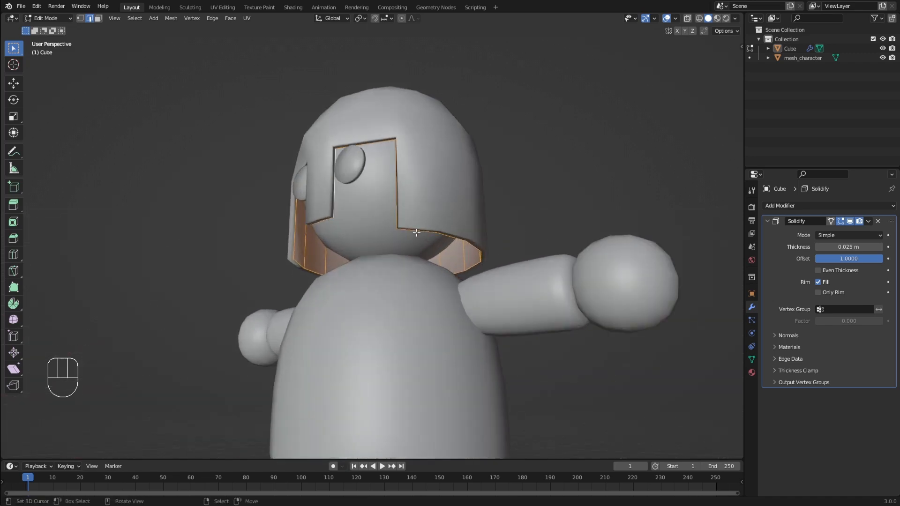
right_click(418, 231, "alt")
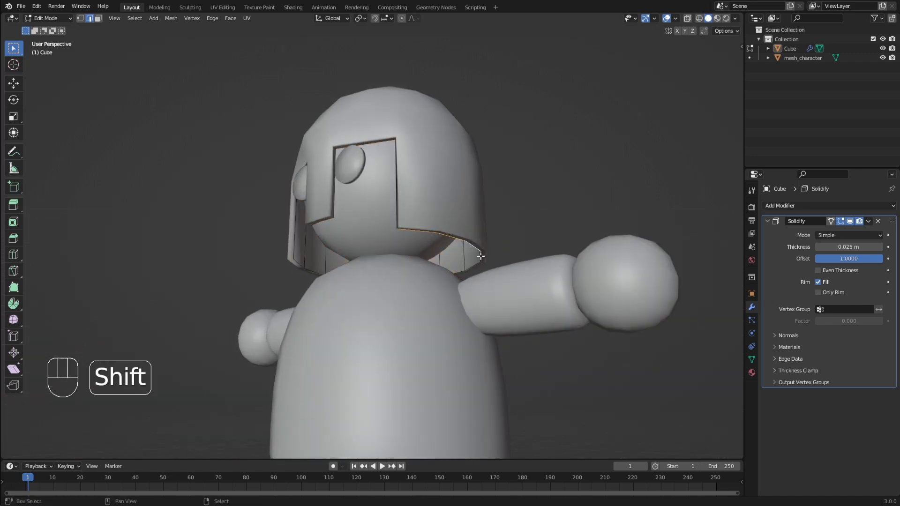
middle_click_drag(470, 264, 446, 268)
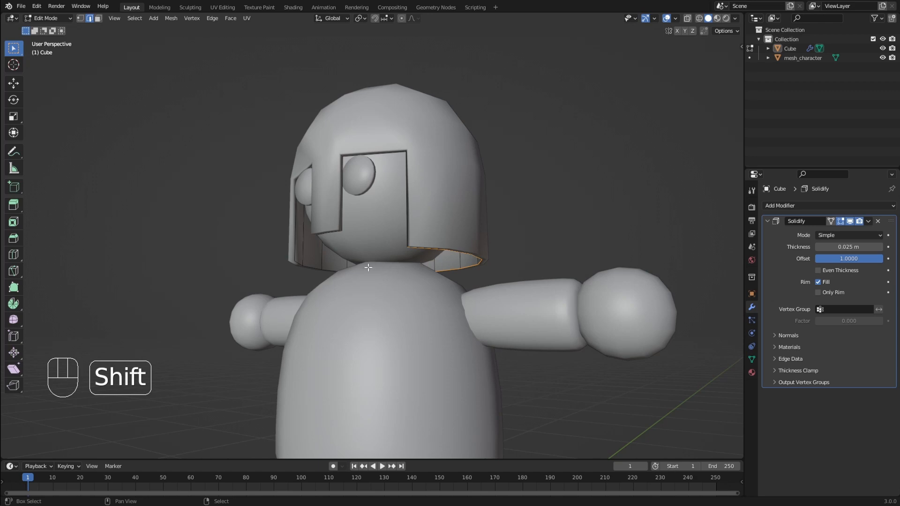
middle_click_drag(367, 267, 328, 265)
right_click(308, 261, "alt+shift")
right_click(301, 264, "shift")
key("KP_3")
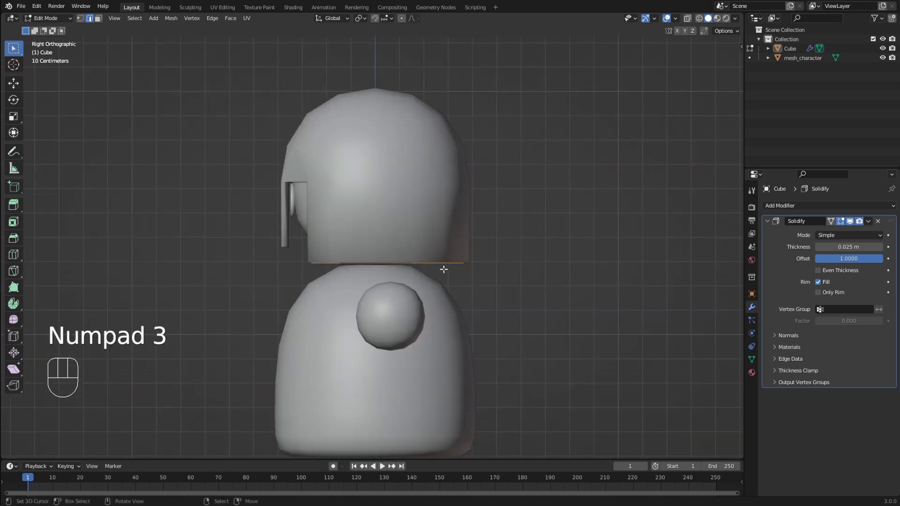
key("r")
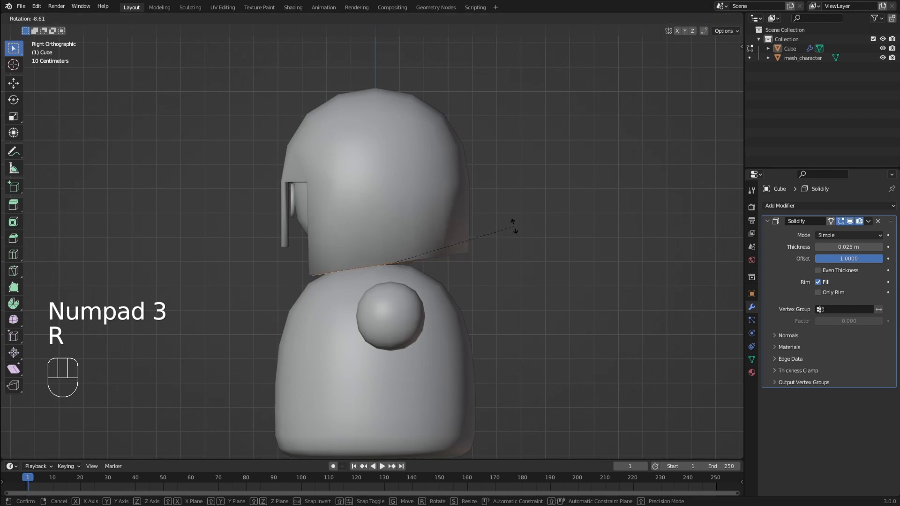
left_click(514, 224)
key("g")
left_click(516, 214)
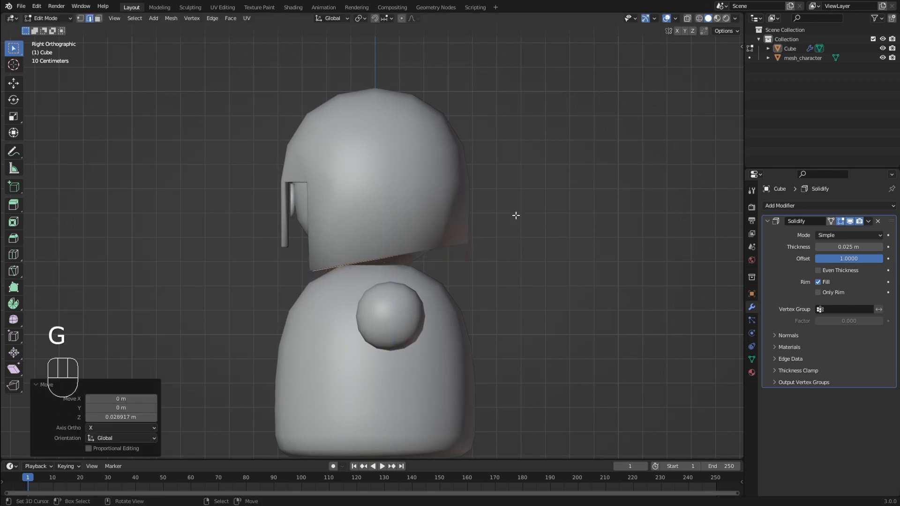
- Reselect the helmet, enter Edit Mode, and turn on the Solidify modifier's on-cage display
key("Tab")
middle_click_drag(516, 214, 407, 228)
left_click(402, 203)
key("Tab")
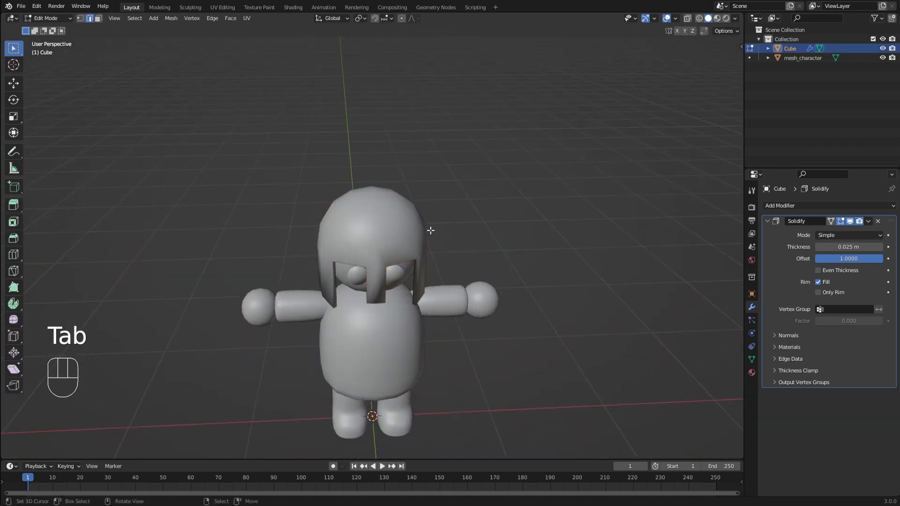
scroll(479, 235, "up", 4)
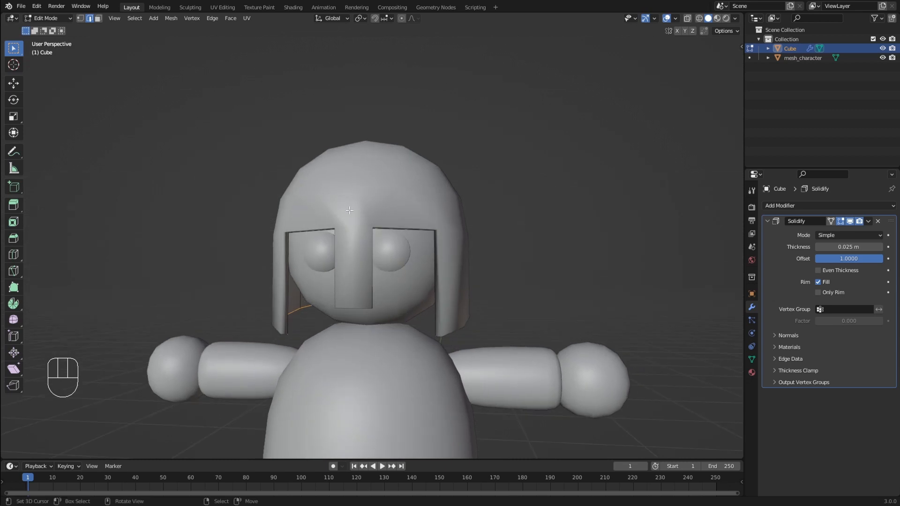
middle_click_drag(402, 179, 702, 259)
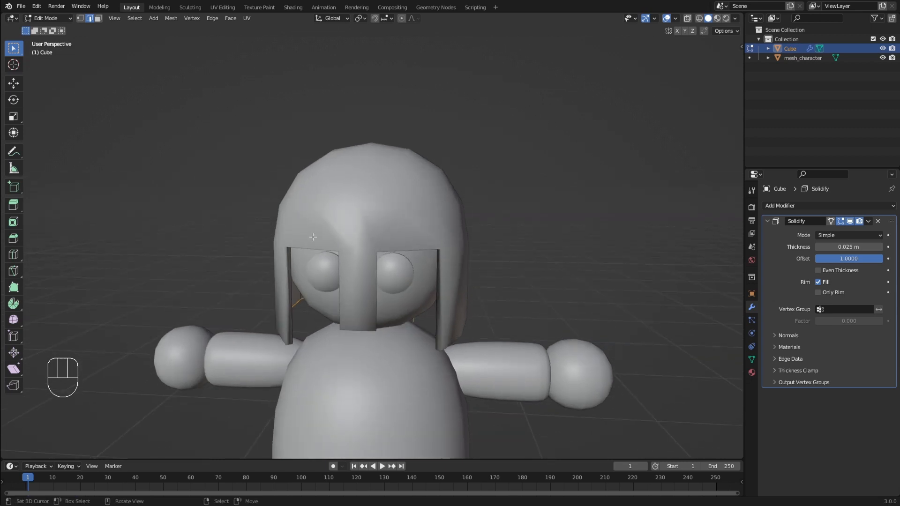
left_click(832, 225)
middle_click_drag(474, 225, 511, 239)
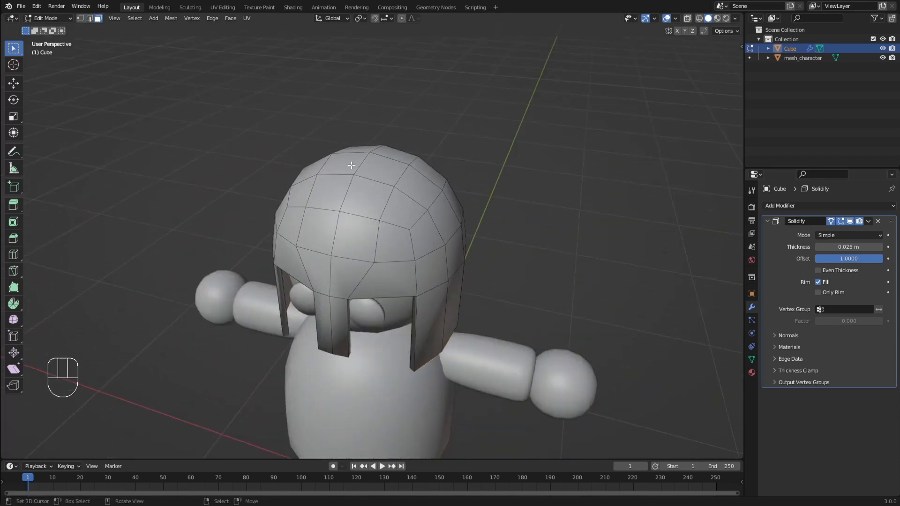
- Extrude the central strip of faces running over the helmet's crown outward by about 0.052 m
right_click(381, 168, "shift")
right_click(394, 156, "shift")
right_click(362, 150, "shift")
mouse_move(471, 171)
middle_mouse_down()
mouse_move(404, 179)
mouse_move(420, 197)
mouse_move(386, 237)
mouse_move(462, 173)
middle_mouse_up()
right_click(417, 181, "shift")
key("e")
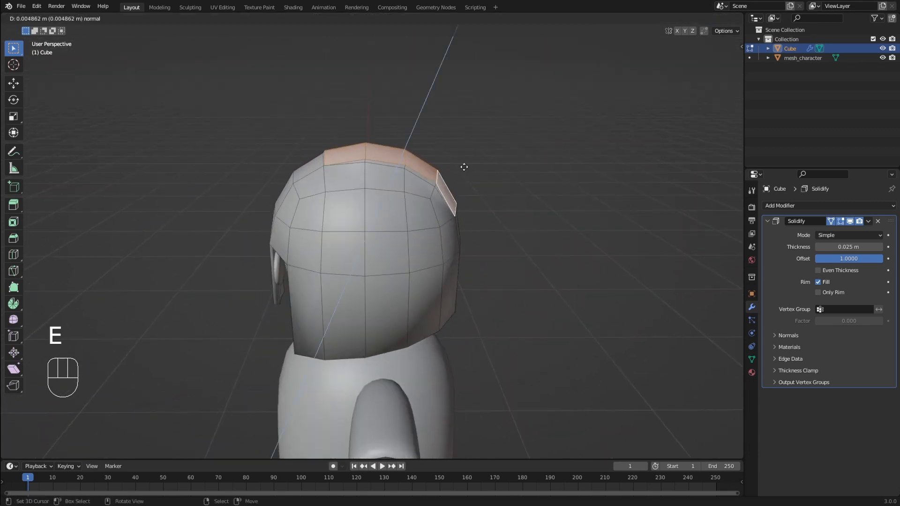
left_click(468, 157)
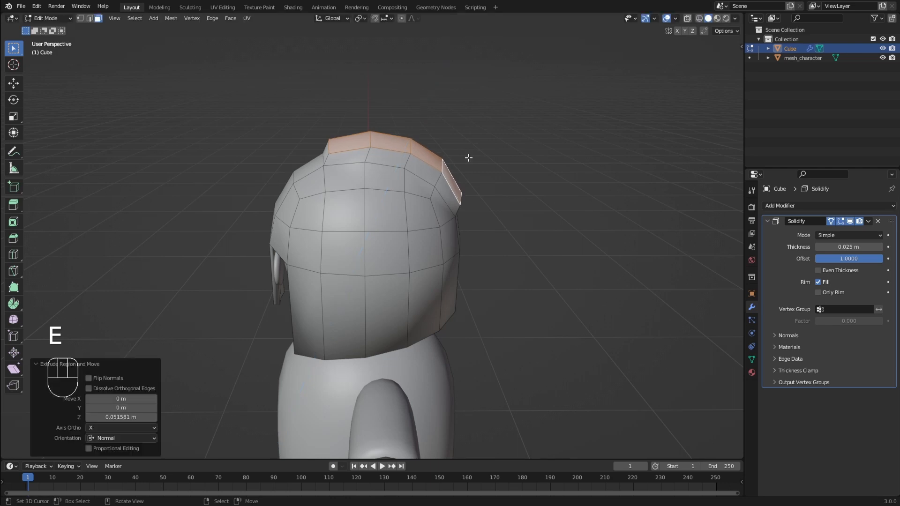
key("Tab")
middle_click_drag(469, 158, 464, 184)
middle_click_drag(379, 172, 451, 197)
- Inset the raised crest faces by about 0.033 m, extrude them outward again, and deselect the helmet
key("Tab")
key("i")
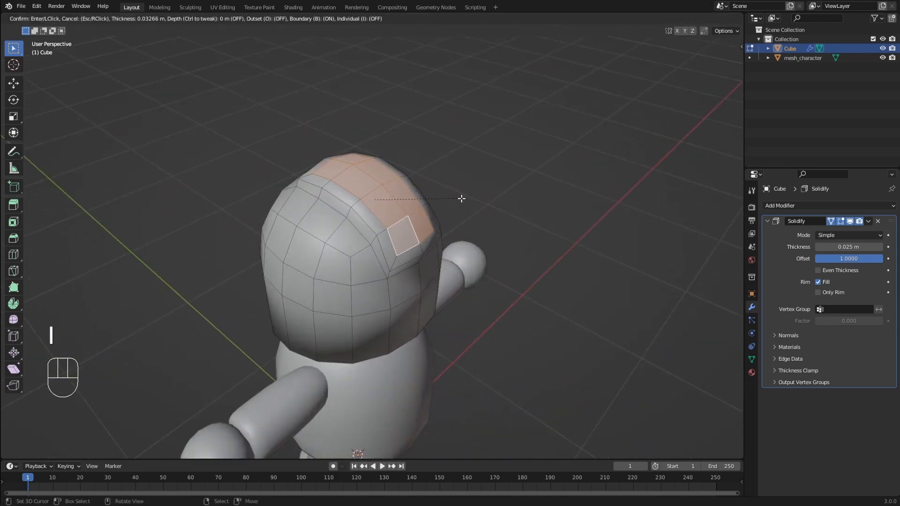
left_click(461, 198)
mouse_move(460, 197)
middle_mouse_down()
mouse_move(434, 201)
mouse_move(473, 192)
mouse_move(458, 189)
middle_mouse_up()
key("e")
left_click(462, 181)
key("Tab")
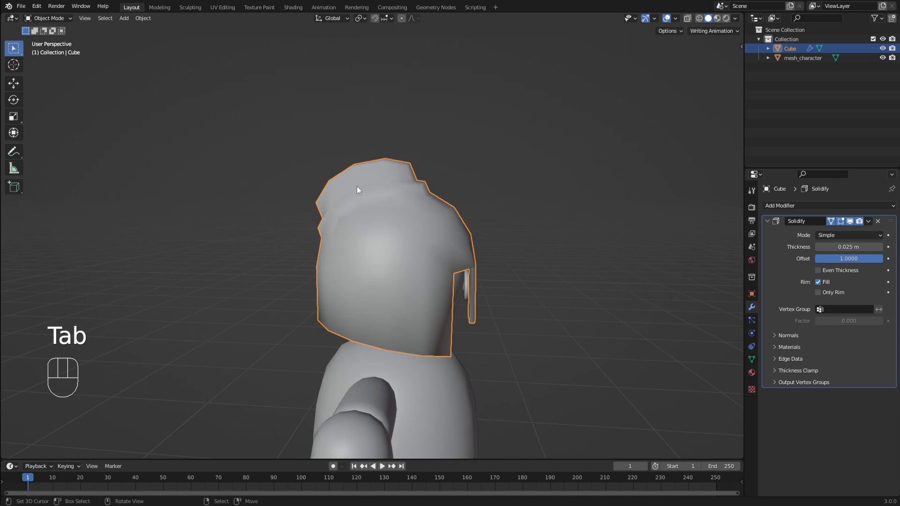
middle_click_drag(357, 190, 450, 185)
key("Tab")
key("Tab")
scroll(440, 184, "down", 3)
left_click(443, 185)
scroll(463, 222, "up", 2)
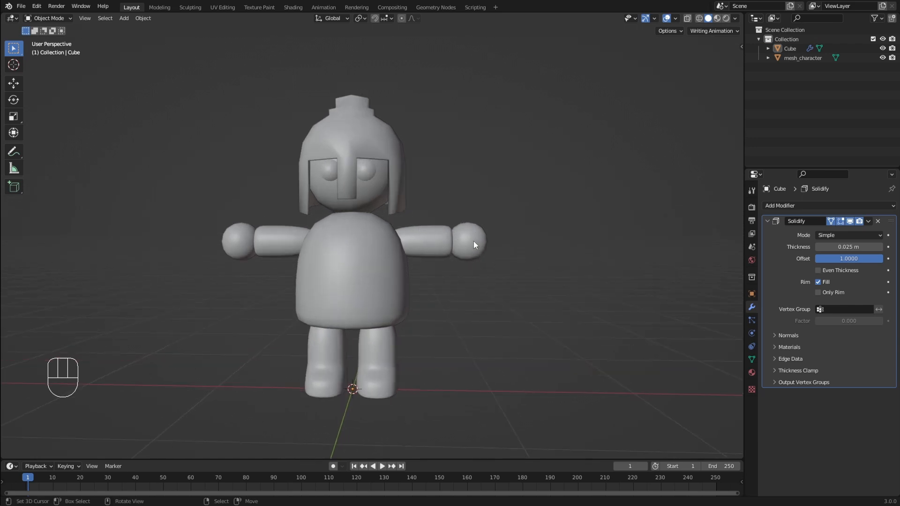
- Add a cube mesh and scale its geometry to 0.182 in Edit Mode
key("shift+a")
mouse_move(456, 224)
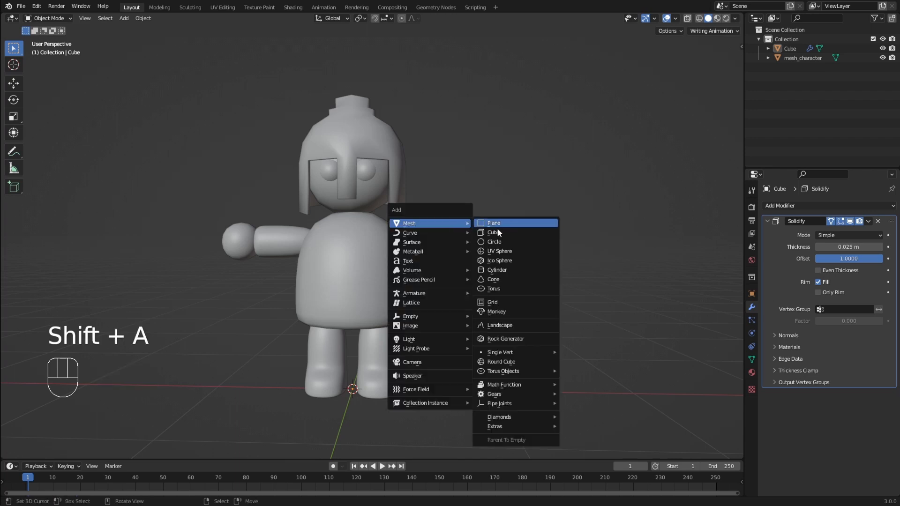
left_click(511, 235)
scroll(513, 237, "down", 3)
key("Tab")
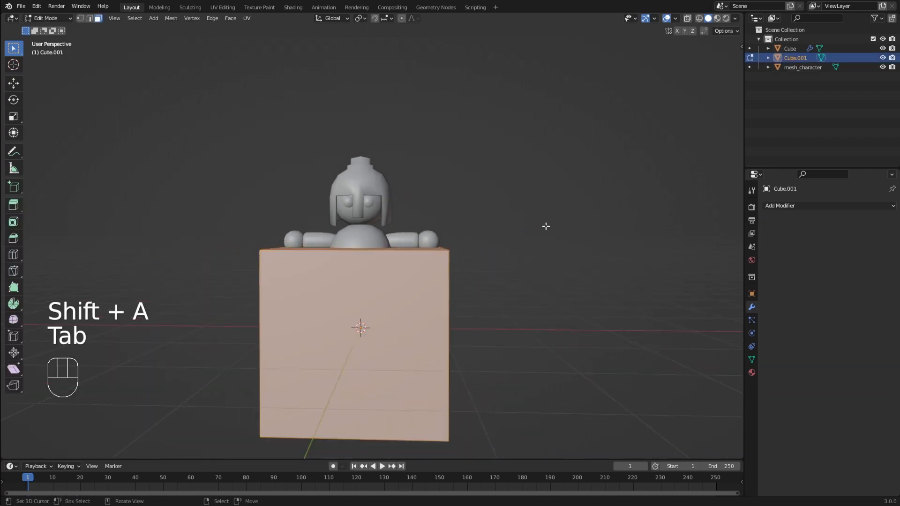
key("s")
left_click(385, 298)
- Raise the cube about 0.994 m along Z and move it about 0.813 m along X to the character's hand
key("g")
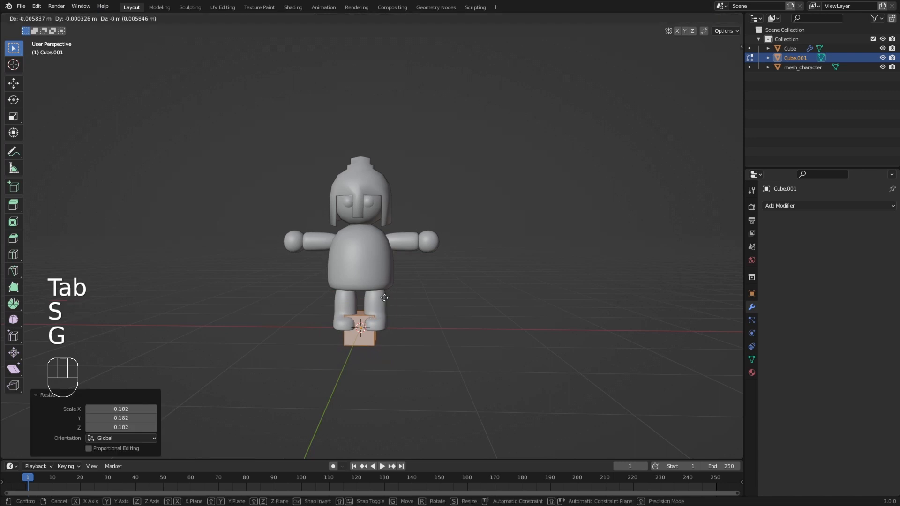
key("z")
left_click(390, 217)
key("g")
key("x")
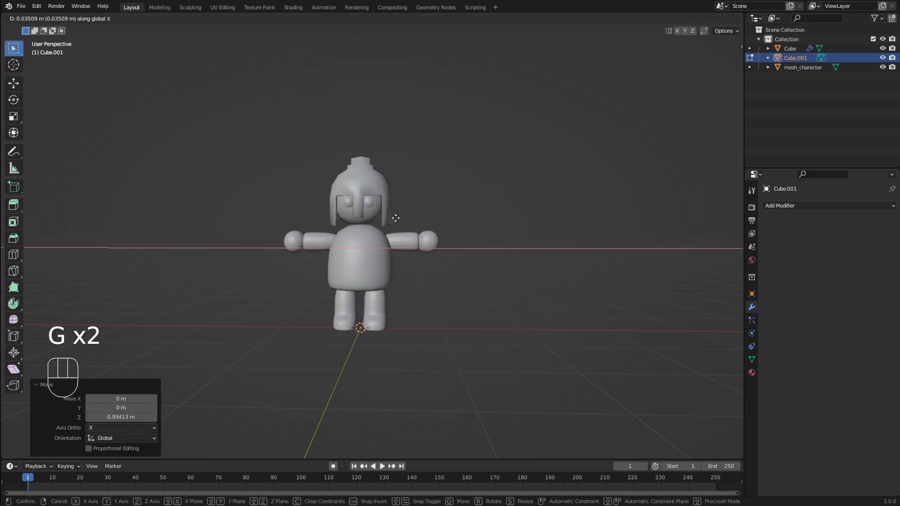
left_click(456, 221)
scroll(456, 221, "up", 2)
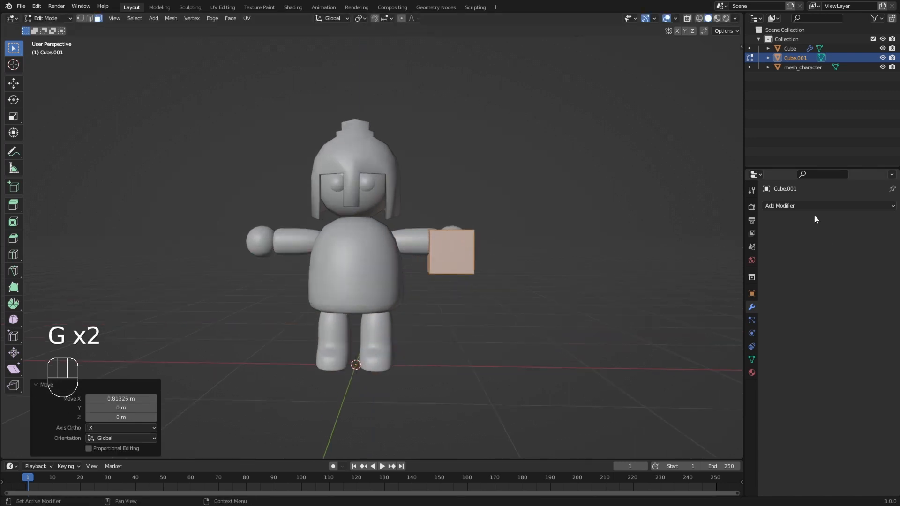
- Add a Mirror modifier to the cube and raise the cube about 0.27 m along Z above the hand
left_click(814, 207)
left_click(722, 314)
scroll(576, 262, "up", 2)
key("g")
key("z")
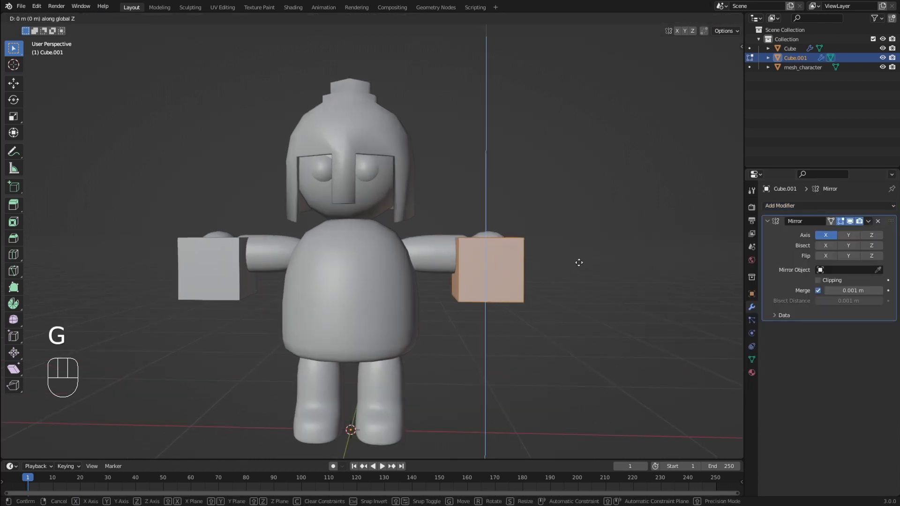
left_click(591, 174)
- Flatten the cube to 0.342 along Z and scale it down uniformly into a thin plate
key("z")
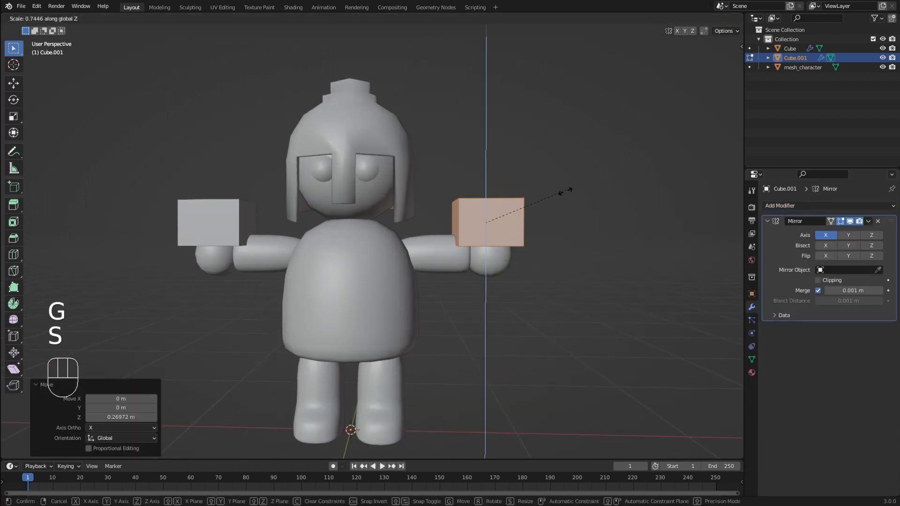
left_click(523, 216)
key("s")
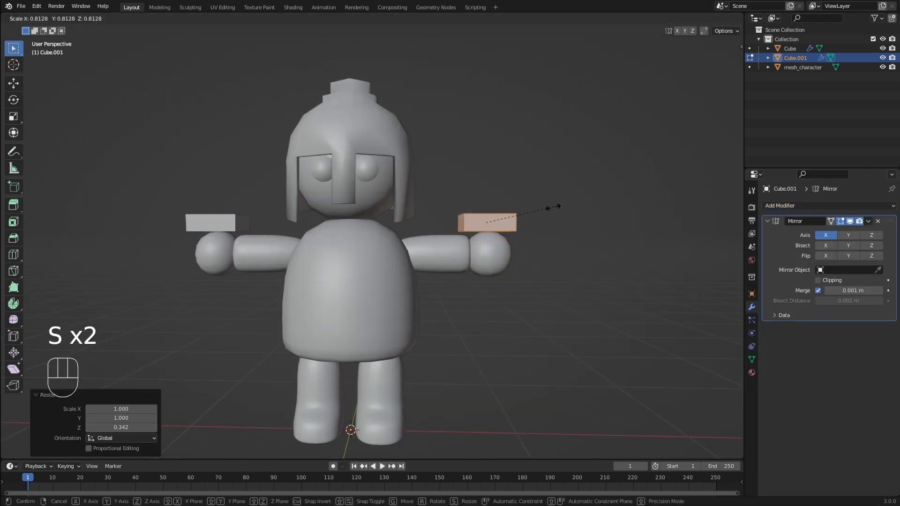
left_click(538, 209)
- Reposition the plate along Z, Y and sideways so it sits centred on top of the hand
key("g")
mouse_move(539, 209)
middle_mouse_down()
mouse_move(460, 214)
mouse_move(460, 195)
mouse_move(538, 227)
middle_mouse_up()
key("z")
left_click(536, 213)
key("g")
key("y")
left_click(476, 214)
key("g")
left_click(460, 196)
key("Tab")
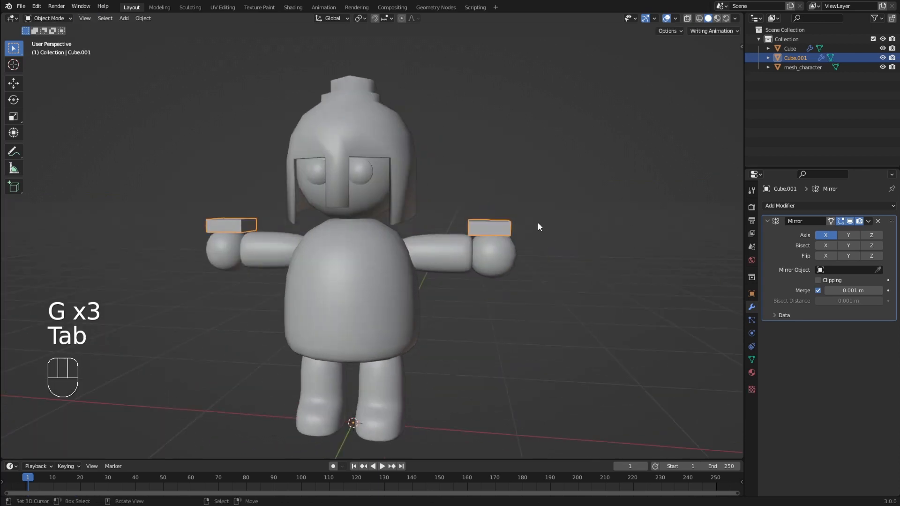
- Add a Subdivision Surface modifier to the hand plates with a viewport level of 2
left_click(793, 207)
left_click(698, 376)
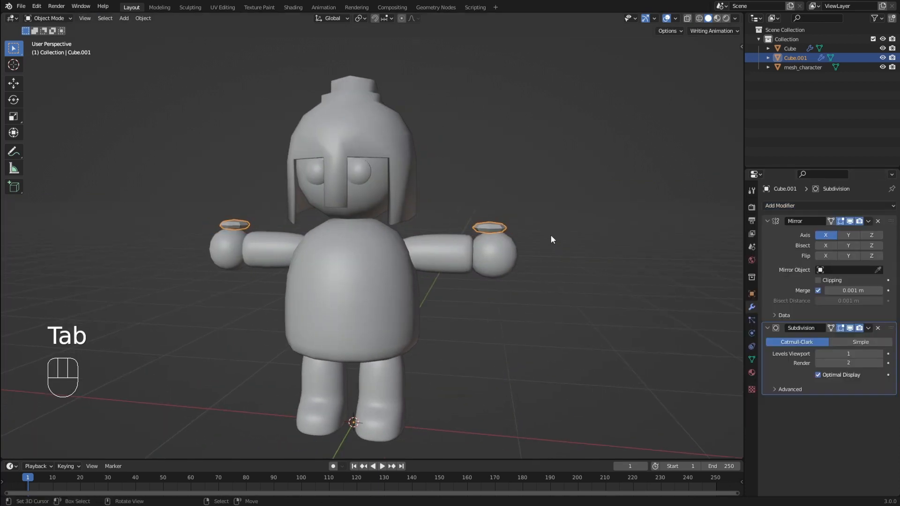
key("Tab")
key("Tab")
middle_click_drag(563, 233, 539, 282)
key("Tab")
scroll(539, 245, "up", 1)
key("Tab")
key("Tab")
- Add two evenly spaced edge loops across the hand plate without sliding them
key("ctrl+r")
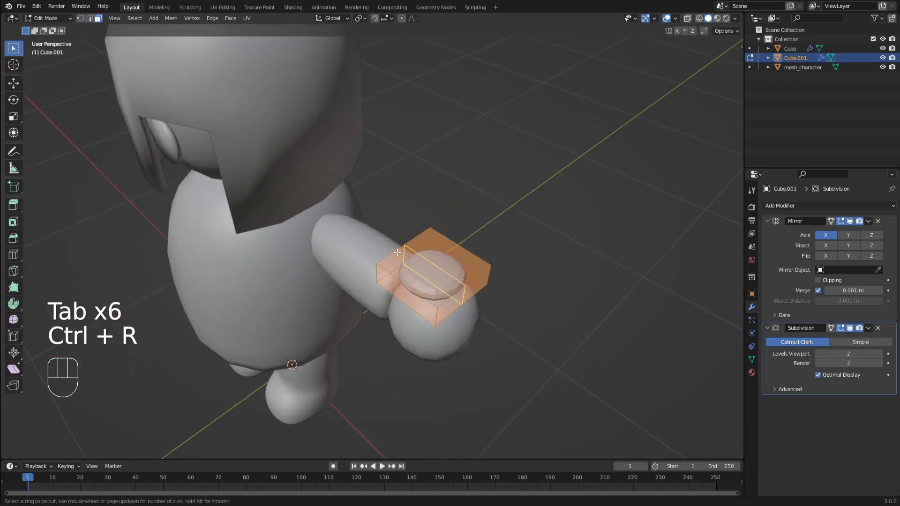
left_click(400, 255)
right_click(399, 254)
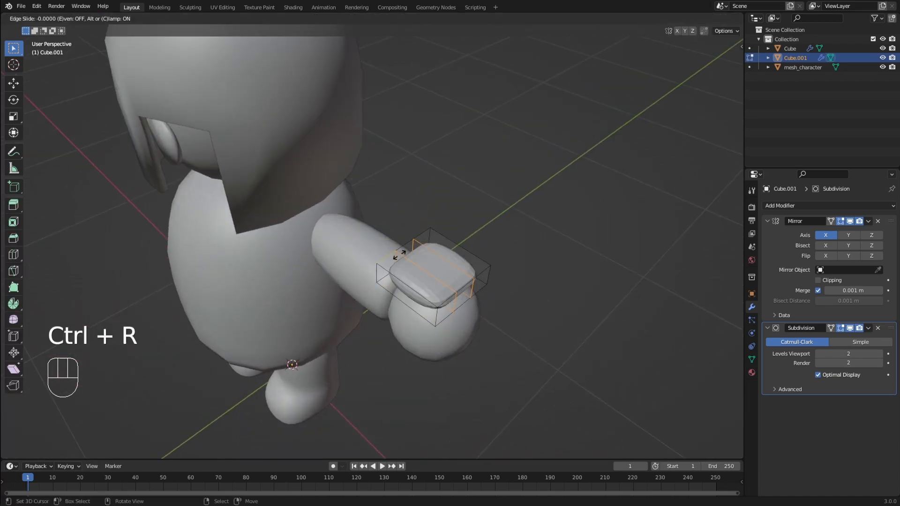
key("Tab")
middle_click_drag(484, 265, 500, 266)
- Select the plate's two opposite end faces and lower them along Z so the plate curves over the hand
key("Tab")
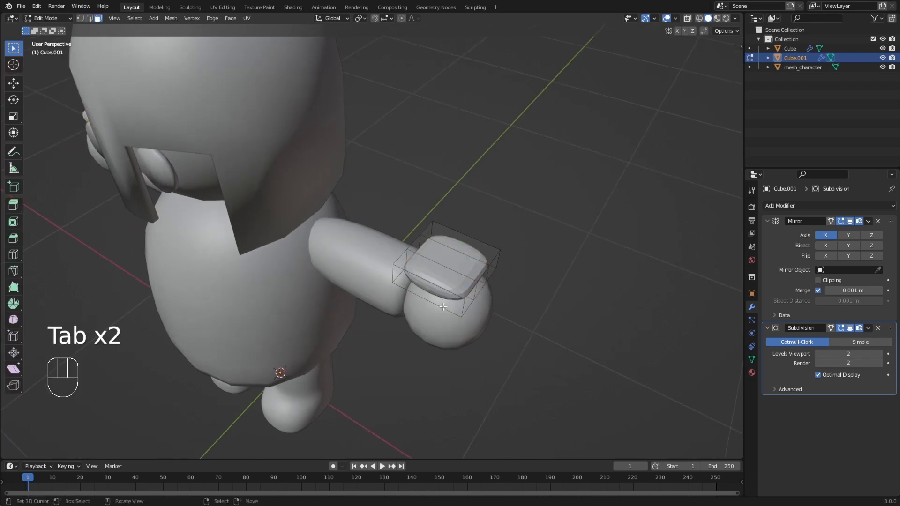
right_click(436, 297)
middle_click_drag(435, 295, 530, 257)
right_click(345, 277, "shift")
key("g")
key("z")
left_click(490, 264)
- Apply smooth shading to the hand plate object and deselect it
key("Tab")
key("w")
left_click(525, 261)
right_click(529, 257)
right_click(472, 226)
- Select the plate's whole mesh and move it to fit over the hand, adjusting its height along Z
middle_click_drag(472, 227, 483, 257)
key("Tab")
key("a")
key("g")
key("g")
left_click(501, 266)
scroll(516, 260, "down", 2)
key("Tab")
key("Tab")
scroll(586, 258, "up", 3)
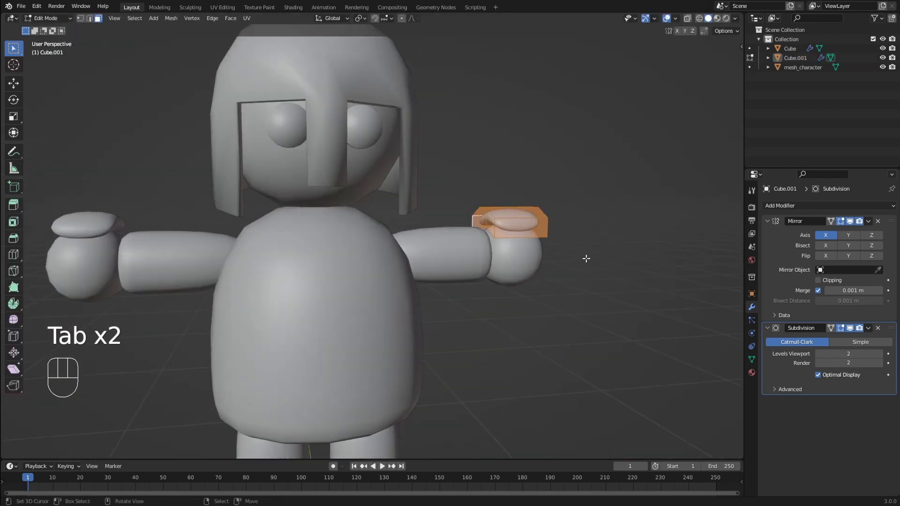
key("g")
key("z")
key("Tab")
- Stretch the hand plate about 1.2 times along Y and readjust its height along Z over the hand
middle_click_drag(592, 262, 471, 266)
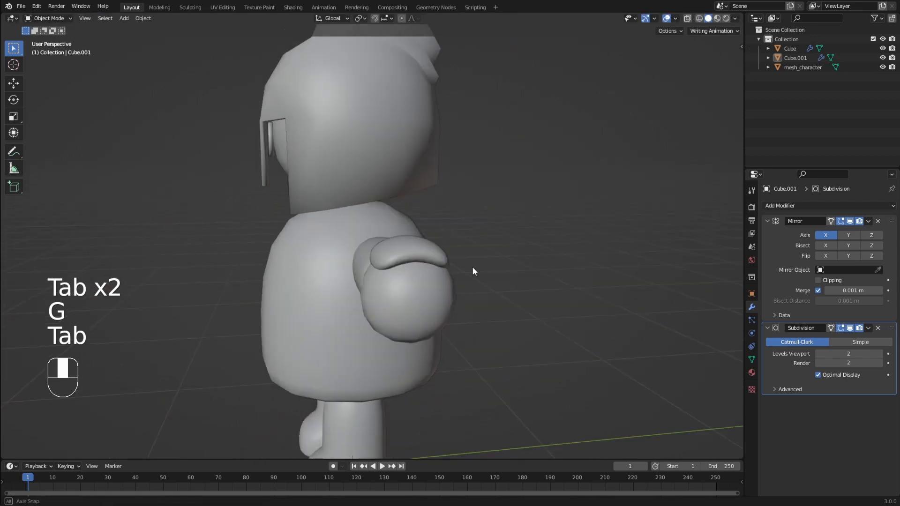
scroll(471, 266, "up", 2)
key("Tab")
key("s")
key("y")
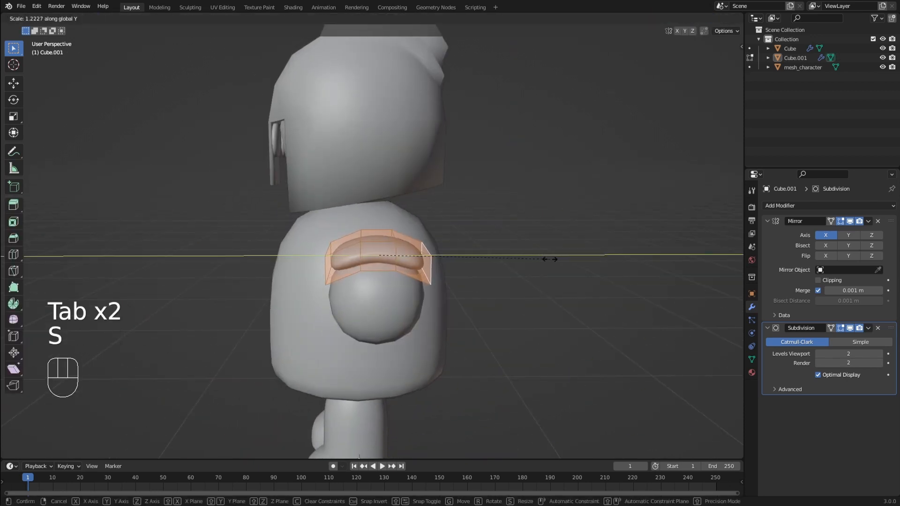
left_click(542, 258)
key("g")
key("z")
left_click(513, 257)
key("Tab")
middle_click_drag(513, 258, 507, 221)
scroll(563, 268, "down", 2)
scroll(516, 257, "up", 2)
scroll(489, 265, "up", 3)
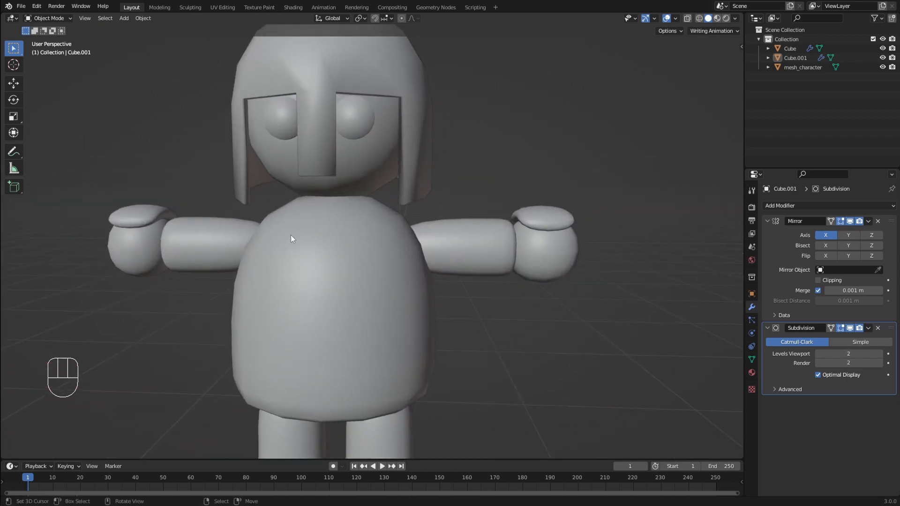
- Duplicate the hand plate's mesh in place and move the copy about 0.496 m along X to the shoulder
left_click(532, 217)
middle_click_drag(535, 217, 545, 234)
key("Tab")
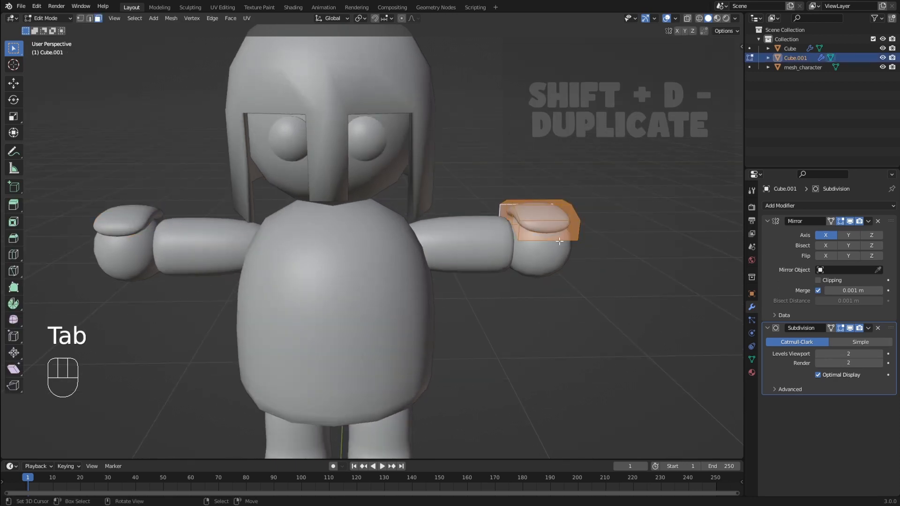
key("shift+d")
right_click(487, 232)
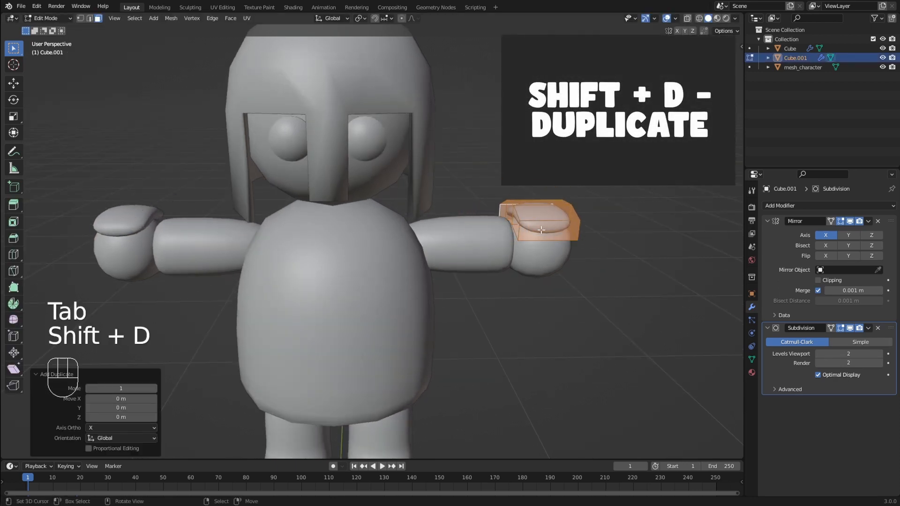
key("g")
key("g")
left_click(352, 239)
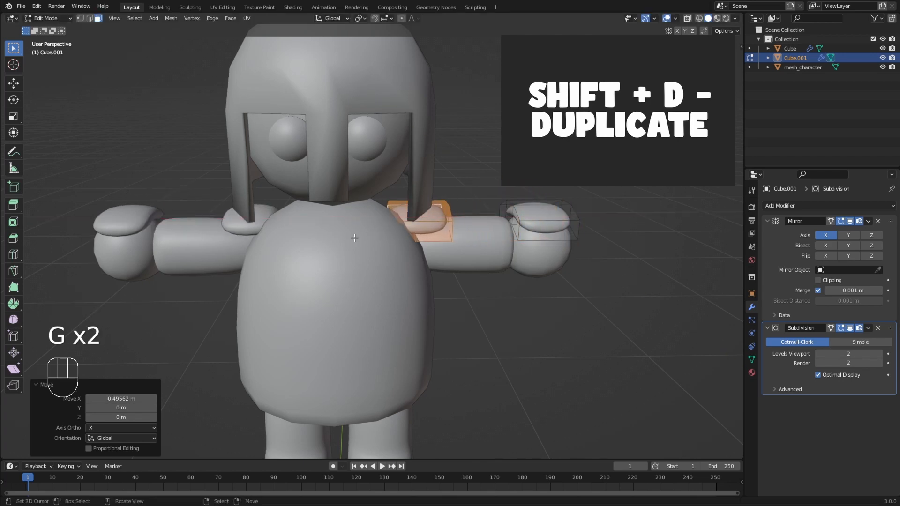
- Scale the shoulder plate up to 1.402 and raise it about 0.035 m along Z
middle_click_drag(352, 238, 421, 225)
key("s")
left_click(504, 213)
key("g")
middle_click(514, 202)
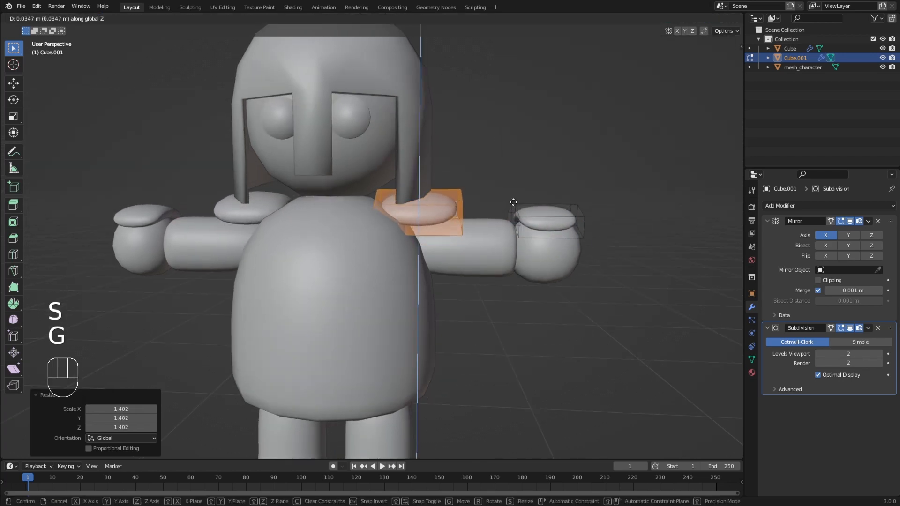
left_click(516, 201)
key("Tab")
middle_click_drag(501, 191, 389, 321)
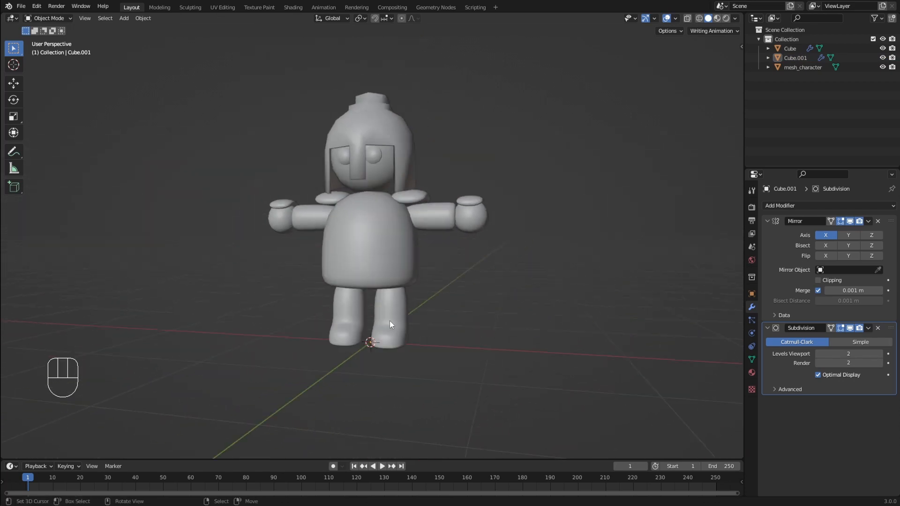
- Open the mesh_character object in Edit Mode and select only the face loop around each upper leg
left_click(384, 316)
key("Tab")
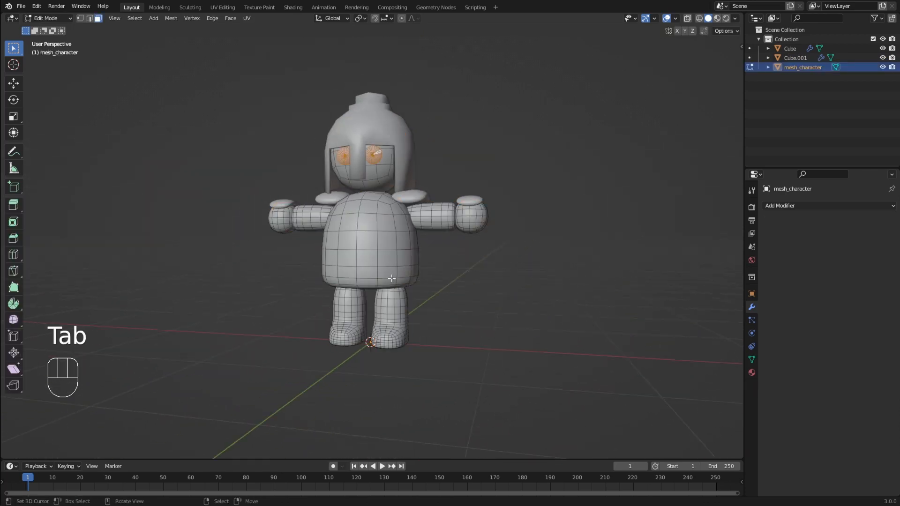
middle_click_drag(404, 298, 438, 266, "shift")
scroll(426, 268, "up", 2)
scroll(413, 261, "up", 2)
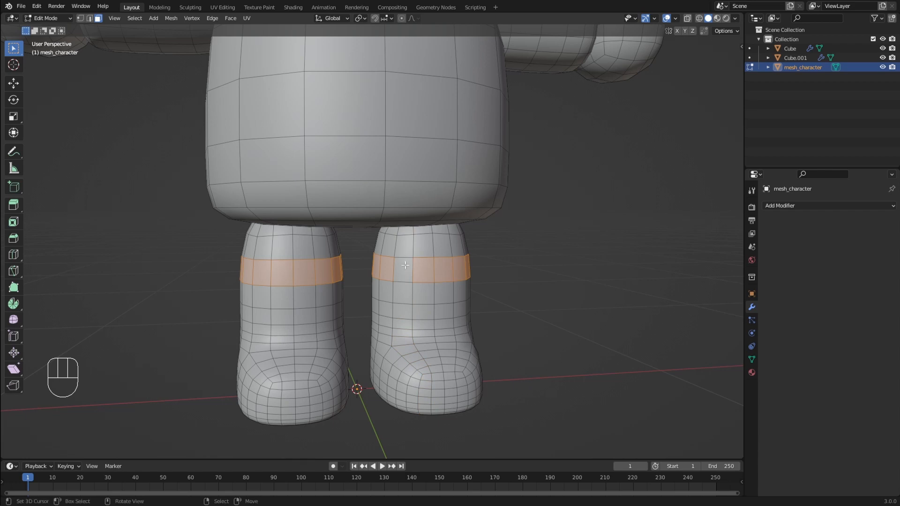
key("a")
key("a")
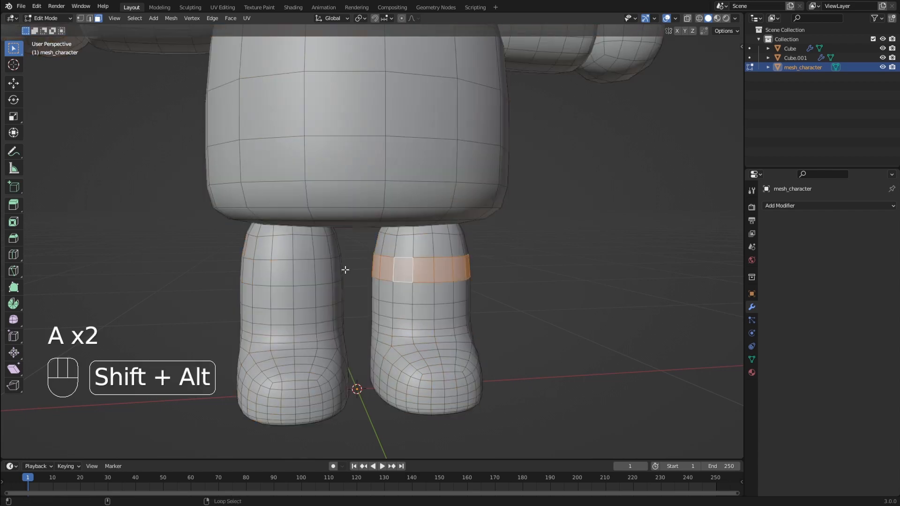
middle_click_drag(314, 269, 481, 270)
- Extrude the two leg bands in place and fatten them about 0.032 m along their normals
key("e")
right_click(499, 259)
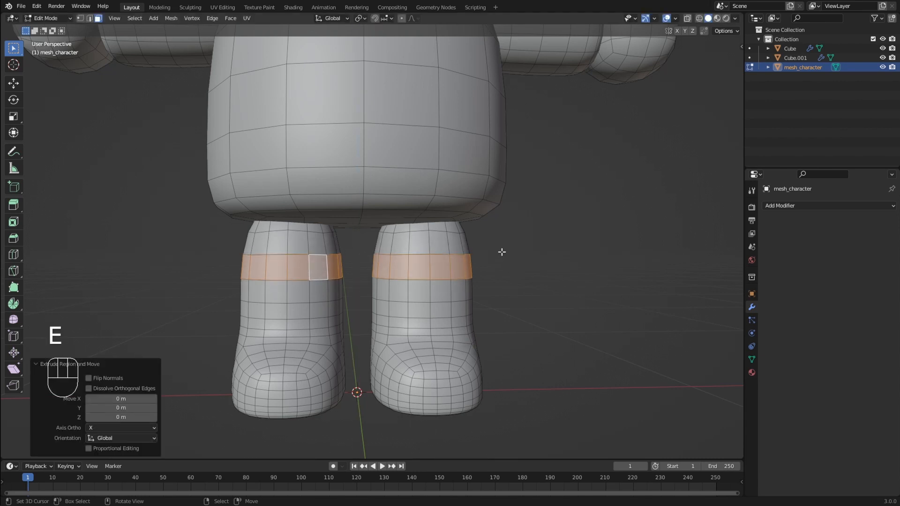
scroll(500, 256, "up", 1)
key("alt+s")
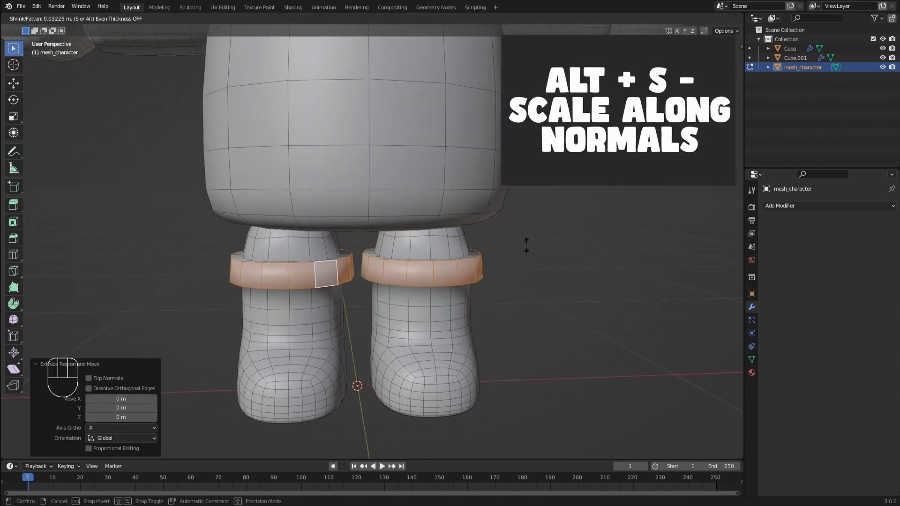
left_click(525, 246)
key("Tab")
- Examine the whole character with its leg bands, hand plates and shoulder plates from the front
scroll(516, 247, "down", 3)
middle_click_drag(516, 246, 480, 251)
middle_click_drag(480, 252, 479, 269, "shift")
scroll(478, 268, "down", 2)
middle_click_drag(474, 264, 570, 144)
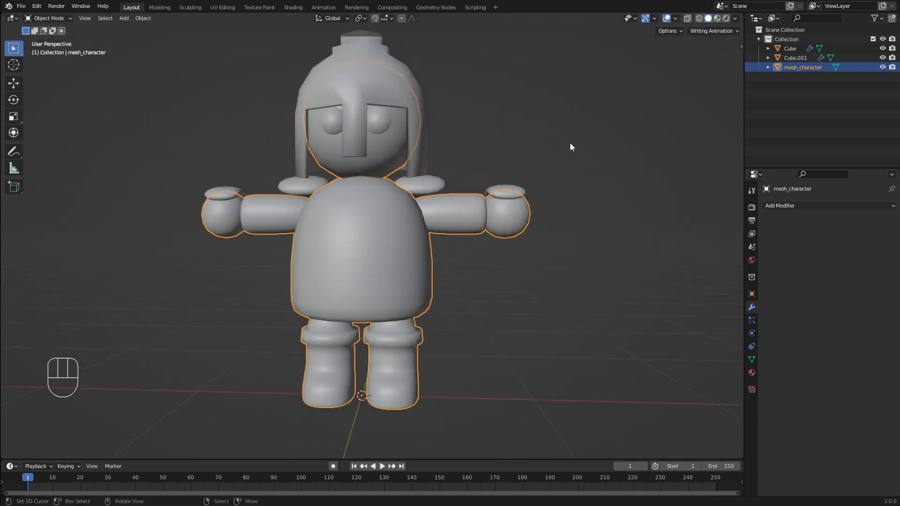
middle_click_drag(432, 193, 441, 195)
middle_click_drag(441, 270, 463, 243, "shift")
middle_click_drag(462, 243, 455, 242)
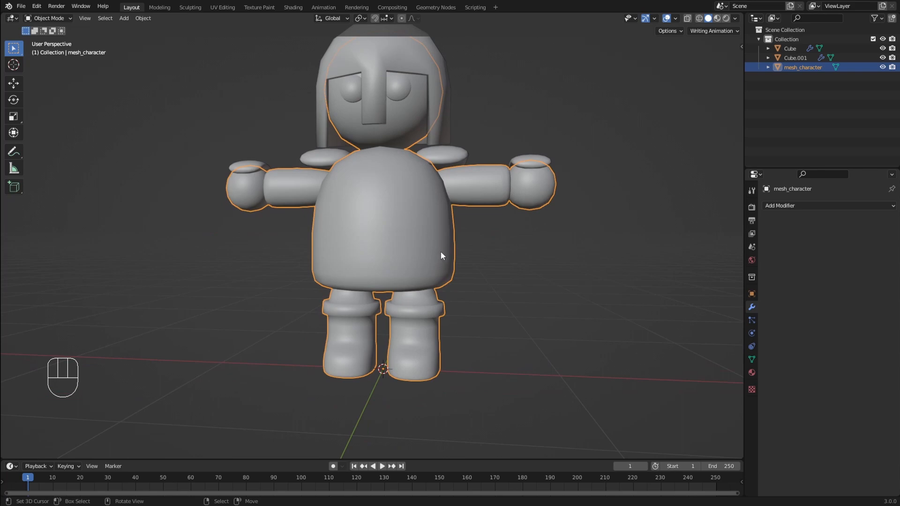
- Put the character mesh in Edit Mode and select only the face loop around the lower torso
key("Tab")
scroll(424, 313, "up", 2)
middle_click_drag(448, 318, 436, 335)
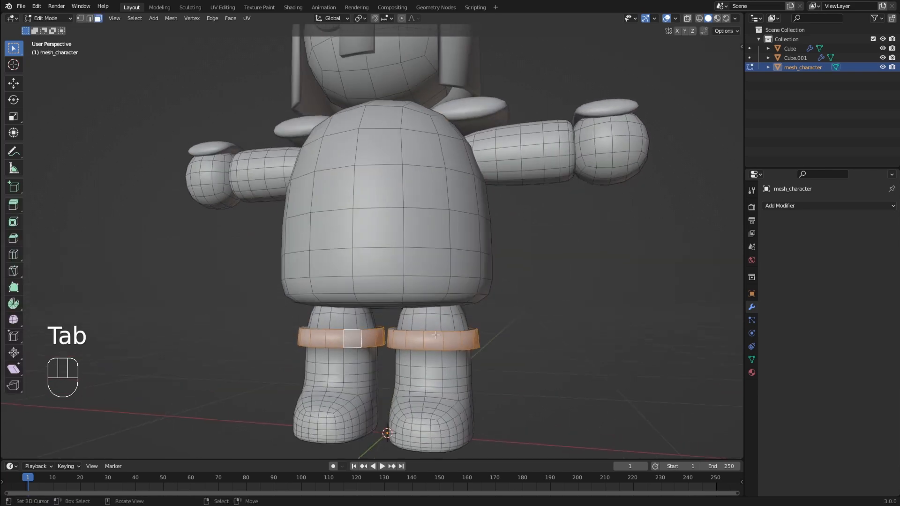
middle_click_drag(396, 302, 415, 308)
left_click(365, 266, "alt")
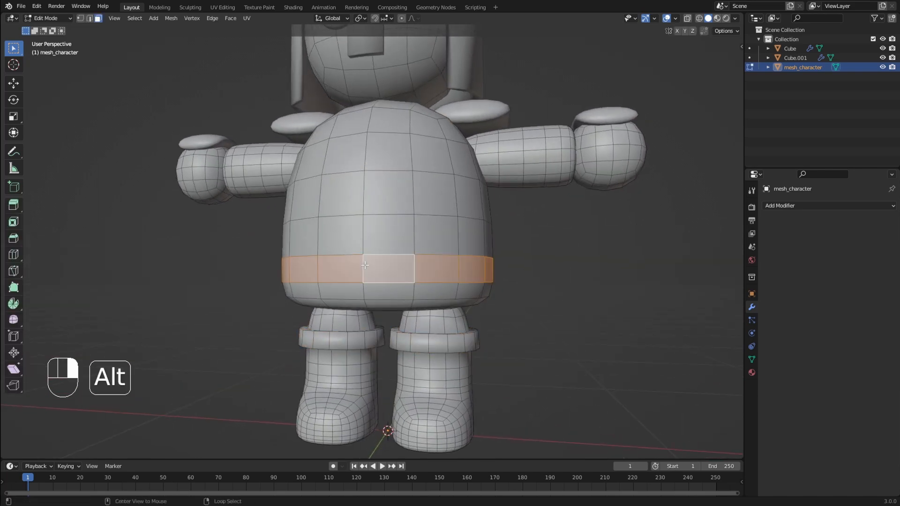
middle_click_drag(366, 266, 426, 273)
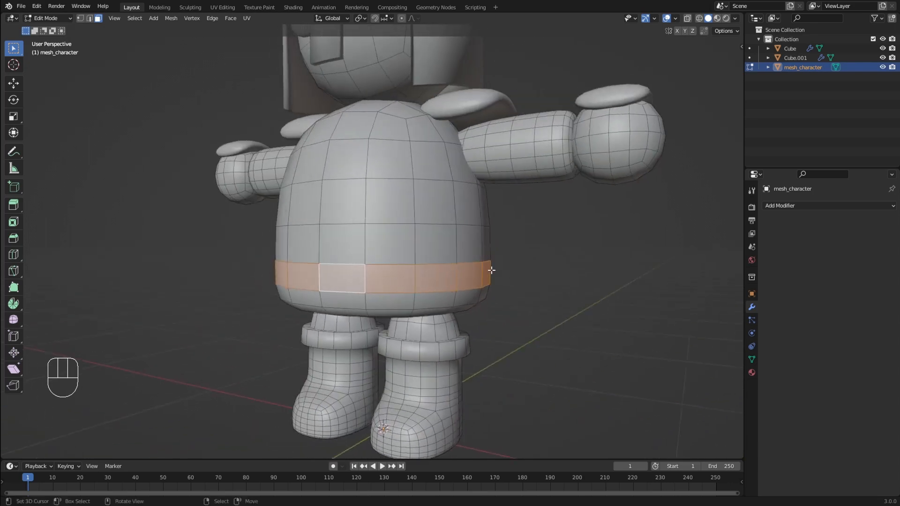
- Extrude the lower torso loop in place and fatten it about 0.03 m along its normals to form a belt
middle_click_drag(491, 270, 520, 277)
key("e")
right_click(529, 277)
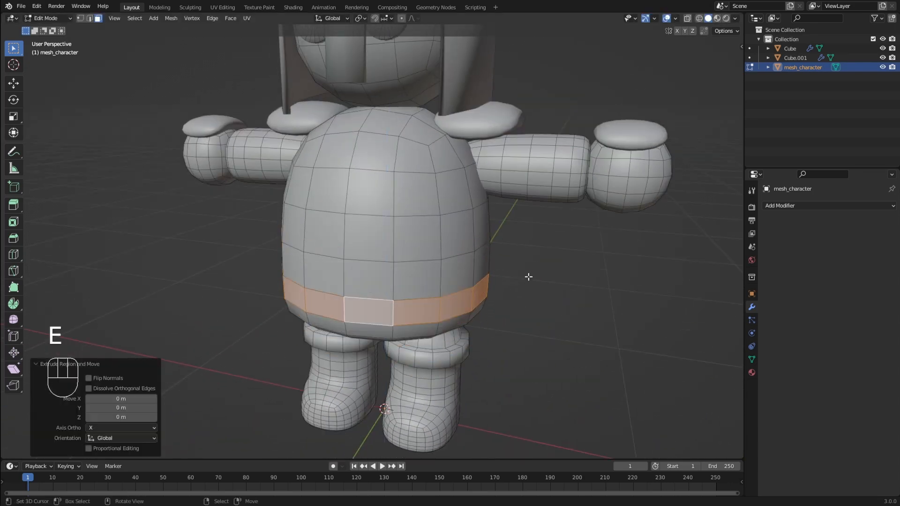
key("alt+s")
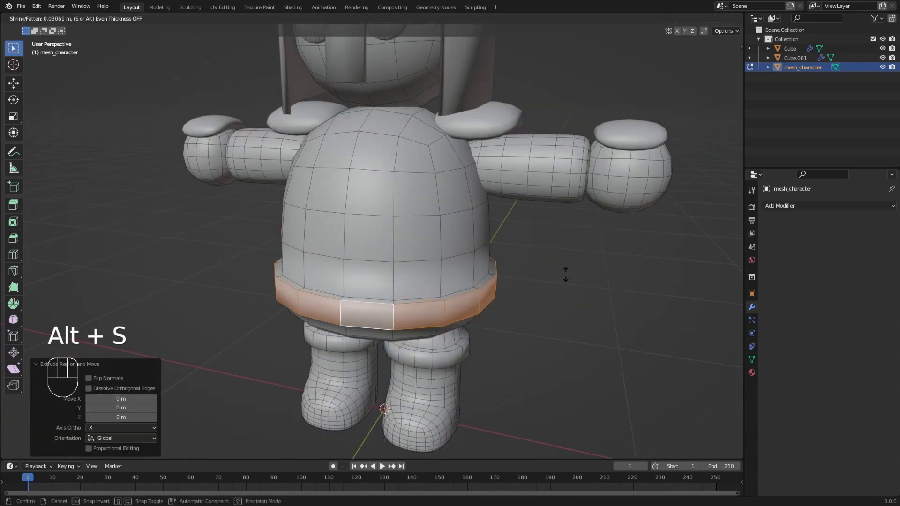
left_click(569, 274)
key("Tab")
middle_click_drag(569, 273, 511, 233)
- Select the vertical edge at the belt's front centre and snap the 3D cursor to it
key("Tab")
scroll(535, 268, "up", 1)
middle_click_drag(408, 245, 426, 195)
scroll(429, 247, "up", 1)
key("Tab")
key("Tab")
scroll(426, 195, "up", 1)
key("shift+s")
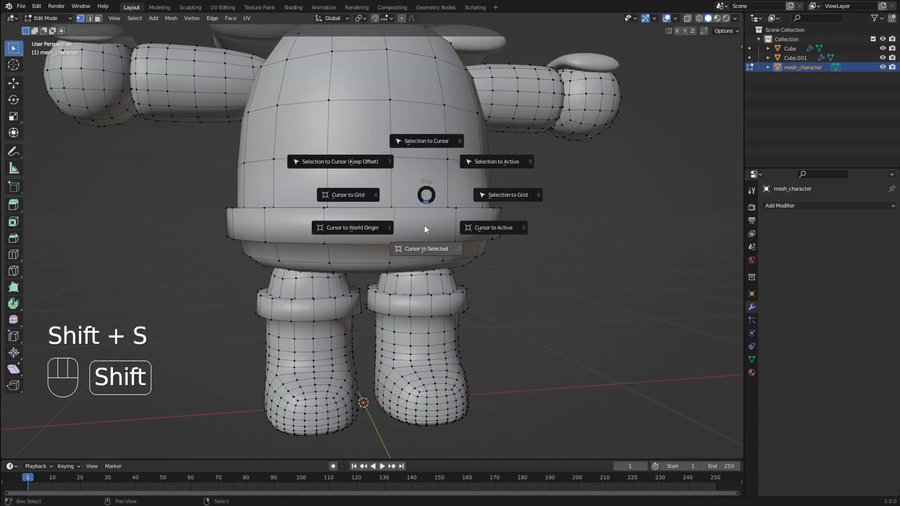
left_click(426, 259)
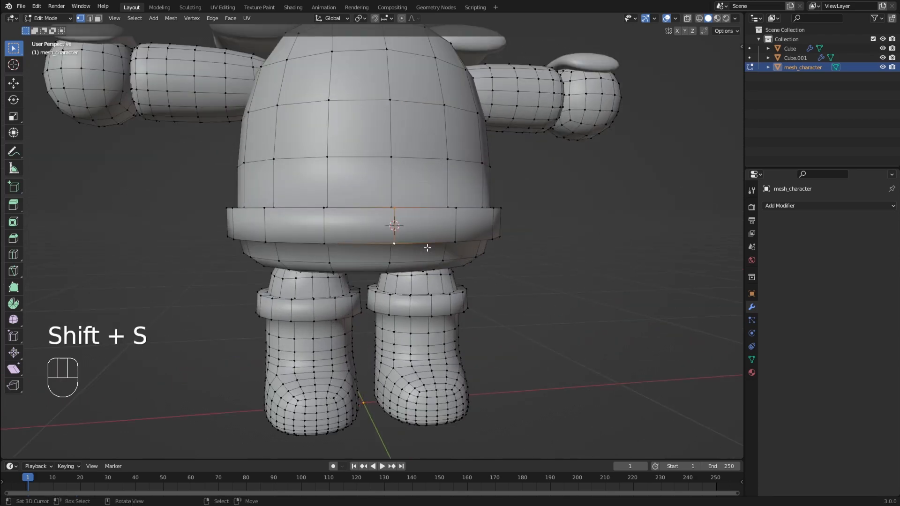
- Add a cube at the 3D cursor on the belt's front and scale it to about 0.071
key("shift+a")
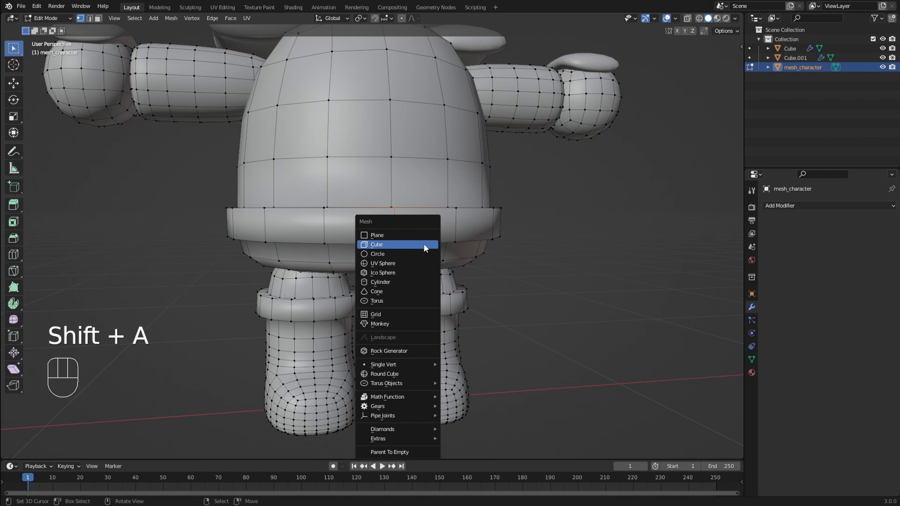
left_click(425, 244)
key("s")
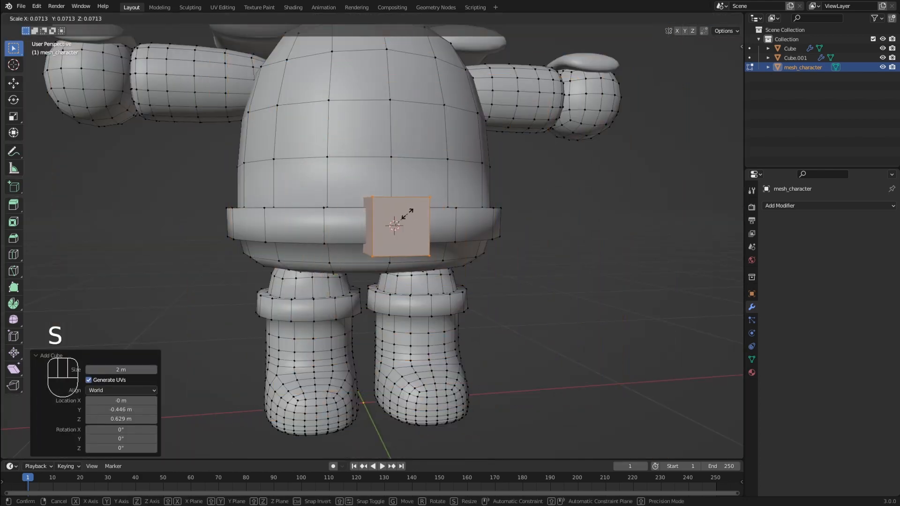
left_click(408, 214)
key("Tab")
middle_click_drag(425, 218, 540, 238)
- Flatten the buckle cube to 0.416 along Y and move it along Y into the belt
key("Tab")
key("s")
key("y")
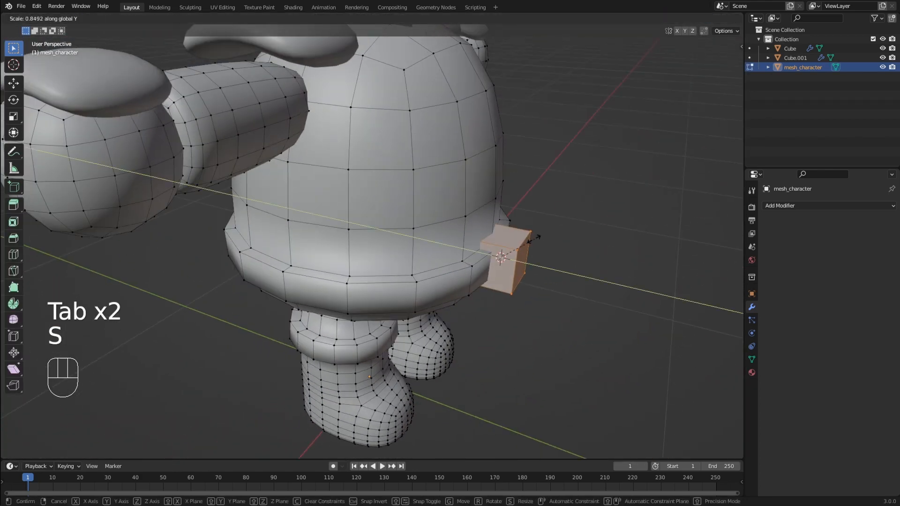
left_click(511, 242)
key("g")
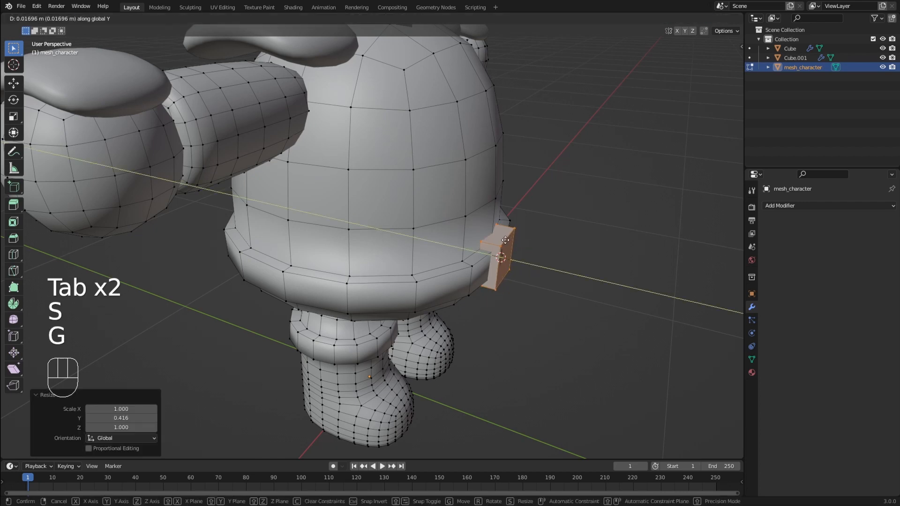
left_click(497, 242)
- Examine the whole character with the new belt and buckle from the front
key("Tab")
middle_click_drag(552, 243, 483, 243)
left_click(424, 227)
key("w")
left_click(420, 224)
right_click(531, 226)
scroll(483, 243, "down", 2)
mouse_move(483, 243)
middle_mouse_down()
mouse_move(612, 244)
mouse_move(488, 247)
middle_mouse_up()
scroll(490, 237, "up", 2)
scroll(491, 237, "down", 4)
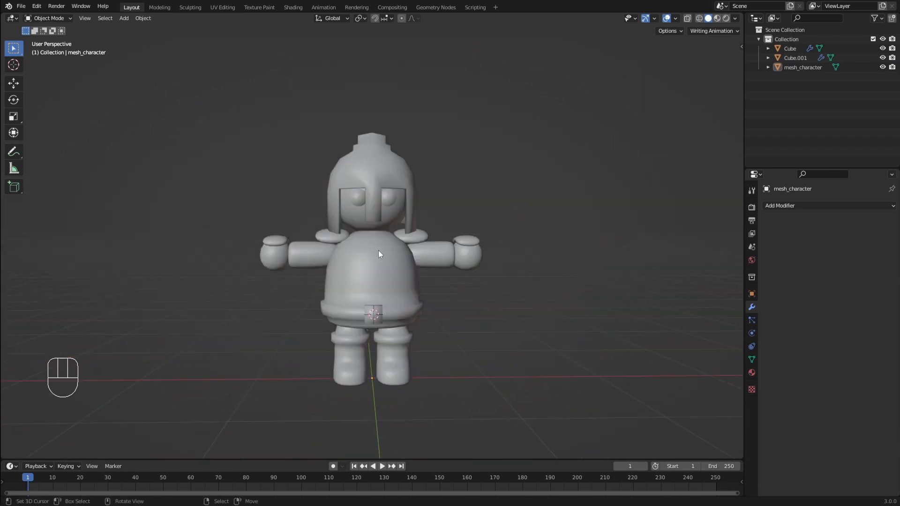
- Open the character mesh in Edit Mode and select the upper torso faces on both sides of the neck
left_click(378, 254)
key("Tab")
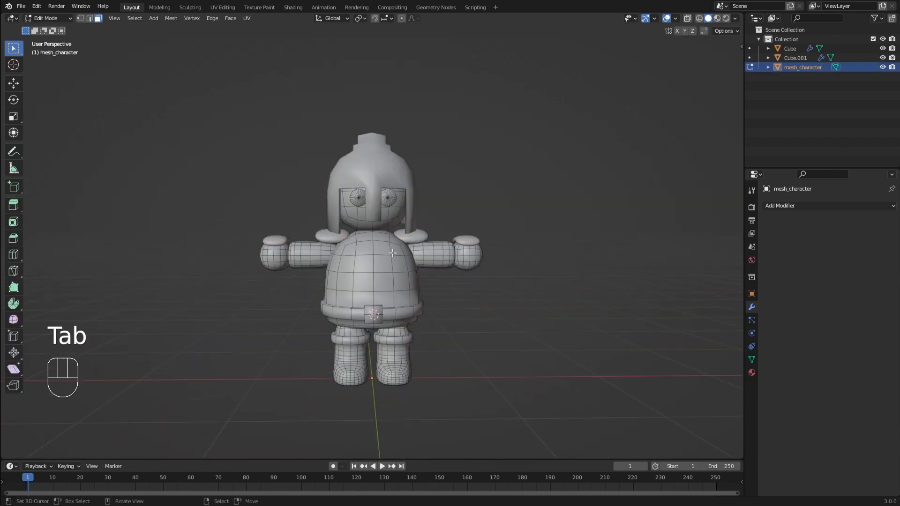
scroll(407, 248, "up", 3)
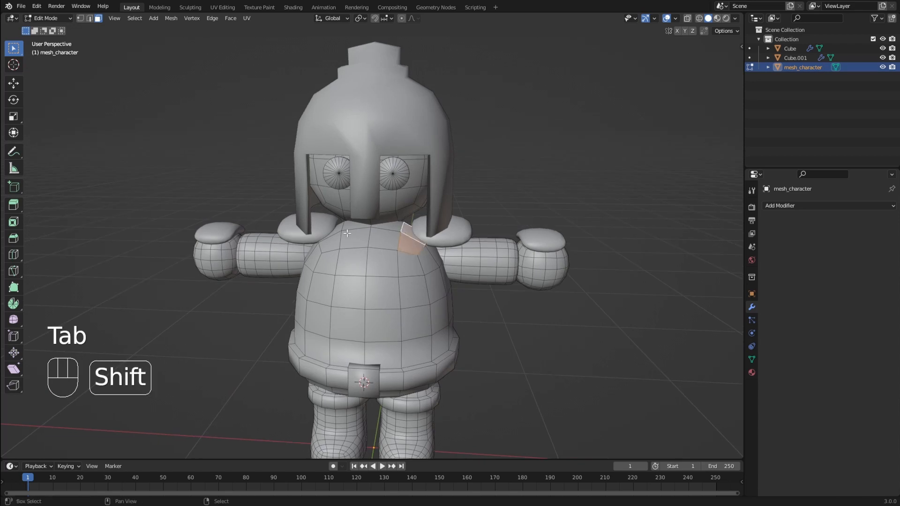
middle_click_drag(339, 231, 588, 235)
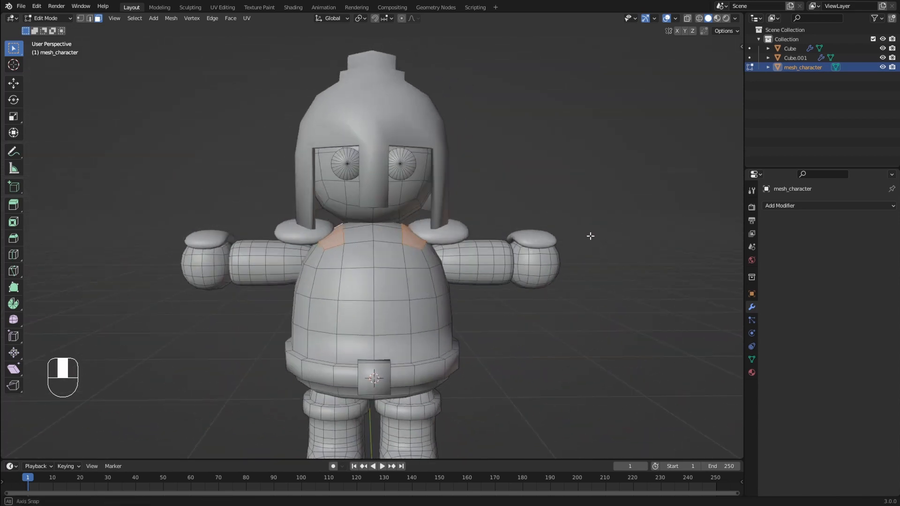
- Extrude the selected neck-side faces, raise them about 0.058 m along Z and scale them up to about 1.12
key("e")
left_click(509, 234)
key("g")
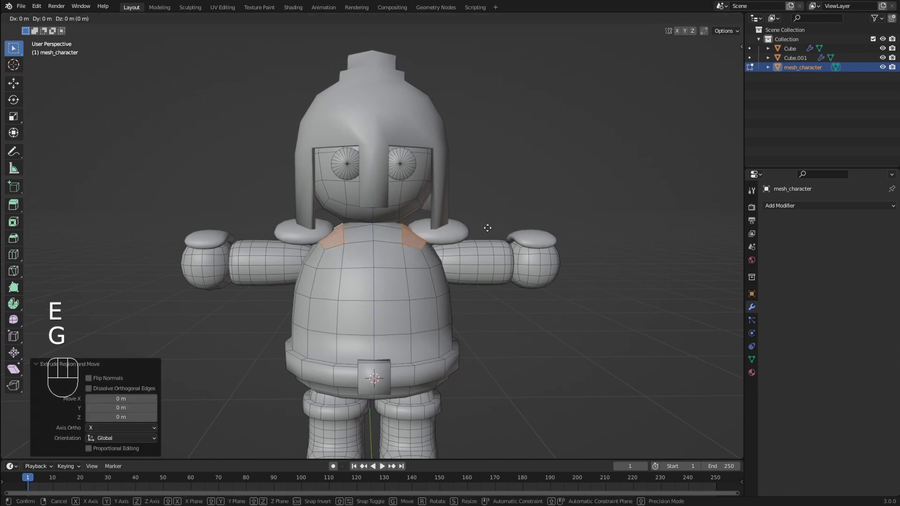
left_click(488, 216)
key("s")
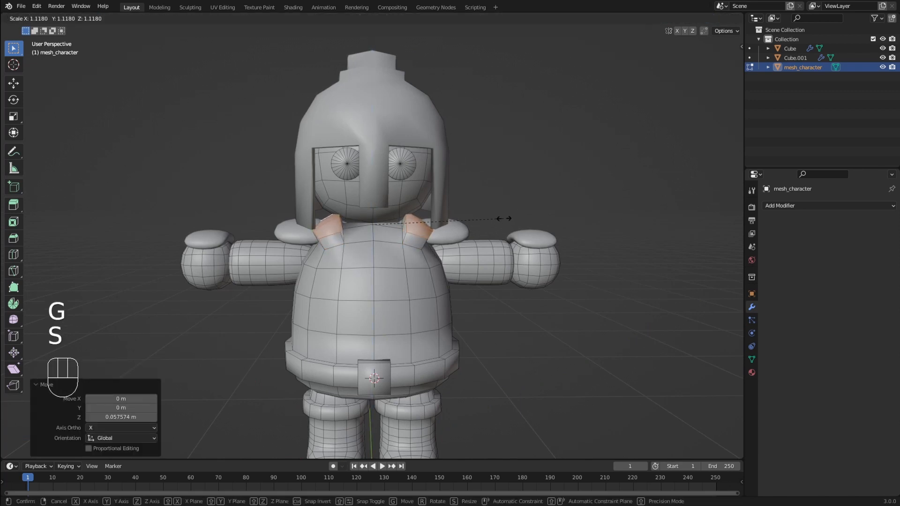
left_click(505, 219)
key("Tab")
left_click(503, 216)
mouse_move(503, 216)
middle_mouse_down()
mouse_move(444, 221)
mouse_move(478, 216)
mouse_move(486, 228)
mouse_move(457, 253)
mouse_move(441, 211)
mouse_move(486, 232)
mouse_move(460, 255)
mouse_move(482, 260)
mouse_move(428, 263)
middle_mouse_up()
- Show the model in Material Preview and give the hand and shoulder plates a new material named m_armour
left_click(428, 218)
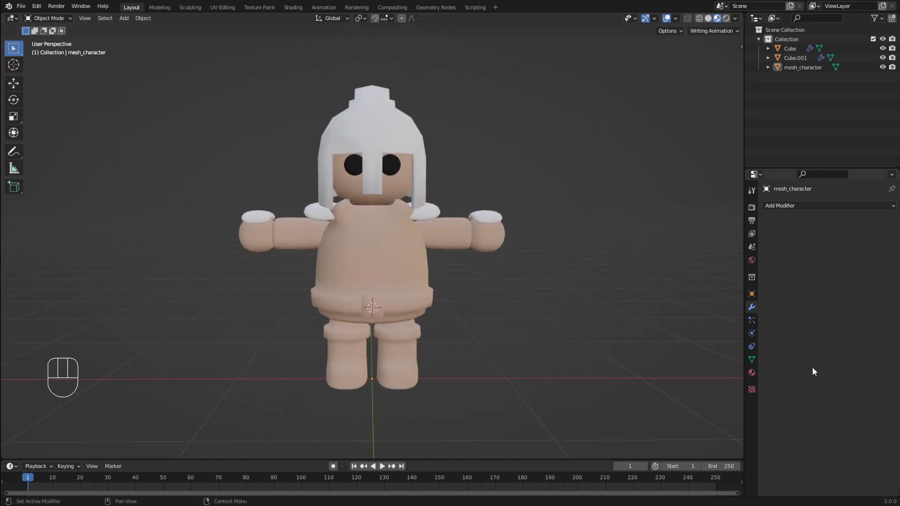
left_click(752, 373)
left_click(497, 217)
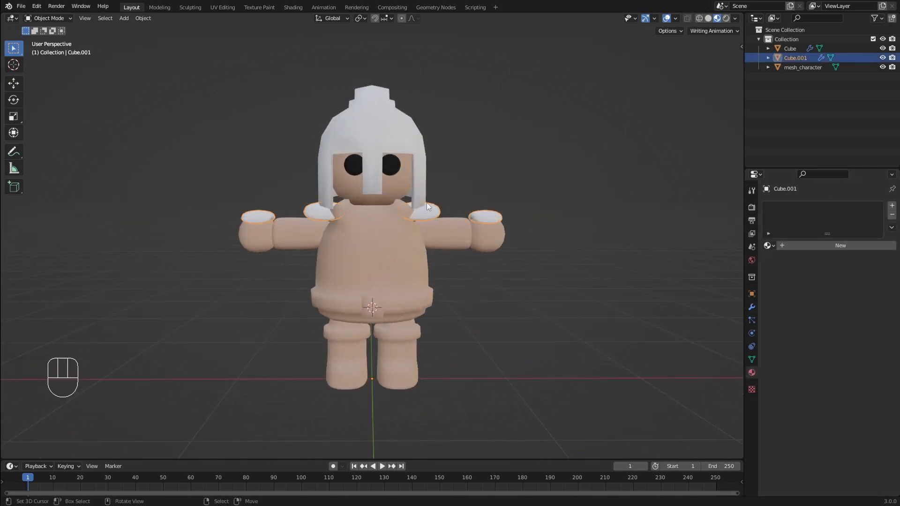
middle_click_drag(426, 216, 447, 222)
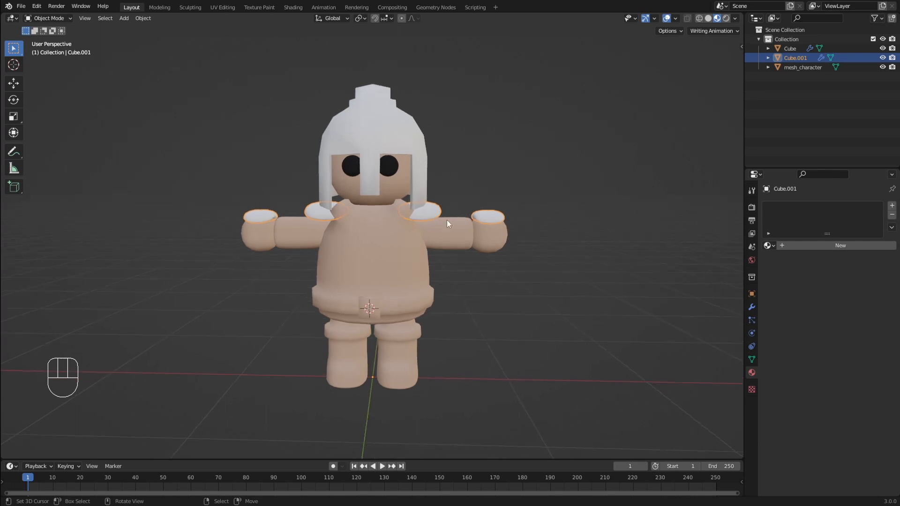
left_click(769, 246)
left_click(799, 253)
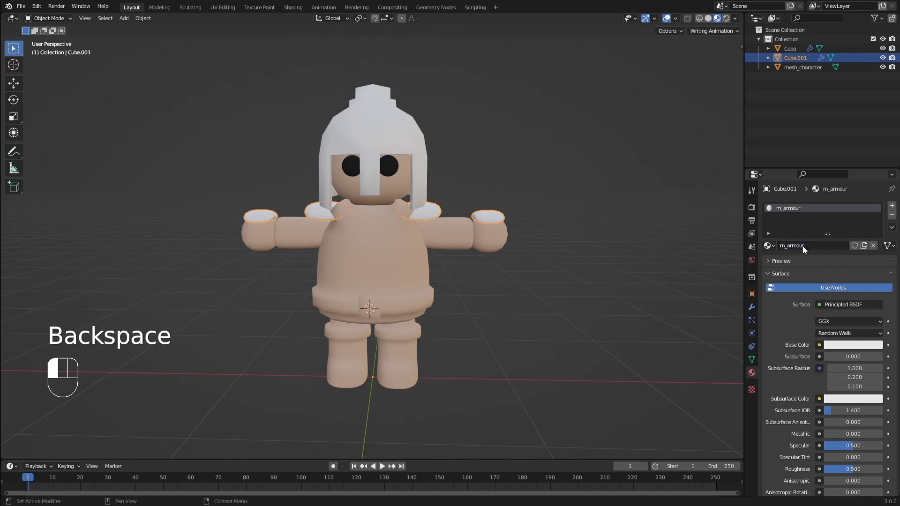
- Set the m_armour material's specular to 0, roughness to 1 and base color to grey 757575
scroll(807, 382, "down", 3)
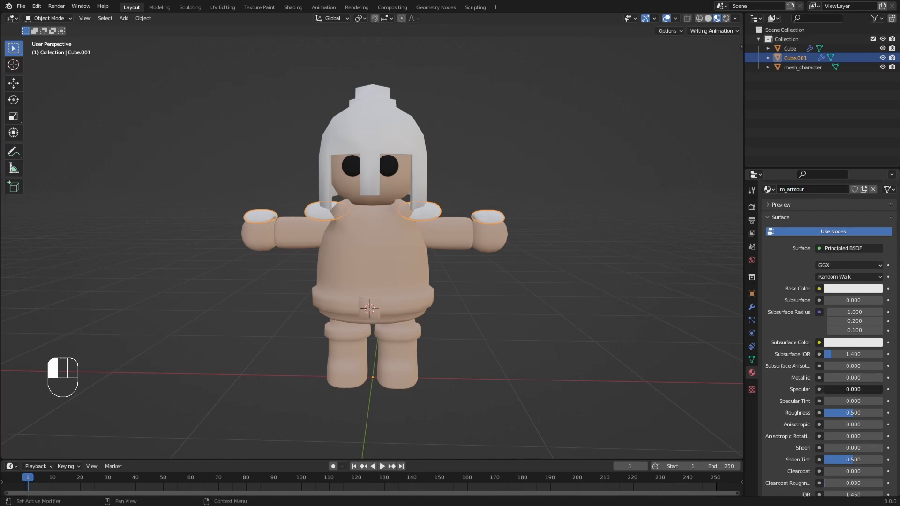
left_click(846, 289)
left_click_drag(805, 162, 801, 180)
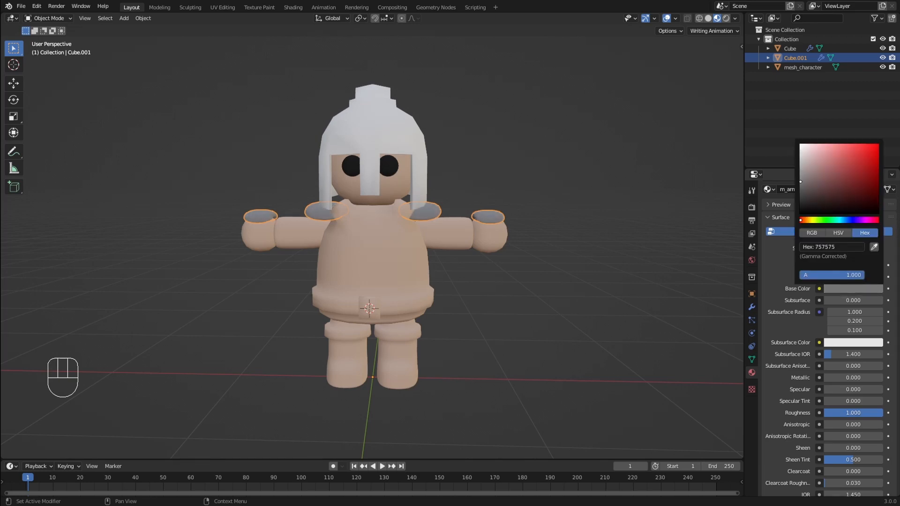
- Assign the existing m_armour material to the helmet
middle_click_drag(492, 161, 496, 179, "shift")
right_click(413, 159)
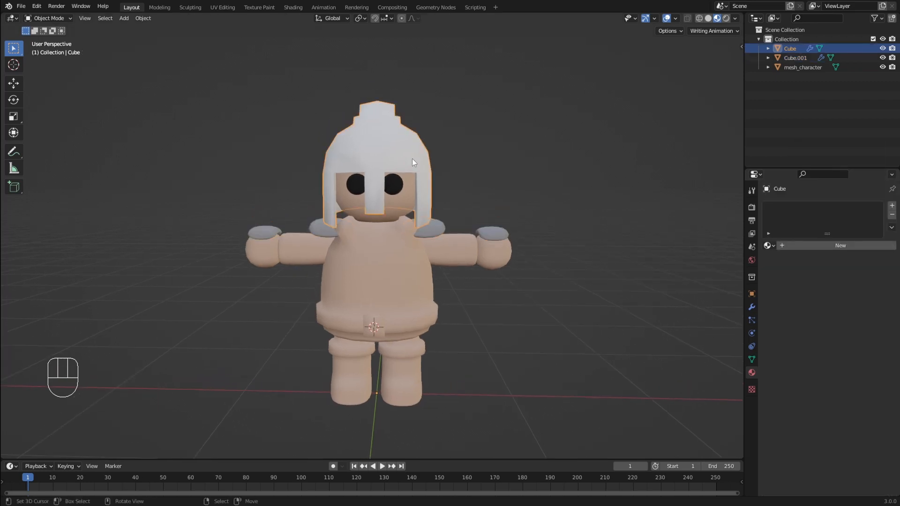
left_click(767, 245)
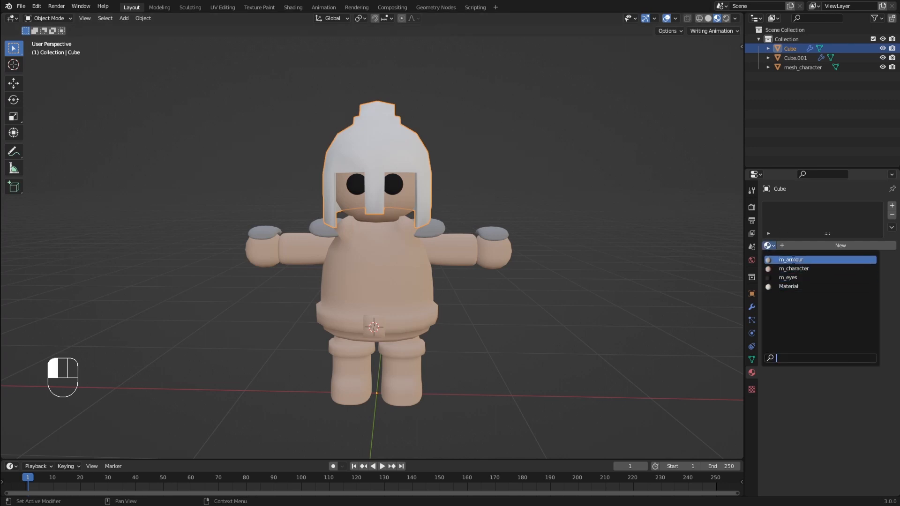
left_click(792, 255)
scroll(410, 268, "up", 1)
- Add a third material slot to mesh_character and fill it with m_armour
right_click(410, 269)
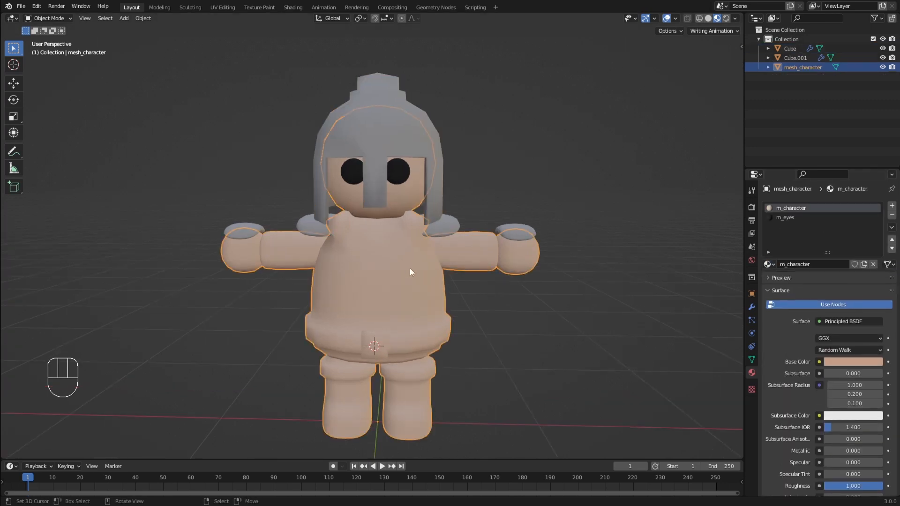
left_click(889, 207)
left_click(768, 264)
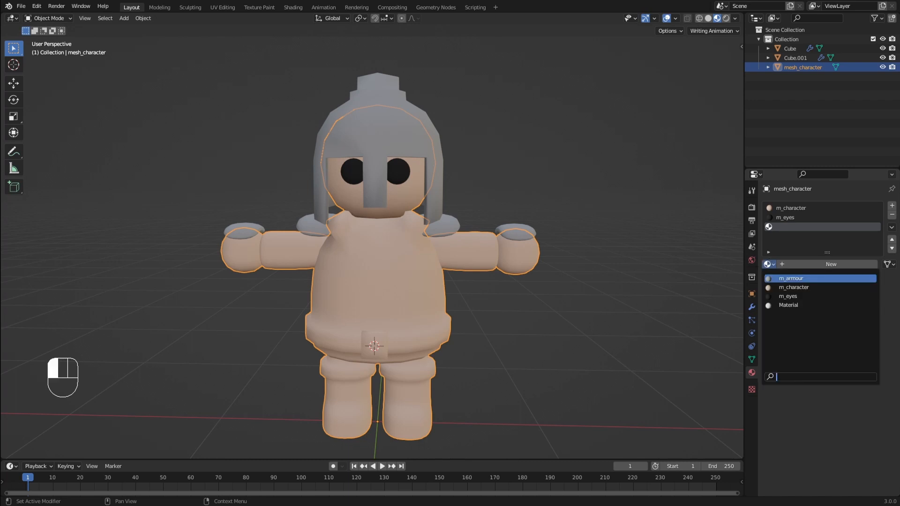
left_click(800, 280)
middle_click_drag(526, 250, 532, 237, "shift")
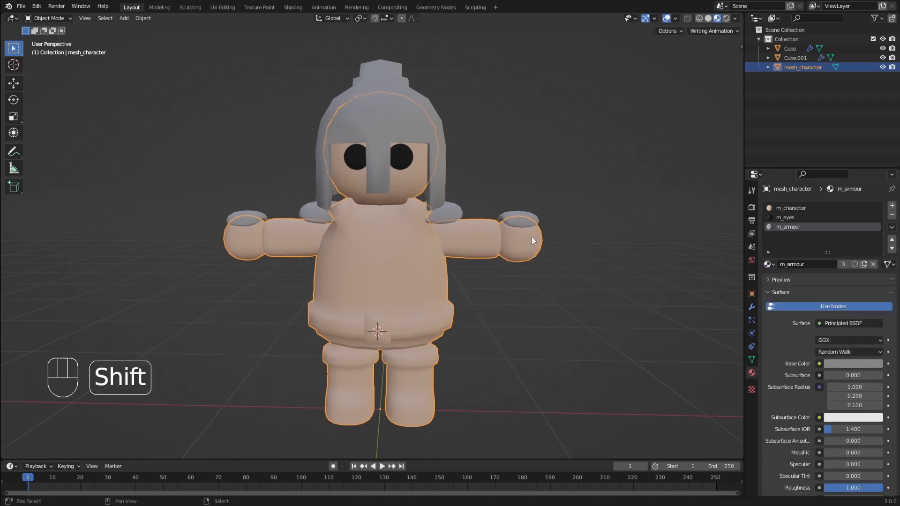
- Select all linked faces of both legs in Edit Mode and show them in the front view
key("Tab")
middle_click_drag(475, 243, 473, 236)
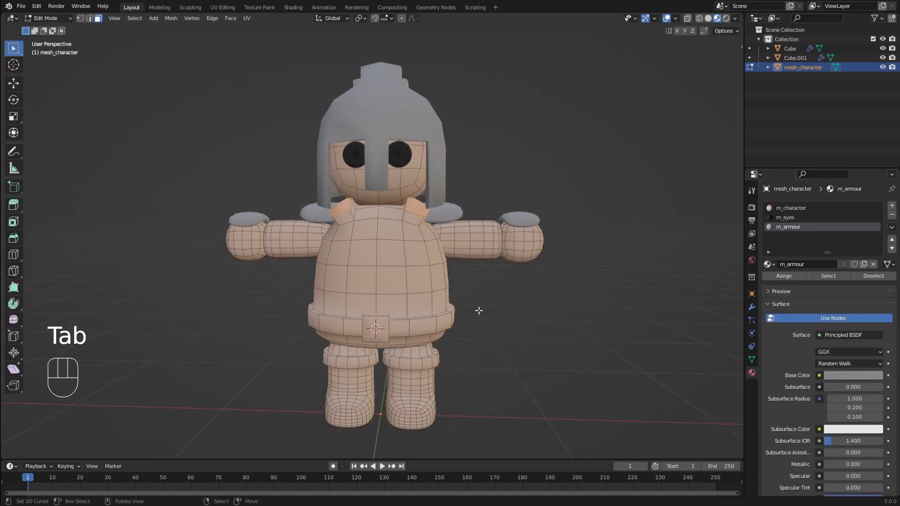
key("l")
key("l")
middle_click_drag(358, 340, 384, 321, "shift")
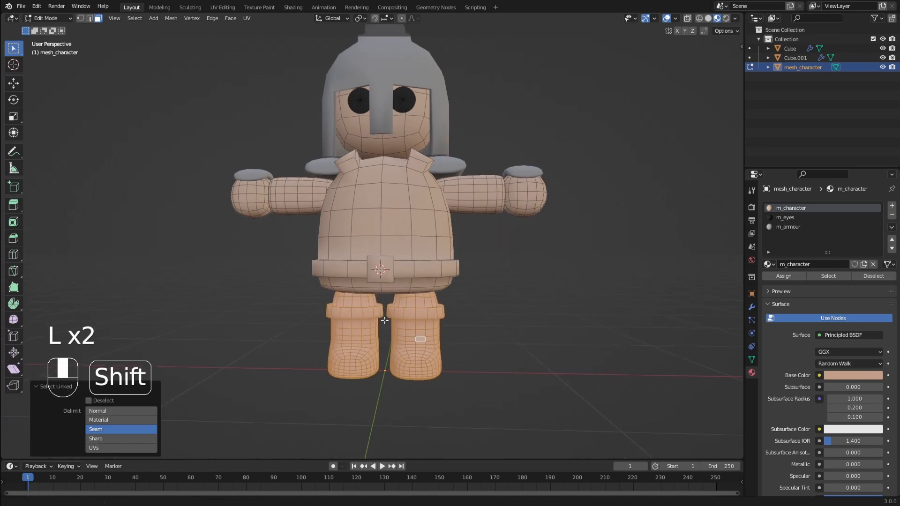
scroll(384, 321, "up", 3)
key("KP_1")
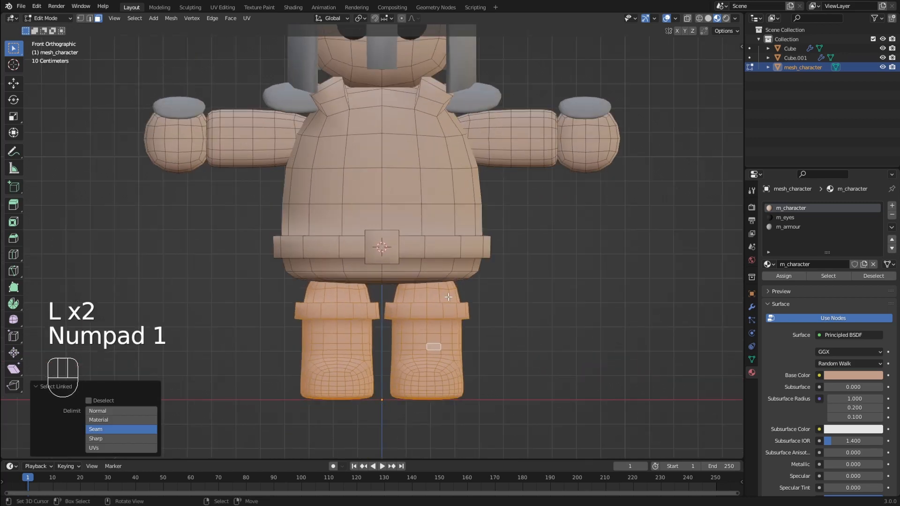
- Deselect the upper leg faces above the bands so only the boots and their bands stay selected
key("z")
key("c")
left_click_drag(299, 262, 445, 264, "shift")
right_click(445, 264)
key("z")
key("z")
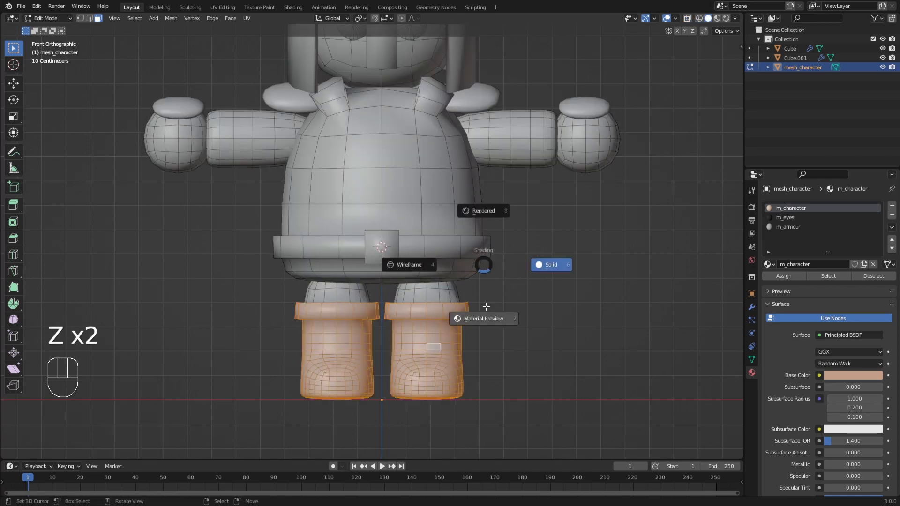
key("z")
middle_click_drag(532, 291, 510, 297)
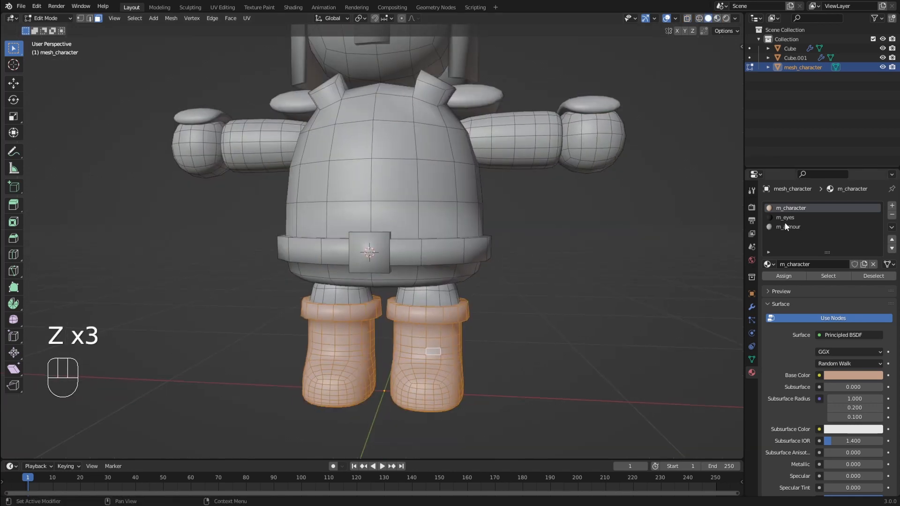
- Assign m_armour to the selected boot faces and view the character in Material Preview
left_click(782, 277)
key("Tab")
left_click(595, 271)
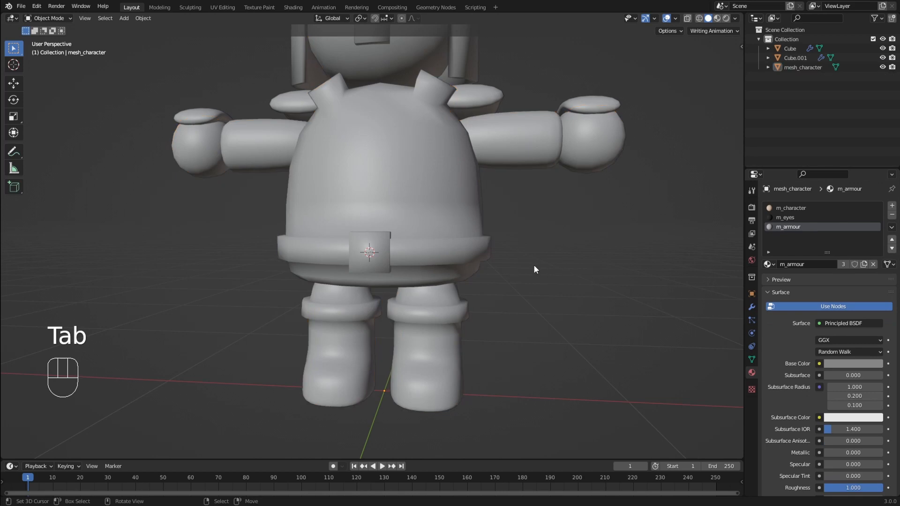
key("z")
scroll(516, 272, "down", 4)
scroll(510, 283, "up", 3)
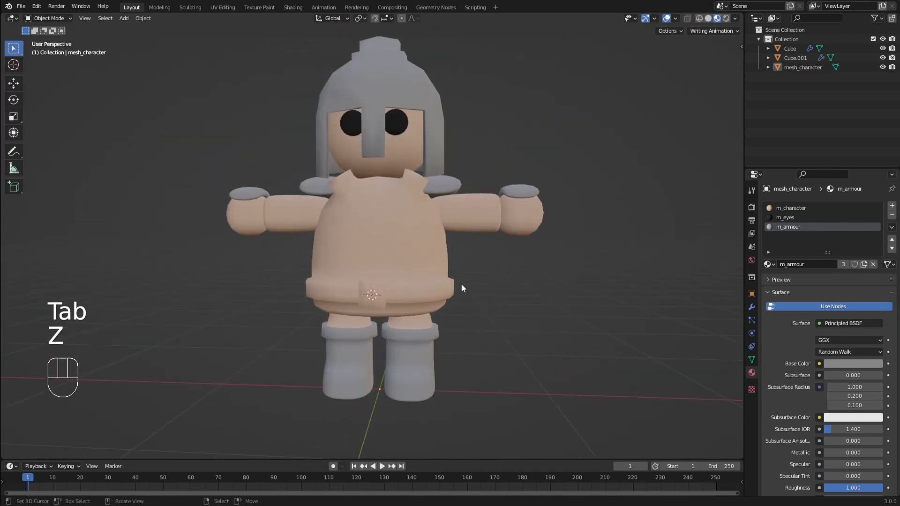
- Select all linked faces of the belt buckle block in Edit Mode and assign m_armour to them
key("Tab")
scroll(377, 261, "up", 3)
right_click(377, 261)
key("l")
middle_click_drag(419, 263, 478, 285)
scroll(479, 285, "up", 1)
right_click(498, 273)
key("l")
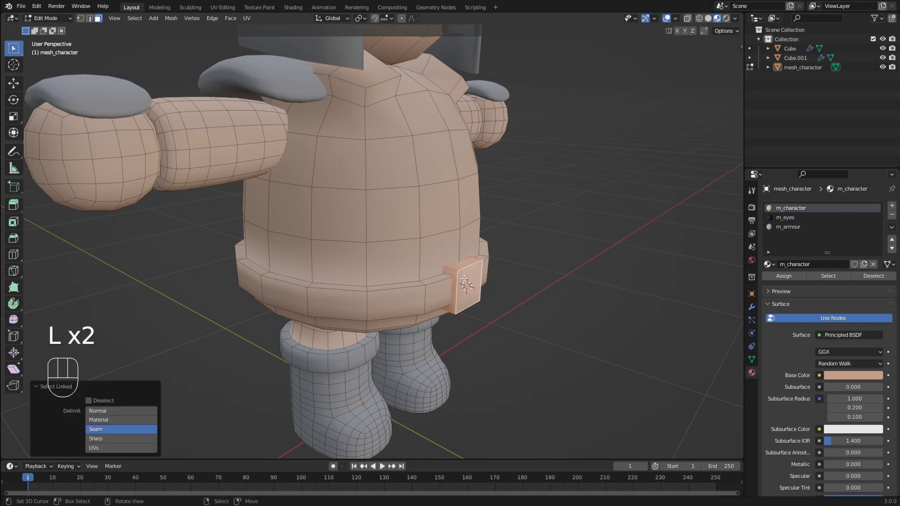
left_click(778, 228)
left_click(779, 275)
- Select the linked torso faces and deselect the face loops that form the belt
middle_click_drag(661, 248, 471, 223)
scroll(602, 249, "down", 3)
key("Tab")
key("Tab")
left_click(429, 251)
key("l")
middle_click_drag(453, 264, 433, 272, "shift")
scroll(442, 211, "up", 3)
left_click(422, 181, "alt+shift")
left_click(418, 171, "alt+shift")
left_click(433, 272, "alt+shift")
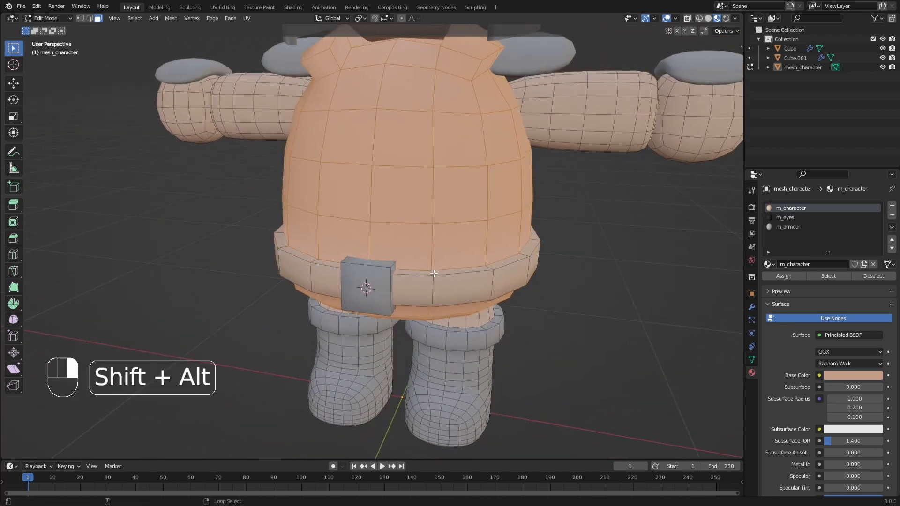
- Deselect the neck faces between the collar points so they keep the skin material
middle_click_drag(438, 280, 435, 255)
middle_click_drag(435, 255, 441, 328, "shift")
middle_click_drag(419, 202, 418, 235)
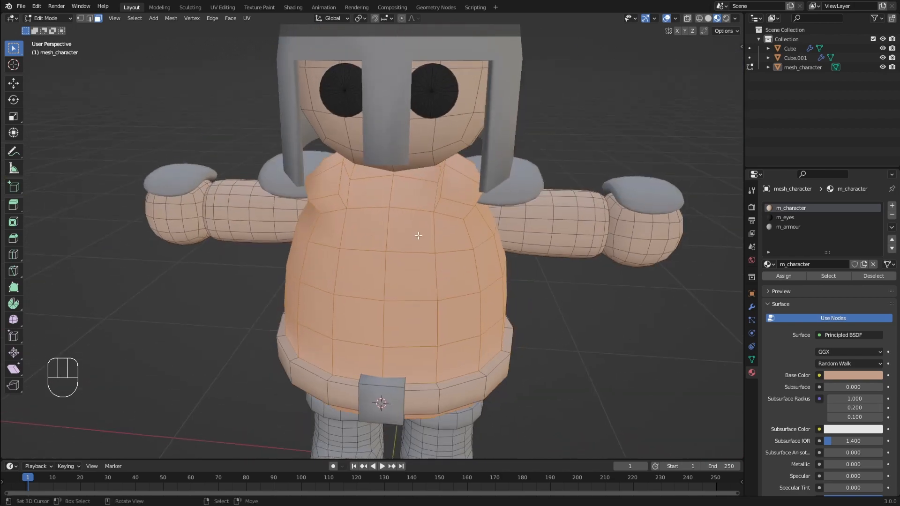
left_click(387, 187, "shift")
middle_click_drag(387, 187, 416, 189)
left_click(365, 174, "shift")
middle_click_drag(347, 176, 305, 176)
scroll(500, 211, "up", 3)
right_click(471, 171, "shift")
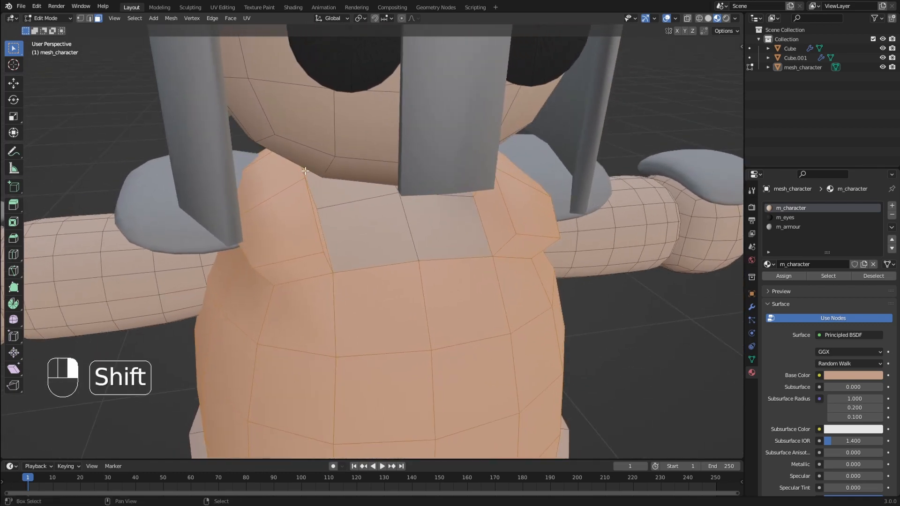
- Assign m_armour to the selected torso and collar faces and return to Object Mode
scroll(305, 171, "down", 8)
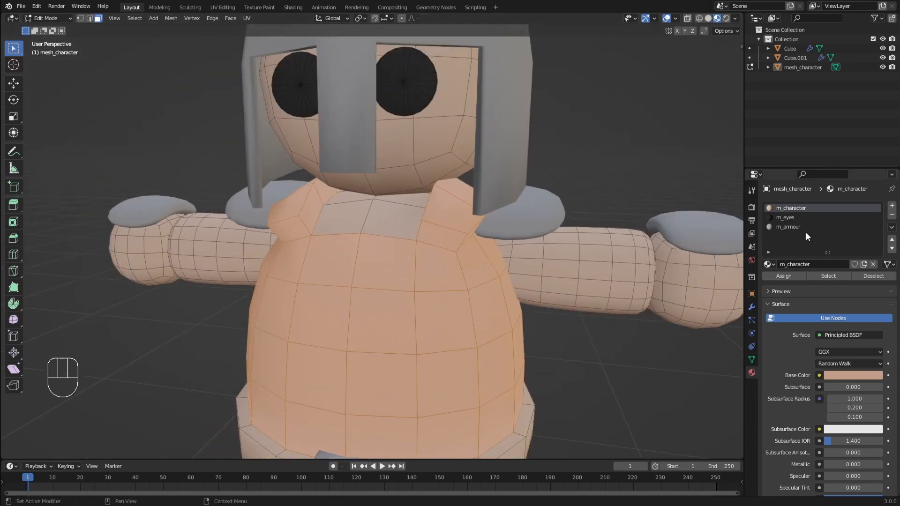
left_click(797, 227)
left_click(783, 276)
key("Tab")
scroll(572, 206, "down", 5)
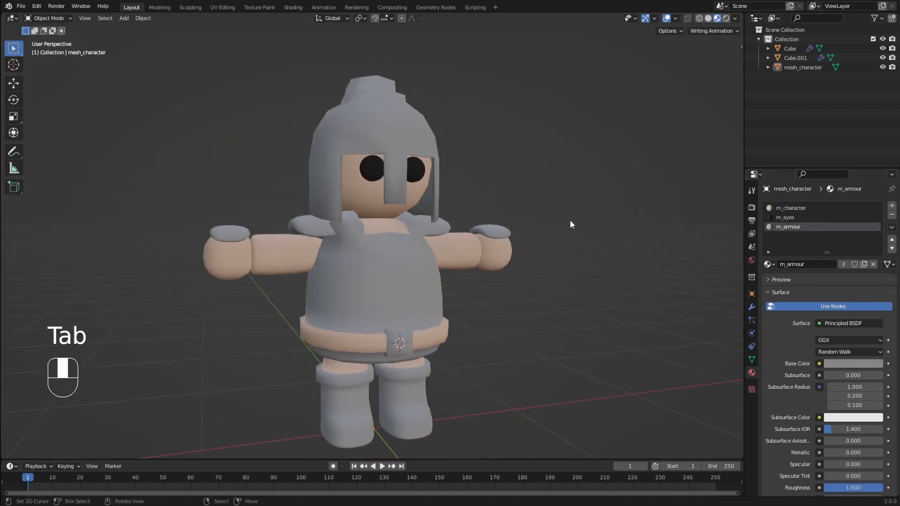
middle_click_drag(570, 224, 481, 212)
scroll(482, 230, "up", 3)
- Select the linked faces of both arms, excluding the hands, and assign m_armour to them
left_click(483, 230)
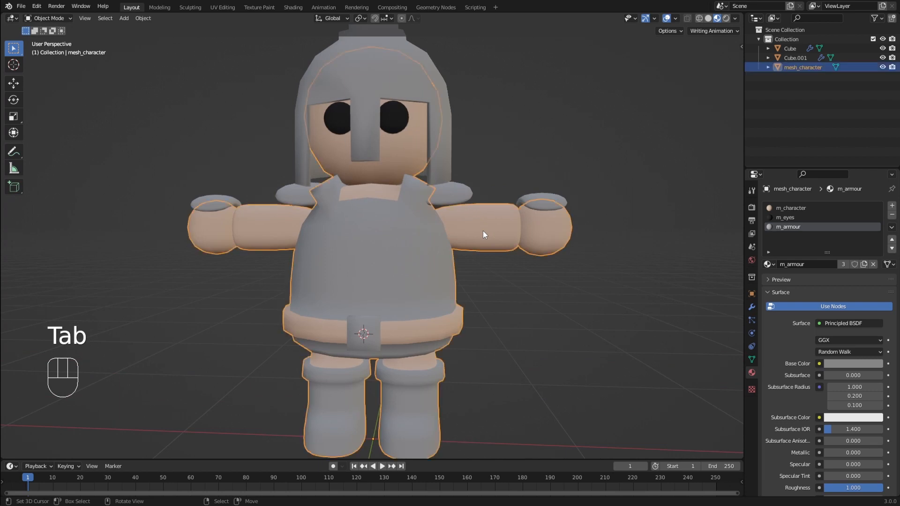
key("Tab")
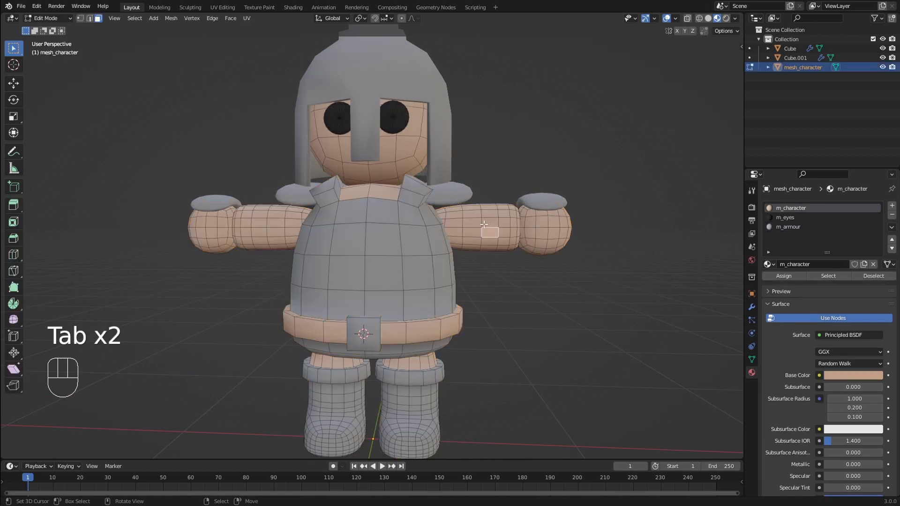
key("l")
key("l")
left_click(787, 227)
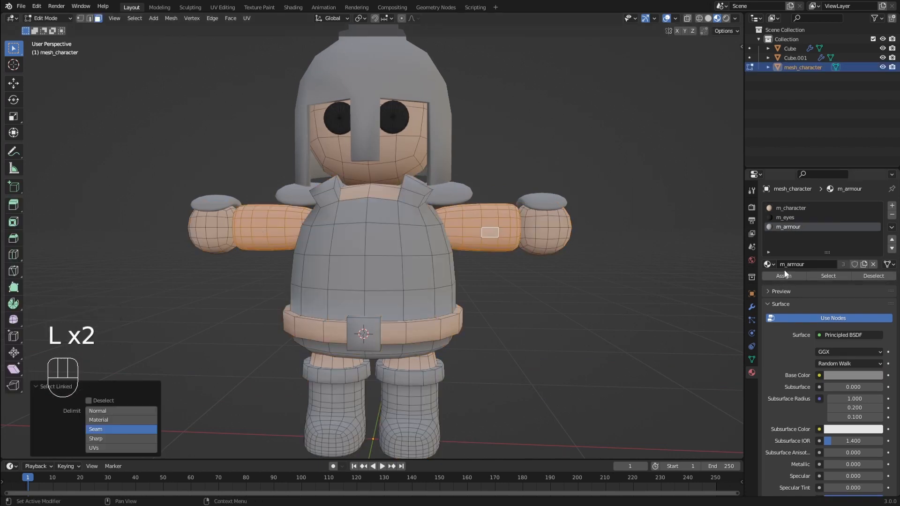
left_click(785, 273)
key("Tab")
scroll(562, 277, "down", 3)
mouse_move(509, 268)
middle_mouse_down()
mouse_move(546, 276)
mouse_move(507, 274)
middle_mouse_up()
scroll(498, 267, "up", 3)
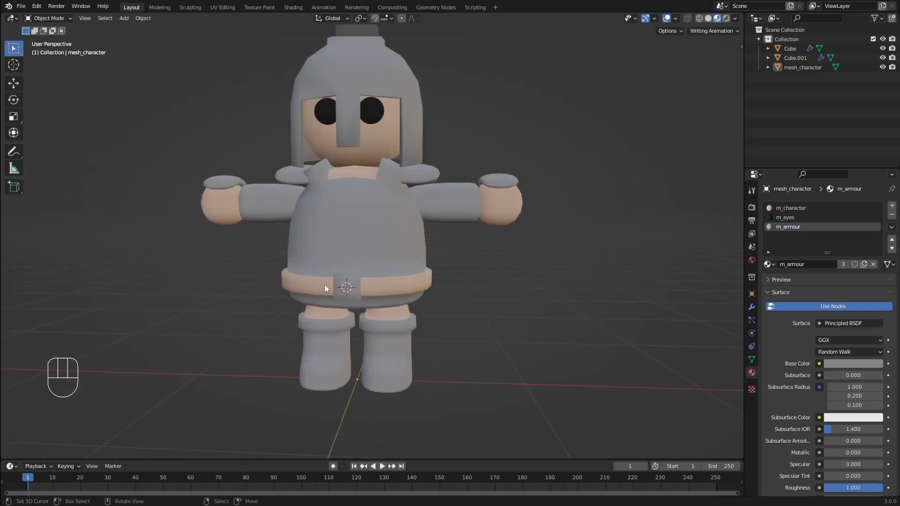
- Add a fourth material slot to mesh_character with a new material named m_leather
middle_click_drag(324, 285, 370, 289)
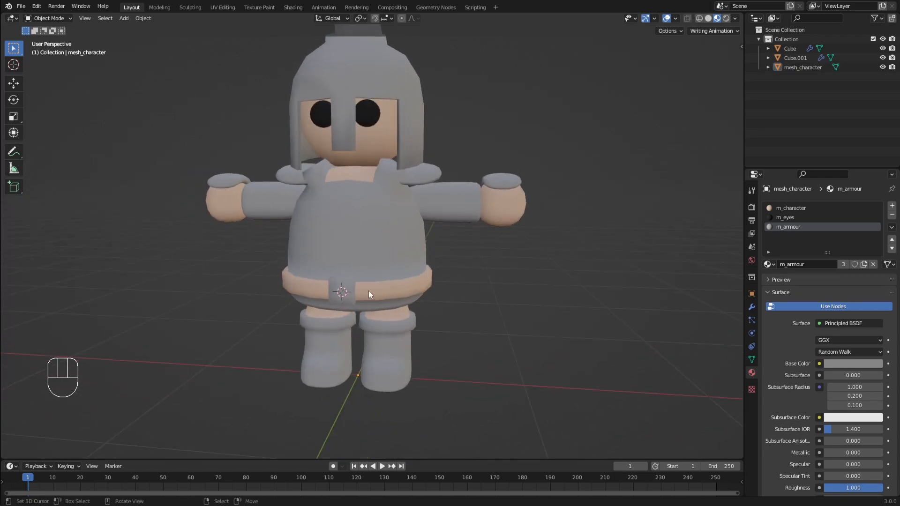
left_click(891, 207)
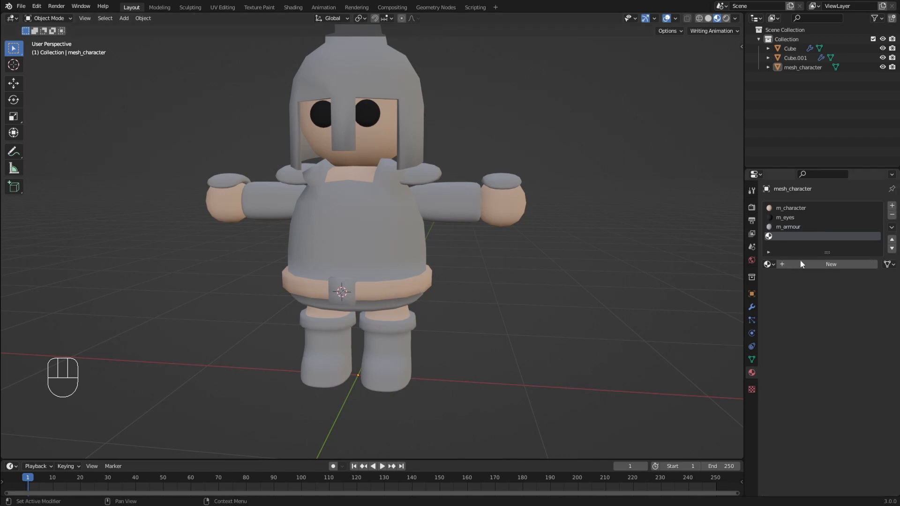
left_click(809, 265)
type("m_leather")
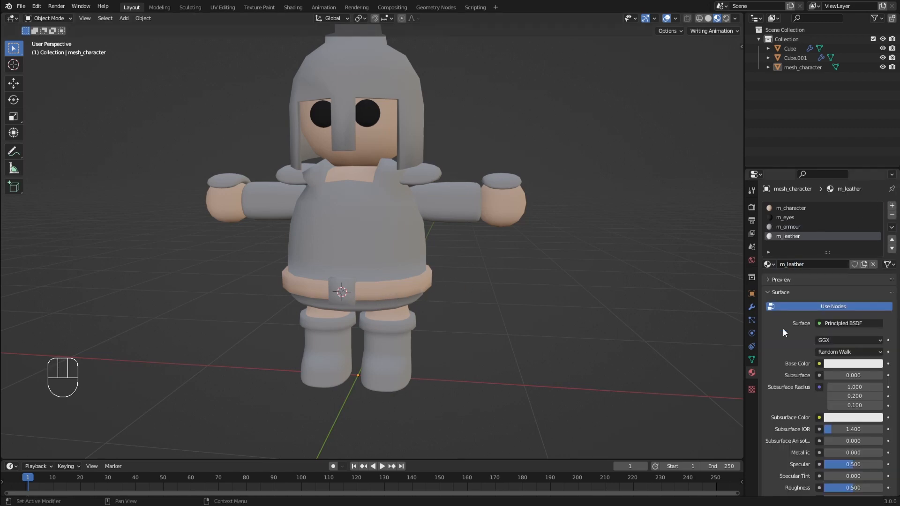
- Set m_leather's Specular to 0 and Roughness to 1, and make its base colour a dark brown around hex 5D3620
scroll(797, 344, "down", 2)
left_click_drag(849, 427, 2, 370)
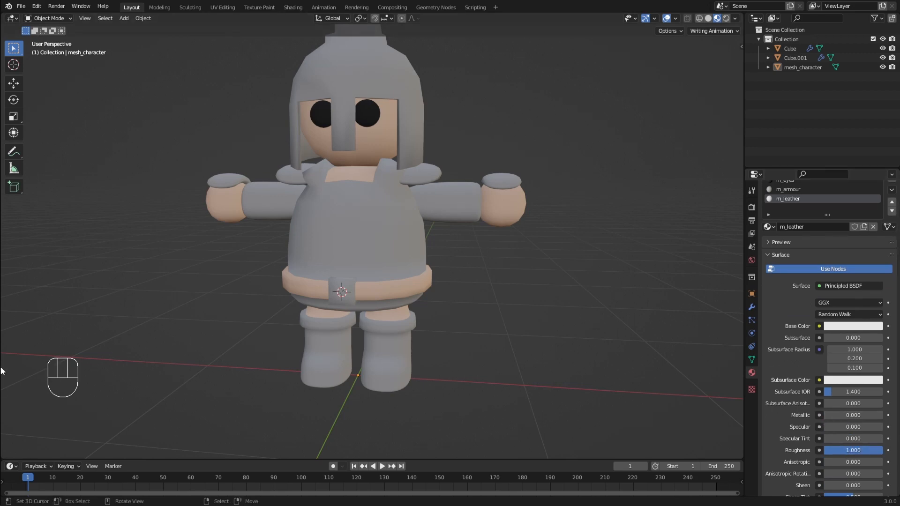
left_click(828, 326)
left_click_drag(801, 257, 804, 257)
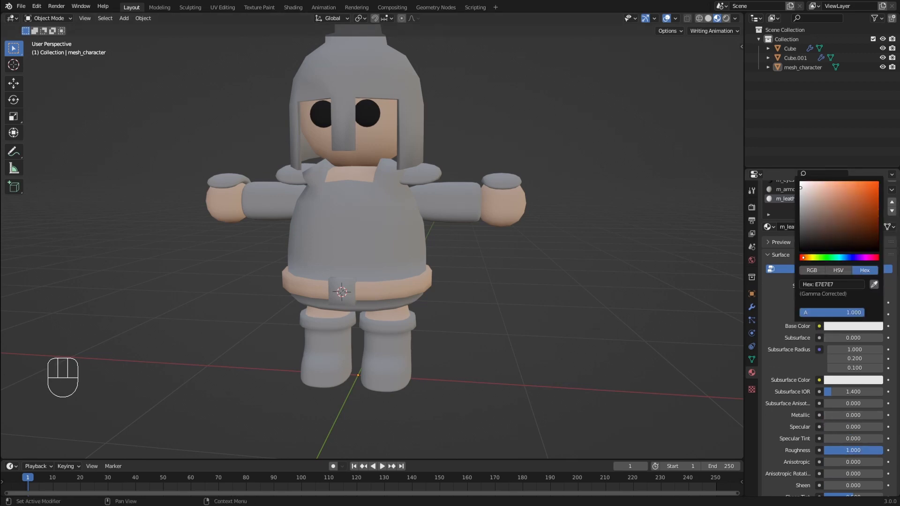
left_click_drag(828, 225, 855, 229)
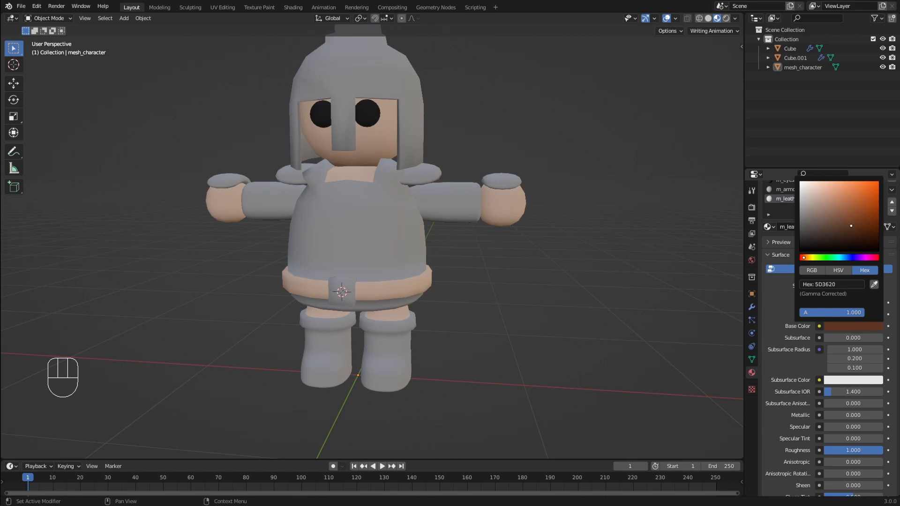
- Select the front, upper and lower face loops of the belt and assign m_leather to them
left_click(397, 293)
key("Tab")
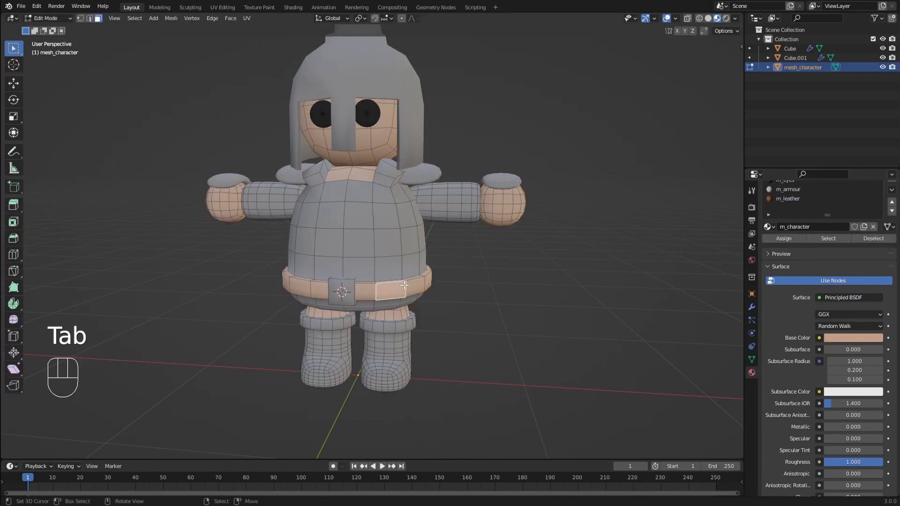
left_click(412, 298, "alt")
scroll(412, 298, "up", 3)
left_click(438, 330, "alt+shift")
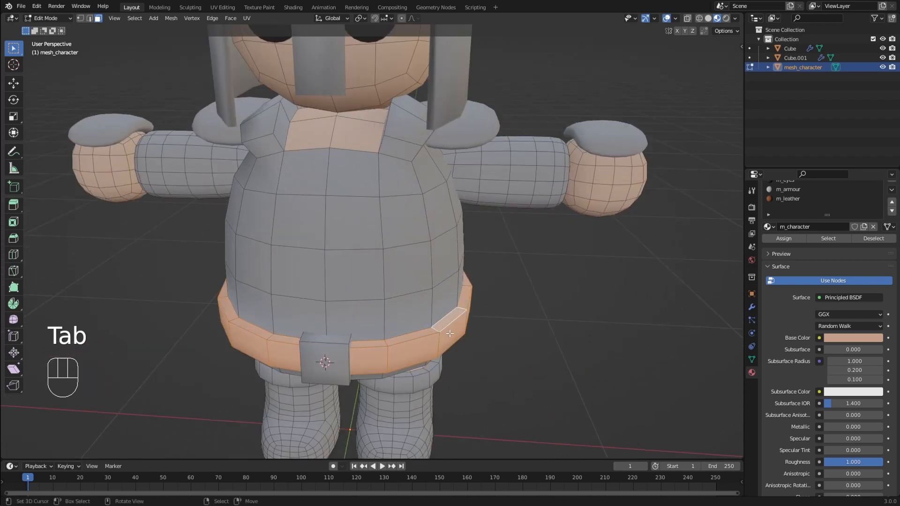
middle_click_drag(438, 330, 393, 240)
left_click(391, 226, "alt+shift")
left_click(795, 199)
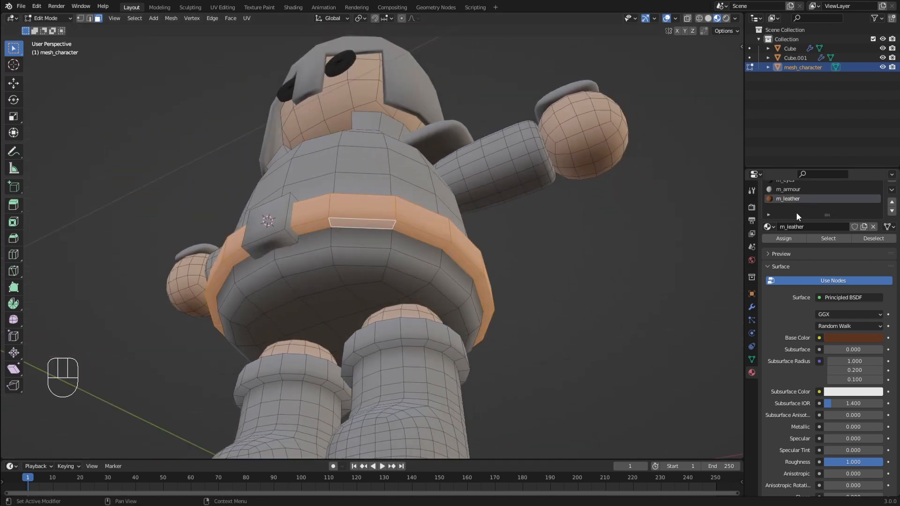
left_click(787, 239)
key("Tab")
middle_click_drag(703, 282, 561, 296)
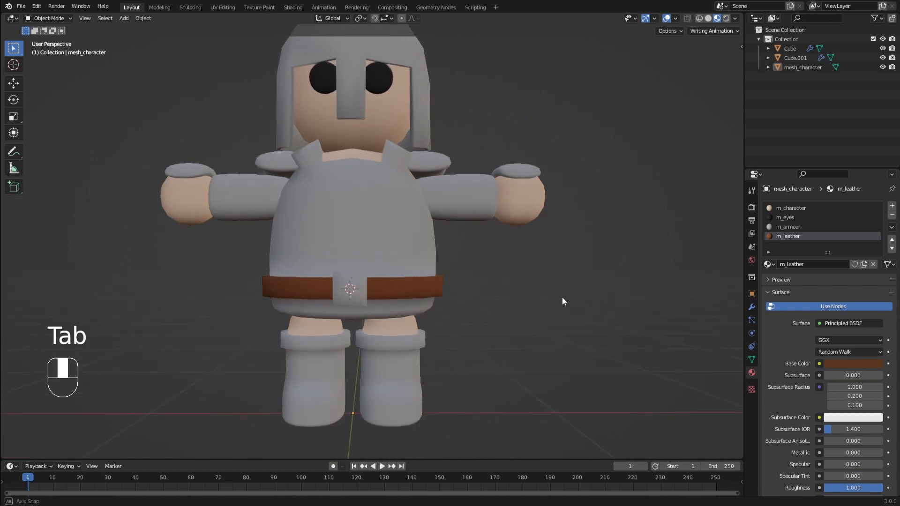
middle_click_drag(502, 262, 475, 256, "shift")
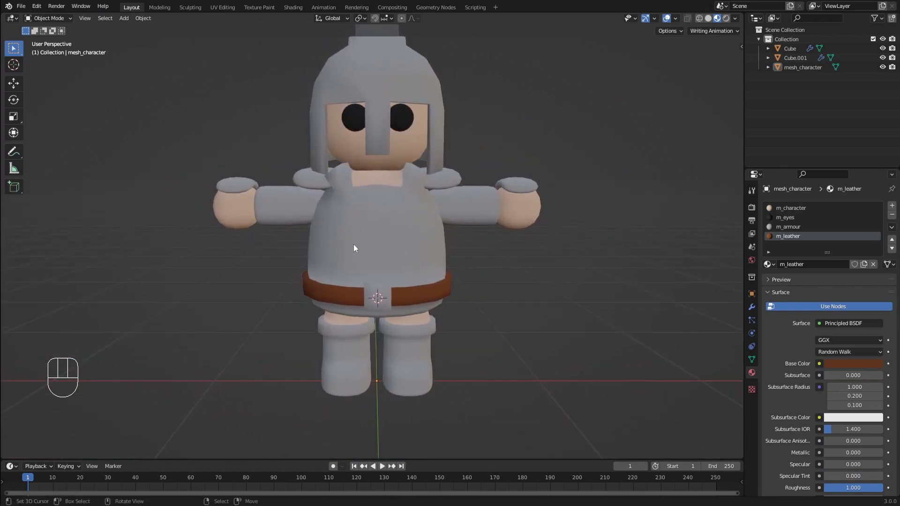
- Add a fifth material slot holding a separate copy of m_armour and name it m_armour_dark
middle_click_drag(385, 285, 408, 225)
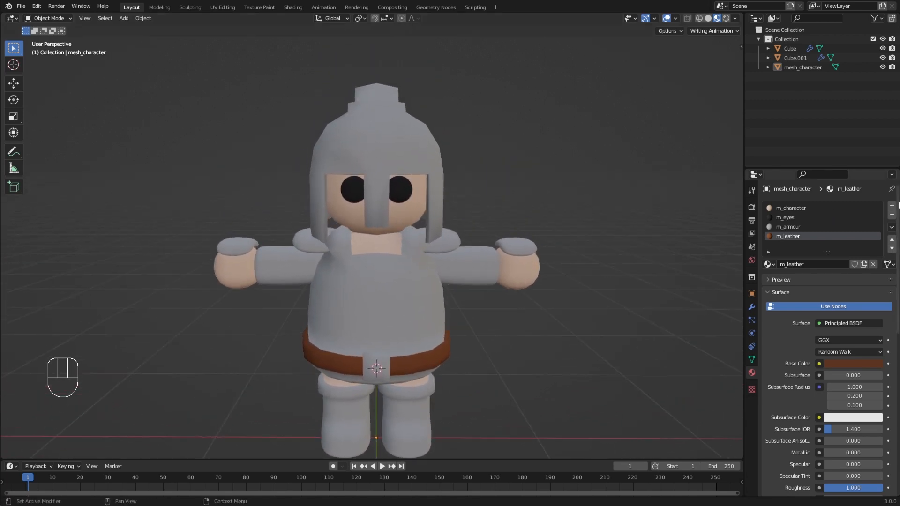
left_click(892, 206)
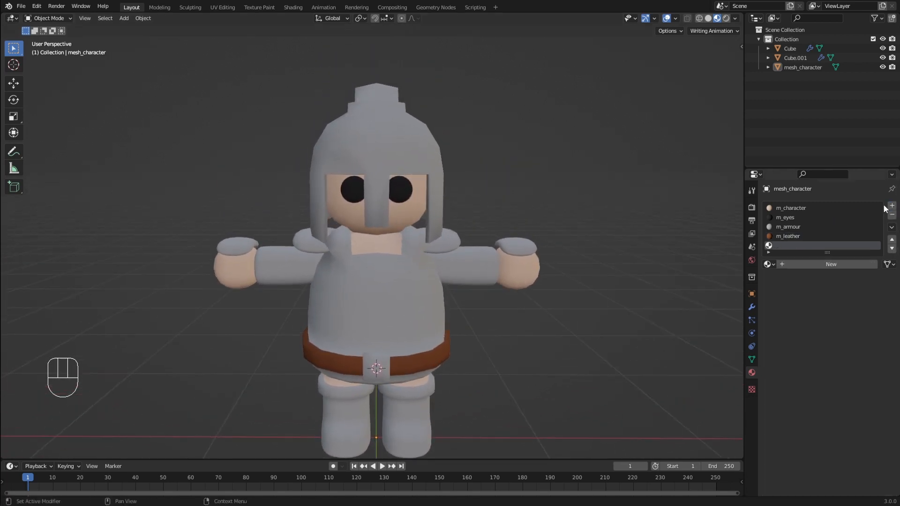
left_click(768, 264)
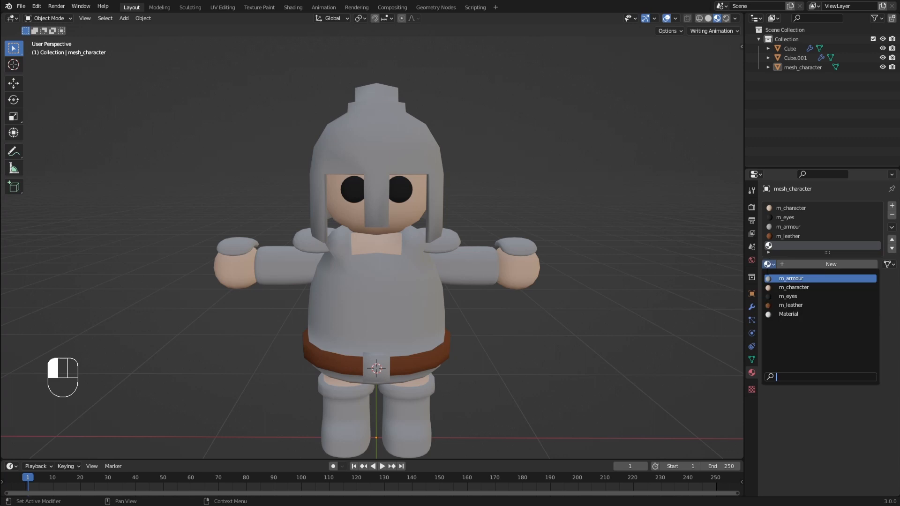
left_click(797, 279)
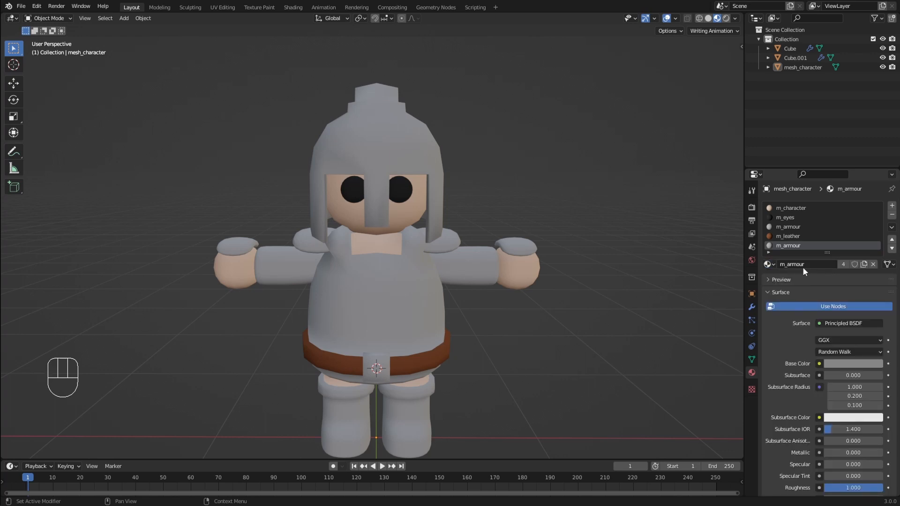
left_click(864, 265)
left_click_drag(824, 265, 806, 265)
type("_dark")
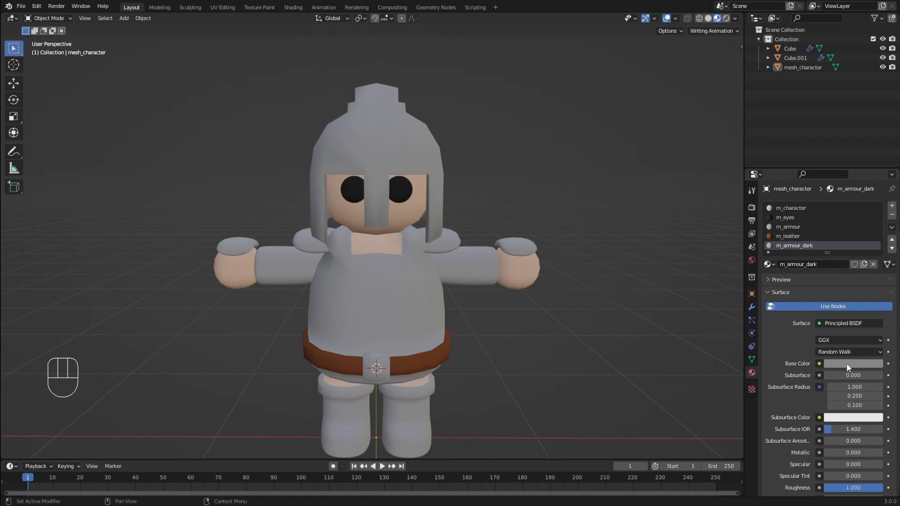
- Darken the base colour of m_armour_dark to a slightly deeper grey
left_click(849, 365)
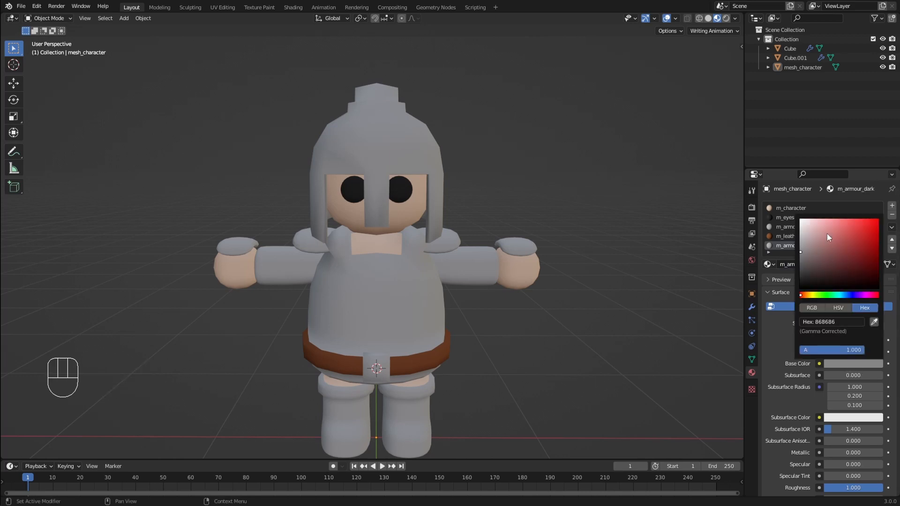
left_click_drag(801, 255, 800, 256)
middle_click_drag(478, 313, 473, 291)
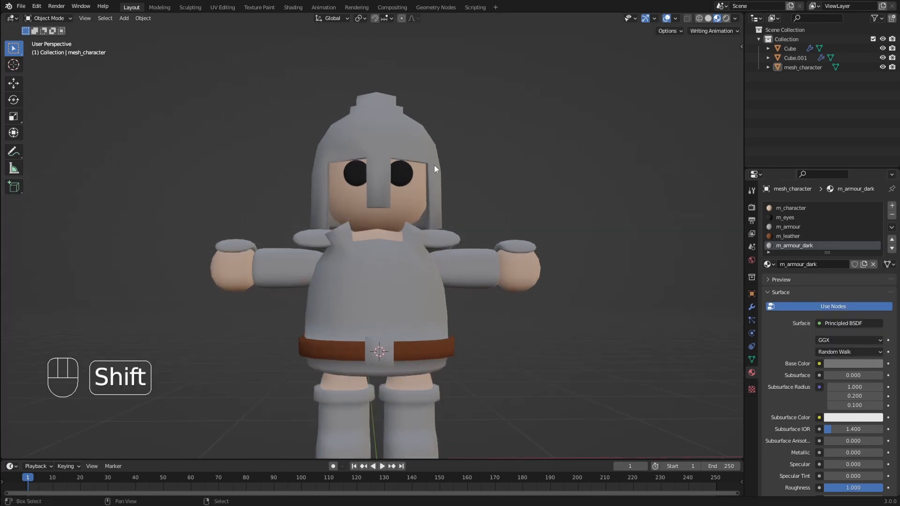
- Select the face loops of the bands around both boots and assign m_armour_dark to them
right_click(415, 327)
key("Tab")
middle_click_drag(446, 397, 448, 261, "shift")
scroll(448, 261, "up", 5)
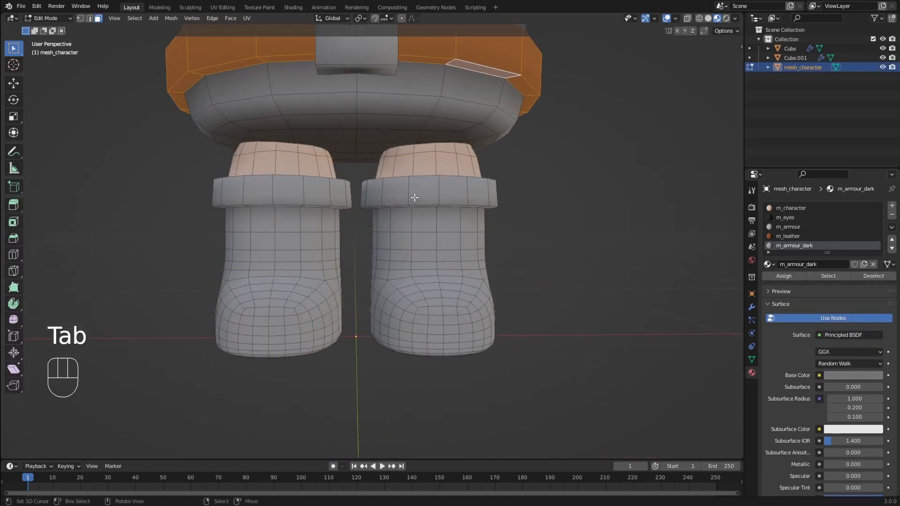
right_click(414, 197, "alt")
middle_click_drag(414, 197, 409, 177)
right_click(406, 180, "alt+shift")
right_click(305, 178, "alt+shift")
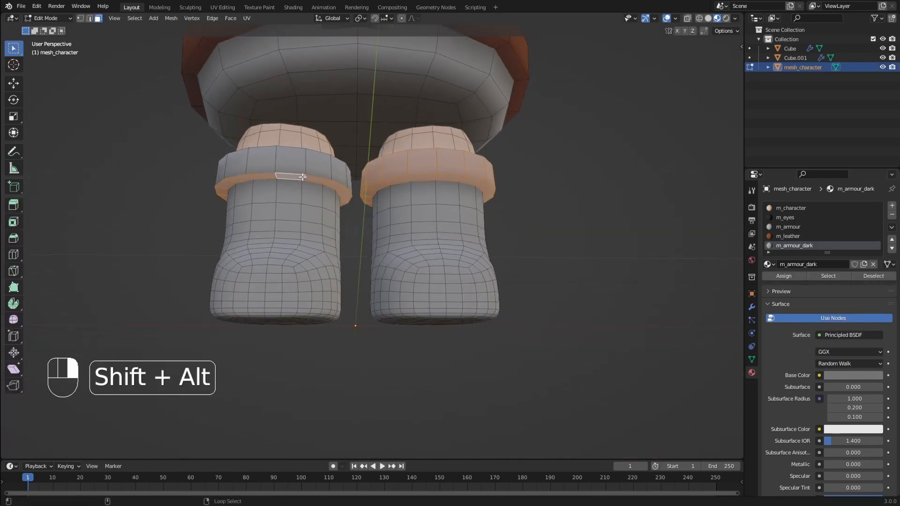
right_click(305, 166, "alt+shift")
middle_click_drag(310, 171, 307, 237)
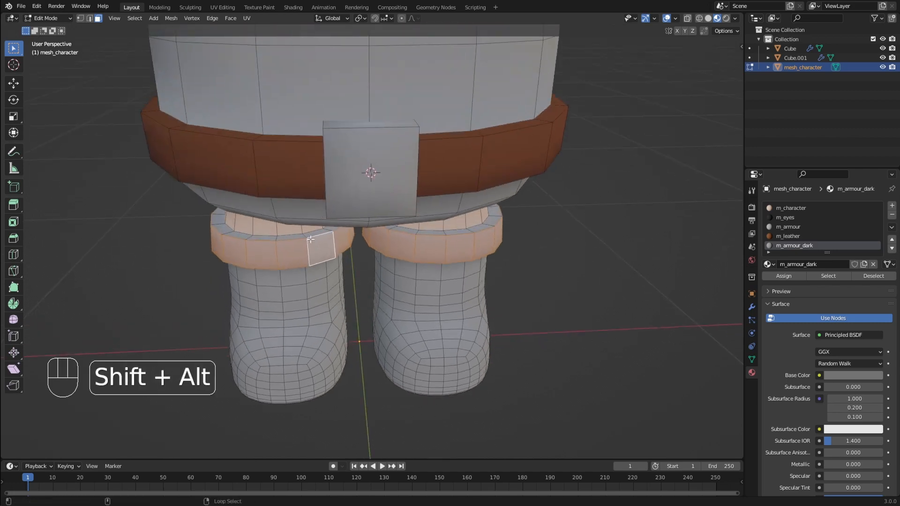
right_click(418, 231, "alt+shift")
left_click(781, 275)
key("Tab")
scroll(549, 204, "down", 5)
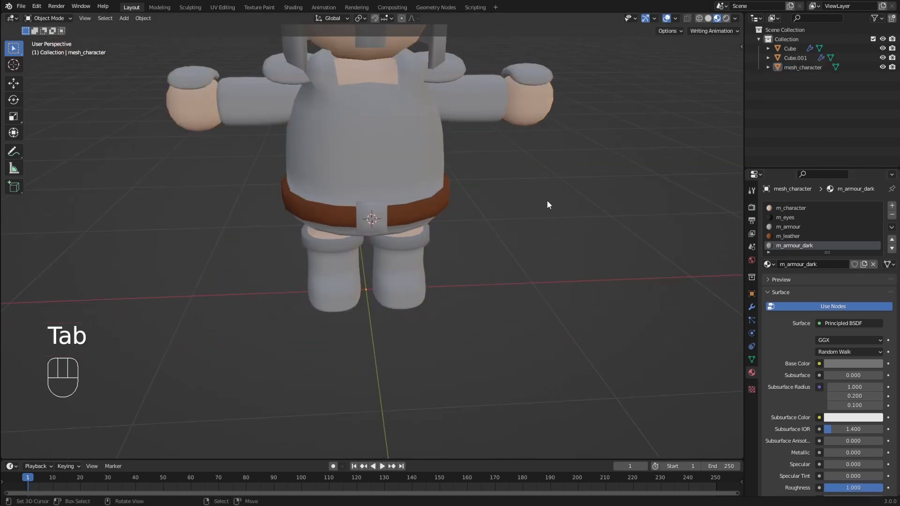
- Select the linked belt buckle faces and assign m_armour_dark to them, finishing in Object Mode
scroll(546, 205, "down", 3)
left_click(390, 242)
key("Tab")
key("l")
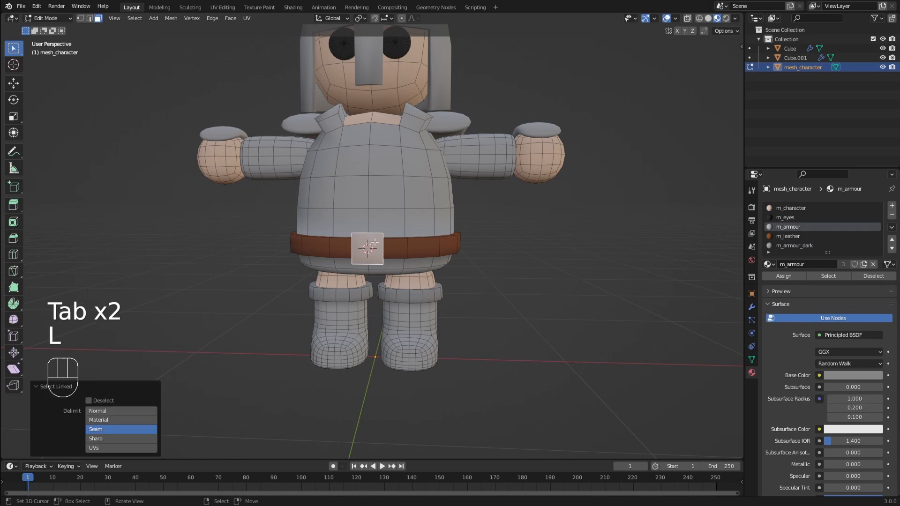
left_click(805, 245)
left_click(784, 276)
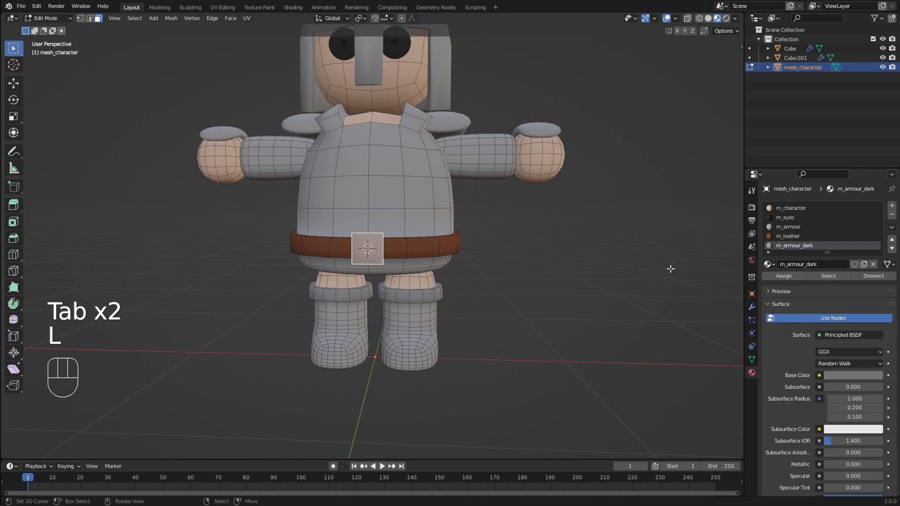
key("Tab")
middle_click_drag(536, 242, 540, 269, "shift")
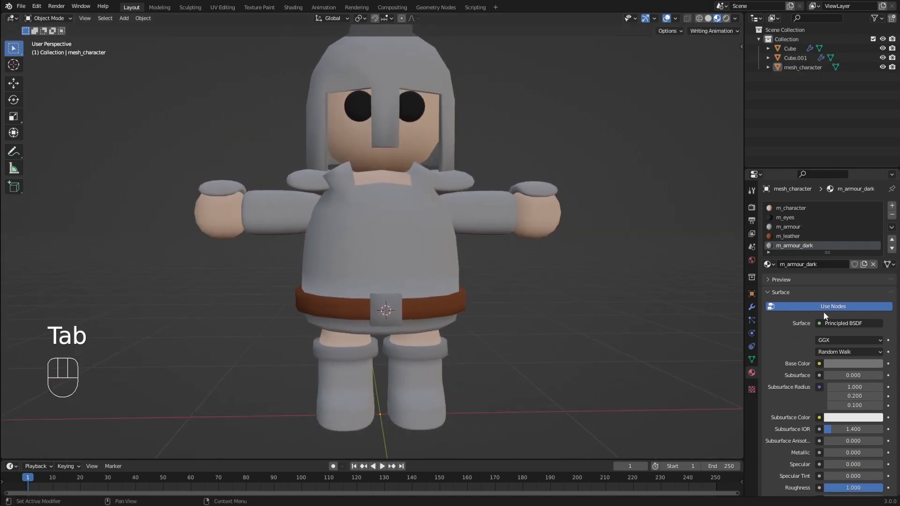
- Darken the base colour of m_armour_dark to hex 636363
left_click(841, 363)
key("Return")
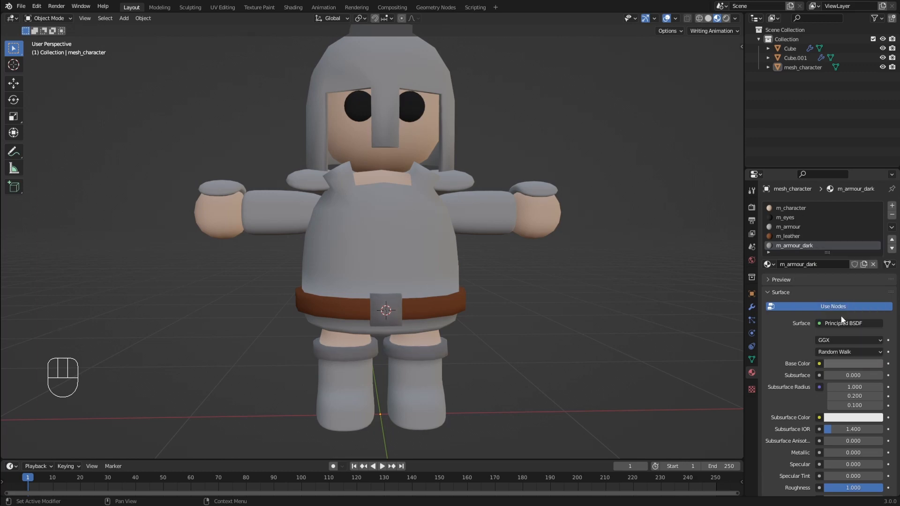
left_click(839, 364)
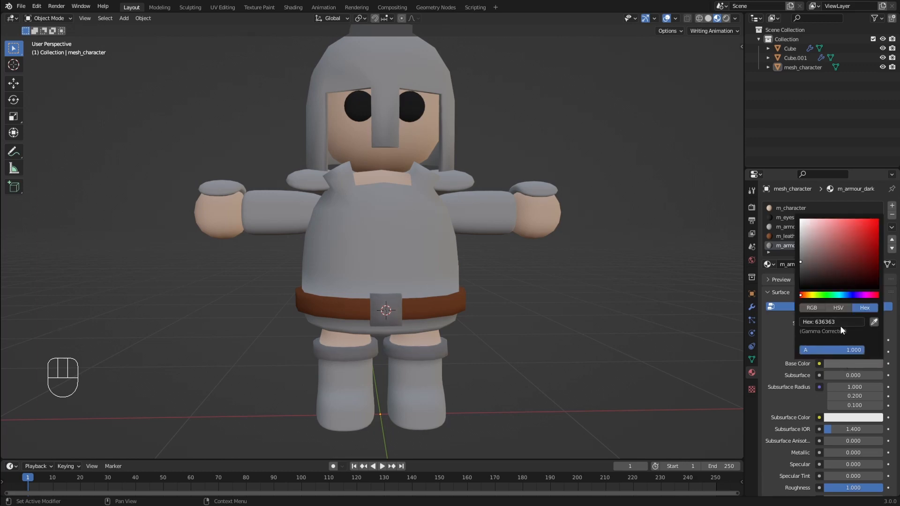
scroll(558, 255, "down", 2)
scroll(550, 252, "up", 2)
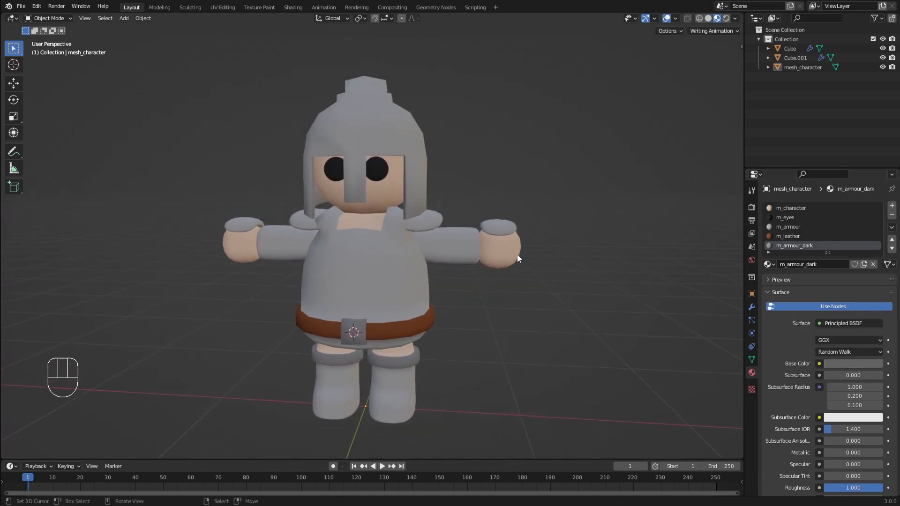
- Select the linked faces of both sleeves in Edit Mode and assign m_armour_dark to them, finishing in Object Mode
key("Tab")
key("l")
key("l")
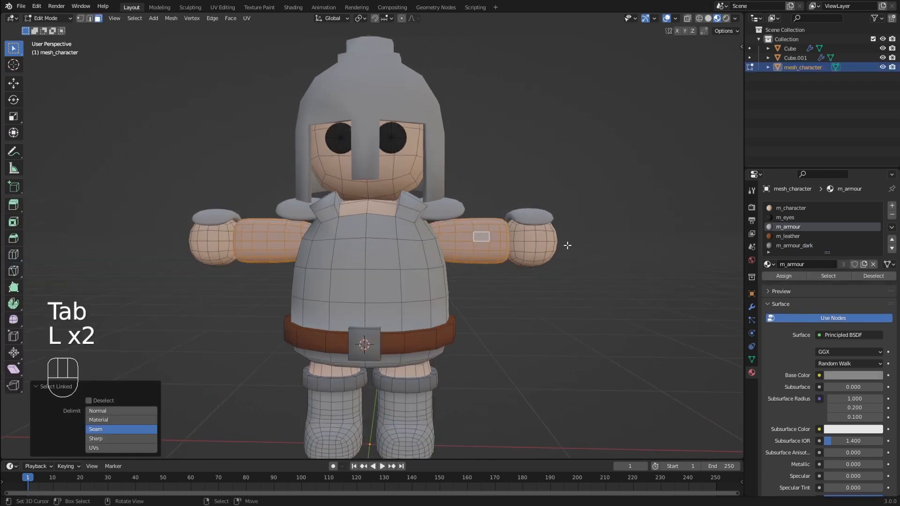
left_click(815, 245)
left_click(783, 276)
key("Tab")
right_click(602, 208)
- Edit the helmet mesh and select the two face loops forming the raised band around the base of its crest
scroll(601, 209, "down", 2)
middle_click_drag(601, 209, 564, 215)
middle_click_drag(562, 212, 561, 239, "shift")
scroll(558, 235, "up", 1)
middle_click_drag(516, 197, 439, 242)
key("Tab")
key("Tab")
left_click(398, 193)
key("Tab")
scroll(436, 238, "up", 2)
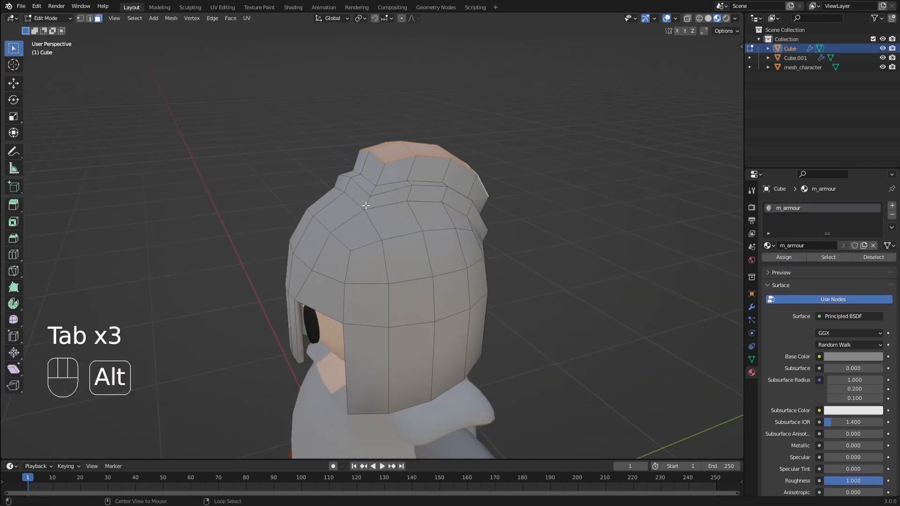
right_click(365, 201, "alt")
right_click(368, 185, "alt+shift")
middle_click_drag(371, 185, 522, 193)
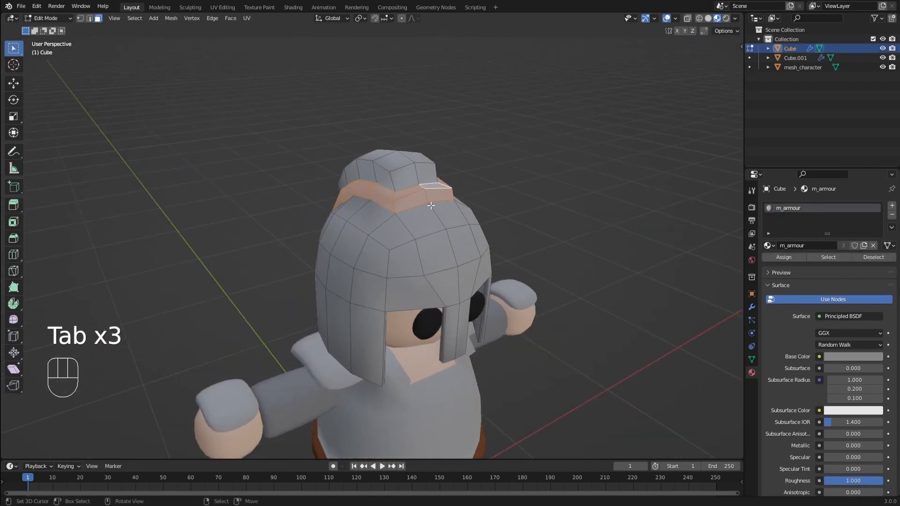
middle_click_drag(446, 235, 530, 234)
middle_click_drag(474, 206, 457, 253, "shift")
scroll(450, 258, "up", 2)
middle_click_drag(443, 272, 464, 239)
right_click(431, 248, "alt")
right_click(431, 234, "alt+shift")
- Add a second material slot using m_armour_dark to the helmet and assign it to the selected crest band, finishing in Object Mode
left_click(891, 207)
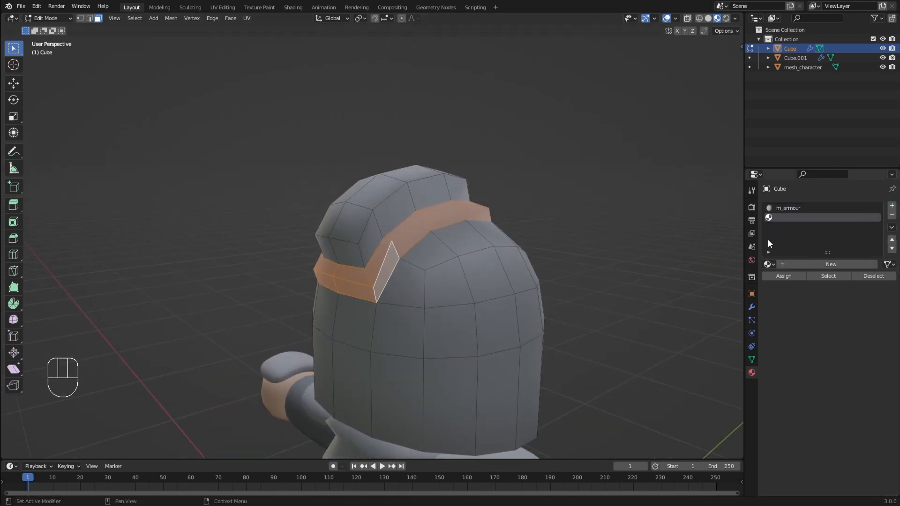
left_click_drag(767, 264, 809, 287)
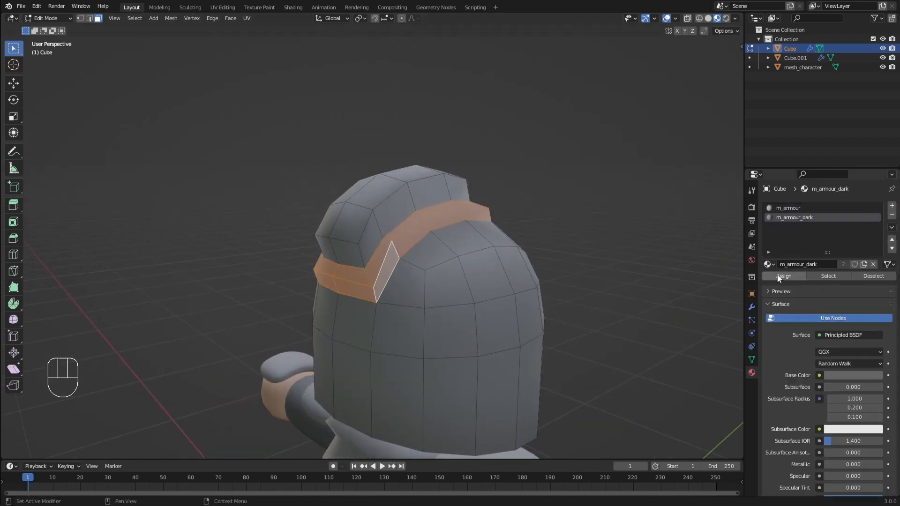
left_click(784, 277)
key("Tab")
middle_click_drag(629, 229, 472, 221)
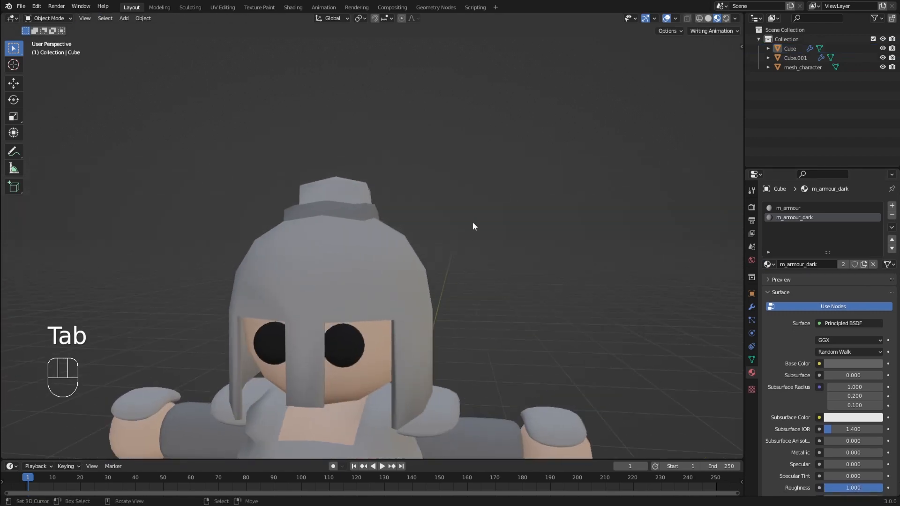
scroll(382, 134, "up", 3)
middle_click_drag(383, 137, 715, 227)
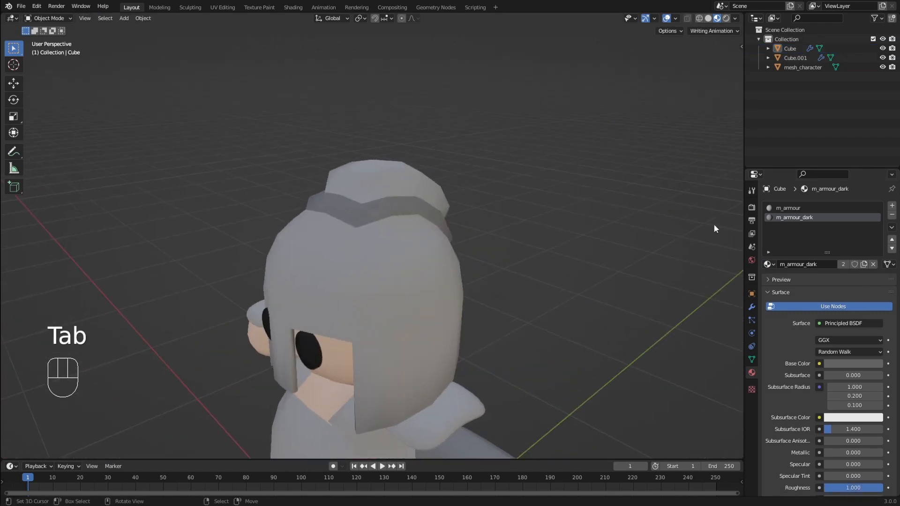
- Add a third material slot to the helmet with a new material named m_red
left_click(892, 206)
left_click(797, 266)
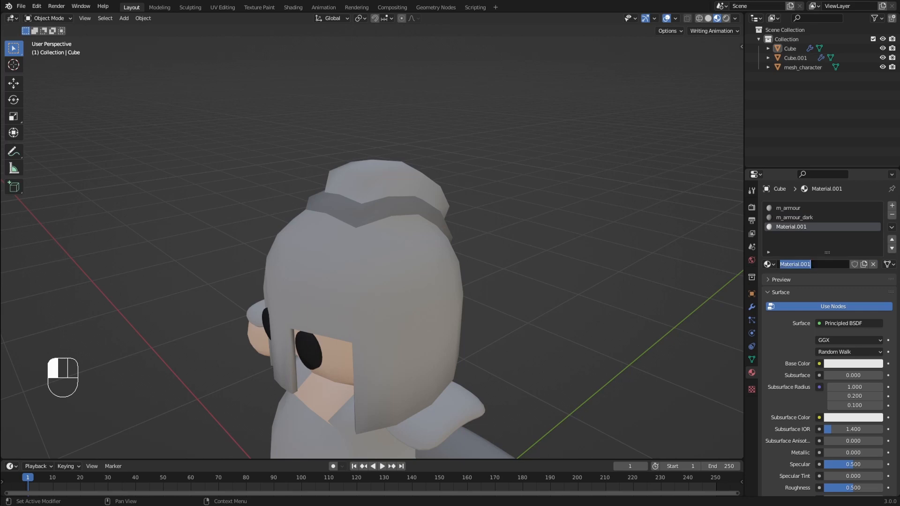
type("m_red")
- Give m_red a bright red base colour and lower its specular value
left_click(835, 365)
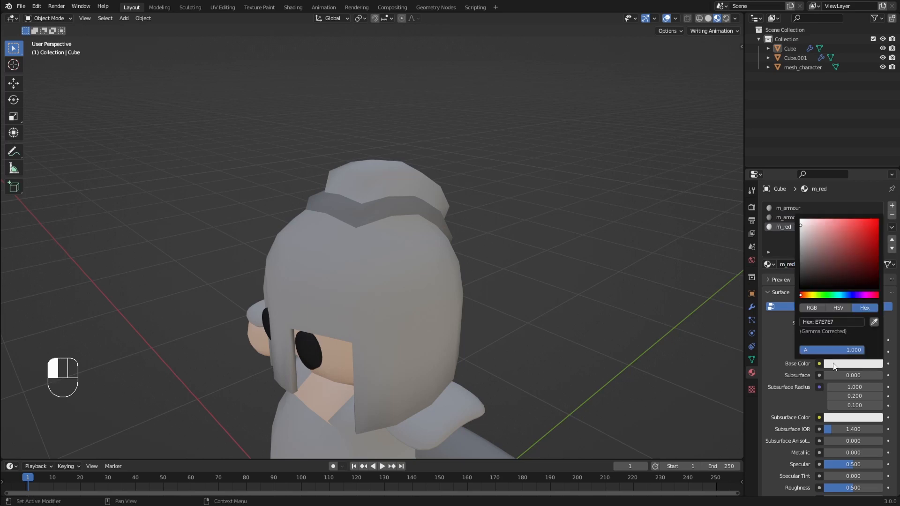
left_click_drag(832, 241, 858, 231)
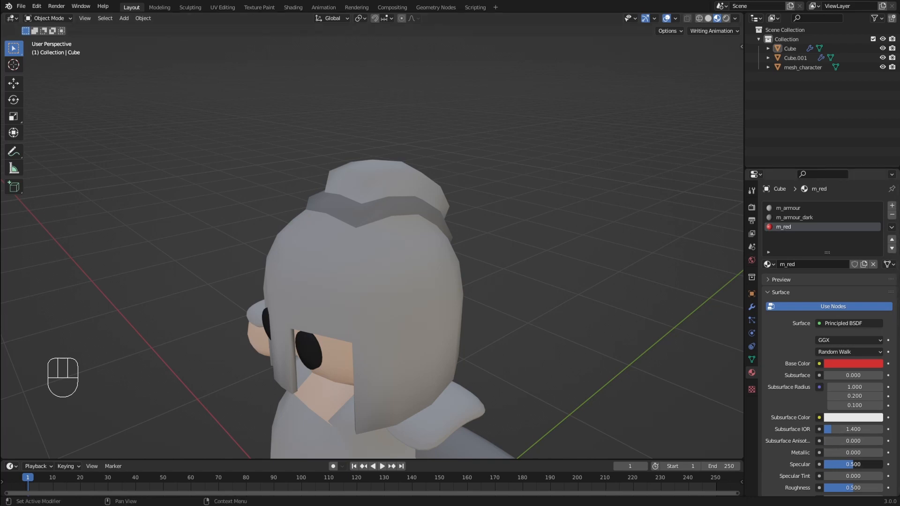
left_click_drag(846, 464, 817, 464)
- Select all faces of the helmet's crest above the dark band and assign m_red to them, finishing in Object Mode
key("Tab")
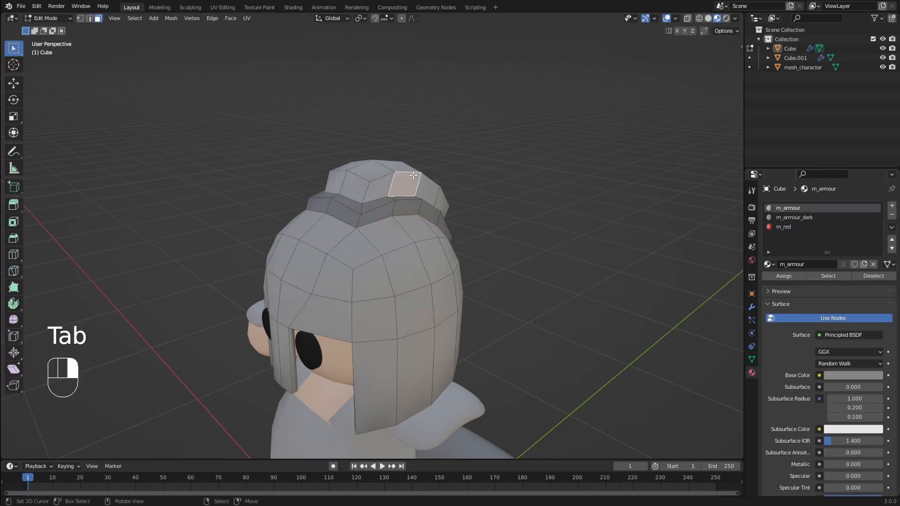
left_click(370, 187, "alt")
middle_click_drag(370, 187, 346, 177)
key("c")
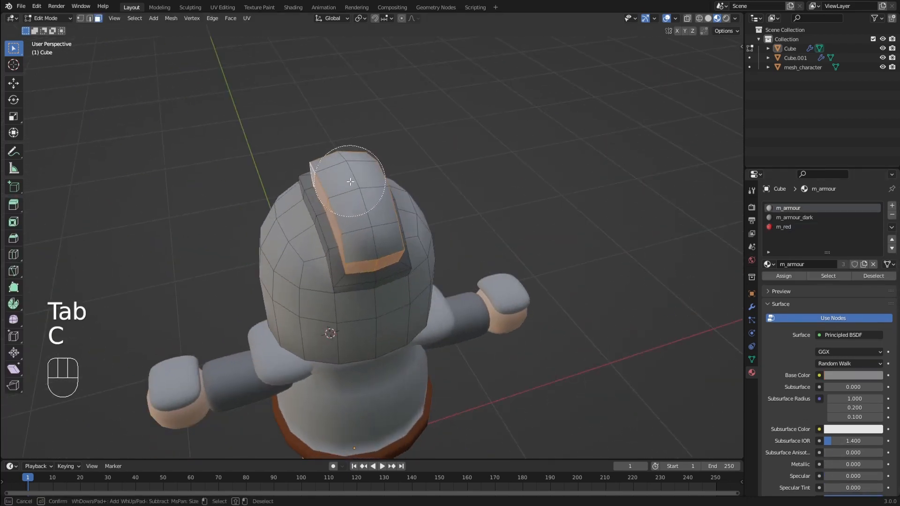
left_click_drag(346, 176, 362, 209)
right_click(362, 209)
middle_click_drag(361, 209, 563, 234)
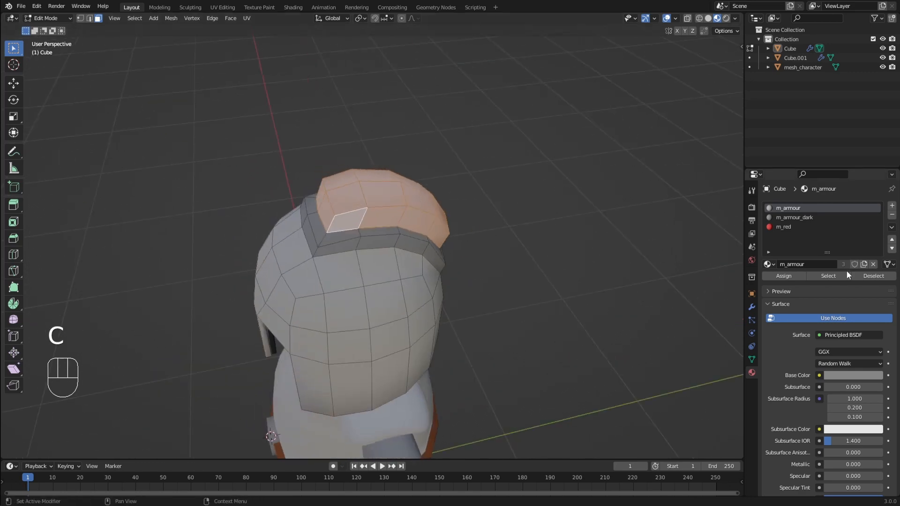
left_click(797, 227)
left_click(792, 277)
key("Tab")
middle_click_drag(494, 235, 497, 189)
middle_click_drag(497, 190, 520, 187)
middle_click_drag(520, 188, 482, 181)
middle_click_drag(482, 181, 479, 180)
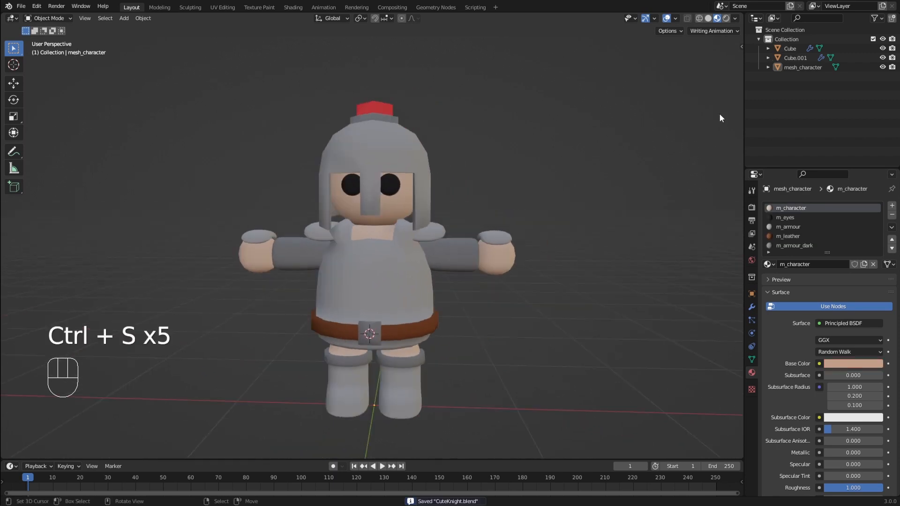
- Apply the Mirror and Subdivision modifiers on Cube.001, the shoulder and hand armour
middle_click_drag(513, 147, 503, 149)
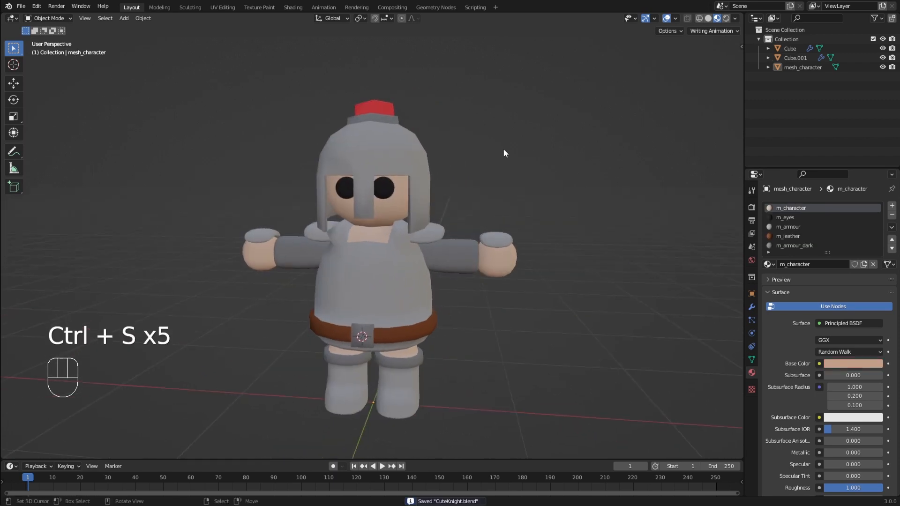
left_click(797, 59)
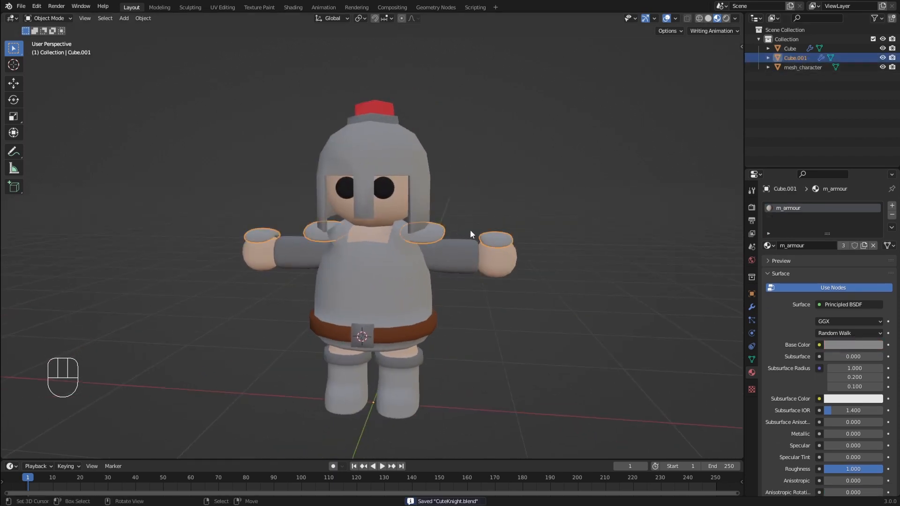
left_click(752, 307)
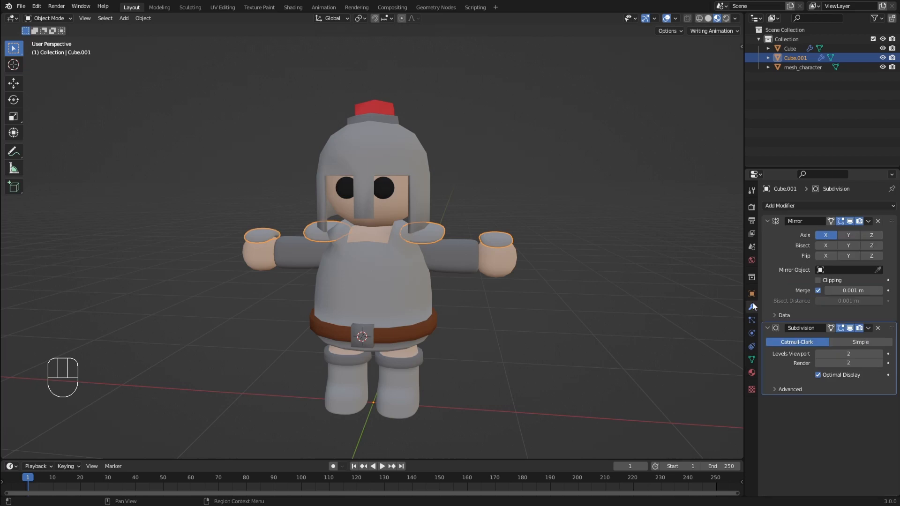
left_click(869, 222)
left_click(829, 232)
left_click(869, 221)
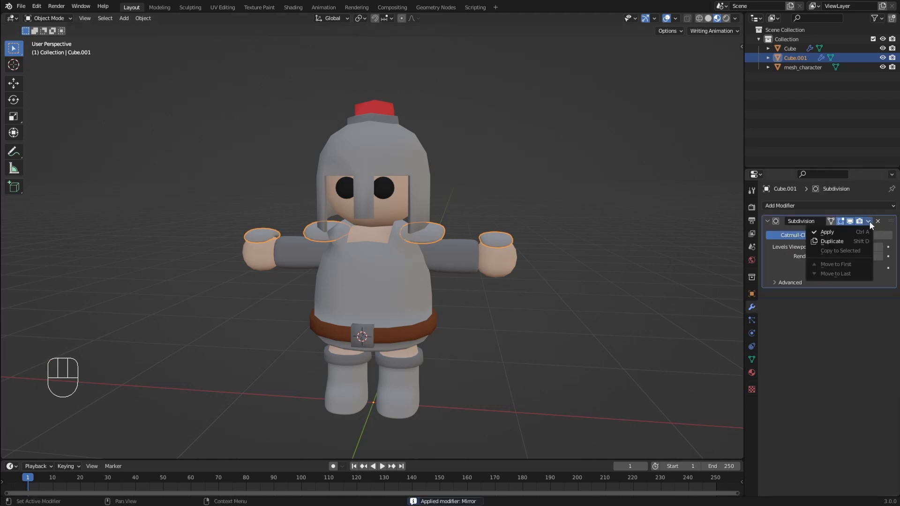
left_click(858, 232)
- Apply the Solidify modifier on the helmet
right_click(417, 206)
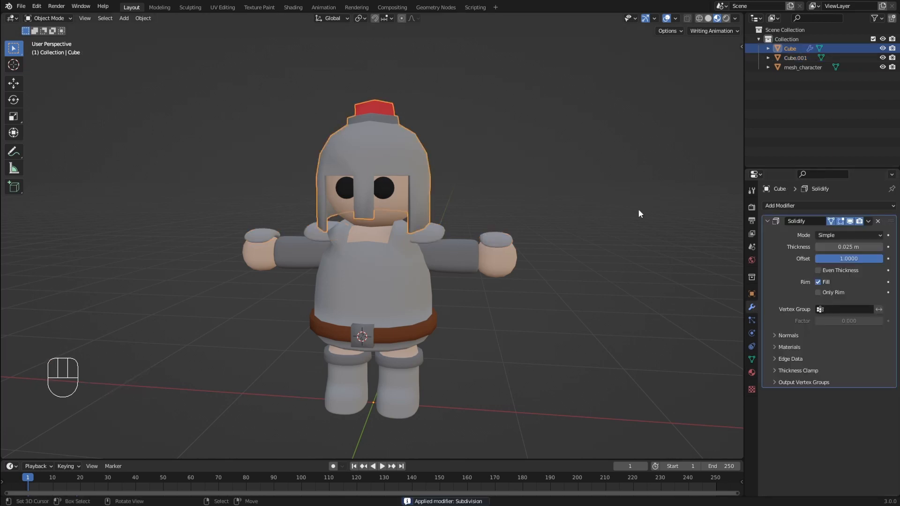
left_click(868, 221)
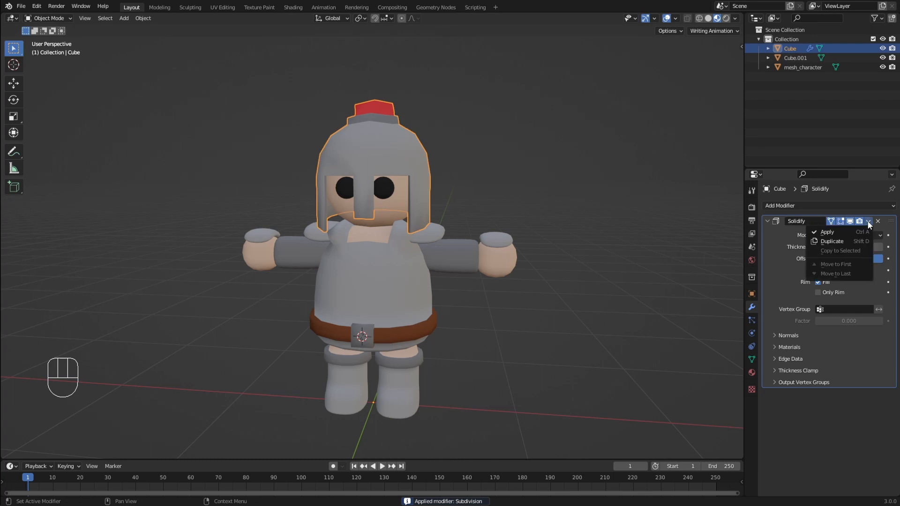
left_click(826, 232)
- Join the helmet and the shoulder and hand armour into mesh_character as a single object
left_click(489, 236, "shift")
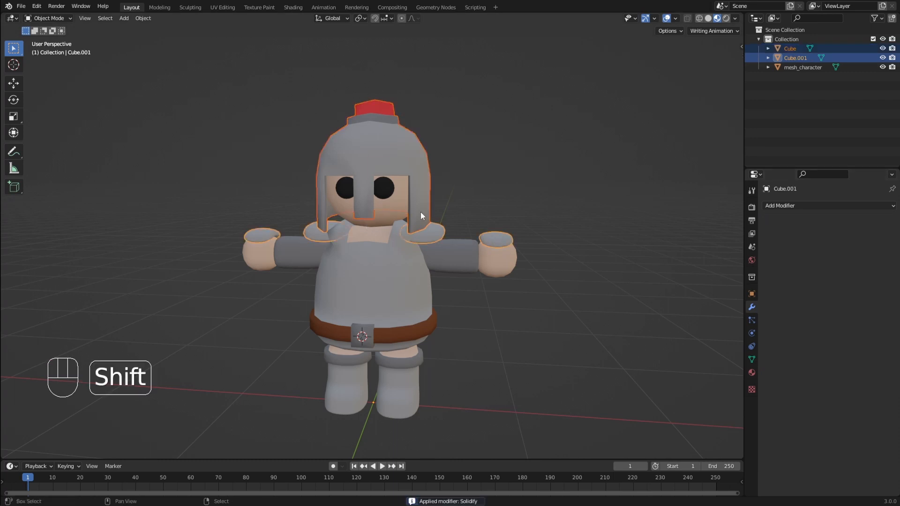
left_click(401, 280, "shift")
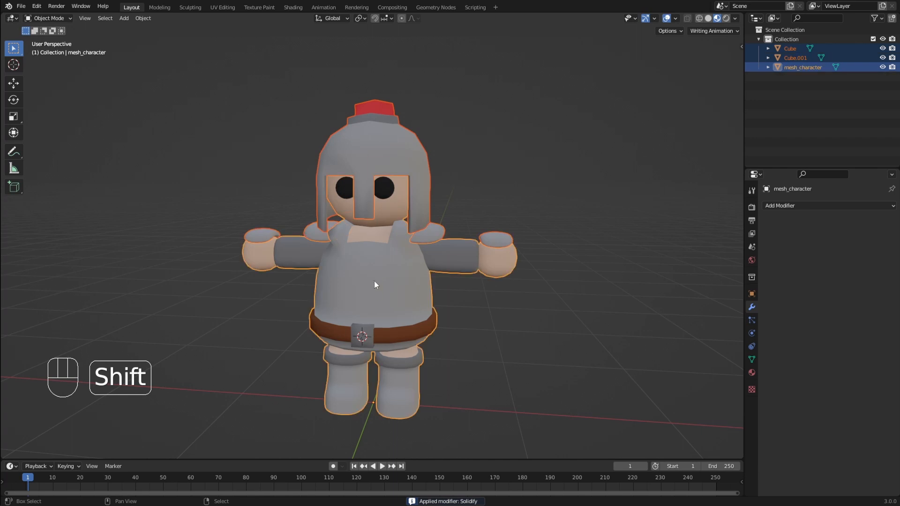
key("ctrl+j")
middle_click_drag(406, 289, 478, 288)
- Rename the joined object to mesh_knight and save the file
double_click(803, 48)
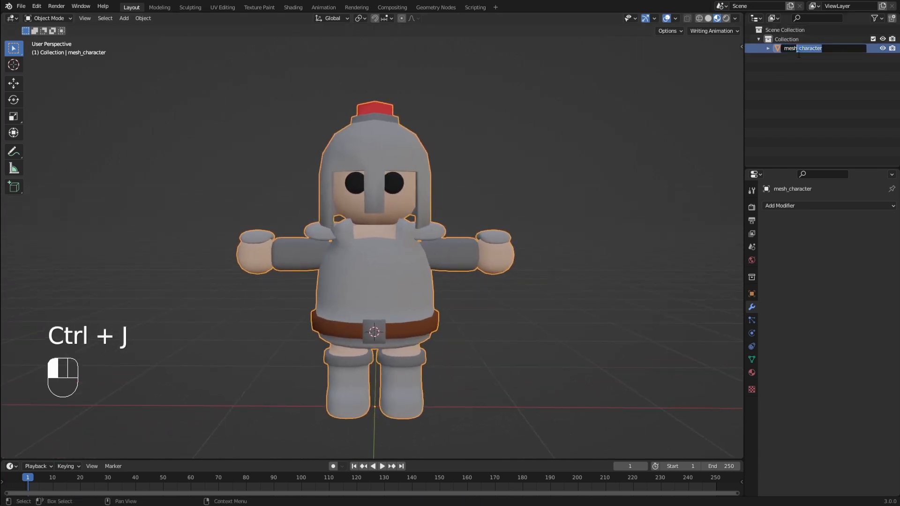
left_click_drag(798, 53, 800, 53)
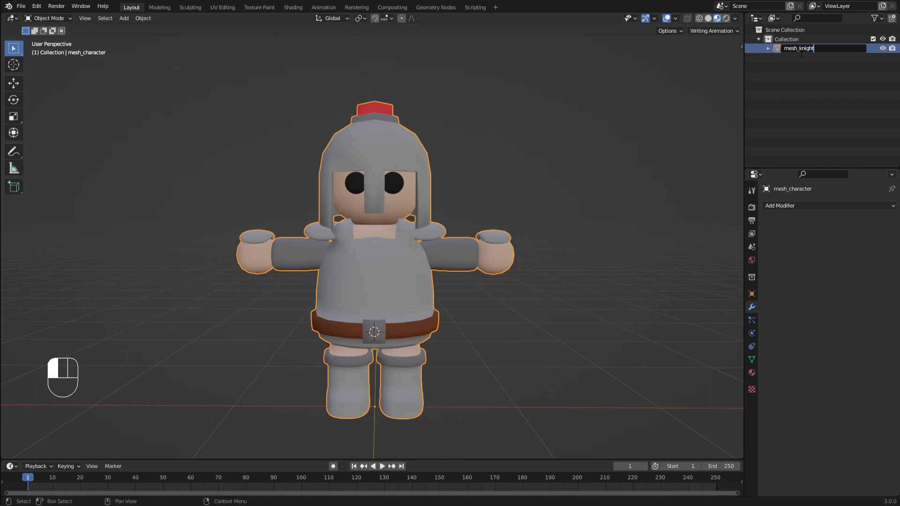
key("Return")
left_click(488, 157)
key("ctrl+s")
middle_click_drag(488, 157, 241, 181)
key("ctrl+s")
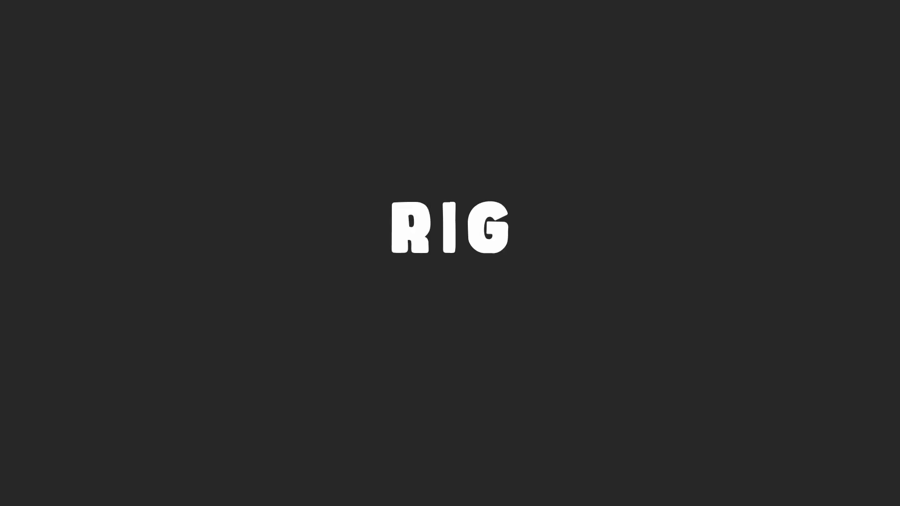
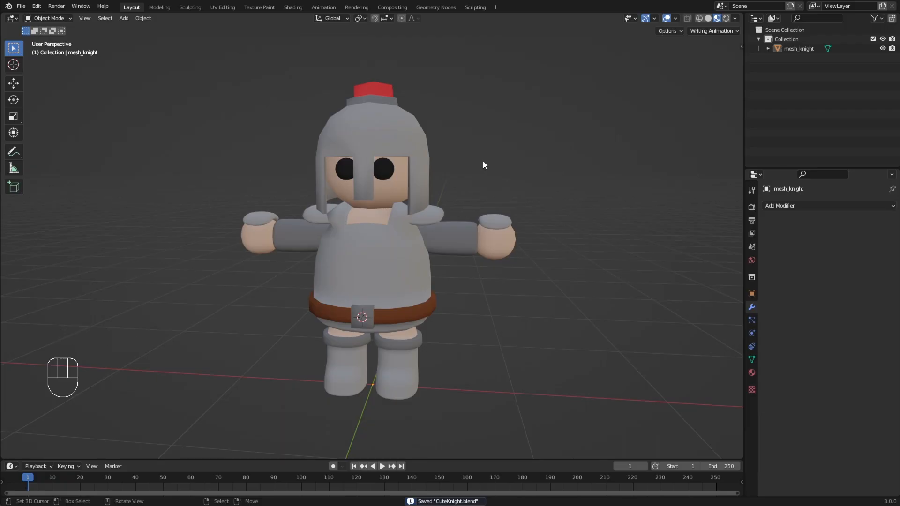
- Reset the 3D cursor to the world origin and add a single-bone armature there
middle_click_drag(484, 163, 532, 190)
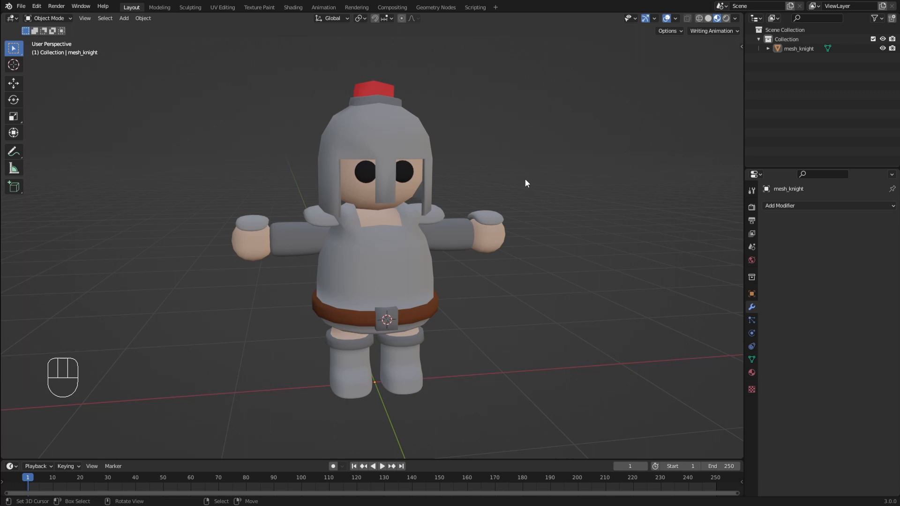
middle_click_drag(525, 181, 489, 179)
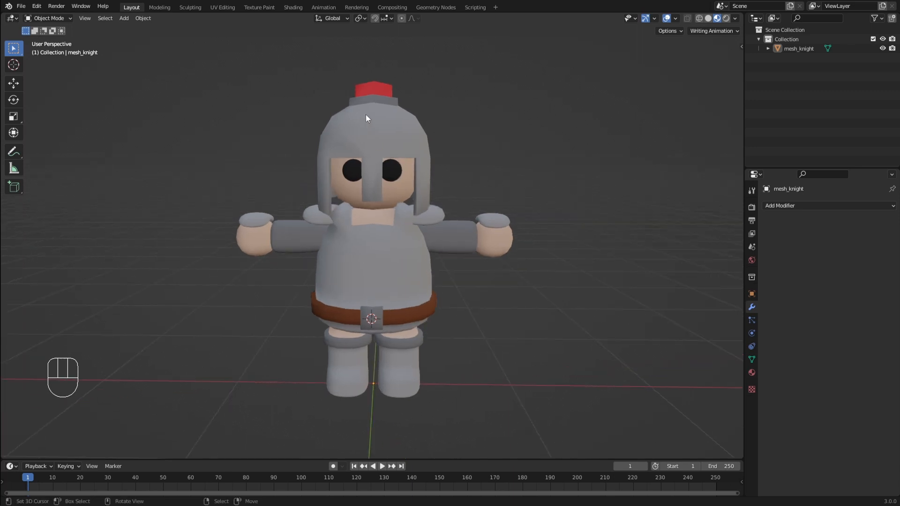
middle_click_drag(369, 299, 373, 327)
key("shift+c")
key("shift+a")
mouse_move(399, 316)
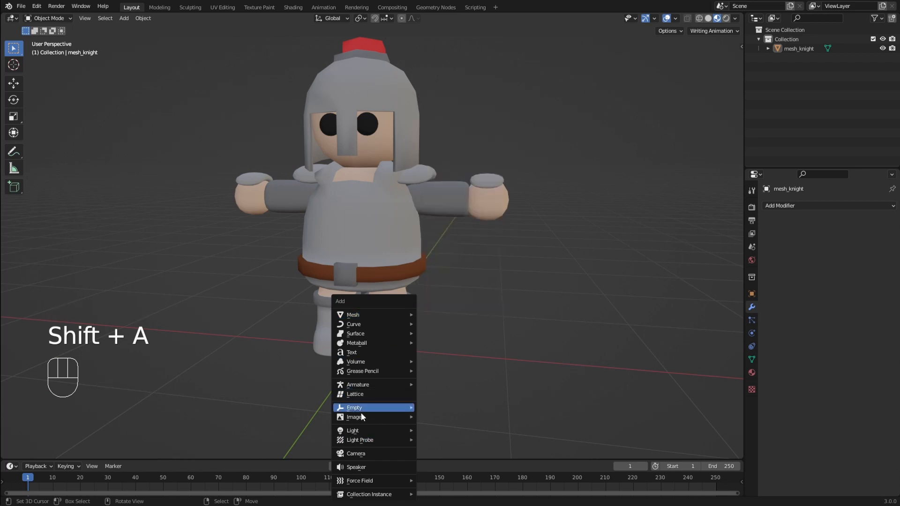
mouse_move(360, 386)
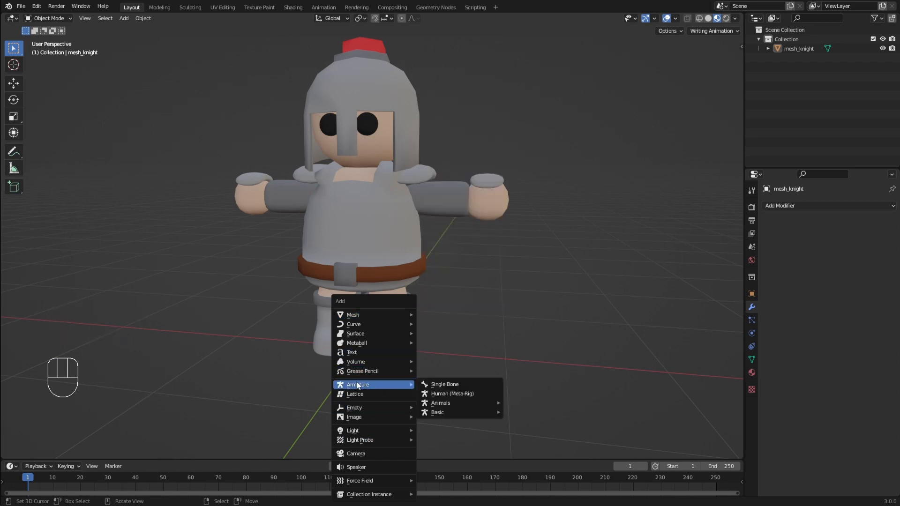
left_click(457, 385)
- Set the armature to display in front of the mesh and enter Edit Mode on it
middle_click_drag(408, 349, 363, 266)
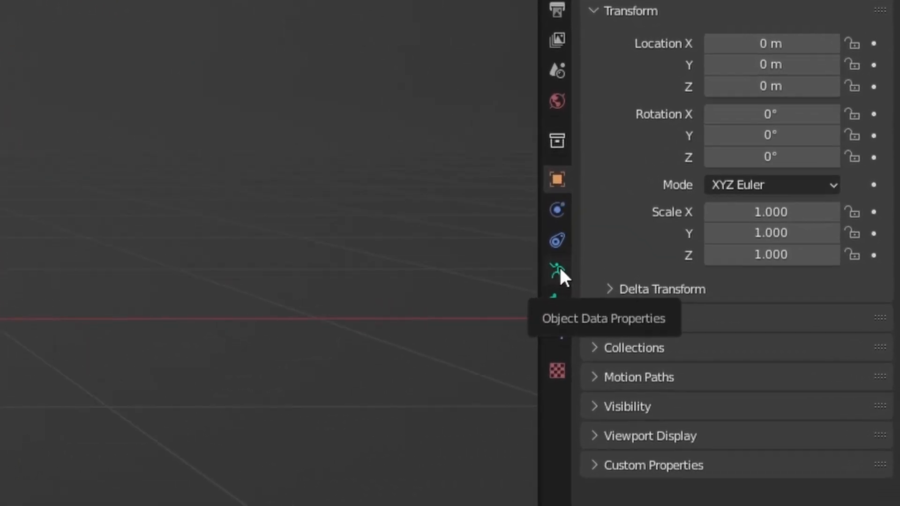
left_click(561, 270)
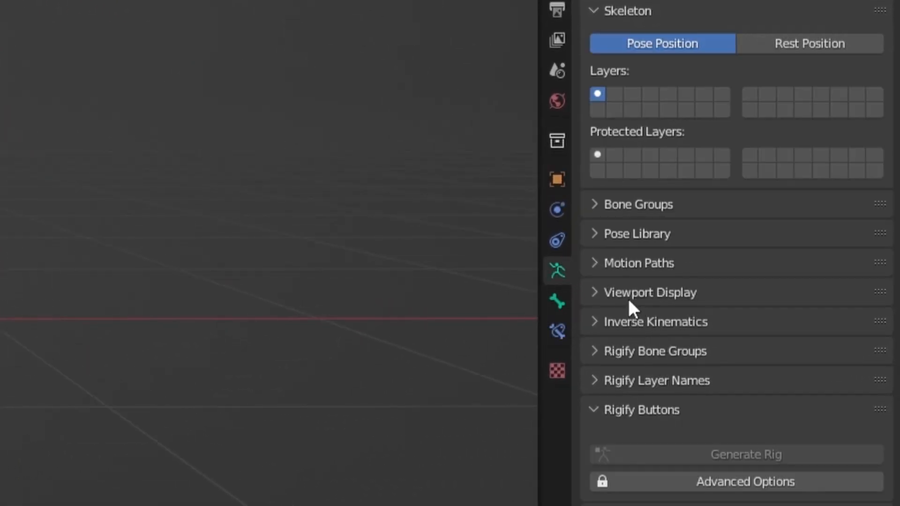
left_click(610, 293)
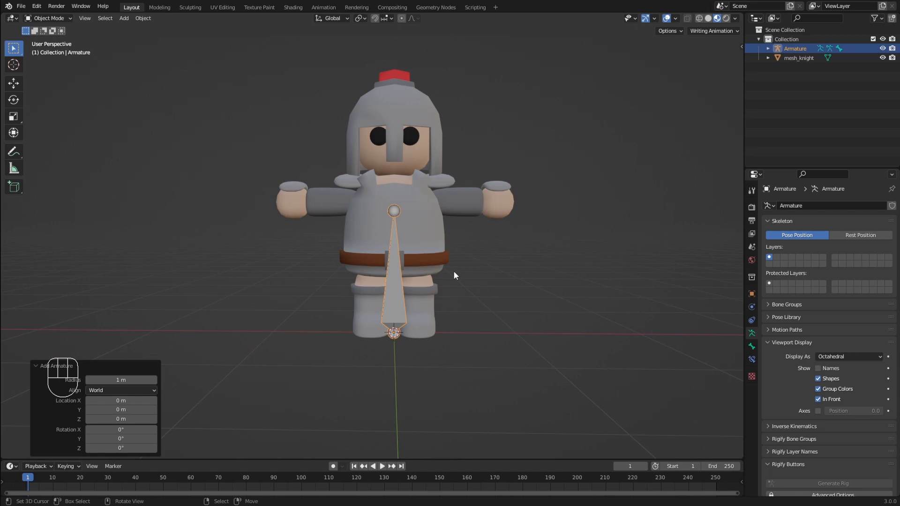
key("Tab")
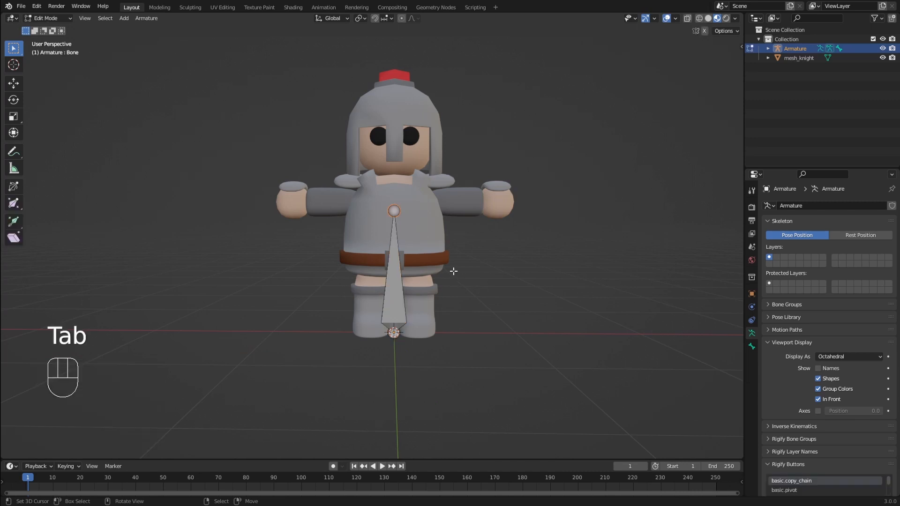
left_click(406, 258)
key("g")
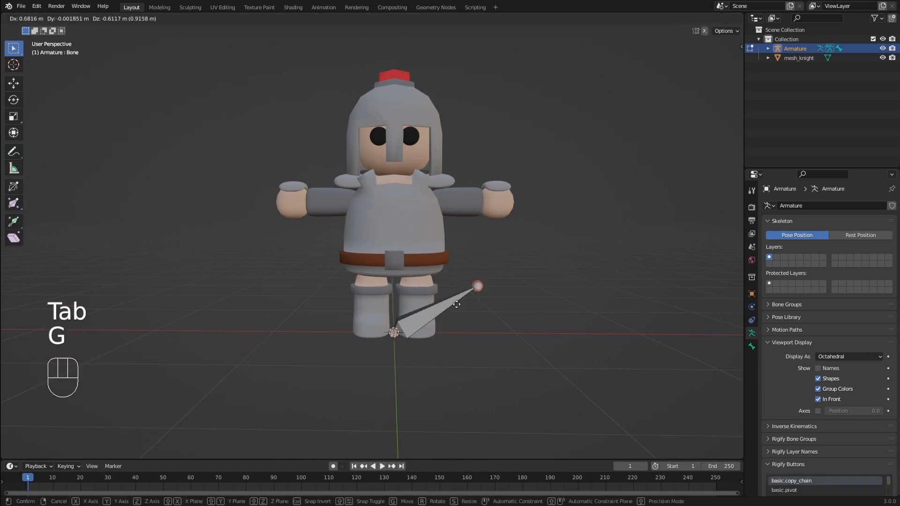
right_click(421, 289)
- In front view, raise the whole bone about 0.53 m along Z so its base sits at the hips
middle_click_drag(421, 289, 405, 277)
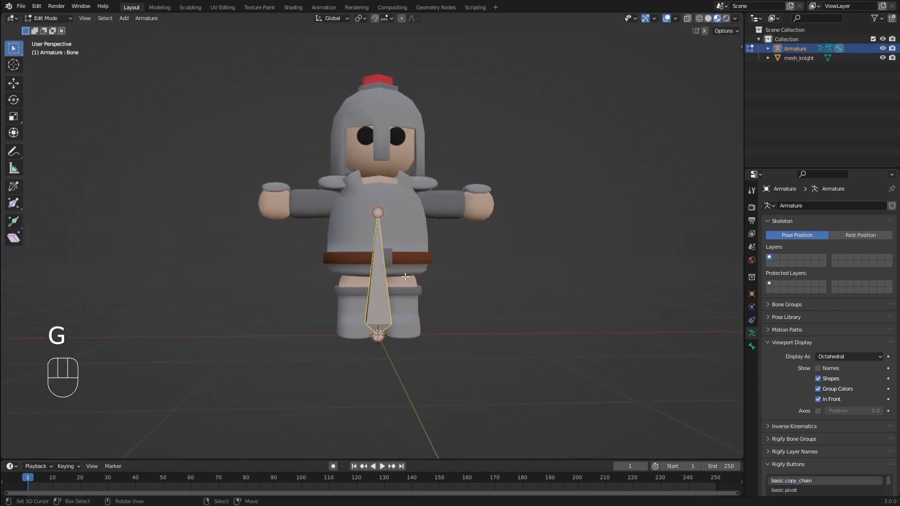
key("KP_1")
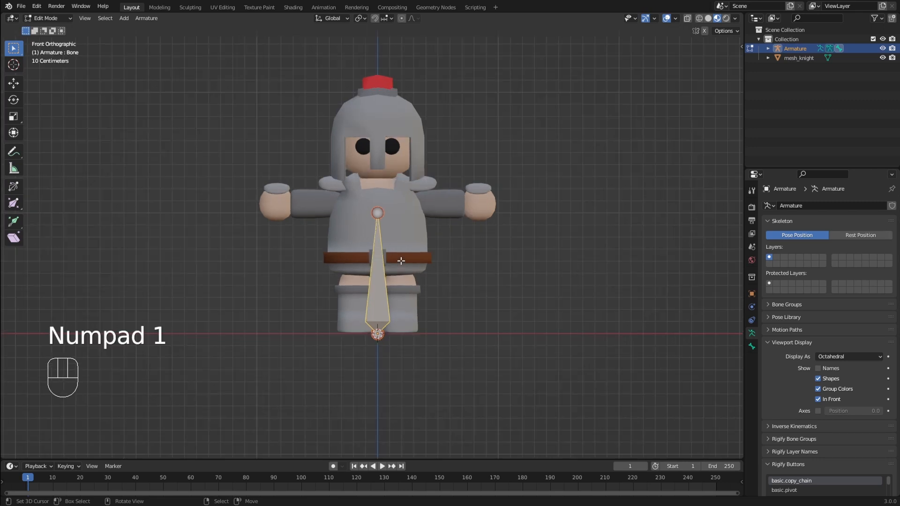
scroll(402, 261, "up", 1)
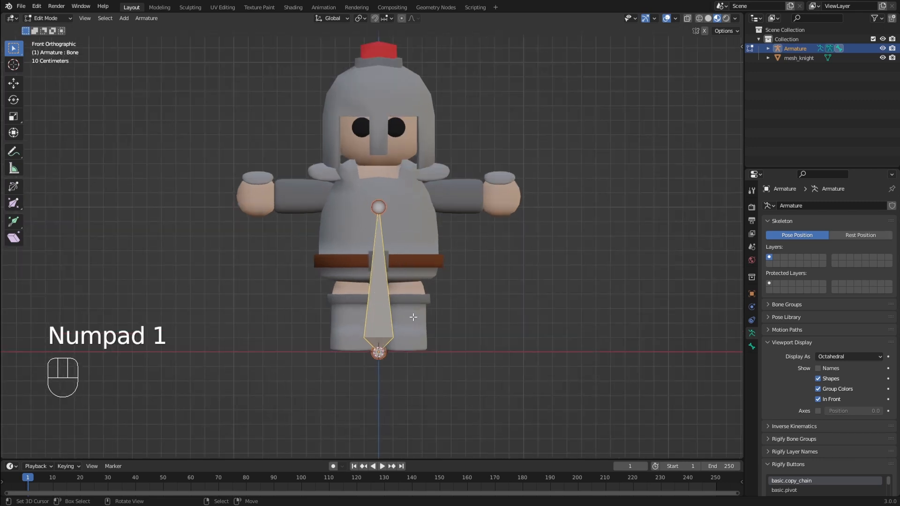
key("g")
key("z")
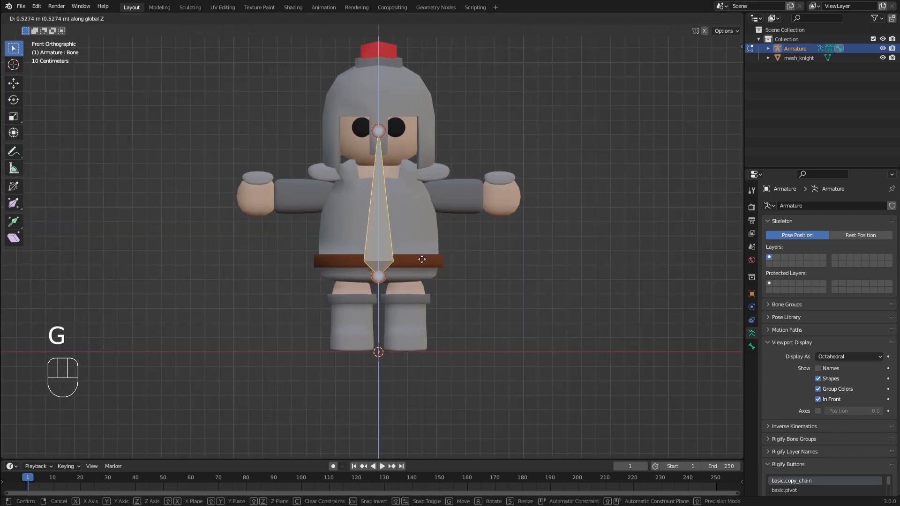
left_click(422, 259)
- Lower the tip of the torso bone along Z to the knight's neck
left_click(387, 136)
key("g")
key("z")
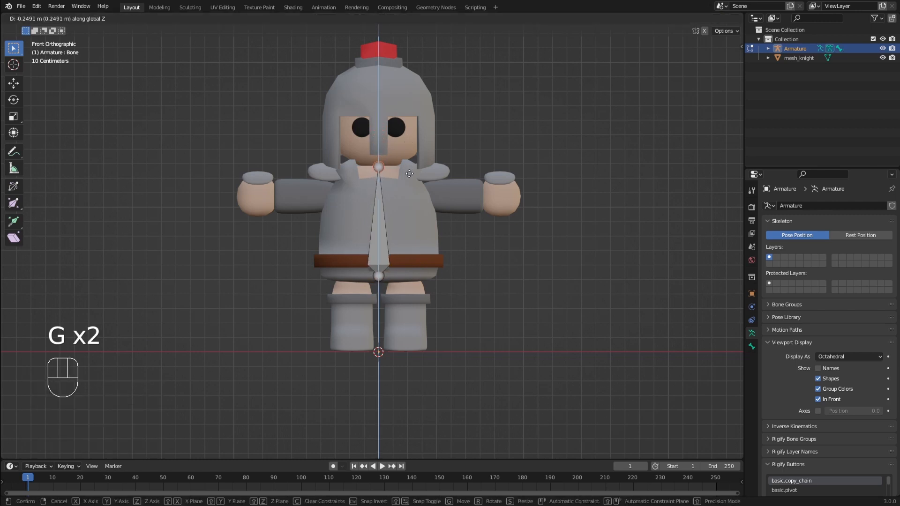
left_click(396, 179)
- Extrude a head bone about 0.63 m straight up from the torso bone's tip at the neck
mouse_move(388, 246)
middle_mouse_down()
mouse_move(472, 258)
mouse_move(271, 243)
mouse_move(384, 233)
middle_mouse_up()
left_click(384, 233)
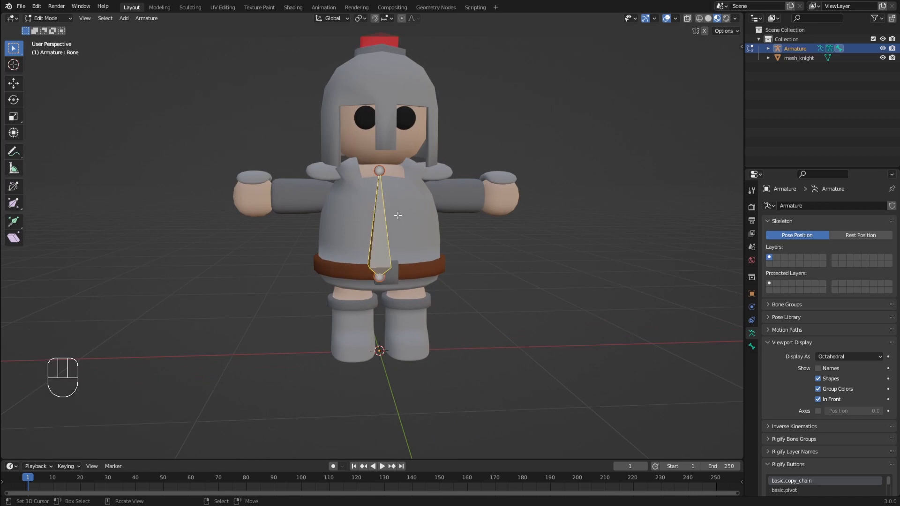
key("KP_1")
scroll(403, 209, "up", 3)
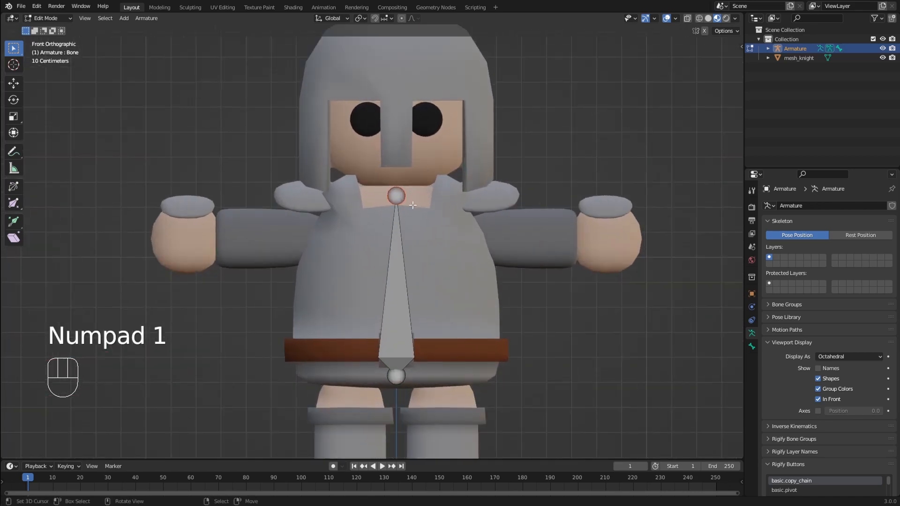
key("e")
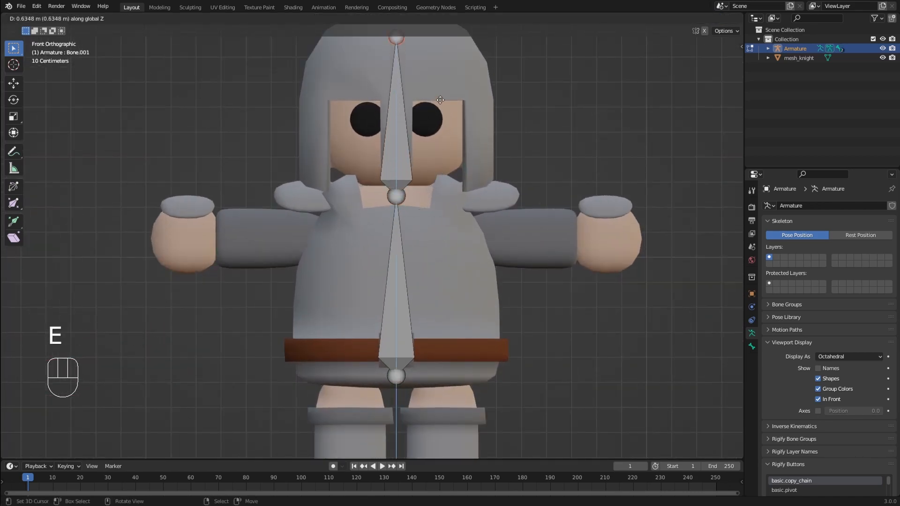
left_click(464, 169)
scroll(464, 169, "down", 4)
middle_click_drag(464, 169, 410, 174)
key("KP_1")
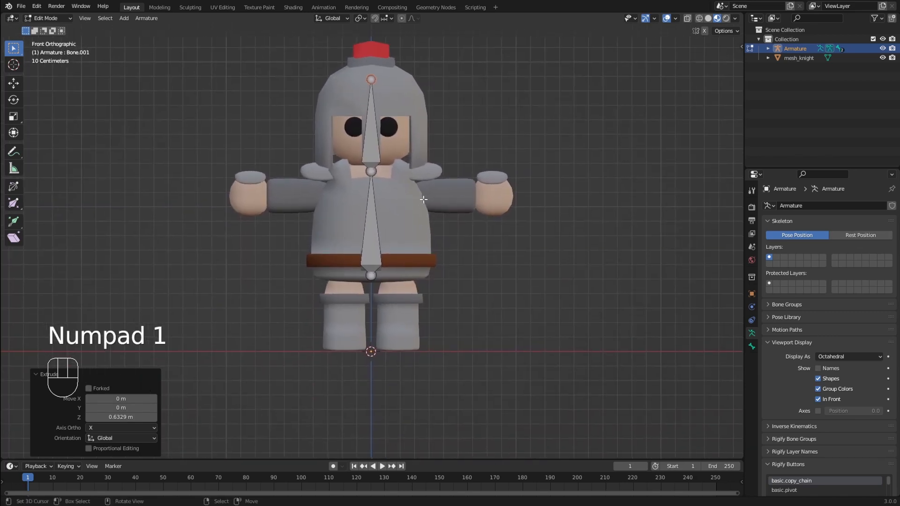
- Reset the 3D cursor to the world origin and add a new bone to the armature there
middle_click_drag(410, 232, 470, 335)
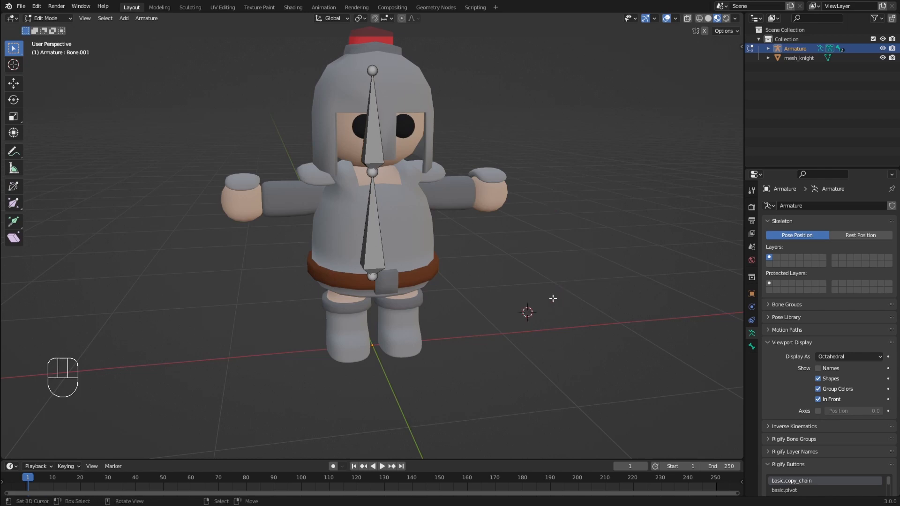
key("shift+c")
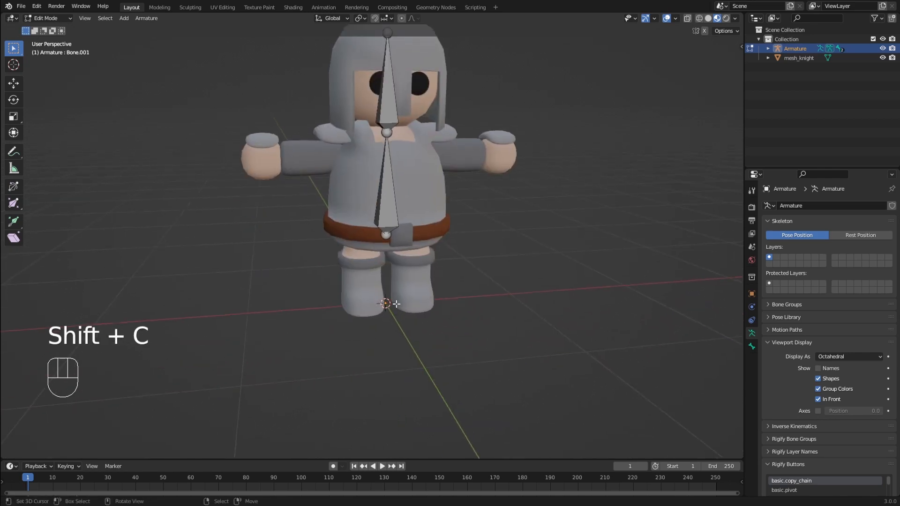
key("shift")
key("shift+a")
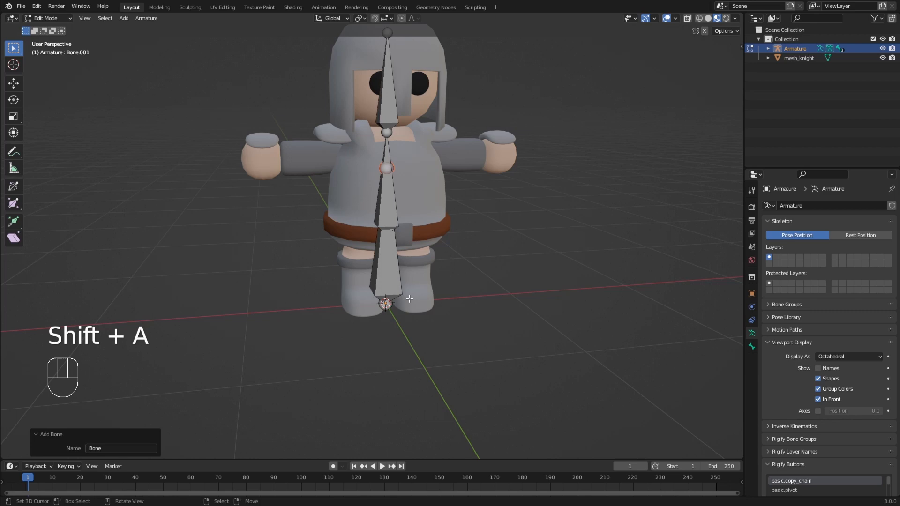
- Raise the new bone about 1.08 m along Z to arm height
right_click(398, 277)
middle_click_drag(399, 277, 382, 267)
middle_click_drag(364, 227, 353, 250, "shift")
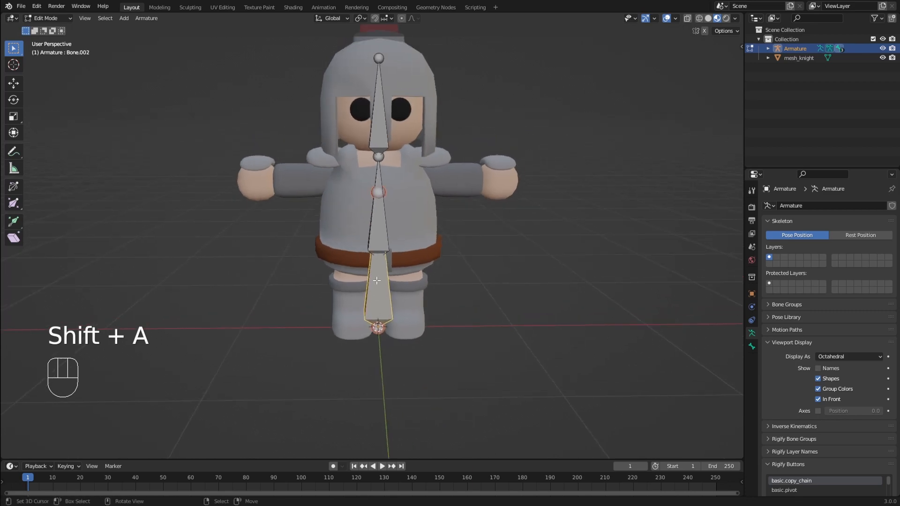
key("g")
key("z")
left_click(407, 160)
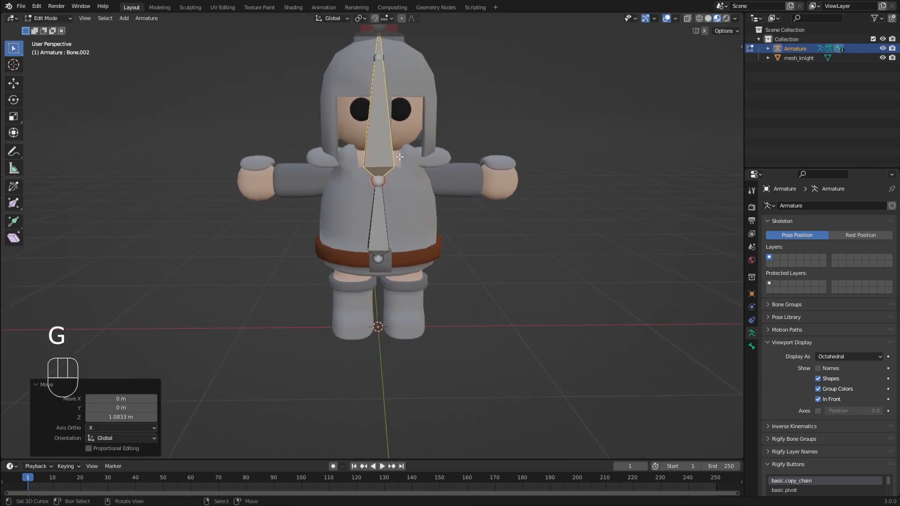
key("g")
key("y")
right_click(443, 158)
- Move the new bone along X to the character's left shoulder and rotate it 90° about Y to follow the arm
key("g")
key("x")
left_click(495, 157)
middle_click_drag(486, 150, 477, 202, "shift")
middle_click_drag(477, 199, 455, 179)
right_click(433, 79)
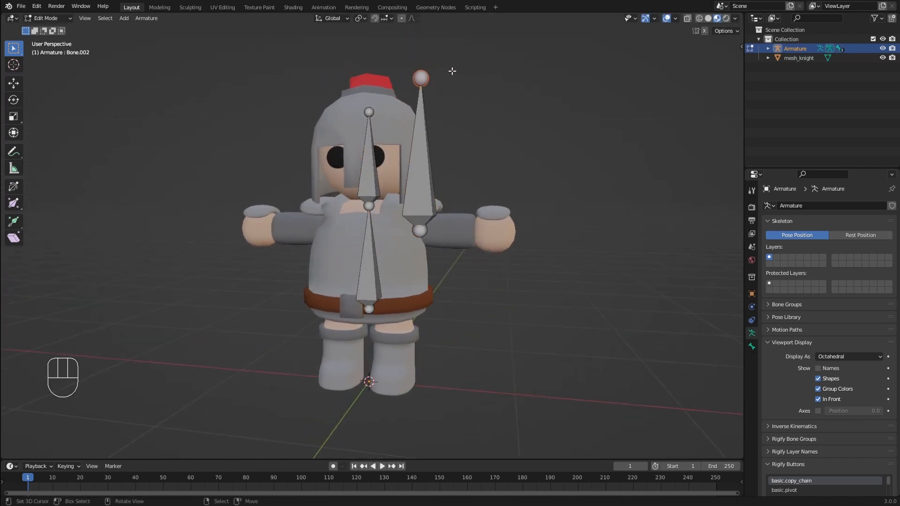
type("ry90")
key("Return")
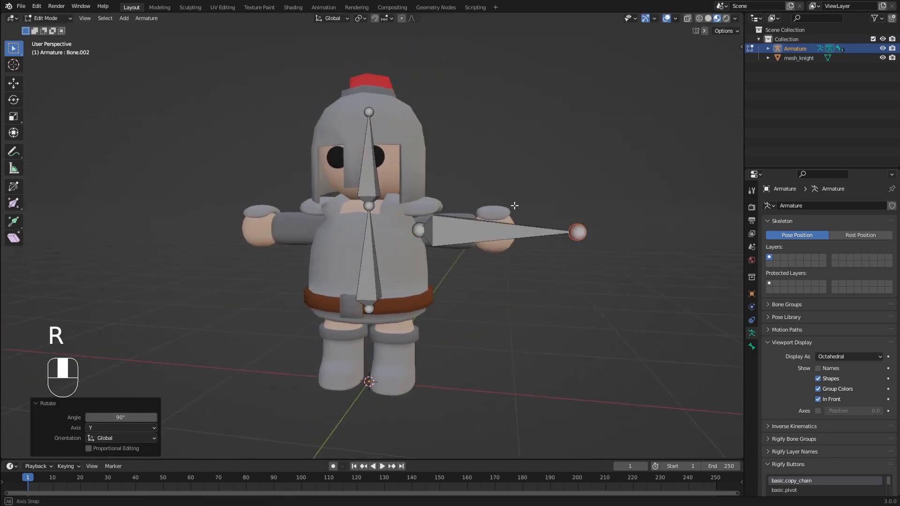
- In front view, move the arm bone's tip about 0.63 m inward along X to the wrist
middle_click_drag(515, 205, 558, 226)
right_click(569, 228)
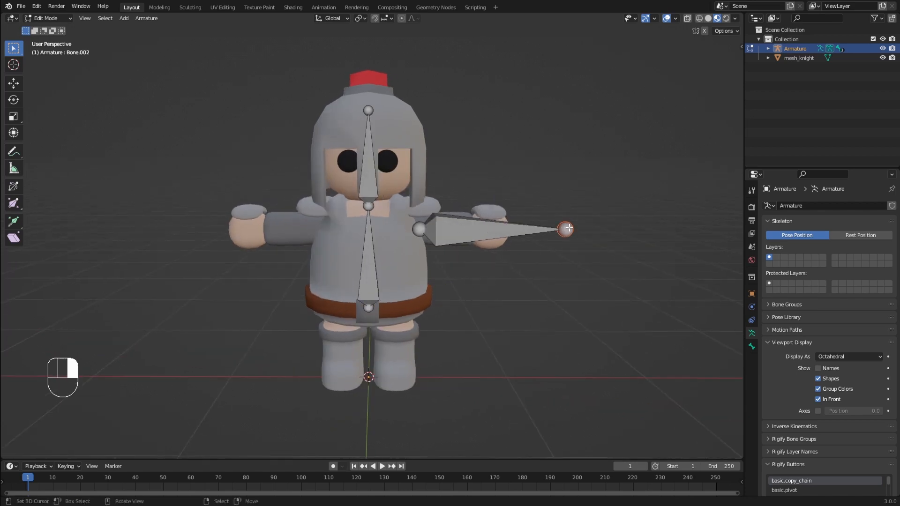
key("g")
key("KP_1")
left_click(494, 229)
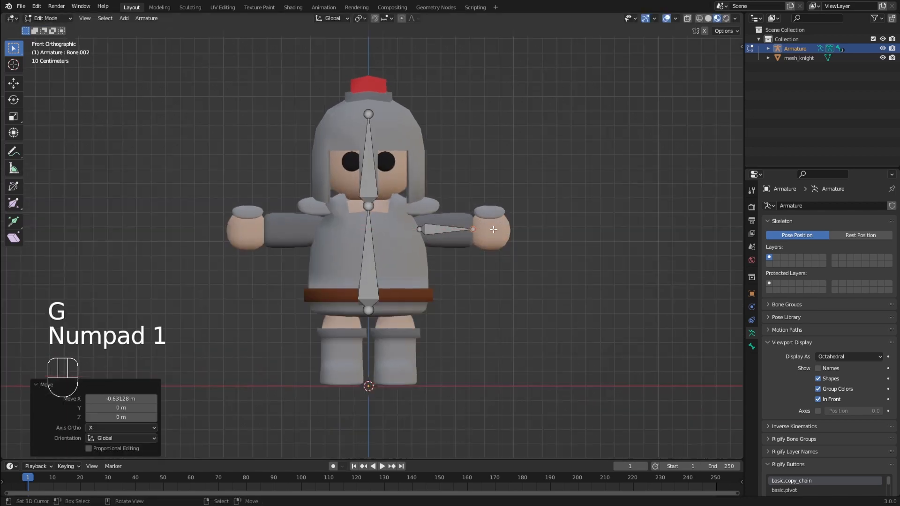
- Move the arm bone's base about 0.05 m inward along X into the shoulder
right_click(422, 229)
key("g")
key("x")
left_click(416, 229)
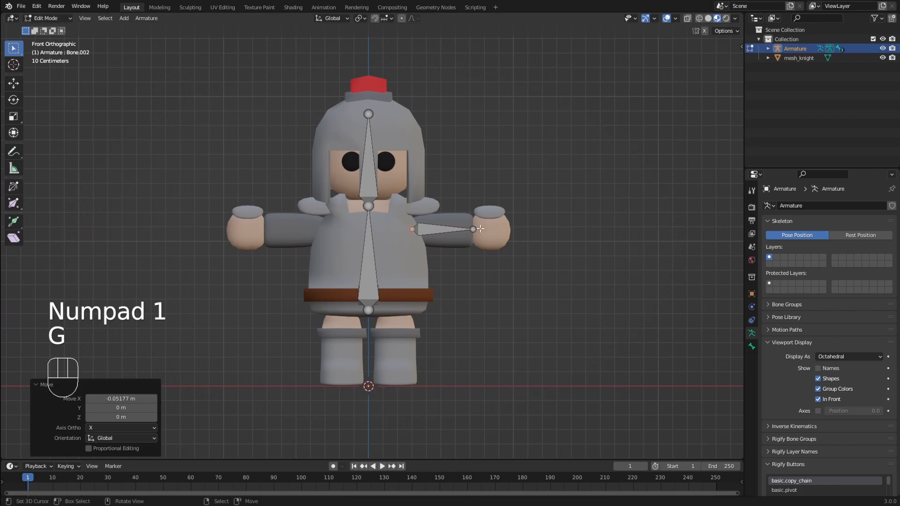
- Fine-tune the arm bone's tip and base along X to span from the shoulder to the wrist
right_click(480, 229)
key("g")
key("x")
left_click(479, 228)
right_click(415, 229)
key("g")
middle_click(414, 229)
left_click(414, 229)
right_click(473, 229)
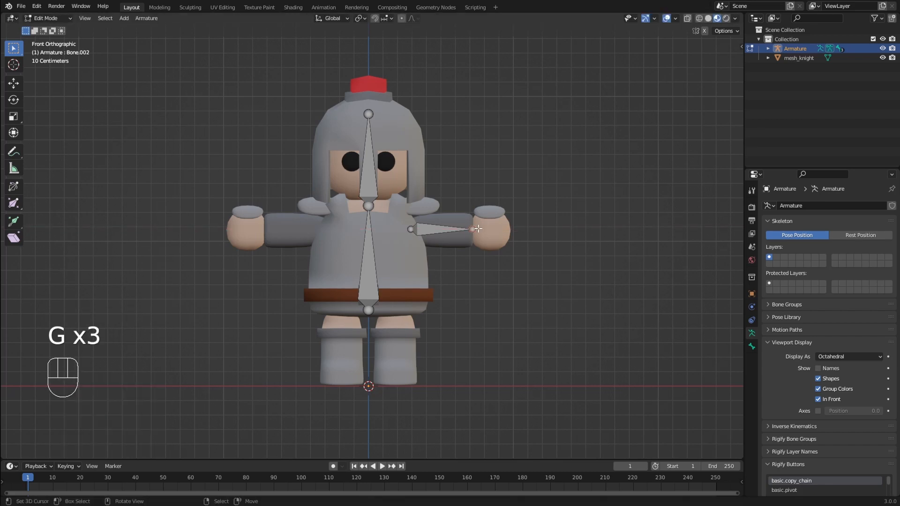
key("g")
left_click(470, 230)
- Extrude a hand bone about 0.25 m along X from the arm bone's tip
scroll(484, 239, "up", 1)
middle_click_drag(499, 240, 433, 225, "shift")
scroll(430, 224, "up", 1)
scroll(433, 225, "up", 1)
key("e")
key("x")
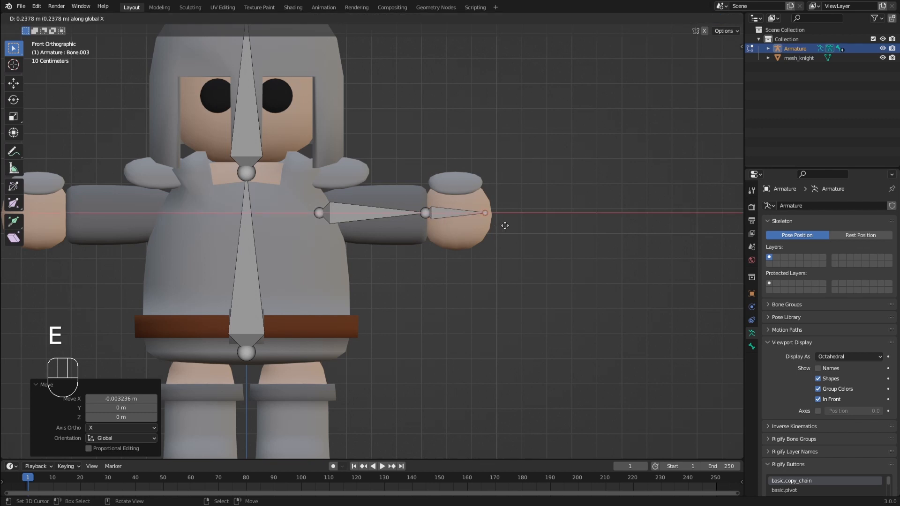
left_click(507, 226)
- Add another bone and move it about 0.18 m along X and 0.50 m up to the left hip
middle_click_drag(400, 237, 501, 207, "shift")
middle_click_drag(502, 207, 497, 240)
middle_click_drag(497, 240, 497, 191, "shift")
key("KP_1")
scroll(449, 227, "down", 1)
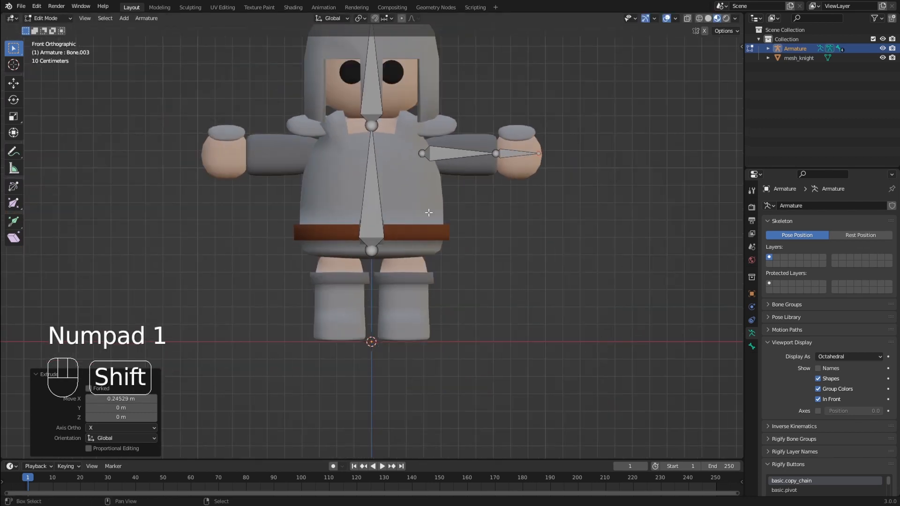
key("shift+a")
key("g")
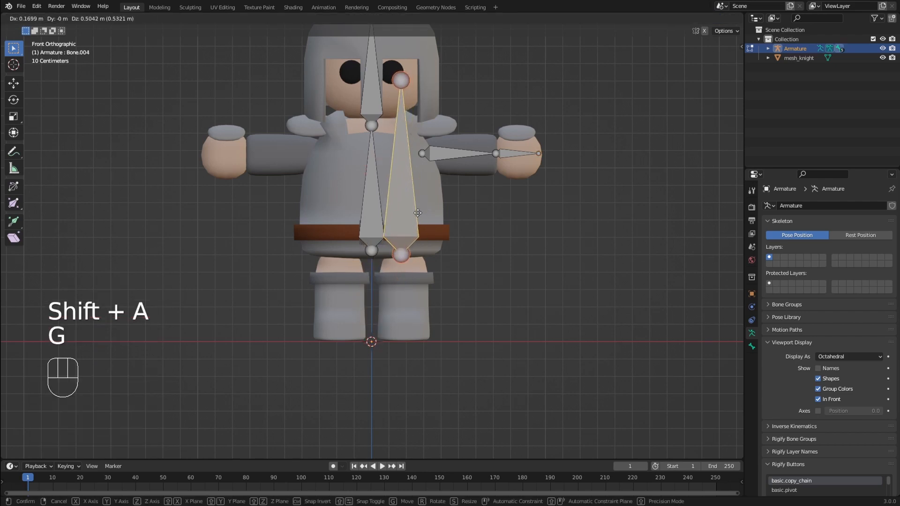
left_click(411, 251)
middle_click_drag(411, 252, 403, 259, "shift")
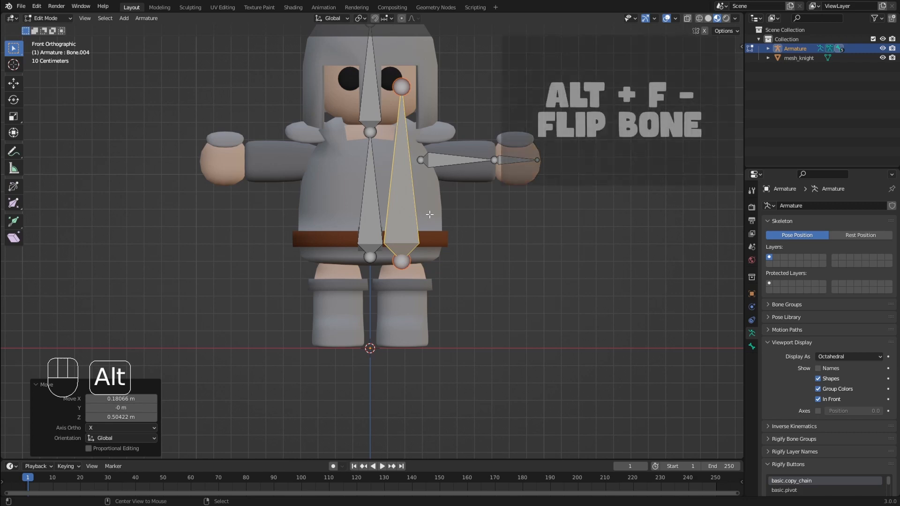
- Flip the leg bone's direction and fit it along Z from hip to ankle, raising its tip about 0.54 m
key("alt+f")
key("g")
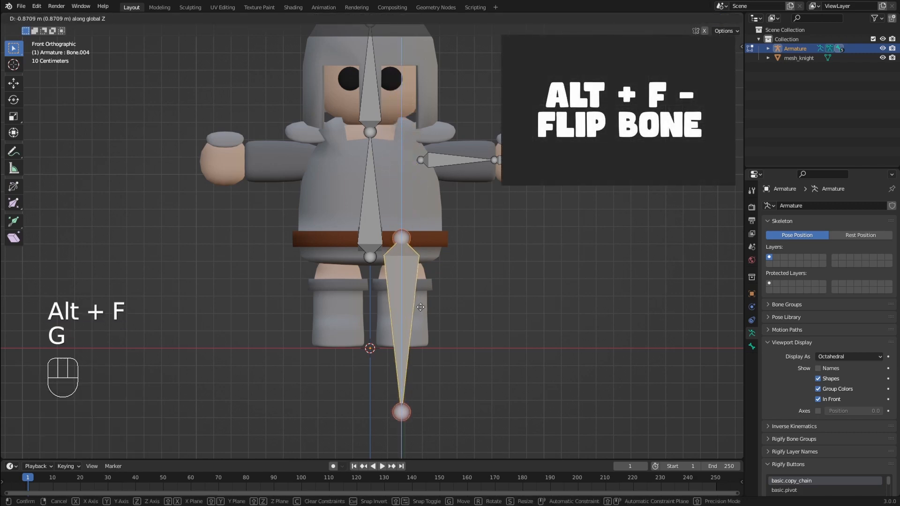
left_click(421, 342)
key("g")
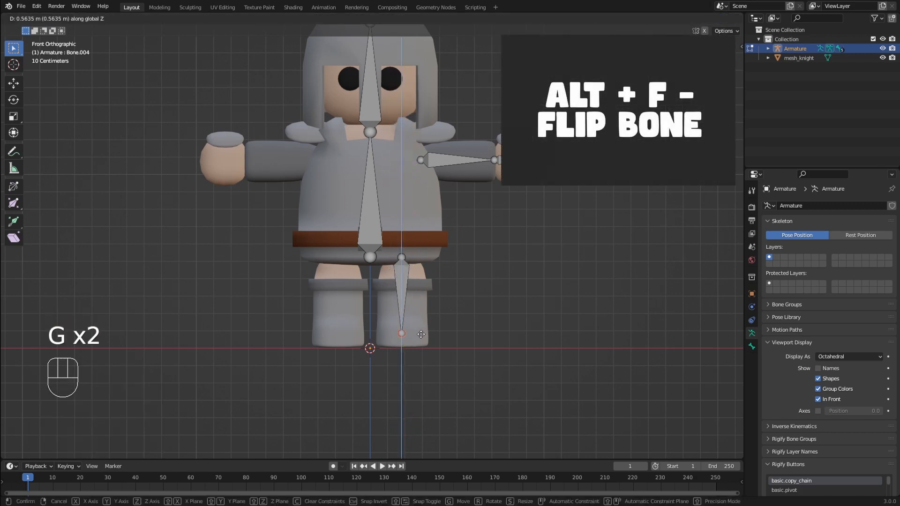
left_click(424, 339)
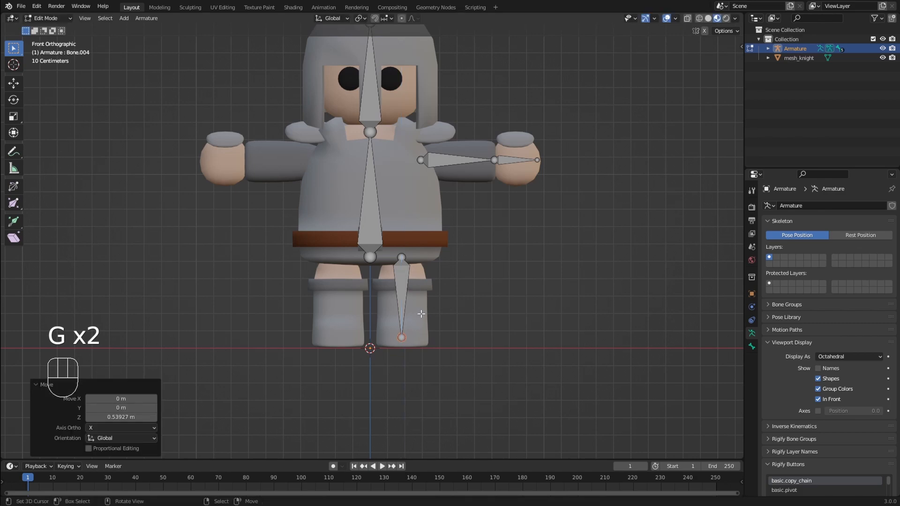
- In side view, extrude a foot bone about 0.20 m forward along Y from the leg bone's tip at the ankle
key("KP_3")
middle_click_drag(424, 319, 474, 269, "shift")
scroll(475, 270, "up", 2)
key("e")
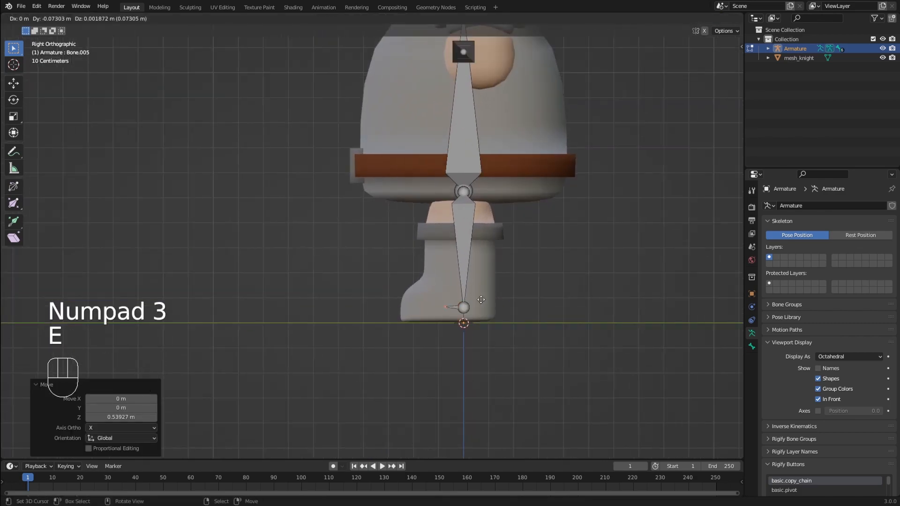
key("y")
left_click(450, 301)
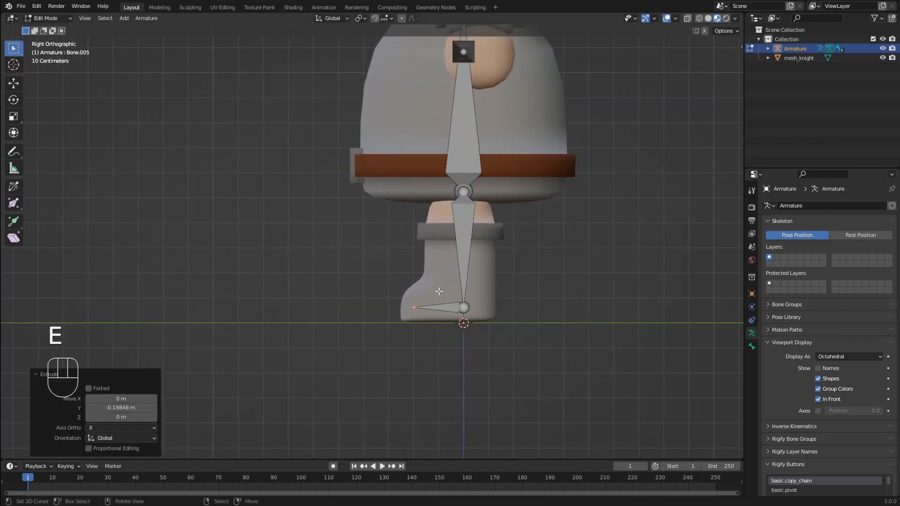
- Switch the armature to Pose Mode
middle_click_drag(451, 302, 429, 297)
scroll(429, 298, "down", 1)
key("ctrl+Tab")
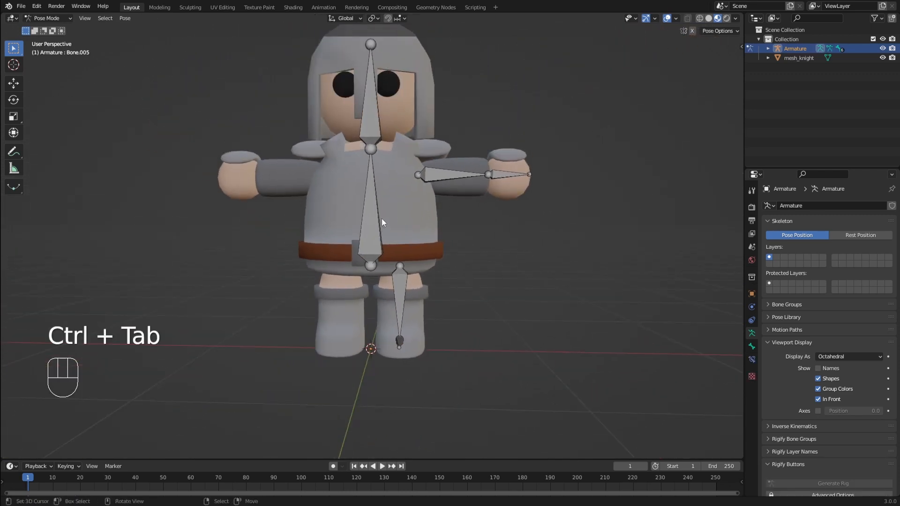
- Test in Pose Mode which bones follow when the central torso bone is moved, and cancel the move
key("ctrl+Tab")
key("ctrl+Tab")
left_click(56, 21)
key("g")
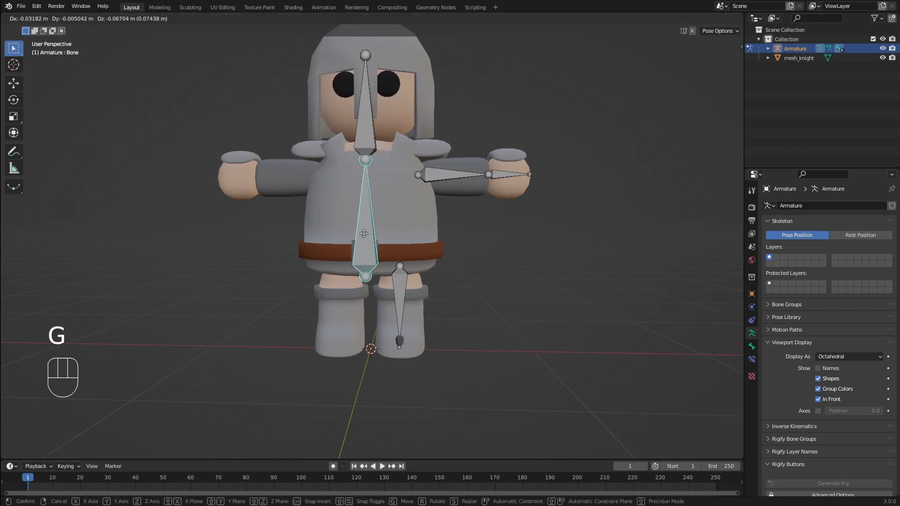
right_click(406, 185)
middle_click_drag(414, 269, 415, 258)
- In Edit Mode, parent the upper arm bone and the leg bone to the torso bone with Keep Offset
key("Tab")
middle_click_drag(395, 225, 365, 207)
left_click(54, 18)
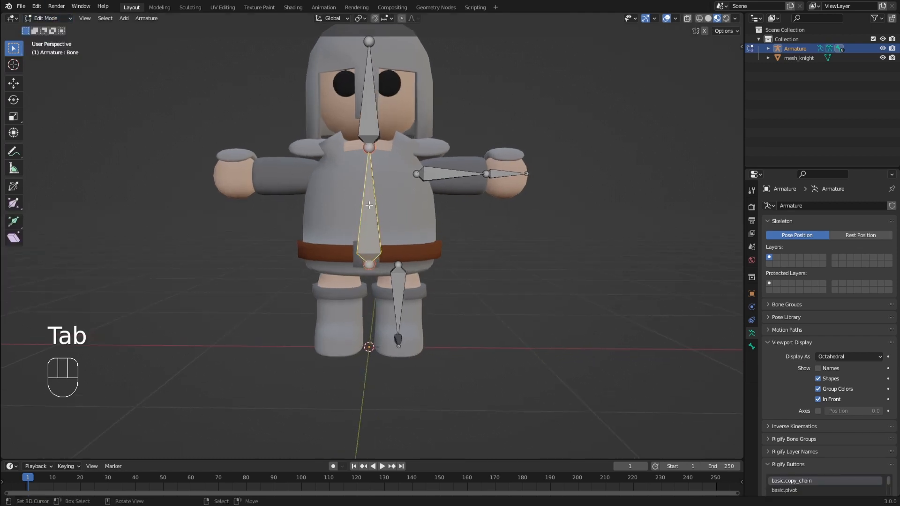
left_click(439, 173)
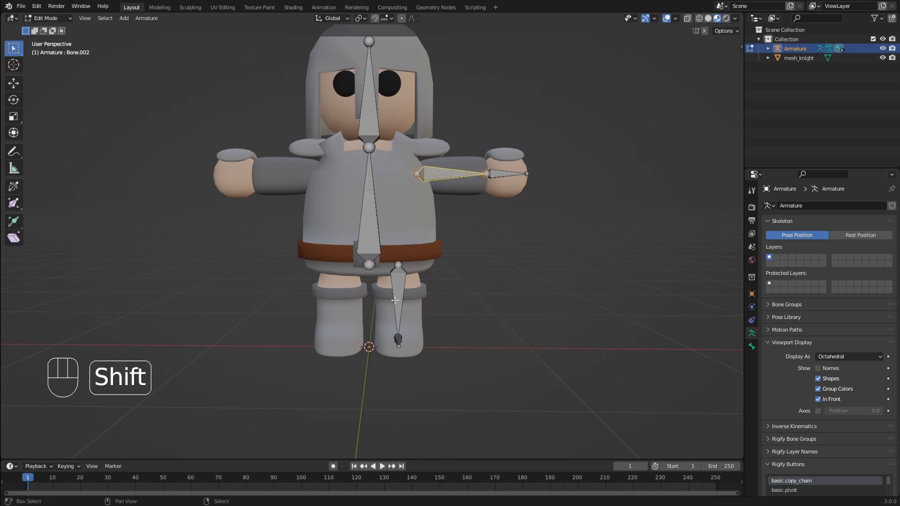
left_click(371, 219, "shift")
key("ctrl+p")
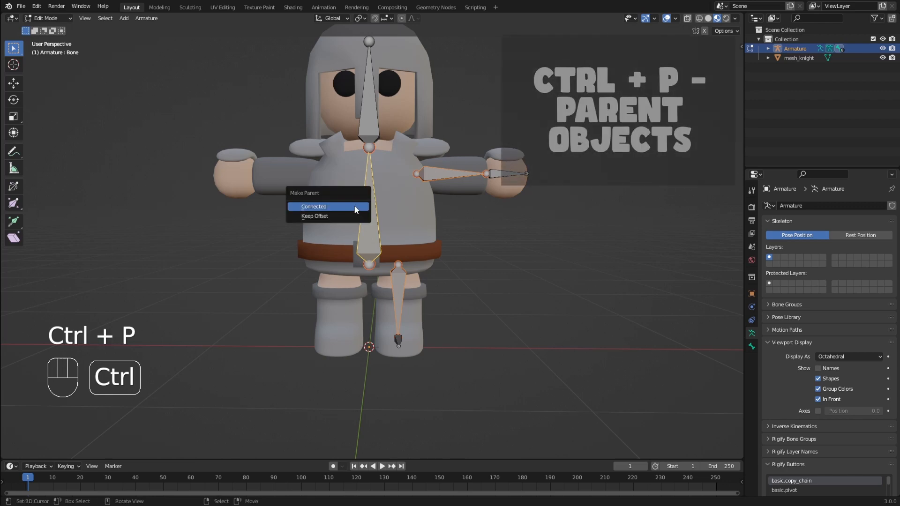
left_click(355, 215)
- Test-move the torso bone in Pose Mode to check that the arm and leg bones follow, cancel it and leave Pose Mode
key("ctrl+Tab")
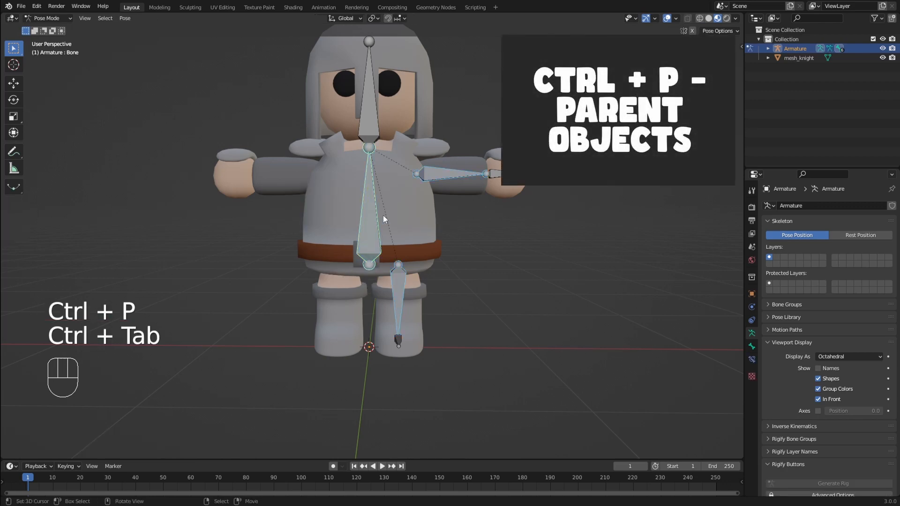
key("g")
right_click(404, 223)
key("ctrl+Tab")
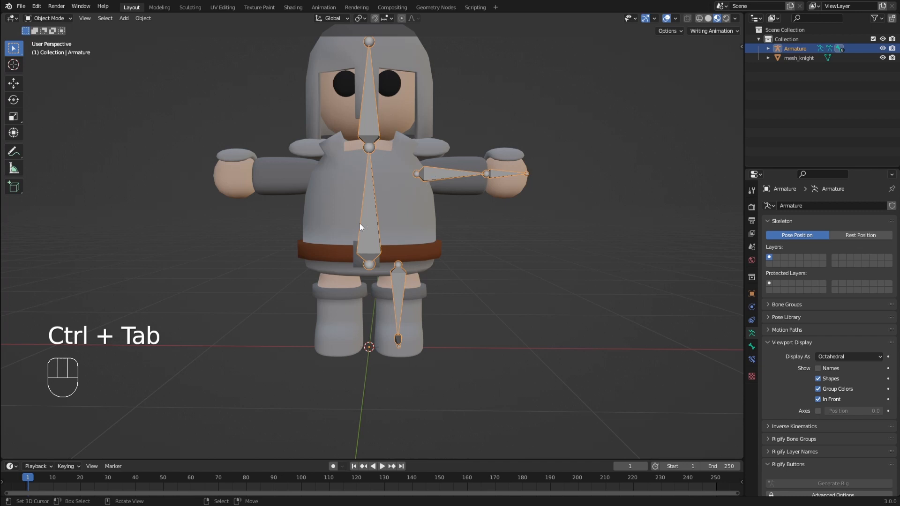
- In Edit Mode, add a new bone at the world origin and rotate it 90° about the X axis
key("Tab")
middle_click_drag(360, 228, 467, 243)
key("shift")
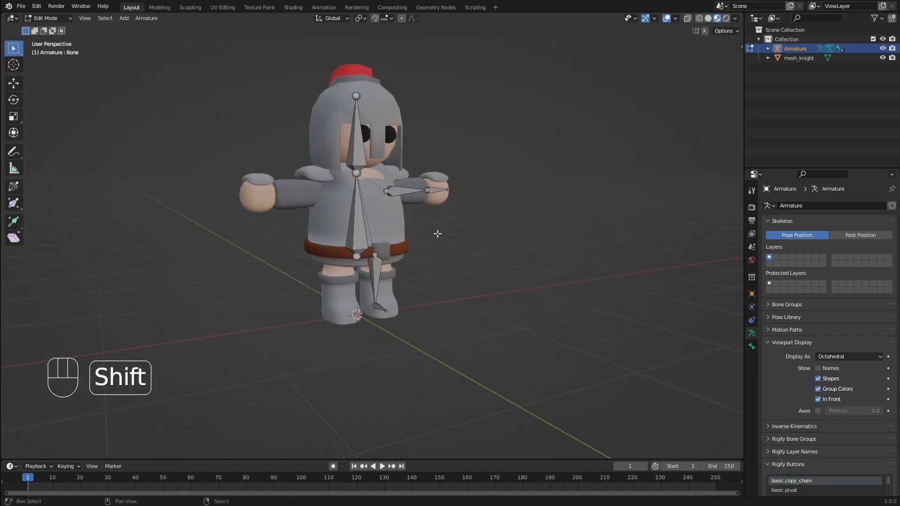
key("shift+a")
middle_click_drag(374, 245, 389, 200)
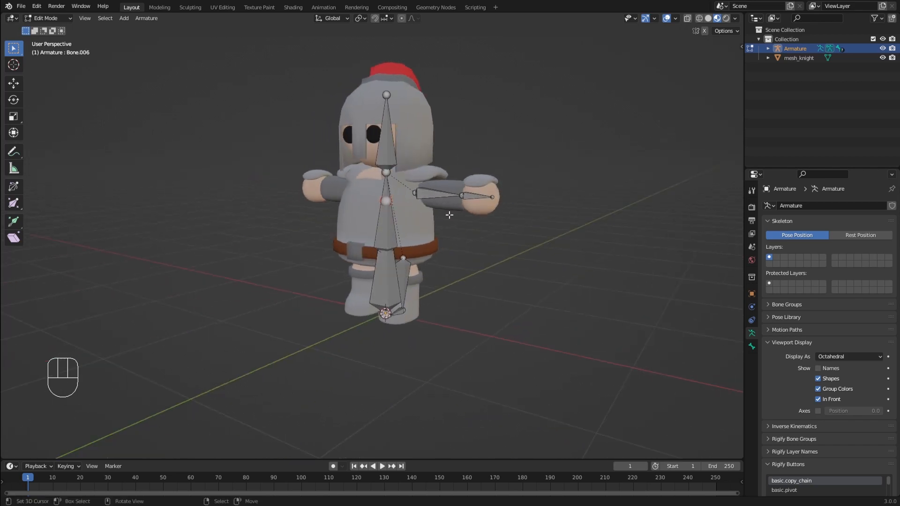
key("r")
key("x")
key("9")
key("0")
key("Return")
- Shorten the new origin bone to about 0.38 m by moving its tip along the Y axis
middle_click_drag(450, 214, 484, 333)
key("g")
key("y")
left_click(414, 323)
- Show the bone properties of the new origin bone and turn off Deform for it
middle_click_drag(415, 323, 509, 292)
scroll(396, 307, "up", 5)
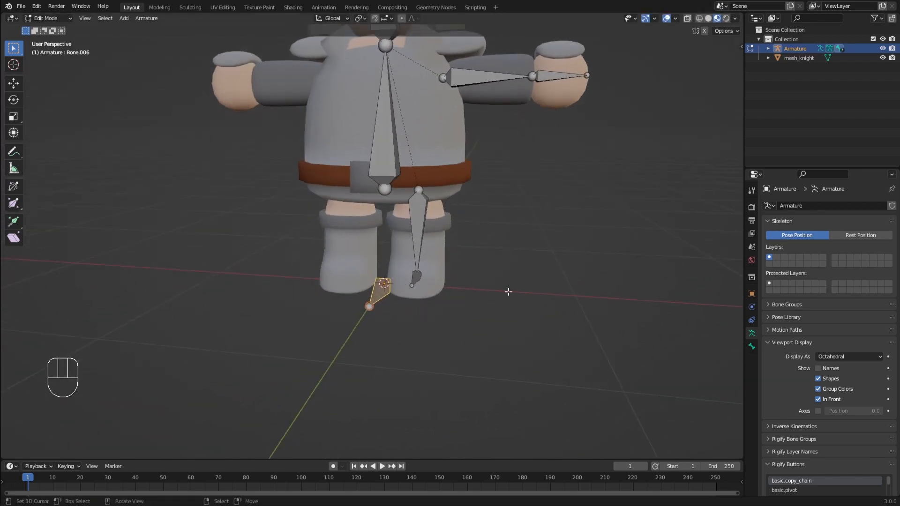
middle_click_drag(456, 283, 508, 307)
middle_click_drag(433, 309, 420, 296, "shift")
middle_click_drag(419, 296, 440, 285, "shift")
middle_click_drag(441, 285, 457, 267)
middle_click_drag(457, 267, 452, 311, "shift")
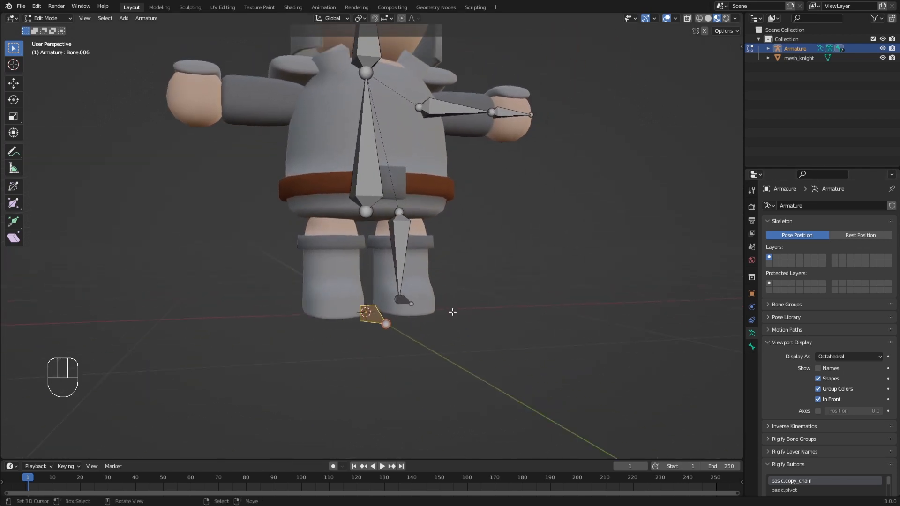
middle_click_drag(366, 276, 371, 285)
middle_click_drag(371, 285, 379, 298, "shift")
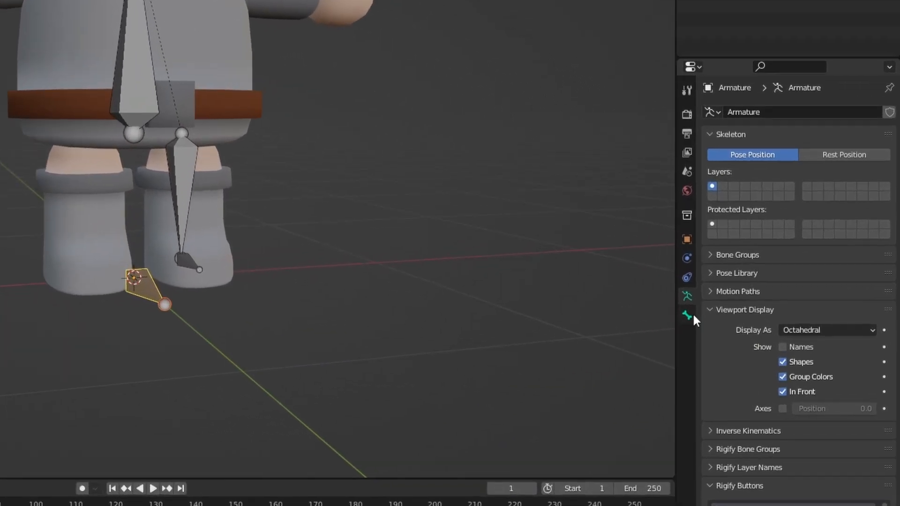
left_click(752, 346)
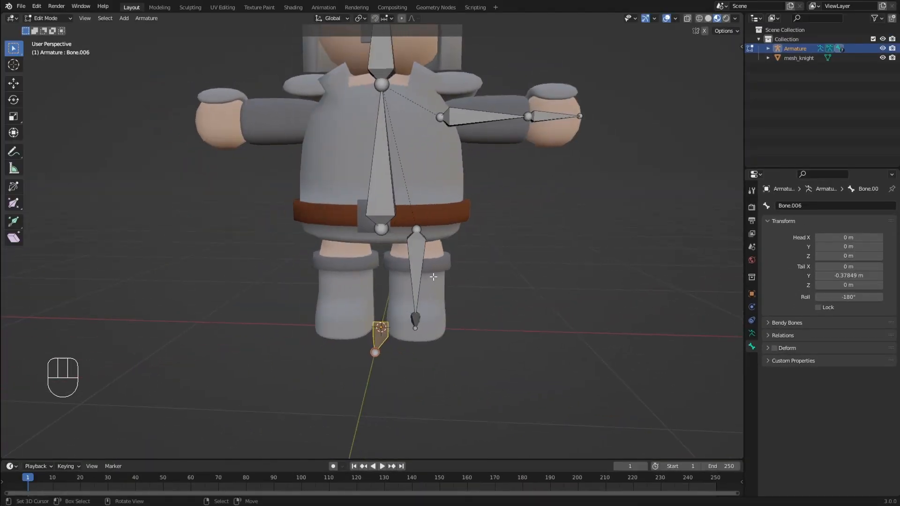
- Select the torso bone, expand the armature hierarchy down to its child bones in the Outliner and widen that area
scroll(442, 267, "down", 2)
middle_click_drag(442, 267, 477, 275)
middle_click_drag(477, 275, 401, 244)
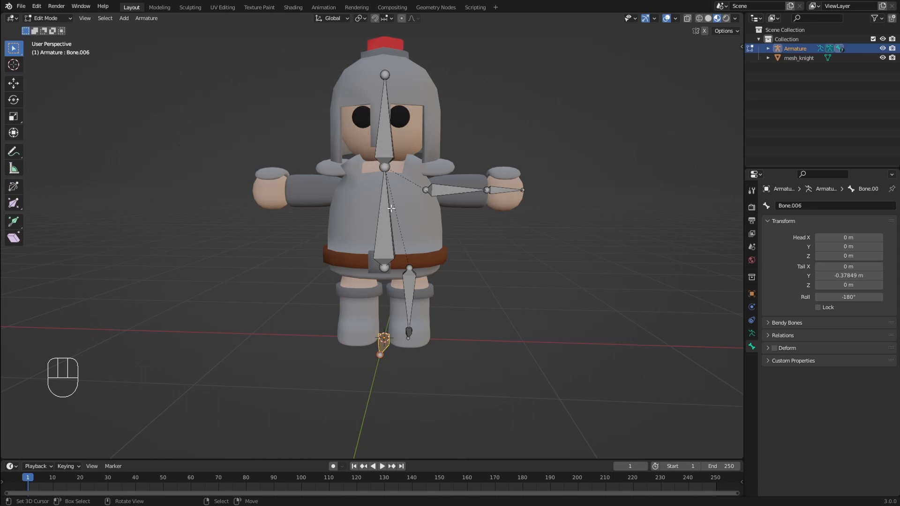
middle_click_drag(420, 202, 419, 219, "shift")
scroll(409, 223, "up", 1)
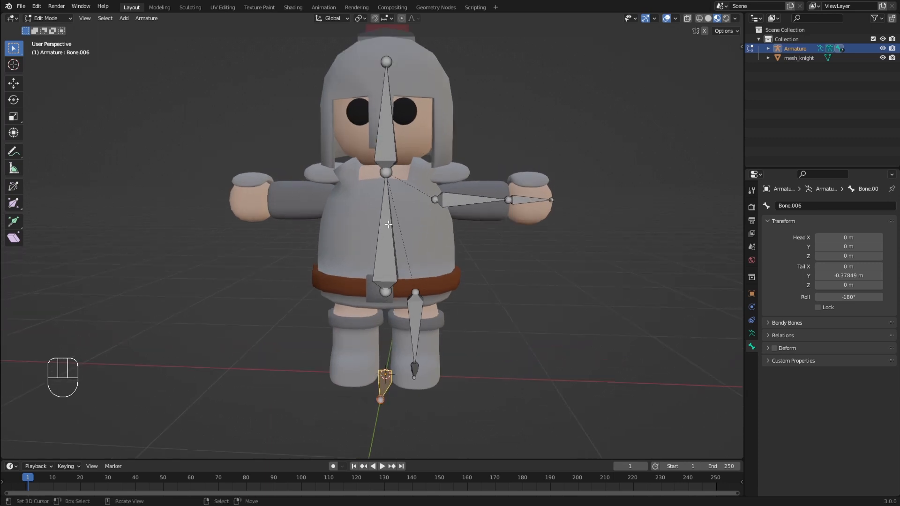
left_click(388, 225)
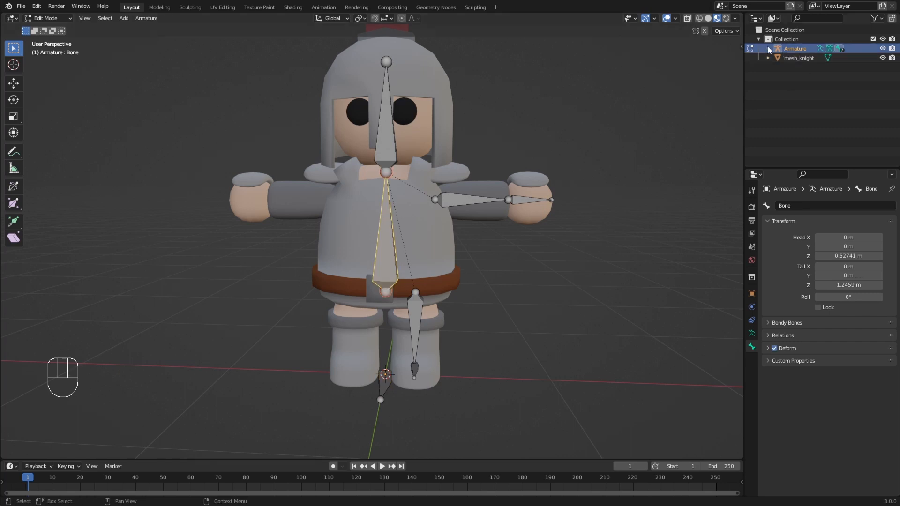
left_click(768, 48)
left_click(778, 58)
left_click(787, 68)
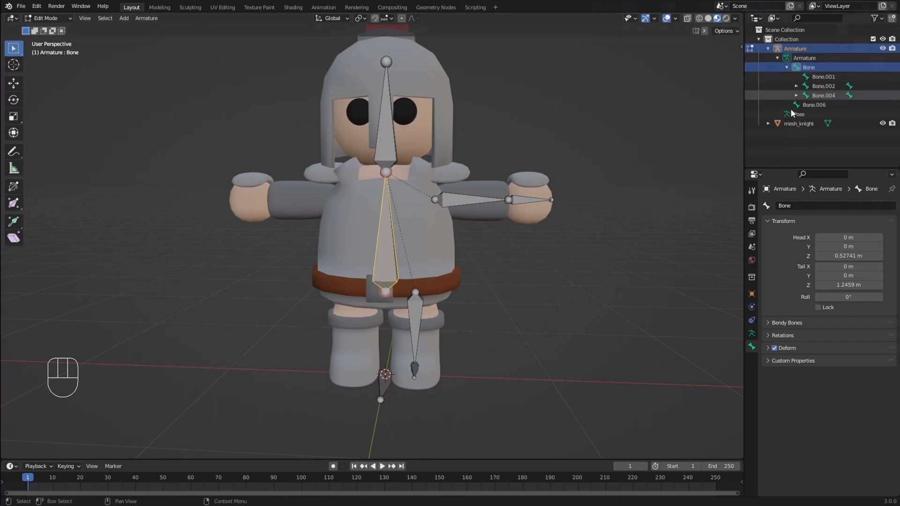
left_click_drag(745, 133, 628, 133)
scroll(769, 356, "up", 4)
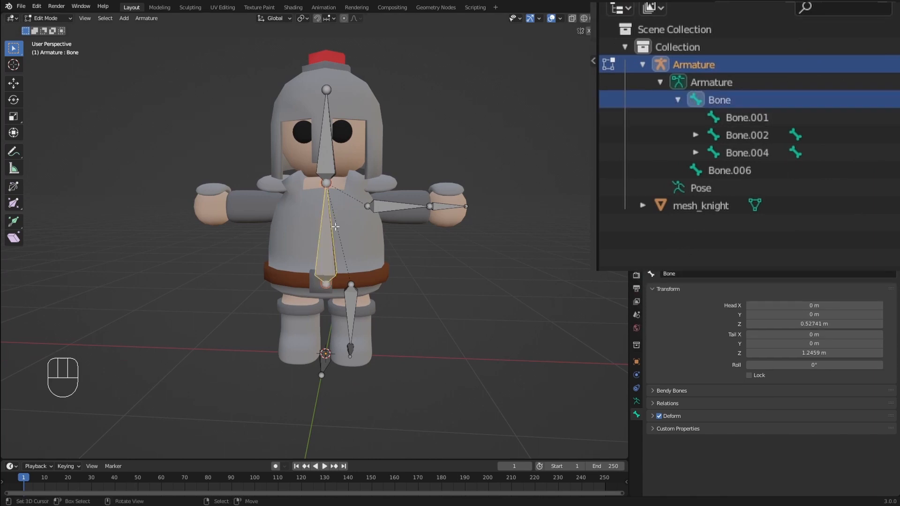
- Rename the torso bone as body
key("F2")
left_click(848, 235)
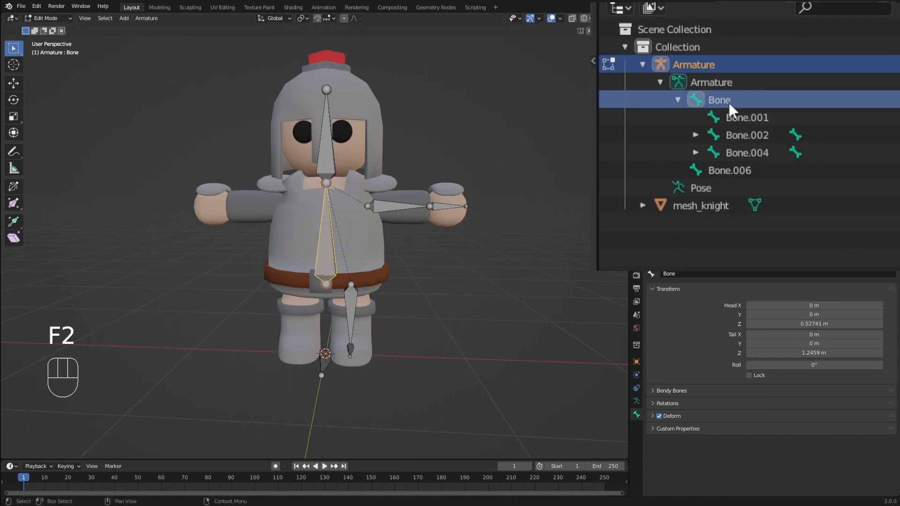
double_click(729, 103)
left_click(834, 229)
key("F2")
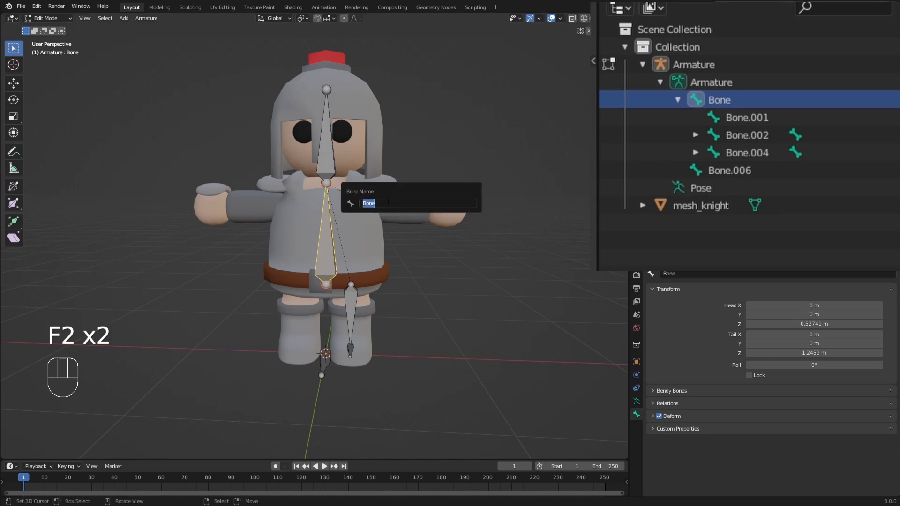
type("body")
key("Return")
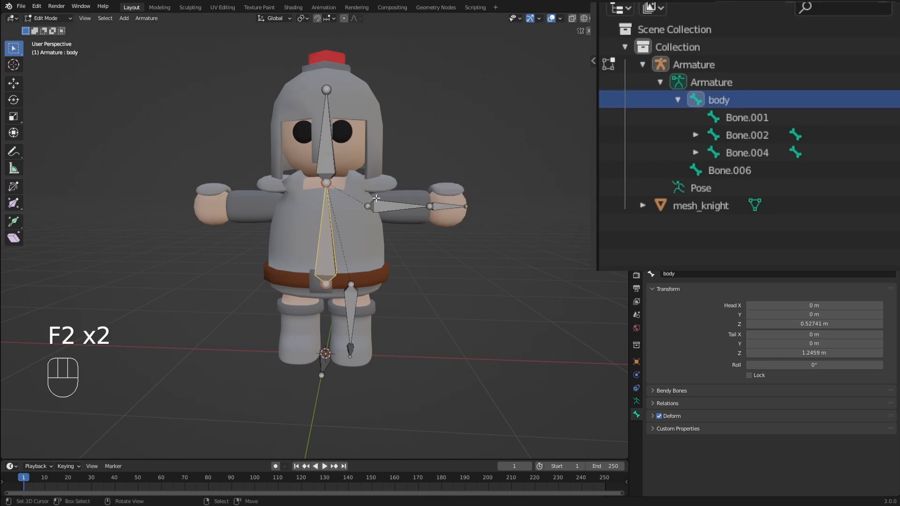
- Rename the bone above the body as head and the leg bone as leg.L
left_click(339, 162)
key("F2")
type("head")
key("Return")
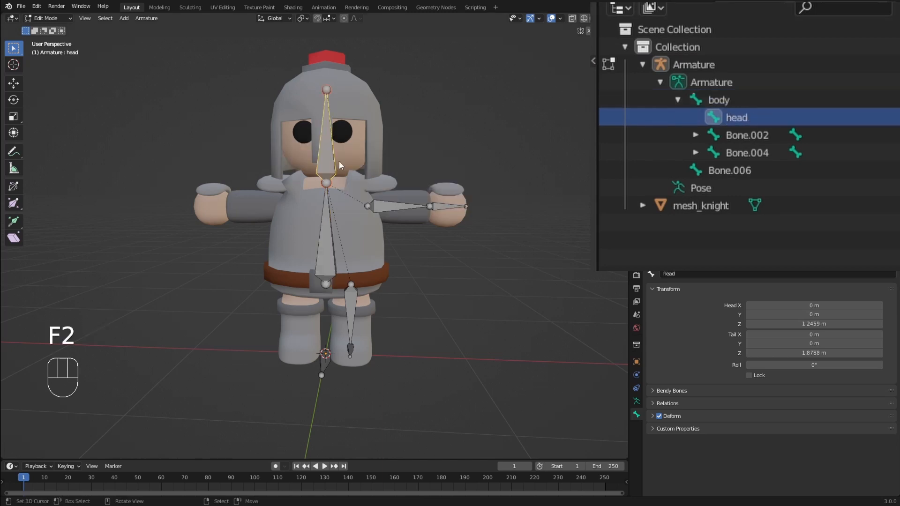
left_click(357, 317)
key("F2")
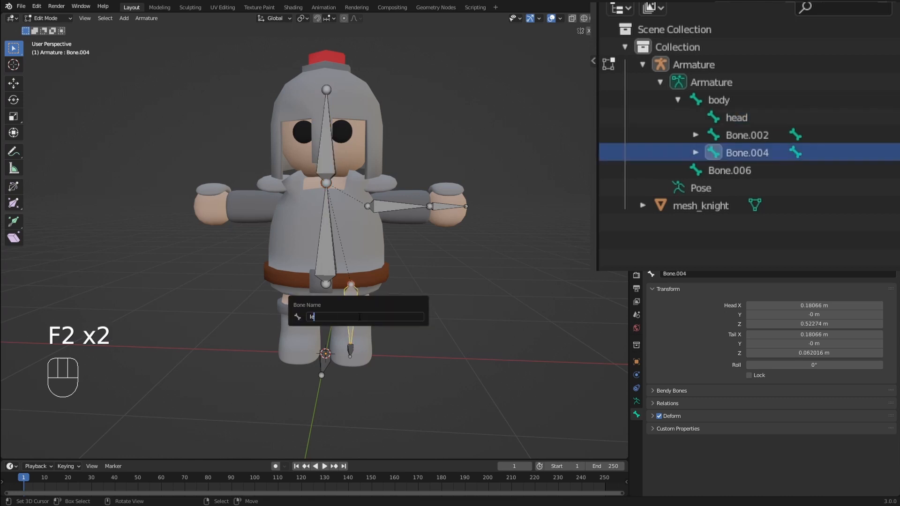
type("leg.L")
key("Return")
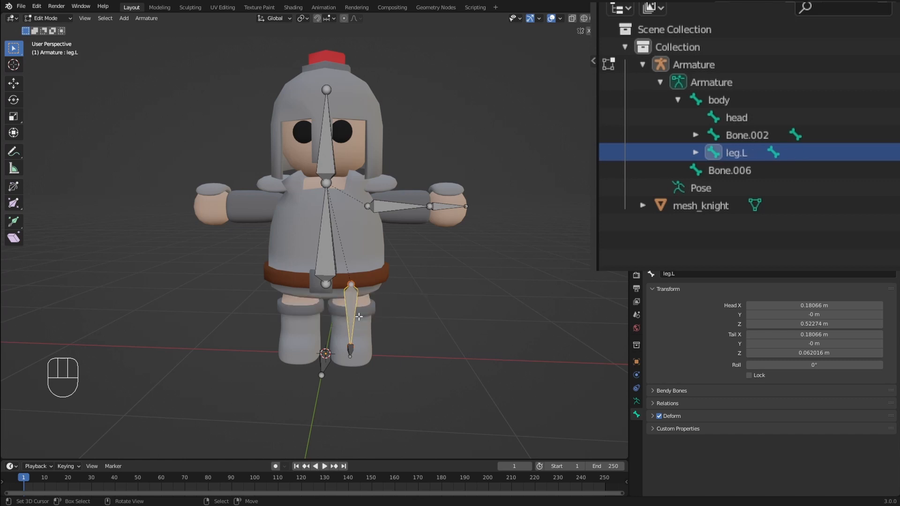
- Rename the small bone at the end of the leg as foot.L
left_click(357, 347)
key("F2")
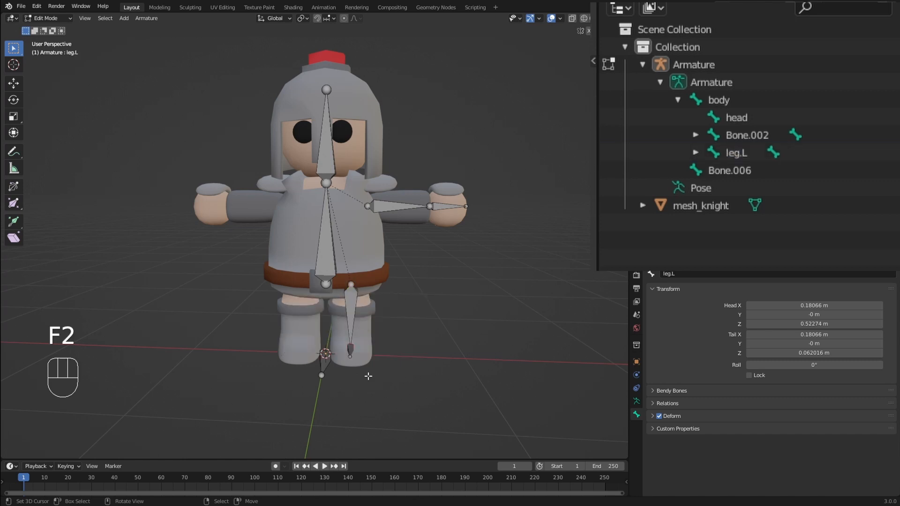
key("F2")
type("foot.L")
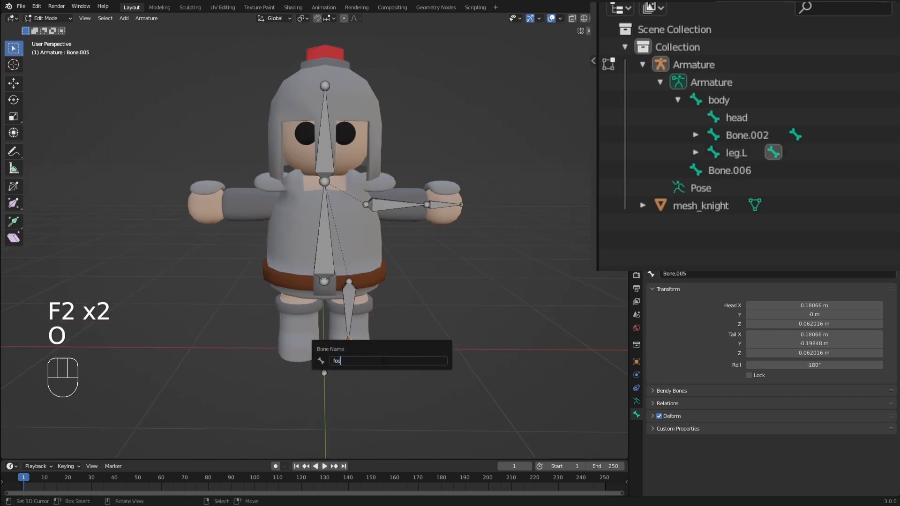
key("Return")
- Rename the upper arm bone as arm.L and the bone in the hand as hand.L
right_click(384, 209)
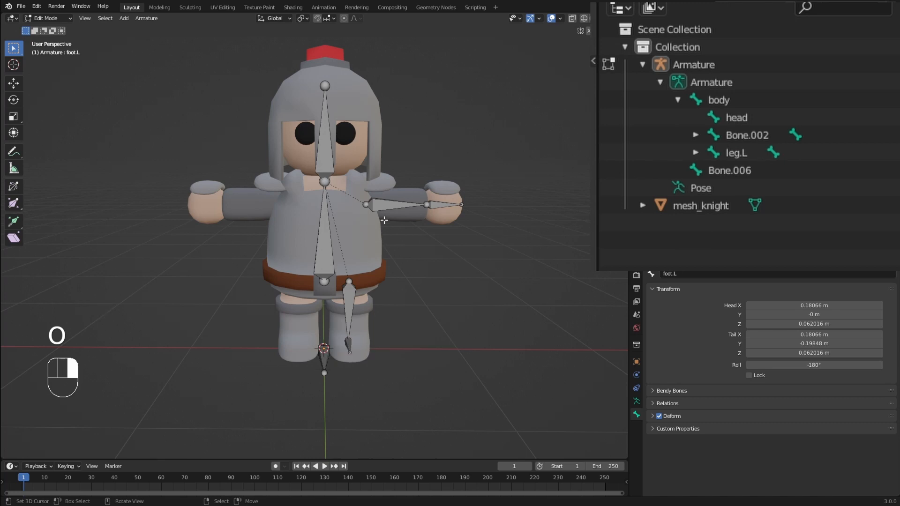
key("F2")
type("arm.L")
key("Return")
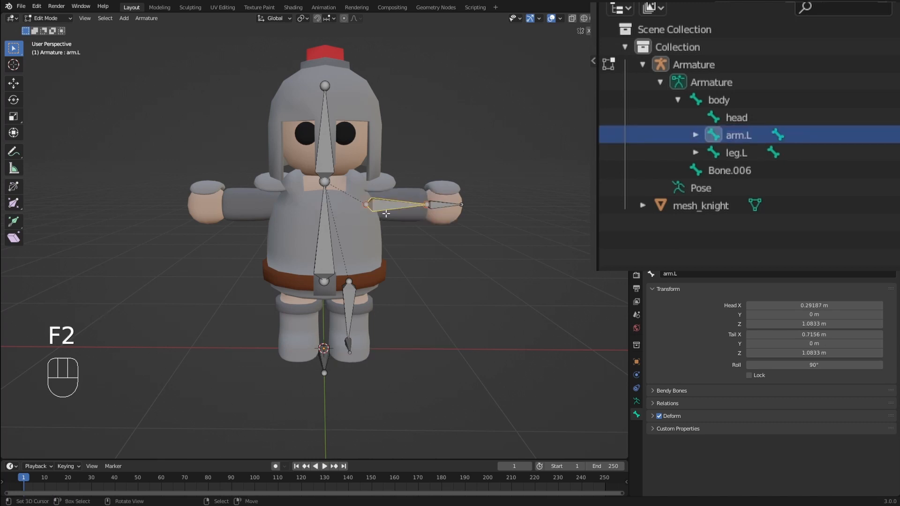
right_click(436, 204)
key("F2")
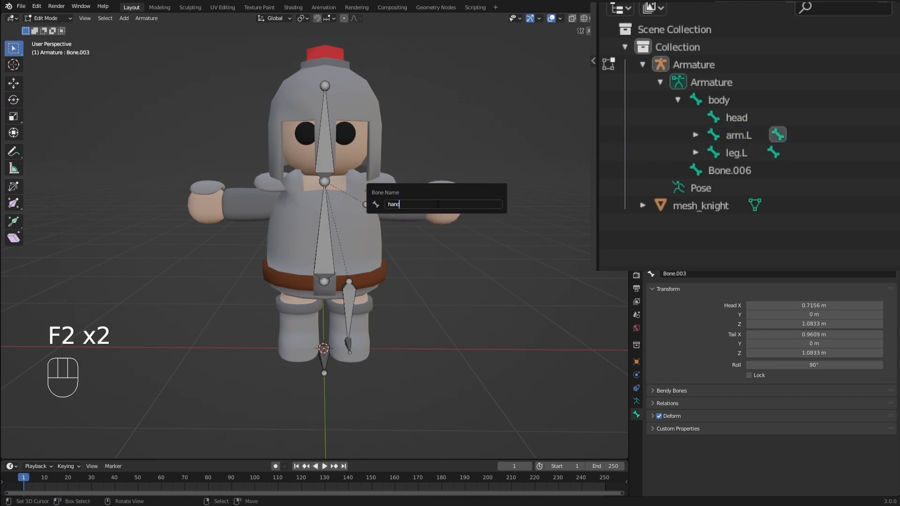
type("hand.L")
key("Return")
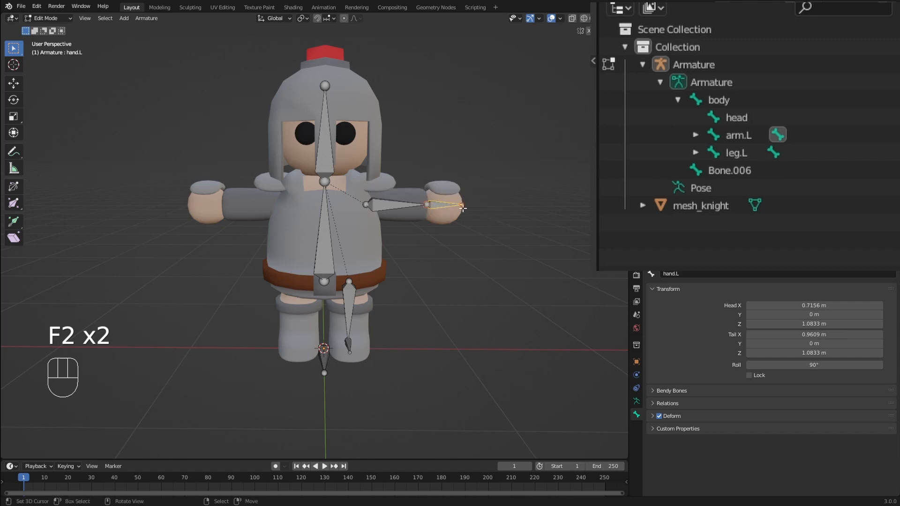
- Rename the bone at the world origin as root
middle_click_drag(463, 209, 387, 181)
right_click(327, 359)
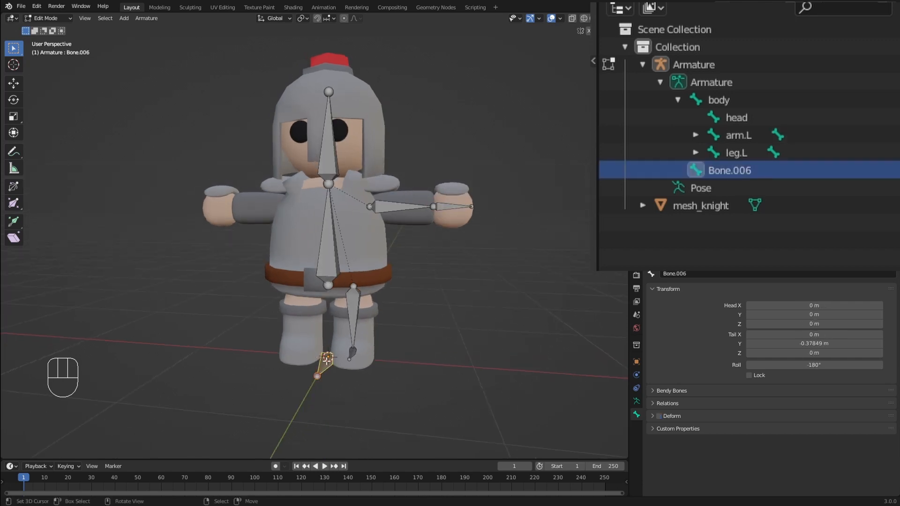
key("F2")
type("r")
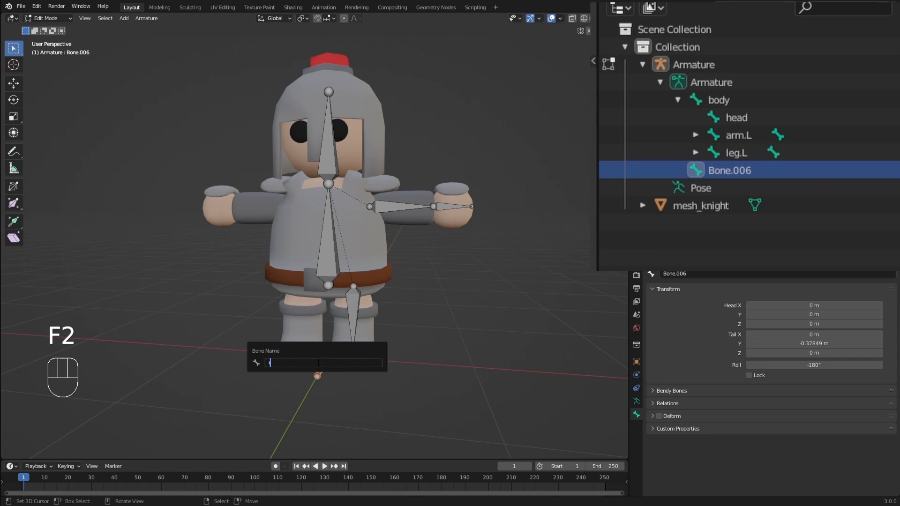
type("oot")
key("Return")
- Test-move the root bone in Pose Mode to check whether the other bones follow, and cancel the move
middle_click_drag(319, 361, 378, 298)
key("ctrl+Tab")
key("g")
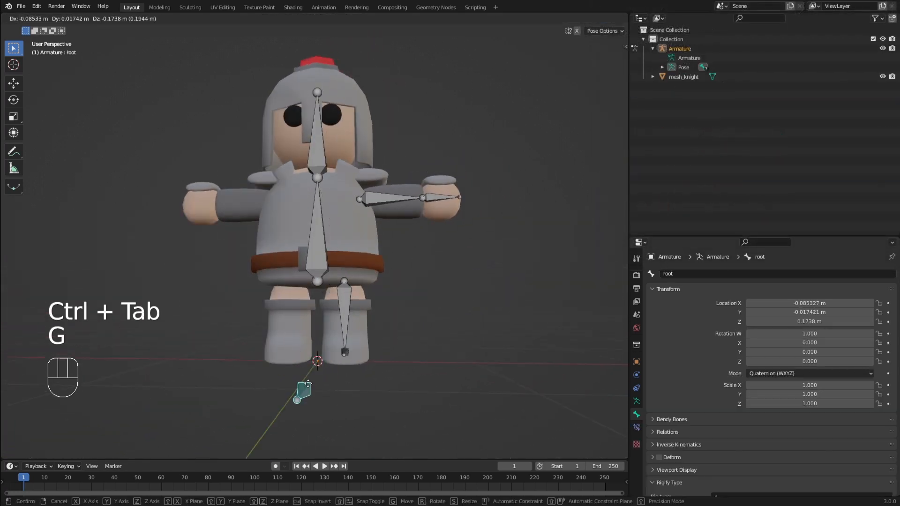
right_click(303, 329)
- In Edit Mode, parent the body bone to the root bone with its offset kept, and return to Pose Mode with the body bone selected
key("Tab")
middle_click_drag(314, 321, 319, 263)
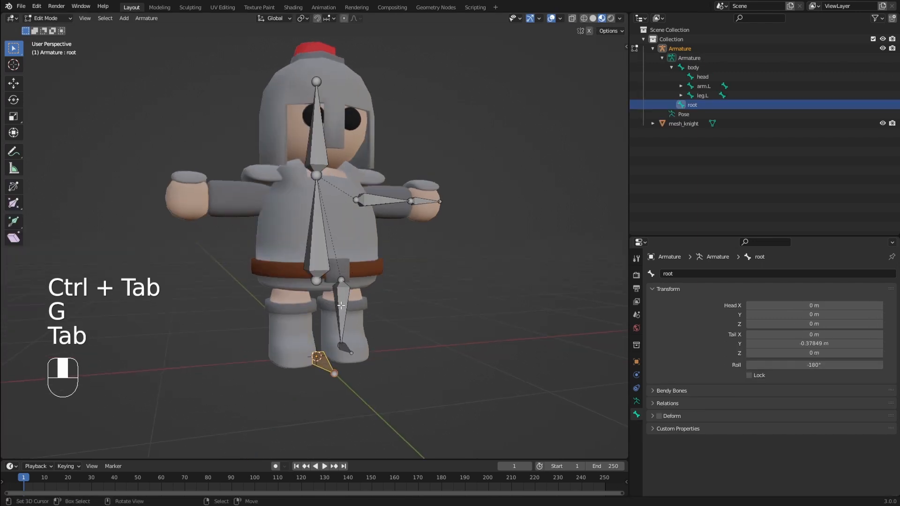
left_click(319, 259)
left_click(325, 361, "shift")
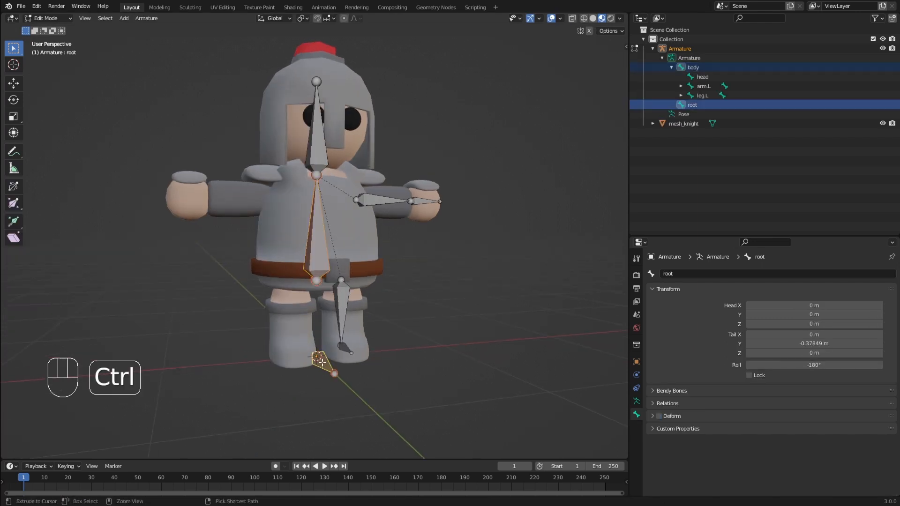
key("ctrl+p")
left_click(327, 366)
key("ctrl+Tab")
right_click(318, 257)
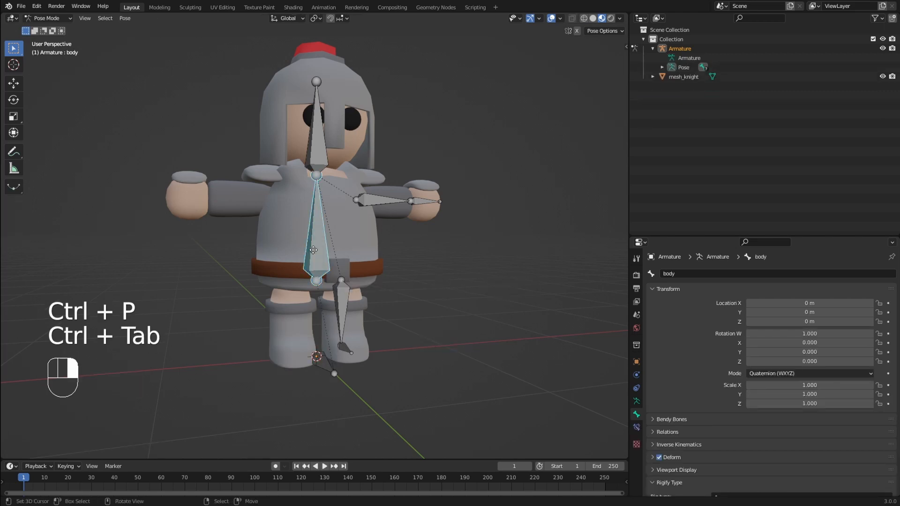
- Test-move the body bone and the root bone in Pose Mode to check the parenting, cancelling each move
right_click(315, 345)
right_click(307, 253)
key("g")
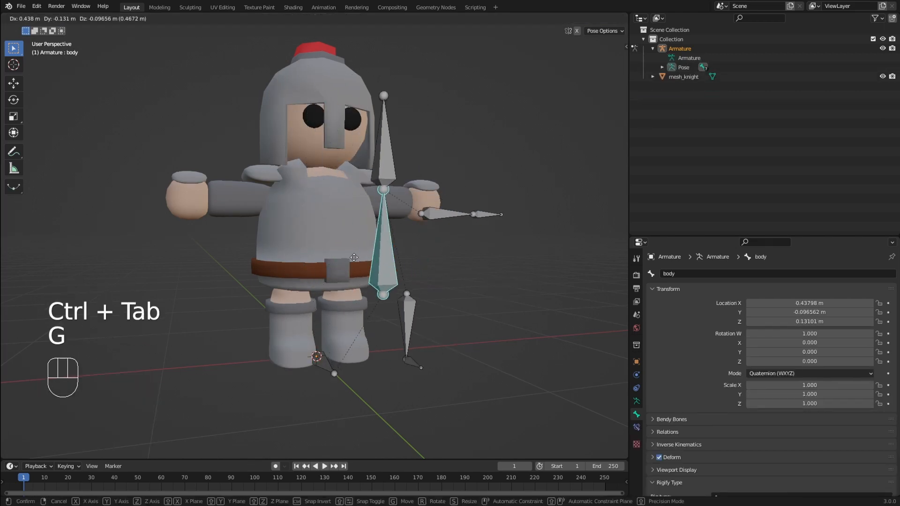
right_click(344, 258)
right_click(329, 365)
key("g")
right_click(352, 352)
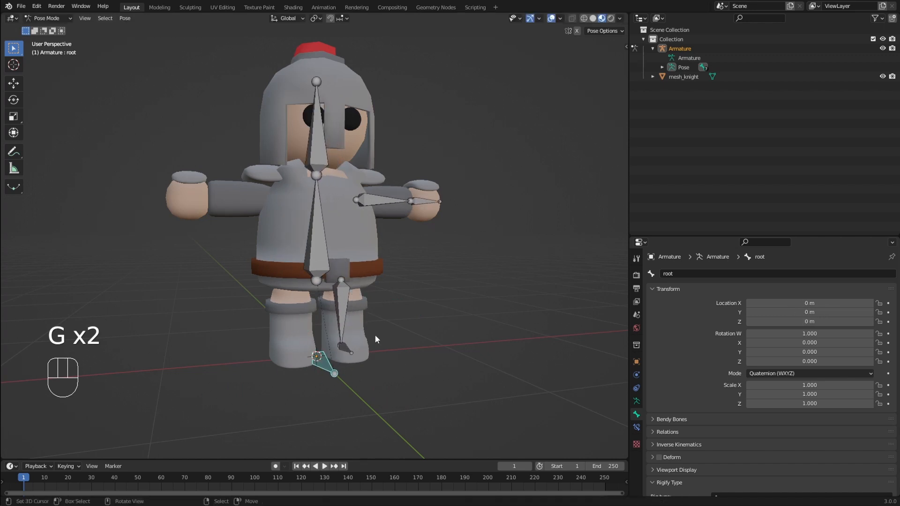
- In Edit Mode, select all bones of the armature and symmetrize them to create the opposite arm, hand, leg and foot bones
middle_click_drag(432, 314, 401, 290)
key("Tab")
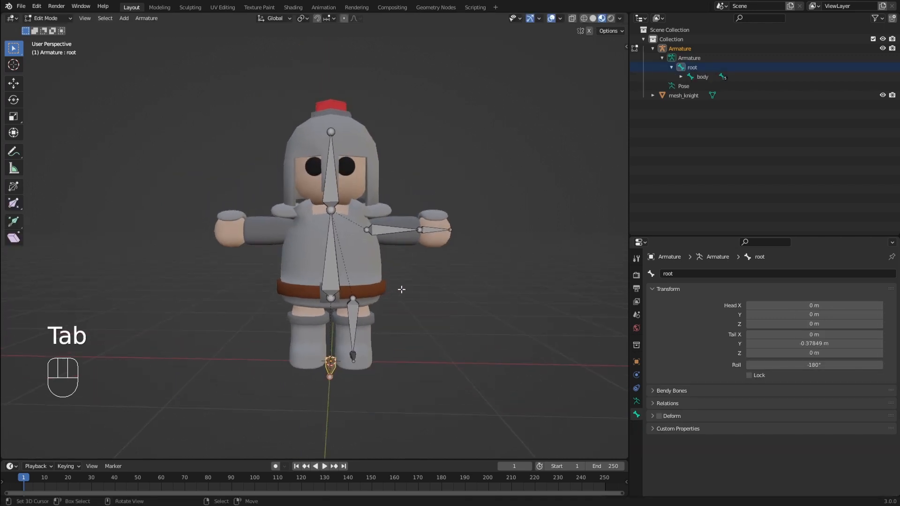
left_click_drag(629, 224, 720, 232)
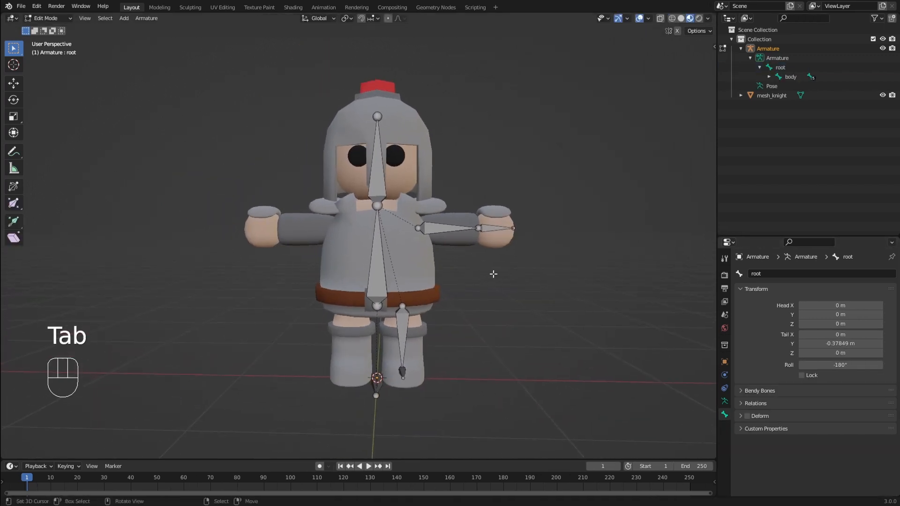
key("a")
middle_click_drag(516, 305, 496, 307)
key("w")
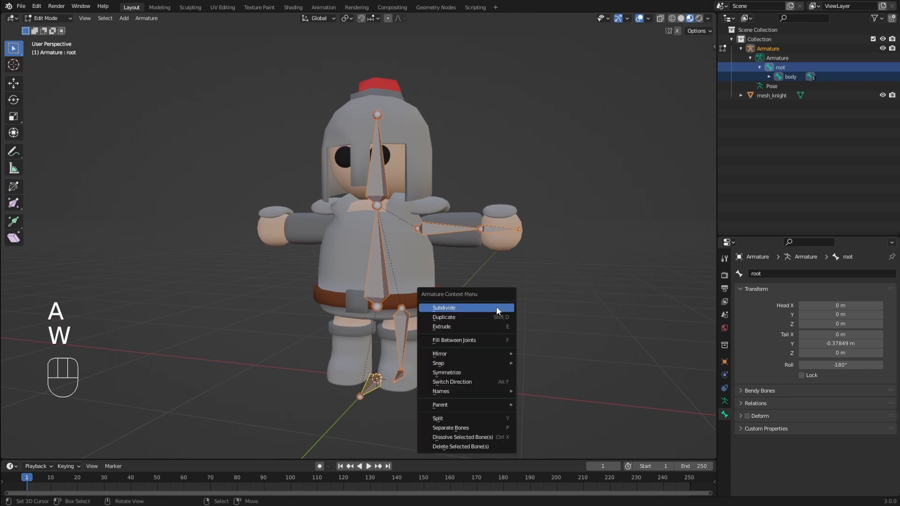
left_click(473, 364)
middle_click_drag(473, 370, 369, 319)
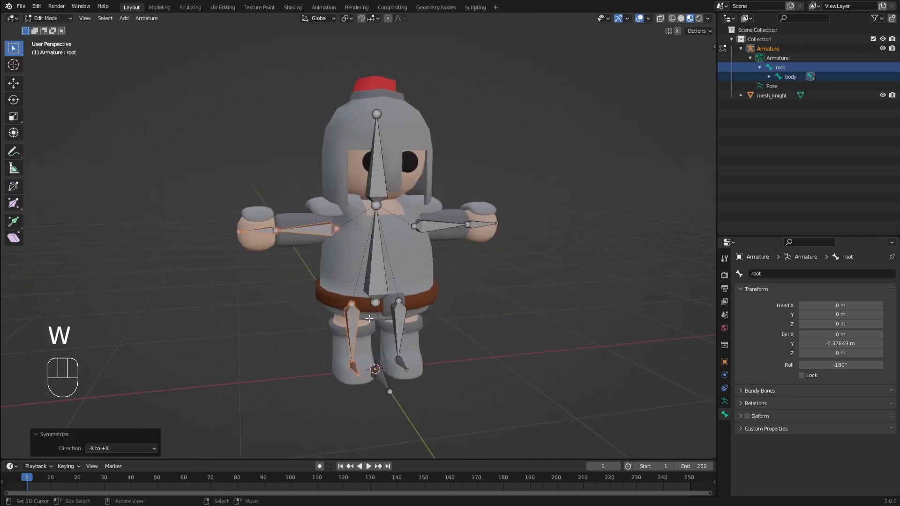
middle_click_drag(450, 261, 420, 252)
middle_click_drag(419, 252, 386, 246)
- Test-rotate an upper arm bone in Pose Mode to check the symmetrized armature
key("ctrl+Tab")
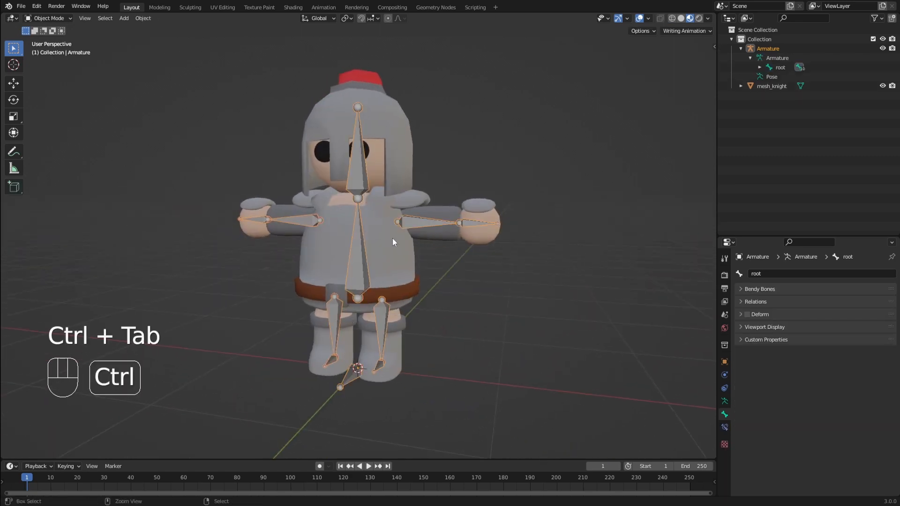
key("ctrl+Tab")
left_click(410, 224)
key("r")
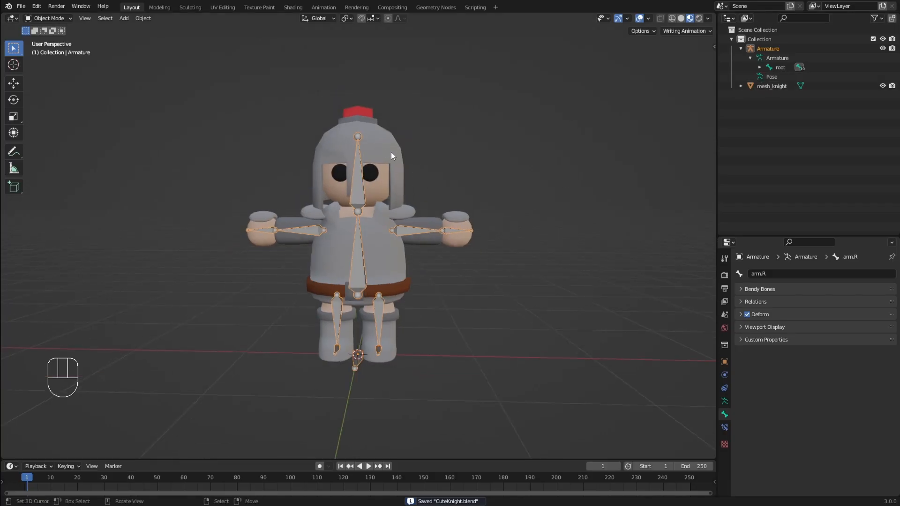
- Rename the armature object as rig_knight
double_click(793, 49)
type("r")
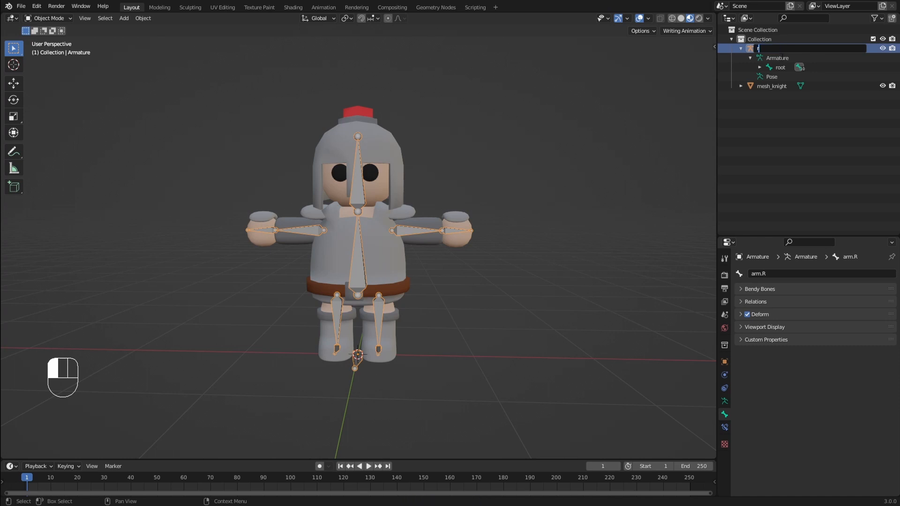
type("ig_knight")
key("Return")
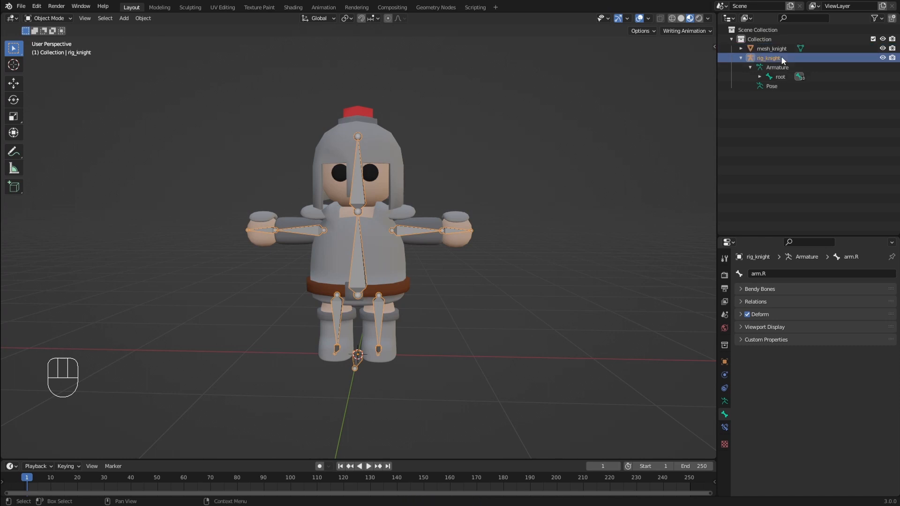
- Parent mesh_knight to rig_knight using Armature Deform With Empty Groups
middle_click_drag(445, 179, 406, 210)
left_click(379, 226)
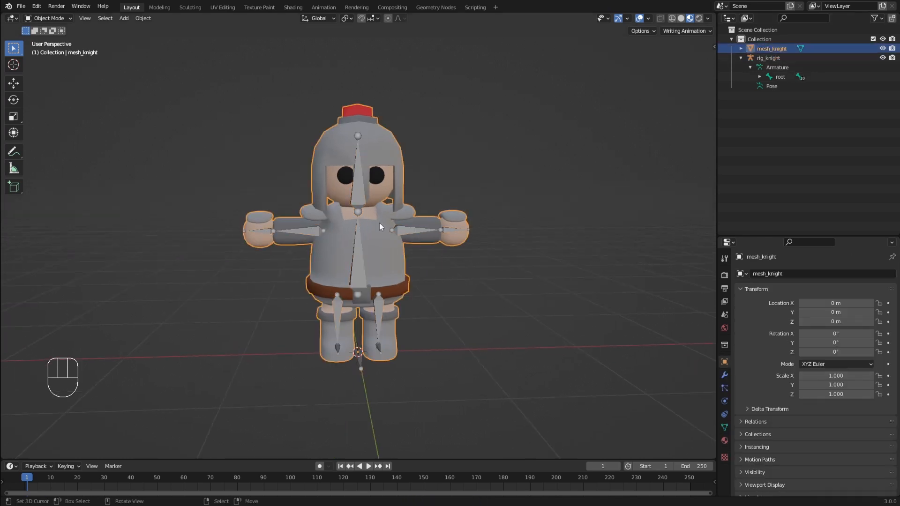
right_click(359, 260, "shift")
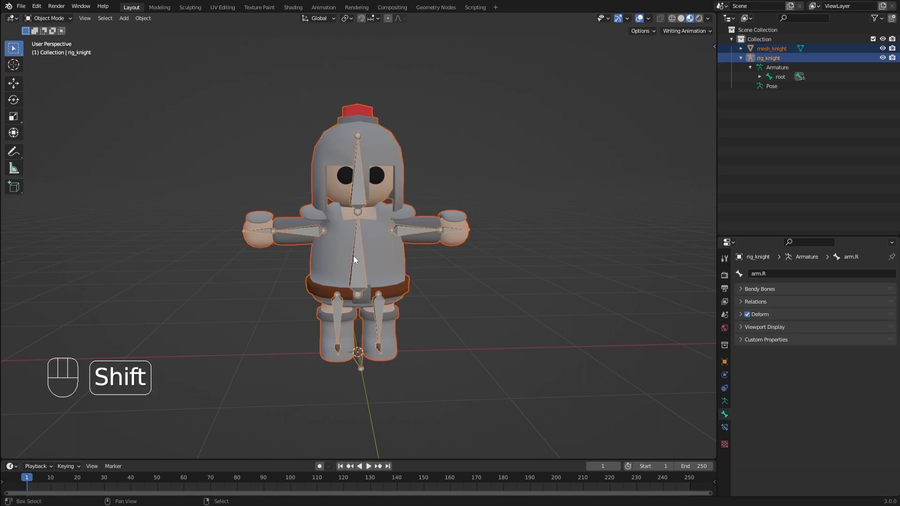
key("ctrl+p")
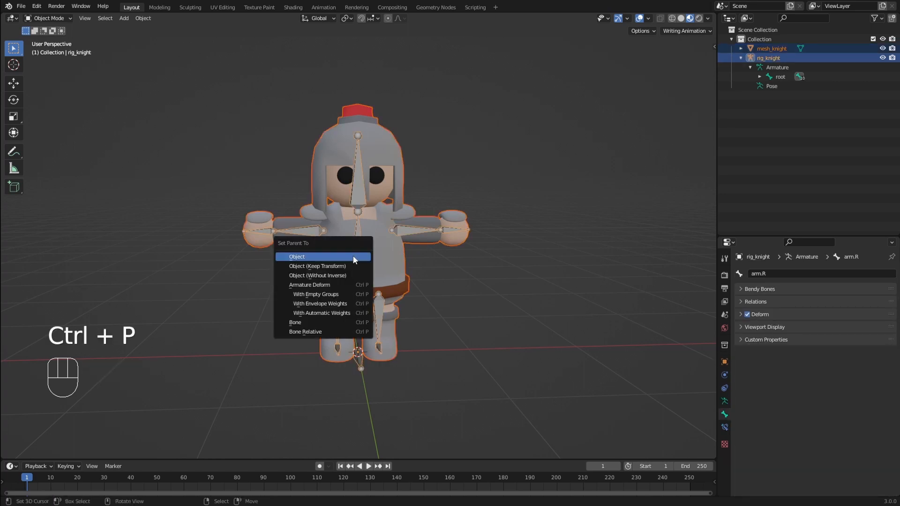
key("Down")
key("Down")
key("Down")
key("Down")
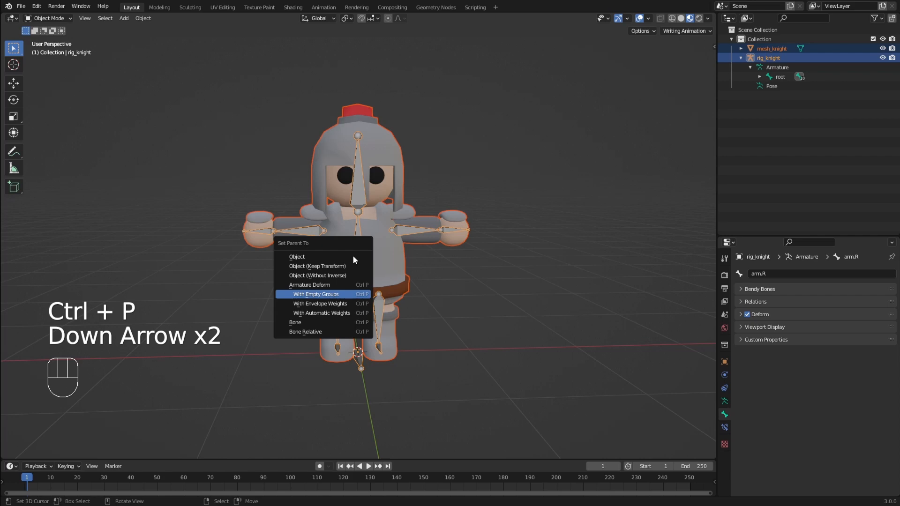
key("Return")
key("ctrl+p")
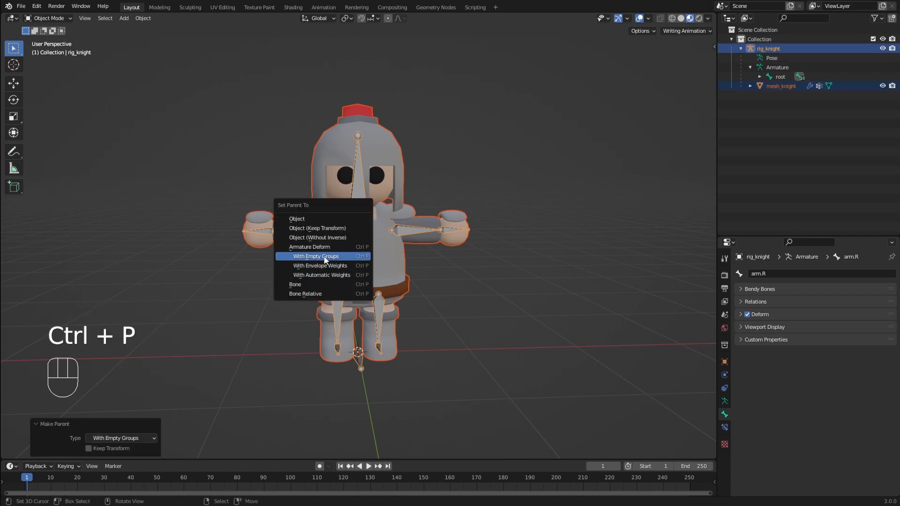
left_click(440, 260)
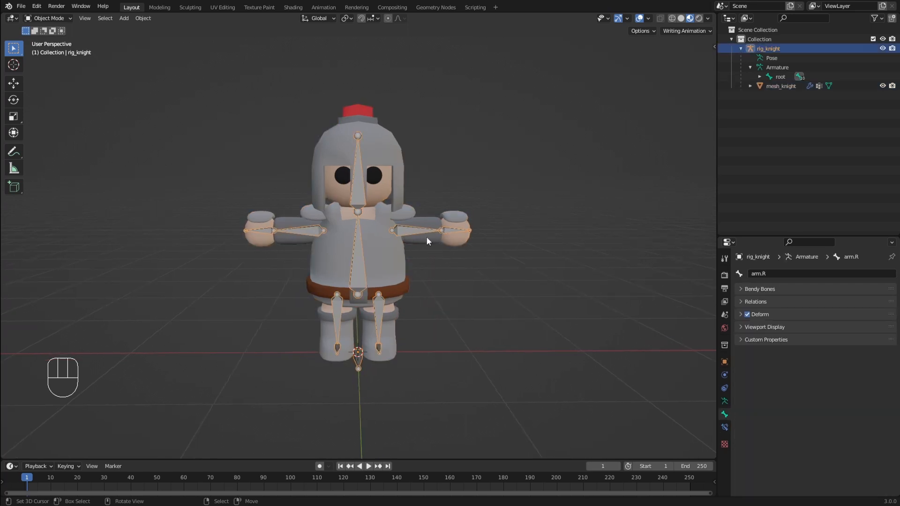
- Select the knight mesh and enlarge its vertex group list so all groups fit
scroll(426, 237, "up", 3)
middle_click_drag(425, 232, 431, 238, "shift")
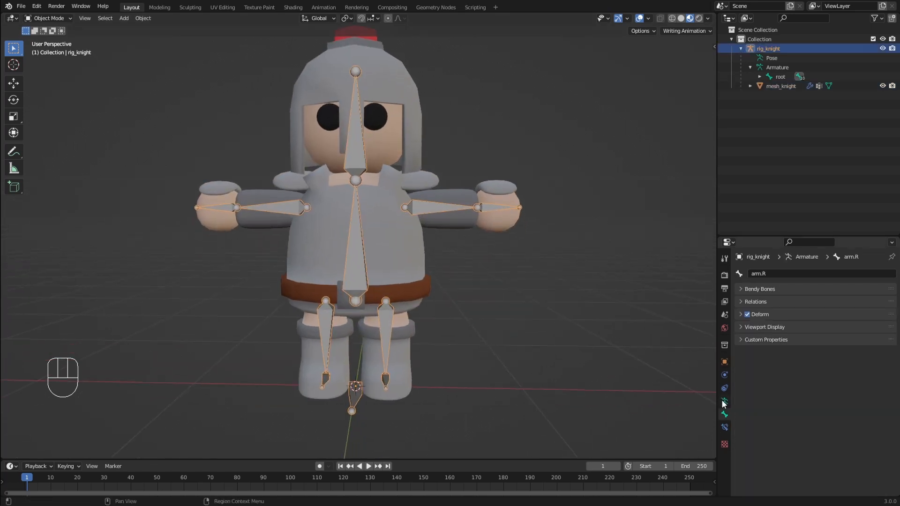
left_click(724, 402)
left_click(421, 249)
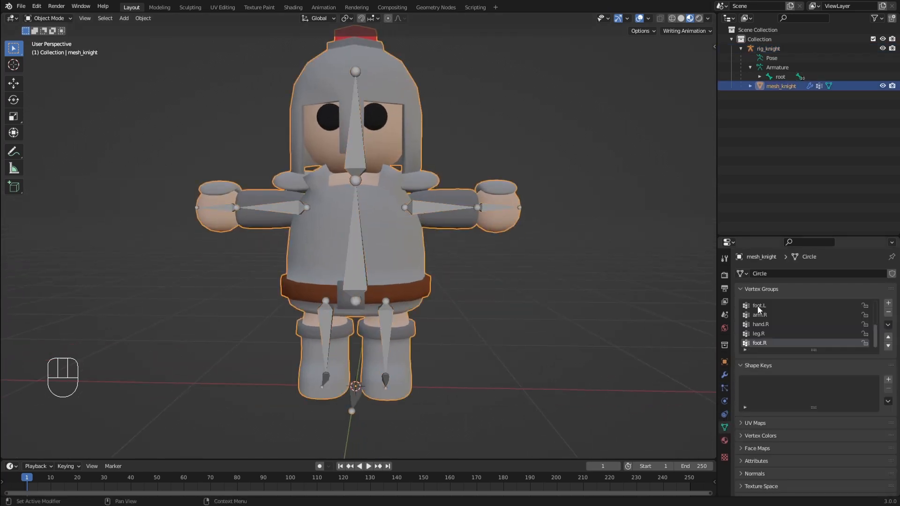
left_click_drag(755, 238, 752, 177)
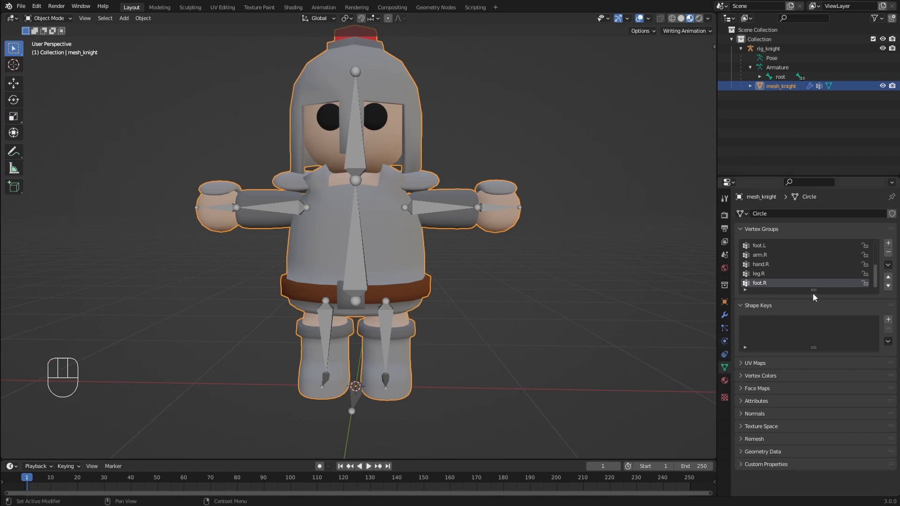
left_click_drag(814, 294, 811, 367)
- Examine the body, head, arm.L and hand.L vertex groups created from the bones
left_click(775, 252)
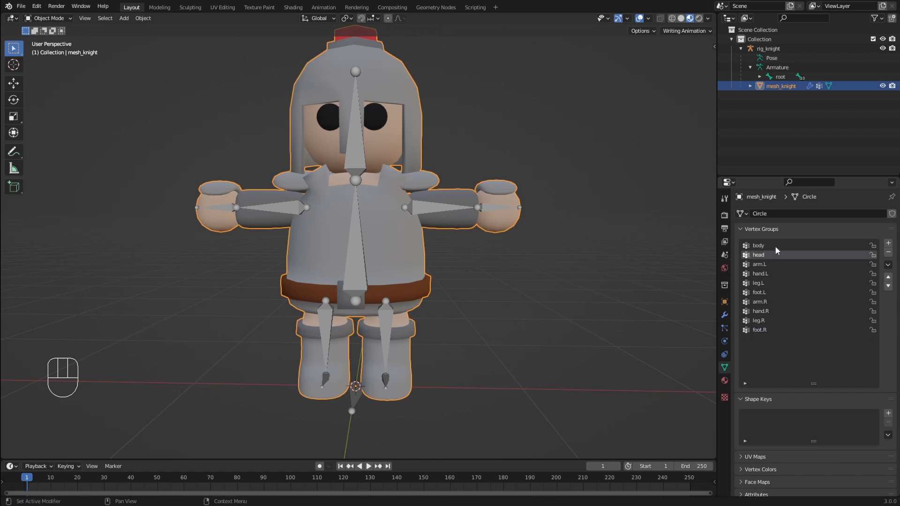
left_click(773, 246)
left_click(763, 265)
left_click(770, 247)
left_click(763, 255)
left_click(762, 273)
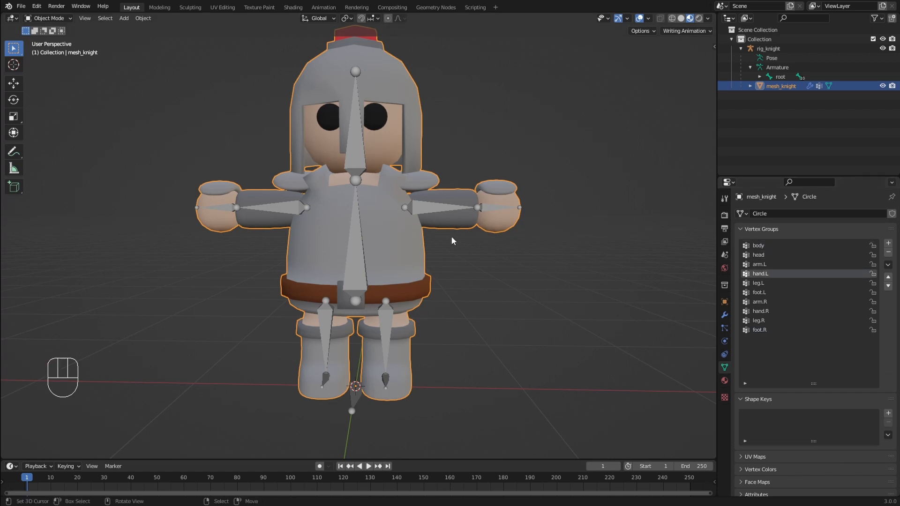
key("Tab")
key("Tab")
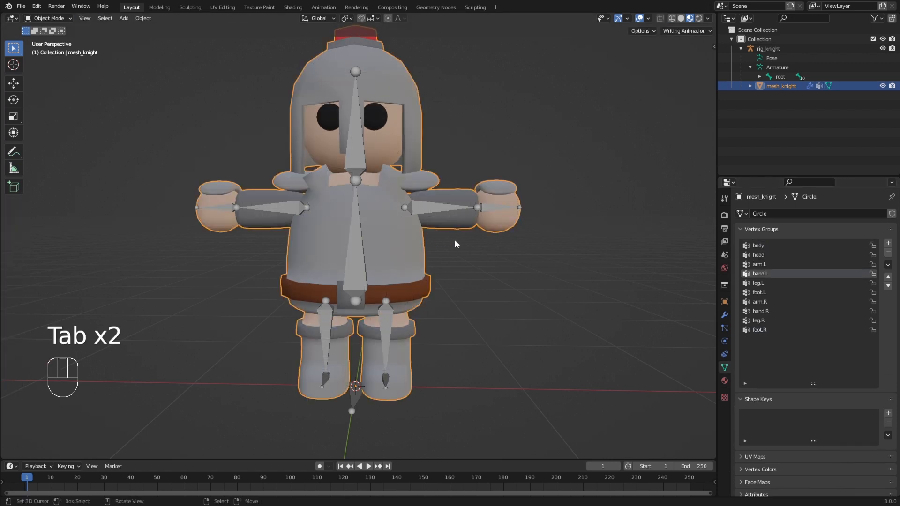
left_click(461, 250)
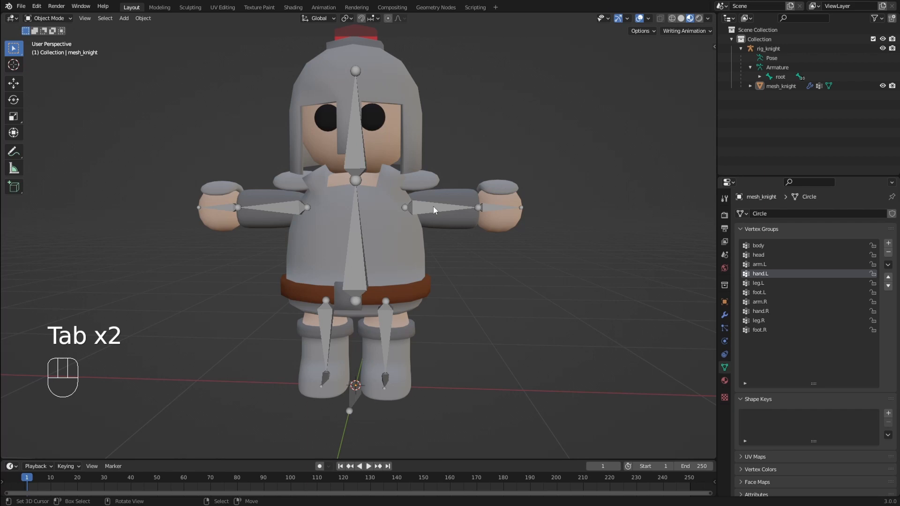
left_click(353, 171)
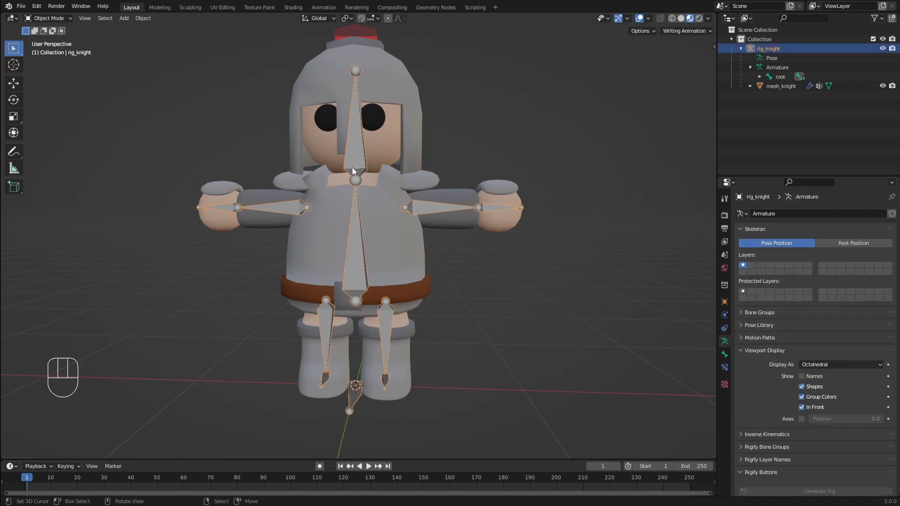
- In Edit Mode, select the linked geometry of the face, helmet and both eyes, and assign it to the head vertex group with weight 1.000
left_click(375, 165)
key("Tab")
middle_click_drag(453, 148, 459, 202, "shift")
middle_click_drag(471, 199, 356, 204)
scroll(456, 193, "up", 1)
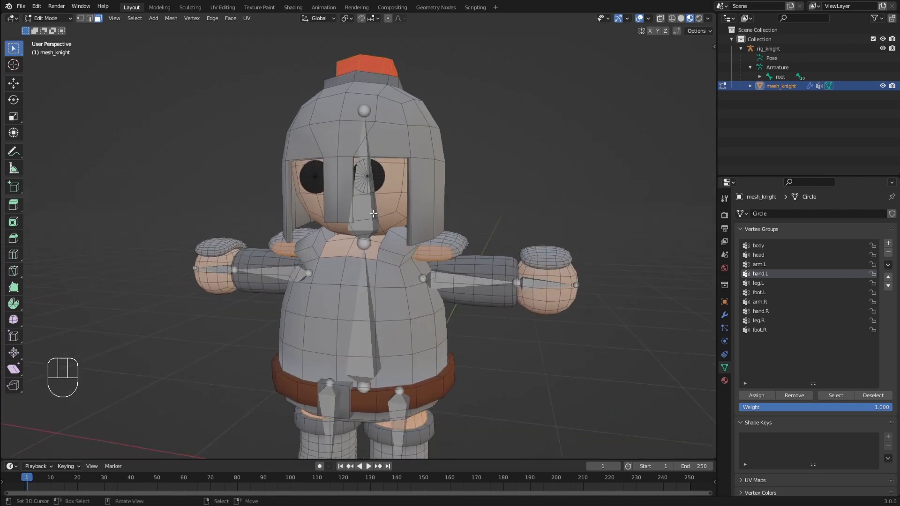
left_click(351, 206)
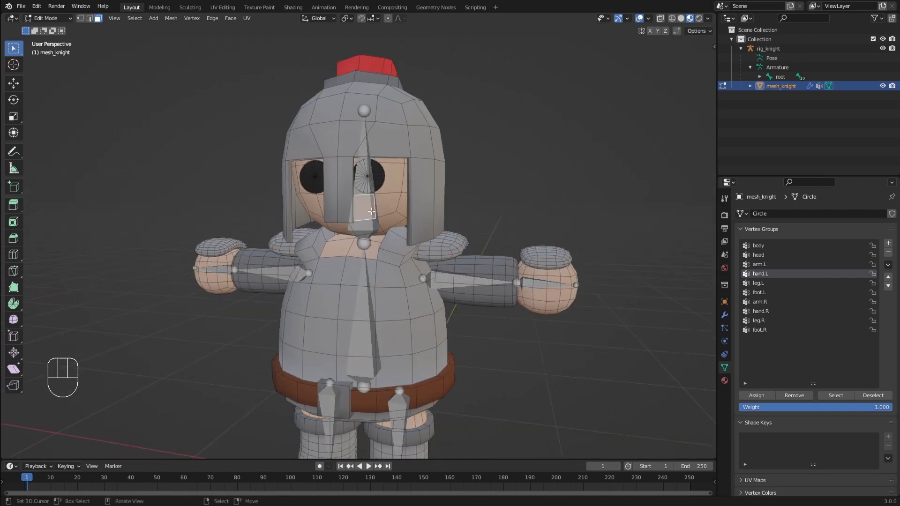
key("l")
key("l")
key("l")
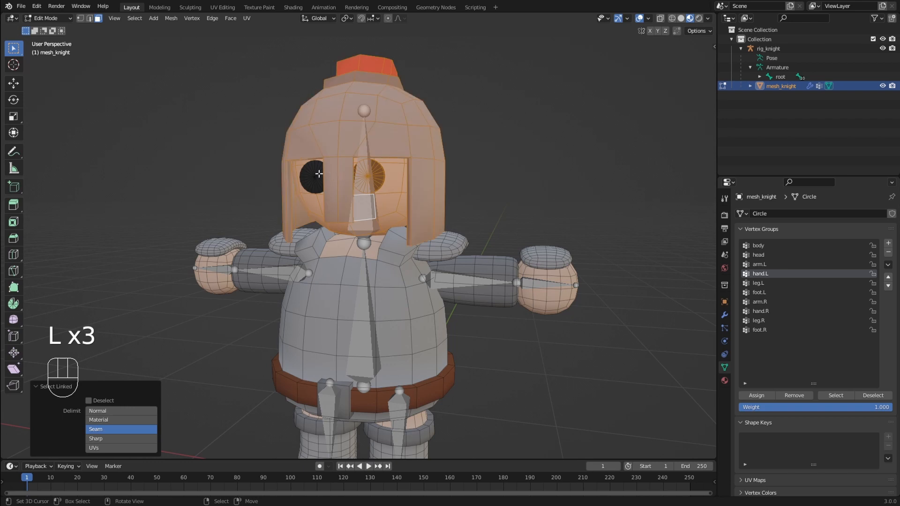
key("l")
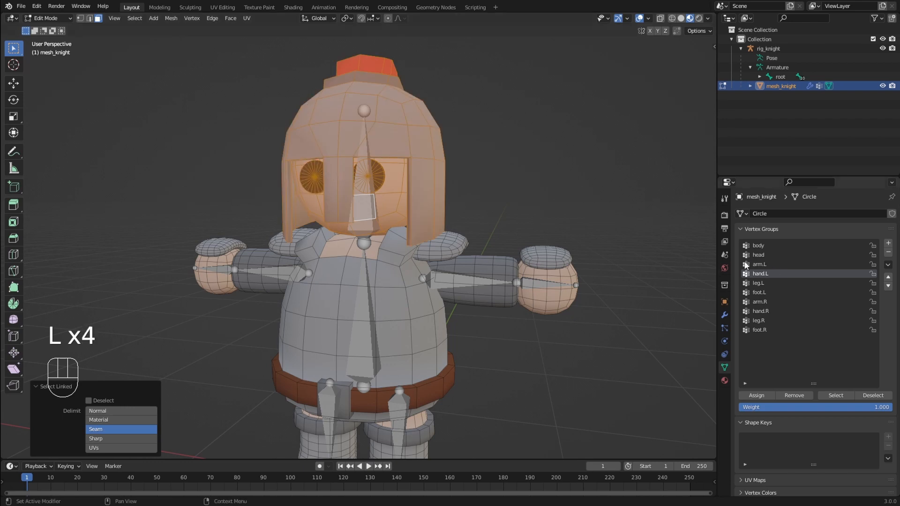
left_click(762, 256)
left_click(756, 396)
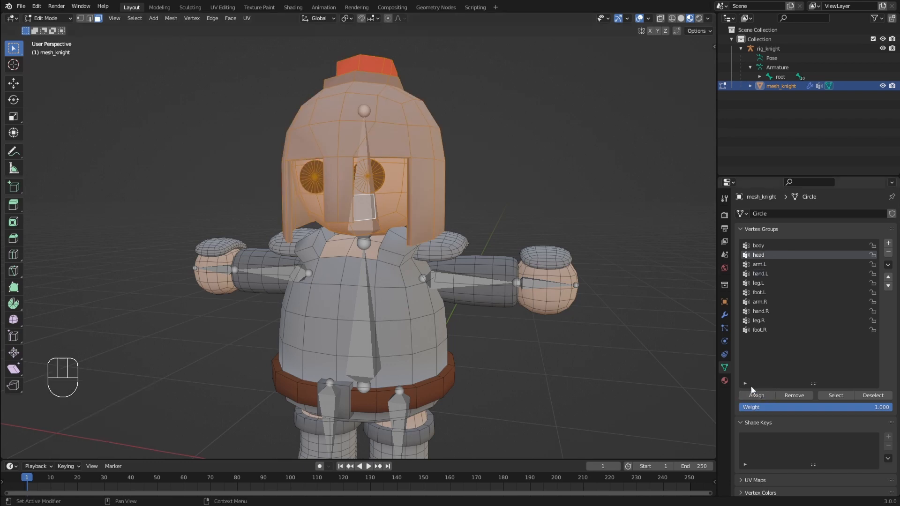
- Test-rotate the head bone of rig_knight in Pose Mode to check that the head geometry follows
key("ctrl+Tab")
key("ctrl+Tab")
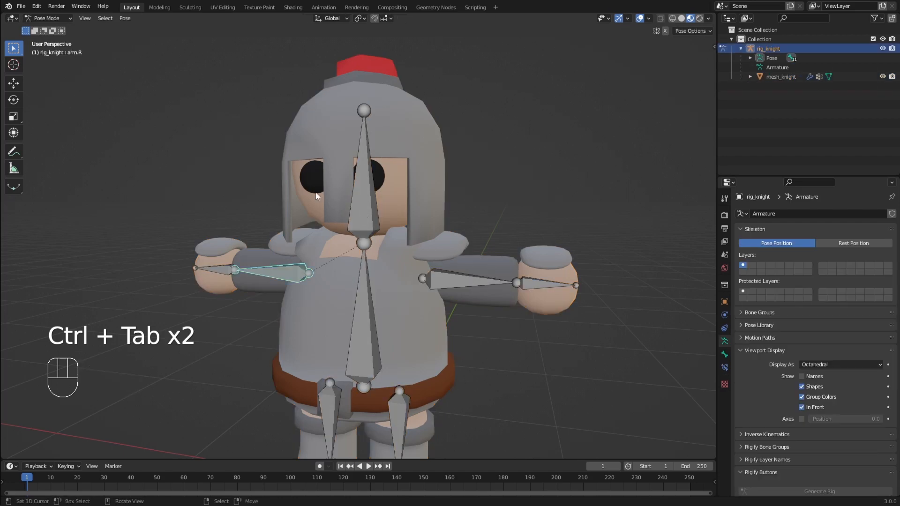
left_click(361, 187)
key("r")
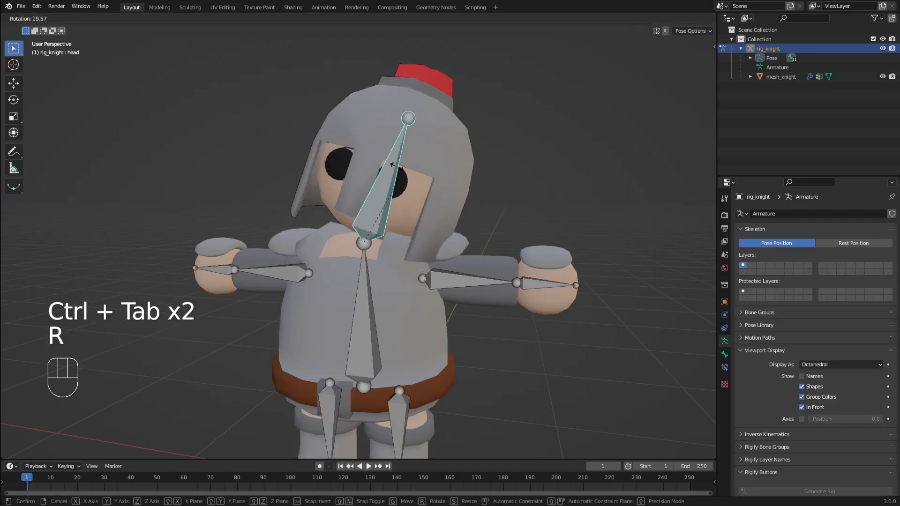
left_click(389, 177)
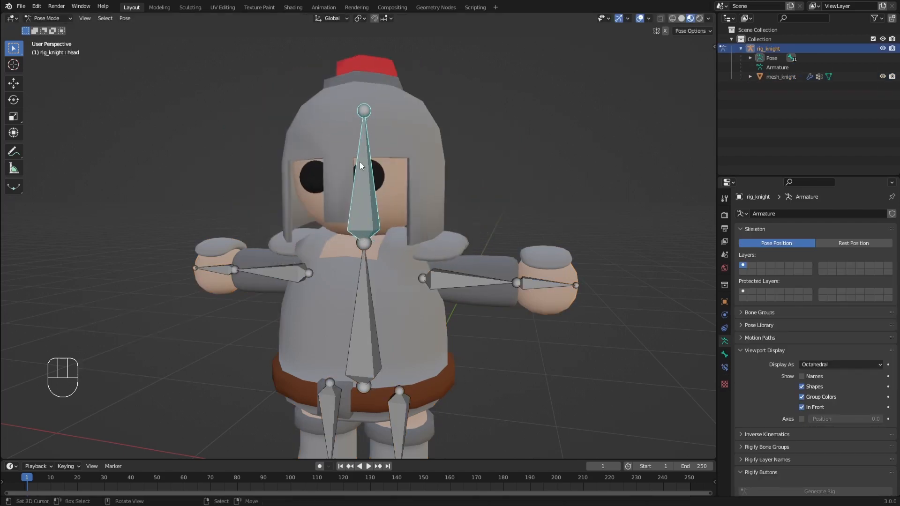
- Select mesh_knight together with the posed rig and switch the mesh to Weight Paint mode
key("ctrl+Tab")
left_click(411, 185)
key("ctrl+Tab")
left_click(332, 138)
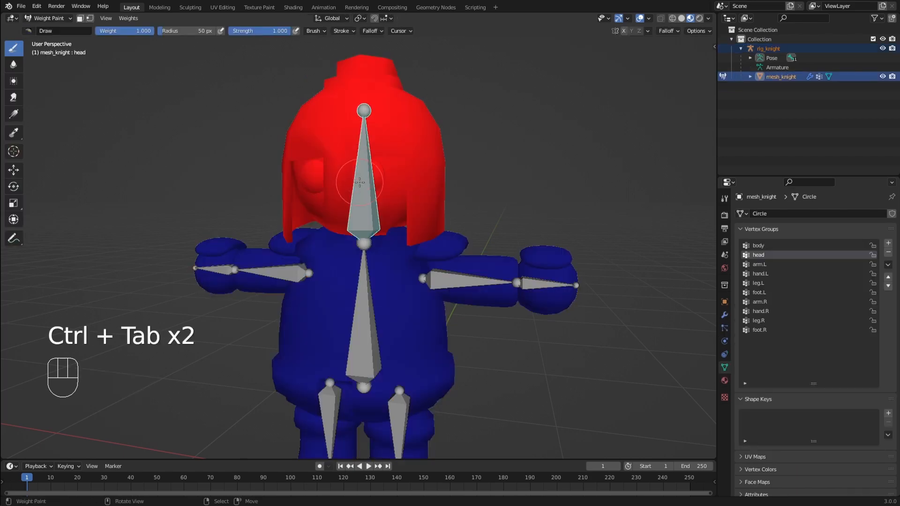
- Test-rotate the head bone in Weight Paint mode to check the head weights, and cancel the rotation
mouse_move(373, 188)
middle_mouse_down()
mouse_move(457, 176)
mouse_move(423, 149)
middle_mouse_up()
key("r")
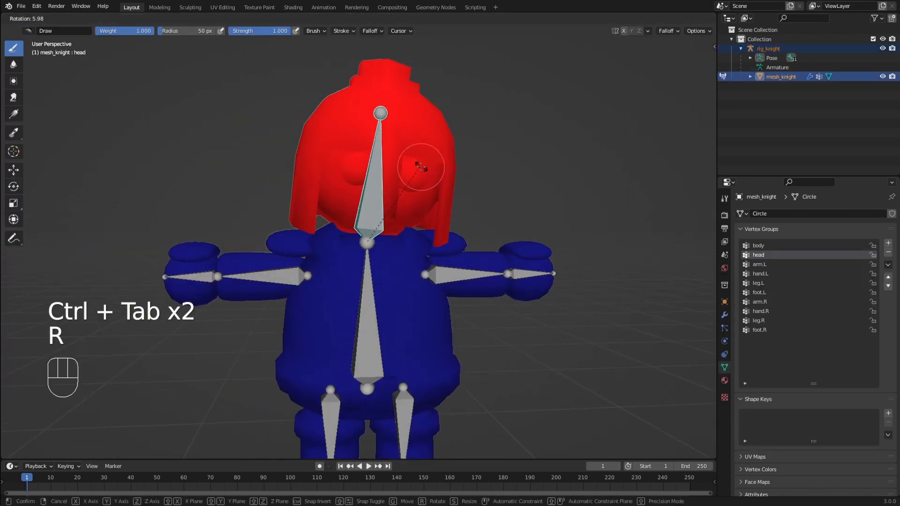
left_click(376, 184, "shift")
middle_click_drag(377, 184, 392, 121, "shift")
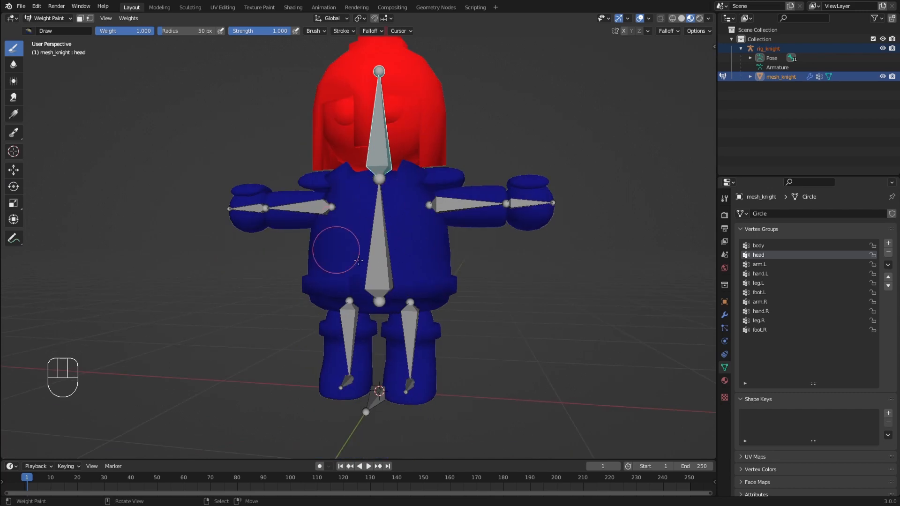
- Leave Weight Paint mode for Object Mode and select only mesh_knight
middle_click_drag(385, 236, 406, 249, "shift")
middle_click_drag(406, 249, 358, 218)
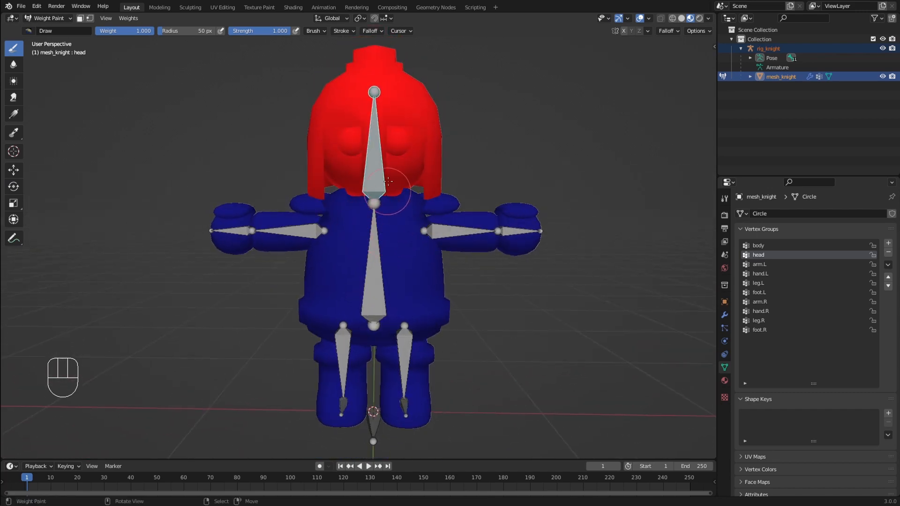
key("r")
key("ctrl+Tab")
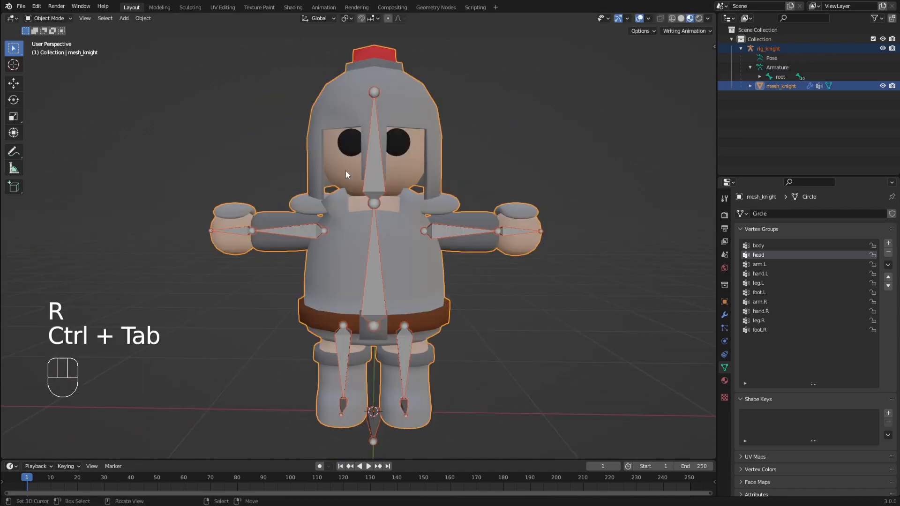
right_click(460, 172)
middle_click_drag(459, 172, 456, 187, "shift")
right_click(386, 172)
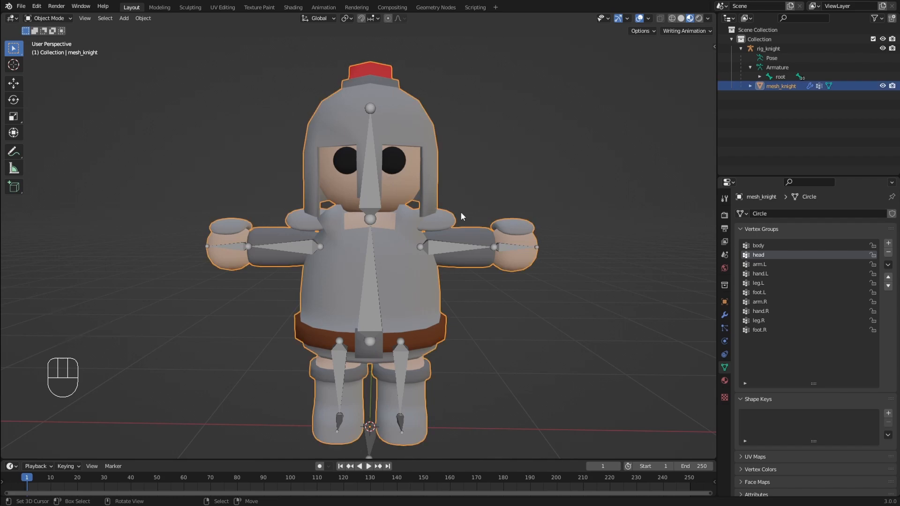
key("Tab")
key("Tab")
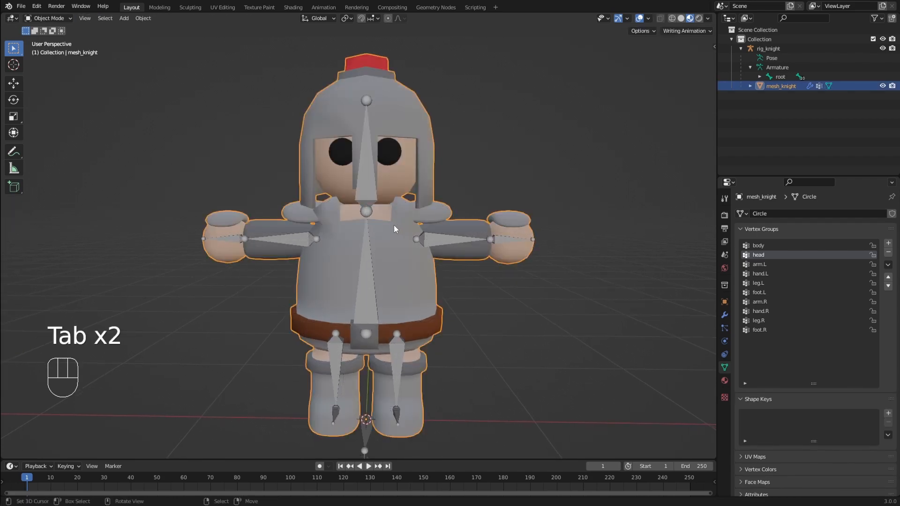
- In Edit Mode, select the linked geometry of the torso, belt and both shoulder pads, and assign it to the body vertex group with weight 1.000
key("Tab")
middle_click_drag(401, 225, 398, 236)
left_click(397, 218)
key("l")
key("l")
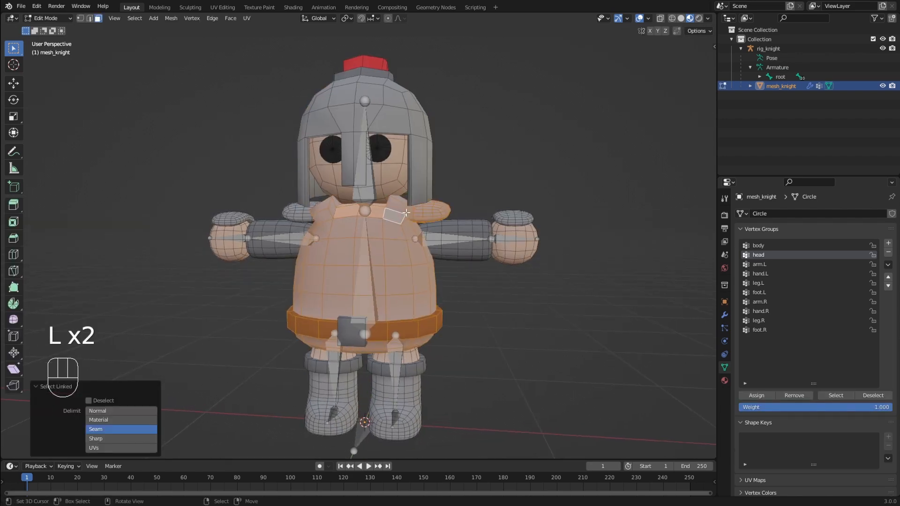
key("l")
left_click(773, 244)
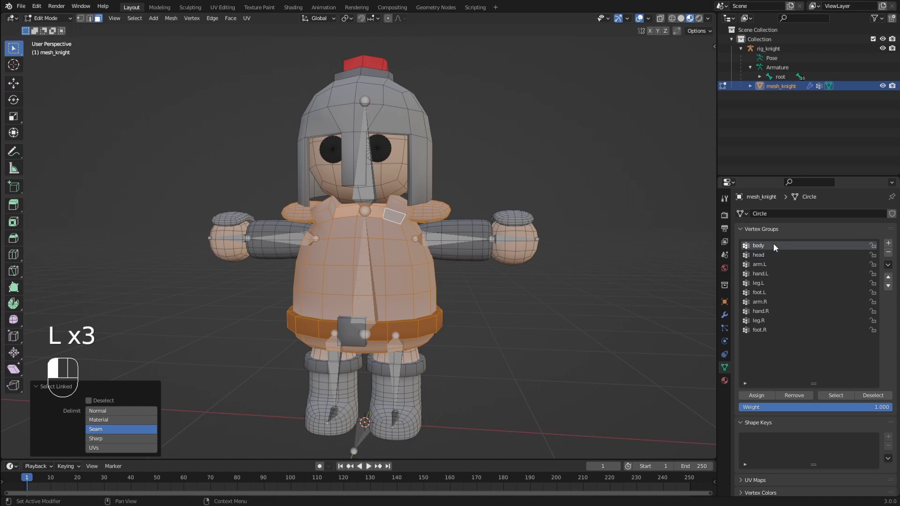
left_click(761, 396)
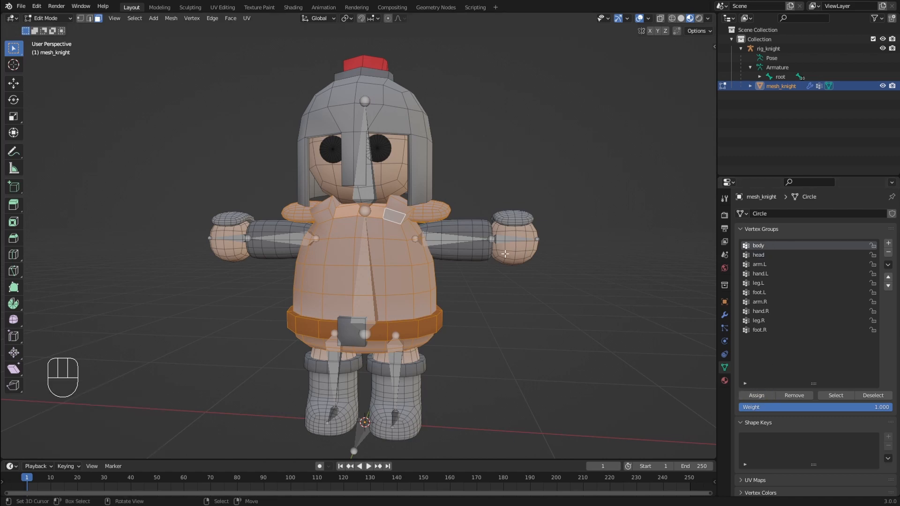
- Replace the selection with the knight's linked left arm geometry and assign it to the arm.L vertex group
key("alt+a")
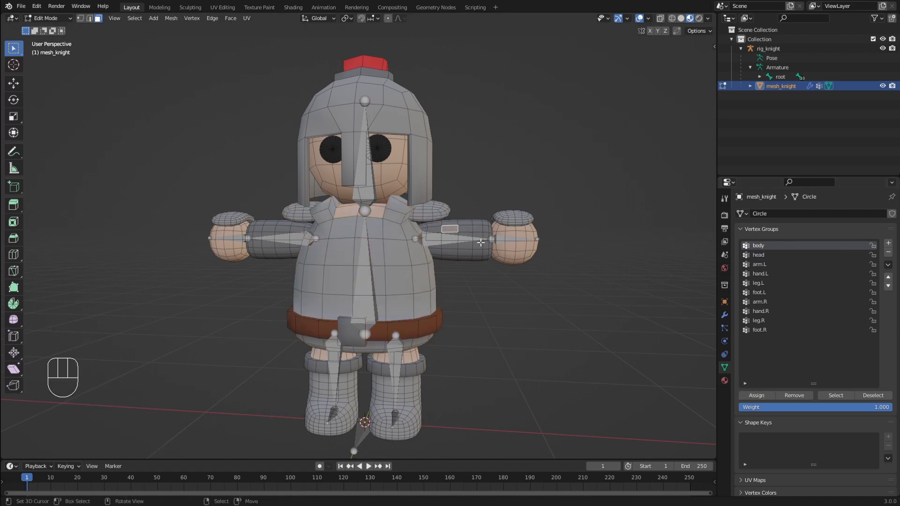
key("l")
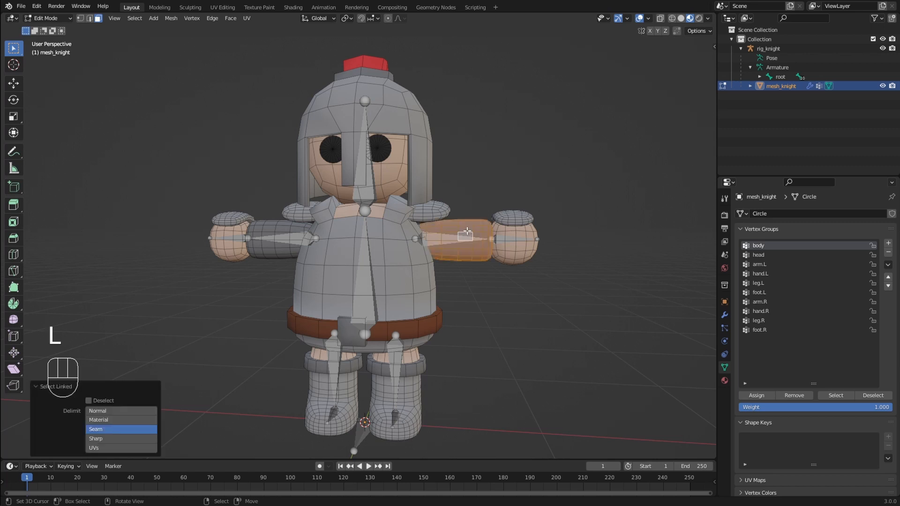
key("l")
key("l")
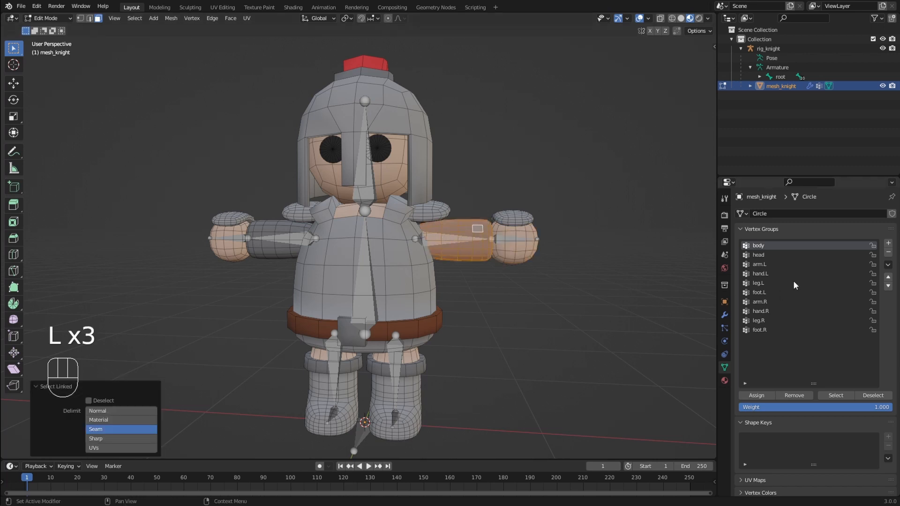
left_click(767, 264)
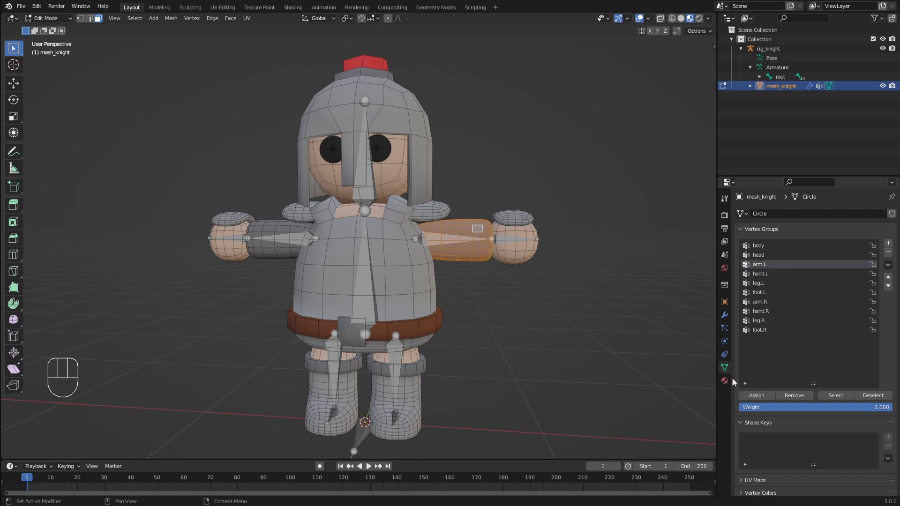
- Select the linked geometry of the left hand and its cuff, and assign it to the hand.L vertex group with weight 1.000
left_click(499, 229)
key("l")
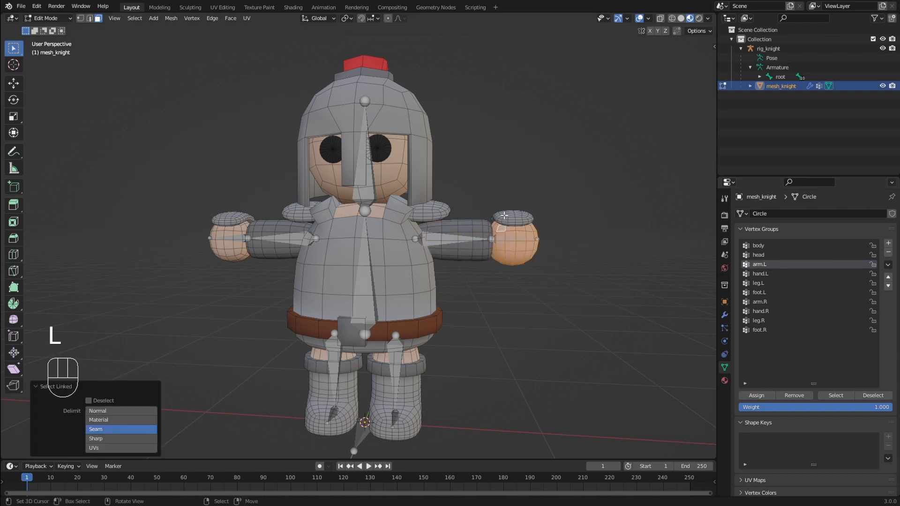
key("l")
left_click(763, 274)
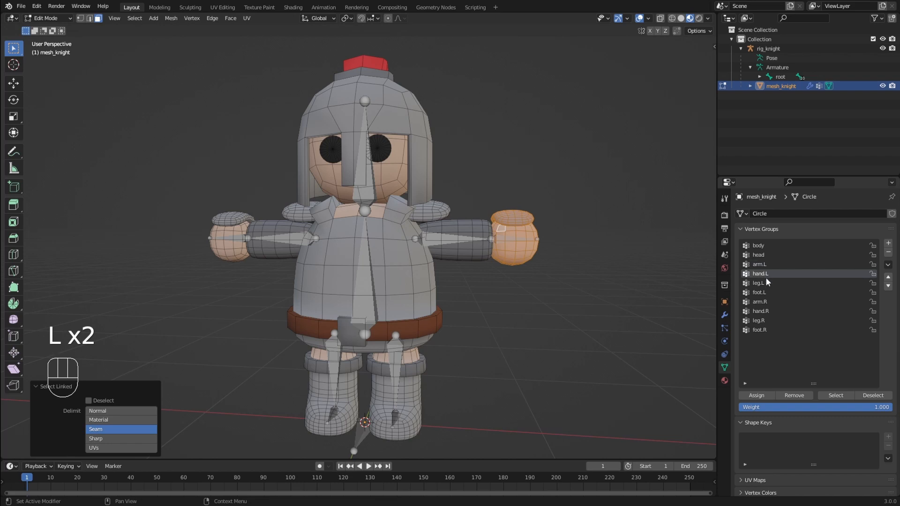
left_click(756, 396)
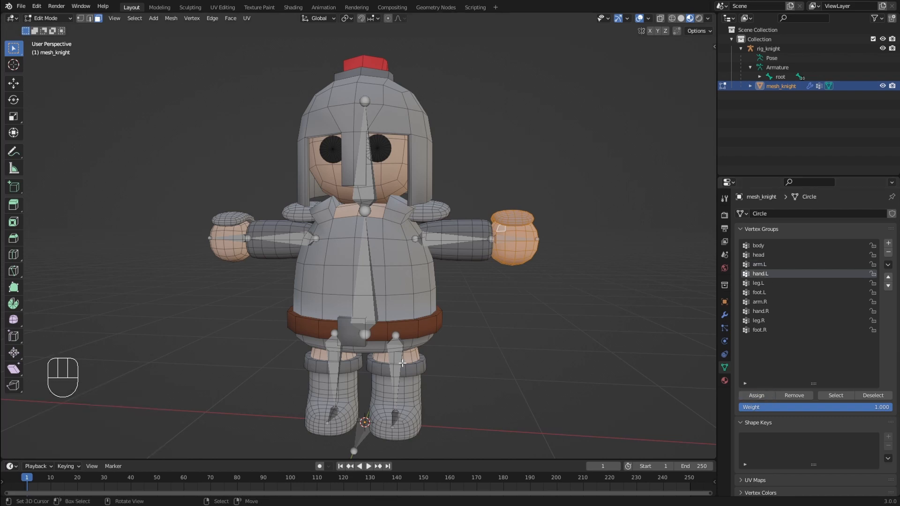
- Select the linked geometry of the left leg and boot, and assign it to the leg.L vertex group with weight 1.000
middle_click_drag(452, 358, 449, 329, "shift")
middle_click_drag(448, 330, 447, 319)
right_click(408, 317)
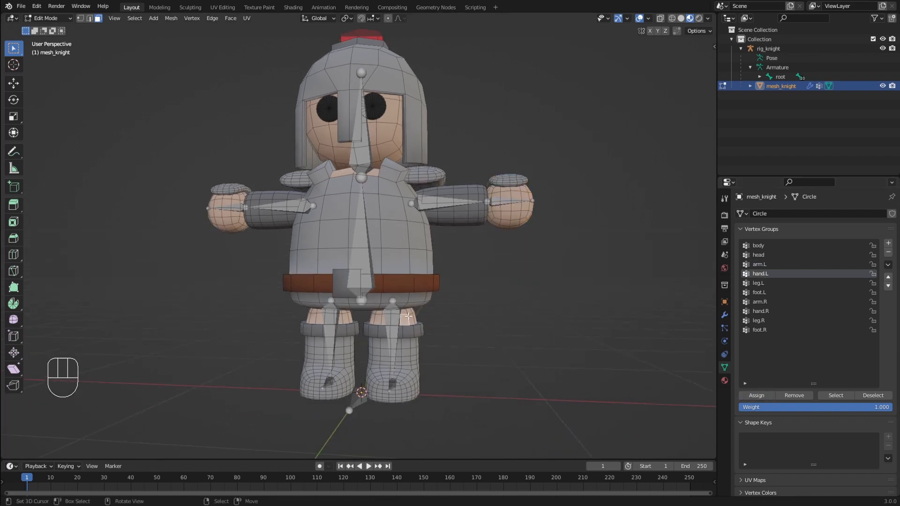
key("l")
middle_click_drag(393, 336, 359, 329)
middle_click_drag(359, 329, 376, 303, "shift")
left_click(767, 284)
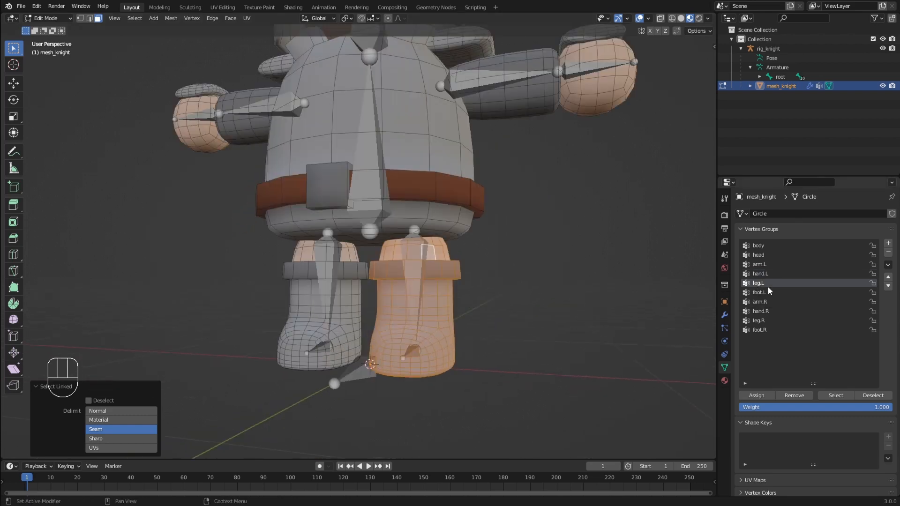
left_click(756, 397)
- Leave the mesh's Edit Mode and select the foot.L bone of rig_knight in Pose Mode
middle_click_drag(501, 312, 412, 315)
middle_click_drag(413, 315, 474, 276, "shift")
key("ctrl+Tab")
right_click(500, 274)
right_click(460, 277)
middle_click_drag(474, 276, 420, 256, "shift")
right_click(396, 279)
key("ctrl+Tab")
right_click(401, 291)
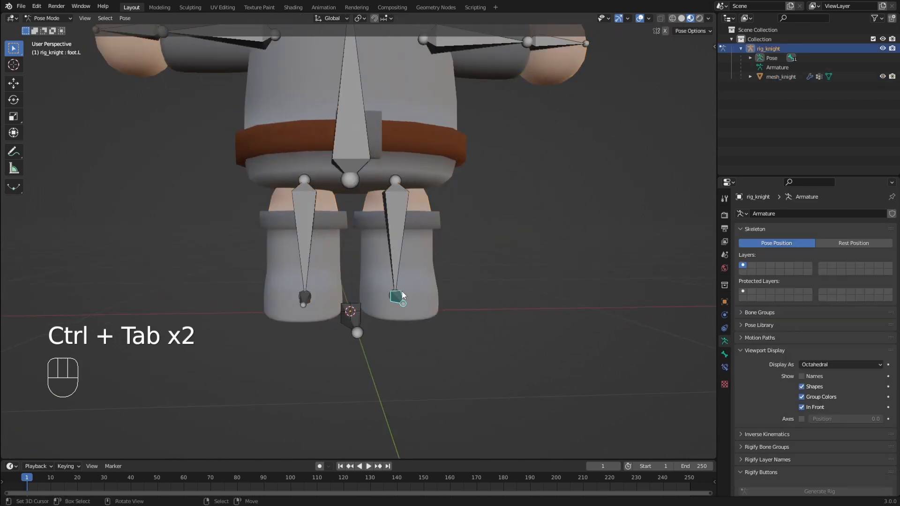
- Try to circle-select the foot area of the left boot in the mesh's Edit Mode
key("ctrl+Tab")
middle_click_drag(401, 291, 436, 293)
right_click(420, 277)
key("ctrl+Tab")
key("Tab")
key("c")
left_click_drag(438, 299, 443, 307)
right_click(438, 303)
- Select the linked geometry of the whole left leg and boot in Edit Mode, and return to Object Mode
middle_click_drag(437, 303, 401, 265)
key("ctrl+Tab")
key("Tab")
key("l")
key("ctrl+Tab")
- Select rig_knight together with mesh_knight as the active object and switch the mesh to Weight Paint mode
left_click(382, 243)
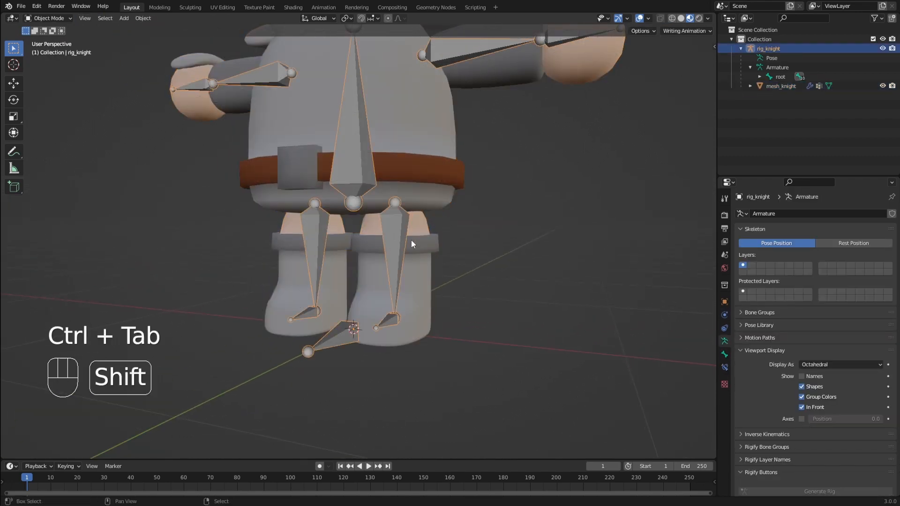
left_click(423, 242, "shift")
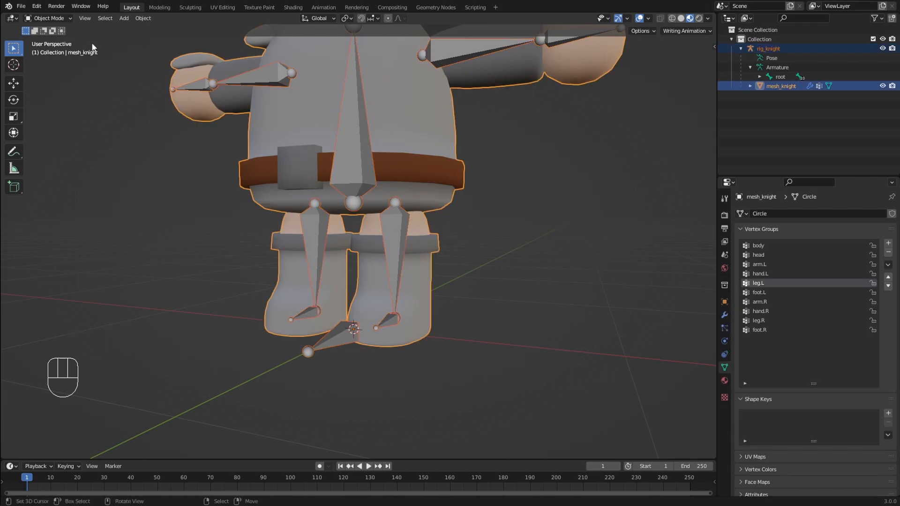
left_click(47, 18)
left_click(52, 70)
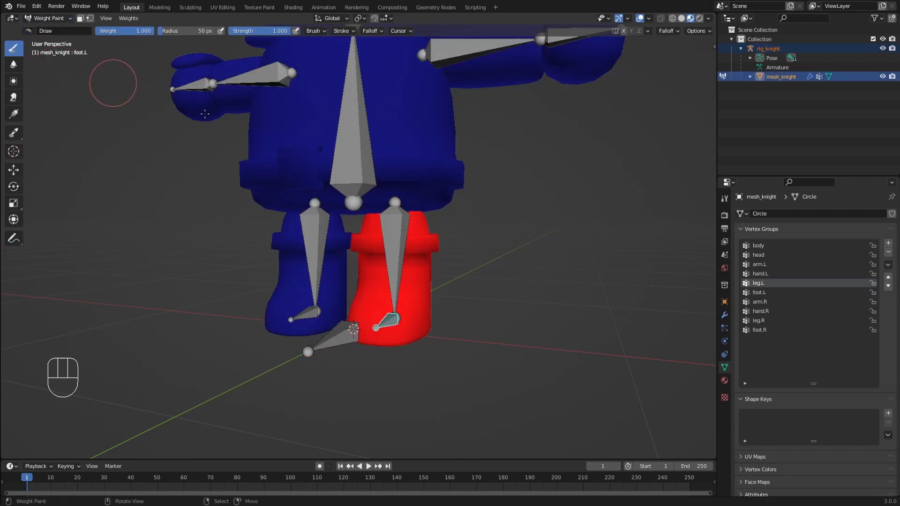
- Enable vertex selection masking for painting and assign automatic weights from the foot.L bone to the selected left leg vertices
key("m")
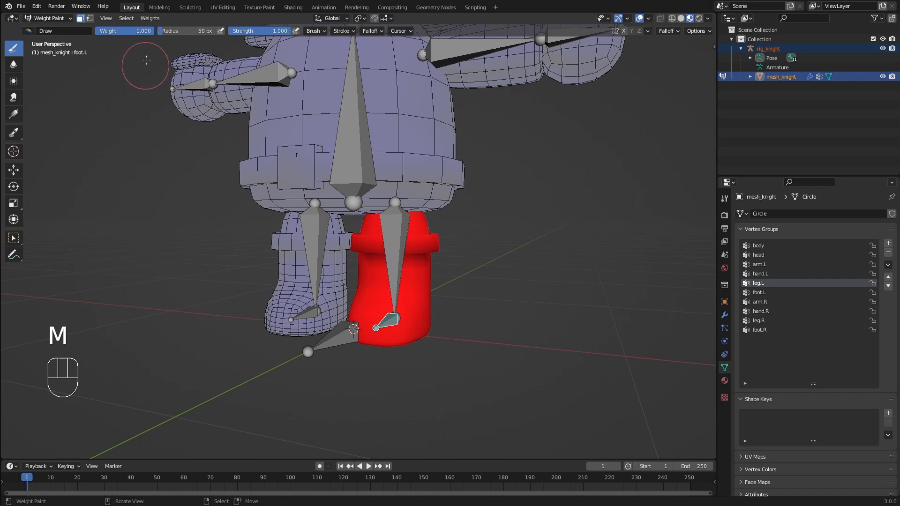
left_click(90, 19)
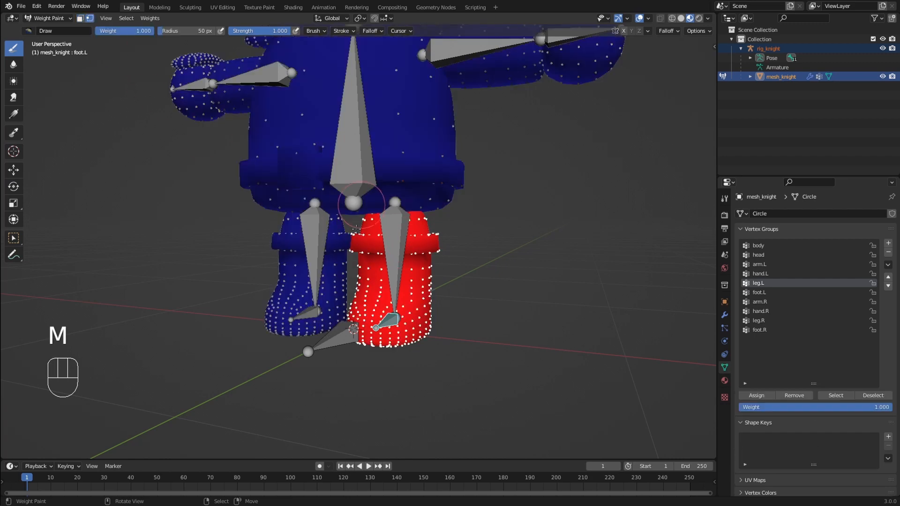
middle_click_drag(356, 228, 433, 232)
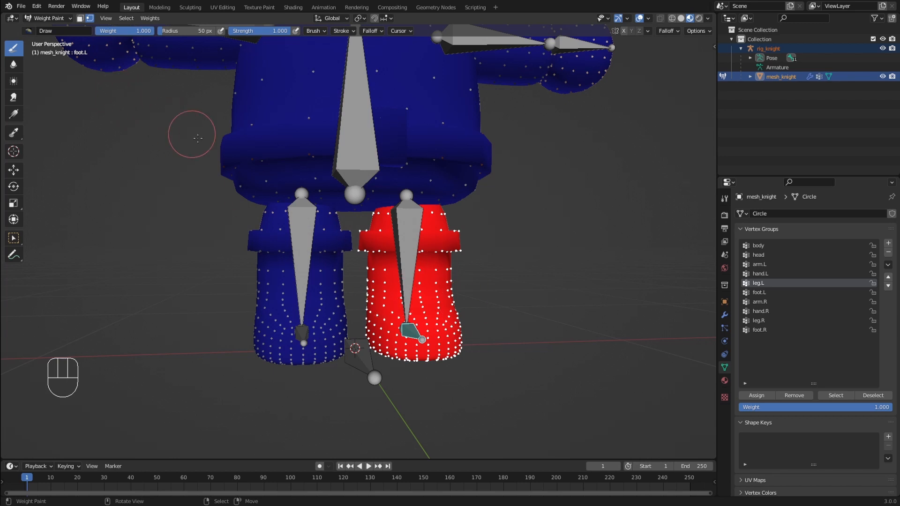
left_click(146, 19)
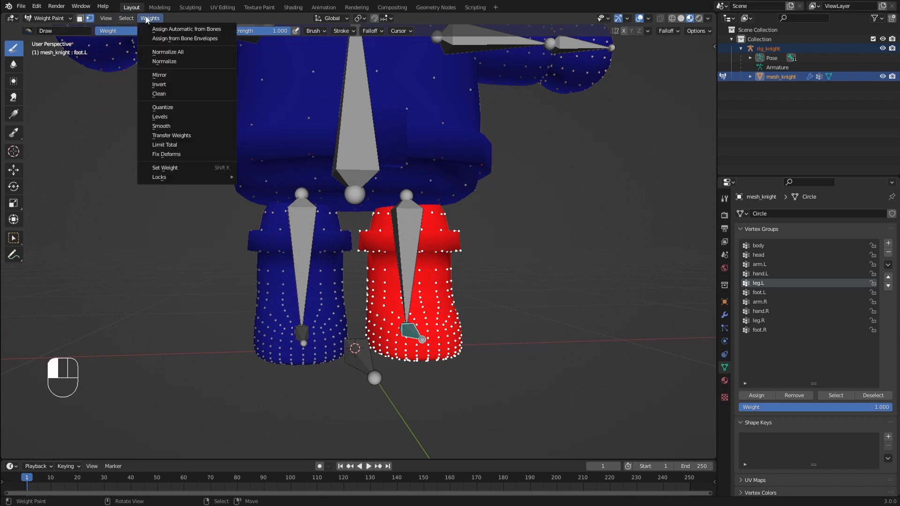
left_click(178, 29)
- In Pose Mode, test-rotate the foot.L bone about -28.5° around the global X axis and inspect the left boot
key("ctrl+Tab")
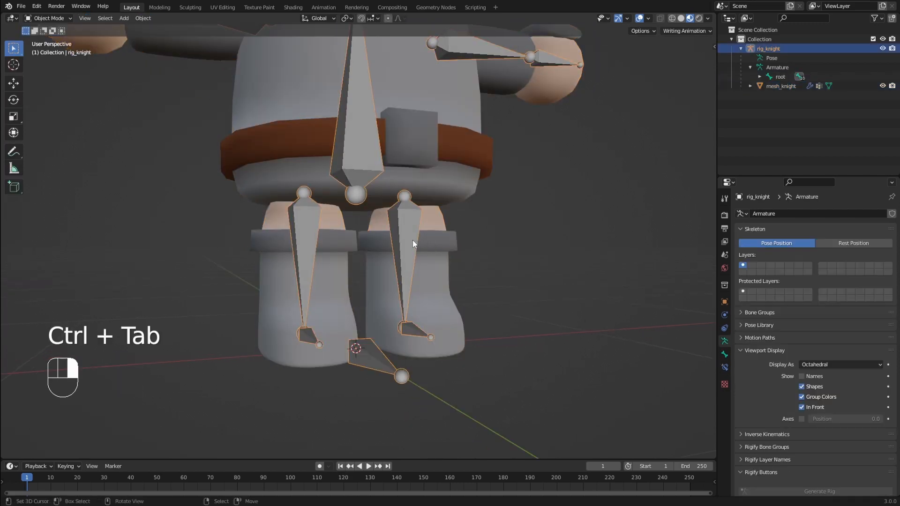
key("ctrl+Tab")
left_click(420, 333)
key("r")
key("x")
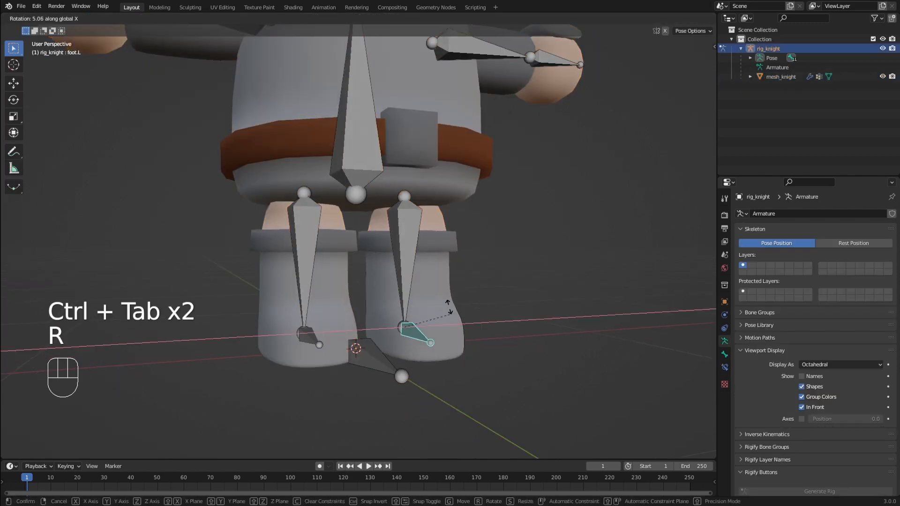
left_click(457, 324)
middle_click_drag(457, 324, 373, 294)
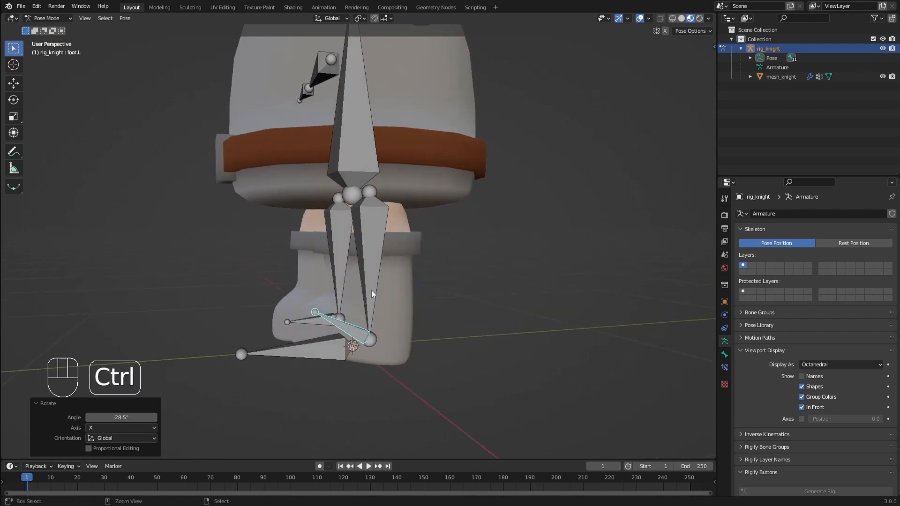
- Undo the left foot bone's rotation and test-rotate that bone about the global X axis
key("ctrl+z")
key("r")
key("r")
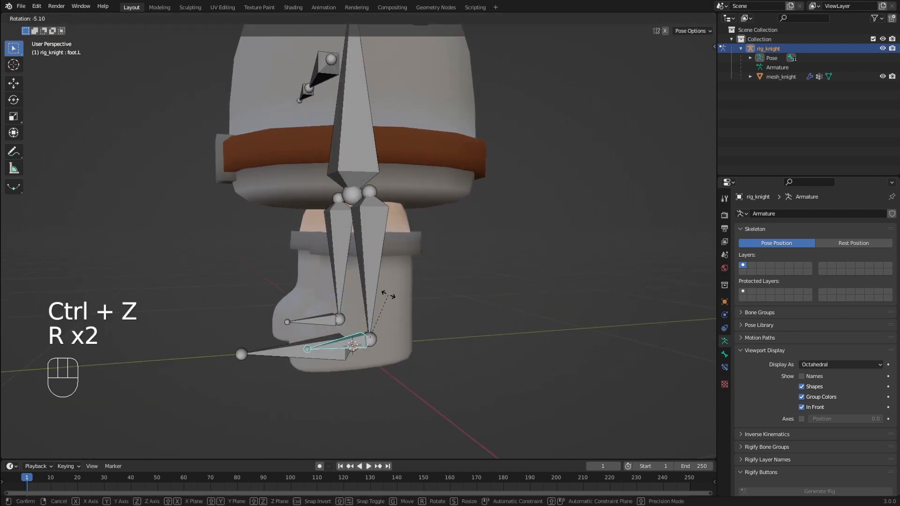
key("x")
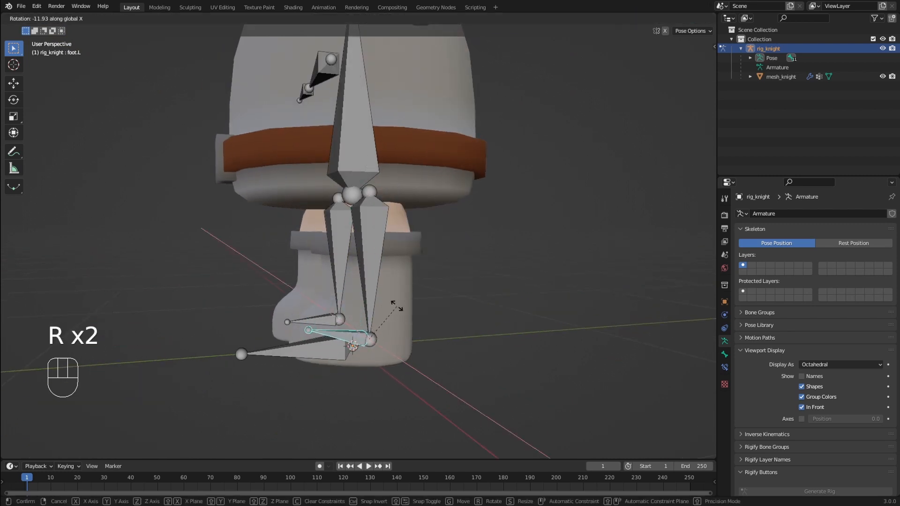
right_click(381, 280)
middle_click_drag(379, 278, 421, 288)
- In the knight mesh's Edit Mode, select the linked right leg and boot and assign them to the leg.R vertex group
key("ctrl+Tab")
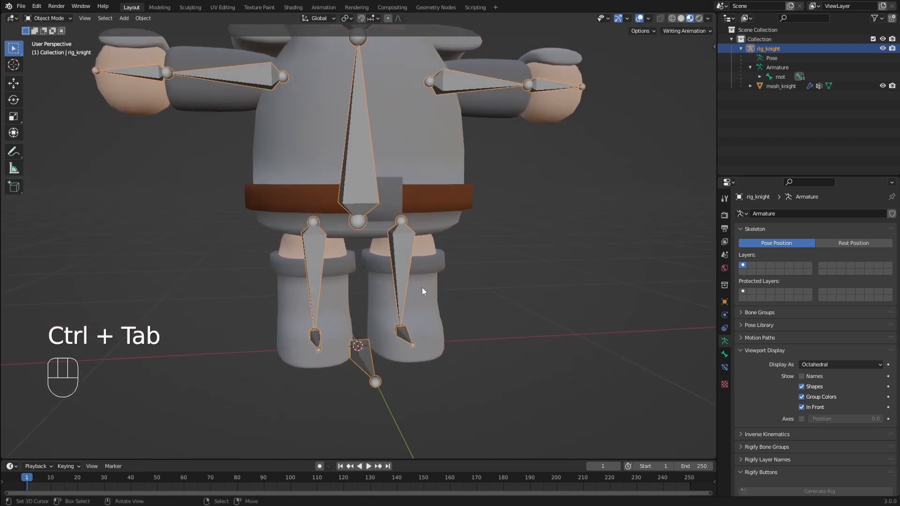
left_click(342, 282)
middle_click_drag(342, 282, 356, 258, "shift")
key("Tab")
key("Tab")
key("Tab")
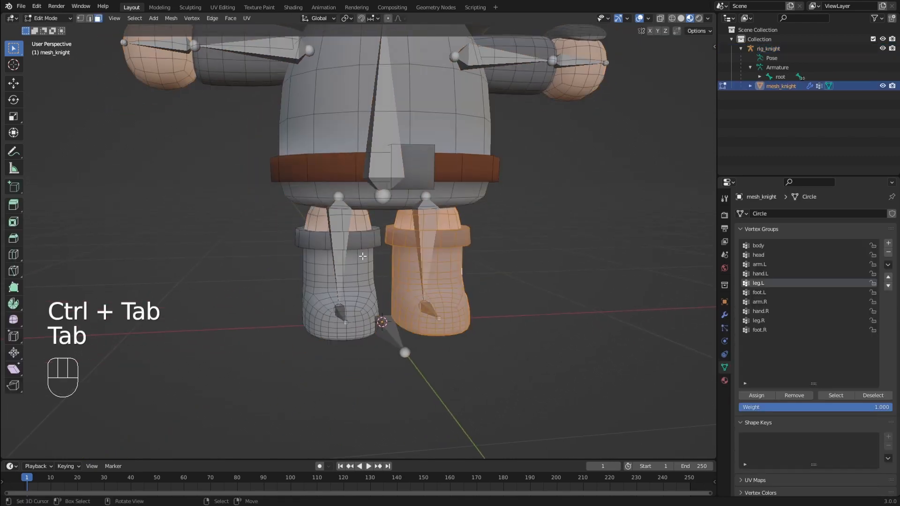
key("l")
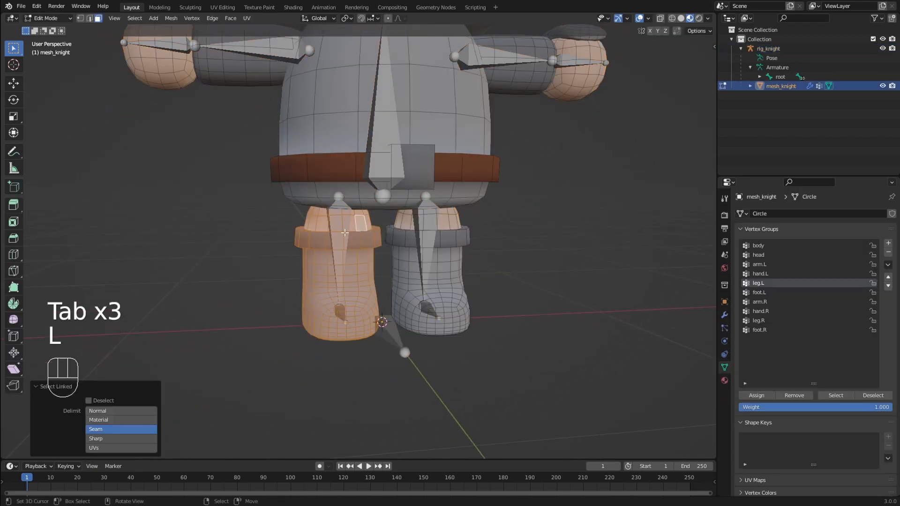
left_click(760, 321)
left_click(756, 395)
- Select the foot.R bone in Pose Mode, and make sure the linked right leg geometry is selected in the mesh's Edit Mode
scroll(374, 290, "up", 2)
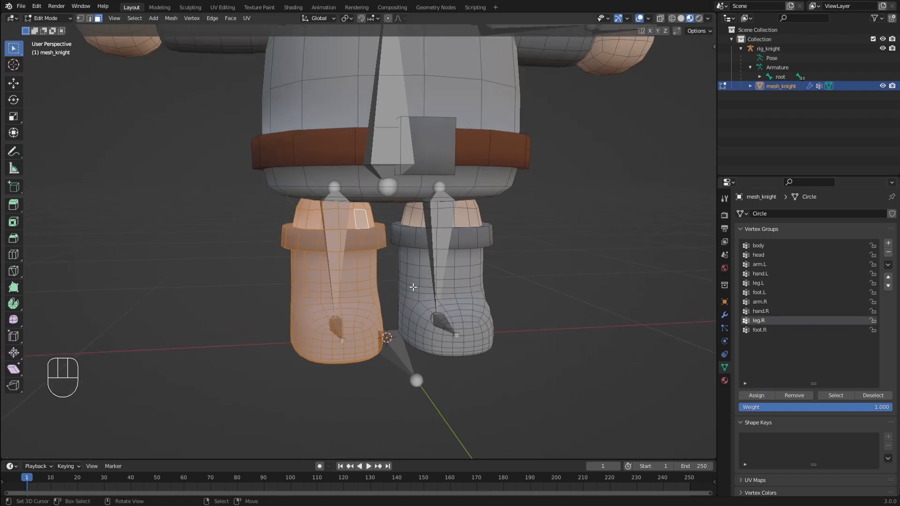
key("ctrl+Tab")
left_click(334, 290)
key("ctrl+Tab")
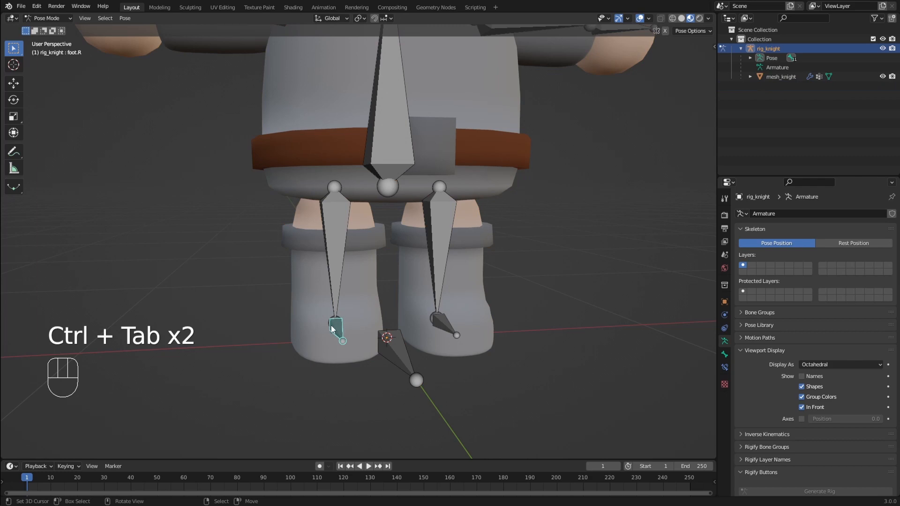
key("ctrl+Tab")
left_click(358, 276)
key("Tab")
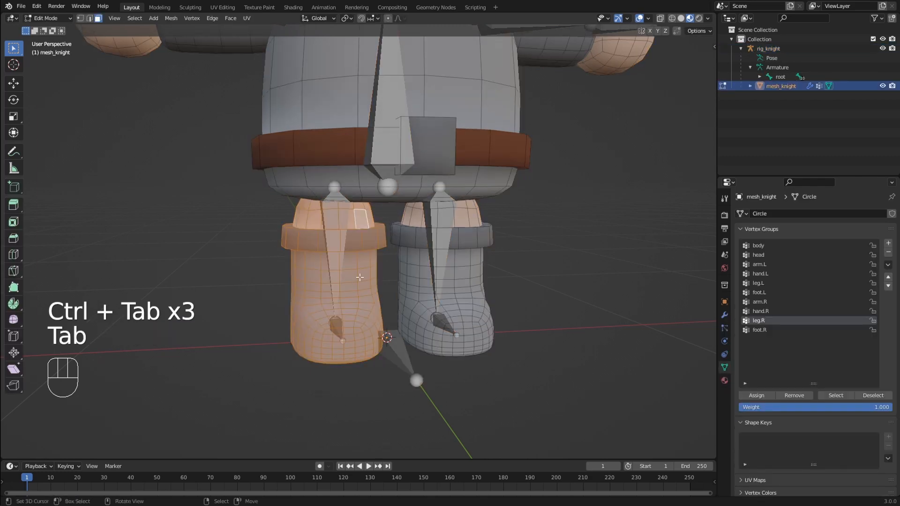
left_click(364, 275)
key("l")
key("Tab")
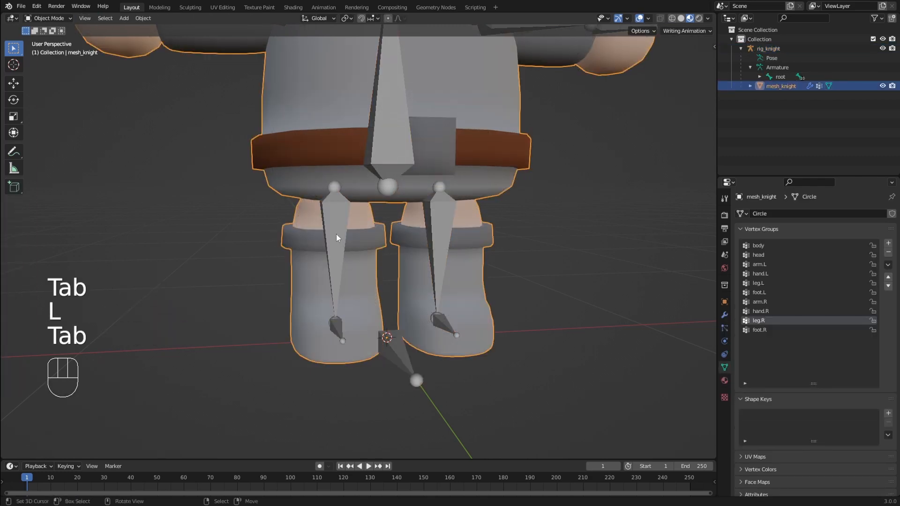
- In Object Mode, select the armature together with the knight mesh and switch the mesh to Weight Paint mode
left_click(337, 234, "shift")
left_click(353, 252, "shift")
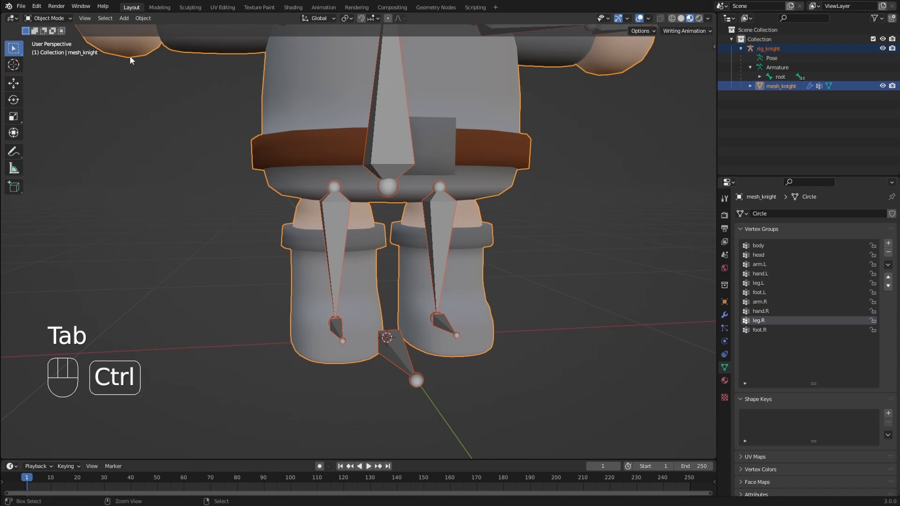
left_click(47, 18)
left_click(44, 70)
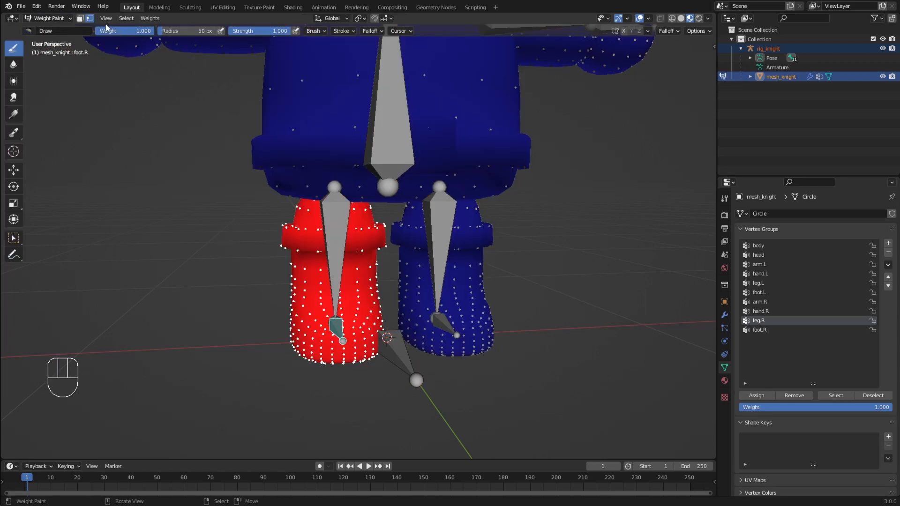
- Turn on vertex selection masking and assign automatic weights from the foot.R bone to the selected right leg vertices
key("m")
key("m")
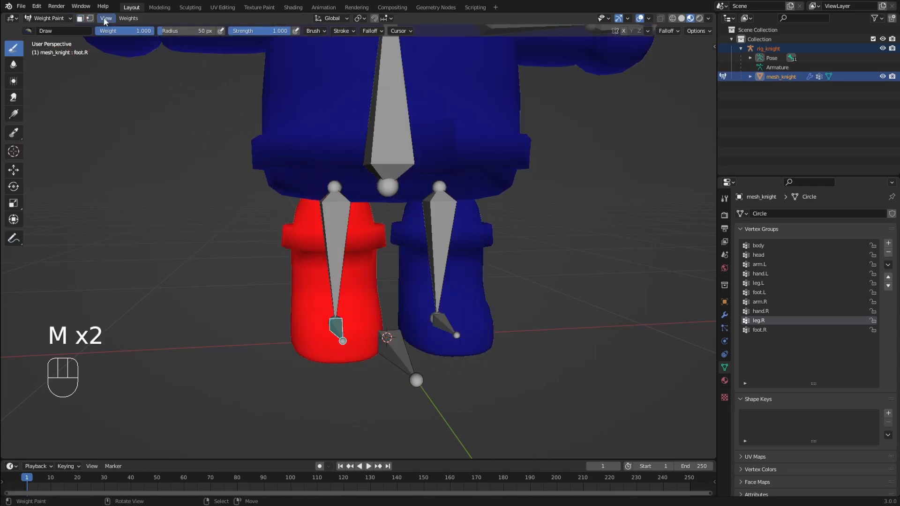
key("m")
left_click(89, 18)
left_click(149, 19)
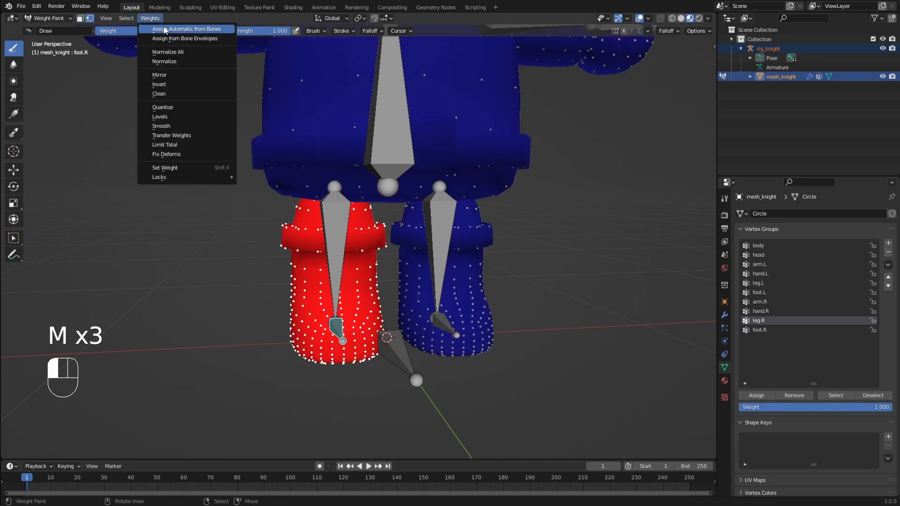
left_click(183, 30)
- Enter Pose Mode on the armature and test-rotate the right foot bone about the X axis to check its deformation
scroll(328, 255, "down", 3)
key("ctrl+Tab")
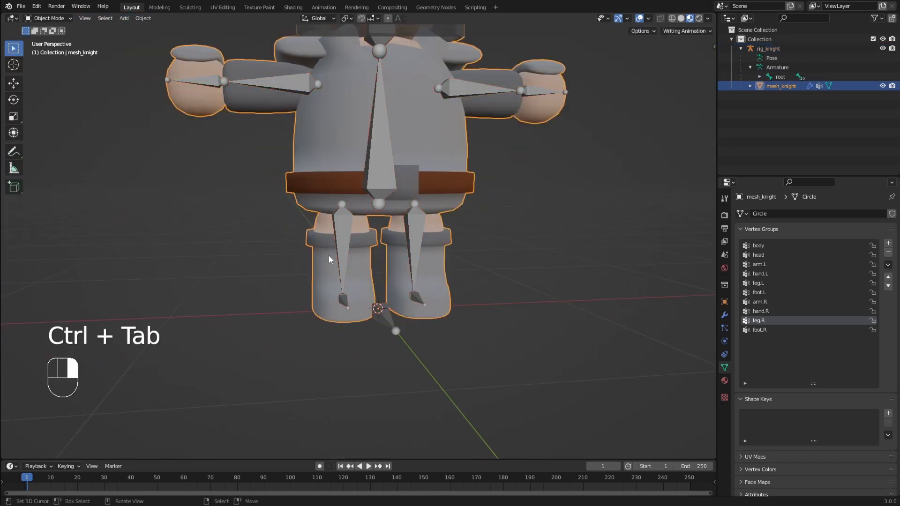
key("ctrl+Tab")
right_click(344, 287)
key("r")
key("x")
right_click(368, 296)
right_click(345, 301)
key("r")
key("x")
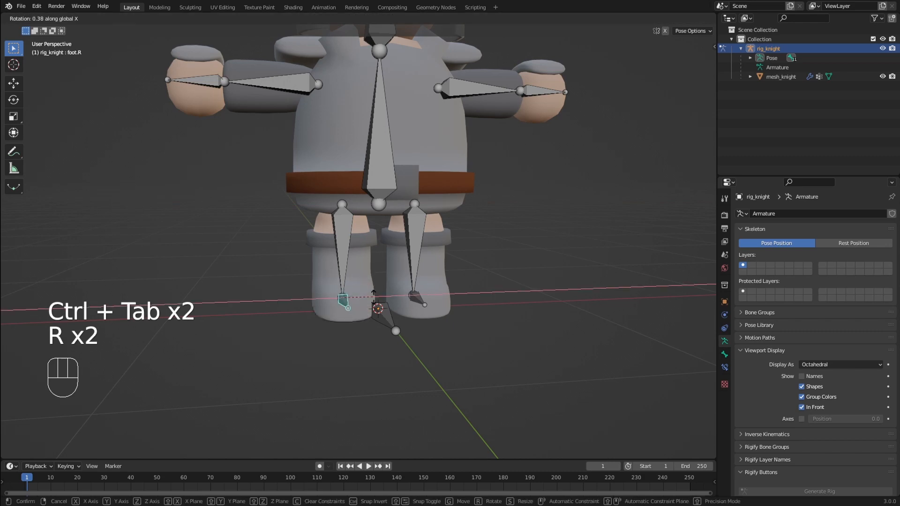
right_click(376, 301)
- Select the left foot bone as well and test-rotate both feet together about the X axis
right_click(435, 301, "shift")
middle_click_drag(437, 301, 508, 302)
key("r")
key("x")
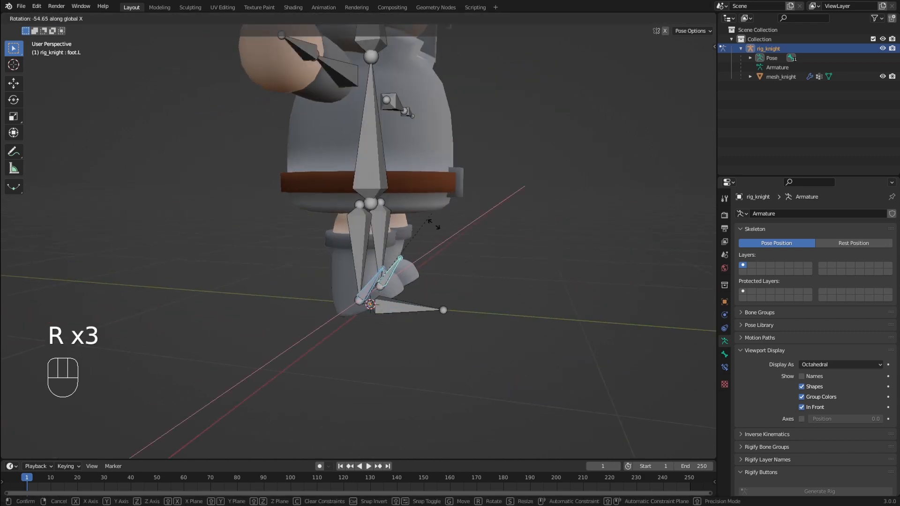
right_click(432, 204)
- In the knight mesh's Edit Mode, select the linked right arm geometry and assign it to the arm.R vertex group
middle_click_drag(432, 205, 368, 251)
scroll(414, 250, "down", 1)
middle_click_drag(367, 251, 367, 277, "shift")
scroll(324, 202, "down", 1)
key("ctrl+Tab")
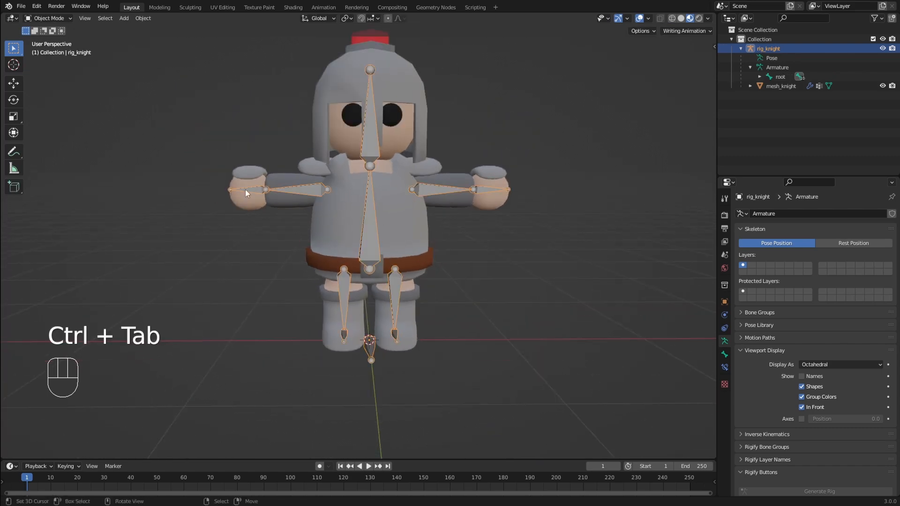
right_click(246, 190)
key("Tab")
right_click(290, 184)
key("l")
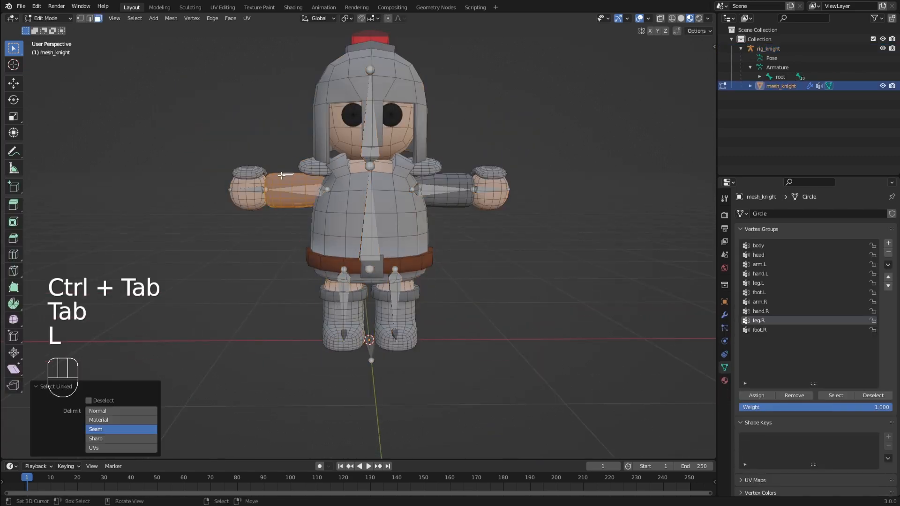
left_click(767, 304)
left_click(763, 397)
- Select the linked right hand and its armor piece and assign them to the hand.R vertex group
right_click(251, 176)
key("l")
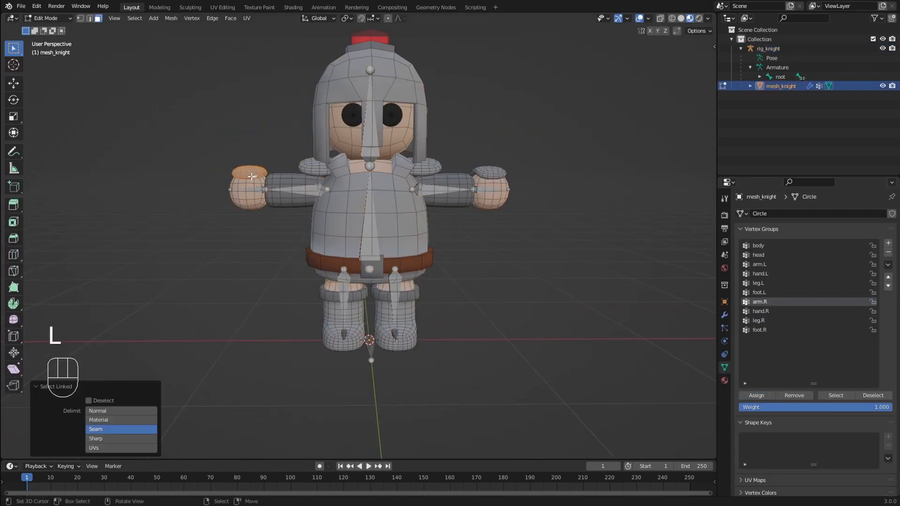
key("l")
left_click(768, 311)
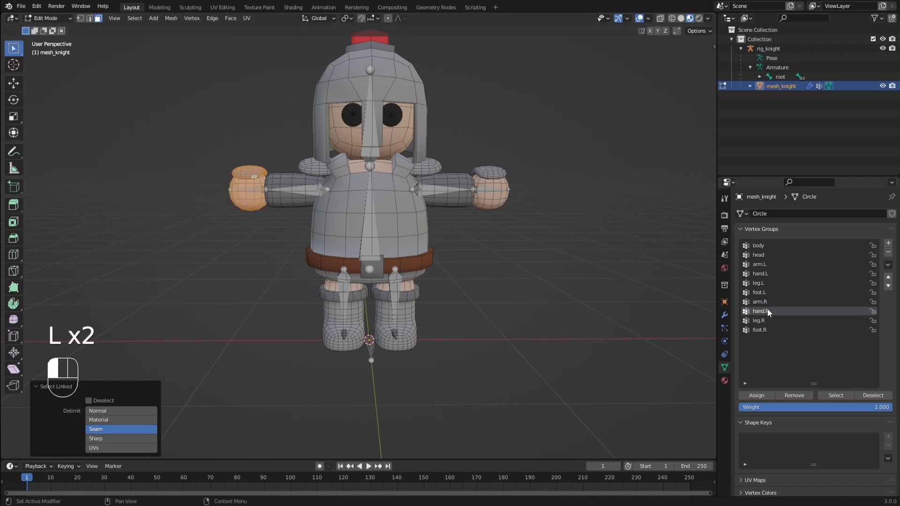
left_click(759, 396)
- In the armature's Pose Mode, test-rotate the body bone and the left arm bone
key("ctrl+Tab")
left_click(368, 211)
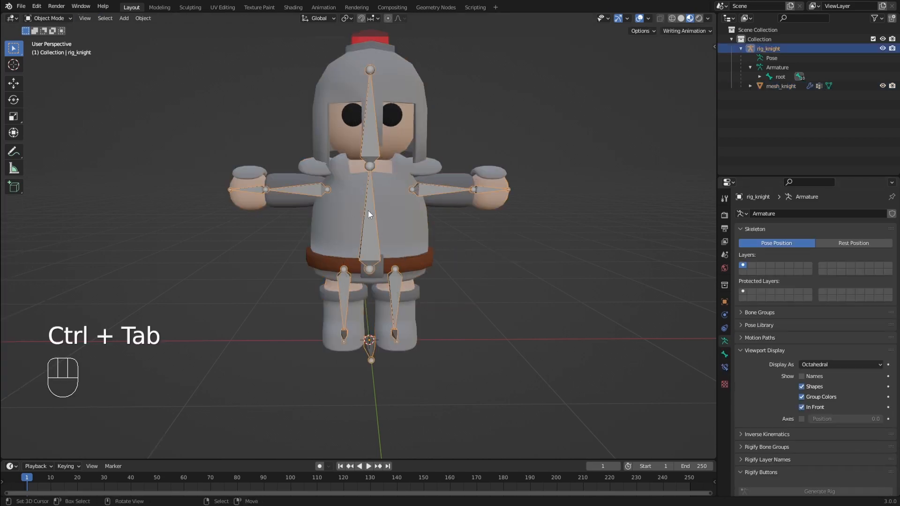
key("ctrl+Tab")
middle_click_drag(379, 207, 374, 225, "shift")
left_click(370, 221)
key("r")
right_click(408, 204)
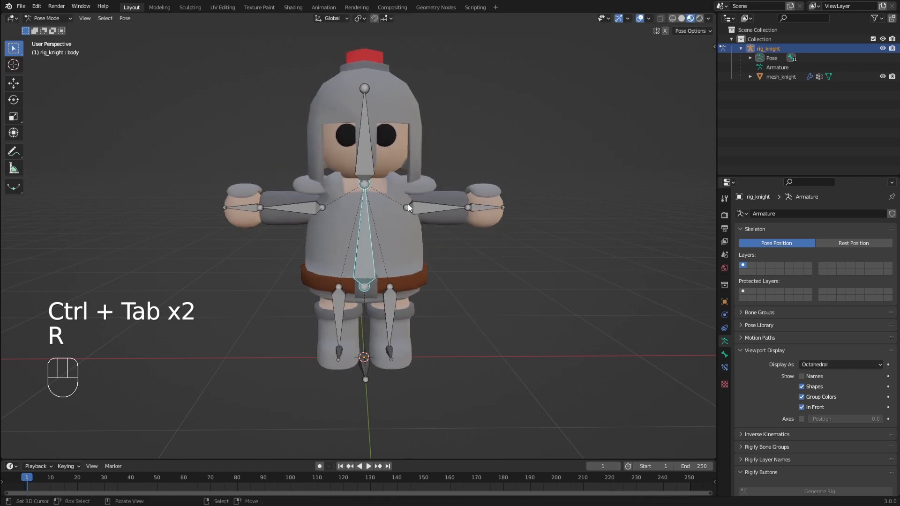
right_click(425, 207)
key("r")
right_click(422, 213)
- Test-rotate the head bone and the right arm bone
right_click(371, 158)
key("r")
right_click(382, 169)
right_click(303, 208)
key("r")
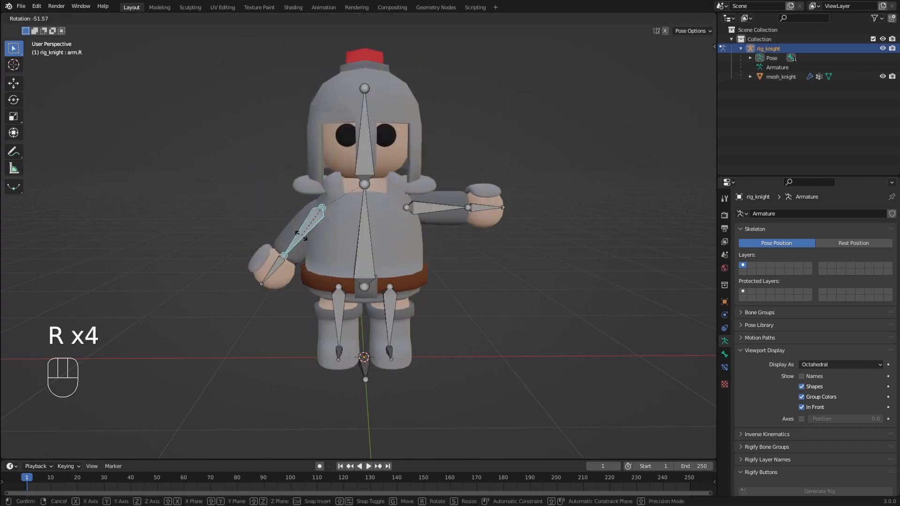
right_click(304, 240)
- Test-rotate both leg bones and the left foot bone
right_click(341, 311)
key("r")
right_click(398, 315)
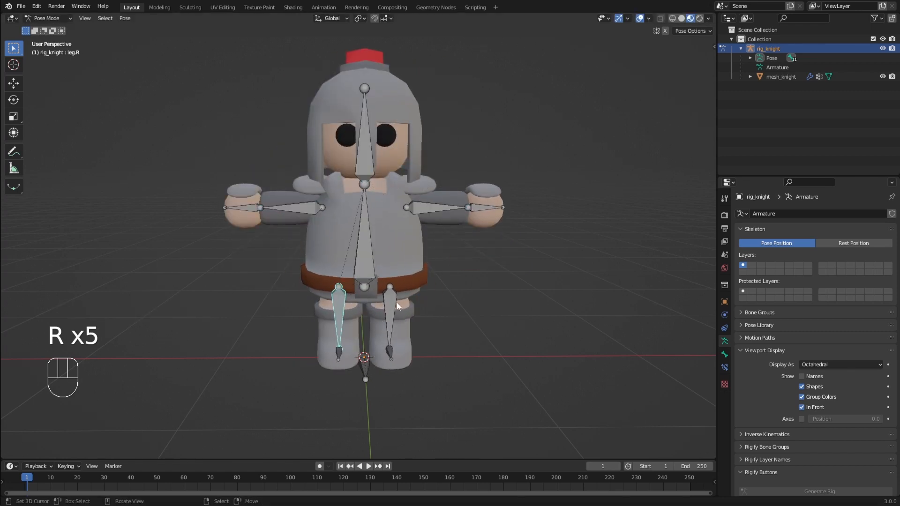
right_click(394, 308)
key("r")
right_click(400, 347)
right_click(400, 347)
key("r")
right_click(392, 362)
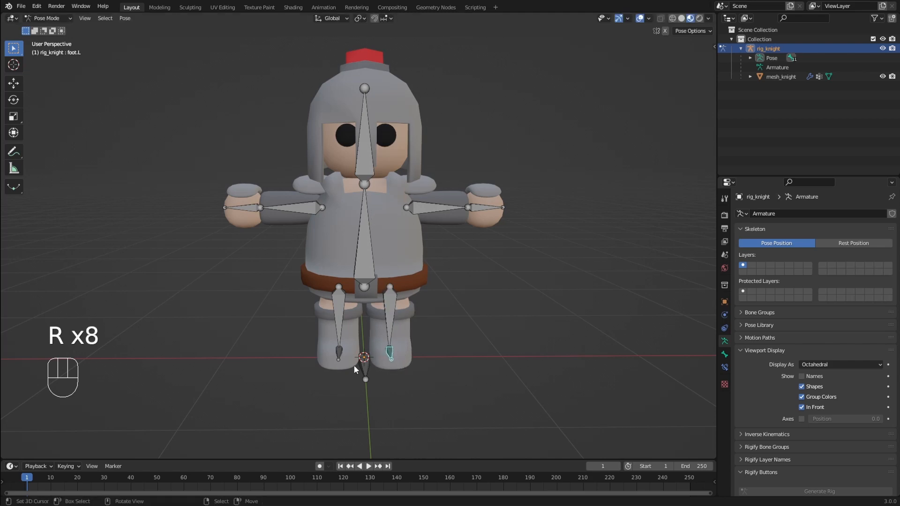
- Test-move the root bone to check that every part of the knight follows the rig
right_click(365, 368)
key("g")
right_click(393, 328)
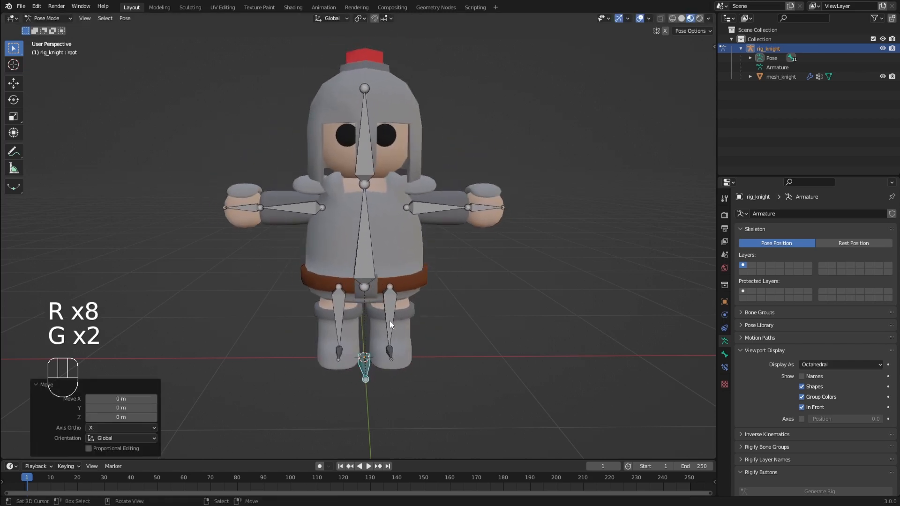
key("g")
right_click(407, 284)
middle_click_drag(407, 284, 455, 272)
key("g")
right_click(471, 276)
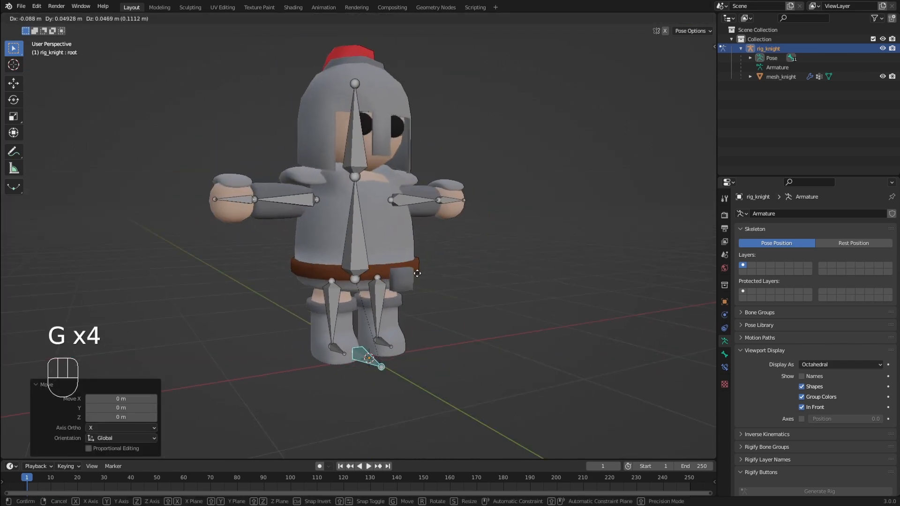
- In the knight mesh's Edit Mode, select the linked belt buckle and assign it to the body vertex group
key("ctrl+Tab")
key("Tab")
scroll(428, 282, "up", 3)
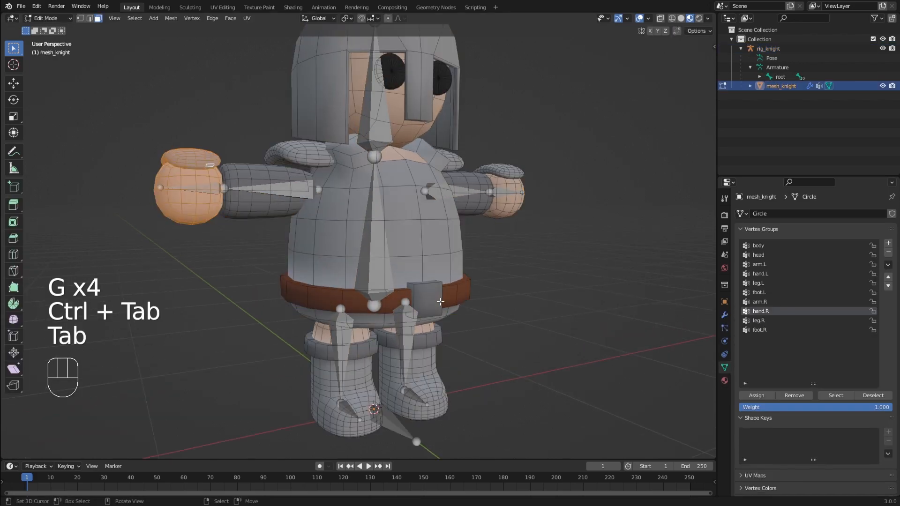
key("l")
left_click(758, 246)
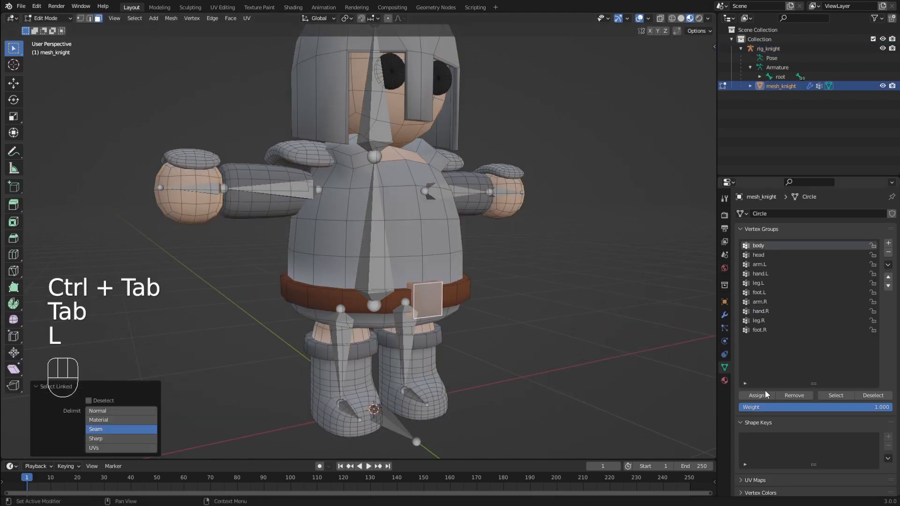
- Return to the armature's Pose Mode and test-rotate the body bone to check the belt buckle
key("ctrl+Tab")
key("ctrl+Tab")
key("r")
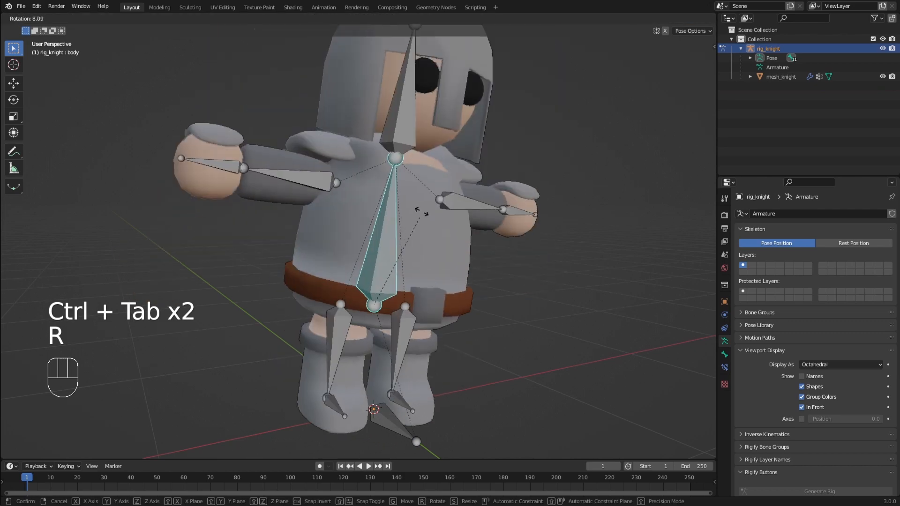
right_click(424, 230)
- Test-move the body bone to check that the whole mesh follows it
scroll(430, 299, "down", 2)
middle_click_drag(431, 300, 406, 312)
key("g")
right_click(418, 266)
scroll(416, 264, "down", 1)
scroll(416, 268, "down", 2)
middle_click_drag(417, 268, 424, 290, "shift")
key("g")
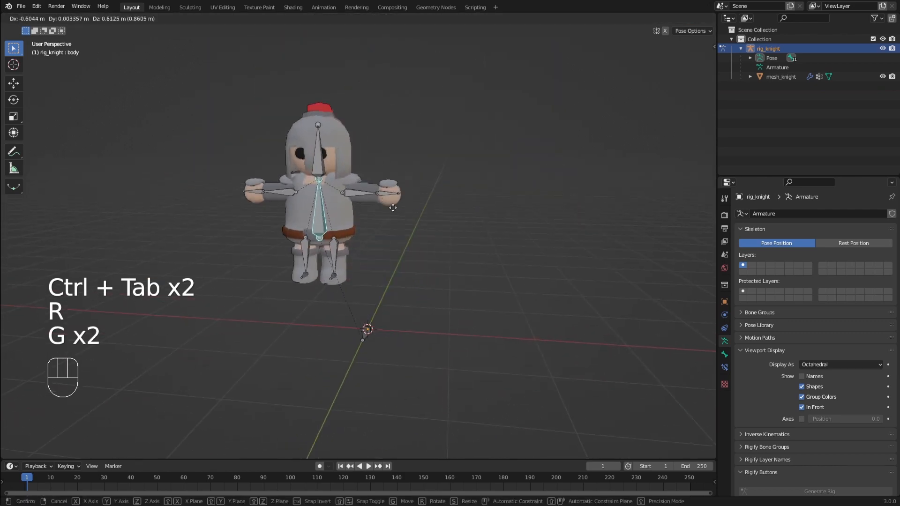
right_click(429, 255)
- Return to Object Mode, deselect the rig and save the CuteKnight.blend file
middle_click_drag(436, 255, 461, 241)
key("ctrl+Tab")
key("ctrl+s")
left_click(521, 213)
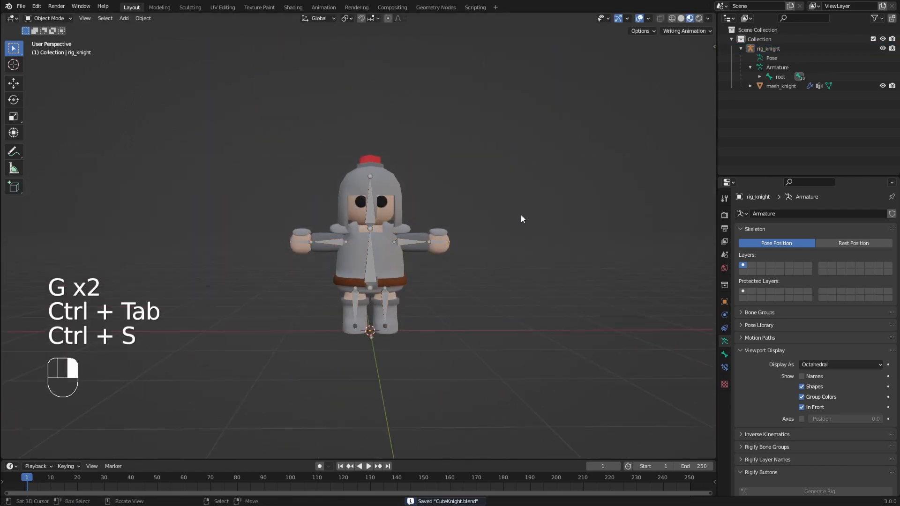
key("ctrl+s")
key("ctrl+s")
scroll(500, 241, "up", 5)
key("ctrl+s")
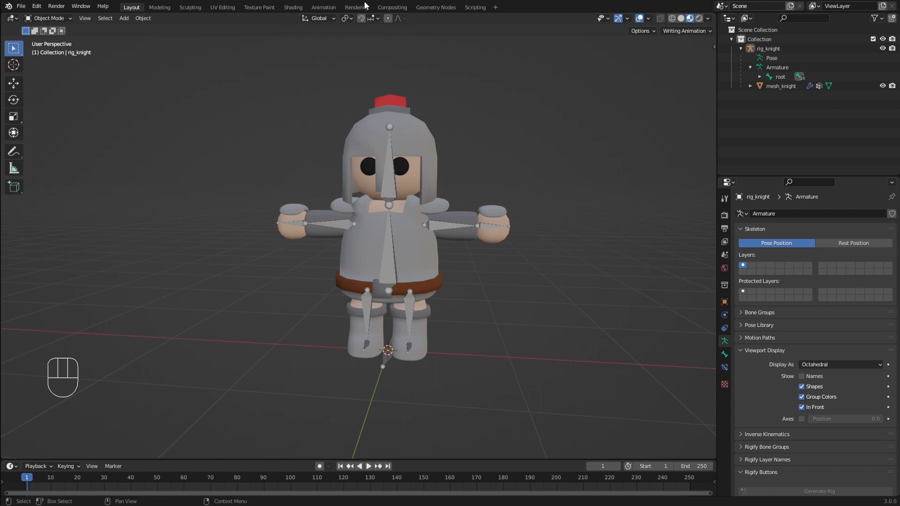
- Open the Animation workspace, change the camera view area to Nonlinear Animation and the Dope Sheet to a taller Action Editor
left_click(322, 7)
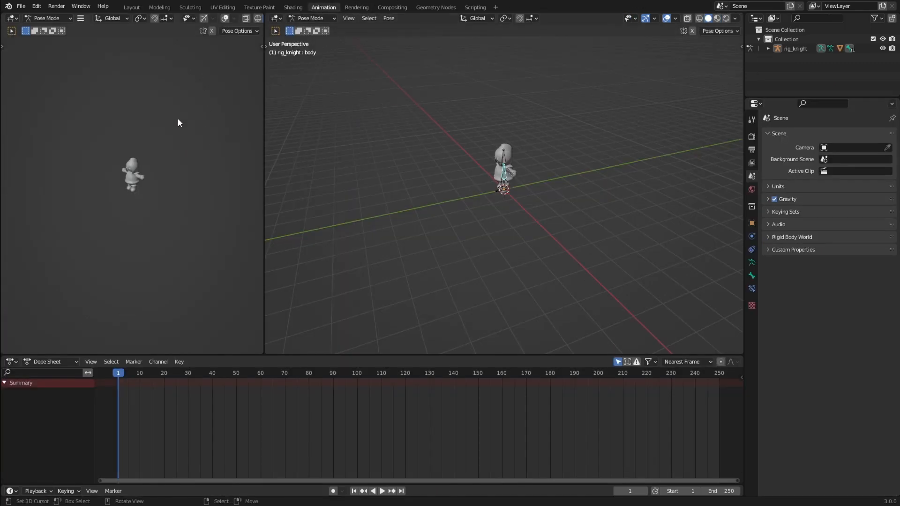
left_click(12, 18)
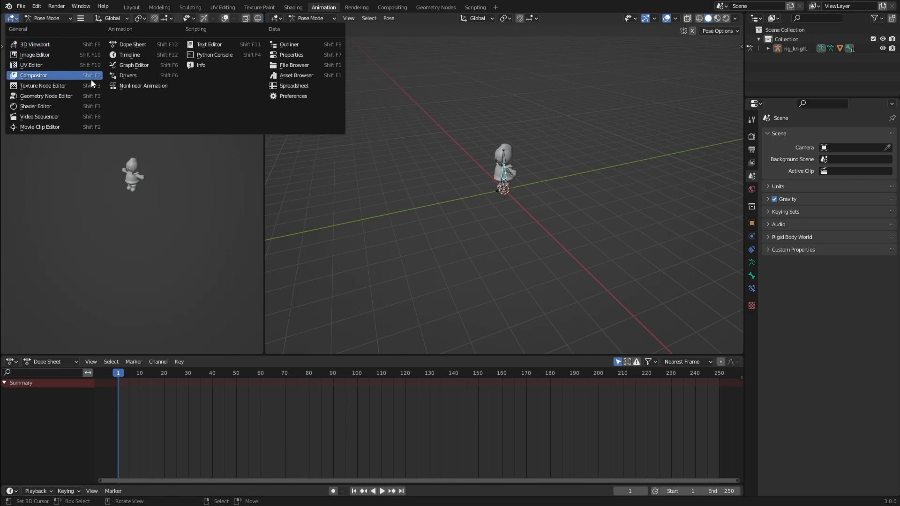
left_click(130, 89)
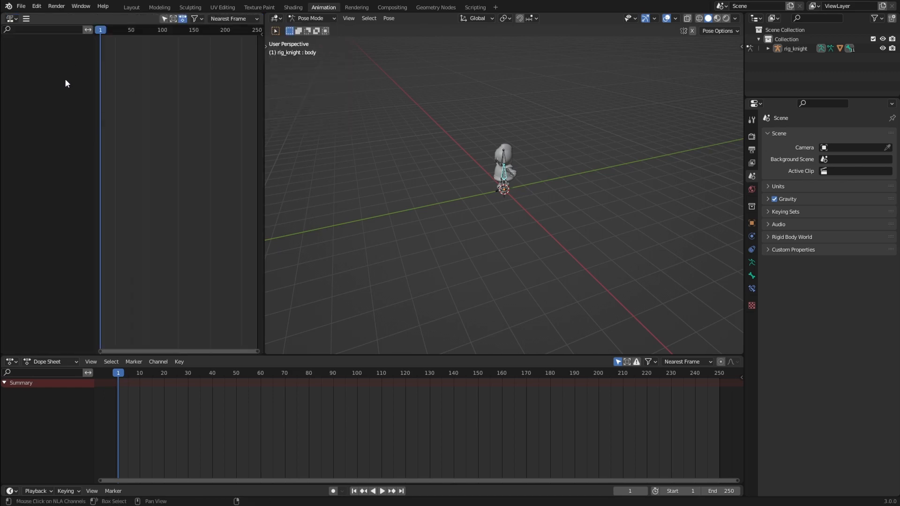
left_click(60, 361)
left_click(56, 382)
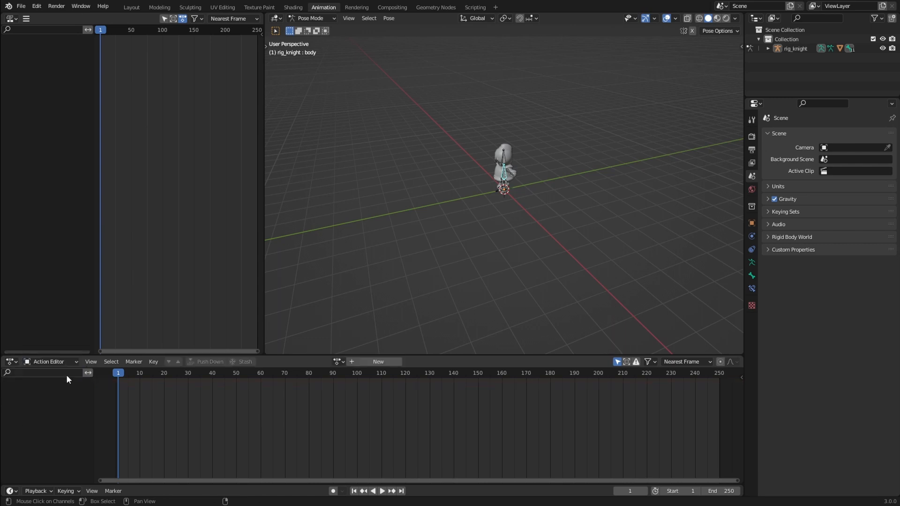
left_click_drag(411, 356, 411, 339)
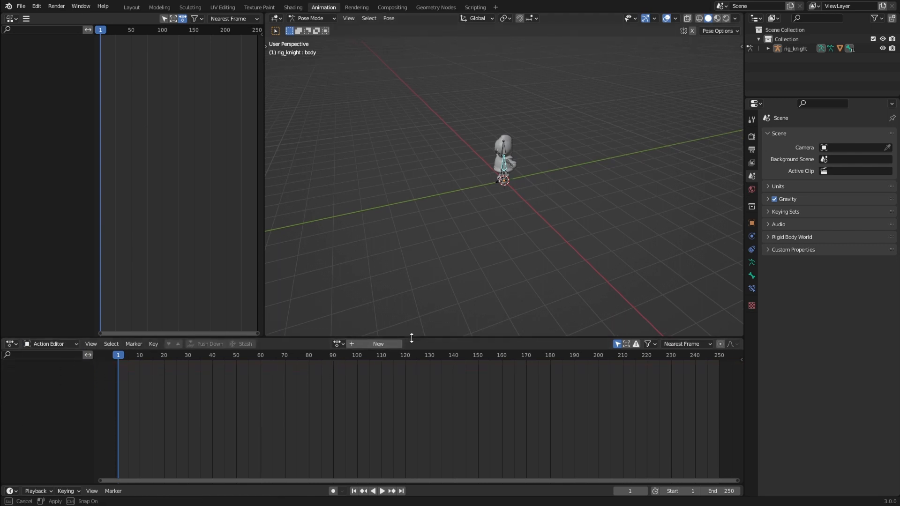
- Set the animation frame range to start at 0 and end at 59, and fit the range in the Action Editor
left_click(719, 491)
type("59")
key("Return")
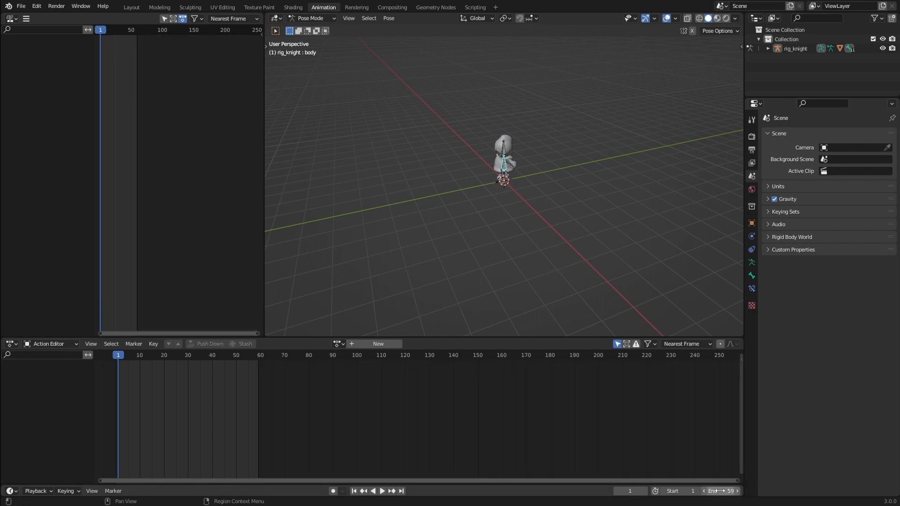
left_click(691, 491)
type("0")
key("Return")
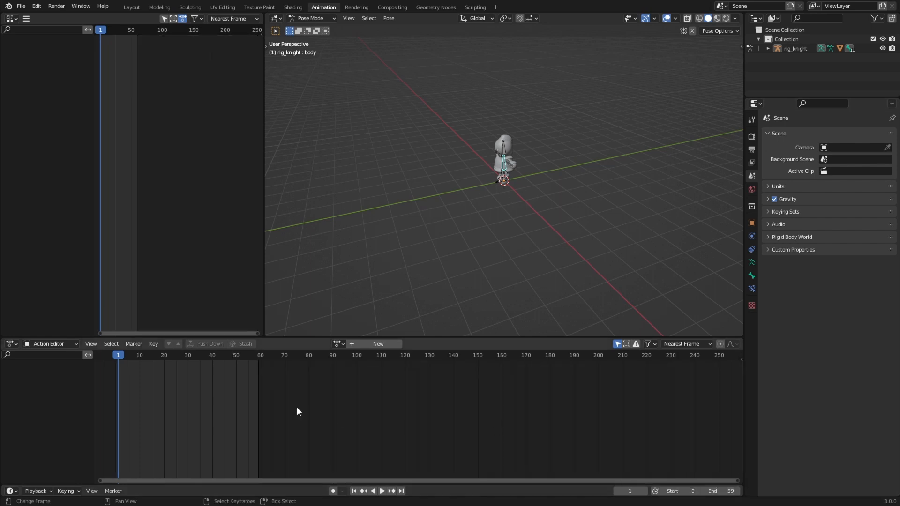
key("Home")
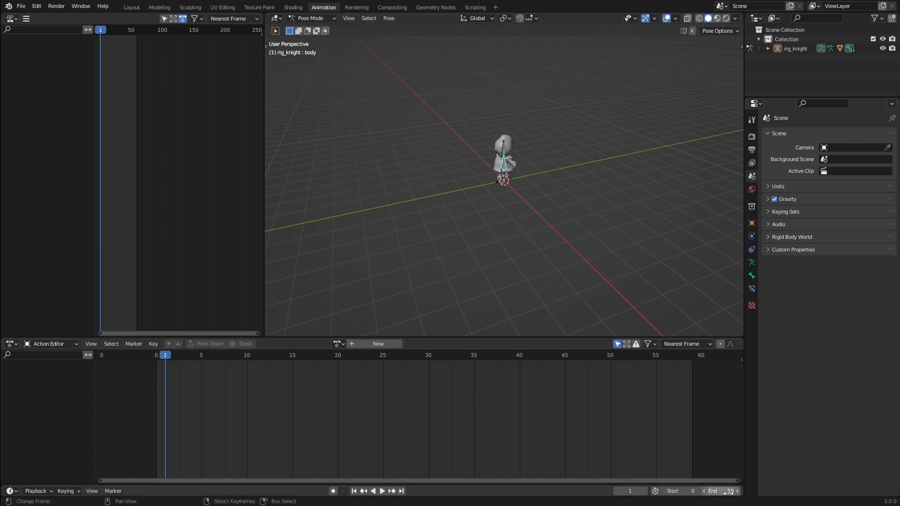
- Set the scene's output frame rate to 60 fps, test playback and fit the frame range in the Nonlinear Animation editor
left_click(752, 136)
left_click(752, 149)
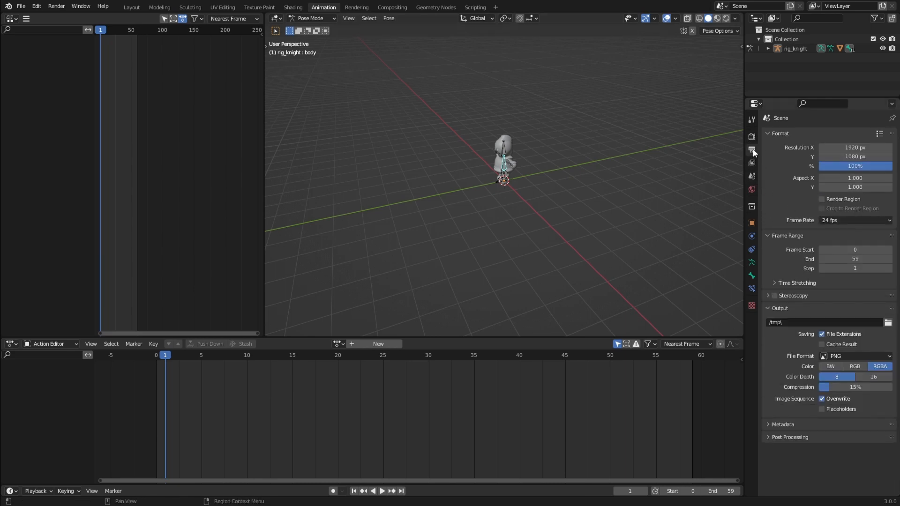
left_click(848, 219)
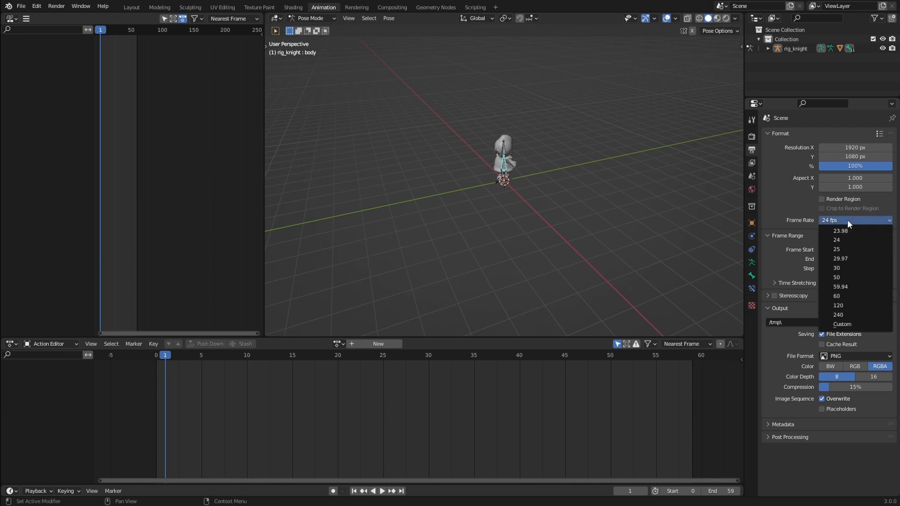
left_click(844, 296)
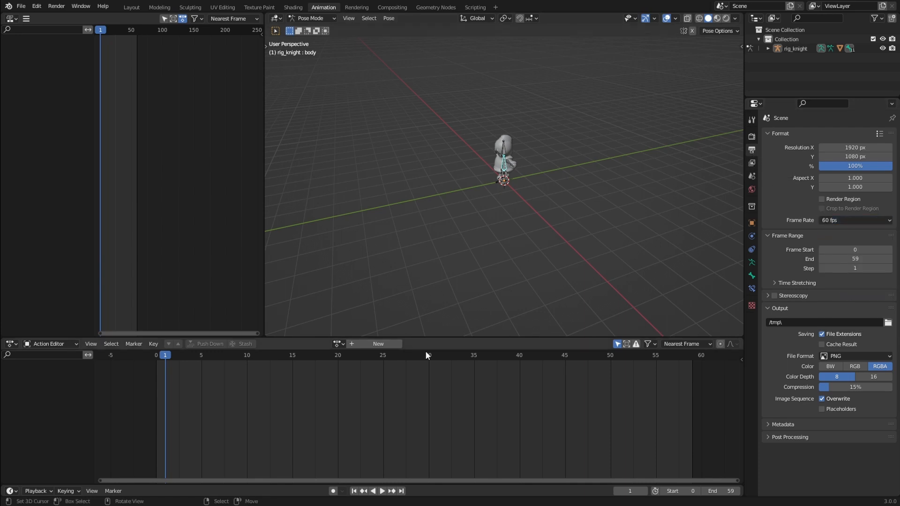
key("space")
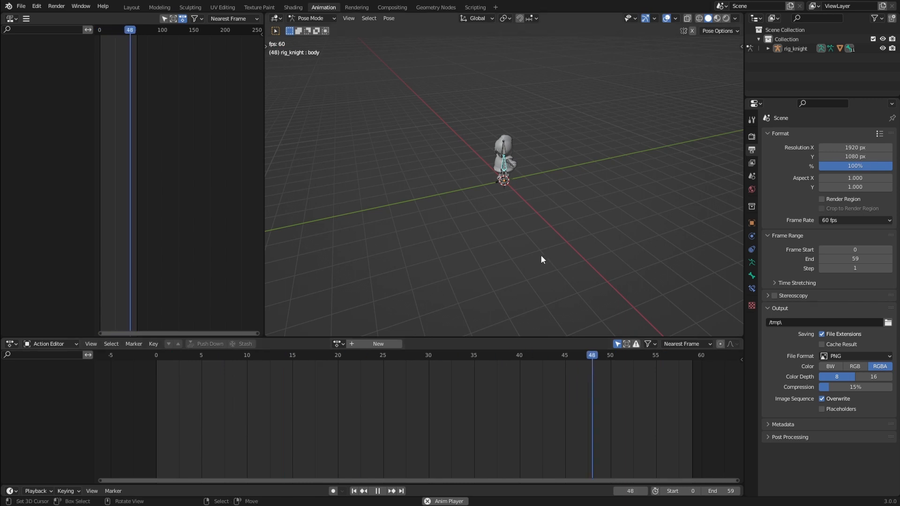
key("space")
middle_click_drag(114, 215, 187, 216)
middle_click_drag(187, 216, 210, 231, "ctrl")
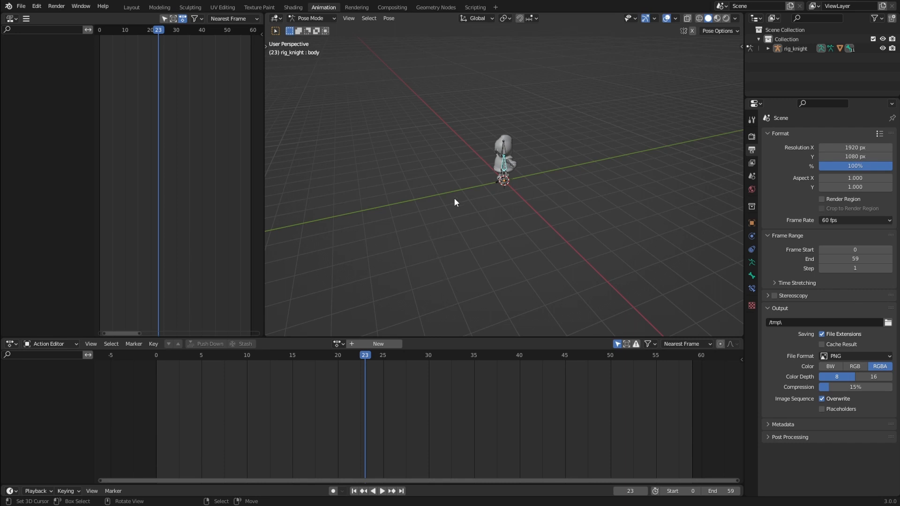
- Switch to Object Mode, select the rig_knight armature and return it to Pose Mode
middle_click_drag(453, 198, 509, 216)
key("ctrl+Tab")
left_click(509, 215)
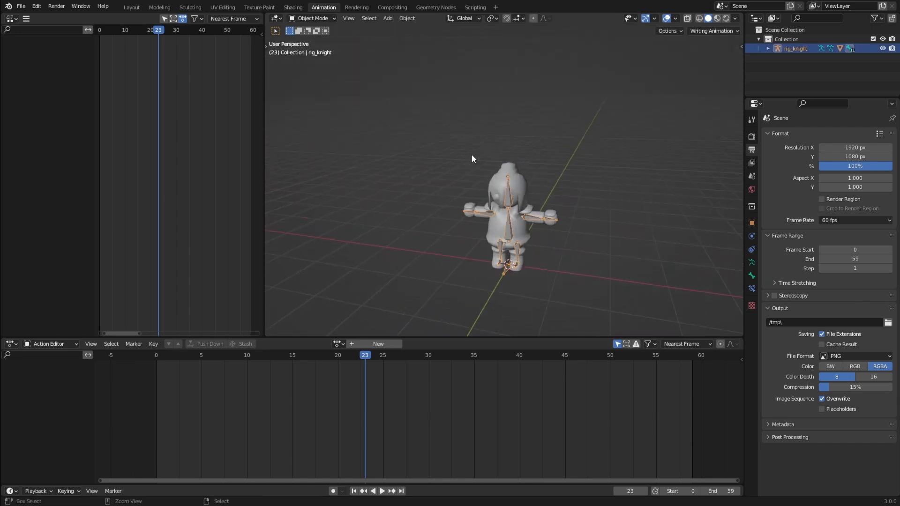
left_click(313, 18)
left_click(315, 49)
scroll(510, 186, "up", 3)
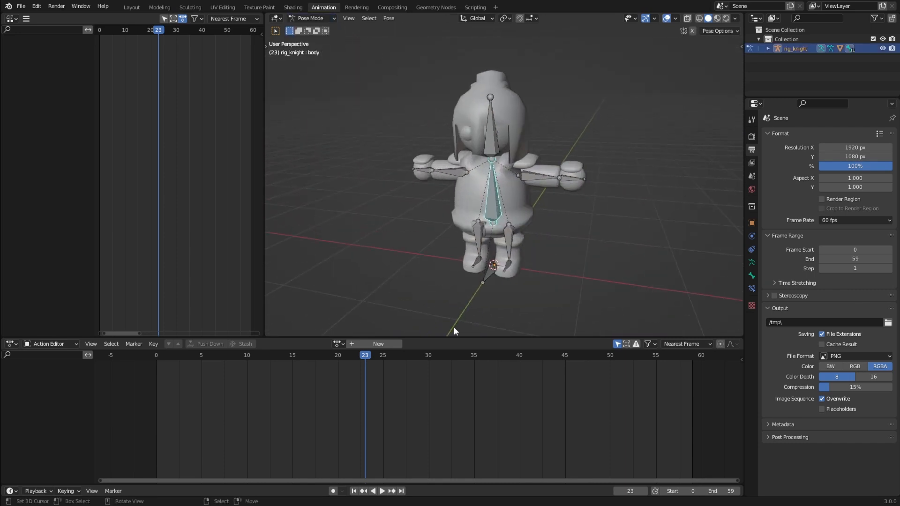
- Create a new action for the rig, name it a_idle and enable its fake user
left_click(370, 344)
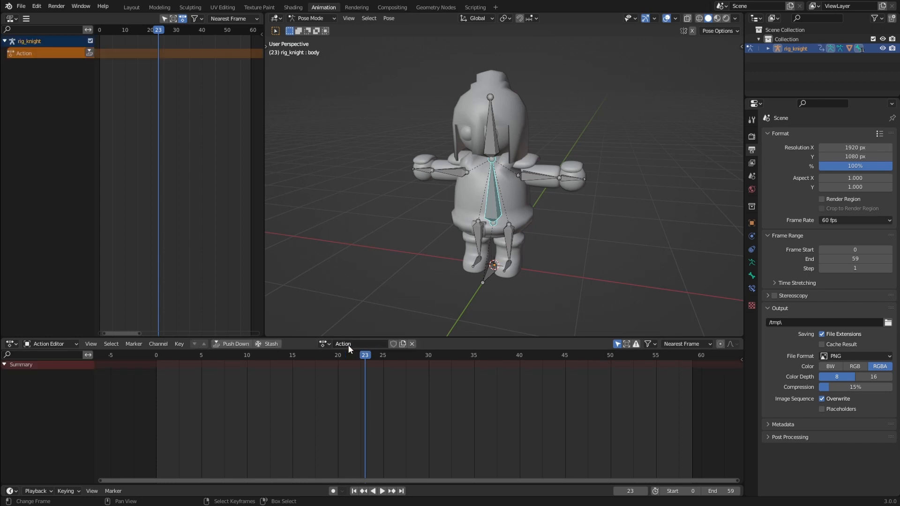
left_click(348, 344)
type("a_idle")
key("Return")
left_click(393, 345)
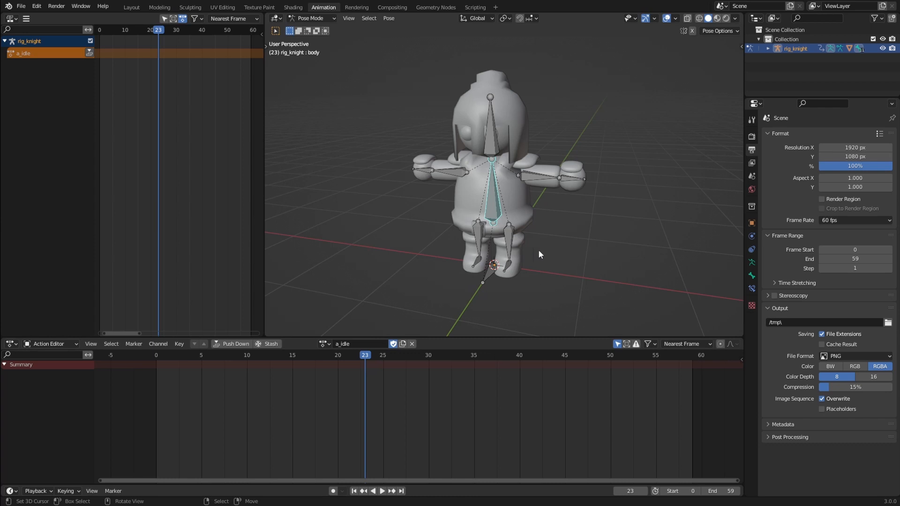
- Lower the knight's left arm by rotating the arm.L bone about 52° around the global Y axis
middle_click_drag(538, 249, 548, 232)
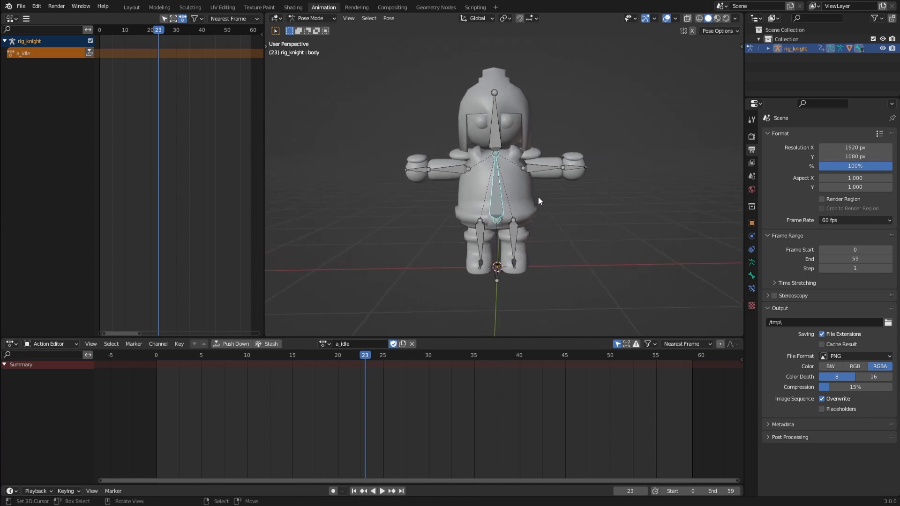
left_click(543, 170)
middle_click_drag(544, 170, 558, 179)
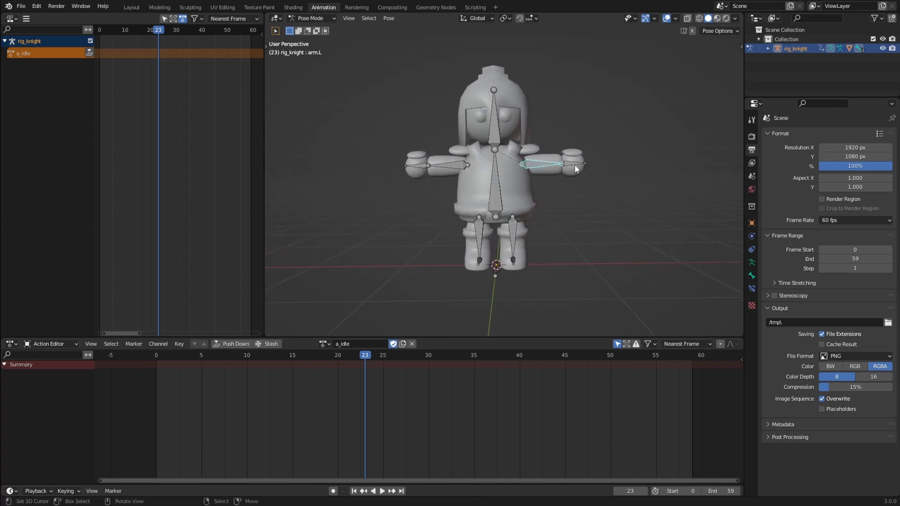
key("r")
key("y")
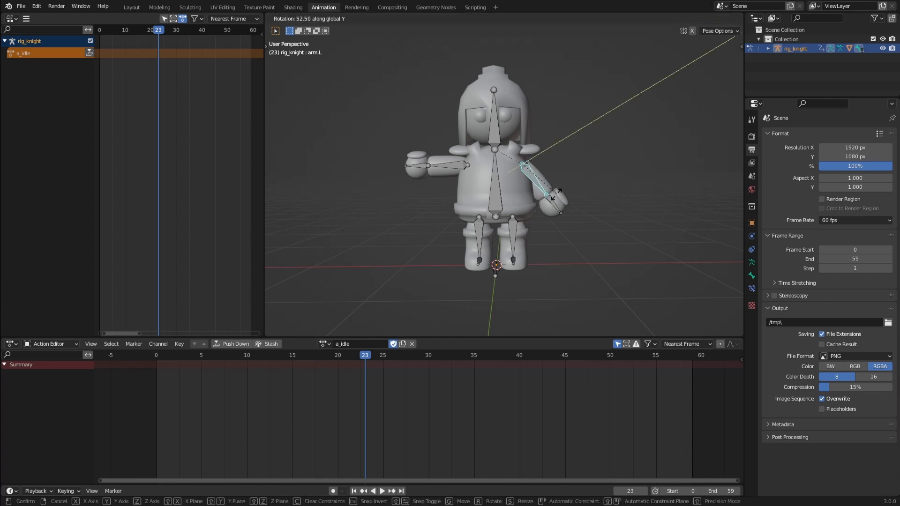
left_click(550, 199)
- Move the arm.L bone about 0.1 m outward along X and rotate it about 8° further around Y
key("g")
key("x")
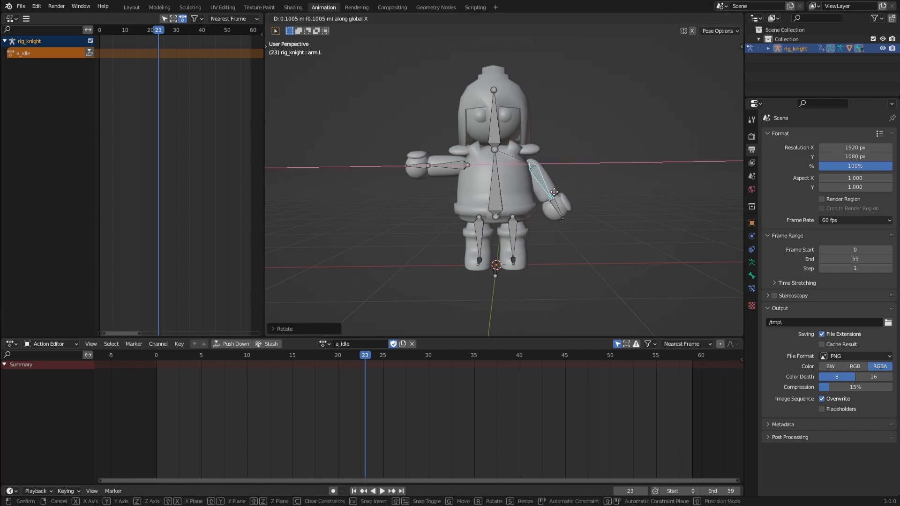
left_click(558, 191)
key("r")
key("y")
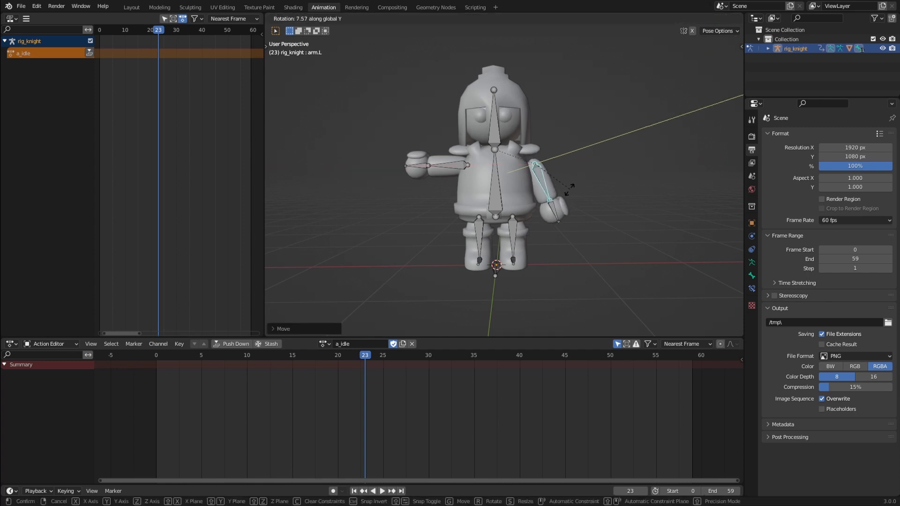
left_click(568, 190)
- Copy the arm.L pose and paste it flipped onto the knight's right arm
mouse_move(567, 189)
middle_mouse_down("shift")
mouse_move(570, 198)
mouse_move(542, 202)
mouse_move(569, 199)
middle_mouse_up("shift")
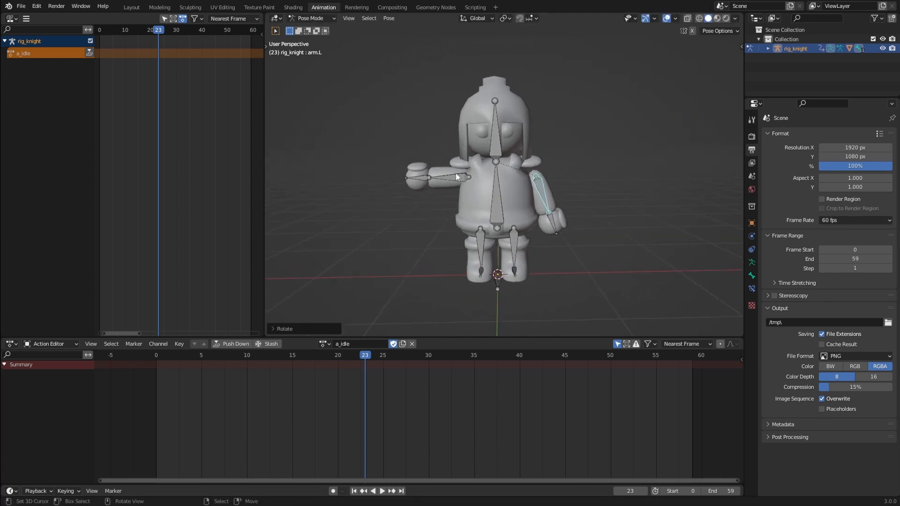
scroll(460, 174, "up", 1)
middle_click_drag(492, 183, 572, 186)
key("ctrl+c")
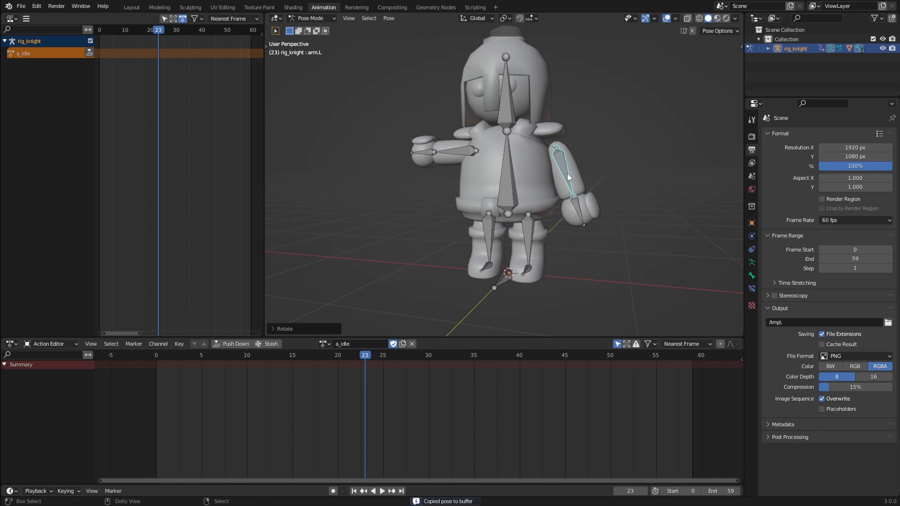
key("ctrl+shift+v")
mouse_move(544, 172)
middle_mouse_down()
mouse_move(514, 176)
mouse_move(543, 178)
middle_mouse_up()
- Select all bones and insert a Location, Rotation & Scale keyframe at frame 0
key("a")
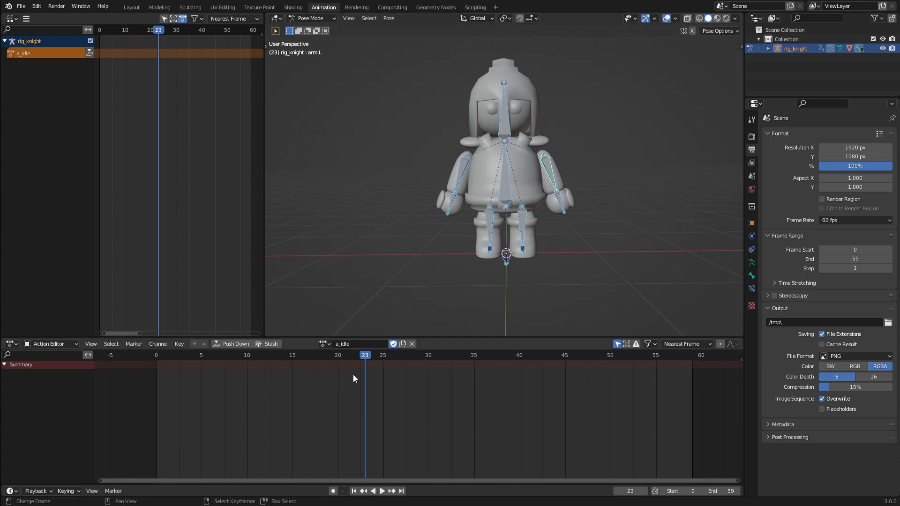
left_click(157, 364)
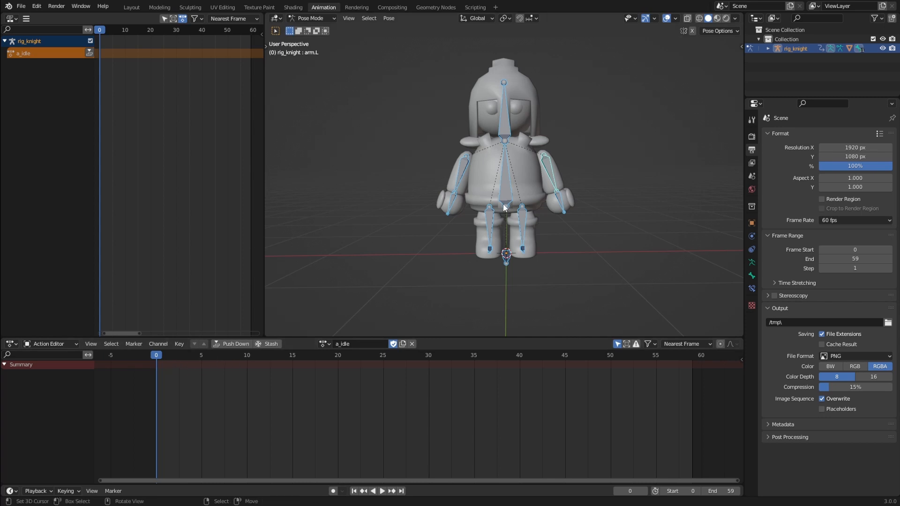
key("i")
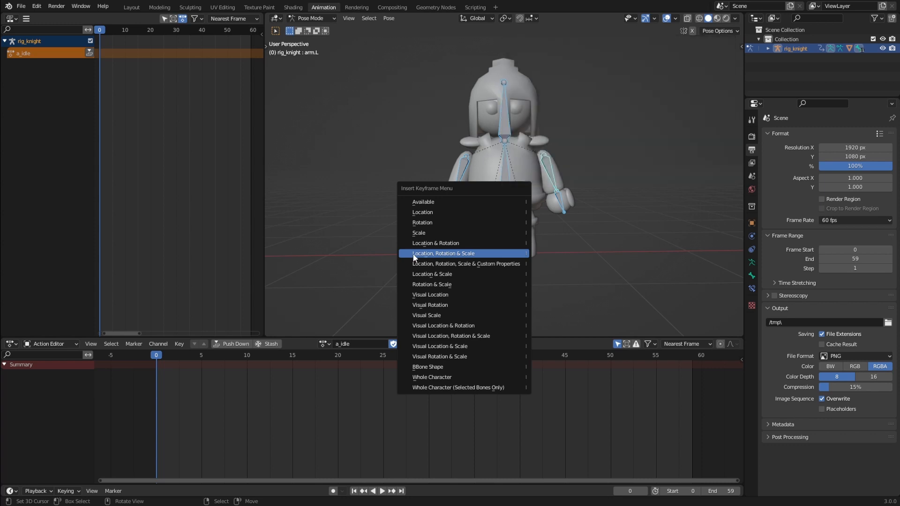
left_click(447, 254)
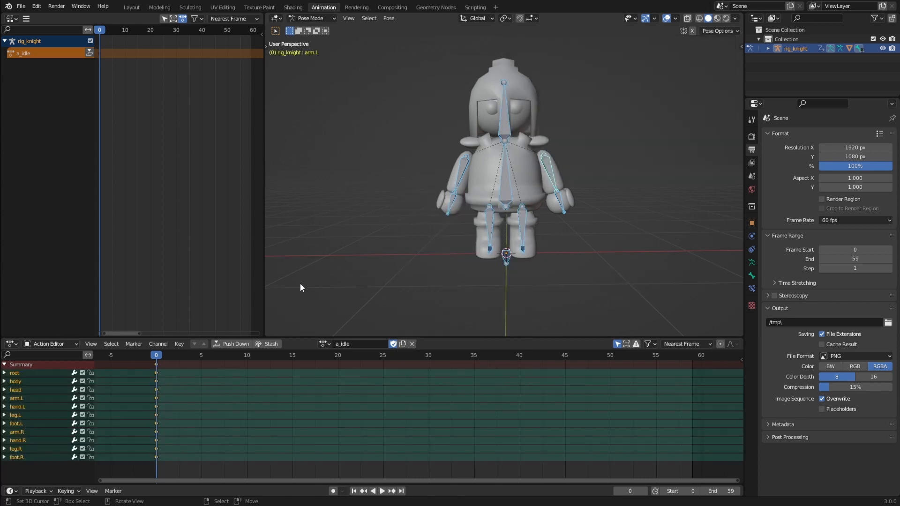
- At frame 10, rotate the arm.L bone upward and insert a keyframe for it
left_click_drag(157, 364, 242, 363)
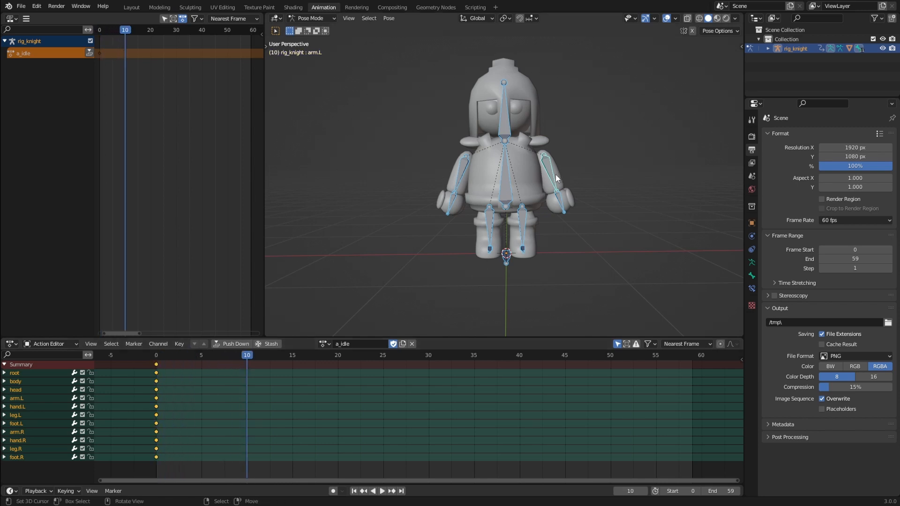
left_click(555, 177)
key("r")
left_click(565, 123)
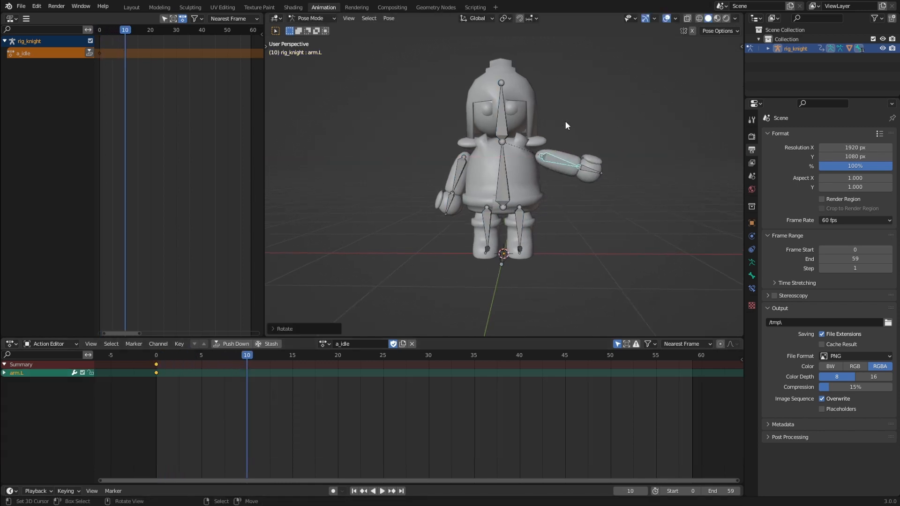
key("i")
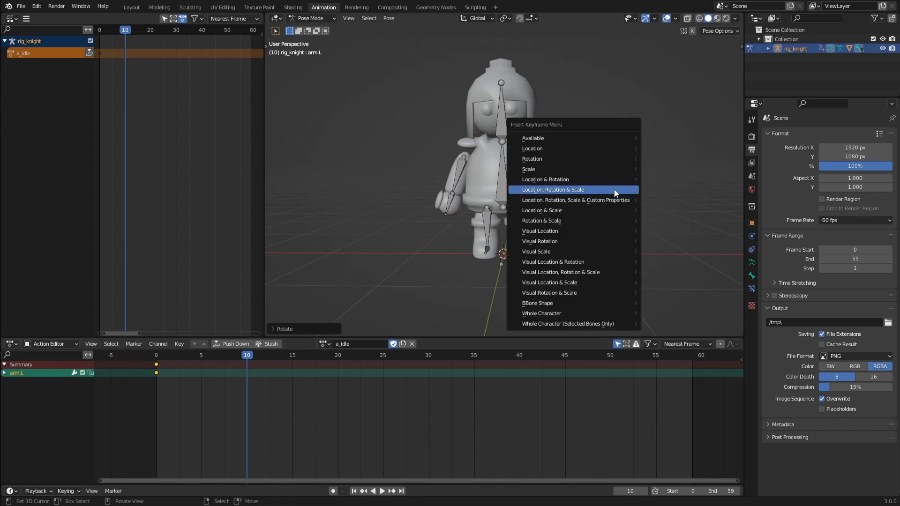
left_click(569, 182)
- Play the arm animation from frame 0 and delete the arm.L keyframe at frame 10
left_click_drag(244, 361, 157, 365)
key("space")
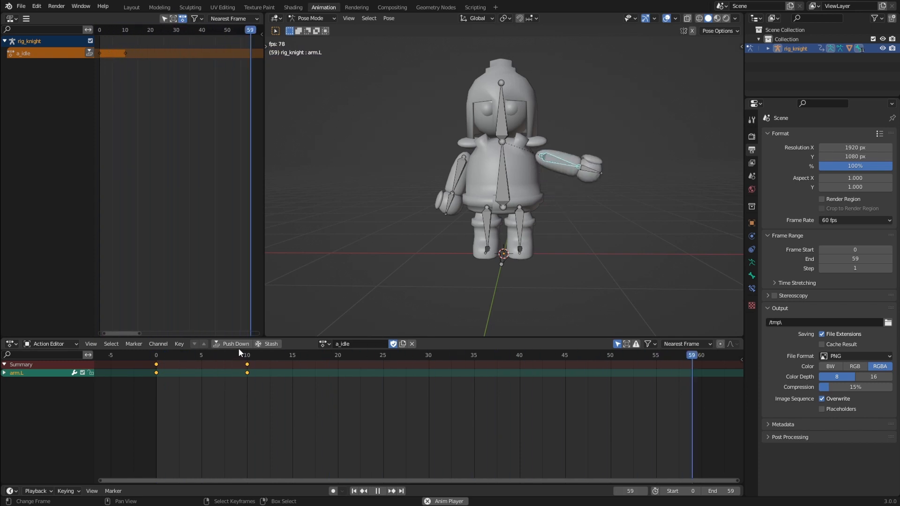
left_click(247, 365)
key("Delete")
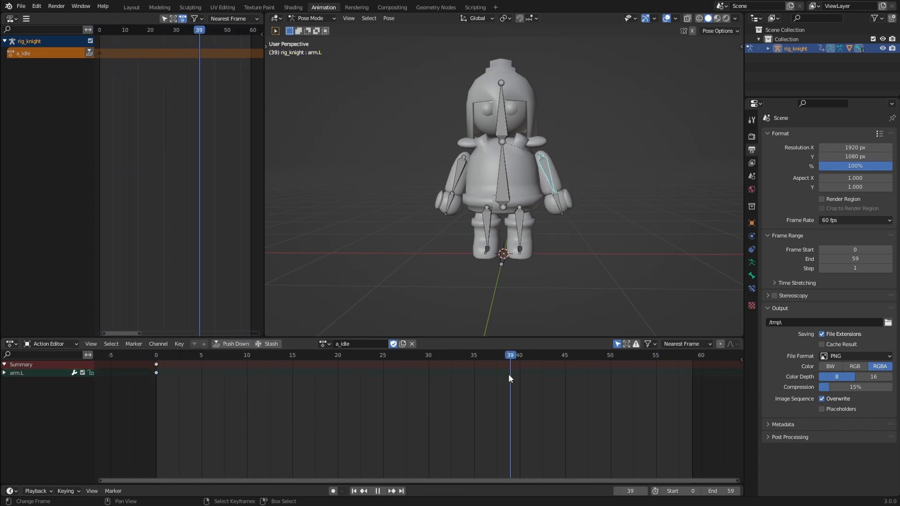
- Stop playback, return to frame 0, select all bones and insert their keyframe again
key("Escape")
mouse_move(469, 263)
middle_mouse_down()
mouse_move(523, 257)
mouse_move(483, 257)
middle_mouse_up()
key("a")
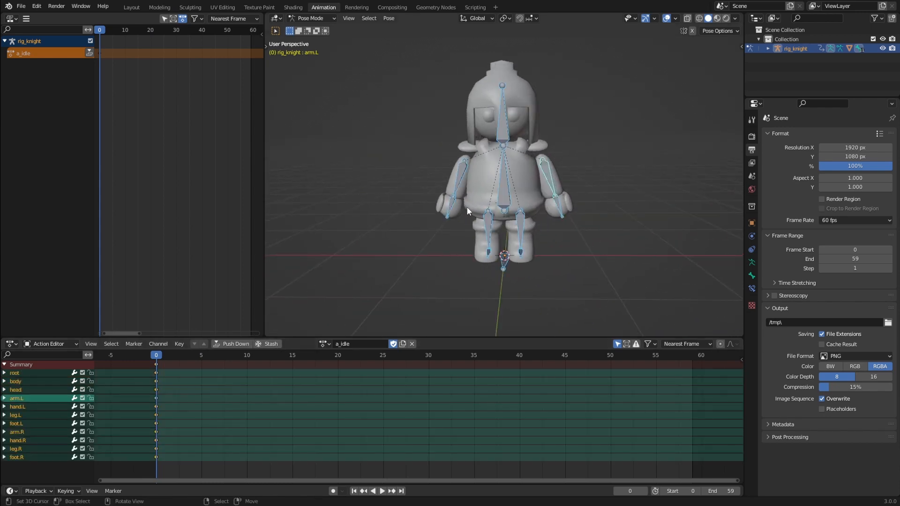
key("i")
left_click(498, 165)
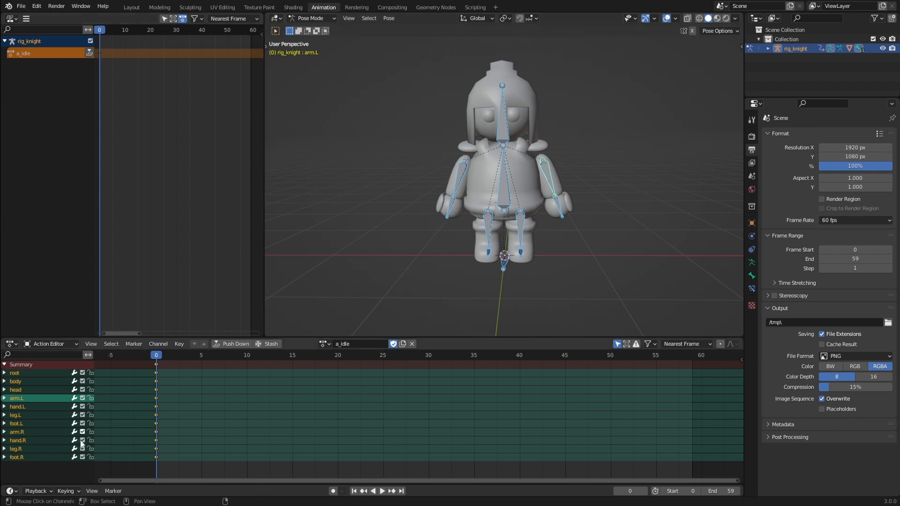
- Set the active keying set to Location, Rotation & Scale
left_click(70, 491)
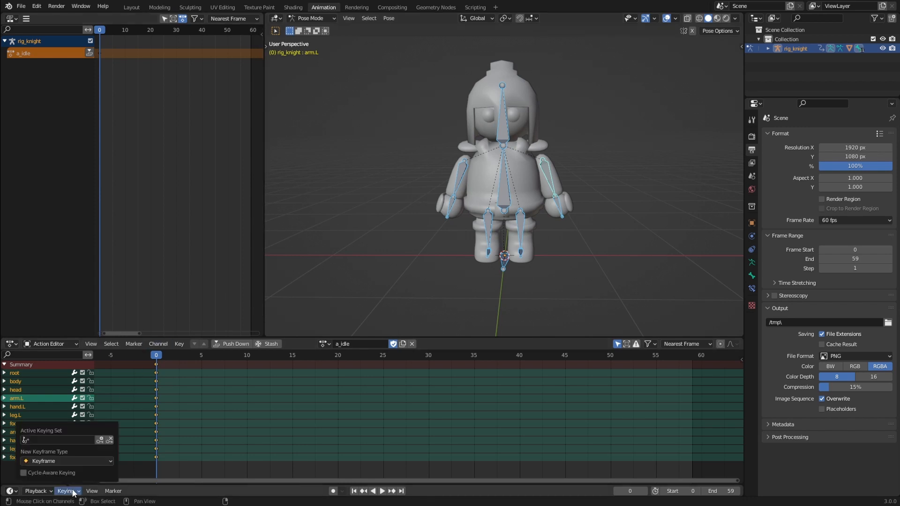
left_click(54, 439)
left_click(70, 388)
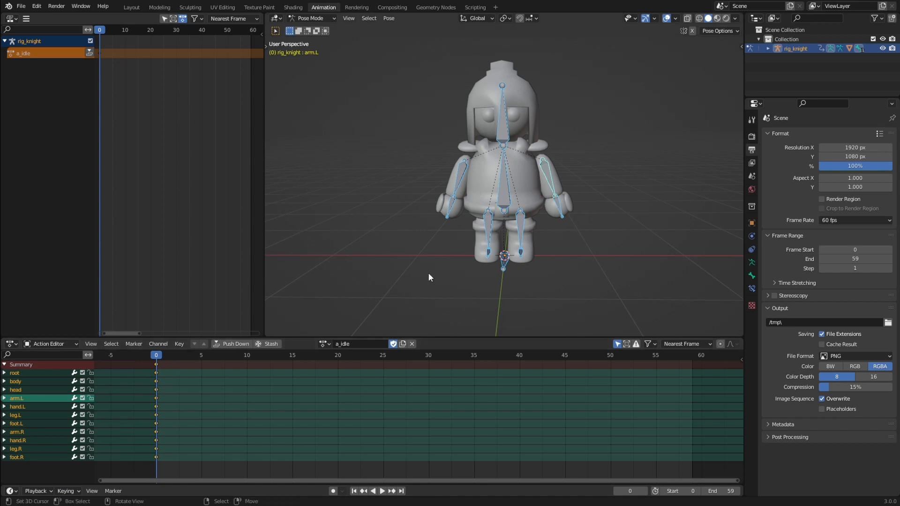
- Try inserting a keyframe for all bones at frame 15 and undo it
left_click(291, 373)
key("i")
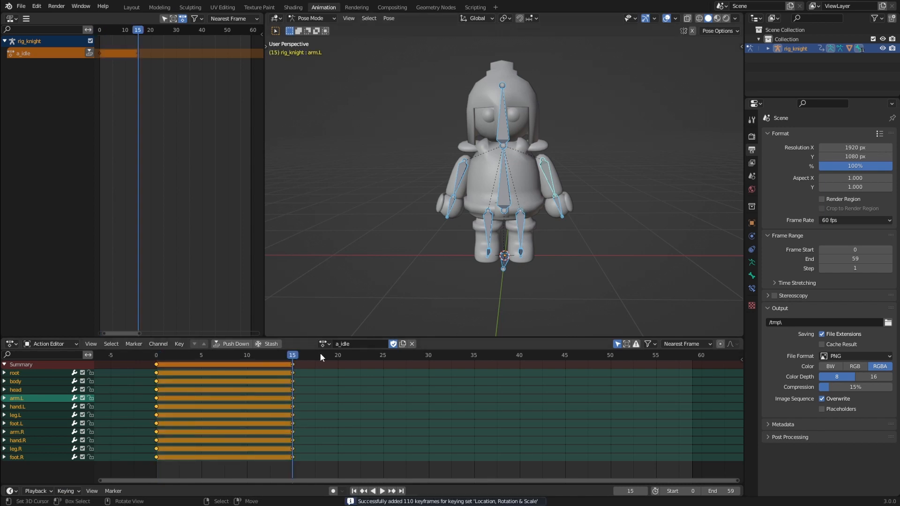
left_click_drag(451, 337, 452, 321)
key("ctrl+z")
- Insert a keyframe for all bones at frame 60 and play the animation
left_click_drag(285, 340, 700, 355)
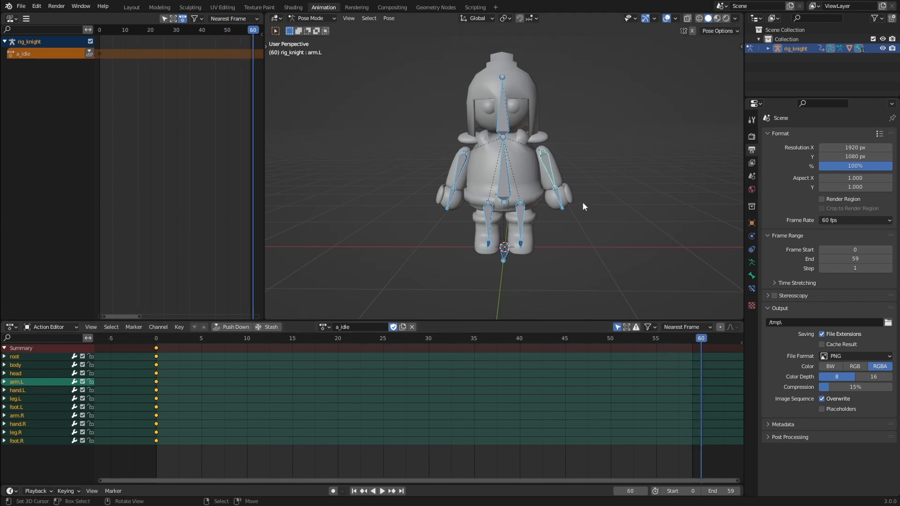
key("i")
key("space")
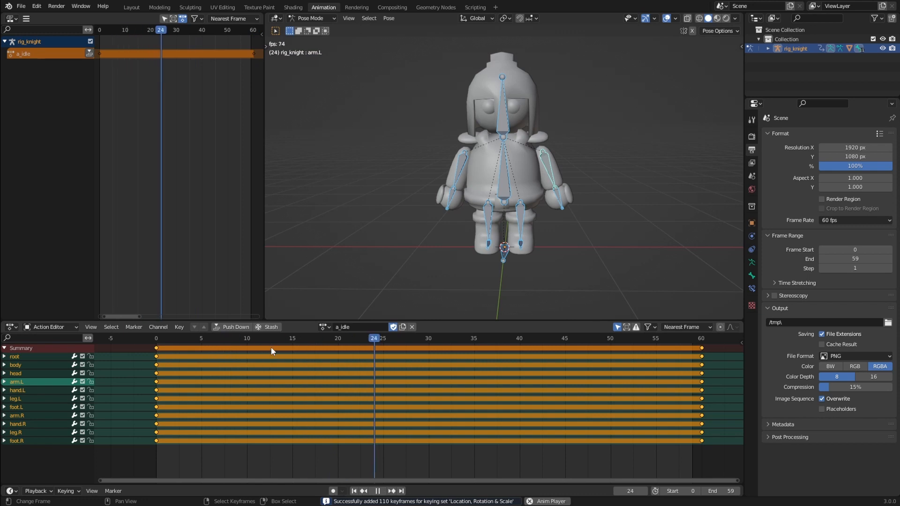
middle_click_drag(524, 191, 469, 224)
scroll(469, 224, "up", 2)
key("space")
- At frame 30, tilt the head bone forward about 7 degrees around global X and insert a keyframe for it
left_click_drag(428, 345, 428, 345)
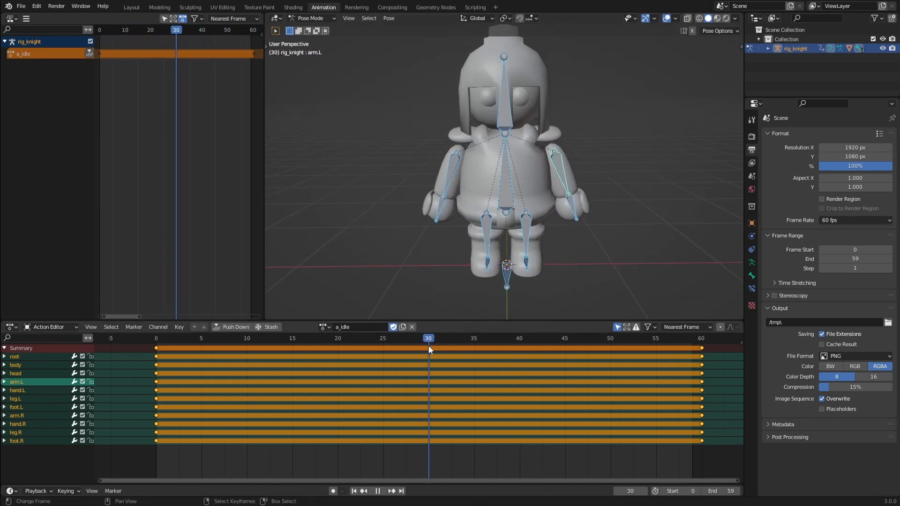
key("space")
left_click(519, 126)
middle_click_drag(519, 122, 612, 131)
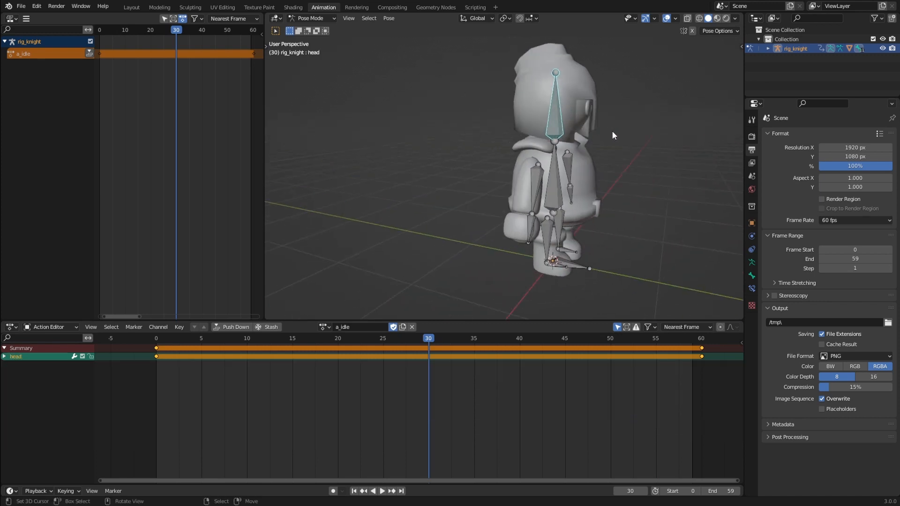
key("r")
key("x")
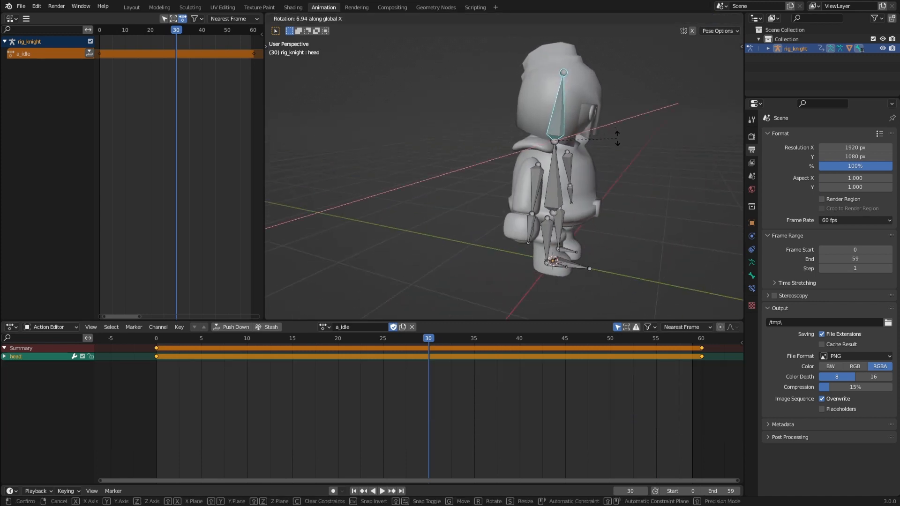
left_click(602, 138)
key("i")
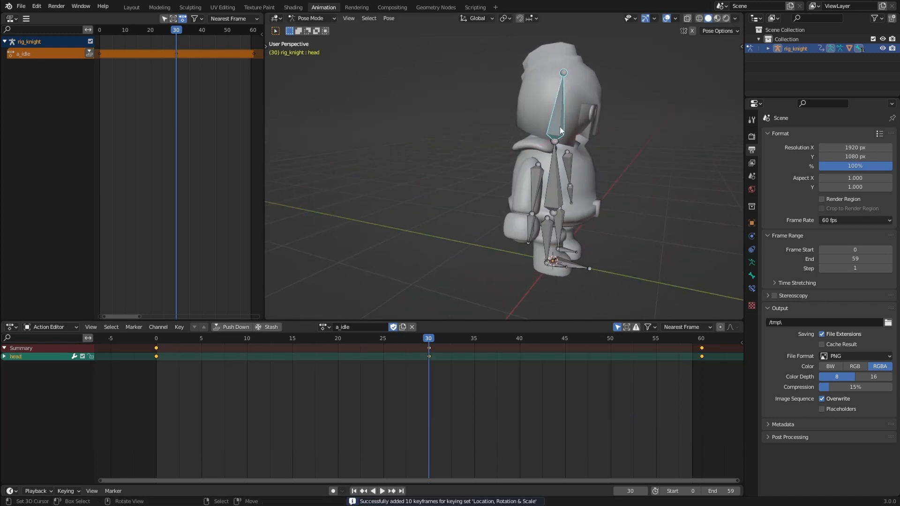
- Play the head animation and check the motion from the front
middle_click_drag(605, 140, 463, 170)
key("space")
middle_click_drag(527, 175, 548, 153)
scroll(565, 179, "up", 3)
key("space")
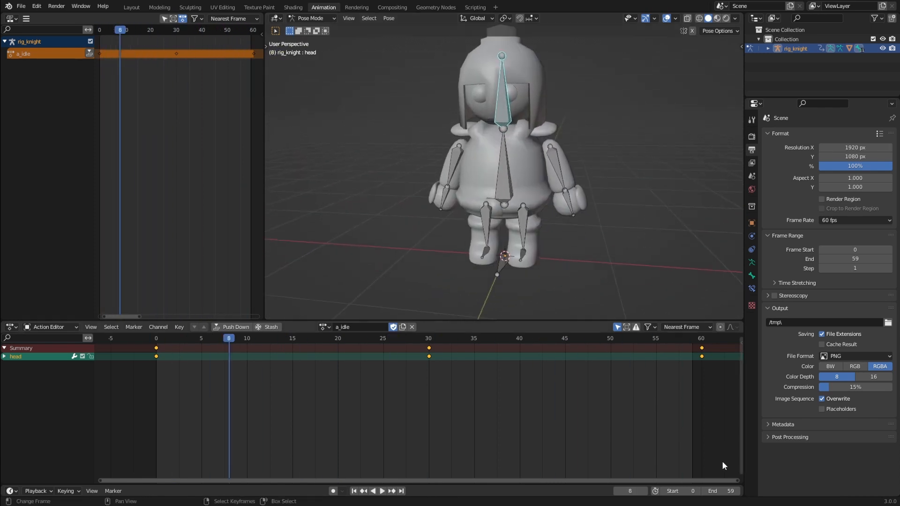
- Set the end frame to 119 and move the frame 60 keyframes of all bones to frame 120
left_click(721, 488)
key("Return")
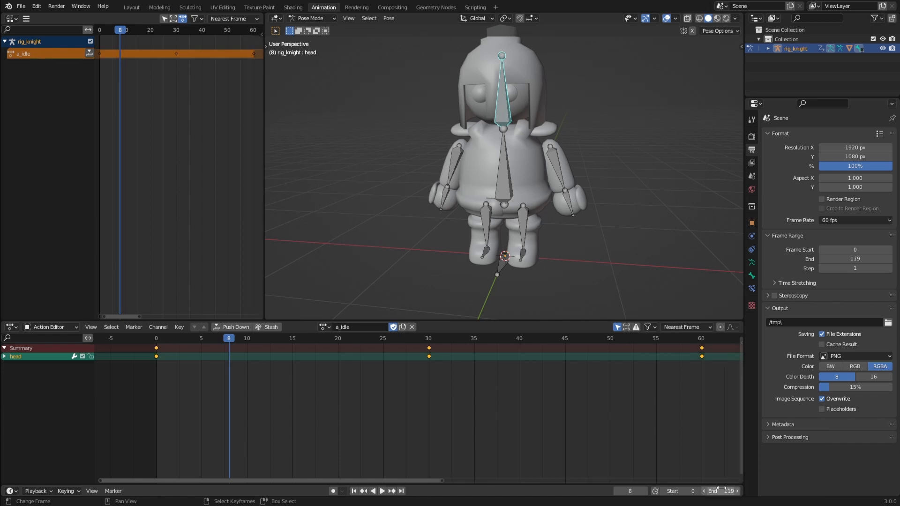
scroll(639, 381, "down", 3)
key("a")
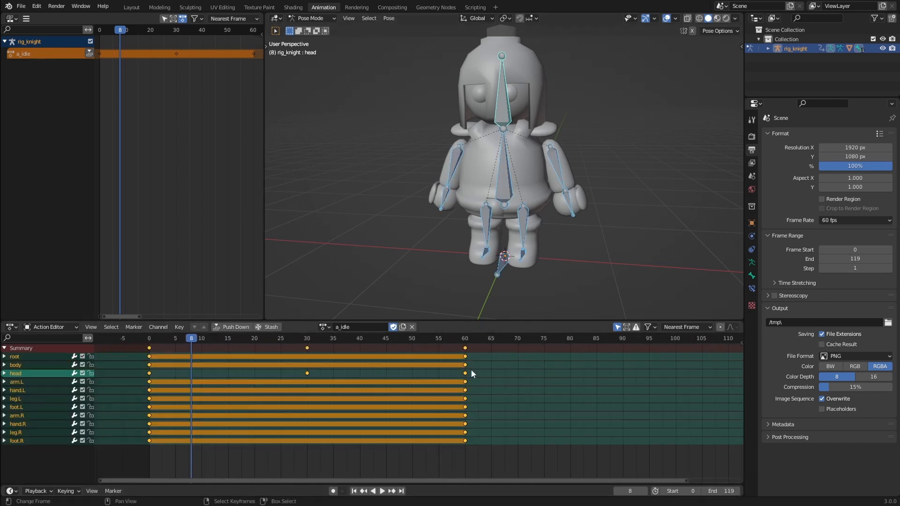
right_click(465, 350)
scroll(506, 359, "down", 3)
middle_click_drag(507, 359, 480, 359)
key("g")
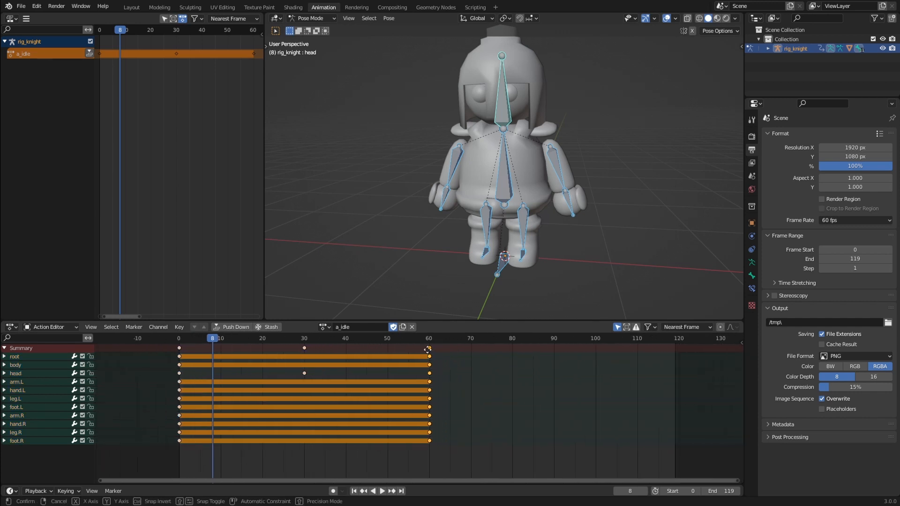
left_click(679, 355)
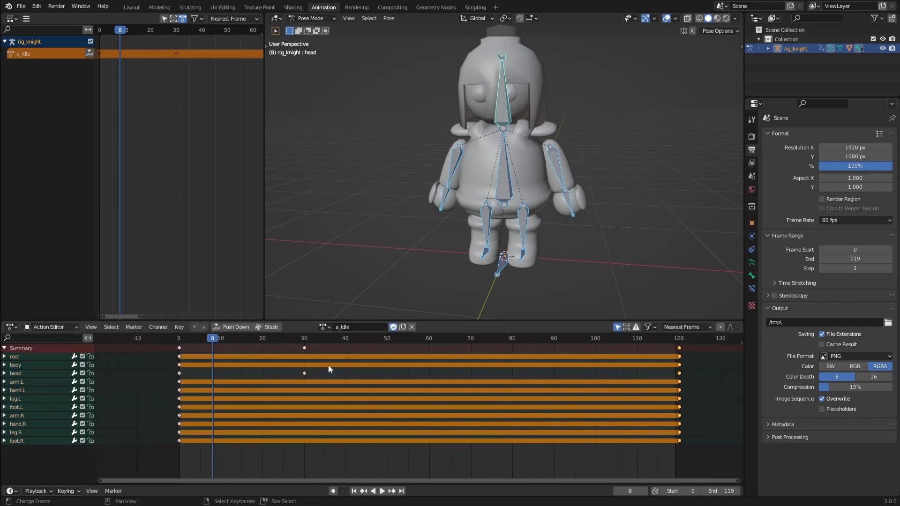
- Move the head's keyframe from frame 30 to frame 60 and play the slower animation
right_click(306, 348)
key("g")
left_click(436, 355)
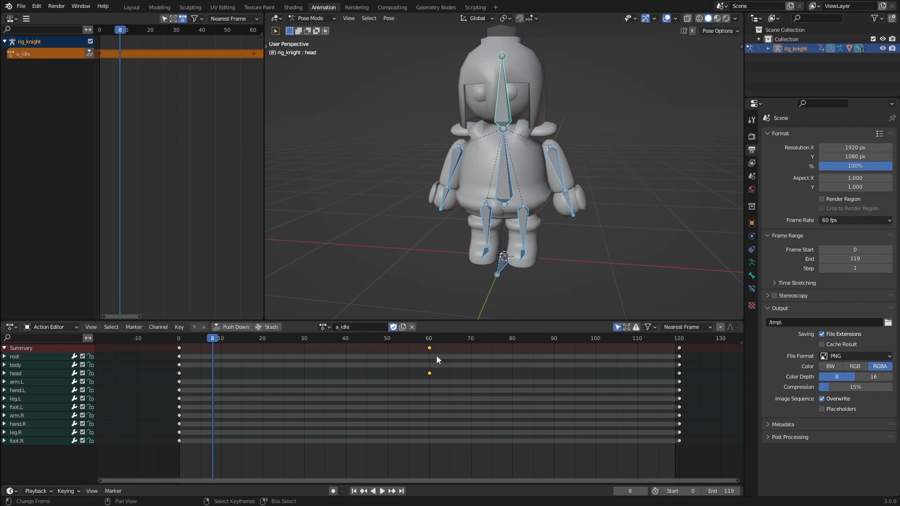
key("space")
middle_click_drag(511, 250, 494, 244)
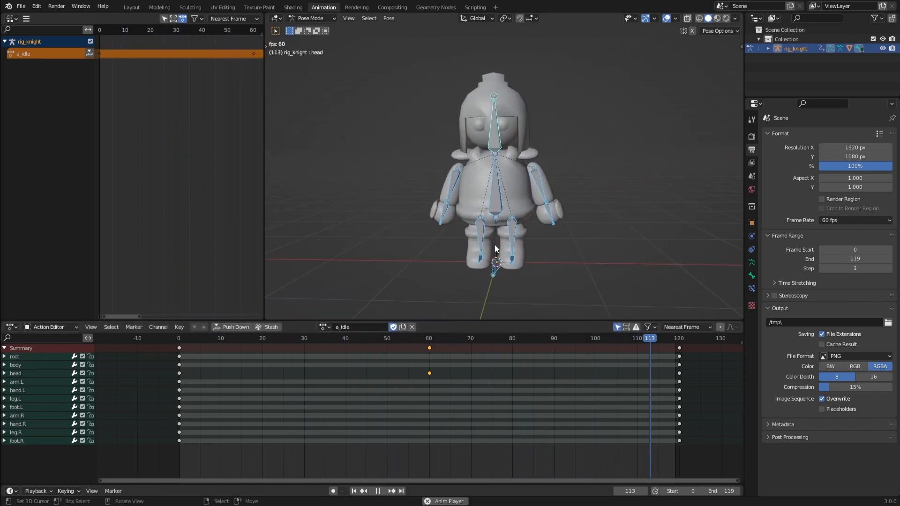
key("space")
- At frame 60, rotate the arm.L bone about 4 degrees around global Y, towards the body
left_click(429, 355)
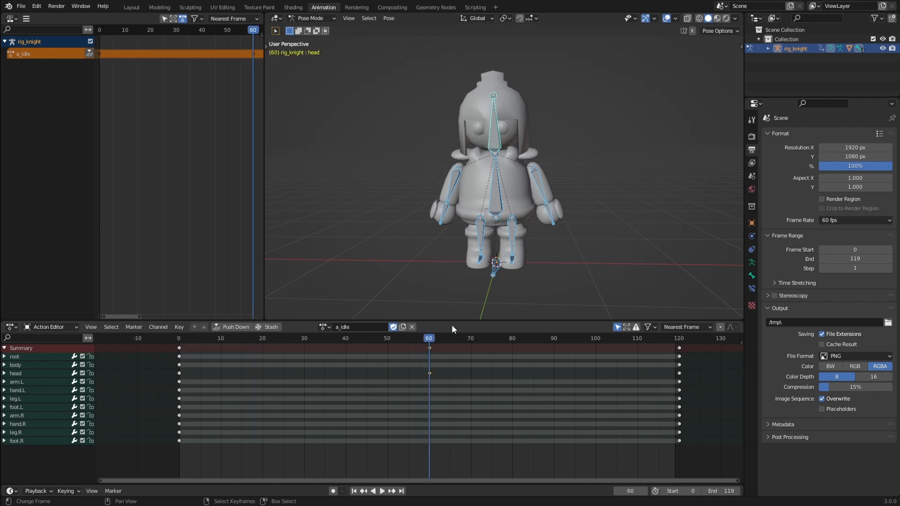
scroll(488, 281, "up", 2)
left_click(550, 193)
key("r")
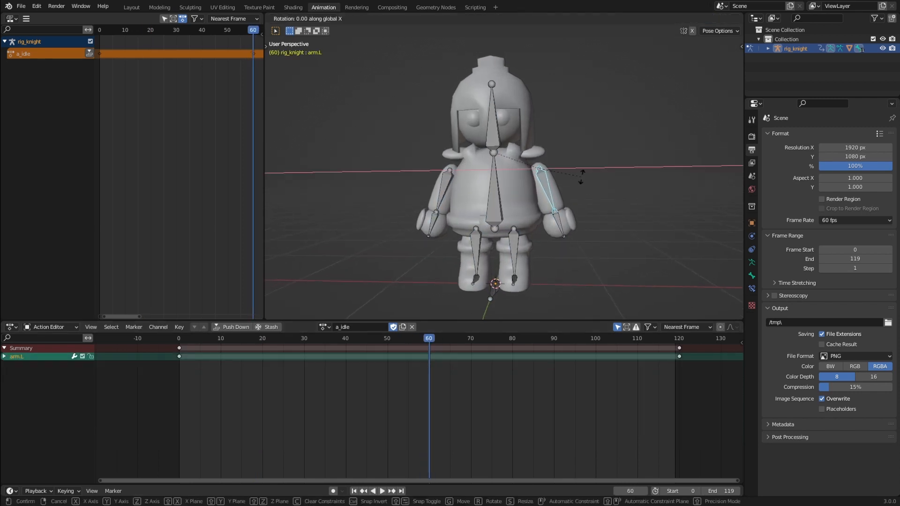
key("y")
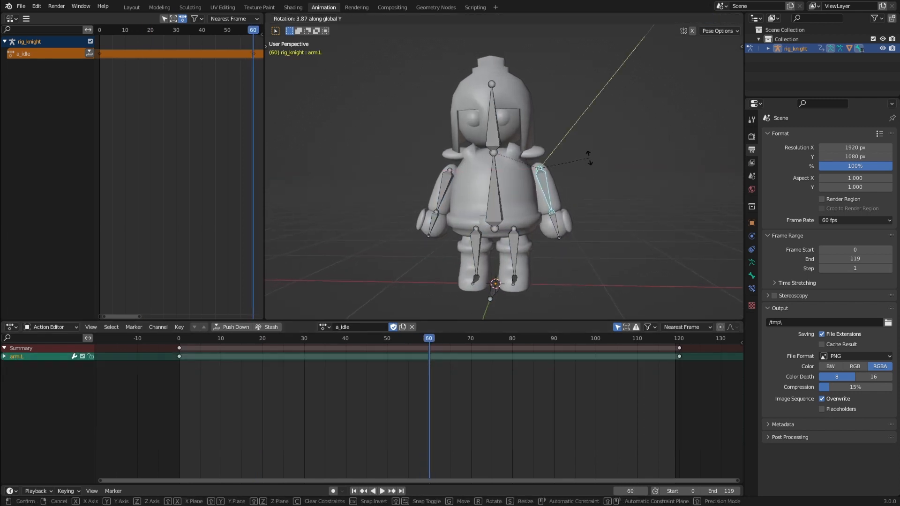
left_click(589, 158)
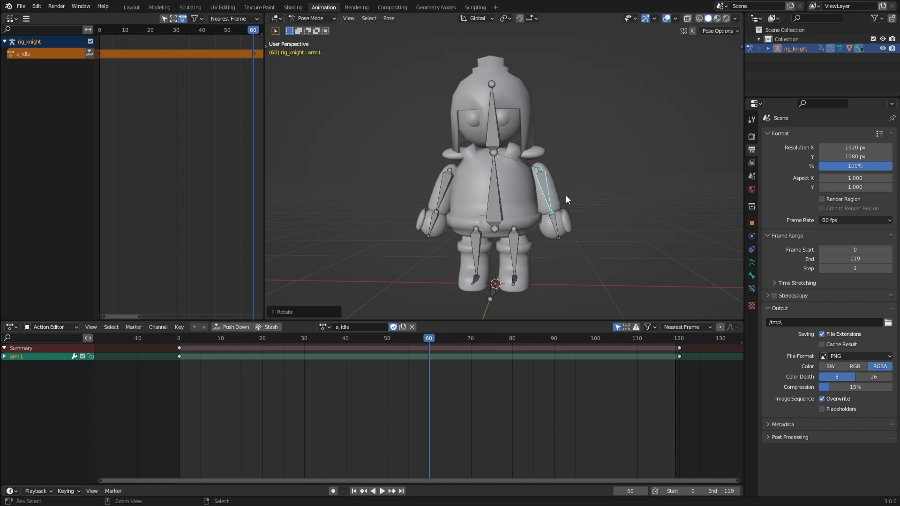
- Copy the arm.L pose, paste it mirrored onto arm.R and insert a keyframe for both arms
key("ctrl+c")
key("ctrl+shift+v")
left_click(444, 181, "shift")
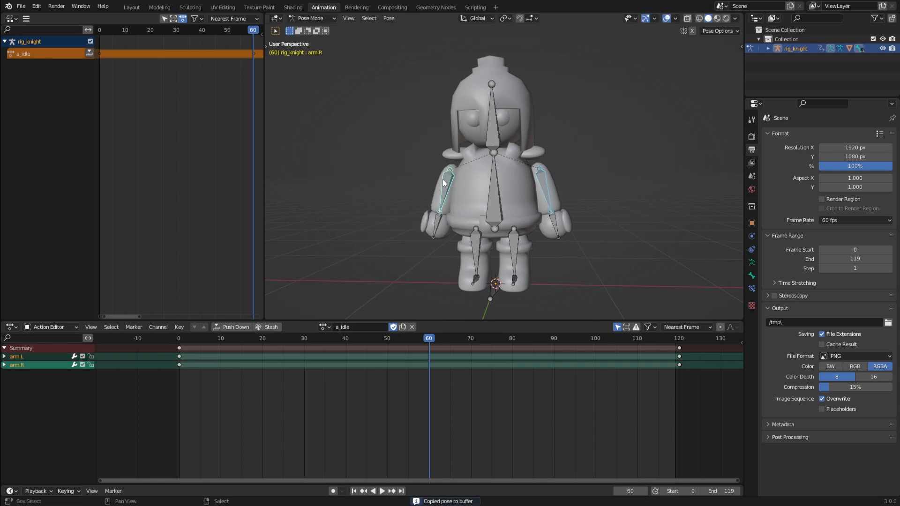
key("i")
- Play the idle animation from the start to check the arm and head motion
key("shift+Left")
key("space")
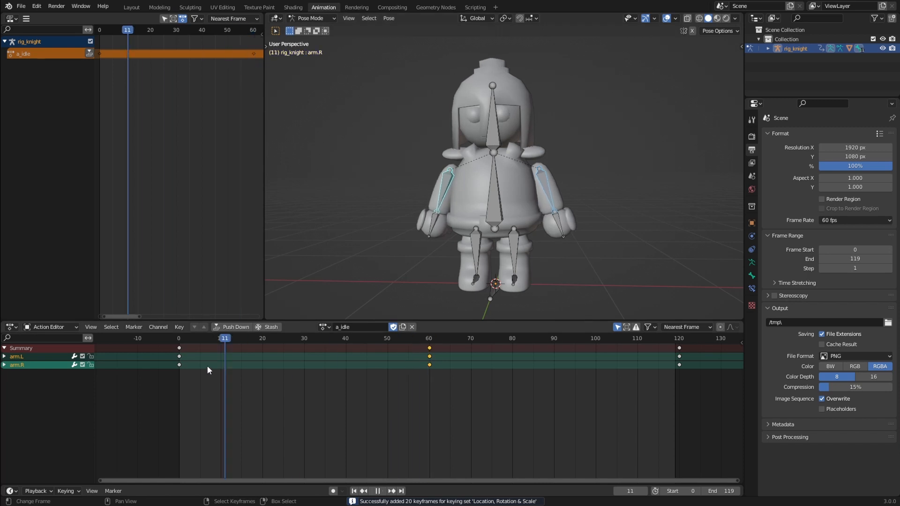
mouse_move(478, 220)
middle_mouse_down()
mouse_move(642, 226)
mouse_move(409, 233)
mouse_move(465, 221)
middle_mouse_up()
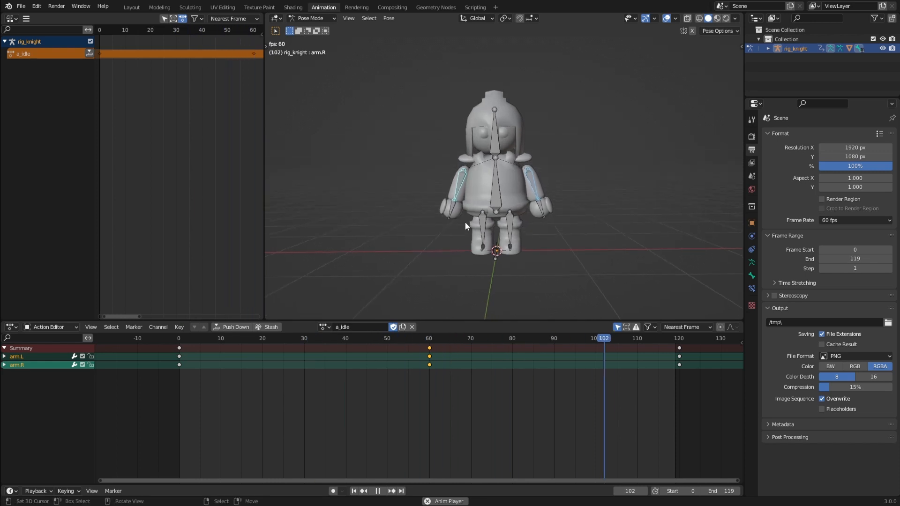
key("space")
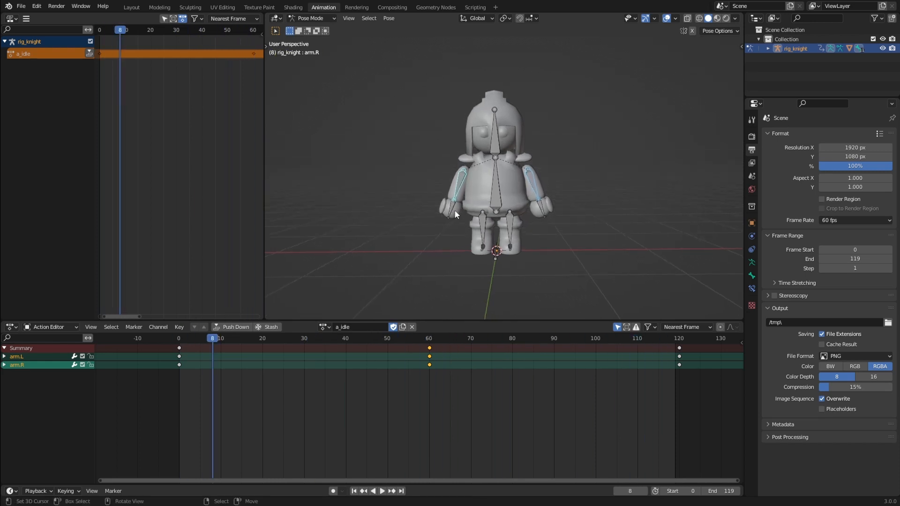
- Return to frame 0, select all bones and copy their pose
left_click(179, 339)
key("a")
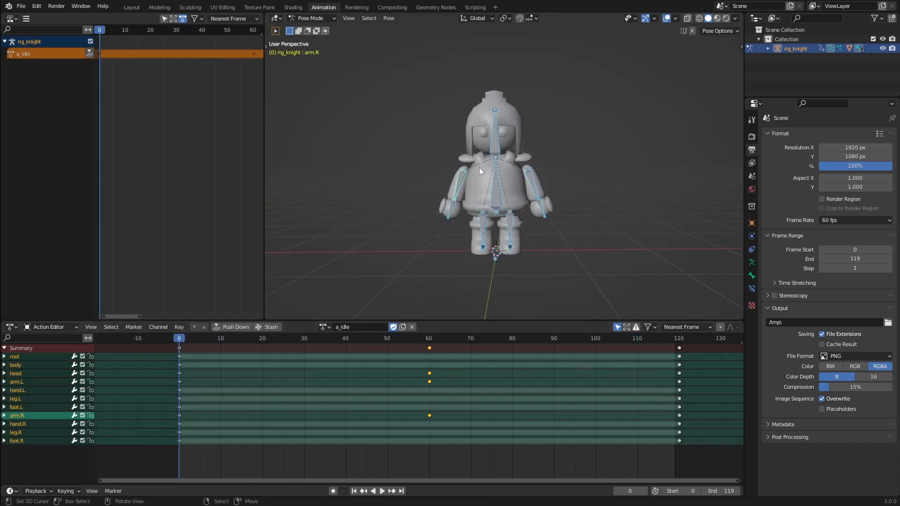
middle_click_drag(482, 184, 497, 186, "shift")
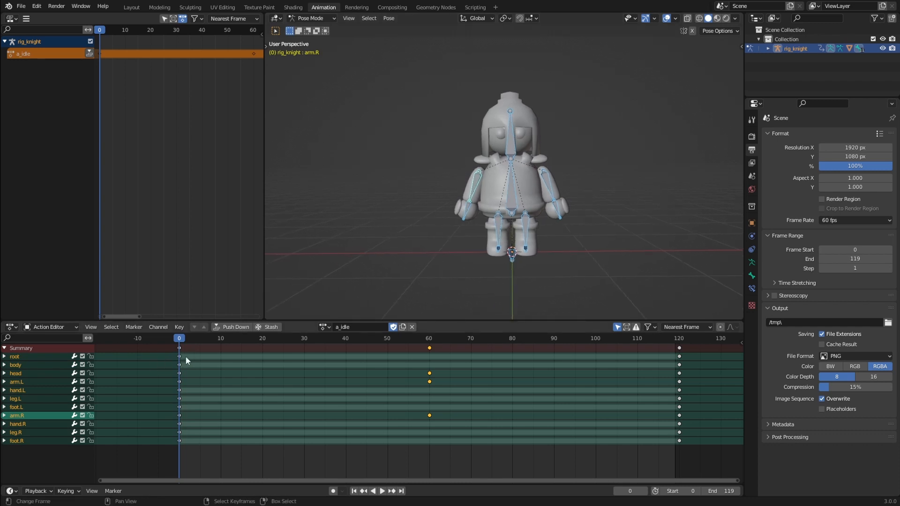
key("ctrl+c")
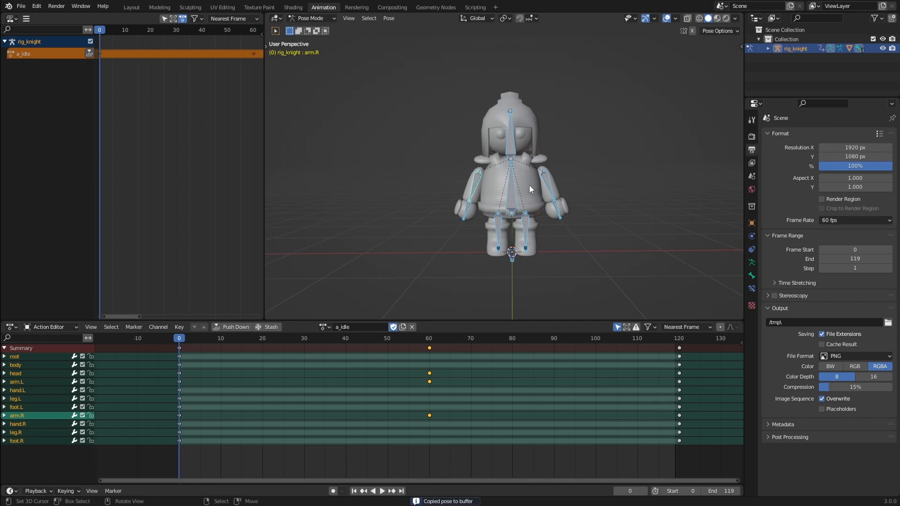
- Push the a_idle action down into its own NLA track
left_click(89, 53)
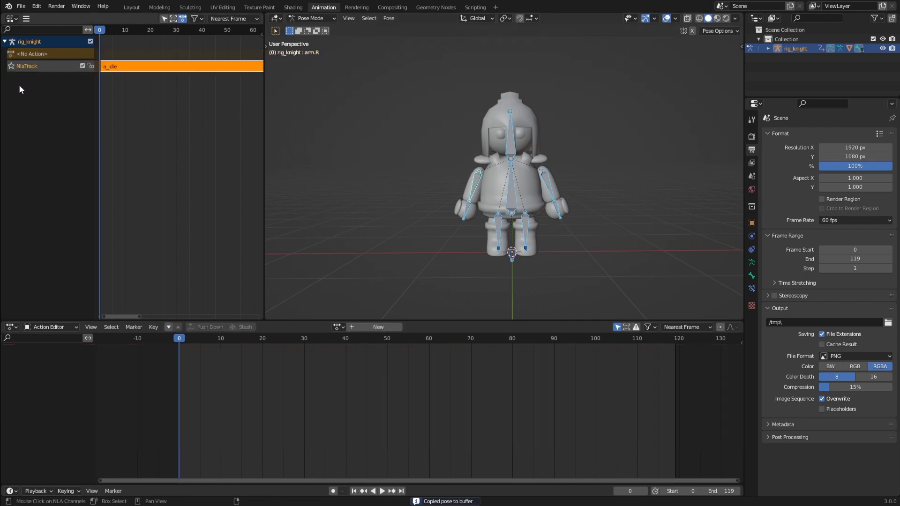
scroll(190, 122, "down", 2)
scroll(191, 123, "up", 1)
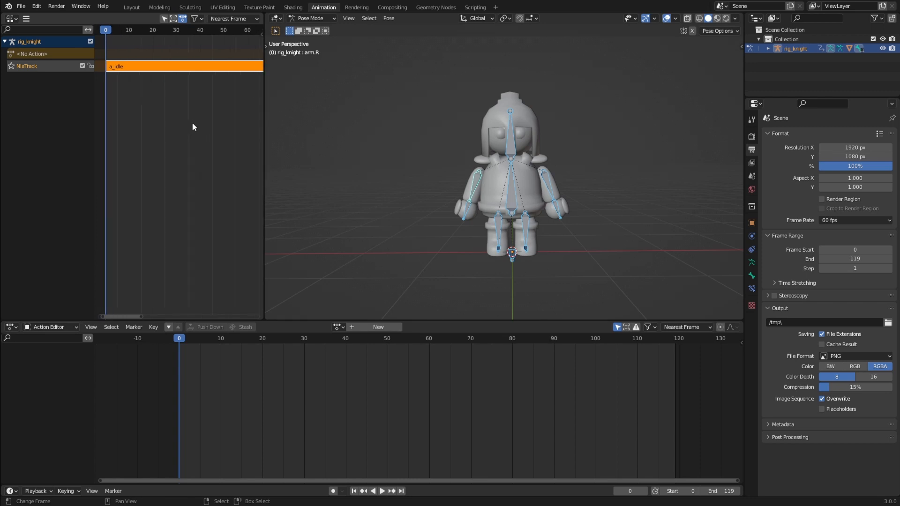
- Create a new action named a_walk_fw with a fake user and set the end frame to 59
left_click(375, 327)
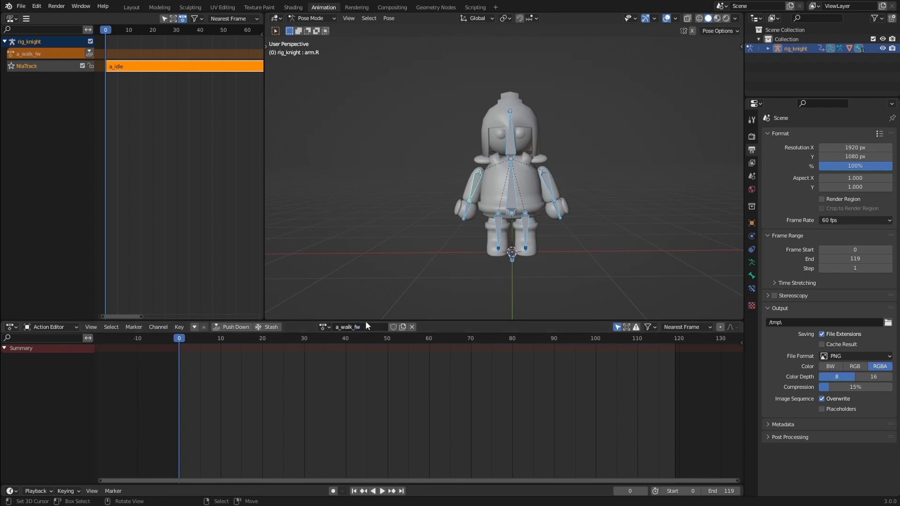
left_click(393, 326)
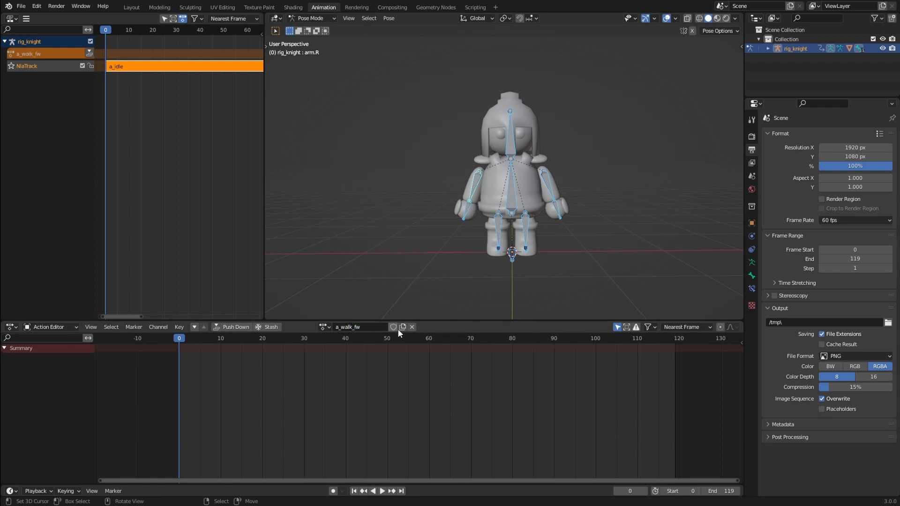
left_click(717, 491)
key("Return")
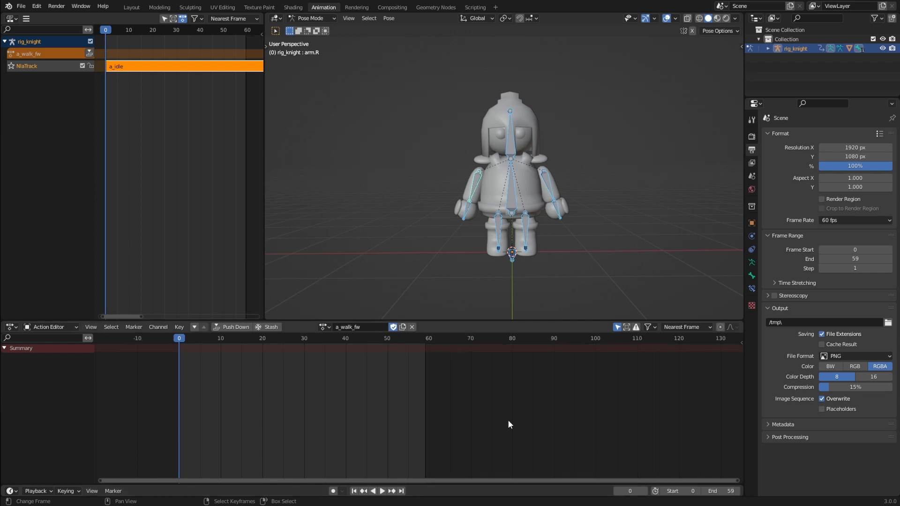
middle_click_drag(508, 424, 468, 397, "ctrl")
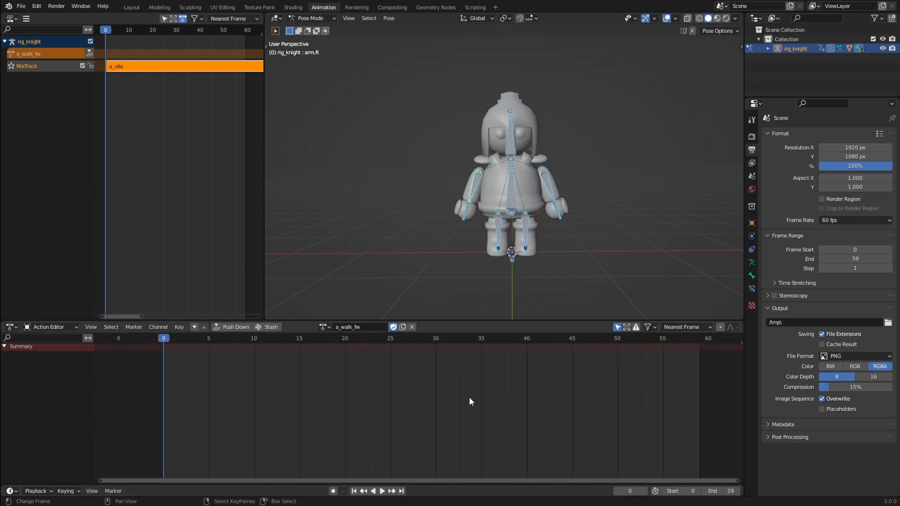
- Select the right leg bone at frame 0 and rotate it forward about the global X axis
middle_click_drag(576, 300, 503, 277)
middle_click_drag(532, 261, 540, 234, "shift")
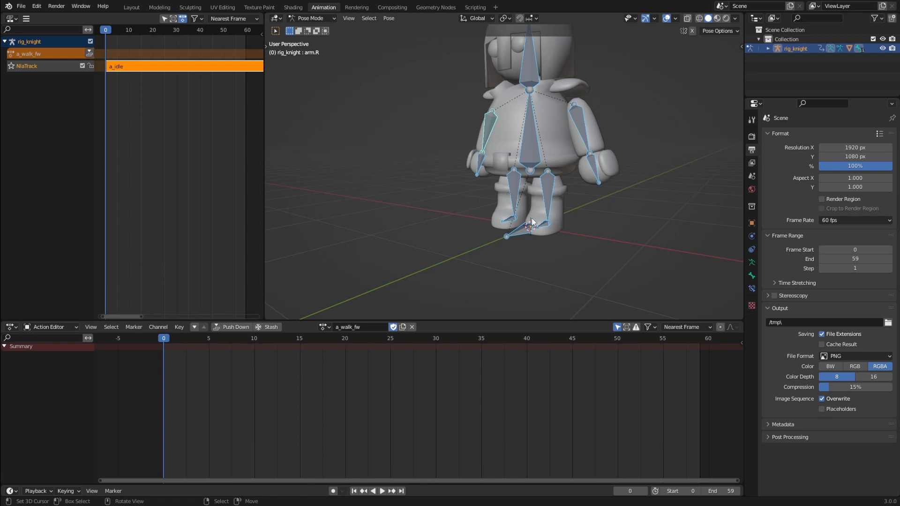
left_click(519, 196)
middle_click_drag(519, 195, 550, 185)
key("r")
key("x")
left_click(561, 187)
- Swing the left arm bone forward by rotating it about the global X axis
left_click(569, 130)
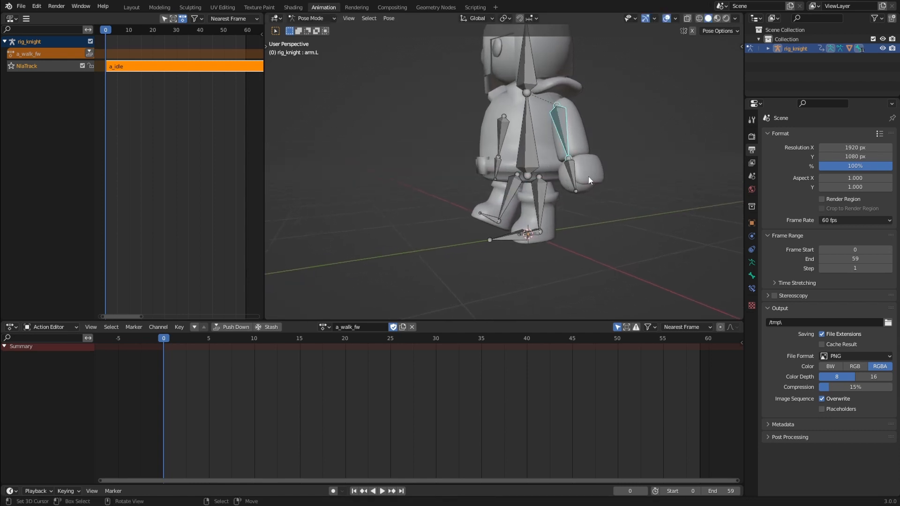
key("r")
key("x")
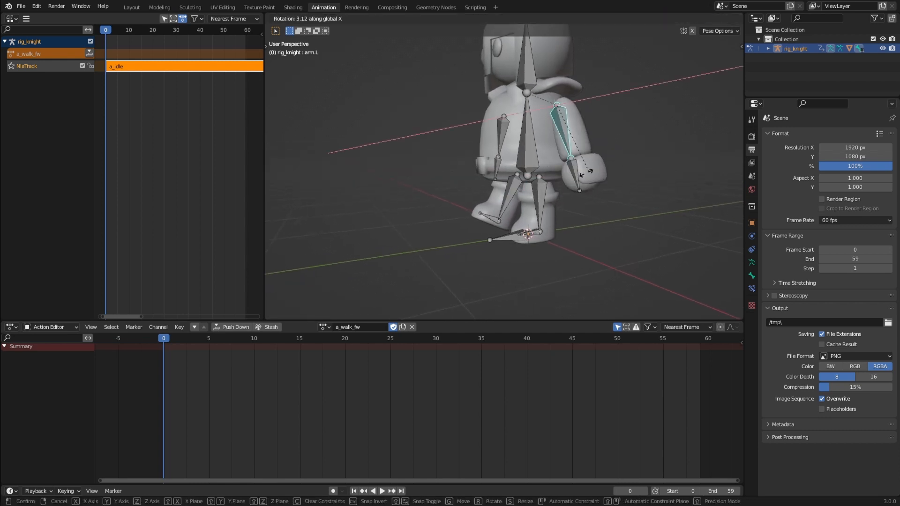
left_click(546, 180)
middle_click_drag(546, 180, 610, 180)
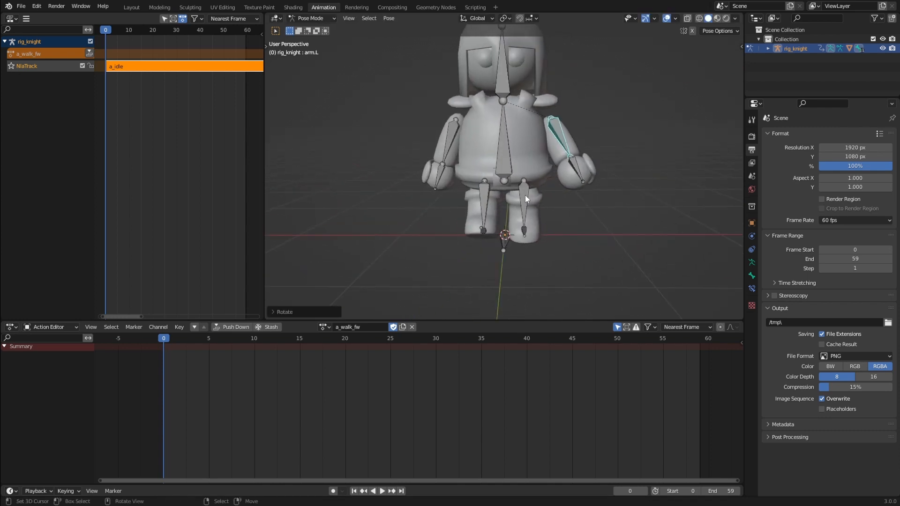
- Rotate the left leg bone backward, opposite to the right leg
right_click(525, 196)
middle_click_drag(526, 196, 581, 201)
key("r")
left_click(560, 239)
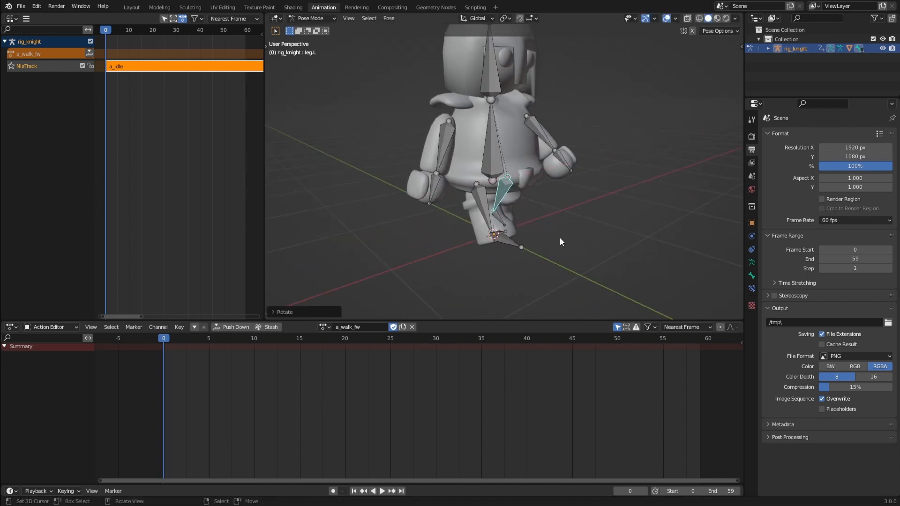
- Swing the right arm bone backward by rotating it about the global X axis
left_click(460, 153)
middle_click_drag(460, 153, 497, 156)
key("r")
key("x")
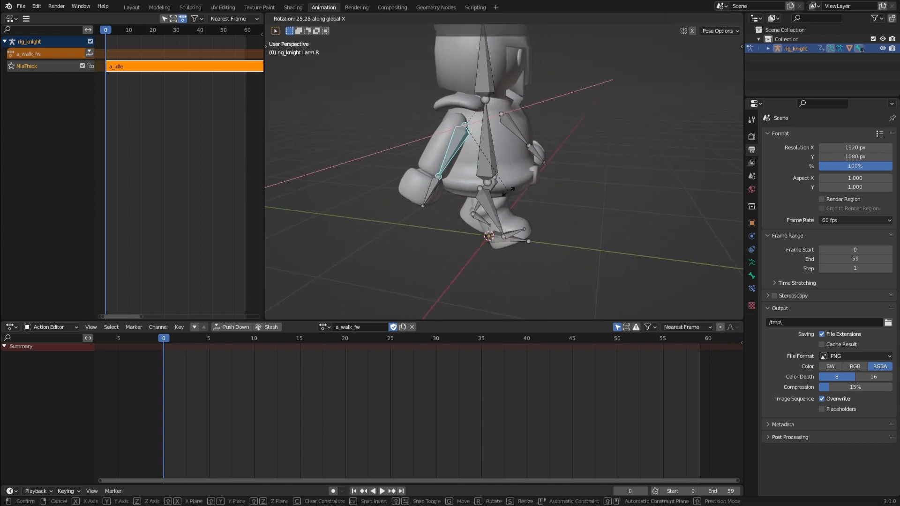
left_click(497, 194)
- Select all bones and keyframe the contact pose at frames 0 and 60
mouse_move(497, 194)
middle_mouse_down()
mouse_move(471, 191)
mouse_move(490, 188)
middle_mouse_up()
key("a")
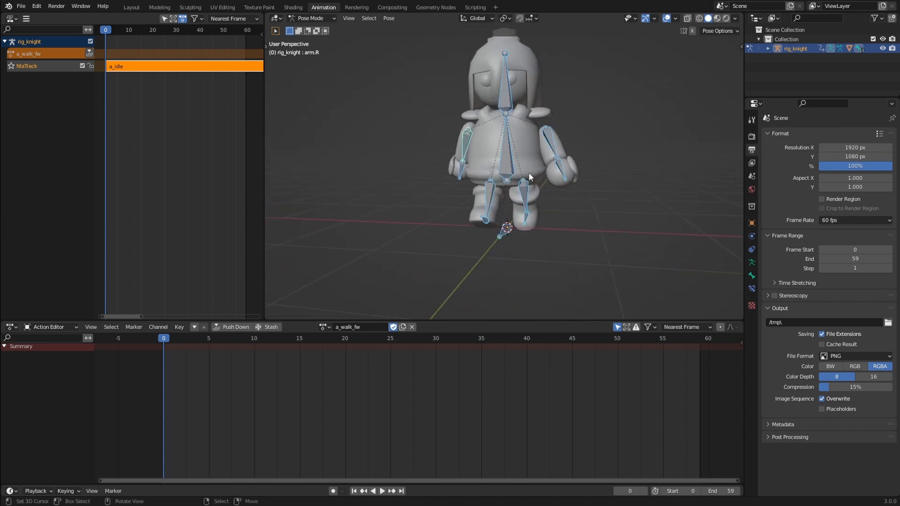
key("i")
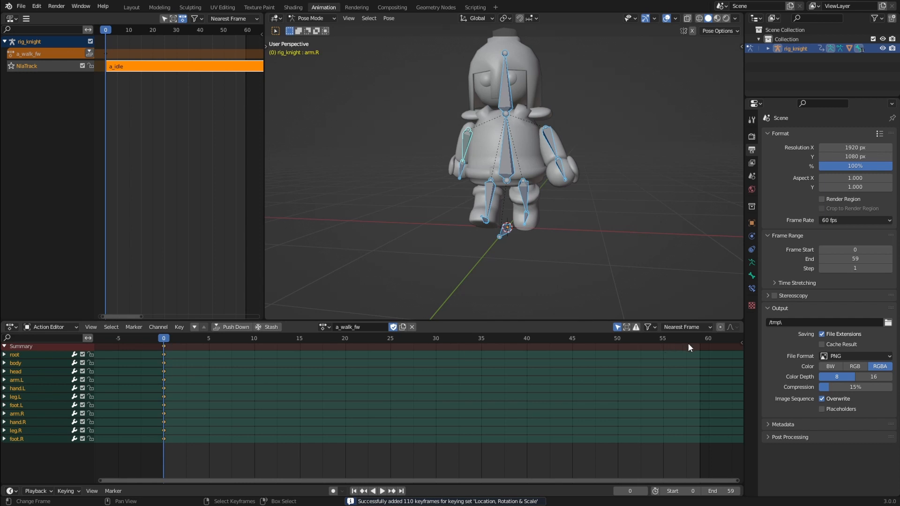
left_click_drag(689, 344, 707, 344)
key("i")
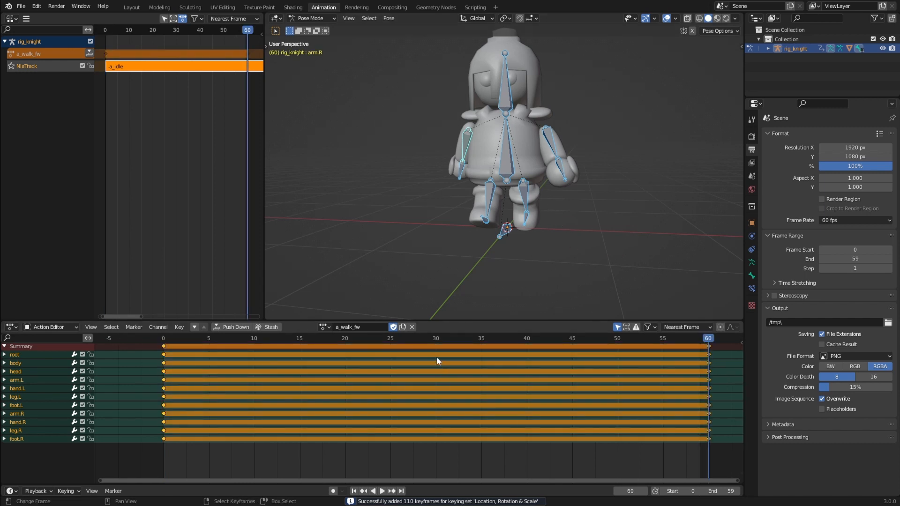
- At frame 30, copy the full pose, paste it mirrored and keyframe all bones
left_click(434, 345)
middle_click_drag(542, 221, 575, 220)
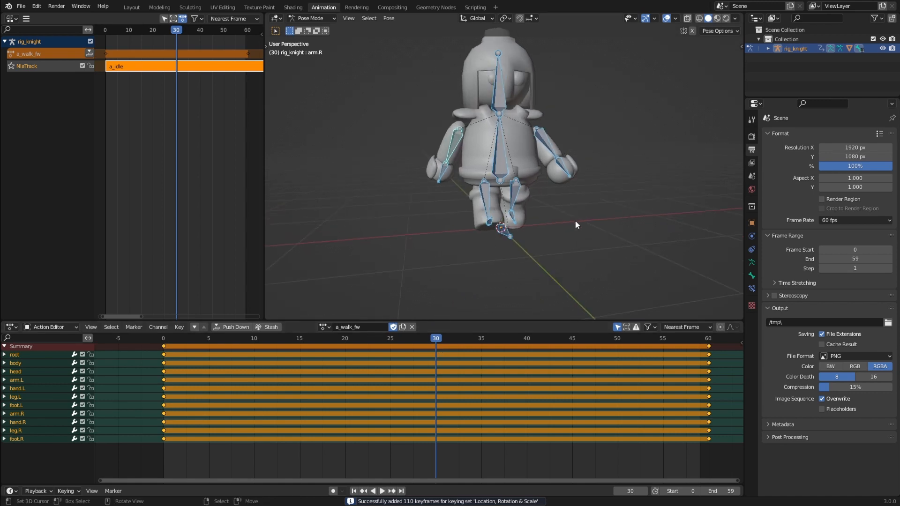
key("ctrl+c")
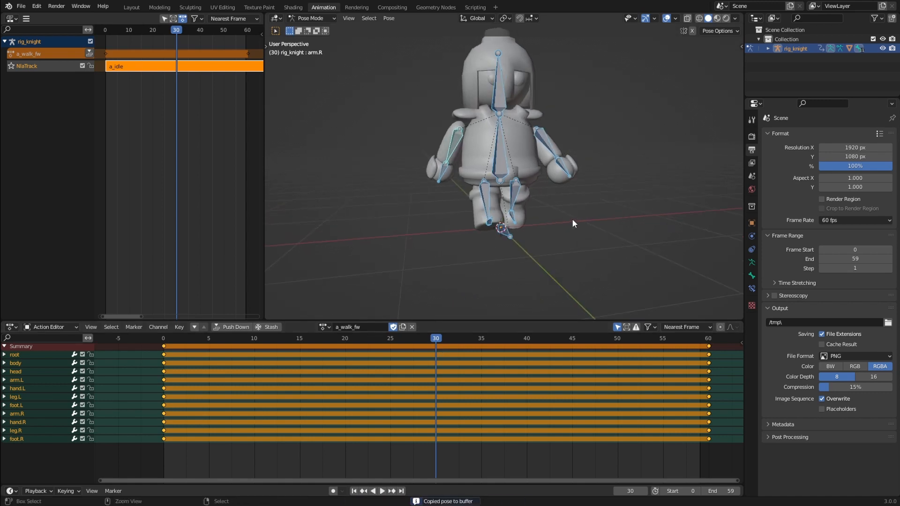
key("ctrl+shift+v")
middle_click_drag(572, 219, 523, 206)
key("i")
- Play the walk cycle and examine the passing pose around frame 15 from the side
key("space")
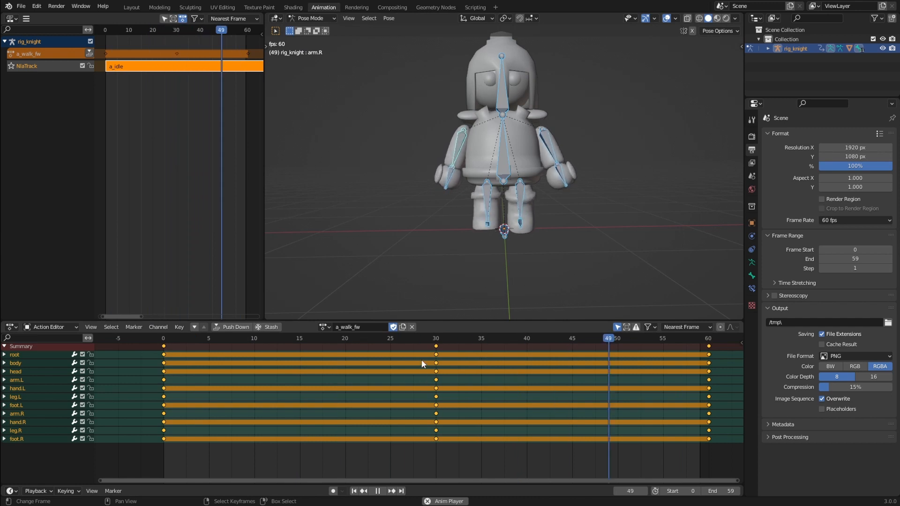
key("space")
left_click_drag(292, 355, 300, 354)
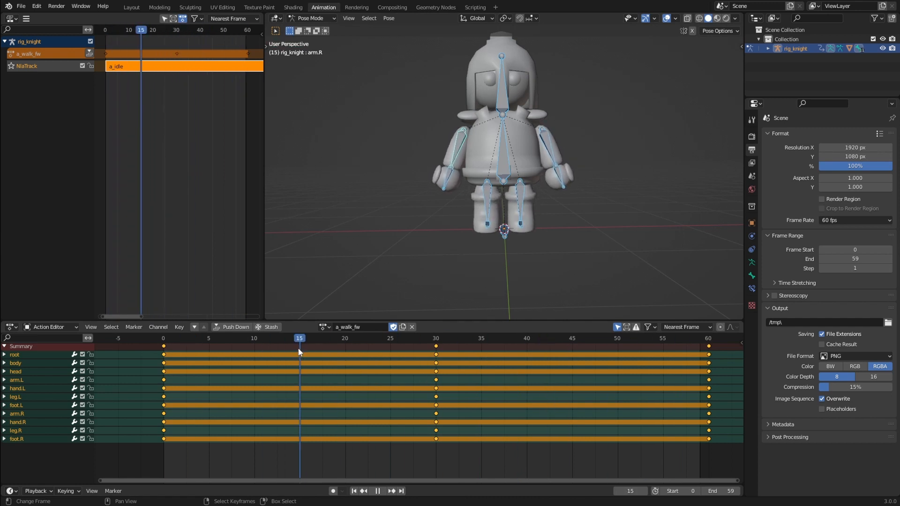
middle_click_drag(464, 282, 605, 230)
key("space")
- At frame 15, select the right foot and leg bones and keyframe their pose
mouse_move(298, 350)
left_mouse_down()
mouse_move(173, 348)
mouse_move(303, 350)
left_mouse_up()
key("space")
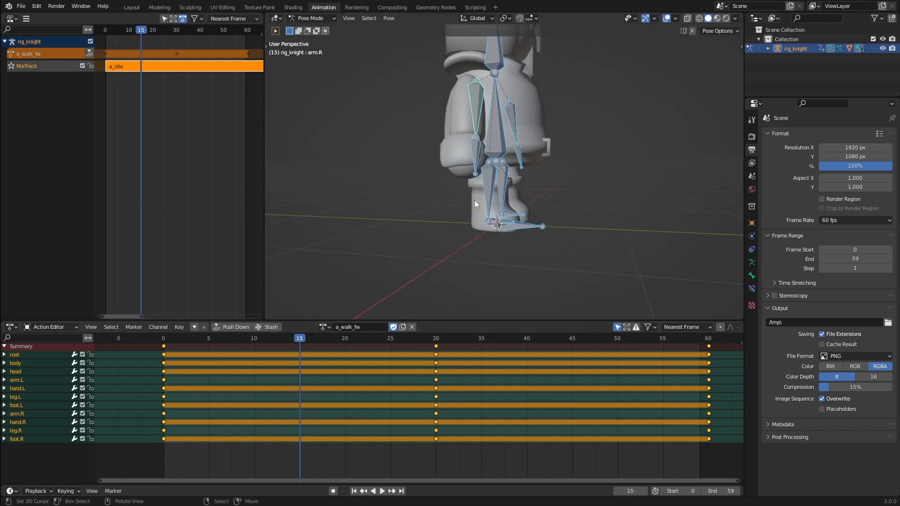
left_click(500, 224)
middle_click_drag(500, 224, 519, 228)
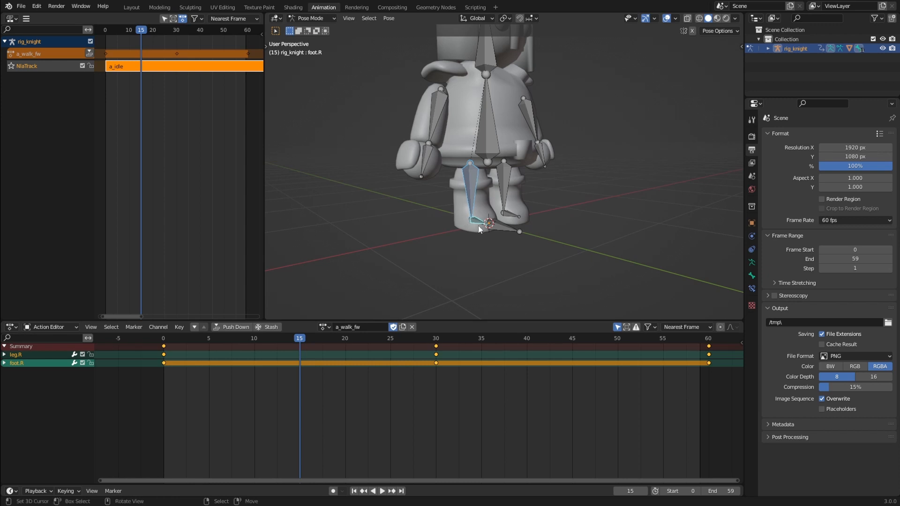
middle_click_drag(474, 224, 471, 232)
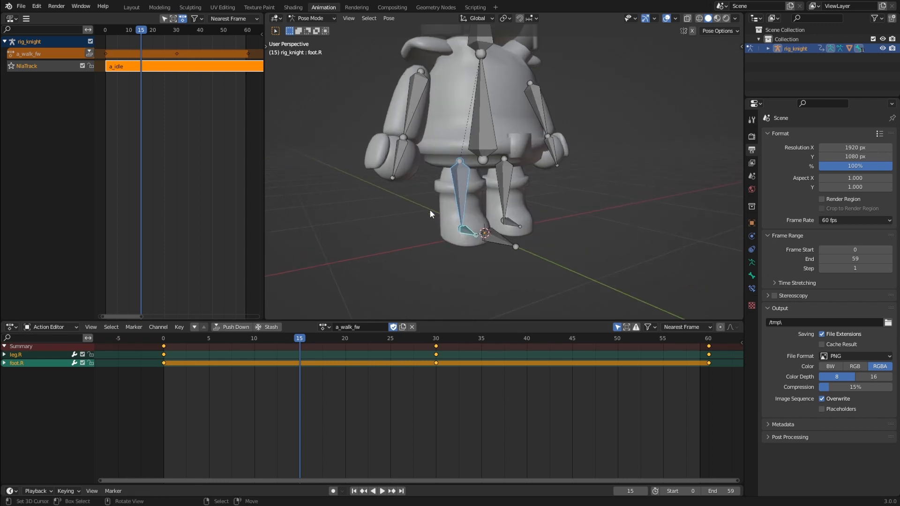
key("n")
left_click(740, 135)
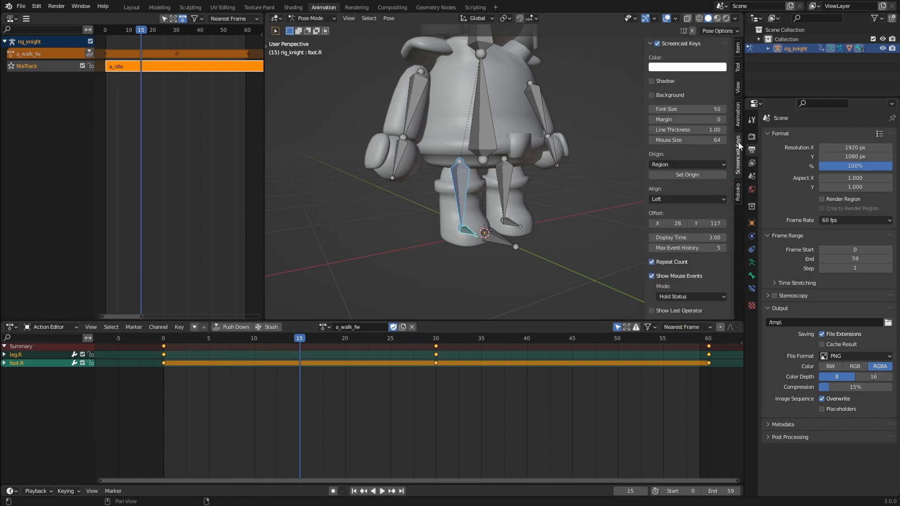
key("n")
middle_click_drag(511, 202, 538, 201)
key("i")
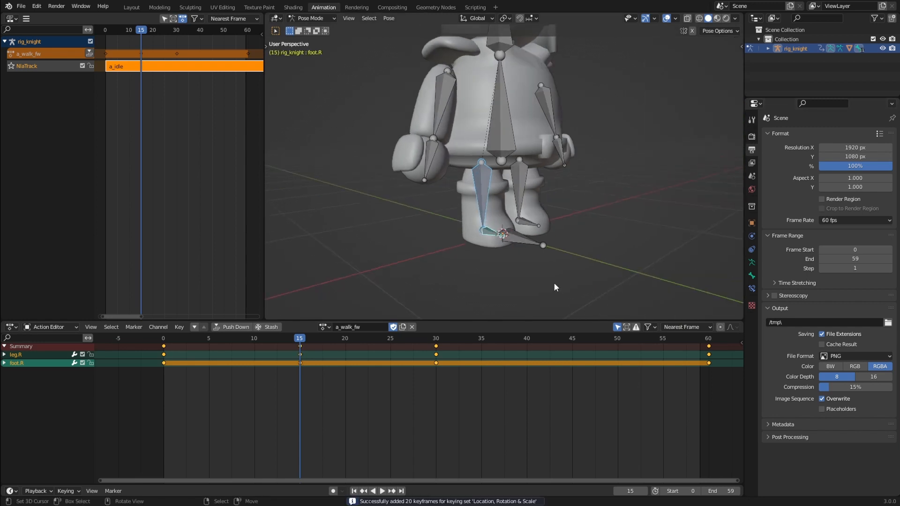
- At frame 45, select the left foot and leg bones and keyframe their pose
left_click(572, 342)
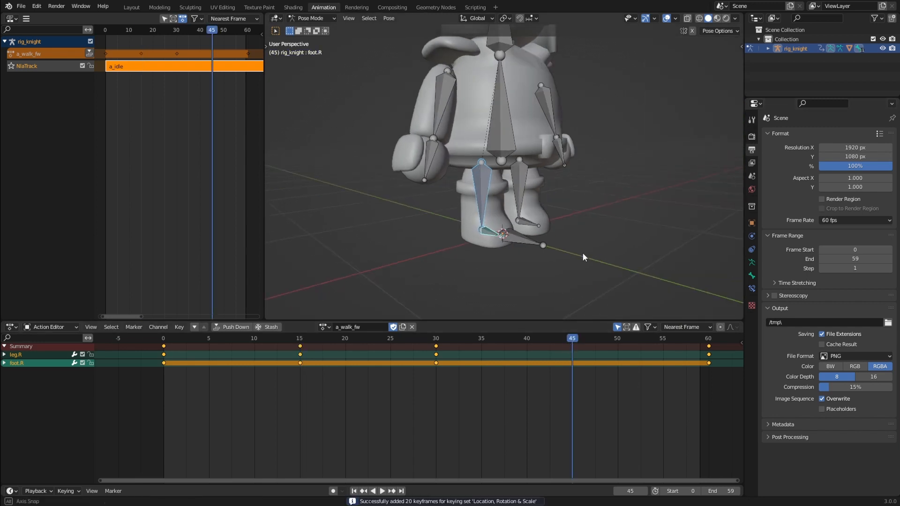
middle_click_drag(583, 253, 553, 228)
left_click(539, 228)
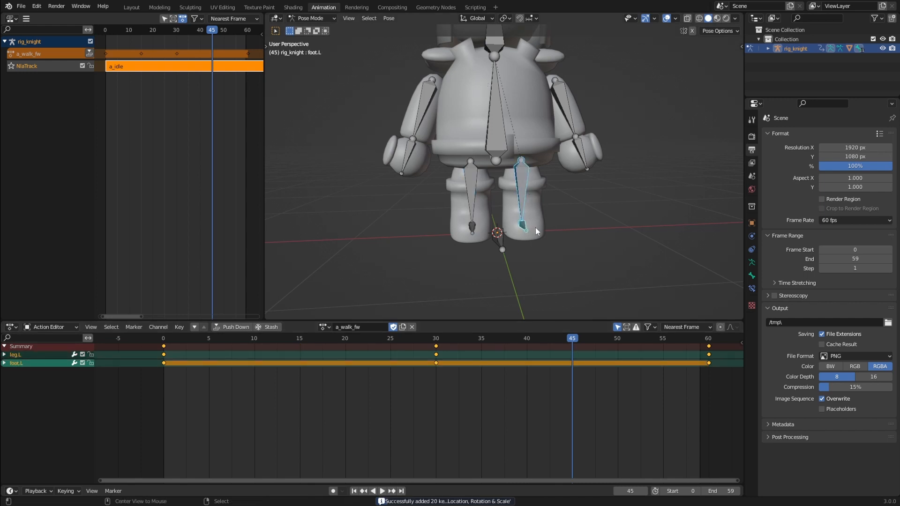
key("i")
- Play the walk cycle from the front and check the leg motion around frame 15
key("space")
mouse_move(539, 228)
middle_mouse_down()
mouse_move(552, 224)
mouse_move(490, 221)
mouse_move(551, 223)
middle_mouse_up()
key("space")
left_click_drag(393, 339, 300, 354)
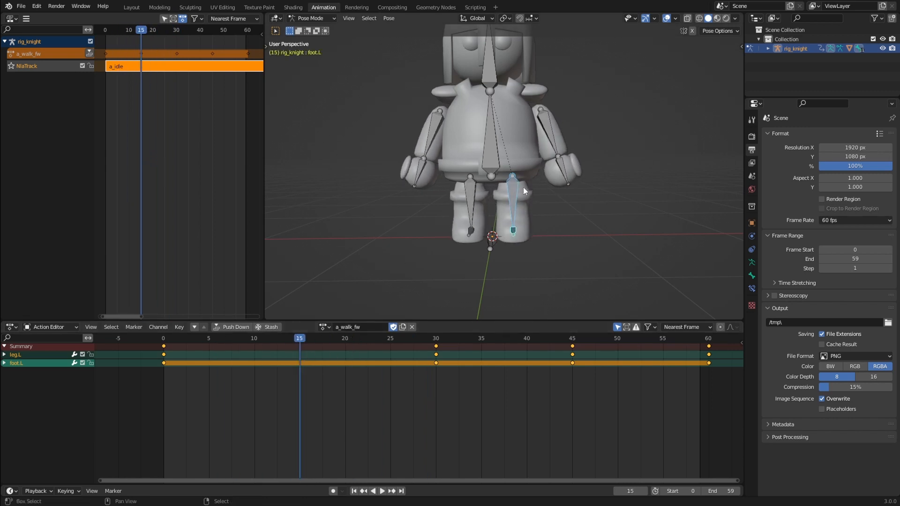
mouse_move(523, 187)
middle_mouse_down()
mouse_move(532, 208)
mouse_move(519, 182)
mouse_move(511, 197)
middle_mouse_up()
- At frame 15, rotate the right arm outward about 6° around the global Y axis and keyframe it
left_click_drag(342, 357, 304, 361)
left_click(431, 137)
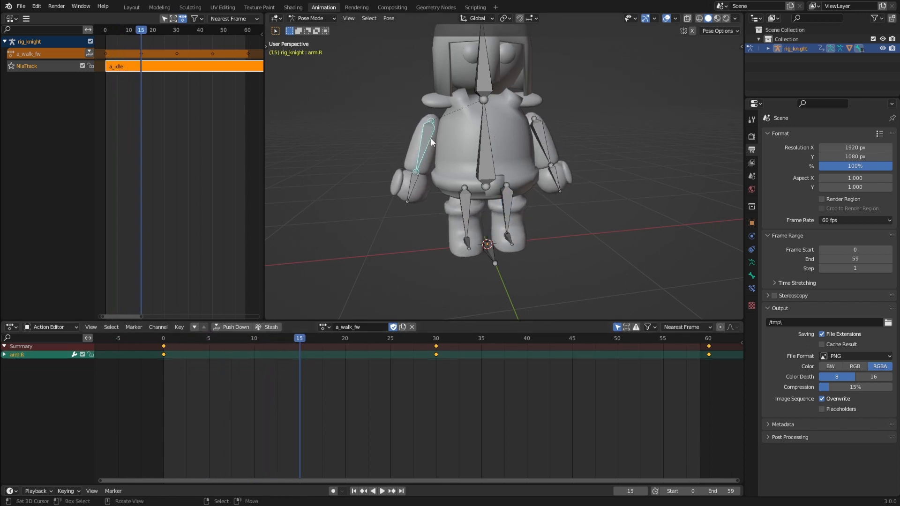
key("r")
key("y")
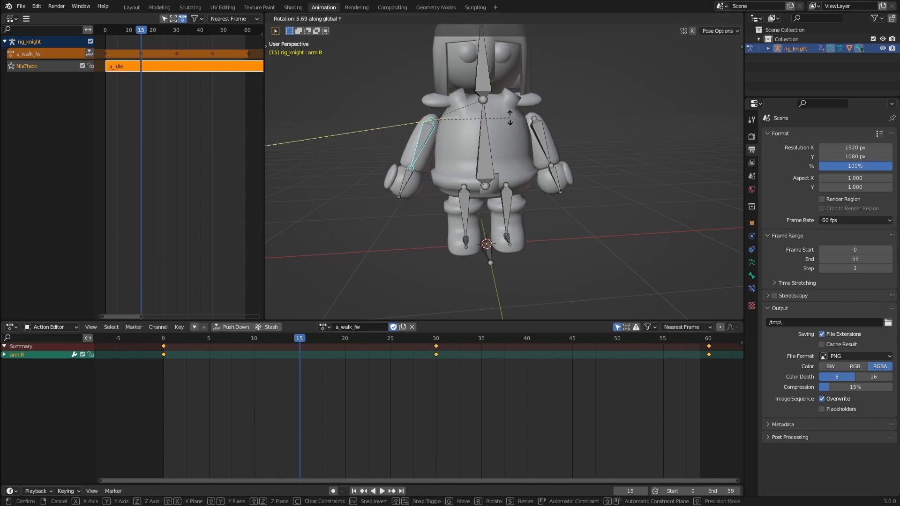
left_click(510, 118)
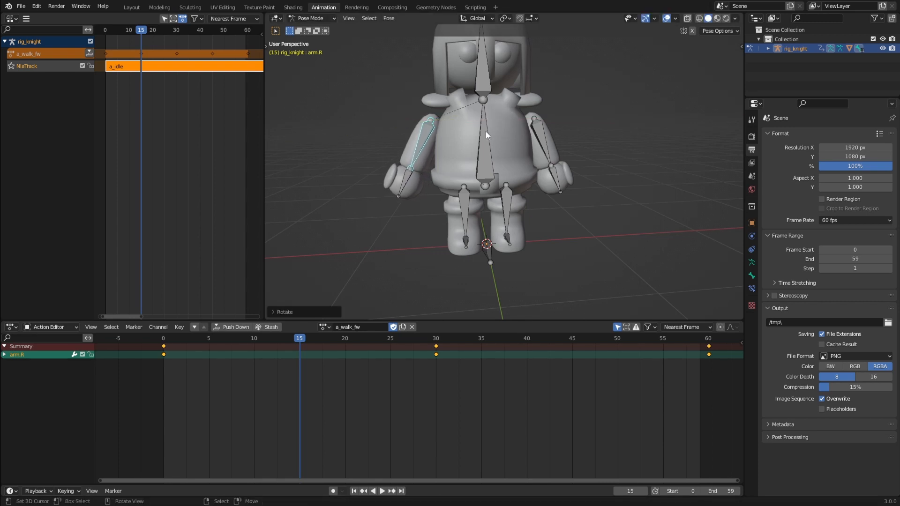
key("i")
- Copy the right arm's pose, paste it mirrored onto the left arm at frame 45 and keyframe it
key("ctrl+c")
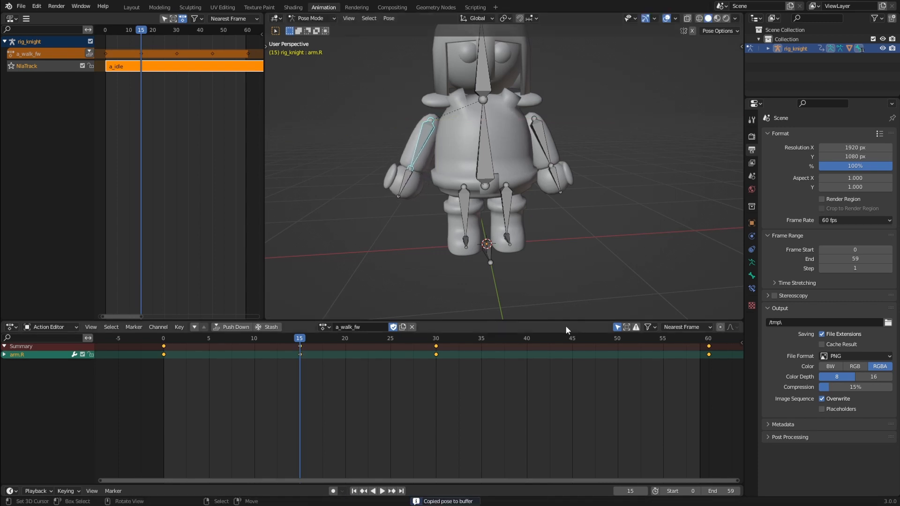
left_click(569, 340)
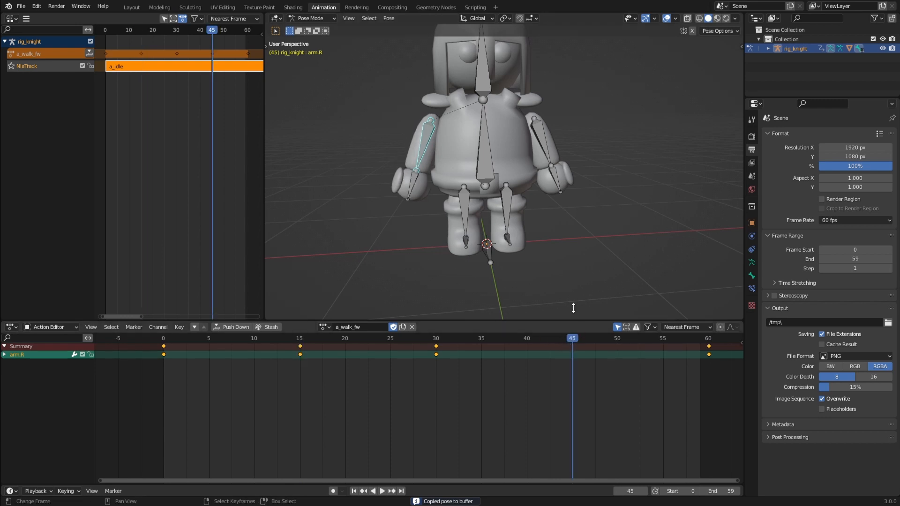
key("ctrl+shift+m")
key("ctrl+shift+v")
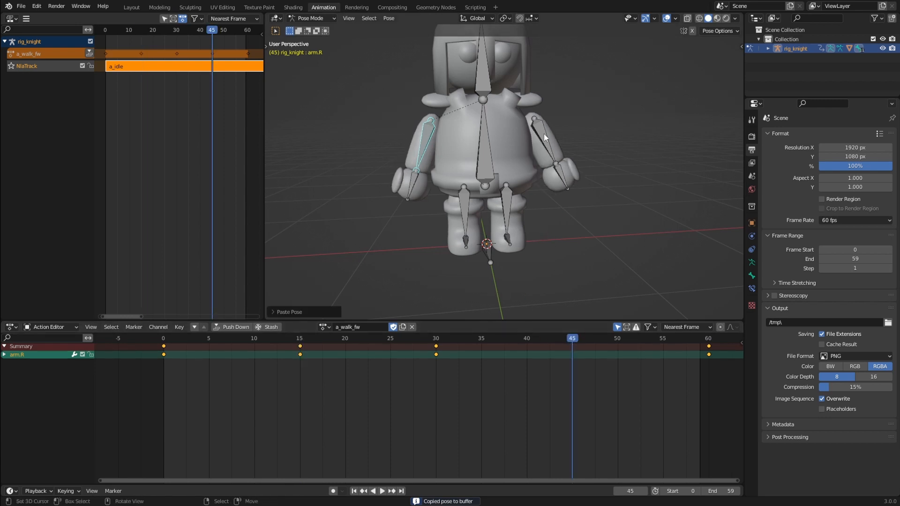
key("i")
- Play the walk cycle to check the arm swing and feet from the side, ending at frame 0
key("space")
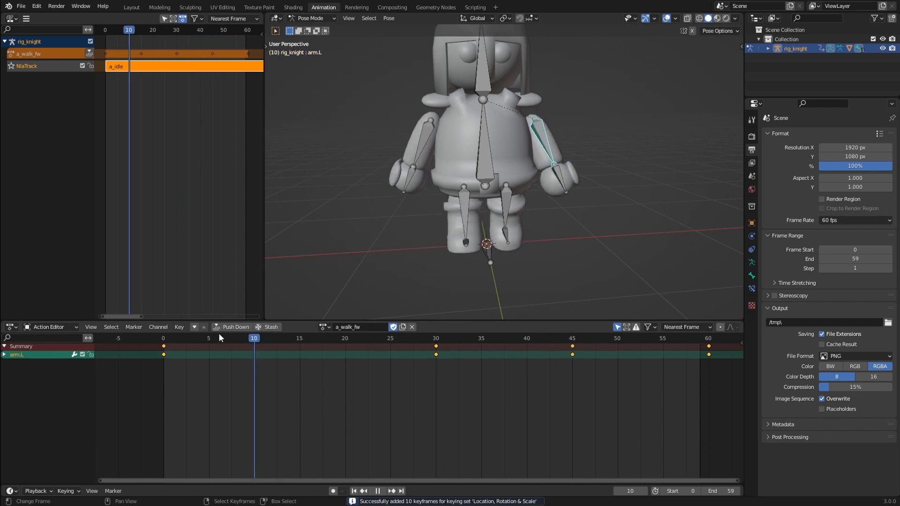
middle_click_drag(535, 215, 554, 176)
key("Escape")
scroll(479, 269, "up", 1)
middle_click_drag(522, 248, 498, 254)
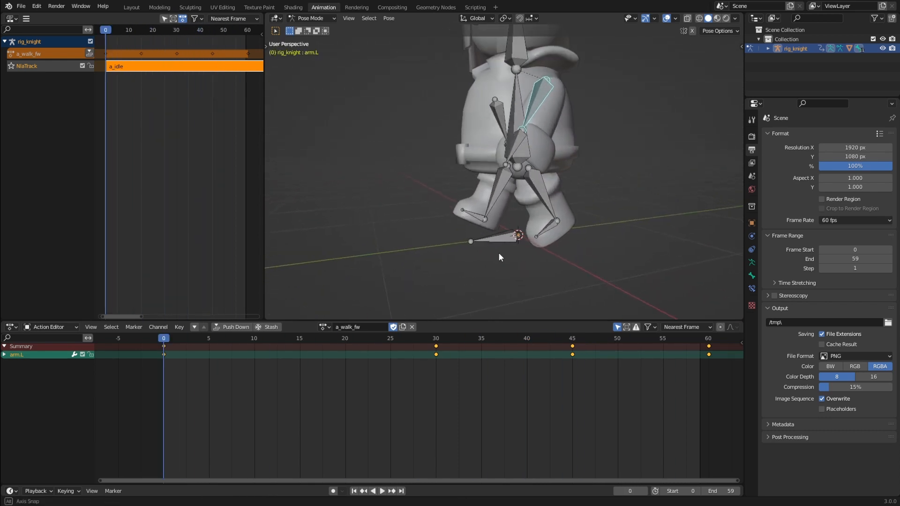
key("space")
key("Escape")
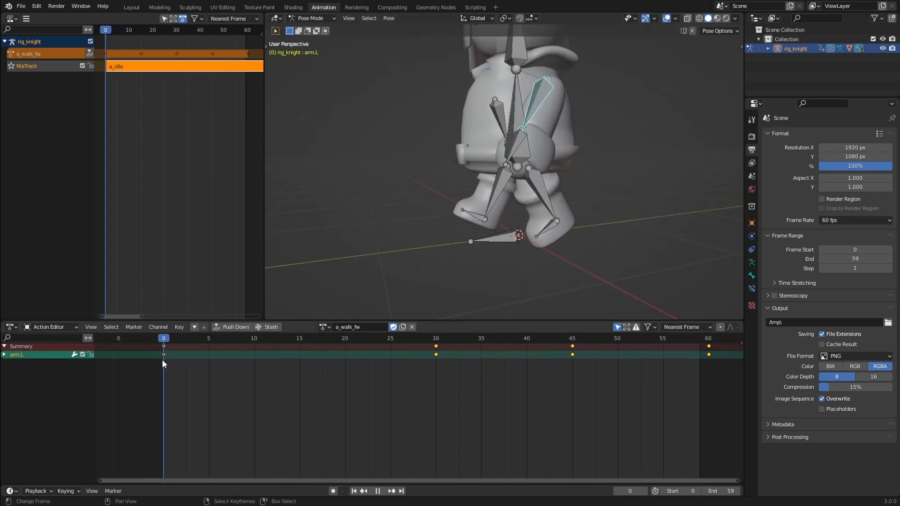
- In the right side view at frame 0, rotate the right foot's toes up about 17.5° and keyframe the foot
left_click(467, 218)
key("KP_3")
scroll(522, 209, "up", 2)
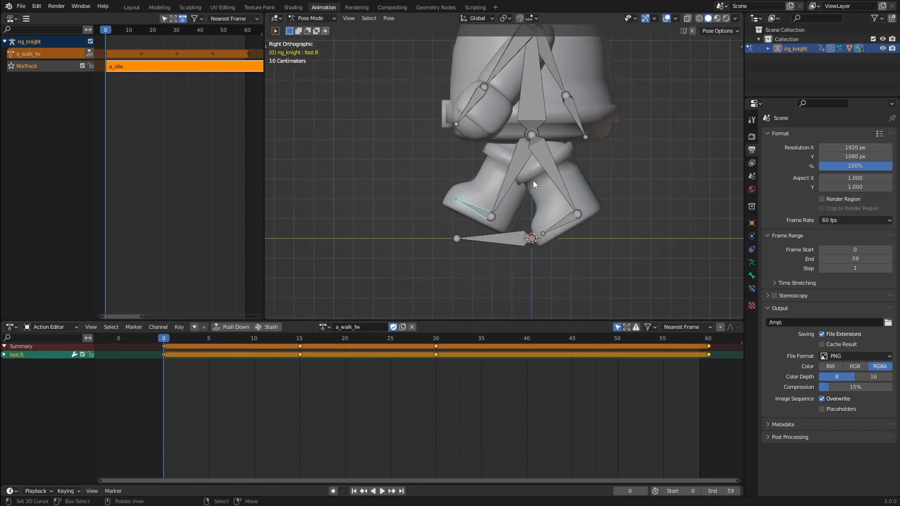
key("r")
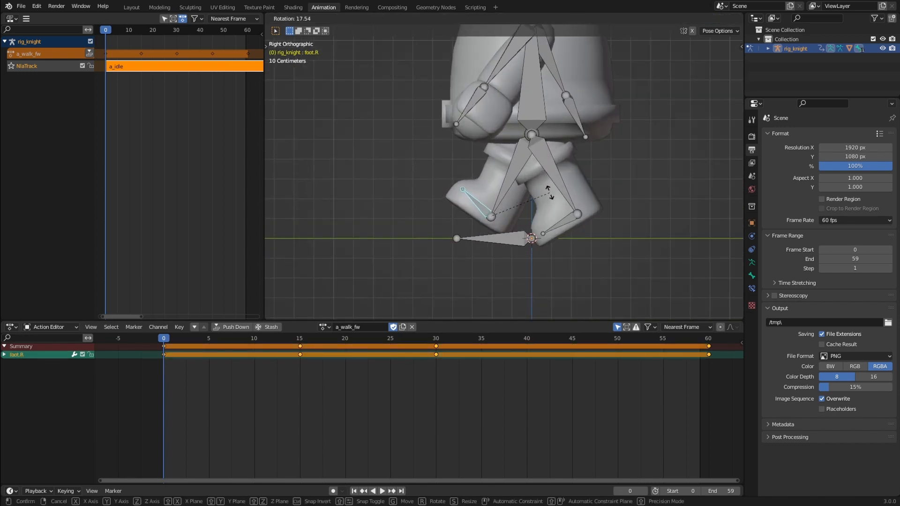
left_click(549, 193)
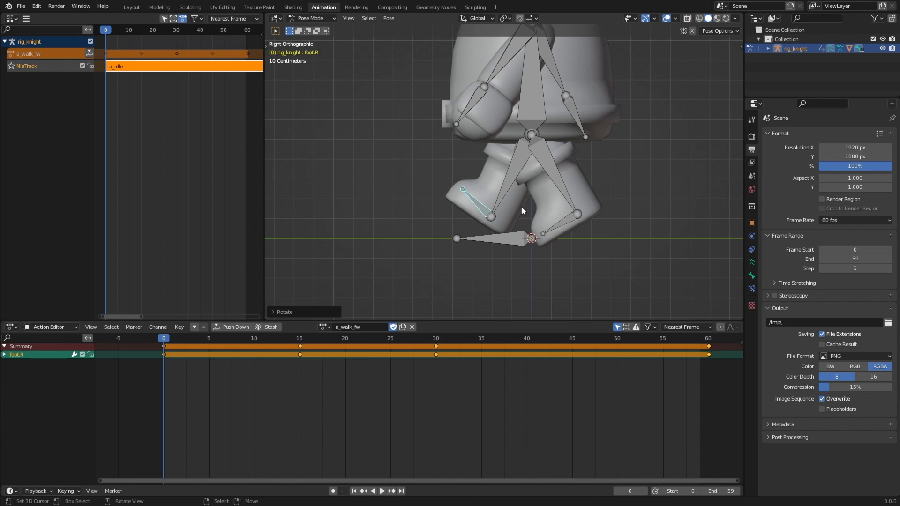
key("i")
- Copy the right foot's pose to frame 60 and keyframe it there
key("ctrl+c")
left_click(708, 338)
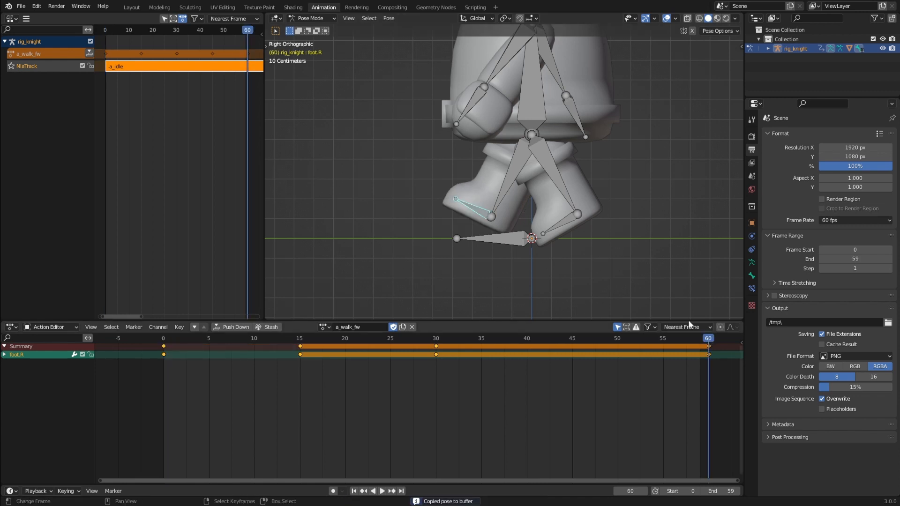
key("ctrl+v")
key("i")
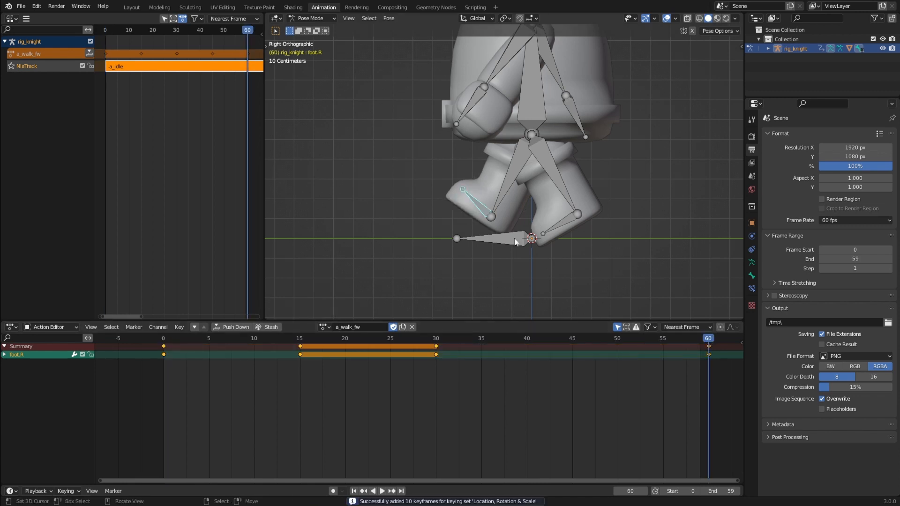
- Paste the right foot's pose mirrored onto the left foot at frame 30 and keyframe it
left_click(436, 338)
left_click(474, 196)
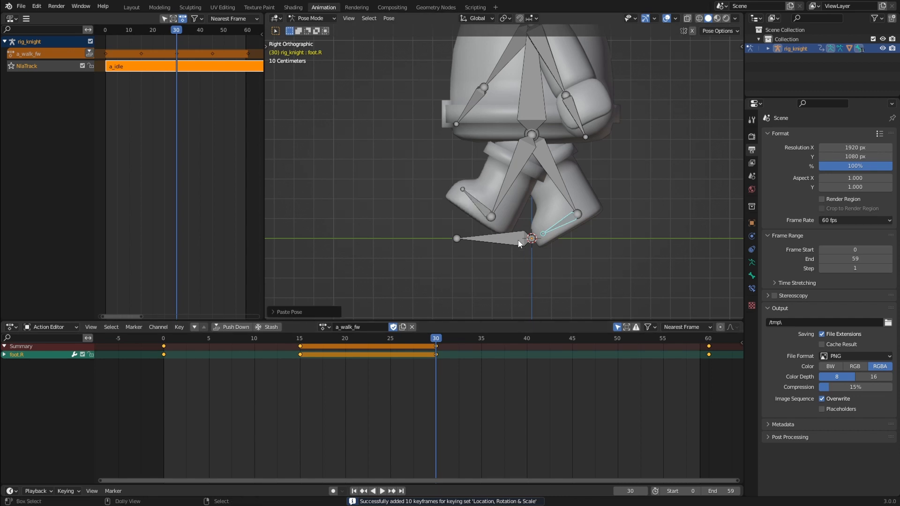
key("i")
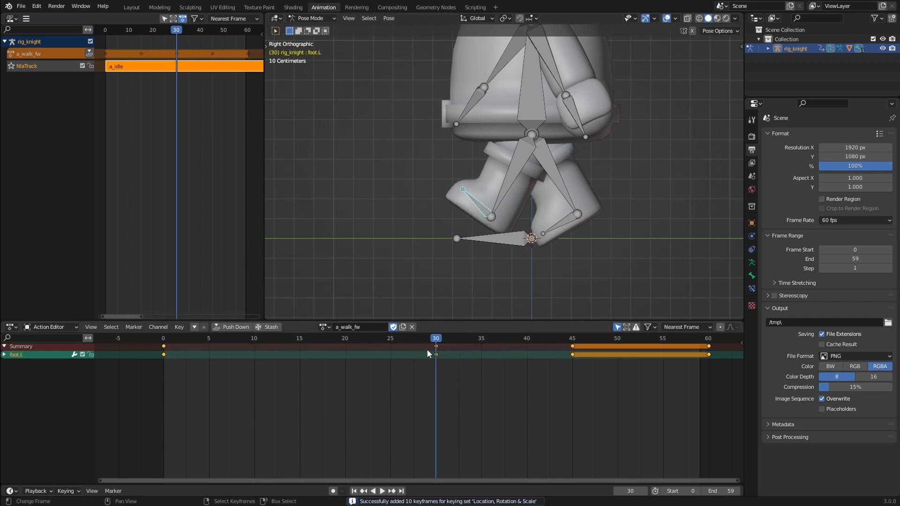
- Play the walk cycle from frame 0 to check the foot motion from another angle, ending back at frame 0
left_click_drag(425, 341, 166, 345)
key("space")
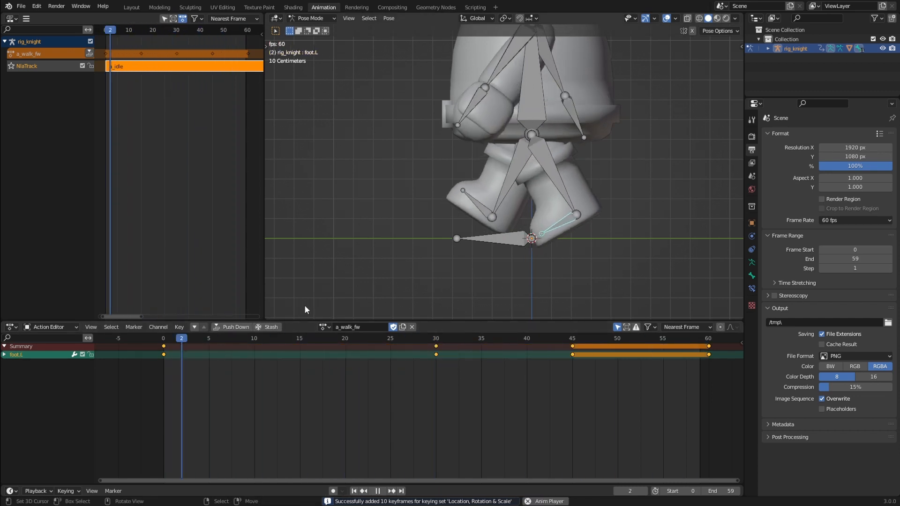
middle_click_drag(446, 275, 521, 247)
key("space")
left_click_drag(422, 339, 164, 363)
- At frame 0, move the body bone slightly up along global Z and keyframe it
middle_click_drag(403, 276, 429, 265)
scroll(450, 255, "down", 1)
middle_click_drag(454, 254, 459, 252)
left_click(494, 163)
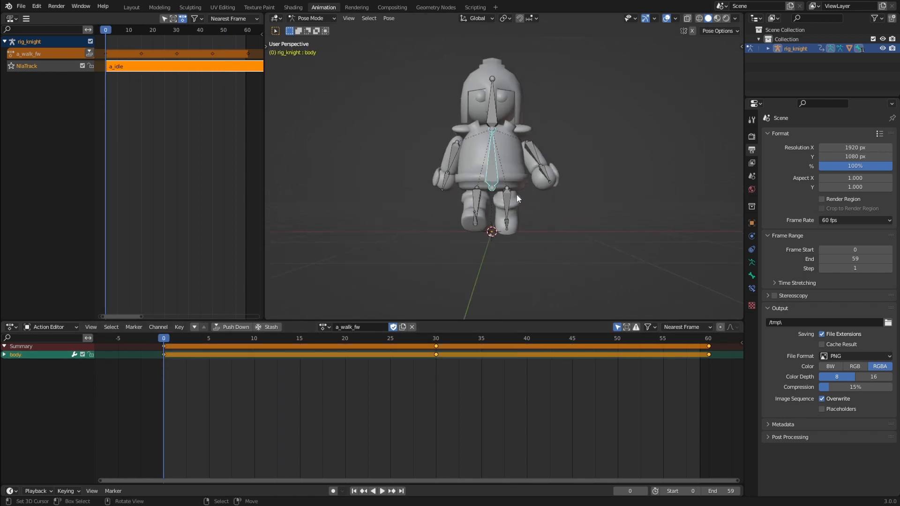
key("KP_1")
scroll(526, 216, "up", 1)
middle_click_drag(491, 237, 540, 223)
key("g")
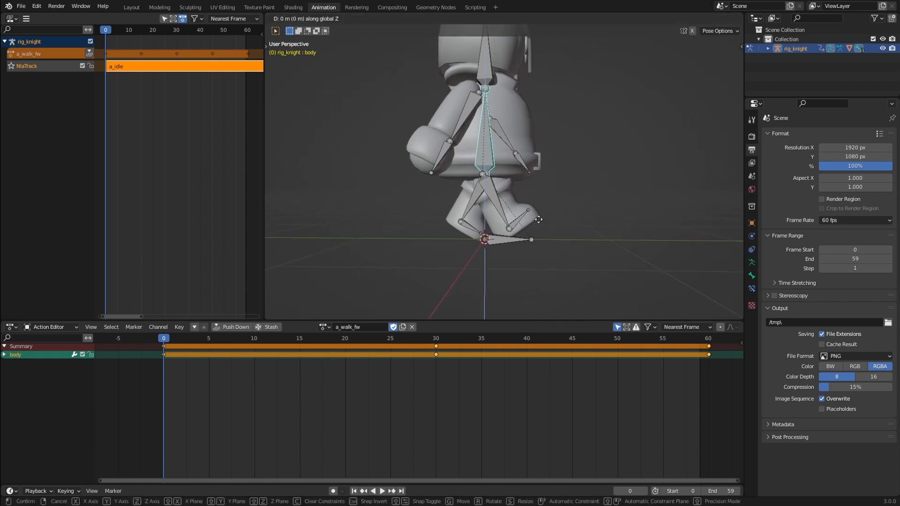
key("z")
left_click(540, 214)
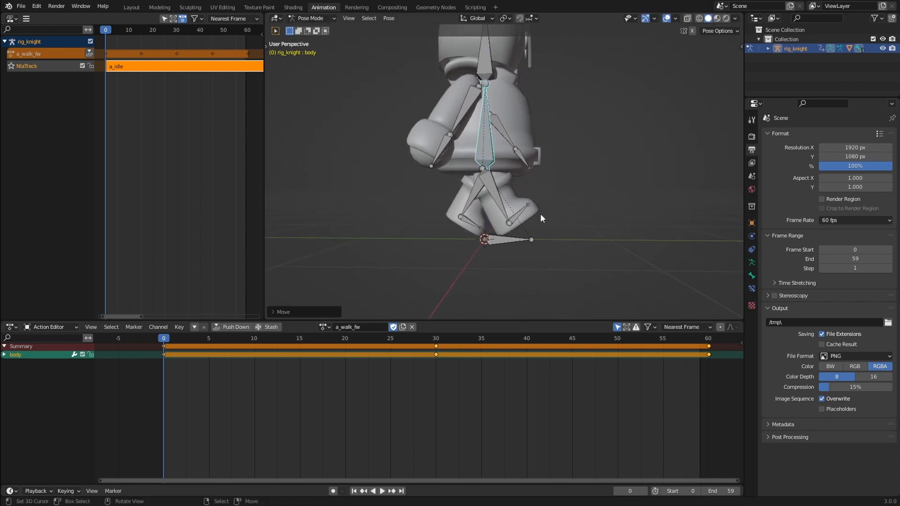
key("i")
- Copy the body's pose, paste it mirrored at frames 30 and 60, and keyframe it at both
key("ctrl+c")
left_click(439, 347)
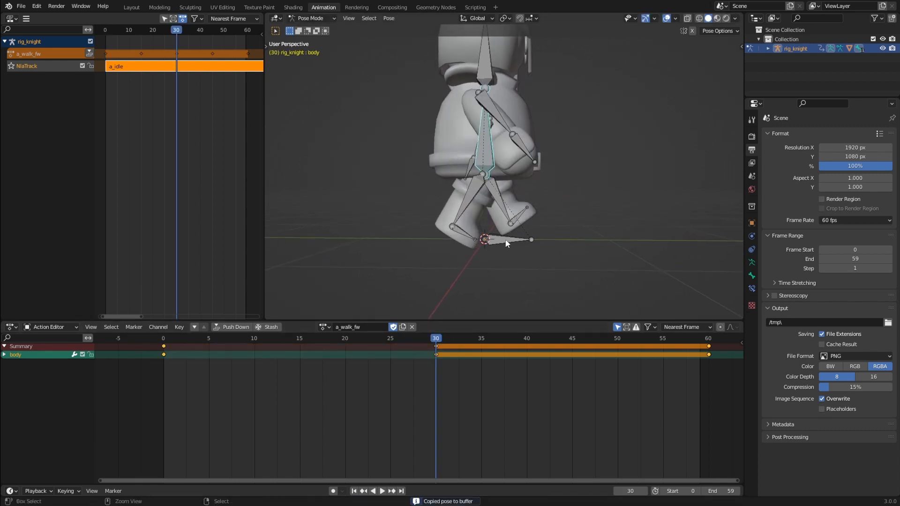
key("ctrl+shift+v")
key("i")
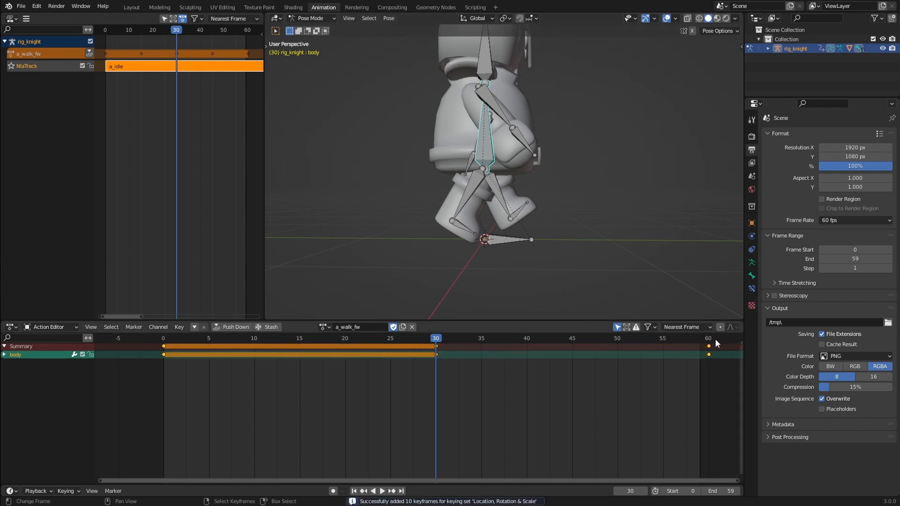
key("Up")
key("ctrl+shift+v")
key("i")
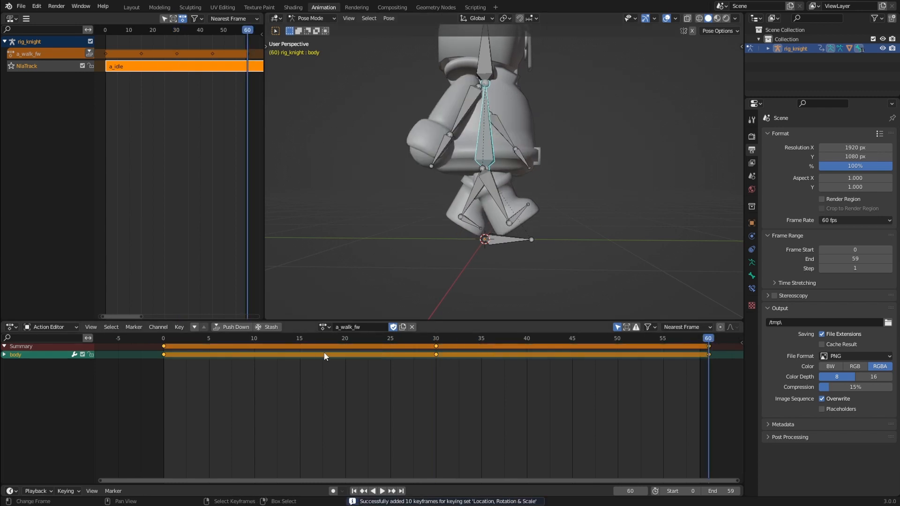
- Clear the body's location at frame 15, keyframe the body at frames 15 and 45, and play the cycle to check the bounce
left_click(300, 349)
middle_click_drag(596, 277, 542, 274)
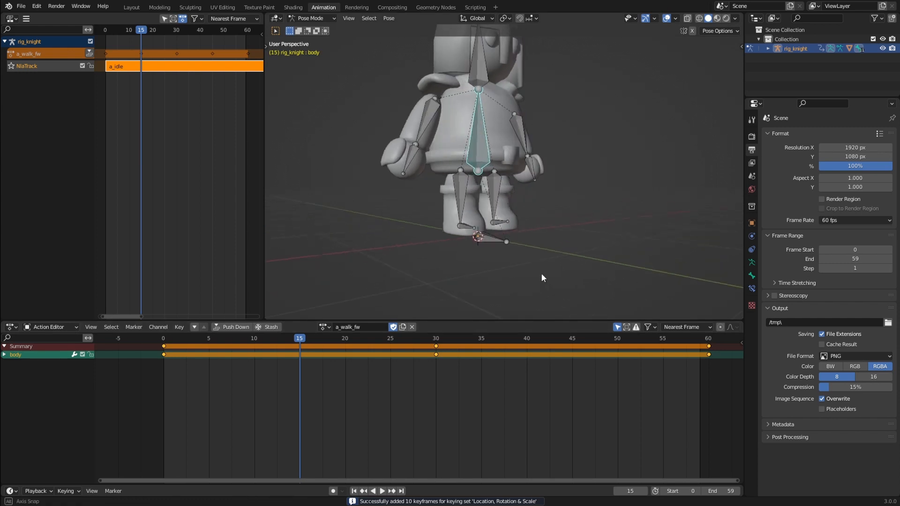
key("alt+g")
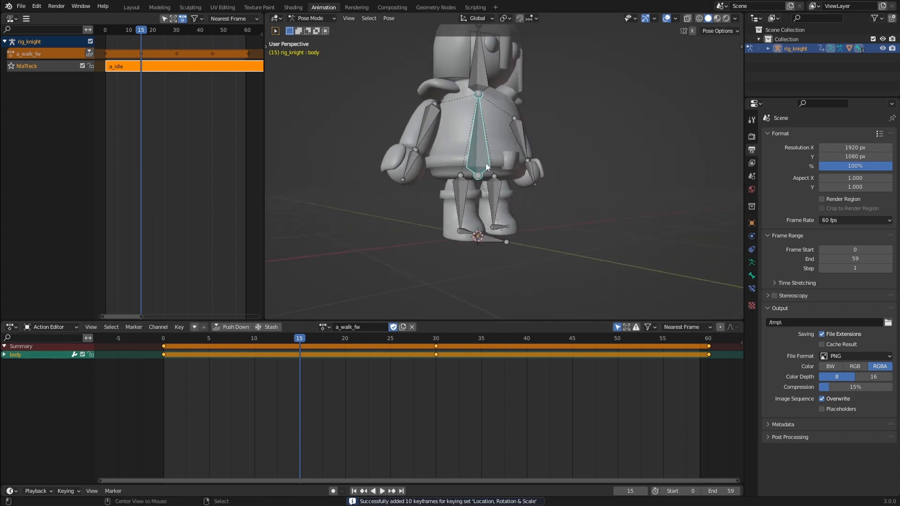
key("i")
left_click(572, 347)
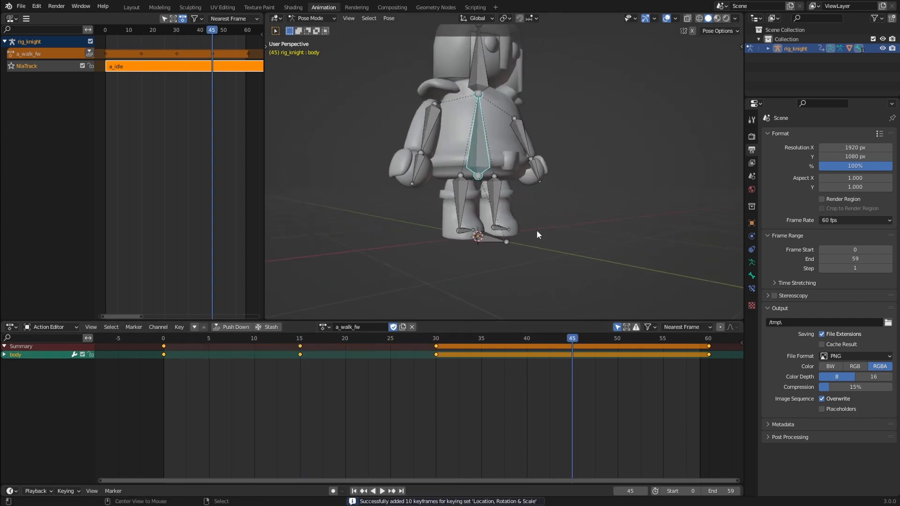
key("i")
key("space")
middle_click_drag(533, 233, 469, 244)
key("space")
left_click(299, 339)
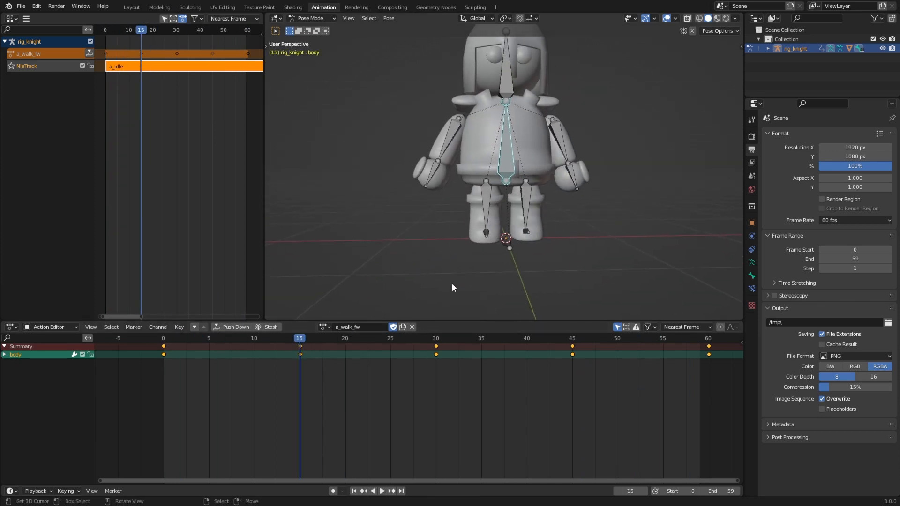
key("KP_1")
key("r")
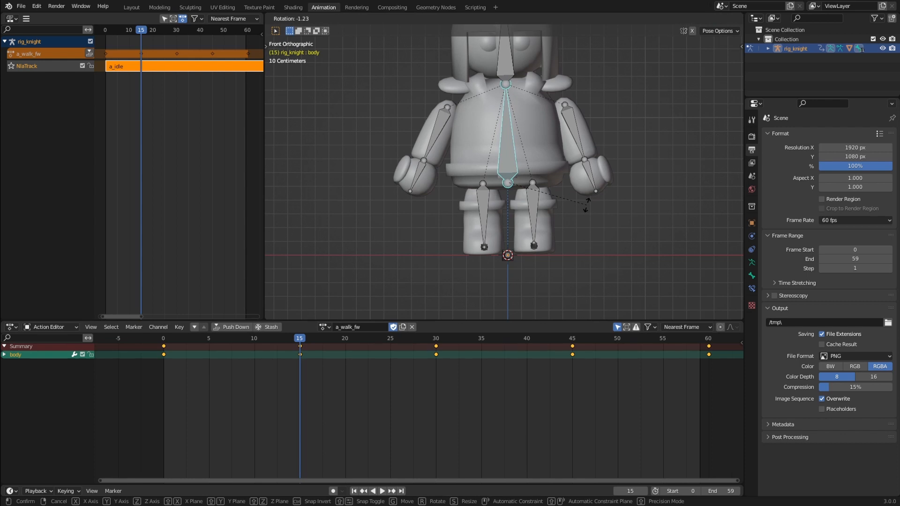
left_click(584, 205)
middle_click_drag(534, 204, 488, 244)
- At frame 15 in front view, tilt the body slightly toward its right side, counter-rotate the right leg upright, and keyframe both bones
left_click_drag(276, 346, 300, 347)
key("KP_1")
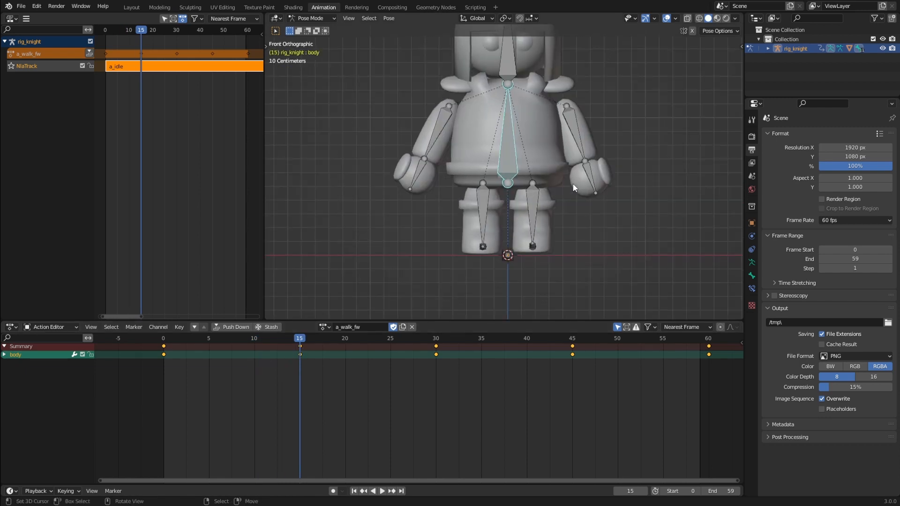
key("r")
left_click(573, 181)
left_click(479, 201)
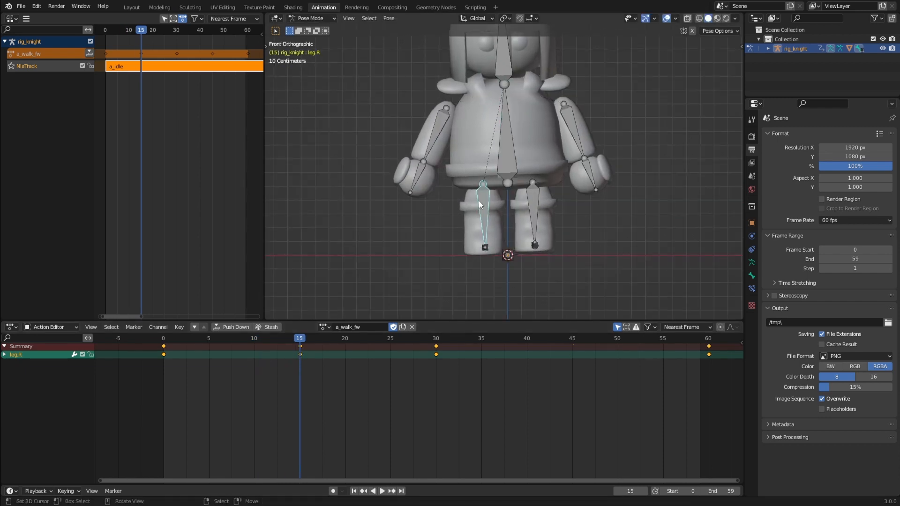
key("r")
left_click(555, 185)
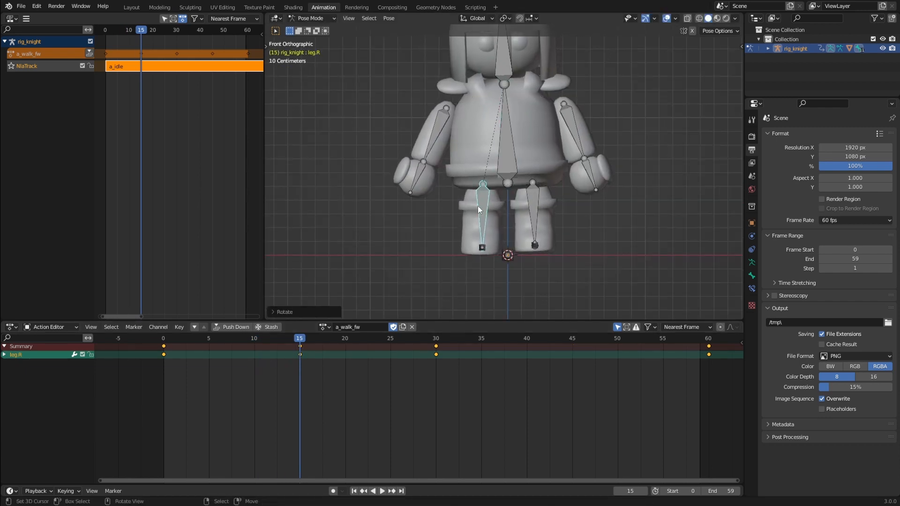
left_click(522, 197)
key("i")
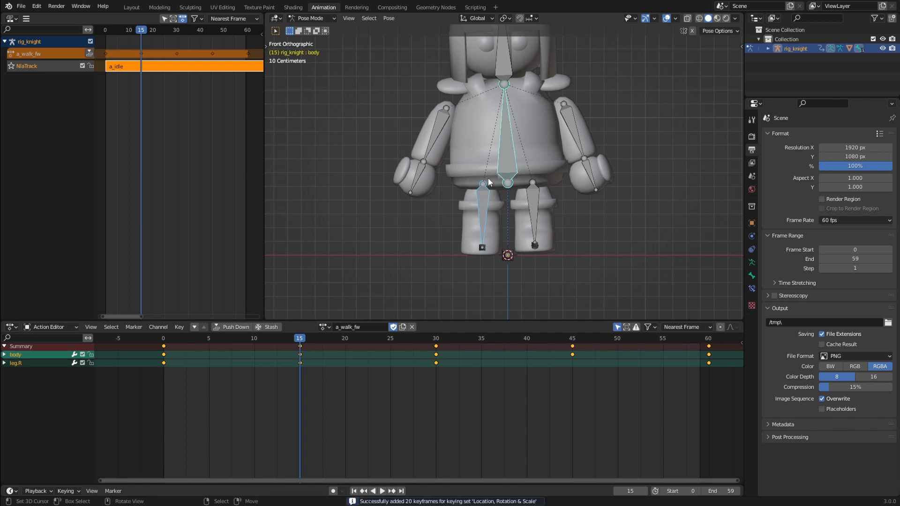
- Copy the body and right leg pose, paste it mirrored at frame 45, keyframe the body and left leg, and play the cycle
key("ctrl+c")
left_click(572, 346)
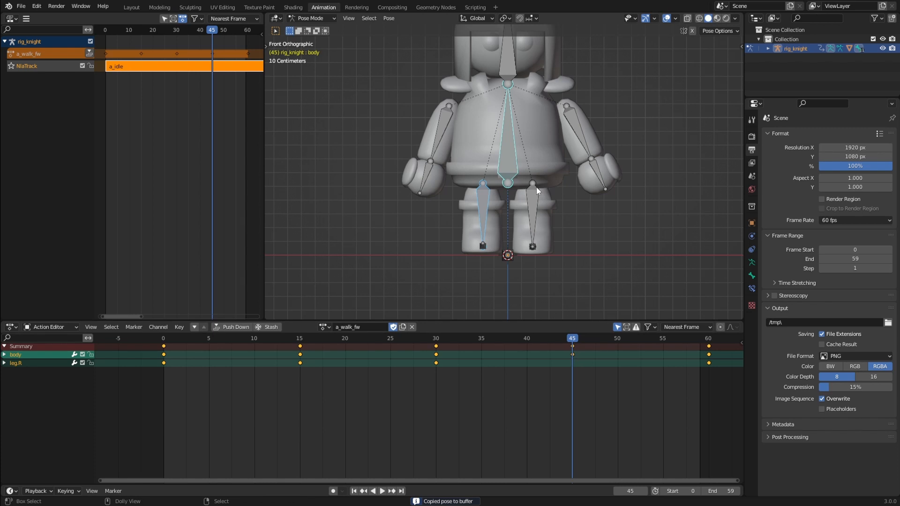
key("ctrl+shift+v")
left_click(504, 202)
left_click(537, 218, "shift")
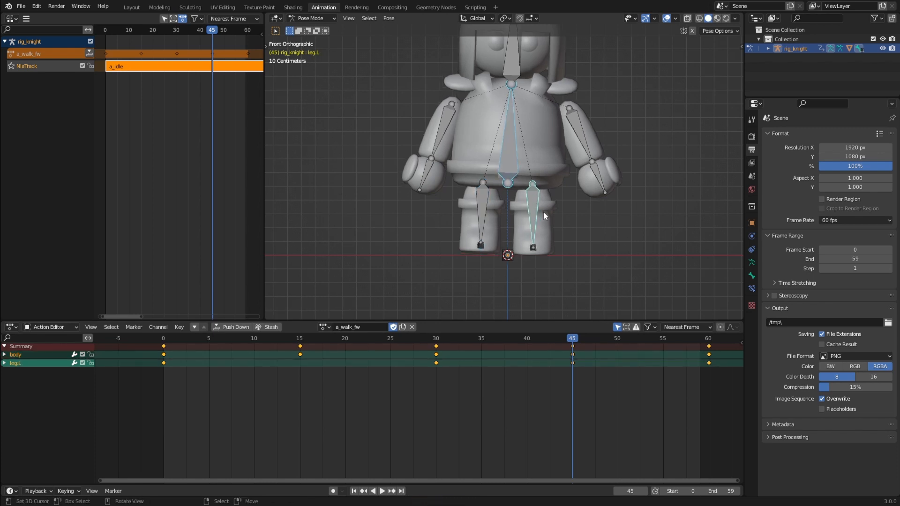
key("i")
key("space")
mouse_move(565, 215)
middle_mouse_down()
mouse_move(551, 225)
mouse_move(573, 230)
middle_mouse_up()
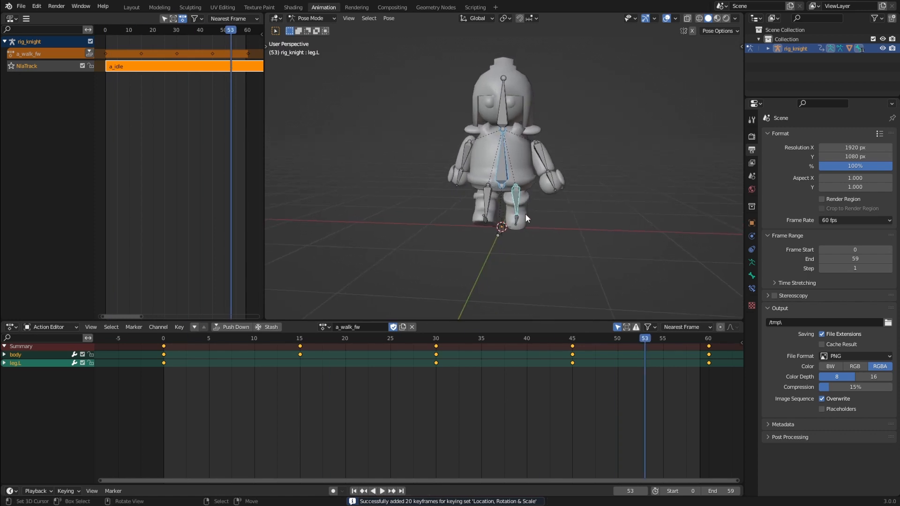
- At frame 15 in front view, rotate the head slightly against the body's tilt and keyframe it
left_click(308, 341)
key("Left")
key("KP_1")
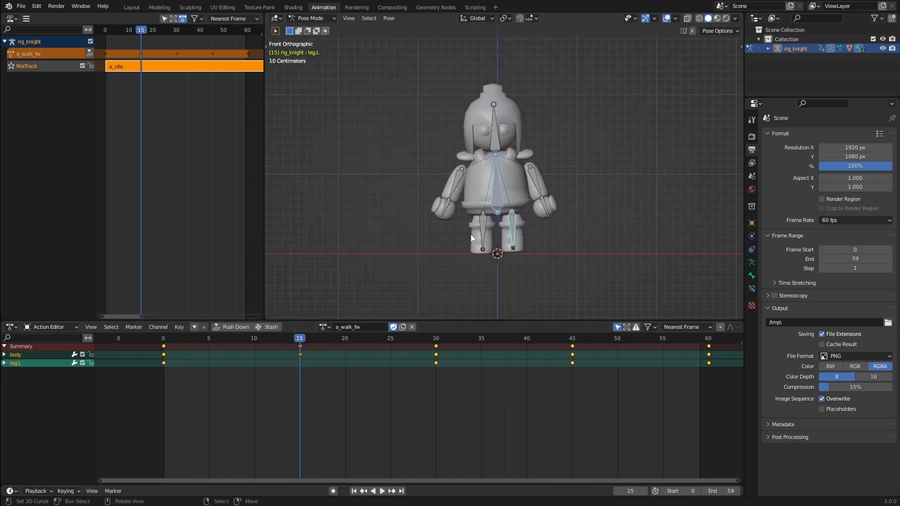
scroll(485, 184, "up", 2)
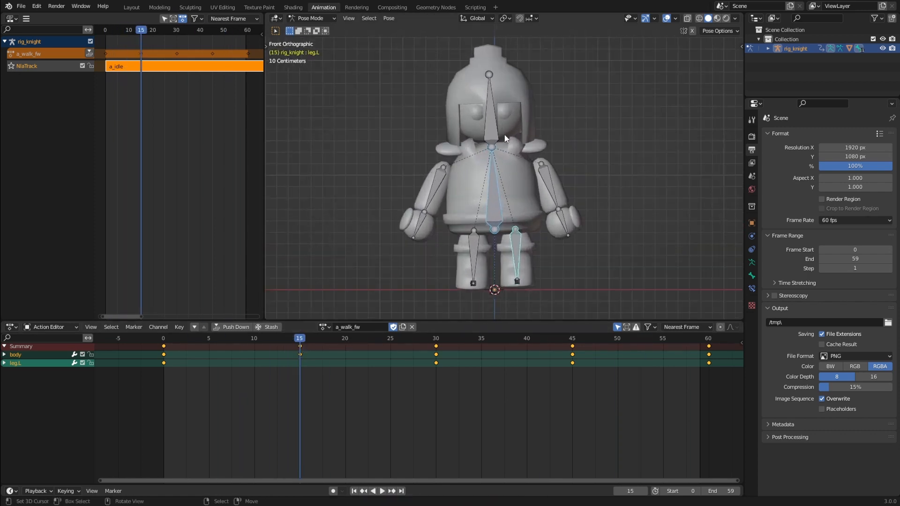
left_click(481, 106)
key("r")
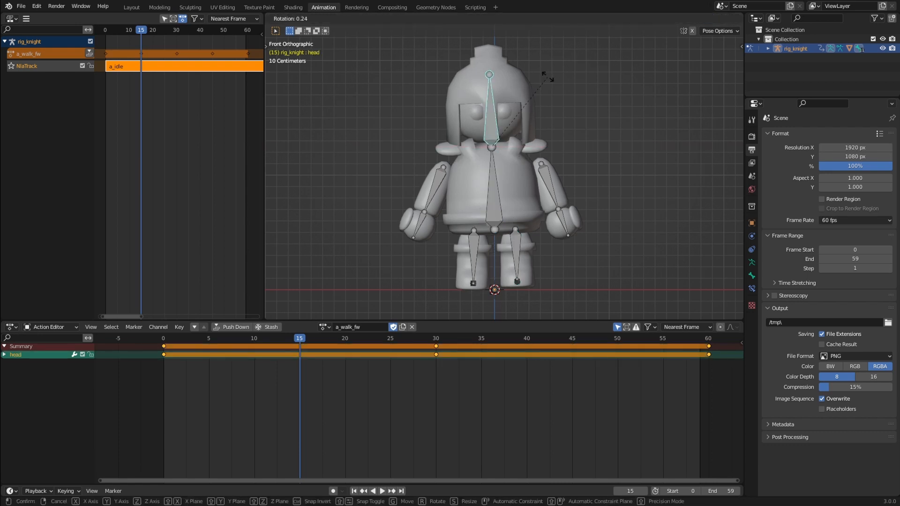
left_click(550, 78)
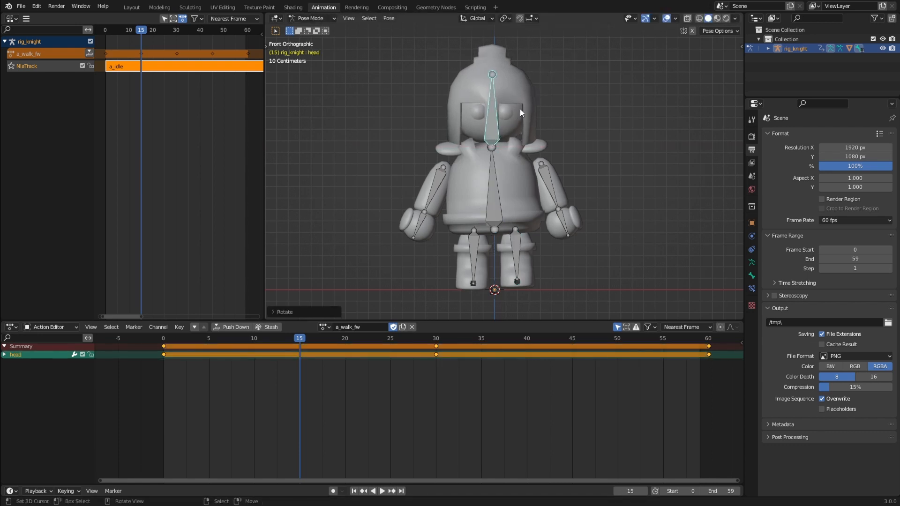
key("i")
- Copy the head's pose, paste it mirrored at frame 45 and keyframe it
key("ctrl+c")
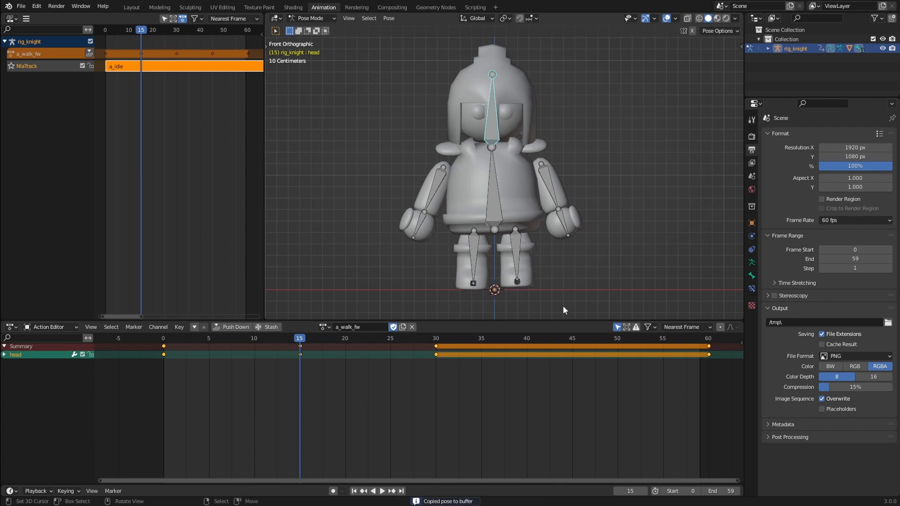
left_click(573, 338)
key("ctrl+v")
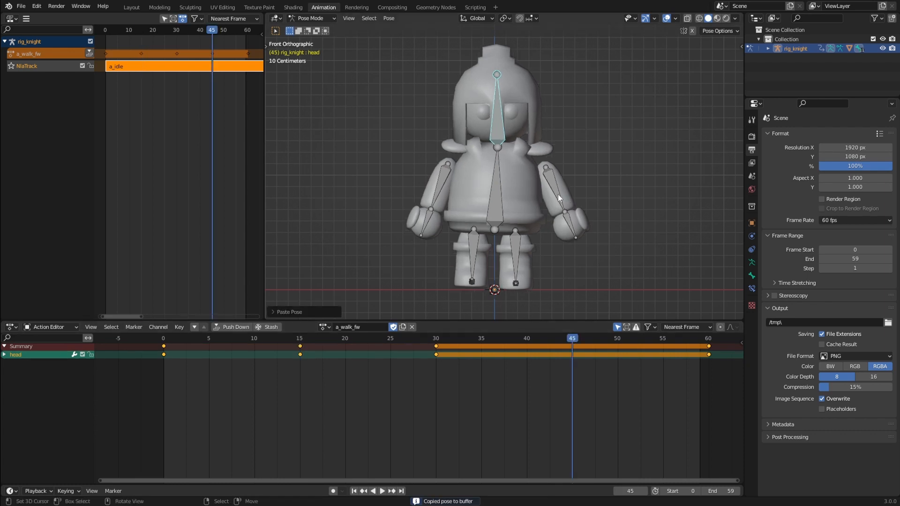
key("i")
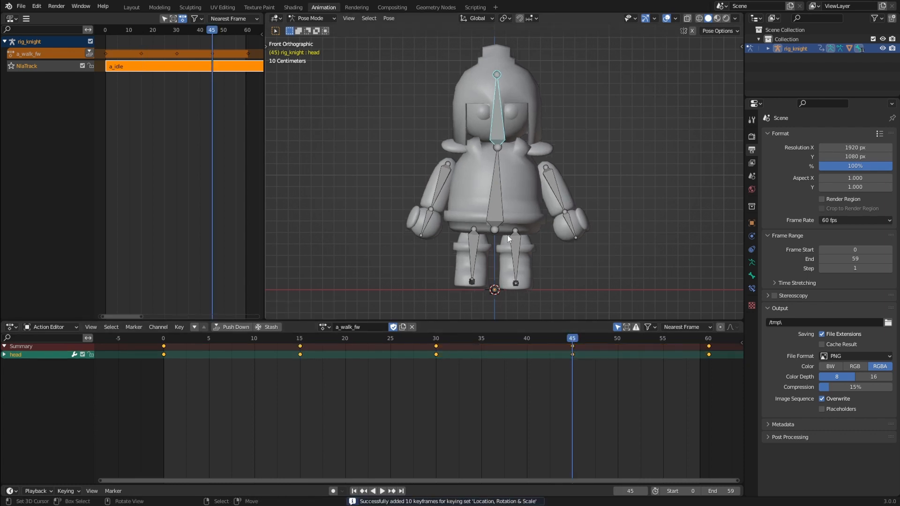
- Play the walk cycle to check the head and body sway from several angles, and save CuteKnight.blend
key("space")
middle_click_drag(508, 235, 405, 208)
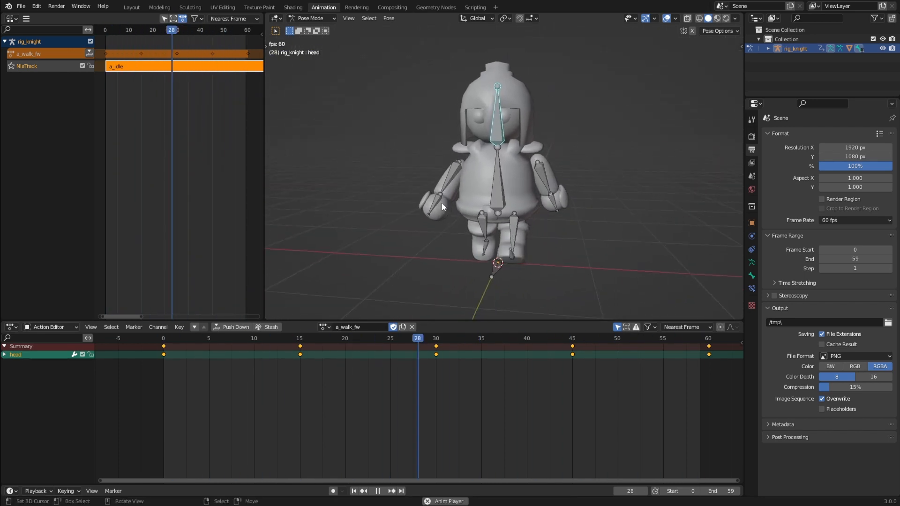
key("space")
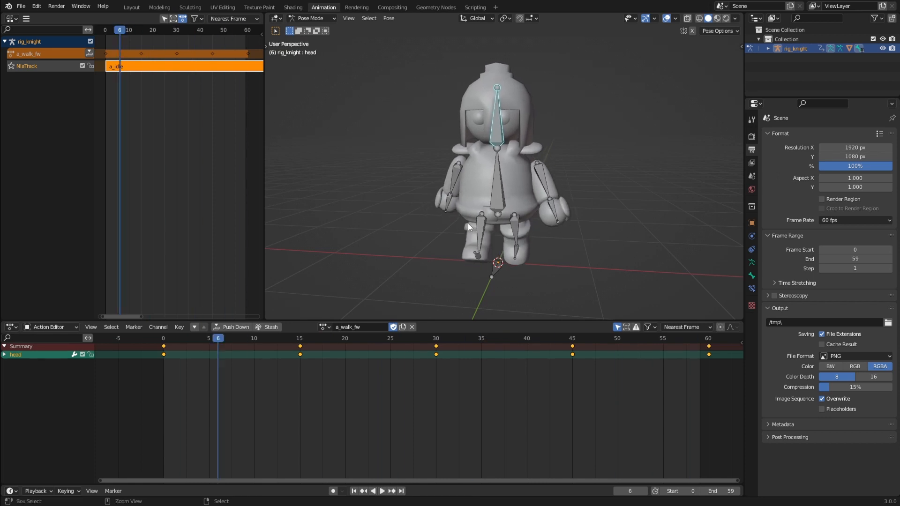
key("ctrl+s")
- Select all bones, duplicate the a_walk_fw action and name the copy a_walk_bw
middle_click_drag(488, 229, 482, 209, "shift")
scroll(552, 353, "down", 3)
key("a")
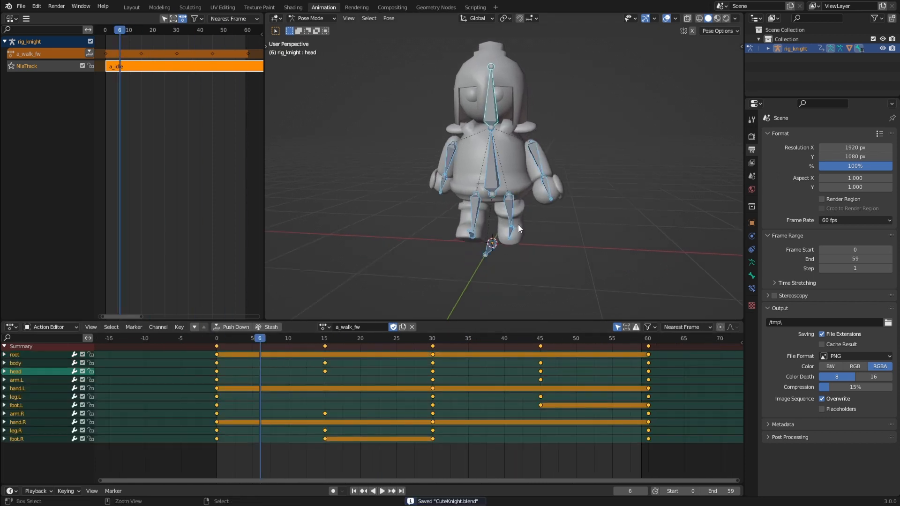
left_click(402, 327)
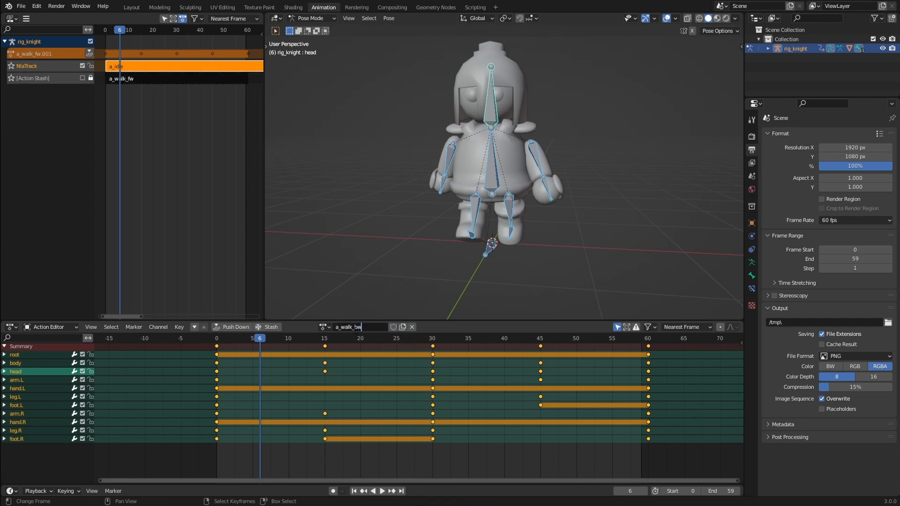
left_click(389, 326)
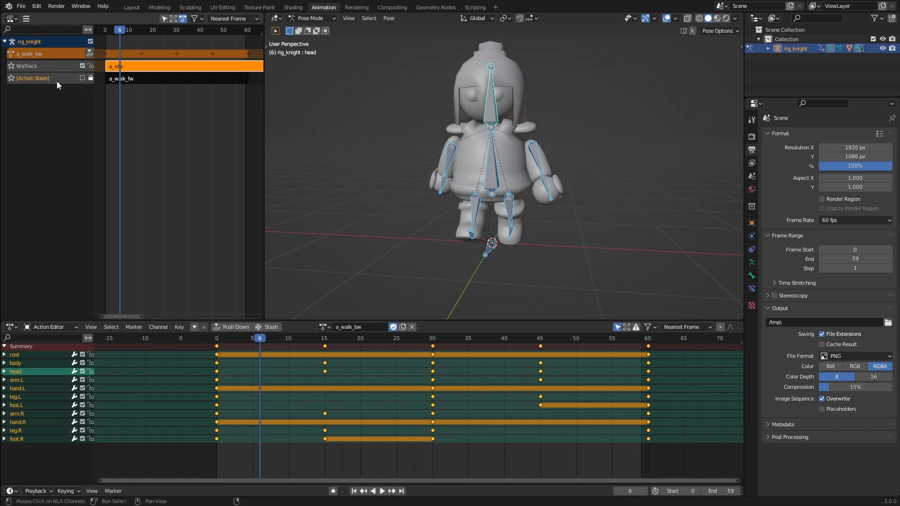
- Delete the stashed a_walk_fw track from the NLA and preview the a_walk_bw action from frame 0
key("x")
left_click(225, 350)
key("space")
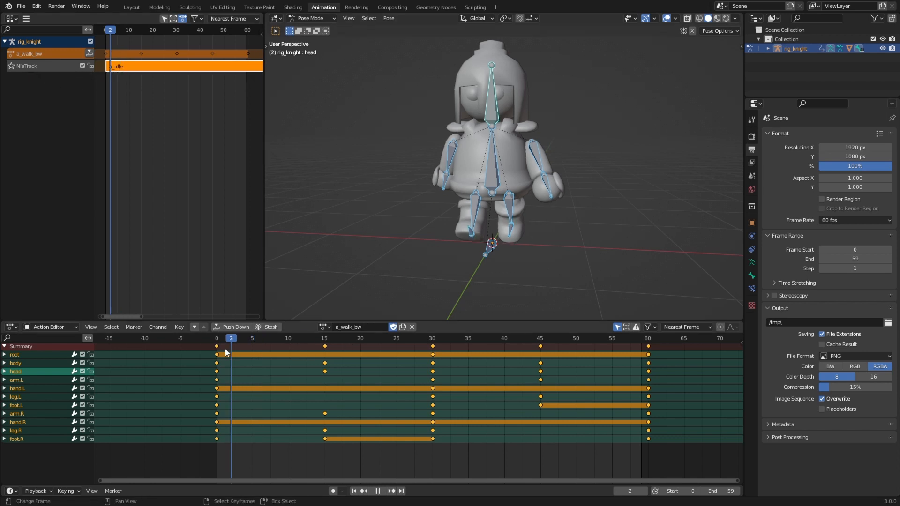
key("Escape")
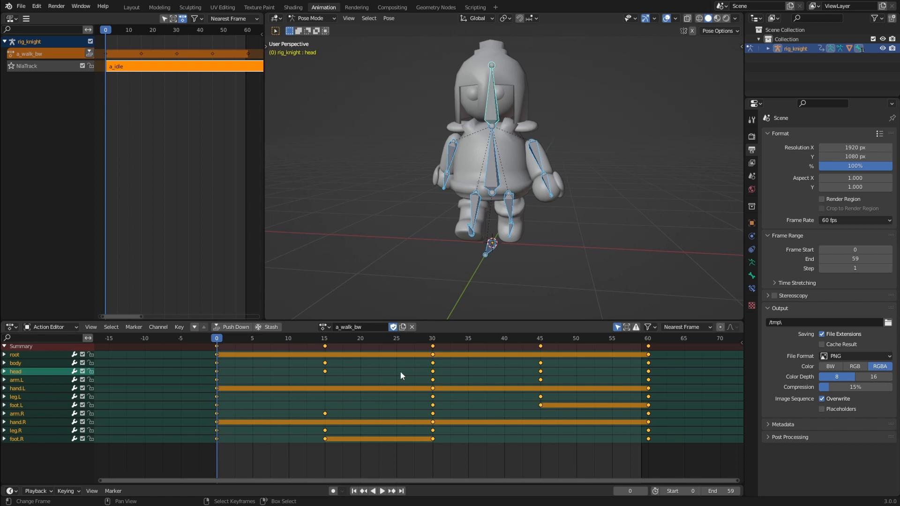
- Reverse the a_walk_bw keyframes by scaling them by -1 about frame 0, and move them back onto frames 0 to 60
left_click(338, 372)
scroll(296, 369, "down", 3)
middle_click_drag(263, 359, 313, 361)
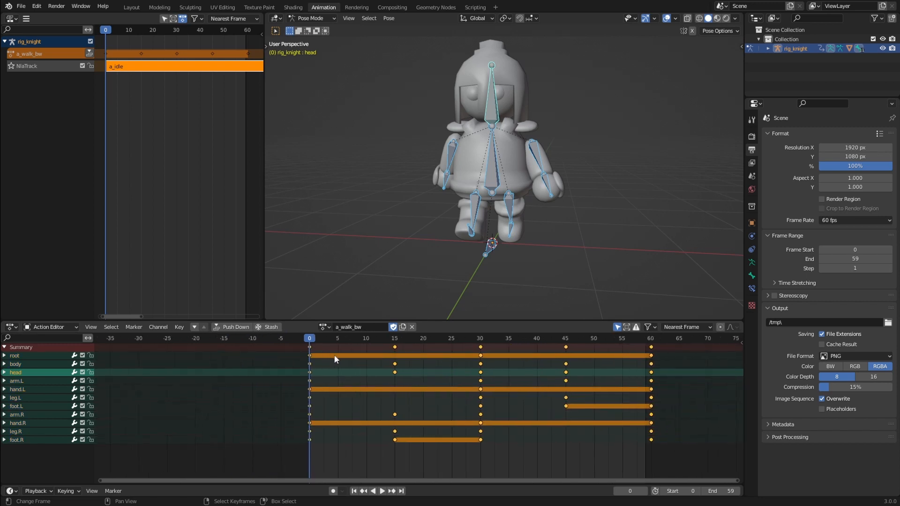
type("s-1")
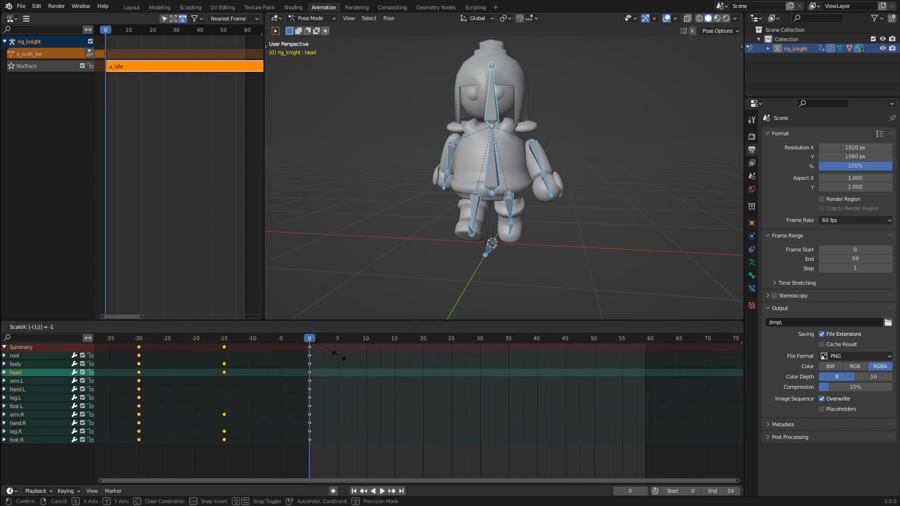
left_click(338, 355)
scroll(342, 355, "down", 4)
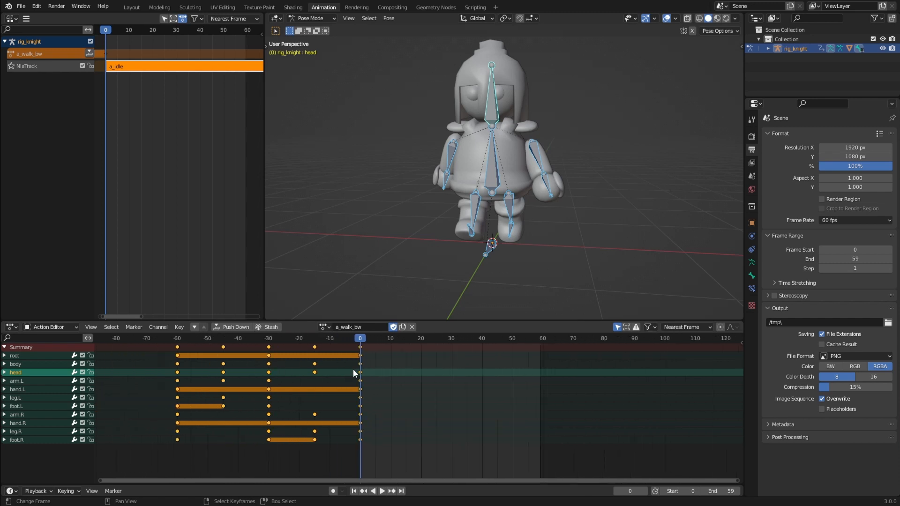
key("g")
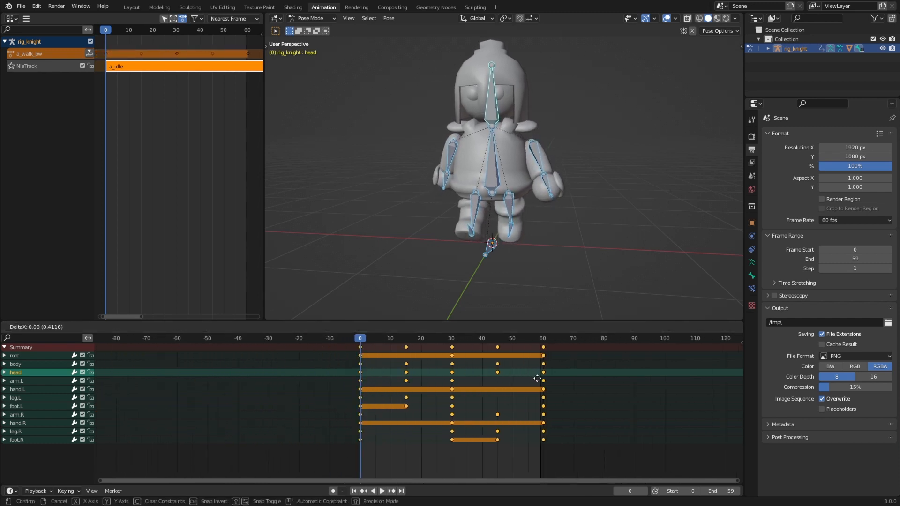
left_click(537, 379)
- Play the reversed a_walk_bw action and check the backward walk from the front
scroll(322, 345, "up", 5)
key("space")
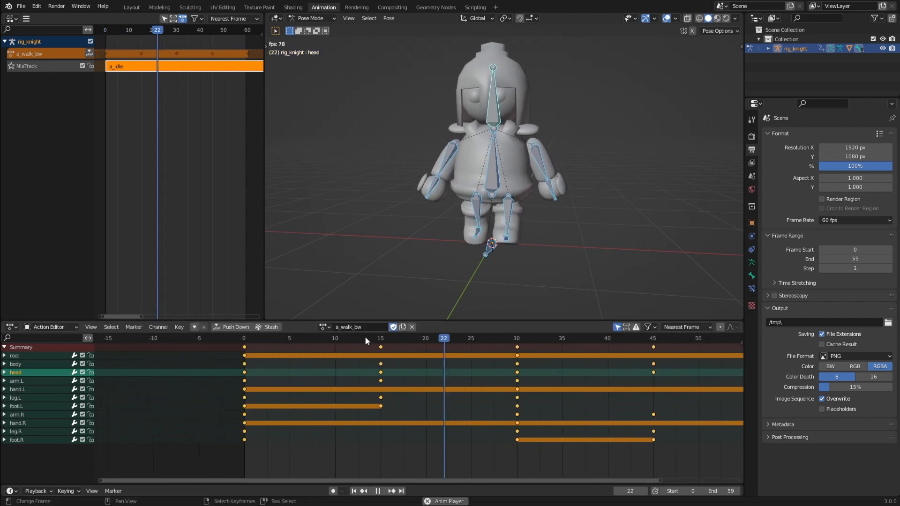
middle_click_drag(593, 228, 497, 253)
key("space")
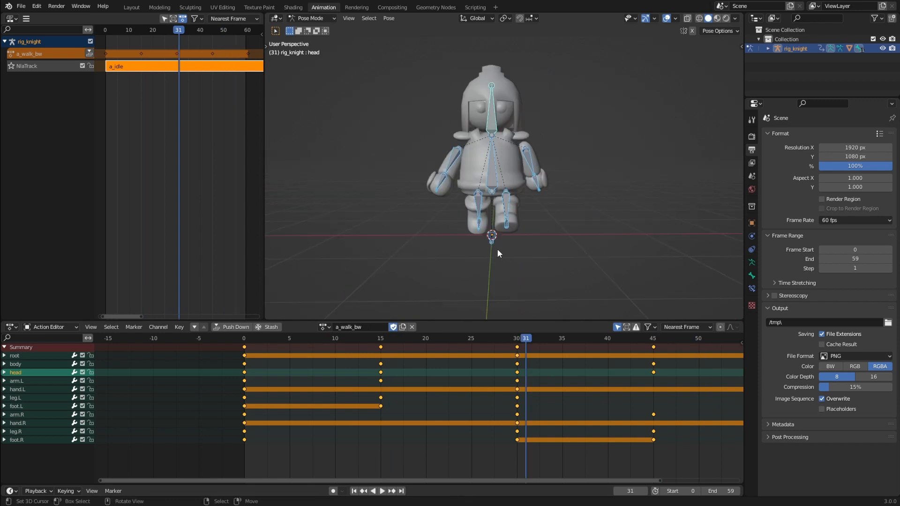
- Push the a_walk_fw and a_walk_bw actions down into their own NLA tracks and save CuteKnight.blend
left_click(323, 327)
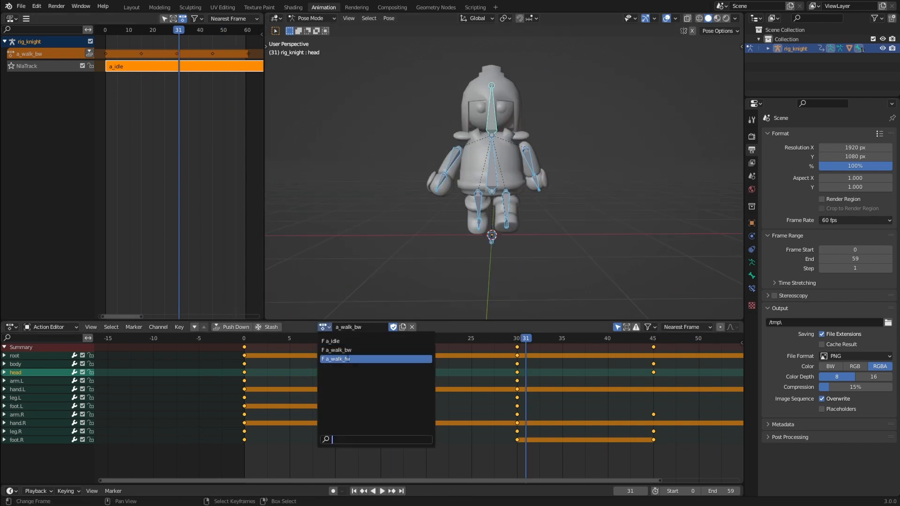
left_click(350, 359)
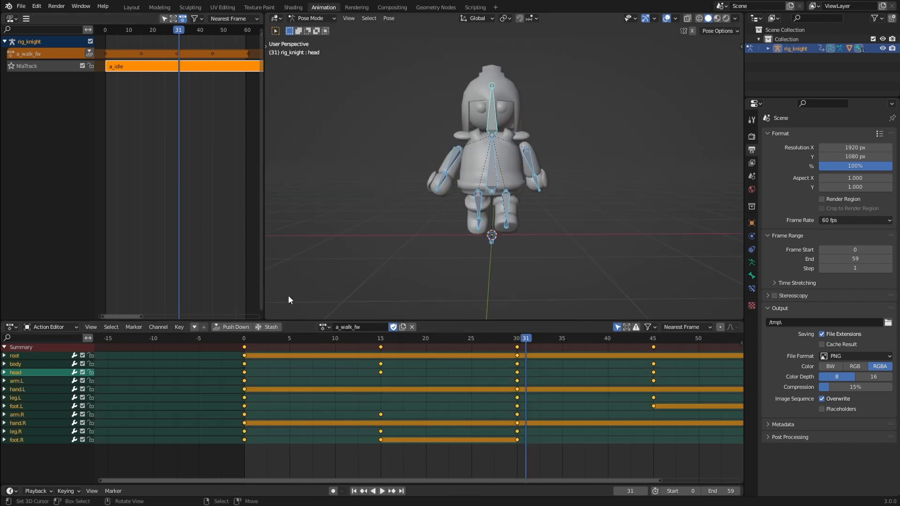
left_click(89, 54)
left_click(323, 327)
left_click(350, 351)
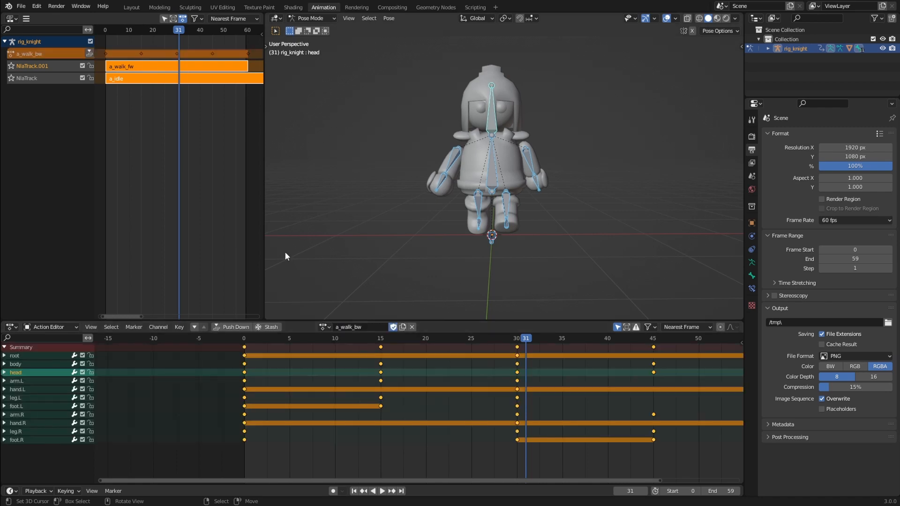
left_click(90, 54)
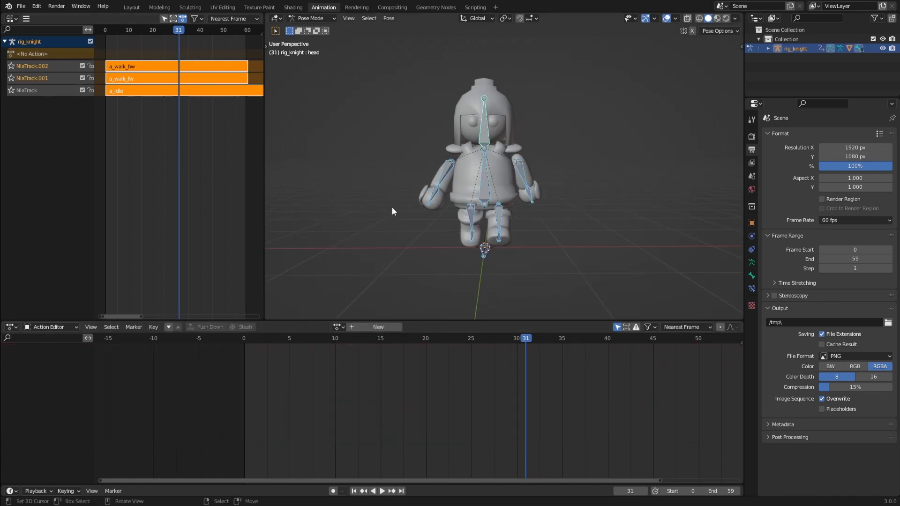
key("ctrl+s")
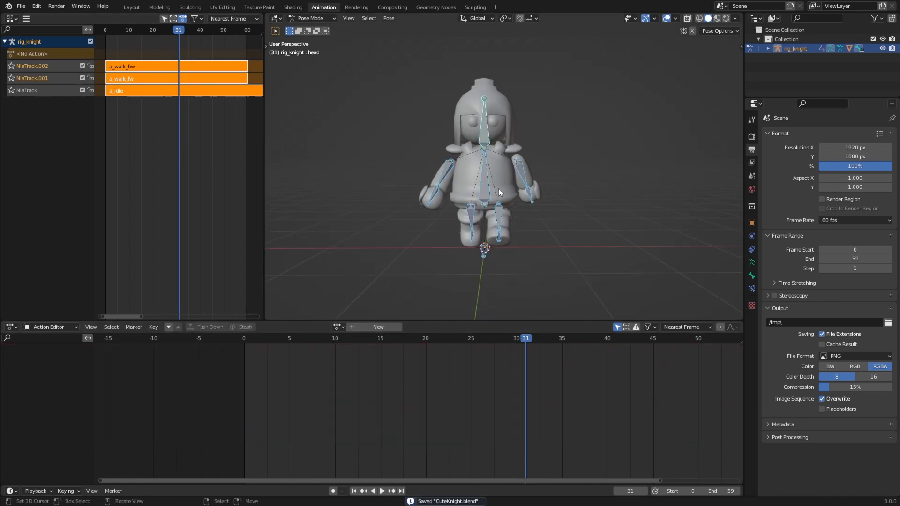
- Duplicate a_walk_fw as a new action named a_walk_left, delete its stashed NLA track and give the copy a fake user
left_click(338, 326)
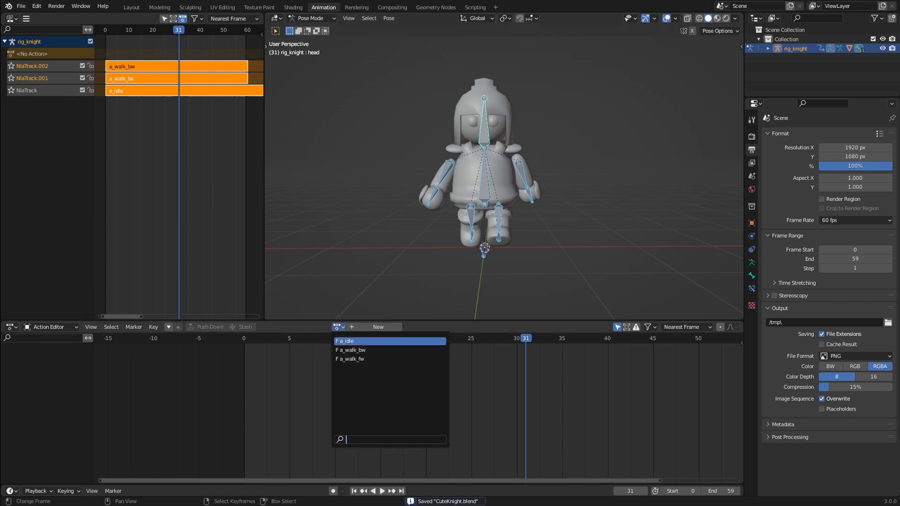
left_click(366, 360)
middle_click_drag(423, 319, 470, 238)
scroll(547, 402, "down", 2)
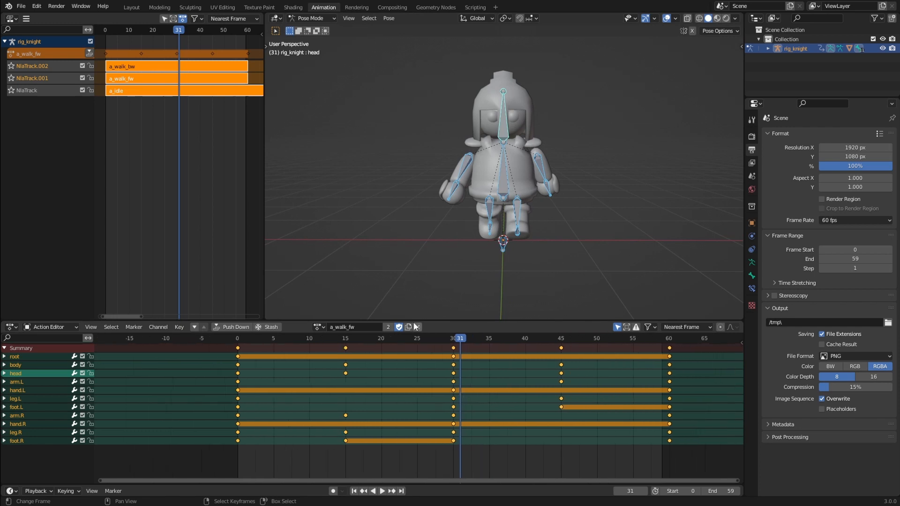
left_click(408, 327)
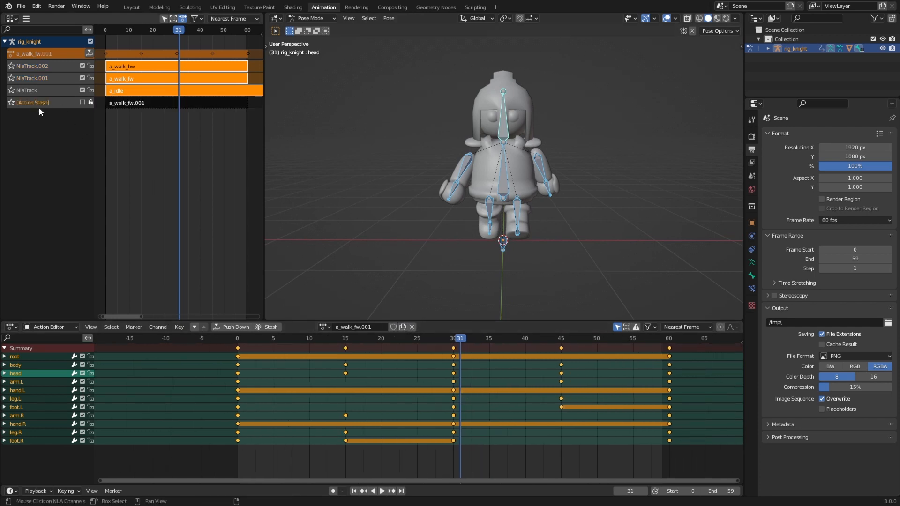
key("x")
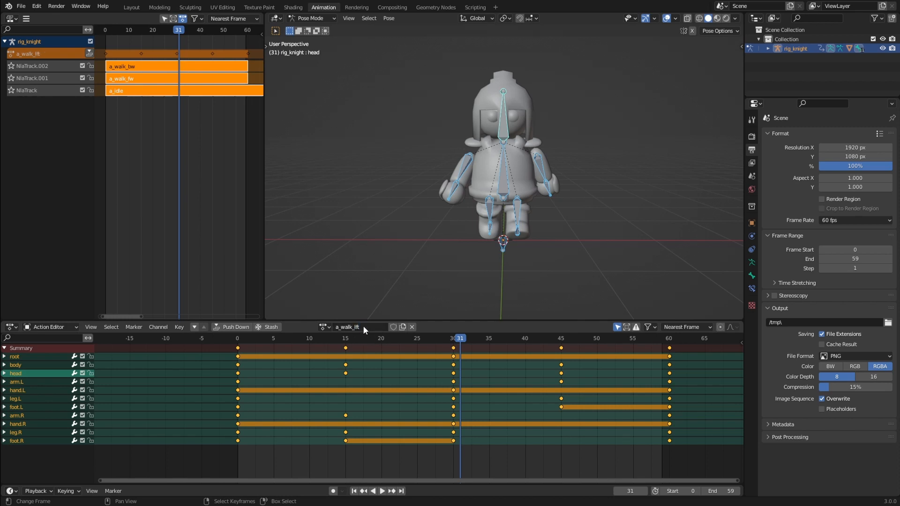
left_click(393, 327)
- Rotate the root bone 90° around global Z at frame 0, keyframe it and preview the turn
left_click_drag(416, 338, 236, 353)
left_click(503, 244)
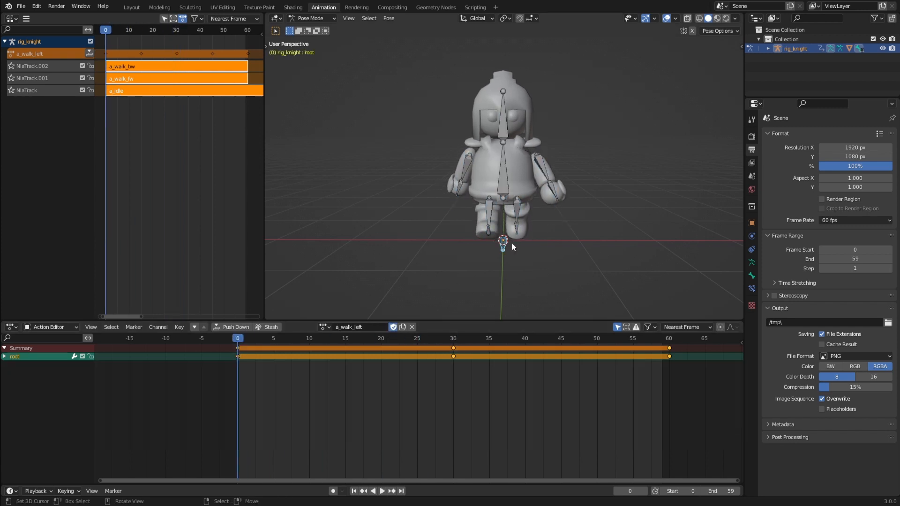
middle_click_drag(511, 242, 548, 248)
key("r")
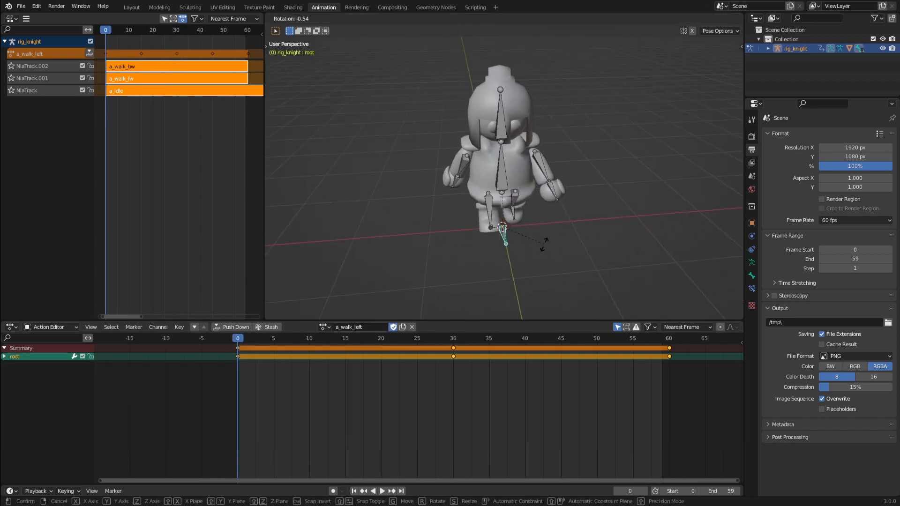
key("z")
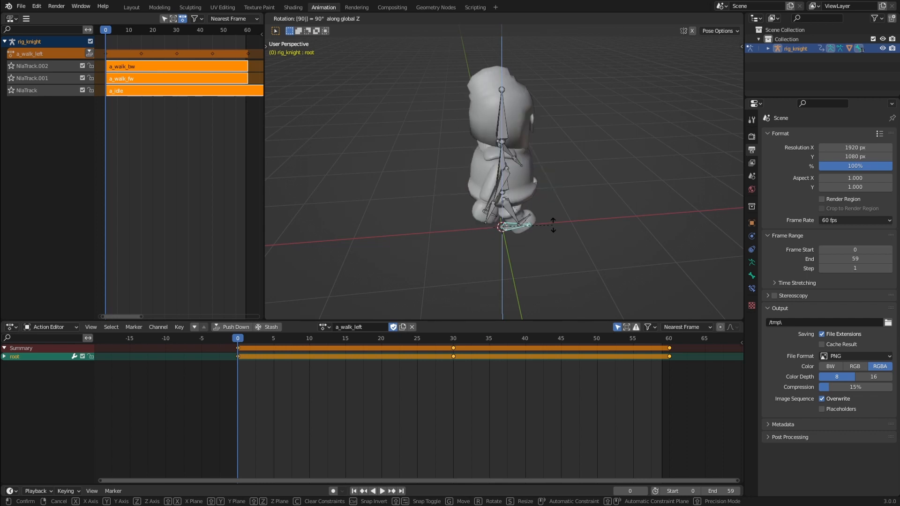
type("9")
type("0")
key("Return")
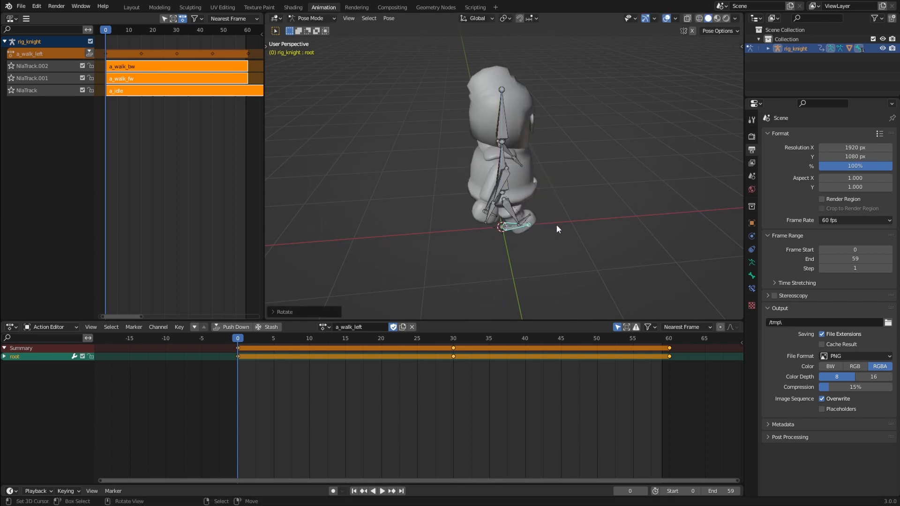
key("i")
key("space")
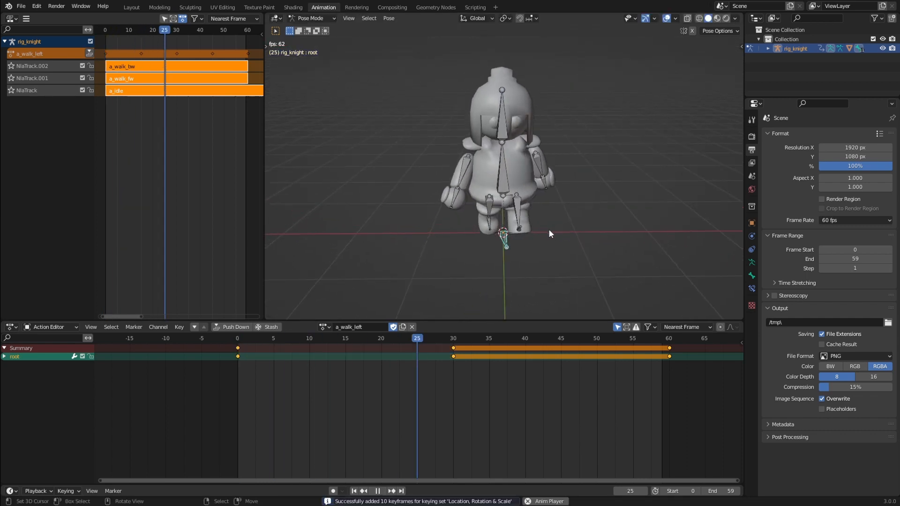
key("Escape")
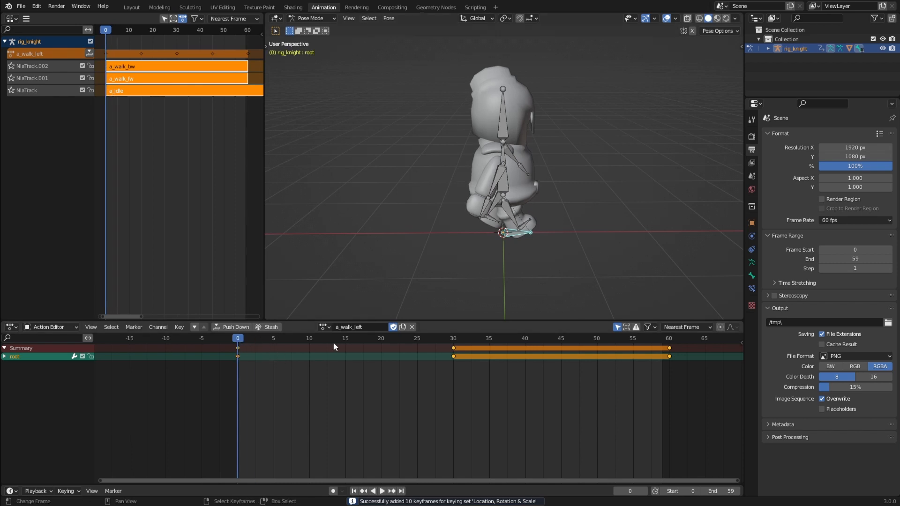
- Copy the root bone's frame 0 pose, then paste and keyframe it at frames 30 and 60
mouse_move(505, 238)
middle_mouse_down()
mouse_move(515, 246)
mouse_move(502, 246)
middle_mouse_up()
key("ctrl+c")
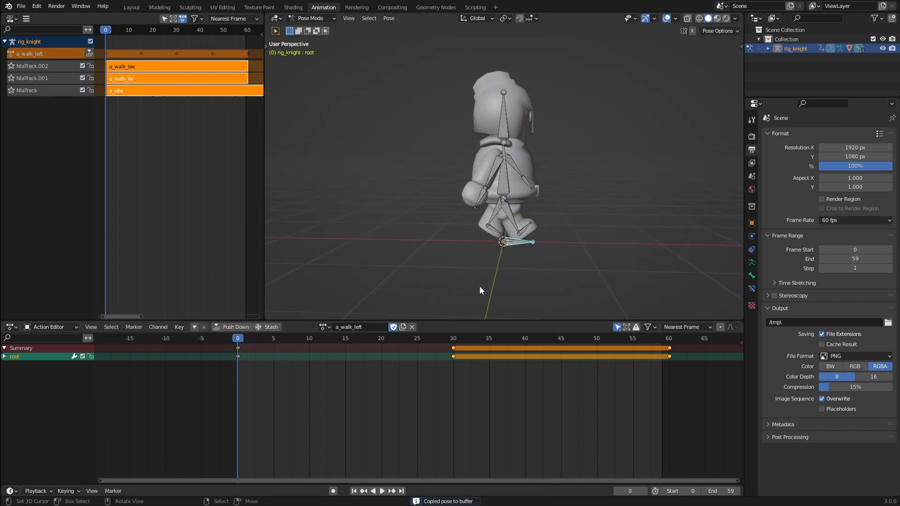
key("space")
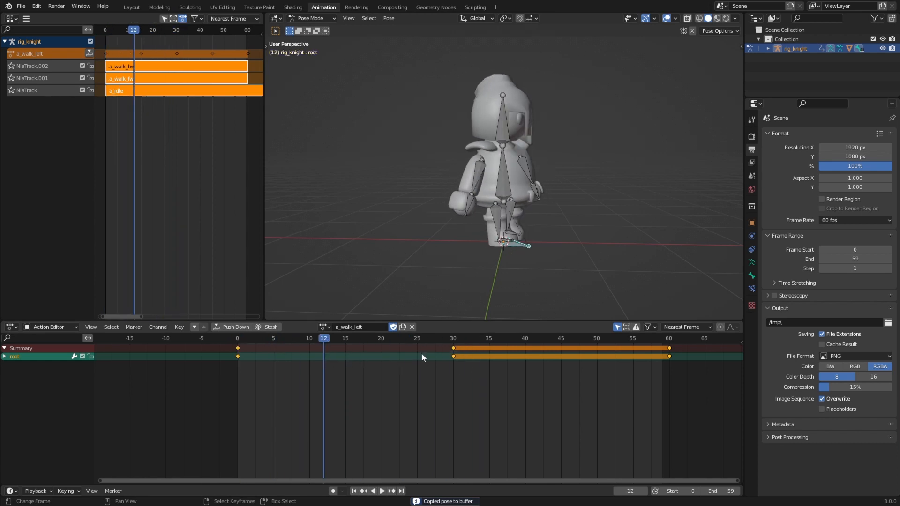
key("space")
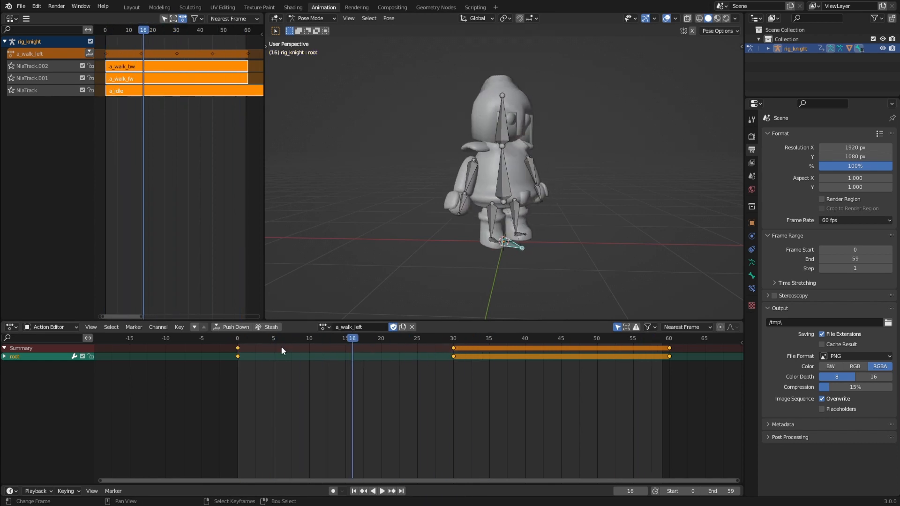
key("Up")
key("ctrl+v")
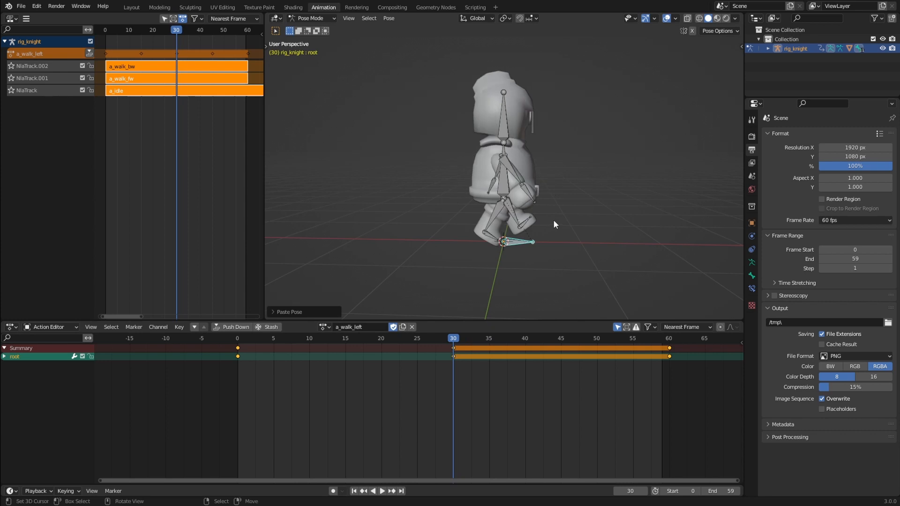
key("i")
left_click(674, 351)
key("ctrl+v")
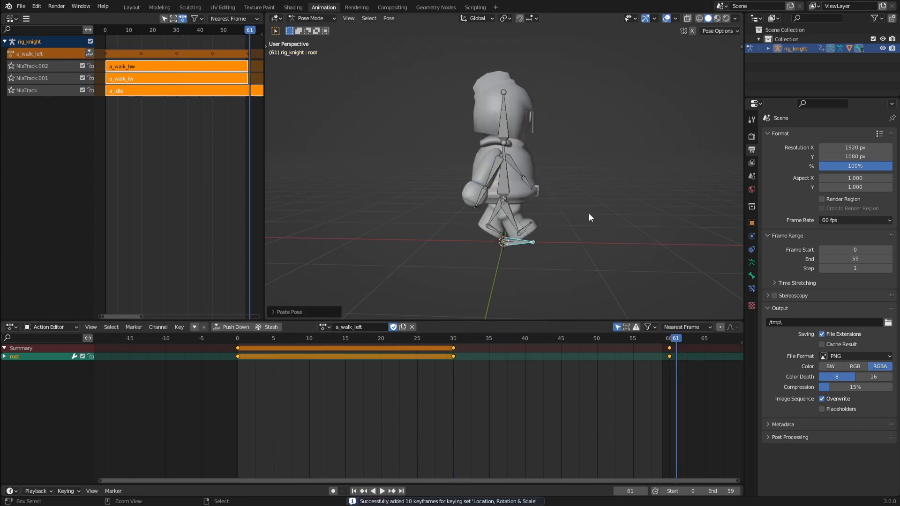
left_click(671, 355)
key("ctrl+v")
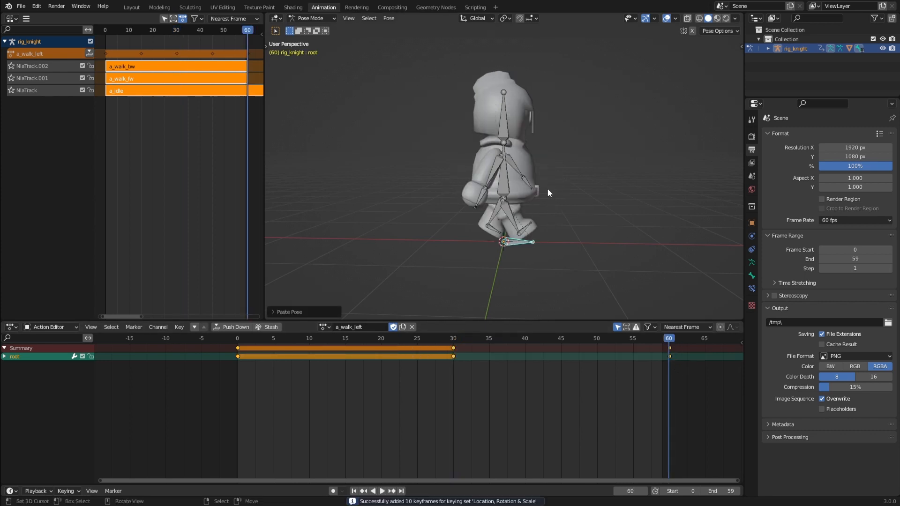
key("i")
- Play the a_walk_left action in front view to check the sideways walk
key("space")
key("KP_1")
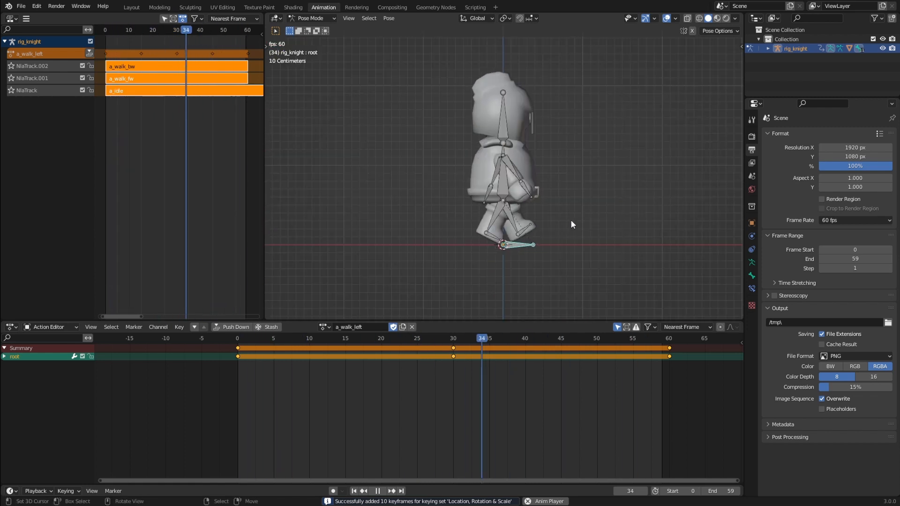
key("space")
- Rotate the head bone around global Z at frame 0 so the face points back to the front, and keyframe it
middle_click_drag(578, 210, 523, 265)
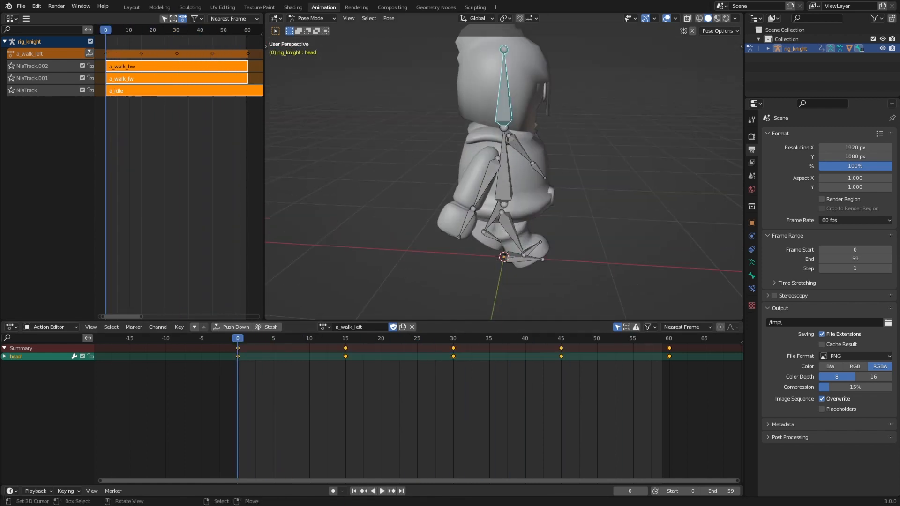
key("r")
key("z")
left_click(550, 196)
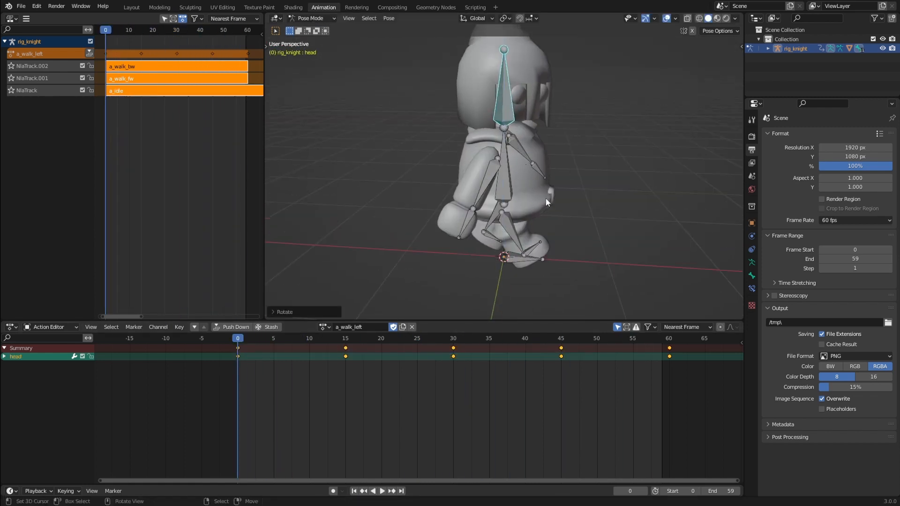
middle_click_drag(550, 196, 586, 177)
key("r")
key("z")
left_click(515, 210)
key("i")
- Copy the head's frame 0 pose, then paste and keyframe it at frames 15 and 30
key("ctrl+c")
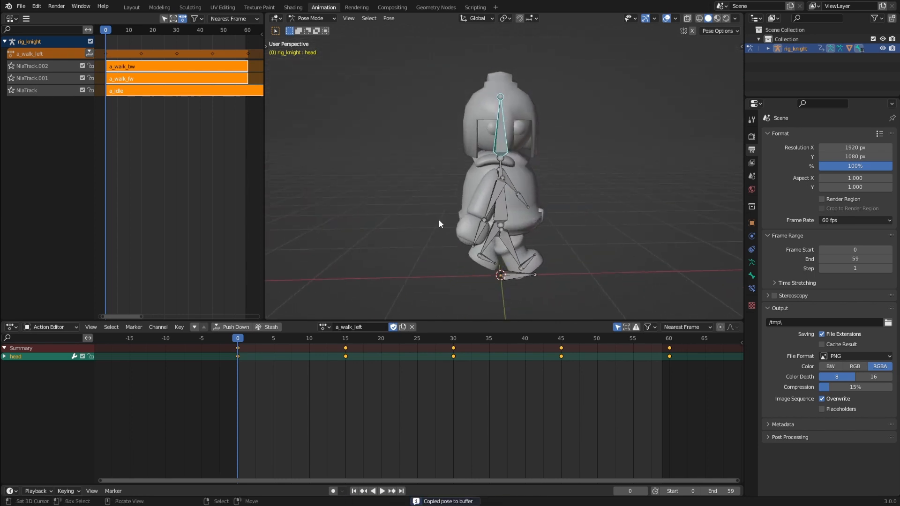
left_click(345, 340)
key("ctrl+v")
key("i")
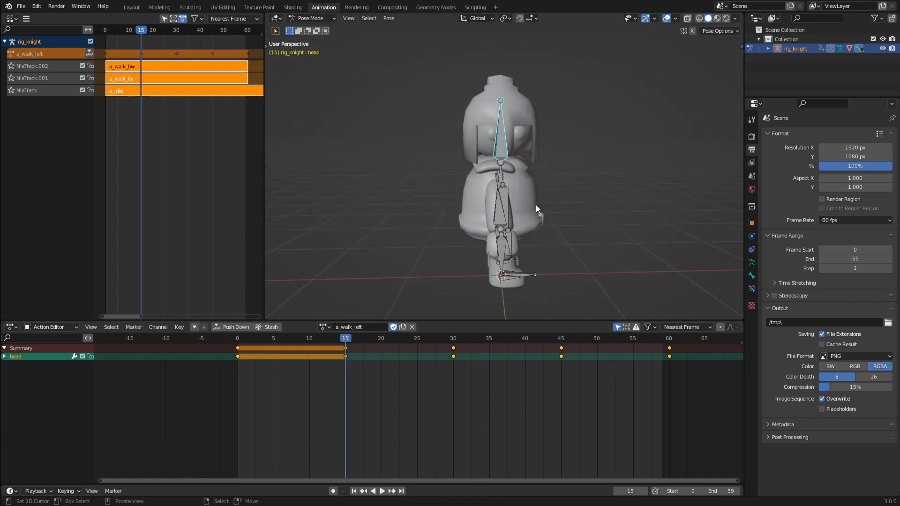
left_click(453, 339)
key("ctrl+v")
key("i")
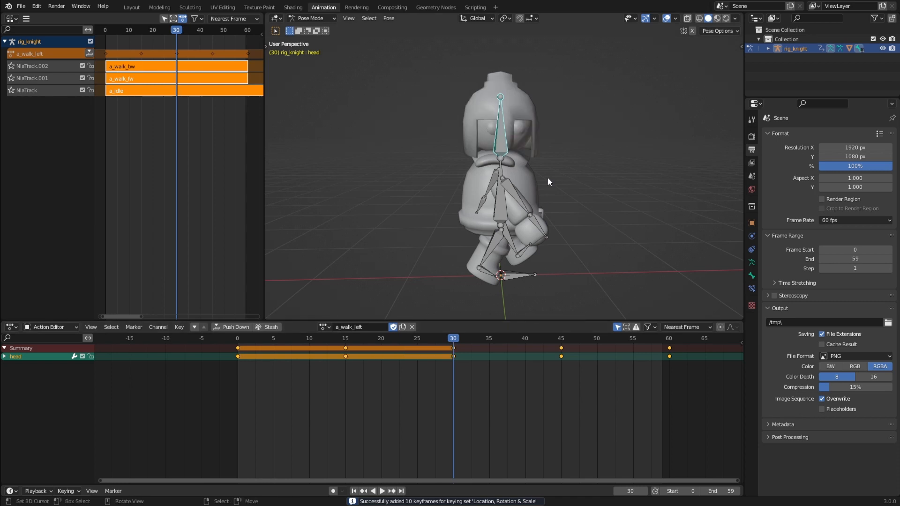
- Paste and keyframe the copied head pose at frames 45 and 60, then play the cycle
left_click(560, 339)
key("ctrl+v")
key("i")
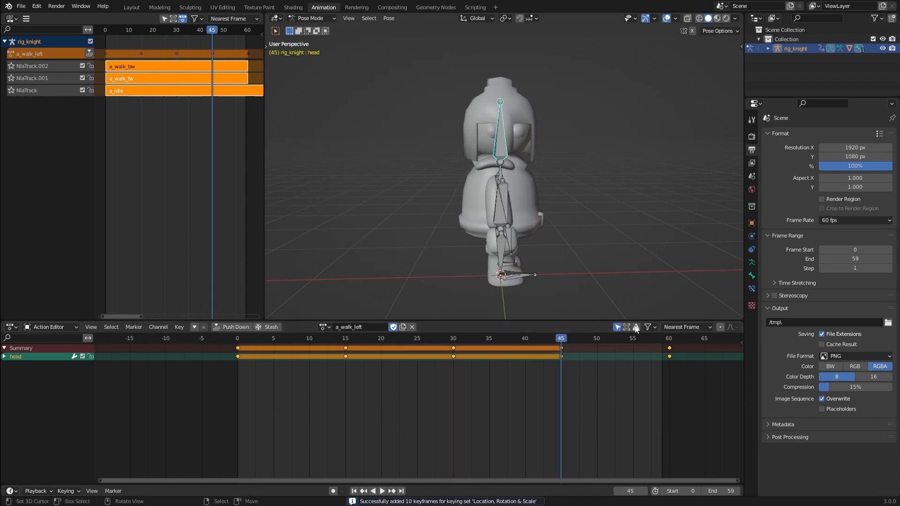
left_click(670, 339)
key("ctrl+v")
key("i")
key("space")
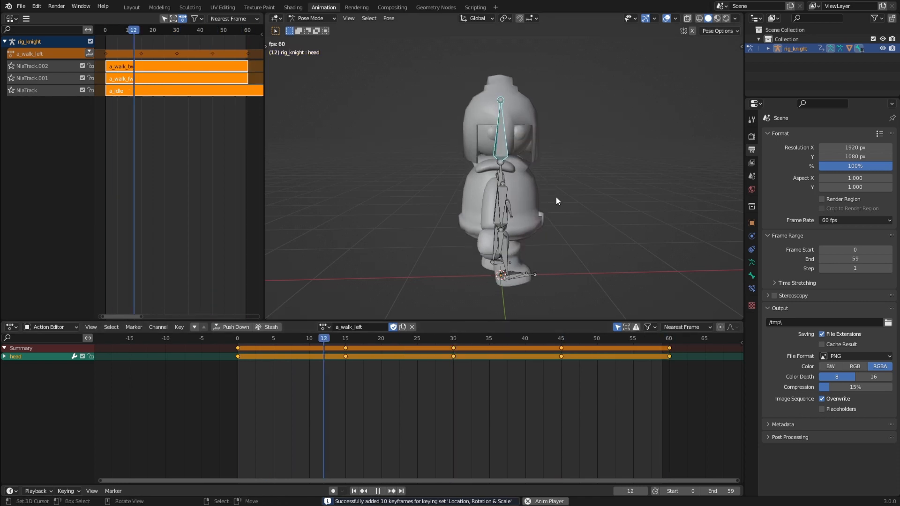
- Duplicate the a_walk_left action as a_walk_right, protect it with a fake user, and delete the stashed action track
middle_click_drag(538, 192, 333, 204)
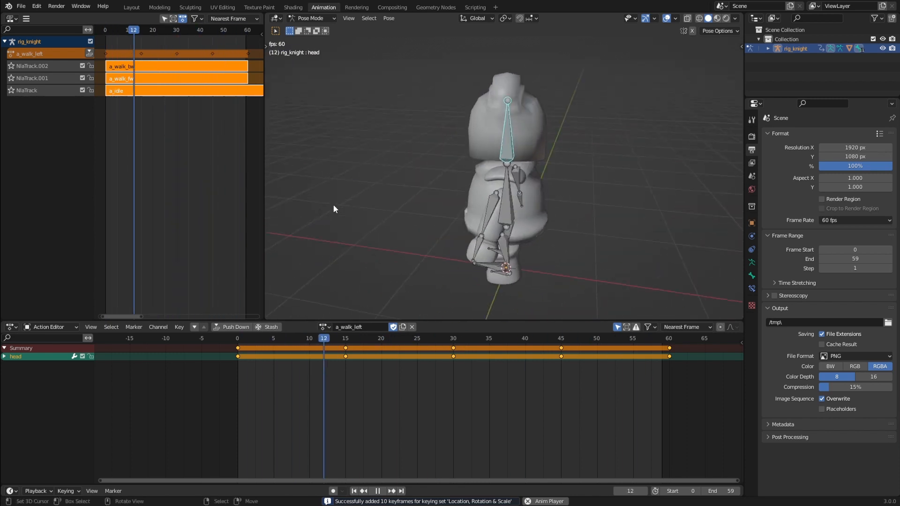
key("space")
middle_click_drag(420, 190, 522, 198)
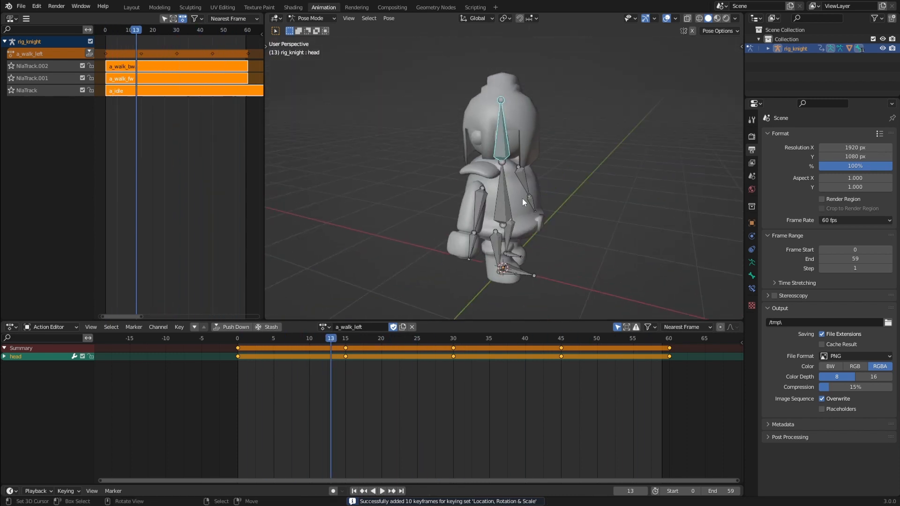
left_click(402, 327)
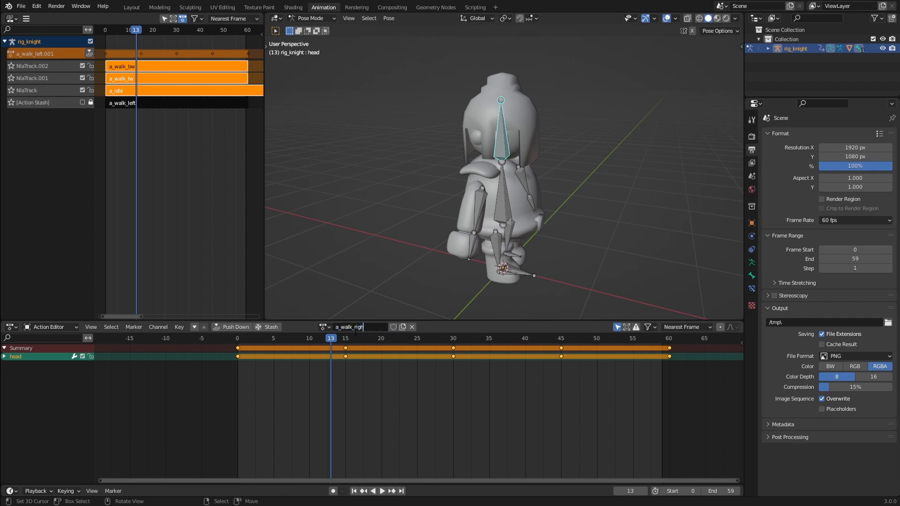
left_click(393, 327)
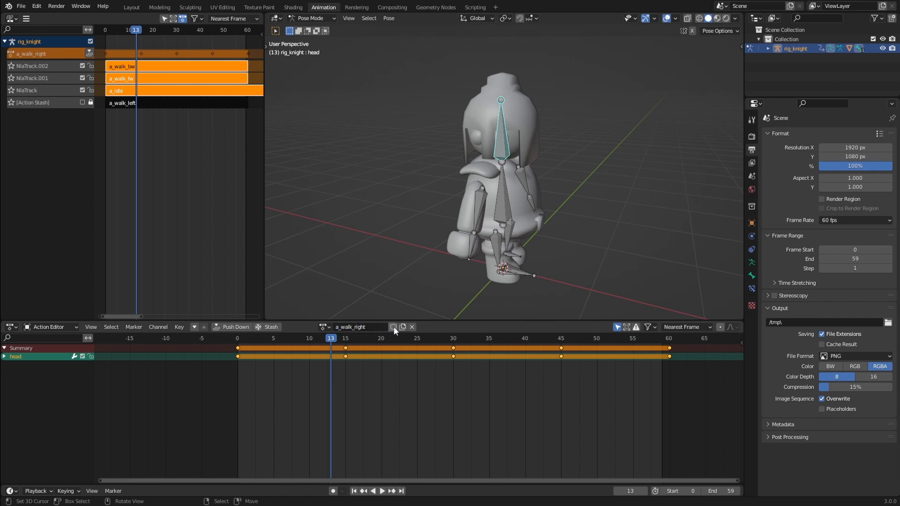
left_click(30, 102)
key("x")
- Copy the pose of all bones at frame 0, paste it flipped, and keyframe it
key("shift+Left")
key("a")
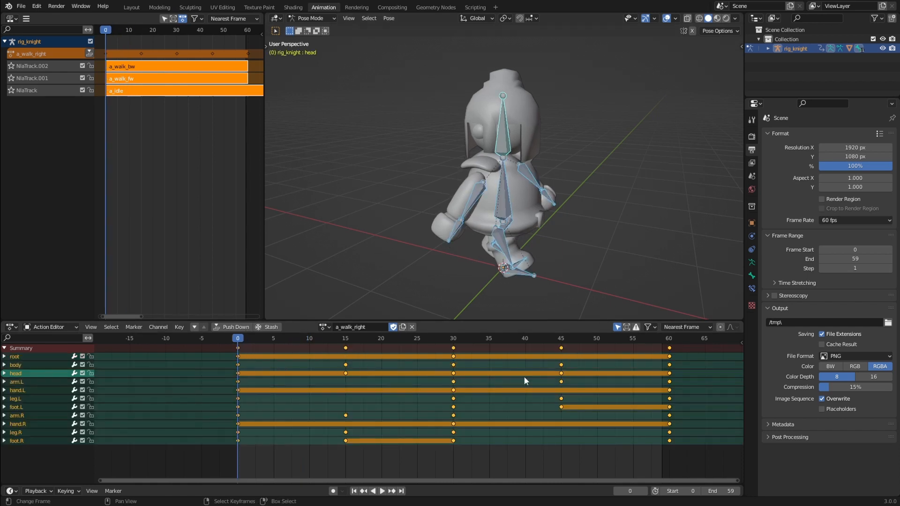
middle_click_drag(513, 184, 528, 186)
key("ctrl+c")
key("ctrl+shift+v")
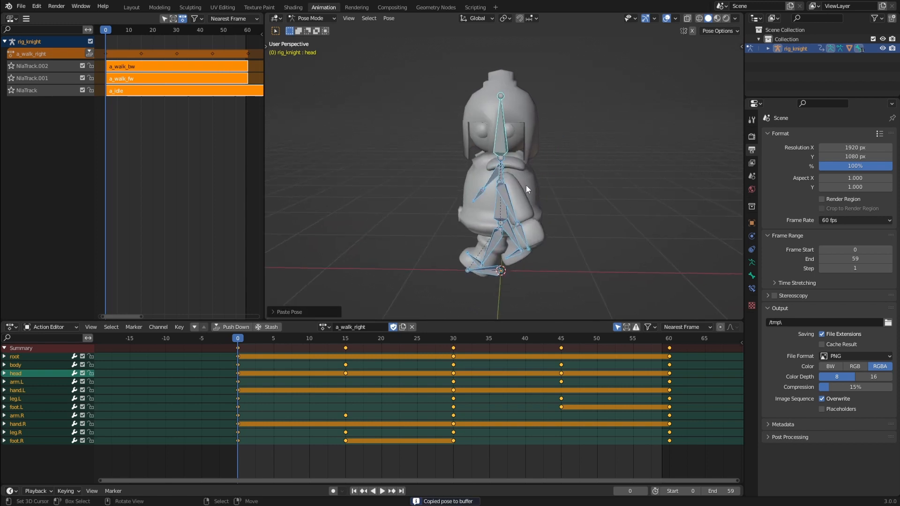
key("i")
- Copy the poses at frames 15 and 30, paste each one flipped on its own frame, and keyframe them
key("Up")
key("ctrl+c")
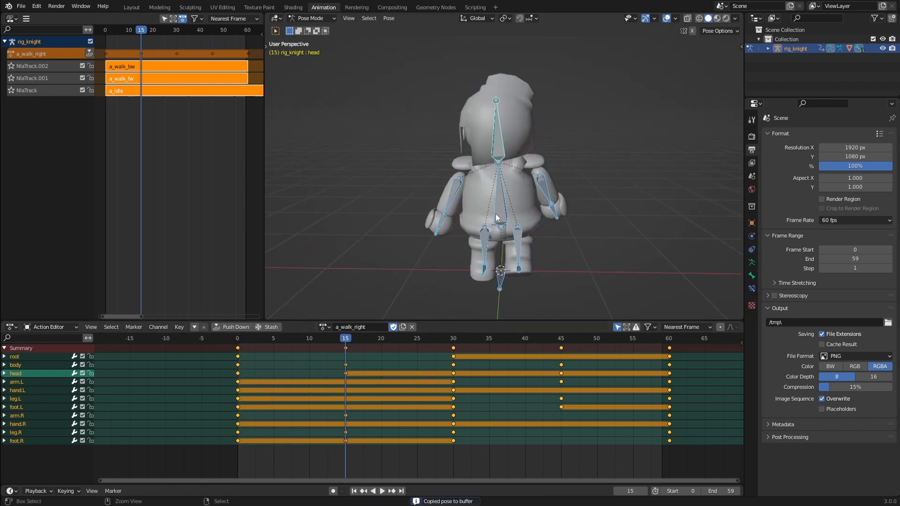
key("ctrl+shift+v")
middle_click_drag(461, 217, 488, 216)
key("i")
key("Up")
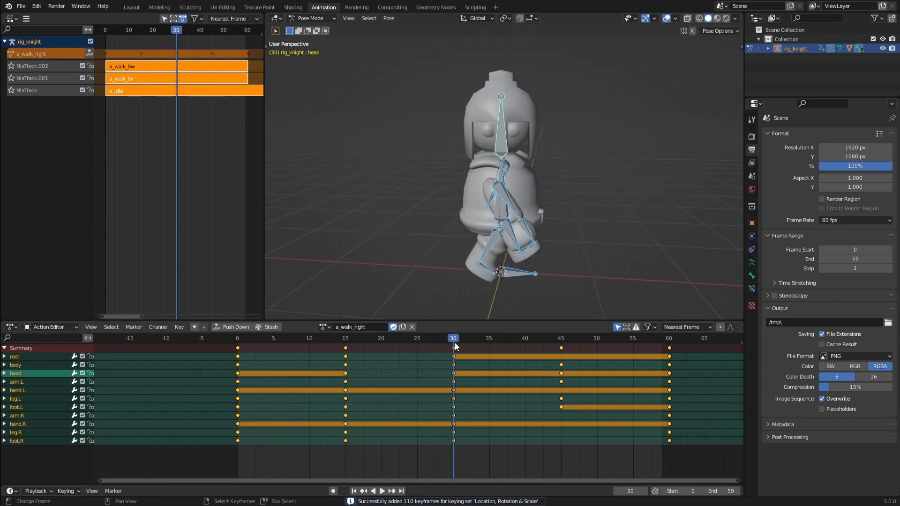
key("i")
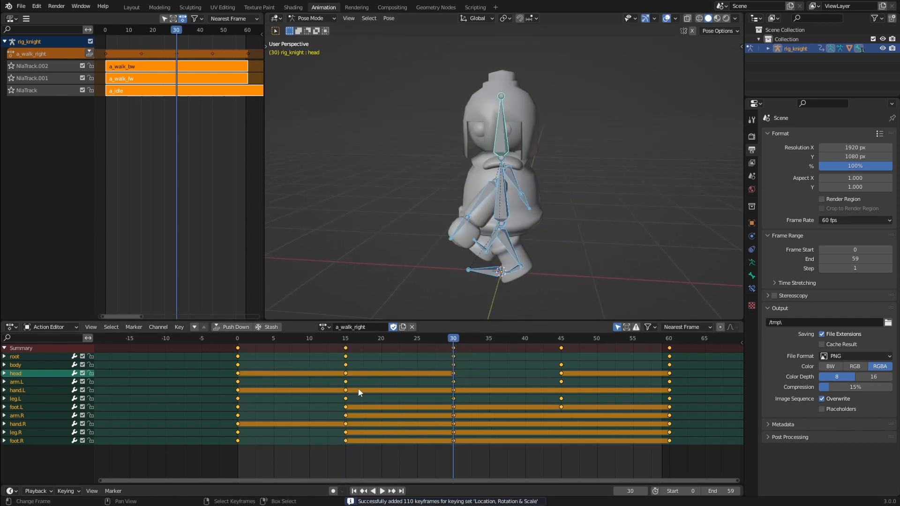
- Rotate the root bone -90° around global Z at frame 15 and keyframe it
key("ctrl+shift+space")
left_click_drag(264, 367, 346, 380)
left_click(498, 282)
type("rz")
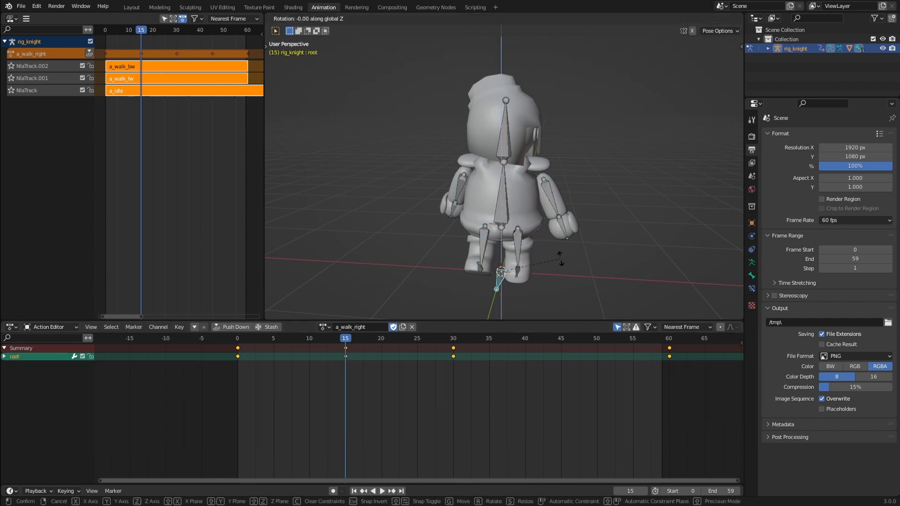
type("90")
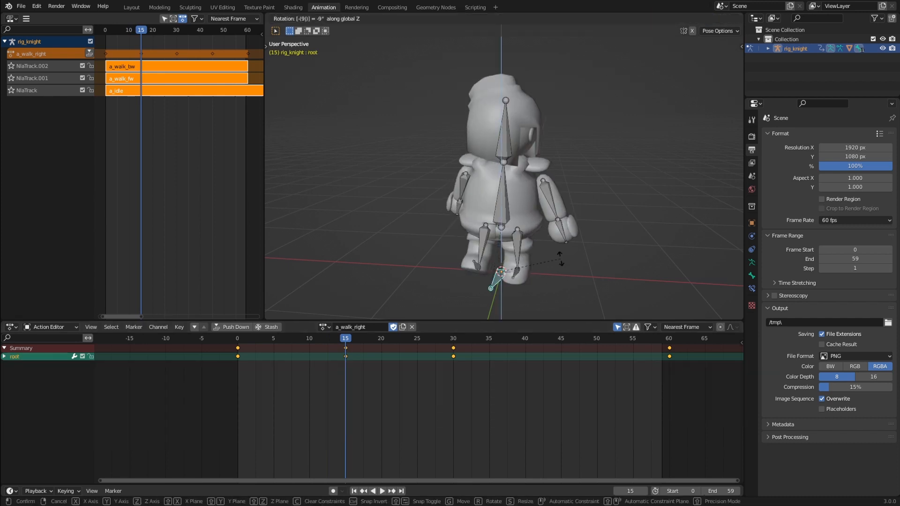
key("Return")
key("a")
key("i")
key("space")
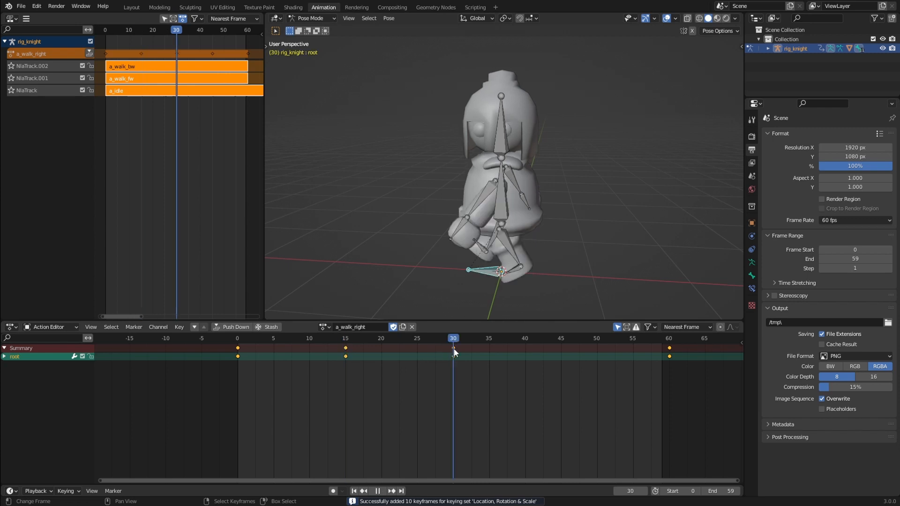
- Copy the pose of all bones at frame 45, paste it flipped, and keyframe it
key("space")
key("ctrl+c")
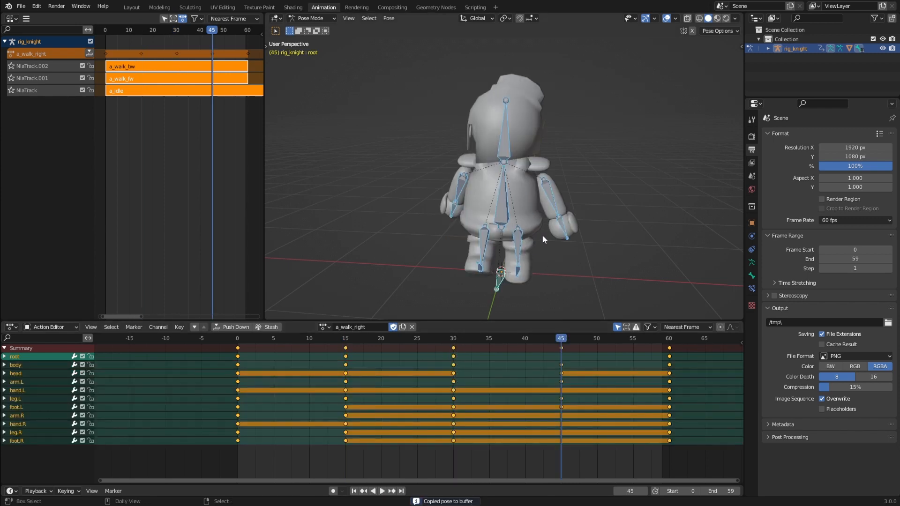
key("ctrl+shift+v")
key("i")
- Rotate the root bone -90° around global Z at frame 45 and keyframe it
left_click(499, 276)
type("rz")
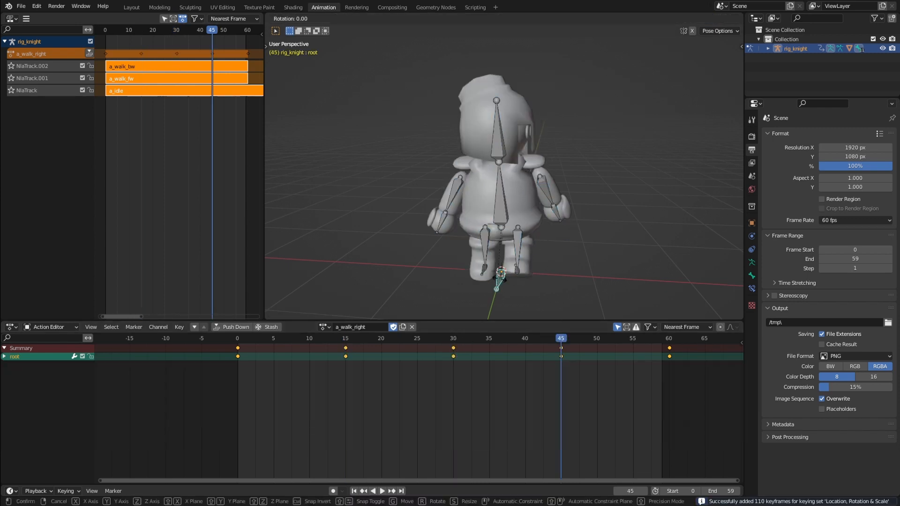
type("90")
key("Return")
key("i")
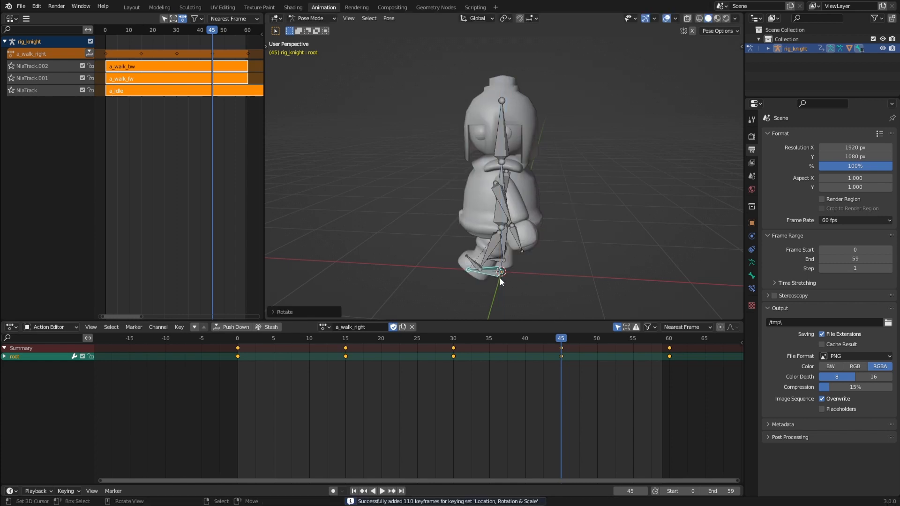
- Copy the frame 60 pose, paste it flipped and keyframe it, and play the a_walk_right cycle to check it
left_click(670, 352)
key("a")
key("ctrl+c")
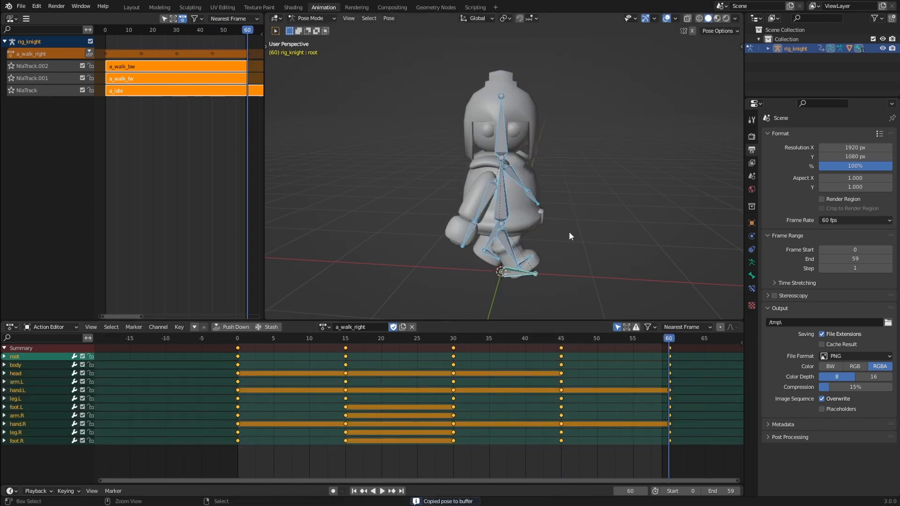
key("ctrl+shift+v")
key("i")
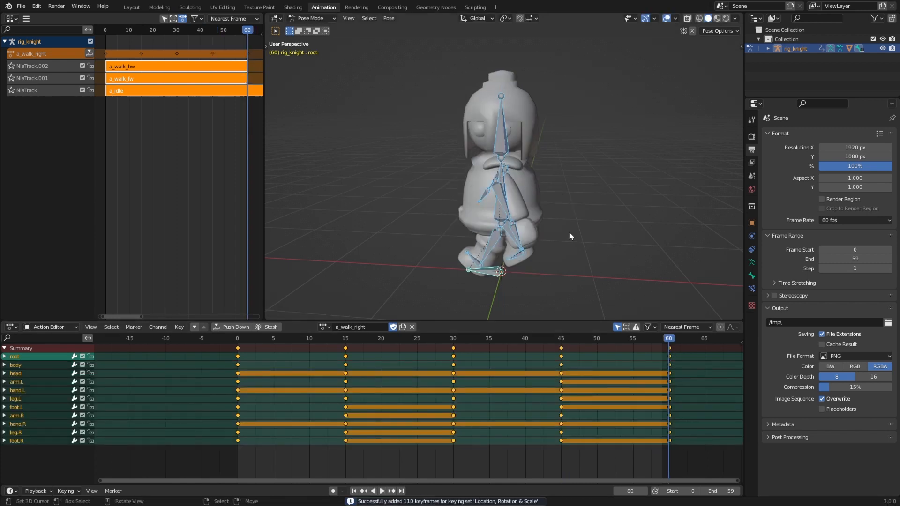
key("space")
middle_click_drag(474, 244, 459, 264)
key("Escape")
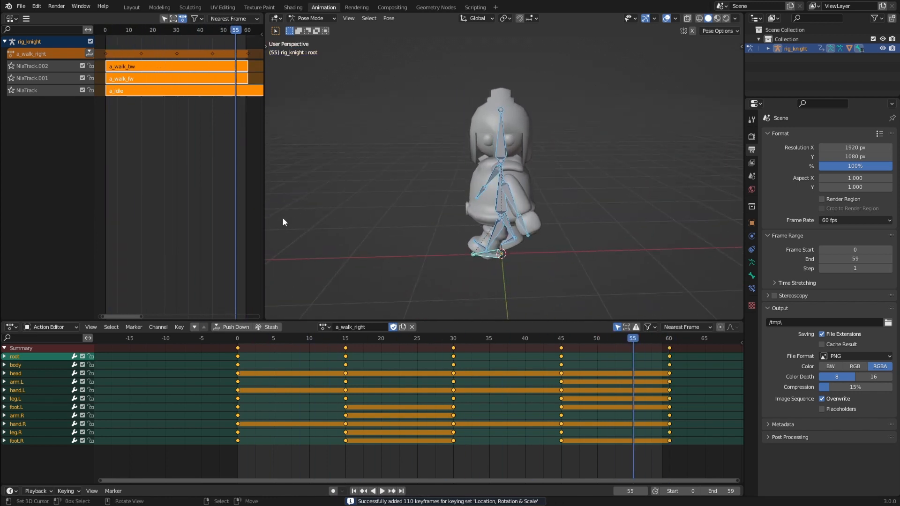
- Push the a_walk_left and a_walk_right actions down into their own NLA tracks
left_click(326, 327)
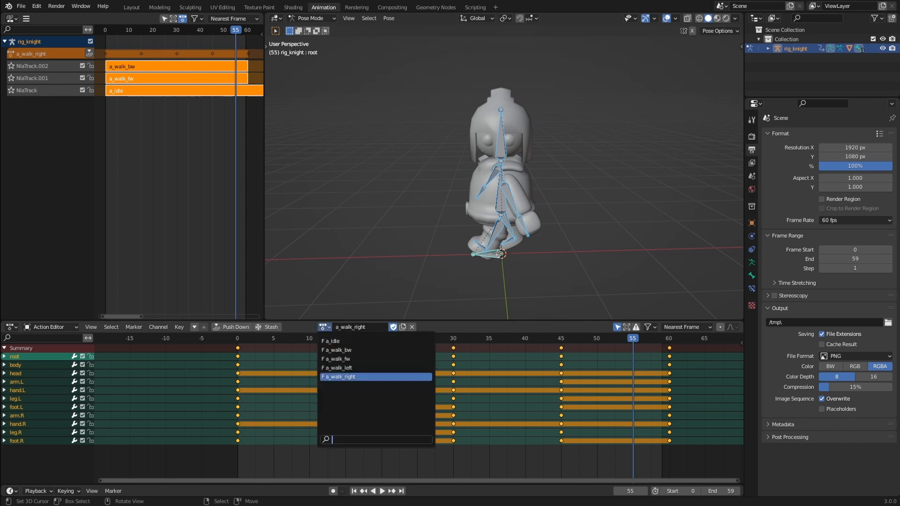
left_click(356, 368)
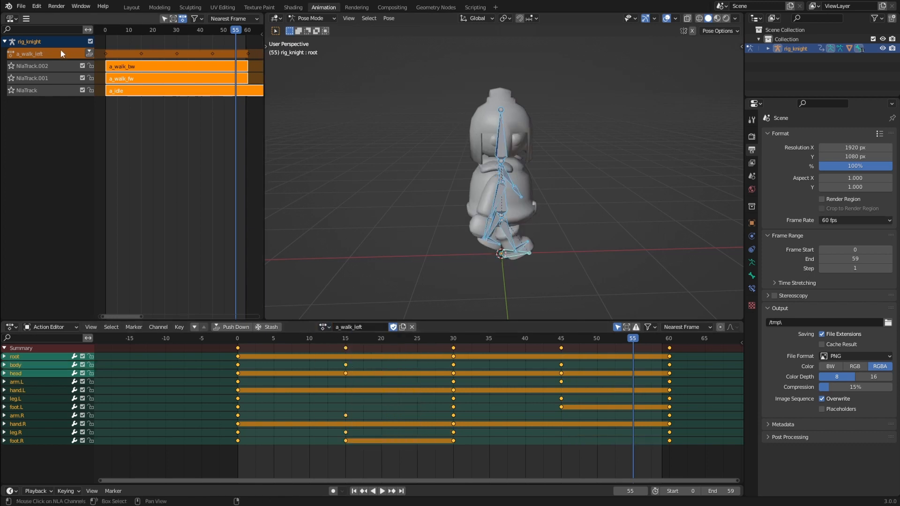
left_click(89, 54)
left_click(338, 326)
left_click(356, 377)
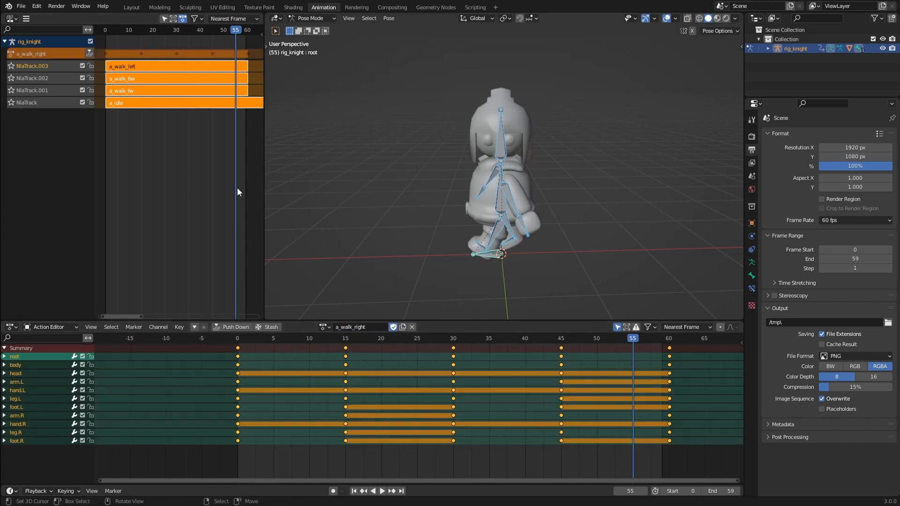
left_click(90, 53)
- Return rig_knight to Object Mode with nothing selected and save the file
key("alt+a")
key("ctrl+Tab")
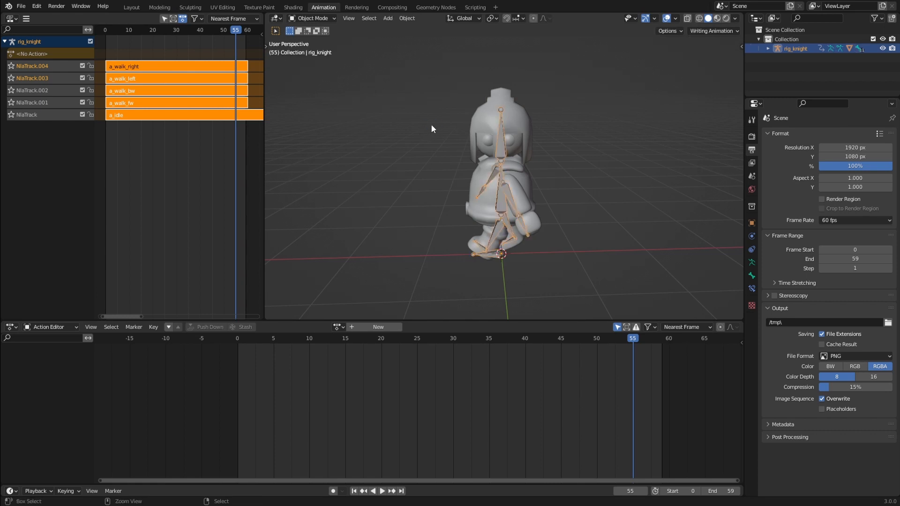
key("alt+a")
key("ctrl+s")
- Show the knight in Rendered and Material Preview shading, and save the file
middle_click_drag(432, 125, 575, 148)
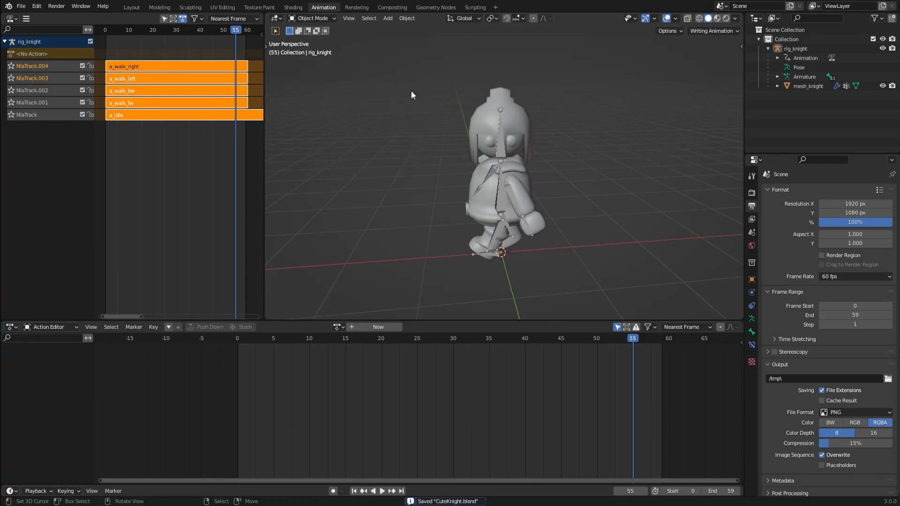
mouse_move(411, 95)
middle_mouse_down()
mouse_move(512, 117)
mouse_move(492, 101)
middle_mouse_up()
key("z")
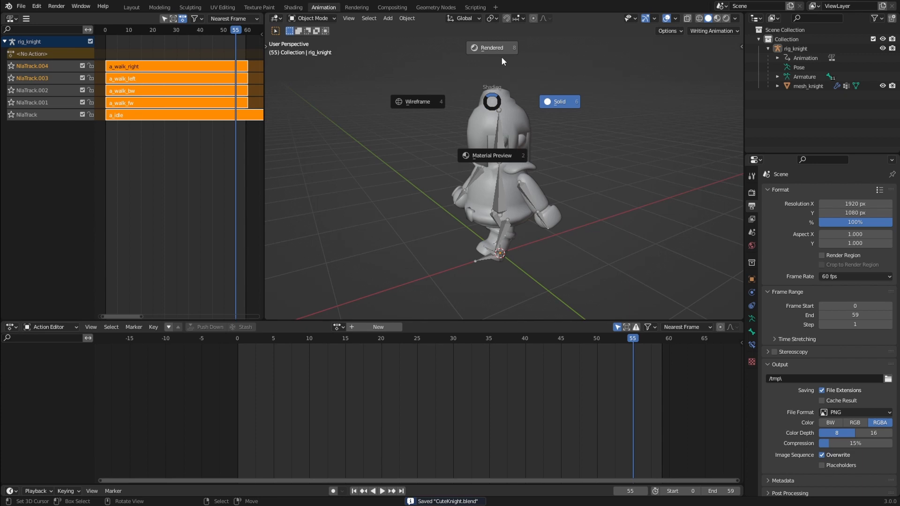
left_click(481, 55)
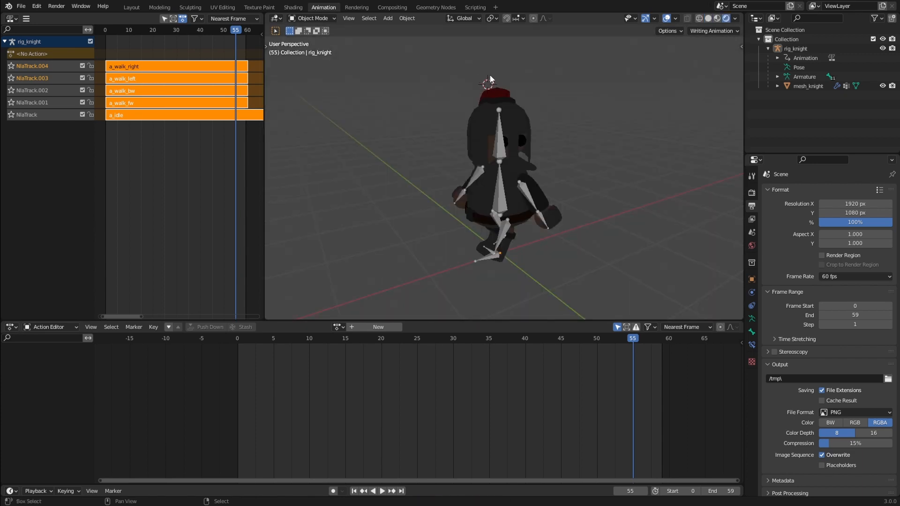
middle_click_drag(491, 72, 500, 171)
key("ctrl+s")
scroll(504, 143, "up", 2)
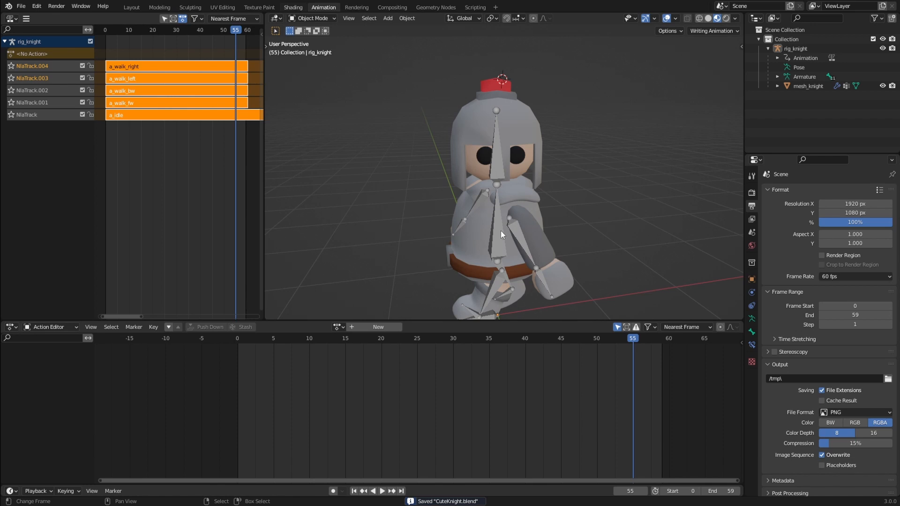
- Switch to the Shading workspace and select mesh_knight to show its m_armour_dark material nodes
key("ctrl+Page_Up")
left_click(436, 123)
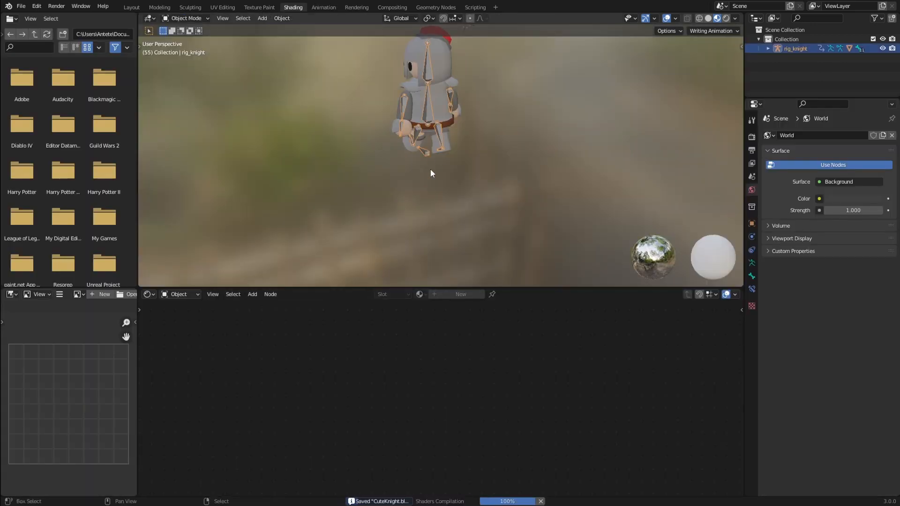
middle_click_drag(440, 147, 450, 169)
scroll(450, 169, "up", 4)
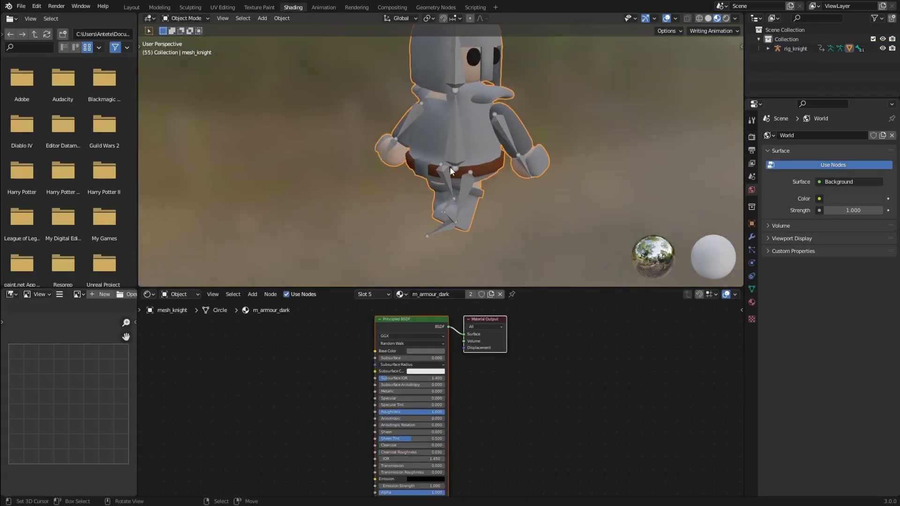
- Move the Principled BSDF node below the Material Output in m_armour_dark and disconnect the two nodes
left_click(396, 320)
left_click(338, 314)
middle_click_drag(386, 328, 478, 336)
left_click_drag(472, 328, 478, 419)
left_click(432, 403)
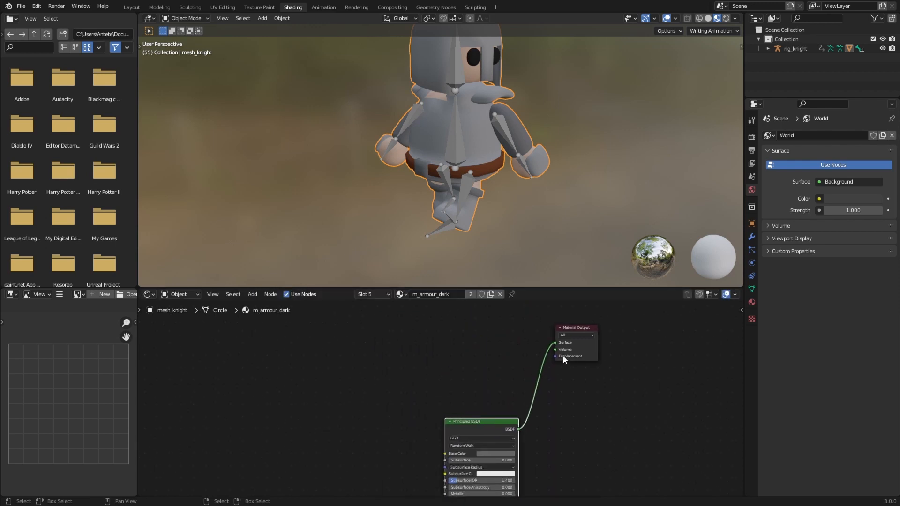
left_click_drag(556, 345, 446, 319)
- Add a Diffuse BSDF node to m_armour_dark and place it well before the Material Output
key("shift+a")
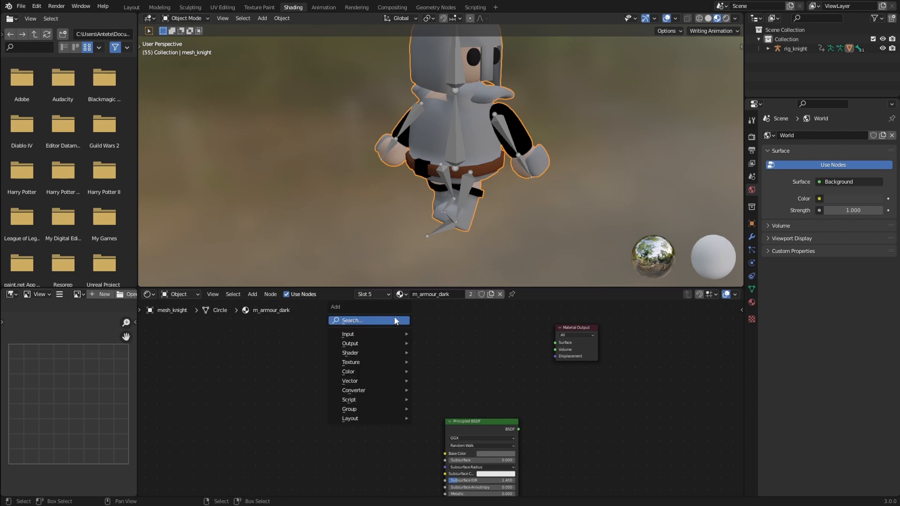
left_click(395, 320)
type("diff")
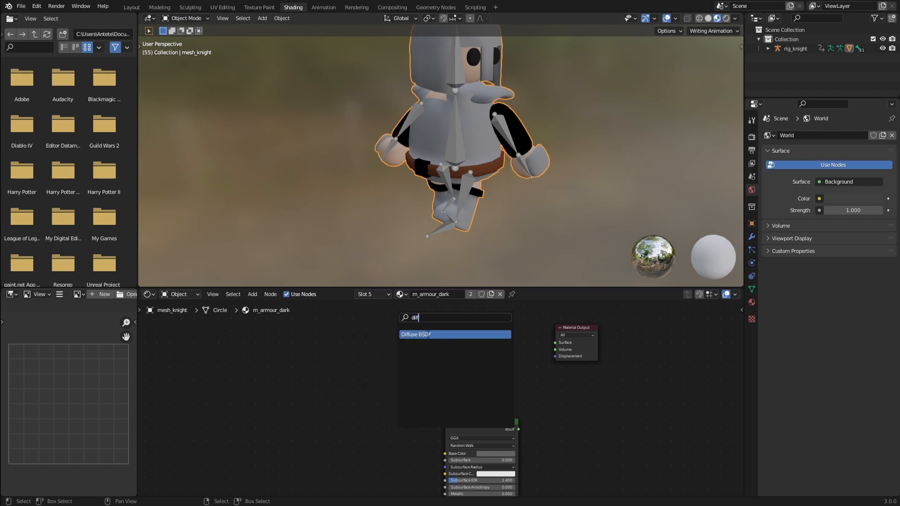
key("Return")
left_click(409, 339)
key("shift+a")
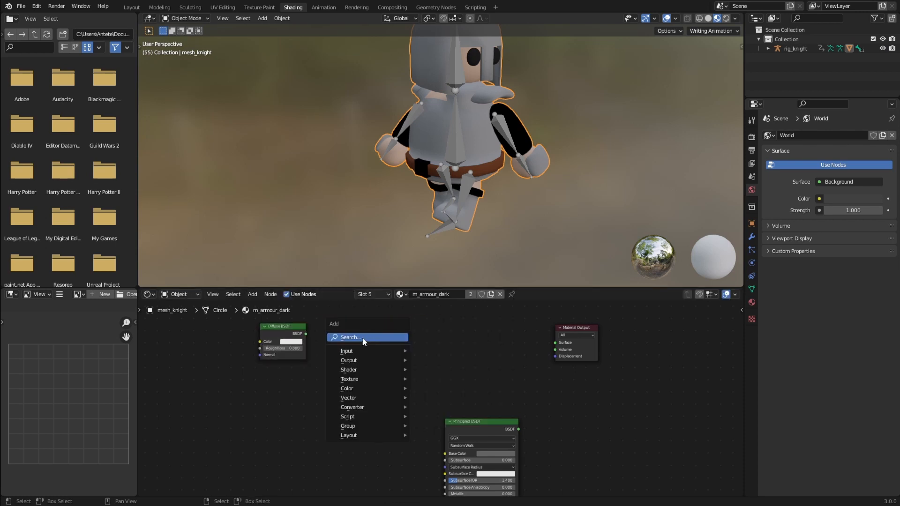
left_click_drag(302, 326, 256, 344)
- Add a ColorRamp node beside the Diffuse BSDF and link the BSDF output to its Fac input
key("shift+a")
left_click(296, 337)
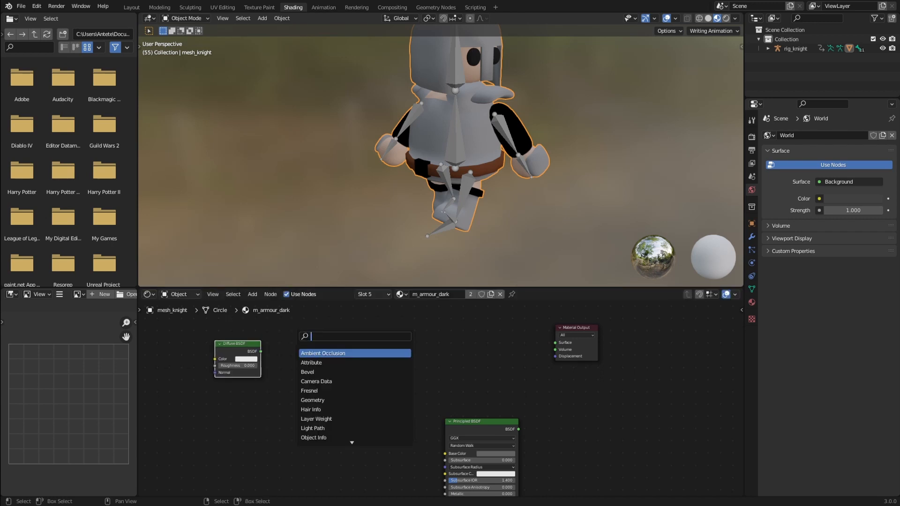
type("colo")
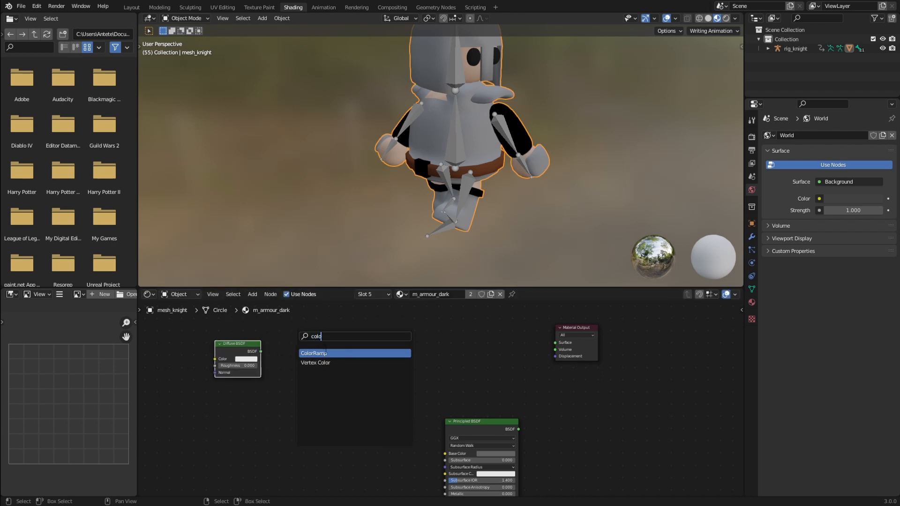
key("Return")
left_click(325, 353)
left_click_drag(260, 352, 299, 385)
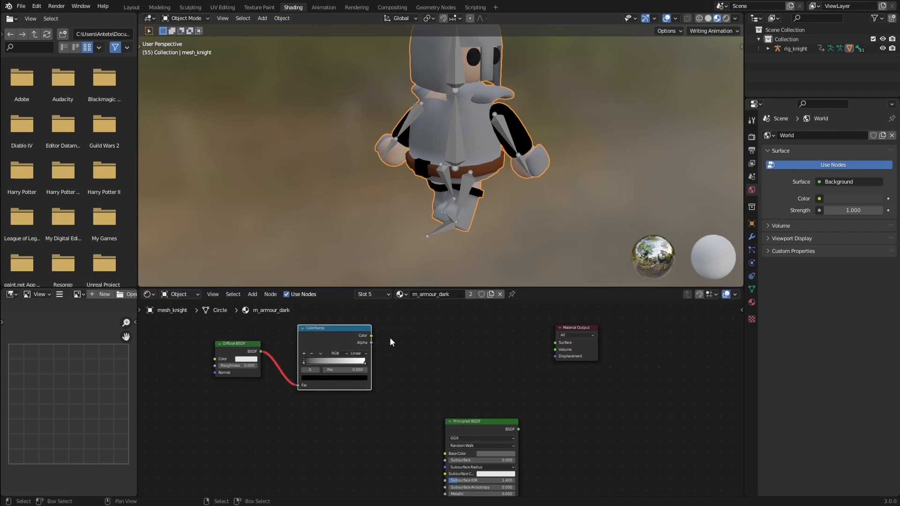
- Move the ColorRamp node nearer the Material Output and link its Color output to the Surface input
left_click_drag(315, 339, 360, 341)
left_click_drag(417, 338, 557, 347)
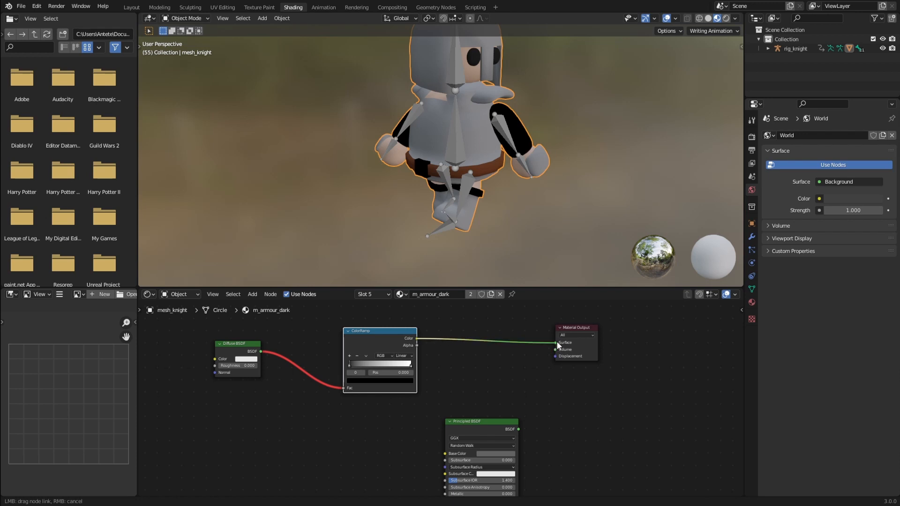
middle_click_drag(501, 339, 528, 338)
middle_click_drag(487, 207, 490, 228, "shift")
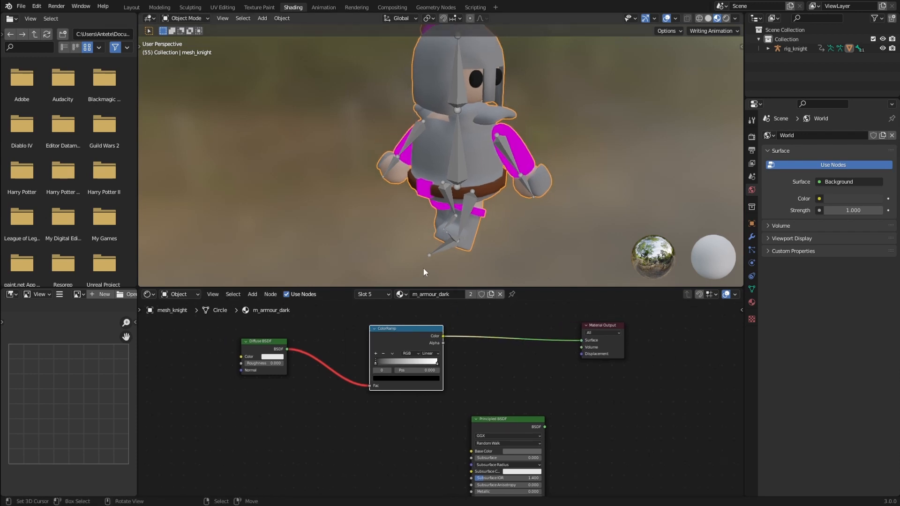
- Add a Shader to RGB node and insert it on the link between the Diffuse BSDF and the ColorRamp
middle_click_drag(315, 335, 377, 335)
left_click_drag(328, 341, 315, 349)
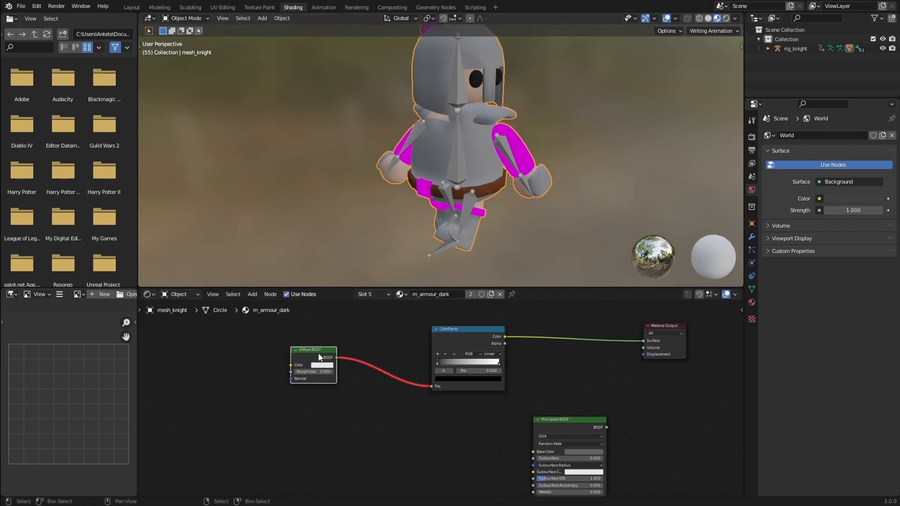
key("shift+a")
type("shader")
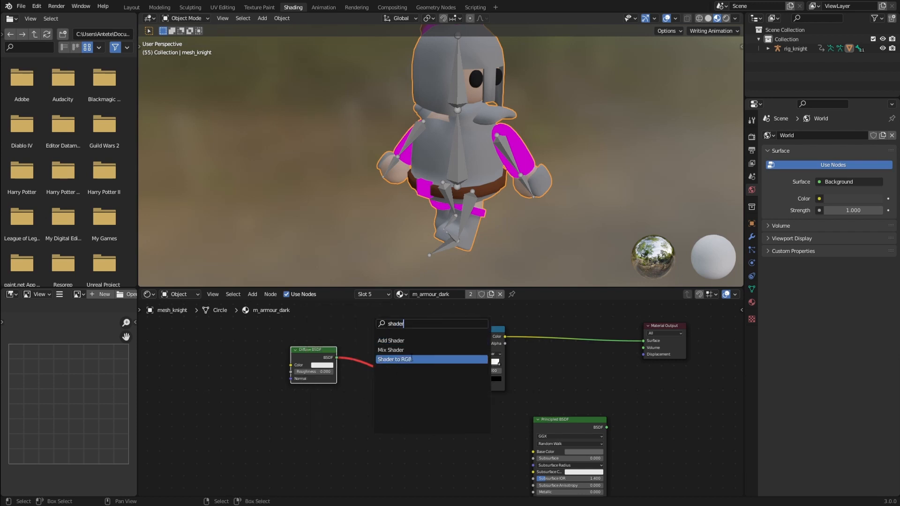
left_click(394, 359)
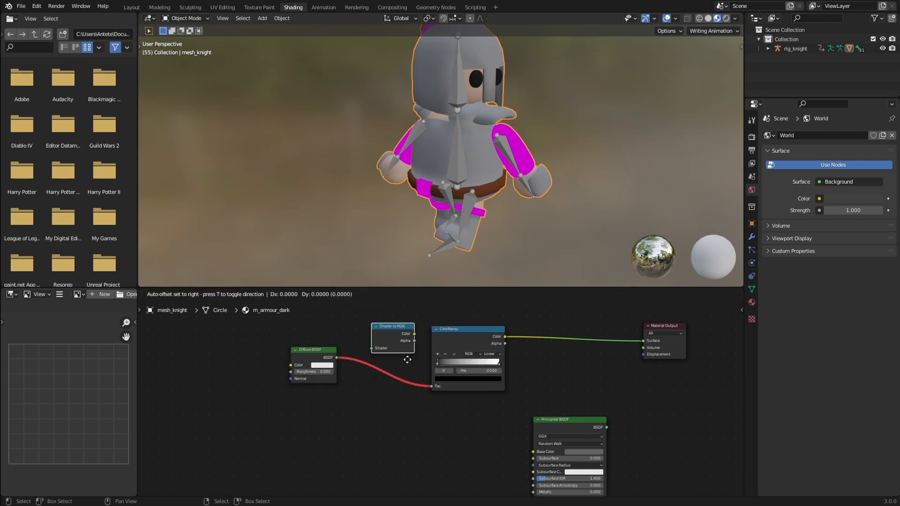
left_click(381, 380)
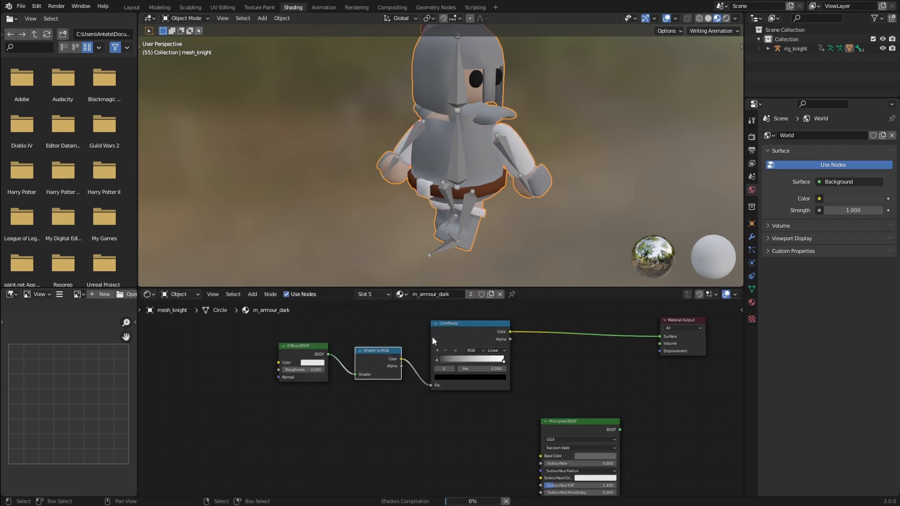
- Move the ColorRamp's black stop to position 0.359 and hide rig_knight in the viewport
scroll(432, 336, "up", 1)
scroll(468, 318, "up", 1)
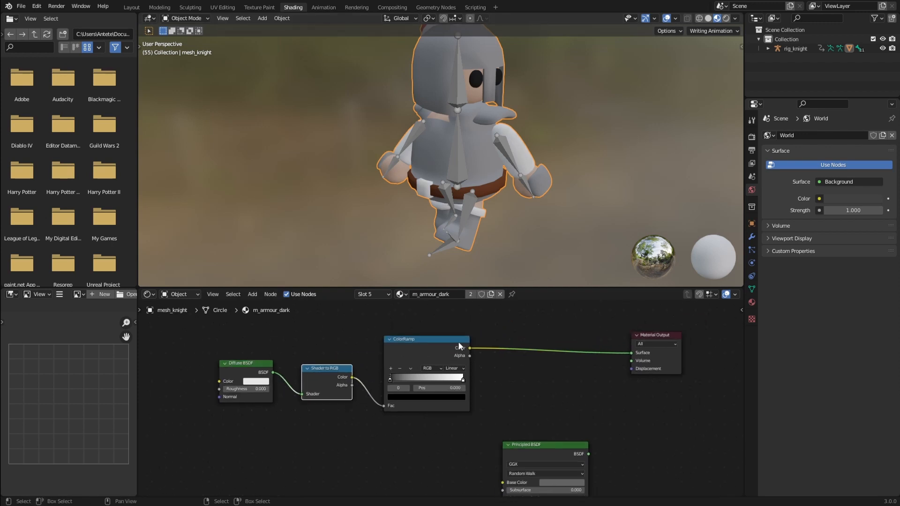
mouse_move(391, 380)
left_mouse_down()
mouse_move(431, 383)
mouse_move(422, 384)
left_mouse_up()
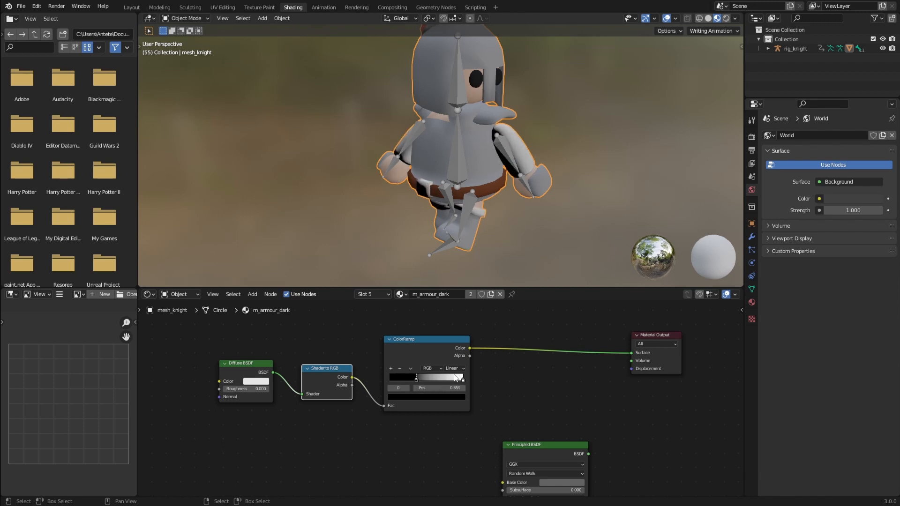
scroll(541, 228, "up", 2)
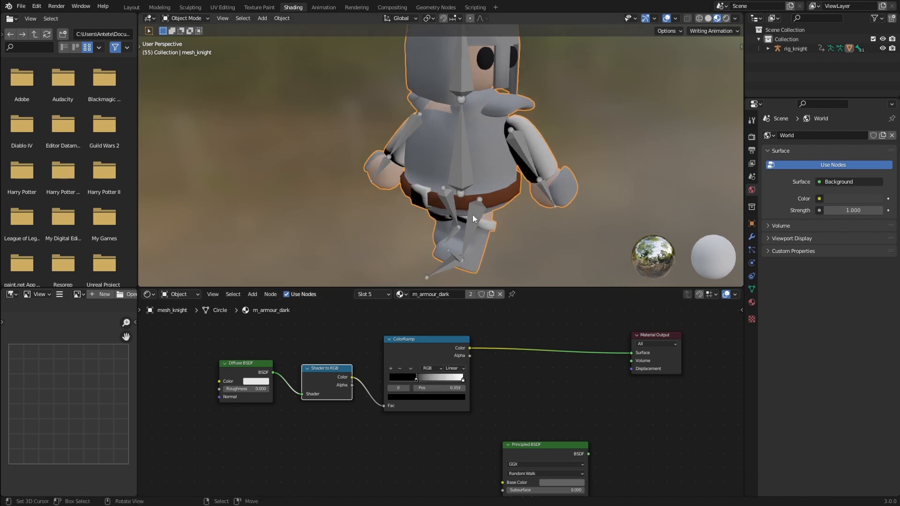
left_click(466, 203)
left_click(462, 218)
- Set the ColorRamp's interpolation to Constant and move its white stop to position 0.414
left_click(453, 368)
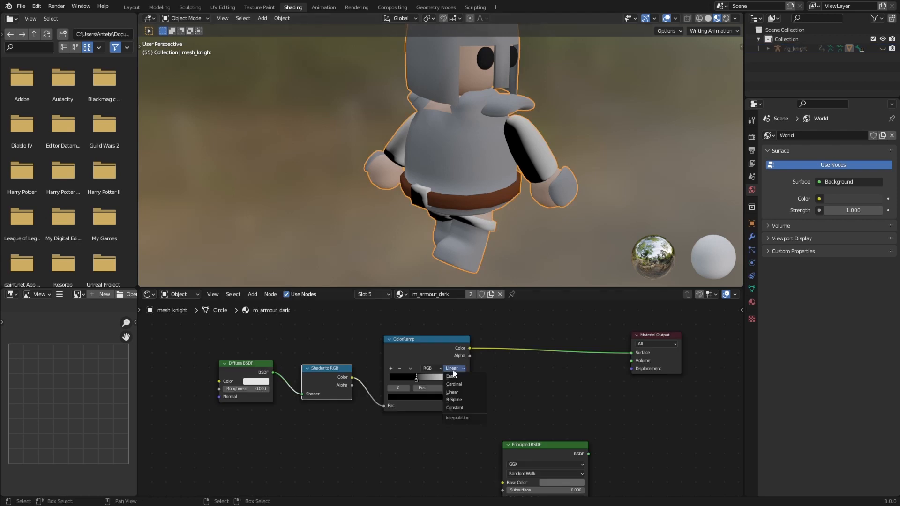
left_click(462, 408)
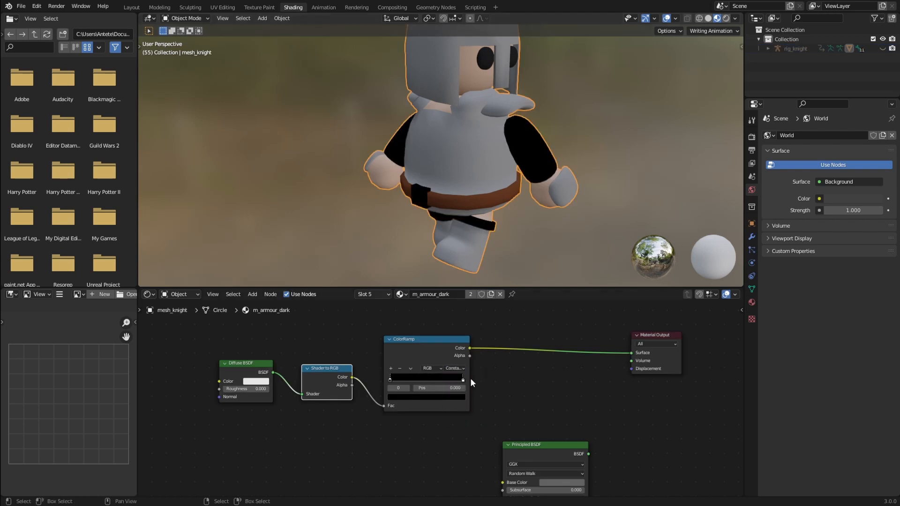
left_click_drag(462, 380, 415, 383)
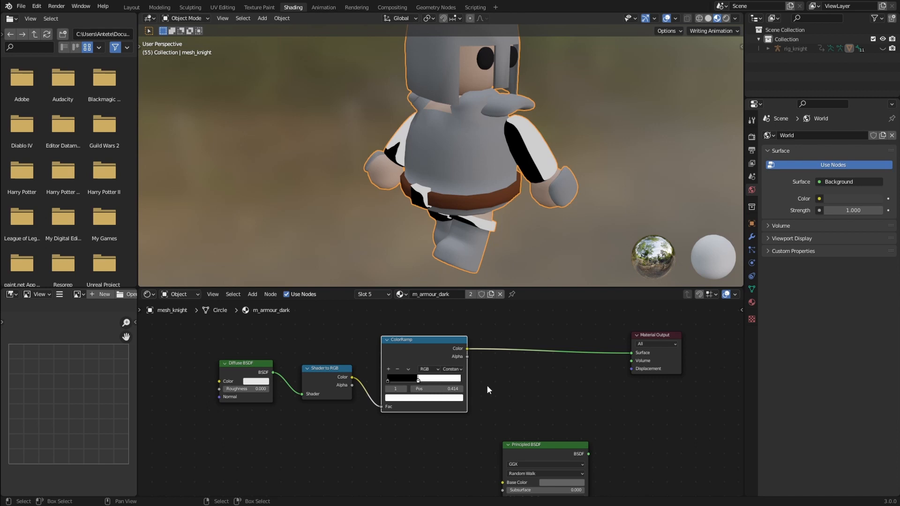
- Add a color Mix node and insert it on the link between the ColorRamp and the Material Output
middle_click_drag(492, 391, 465, 395)
key("shift+a")
left_click(466, 327)
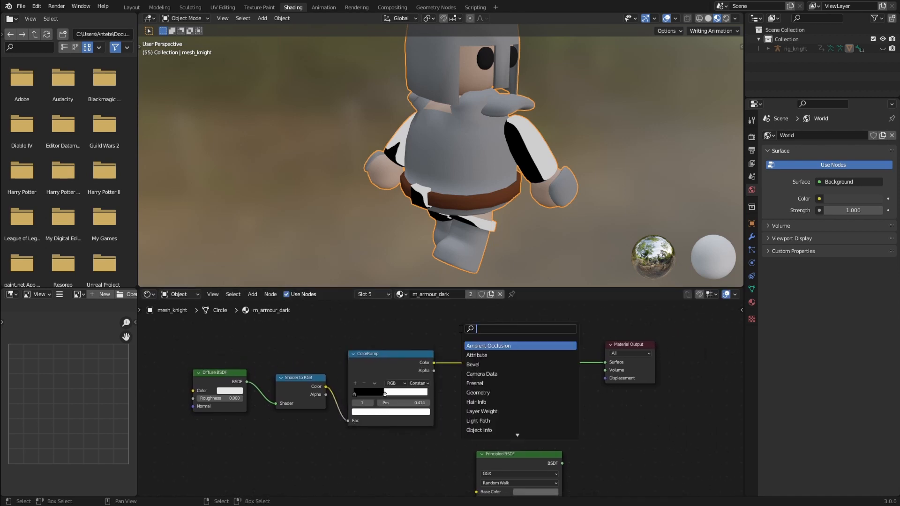
type("mix")
left_click(491, 345)
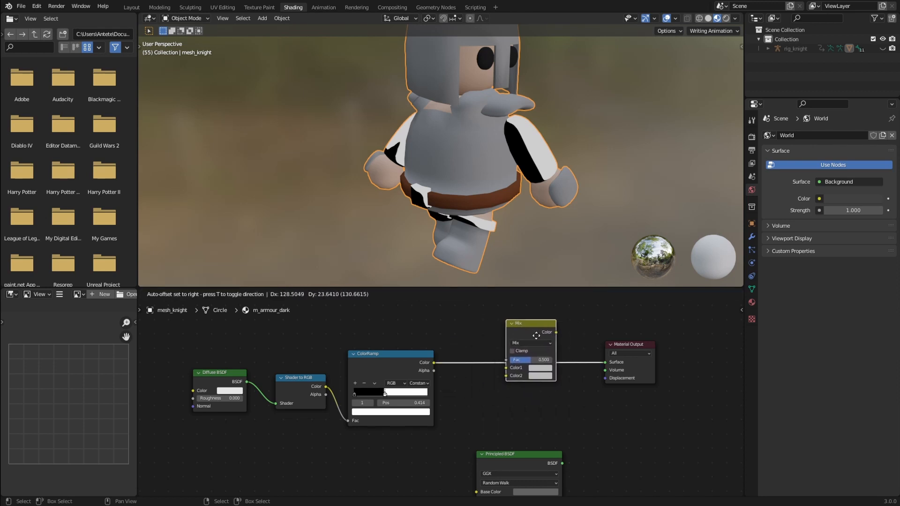
left_click(540, 339)
- Set the Mix node's Color2 by sampling the Principled BSDF's Base Color with the eyedropper
scroll(516, 361, "down", 3, "shift")
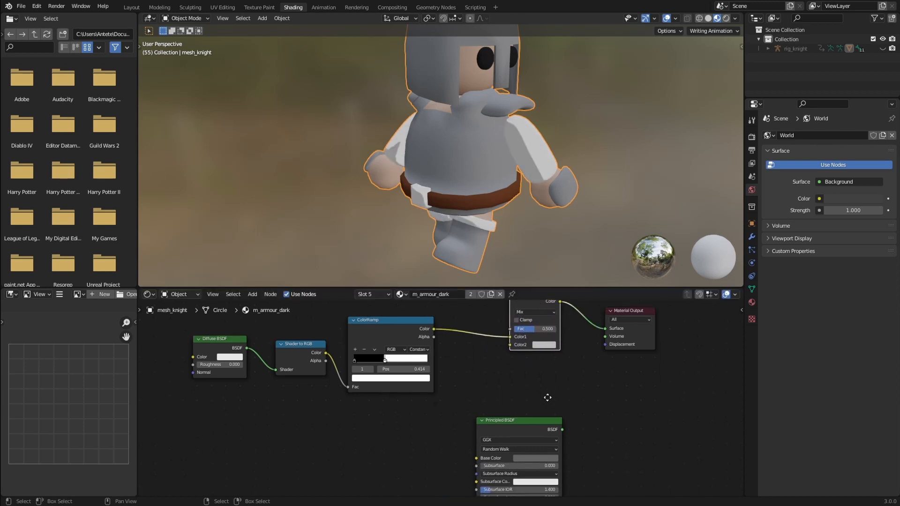
left_click(543, 328)
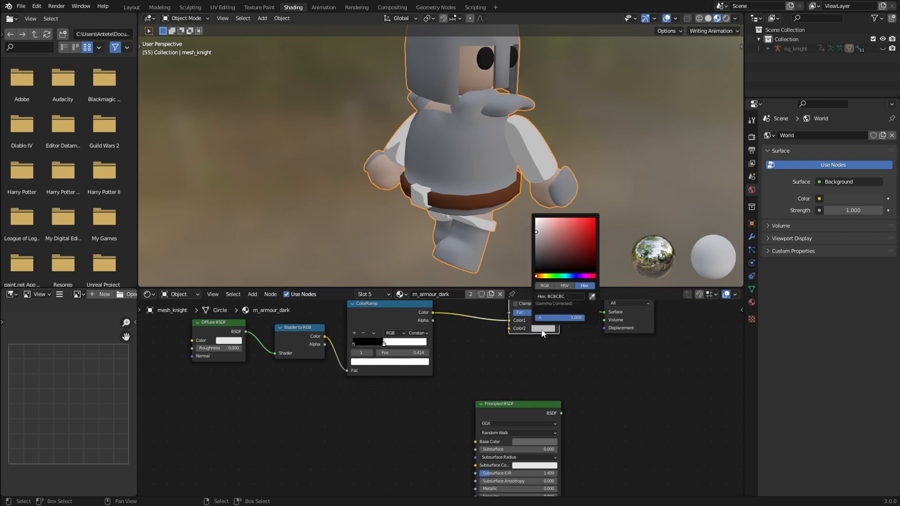
left_click(592, 298)
left_click(531, 440)
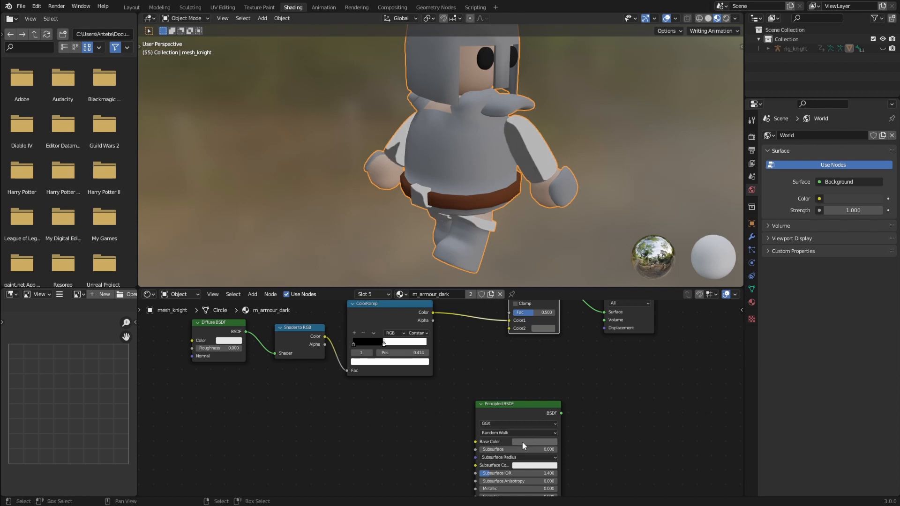
- Change the Mix node's blend mode to Multiply
scroll(531, 360, "up", 1)
middle_click_drag(544, 340, 511, 390)
left_click(505, 336)
left_click(511, 308)
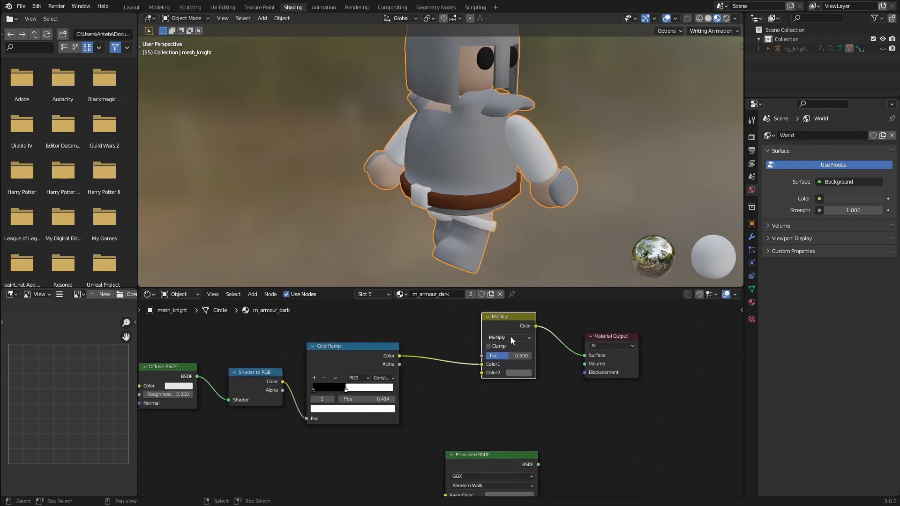
- Relink the ColorRamp's Color output to the Multiply node's Color2 and set Color1 to hex 636363
left_click(522, 377)
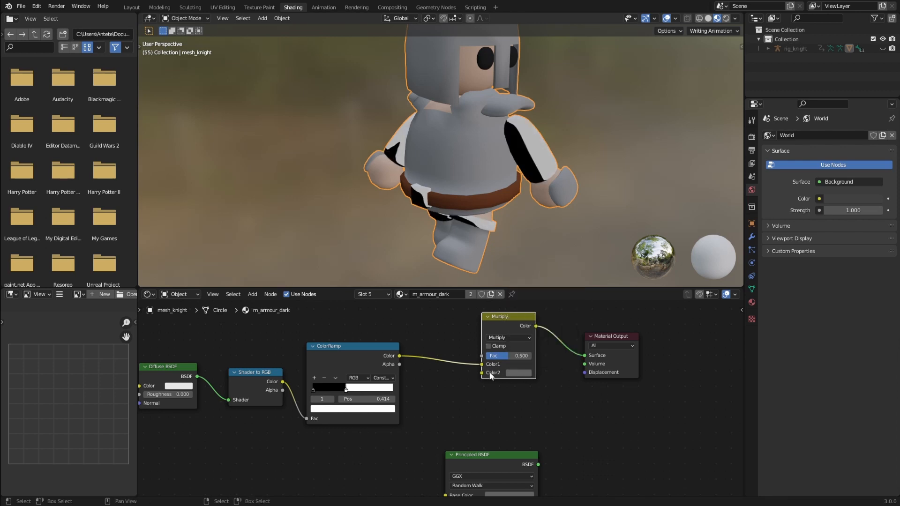
mouse_move(482, 365)
left_mouse_down()
mouse_move(474, 367)
mouse_move(482, 372)
left_mouse_up()
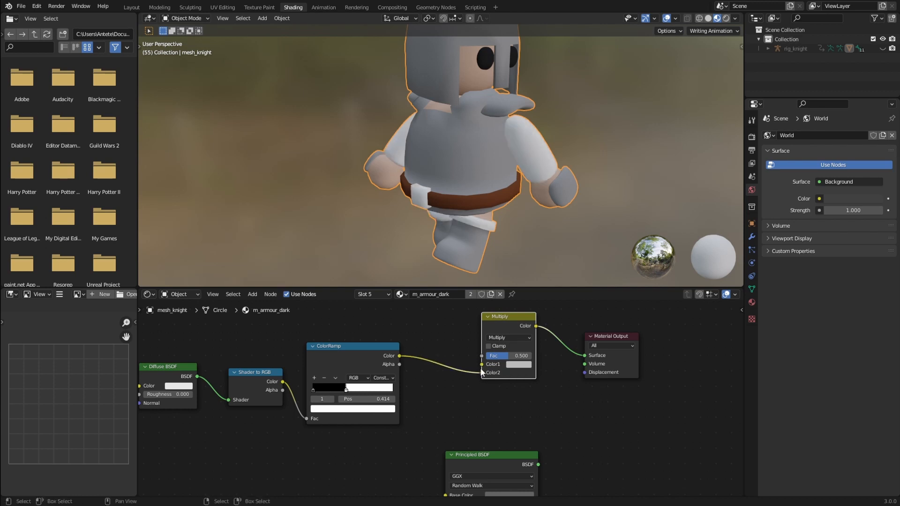
left_click(518, 365)
left_click(529, 365)
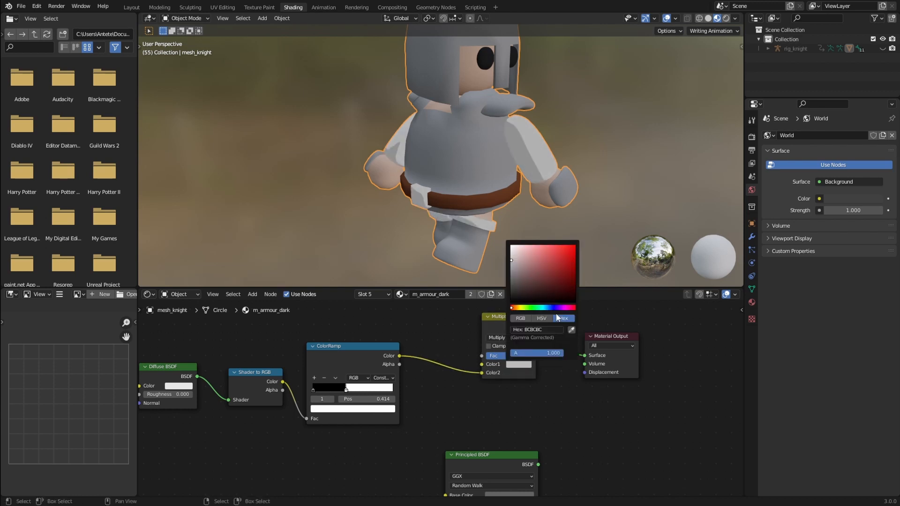
type("636363")
key("Return")
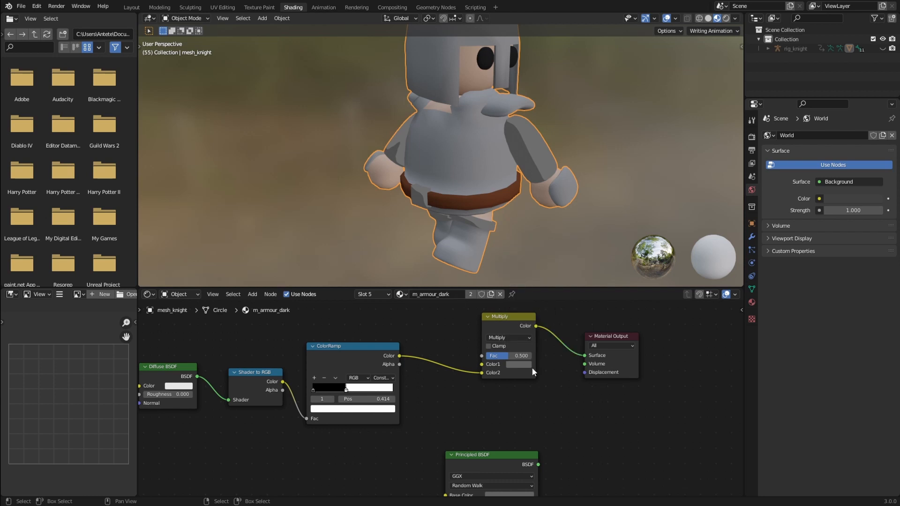
- Move the ColorRamp's white stop to position 0.318 and lighten the black stop's color to light grey
middle_click_drag(492, 168, 511, 186)
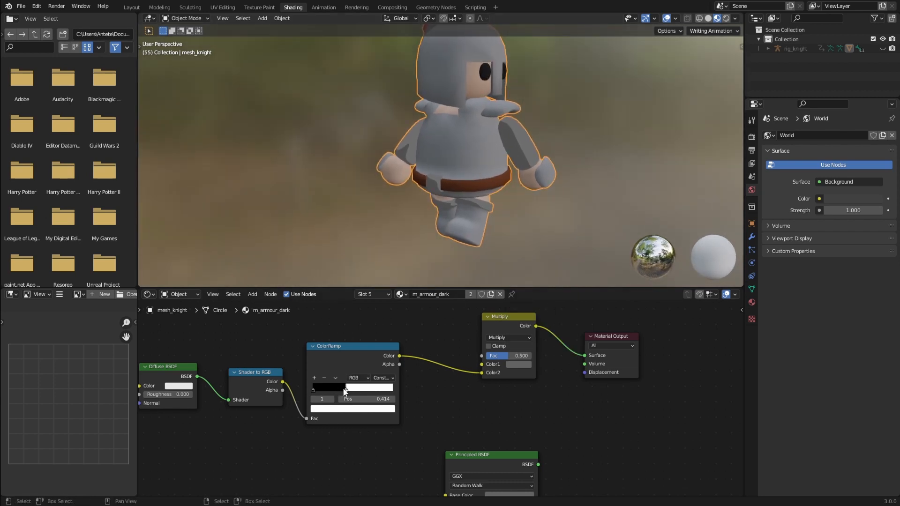
left_click_drag(347, 392, 339, 392)
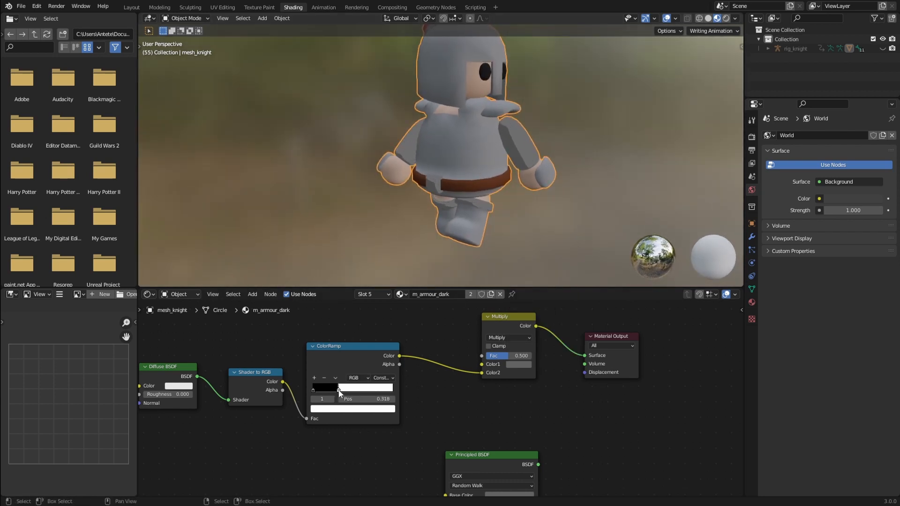
left_click(333, 408)
left_click_drag(333, 343, 316, 311)
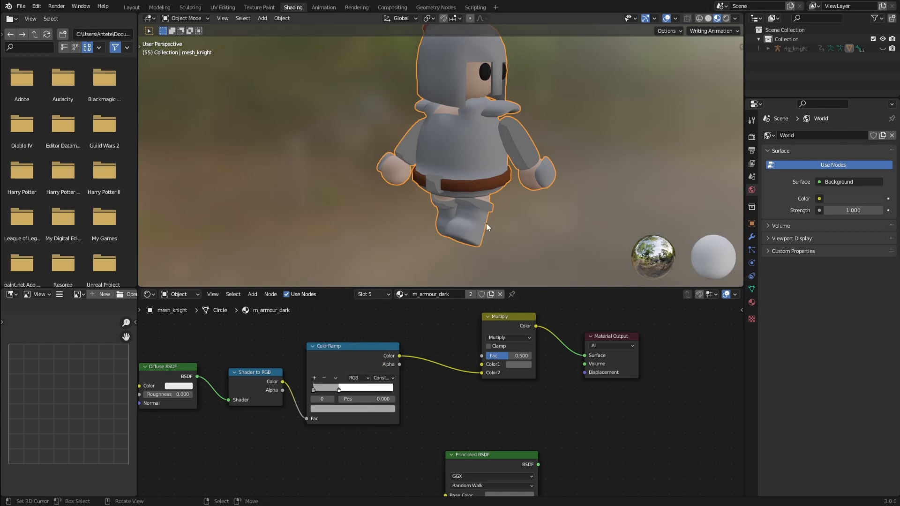
scroll(472, 194, "down", 2)
middle_click_drag(473, 194, 459, 193)
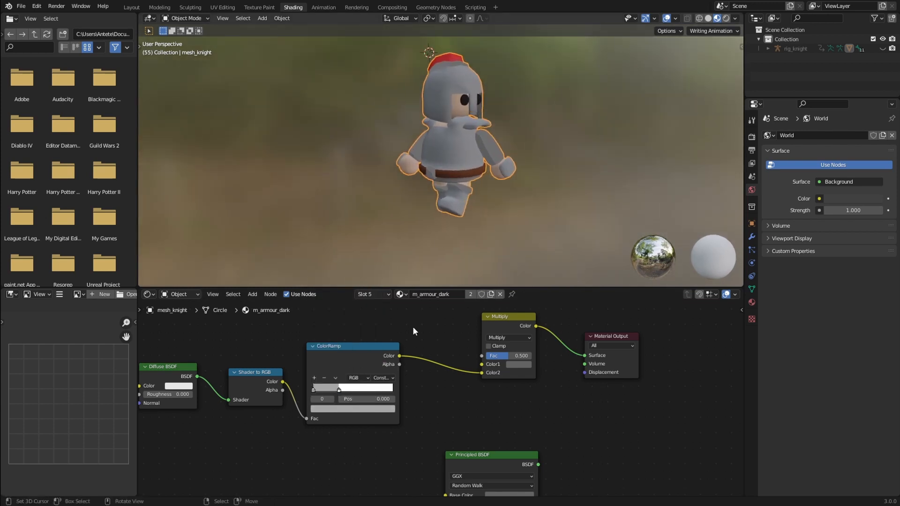
- Move the Diffuse BSDF, Shader to RGB and ColorRamp nodes together closer to the Multiply node
scroll(431, 333, "down", 3)
middle_click_drag(432, 333, 505, 337)
left_click_drag(289, 330, 453, 417)
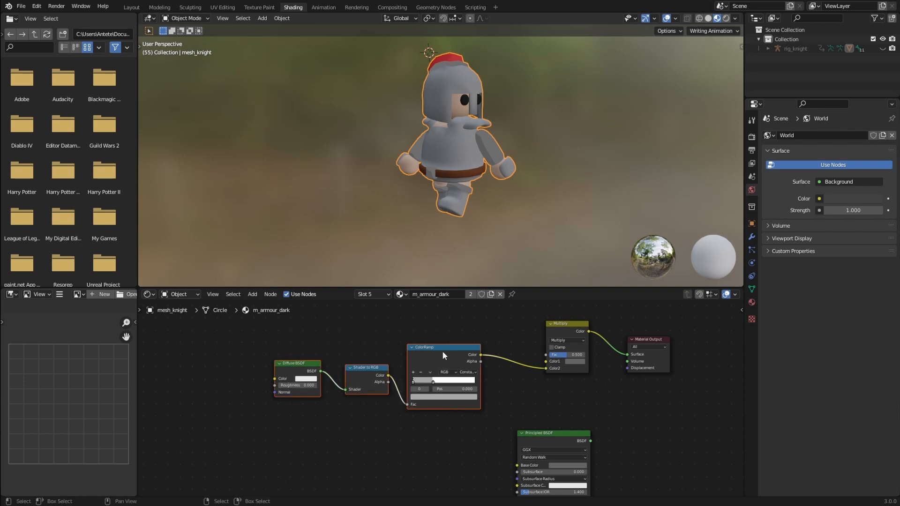
left_click_drag(442, 352, 492, 339)
- Copy the four nodes from Diffuse BSDF to Multiply into m_armour, replacing its Principled BSDF as the Material Output's Surface link
left_click_drag(274, 322, 581, 397)
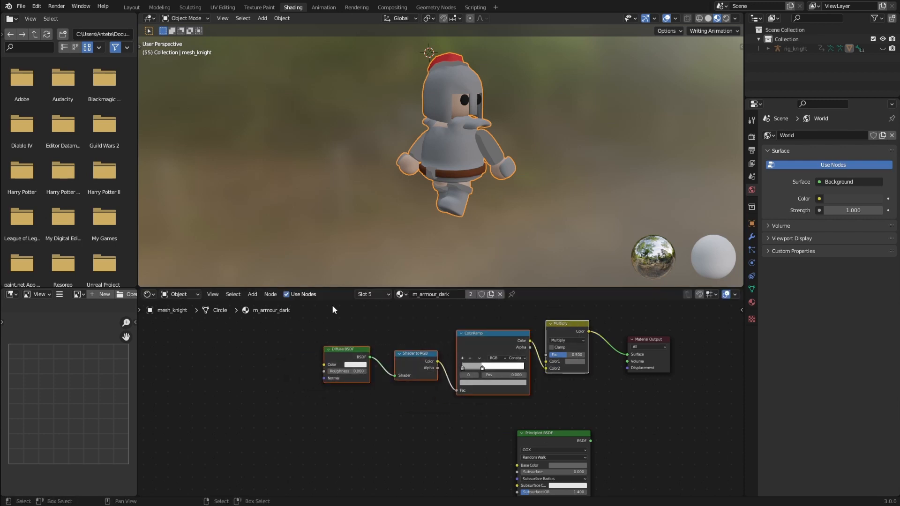
left_click_drag(333, 310, 581, 379)
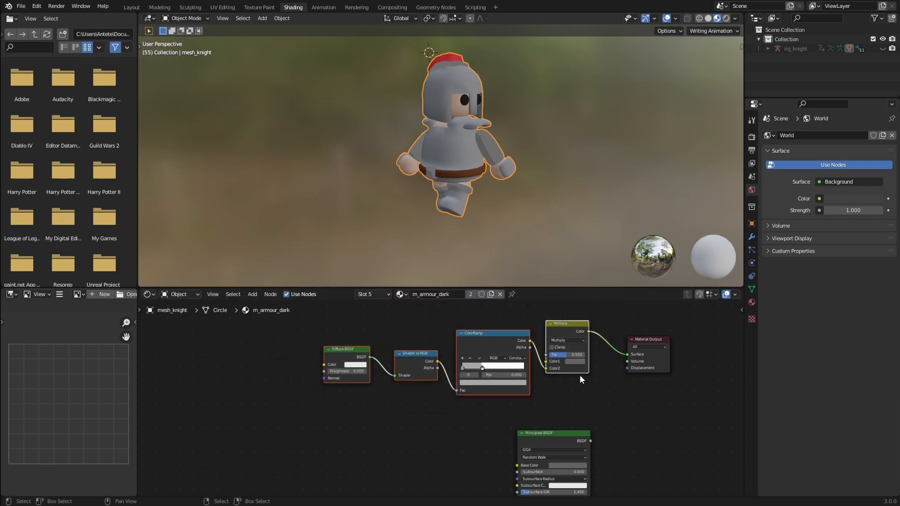
left_click(399, 294)
left_click(431, 321)
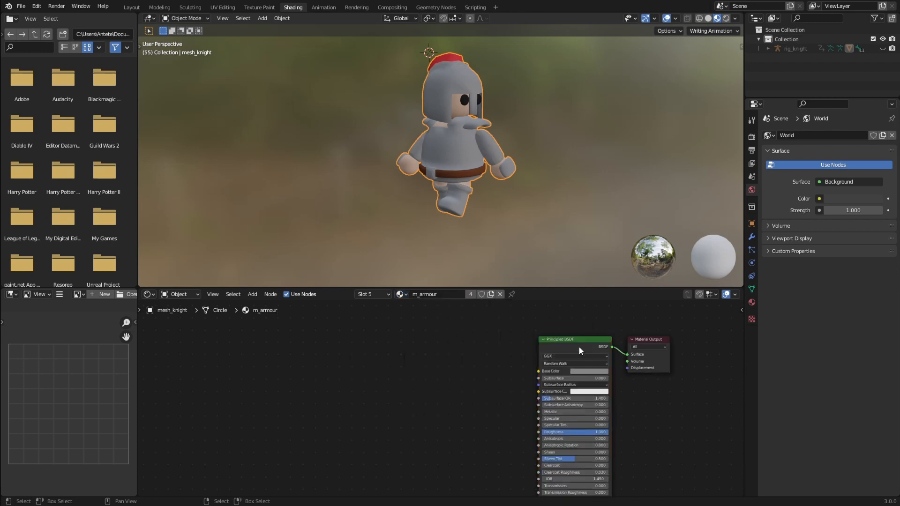
left_click_drag(579, 351, 524, 437)
key("ctrl+v")
left_click_drag(589, 332, 626, 356)
- Set Color1 of m_armour's Multiply node by sampling the Principled BSDF's Base Color with the eyedropper
left_click(580, 362)
left_click(617, 337)
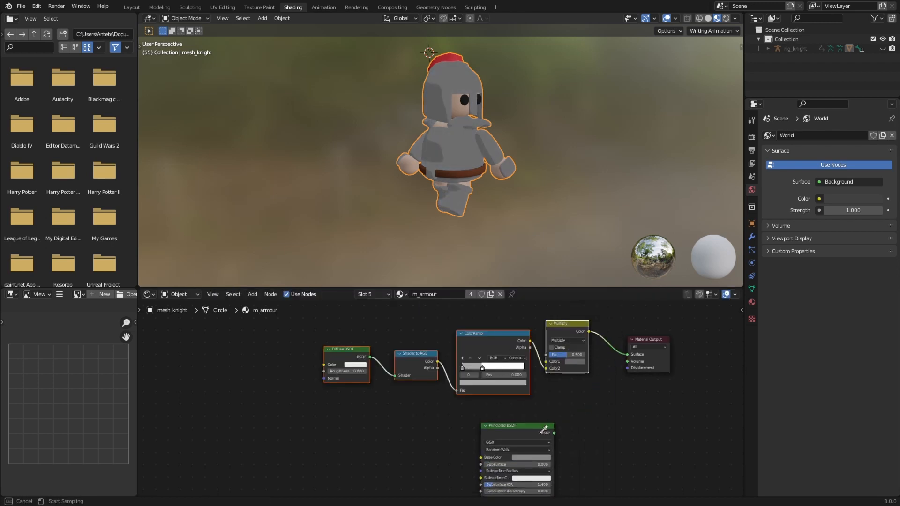
left_click(536, 455)
scroll(493, 207, "up", 2)
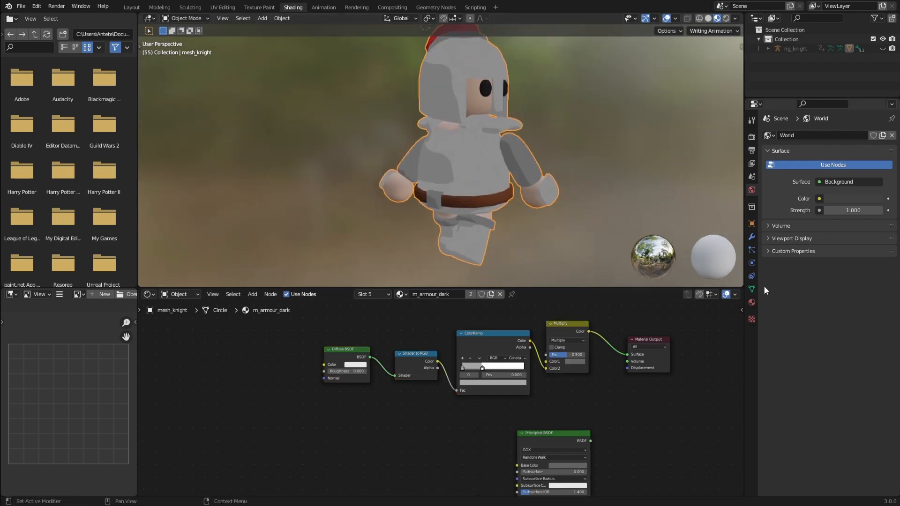
- Enlarge the material slot list, select m_character, and move its Principled BSDF node below the Material Output
left_click(752, 302)
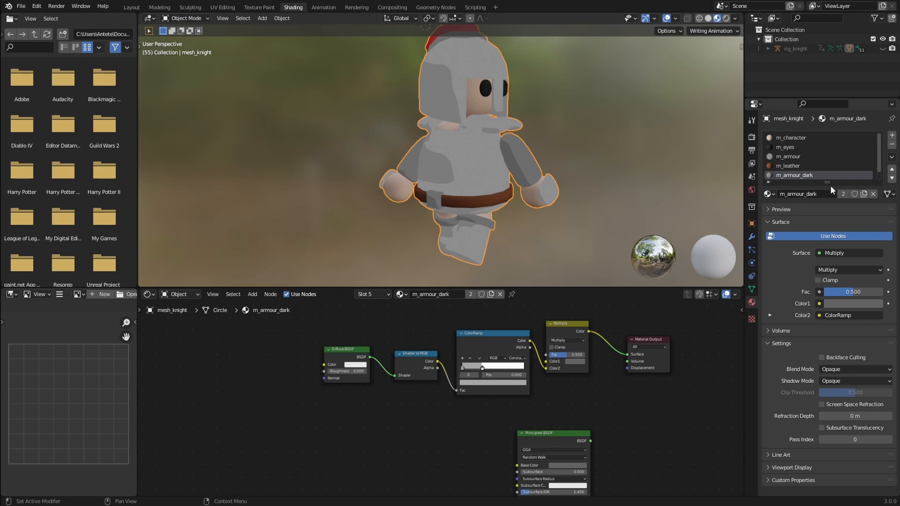
left_click_drag(828, 183, 829, 257)
left_click(797, 139)
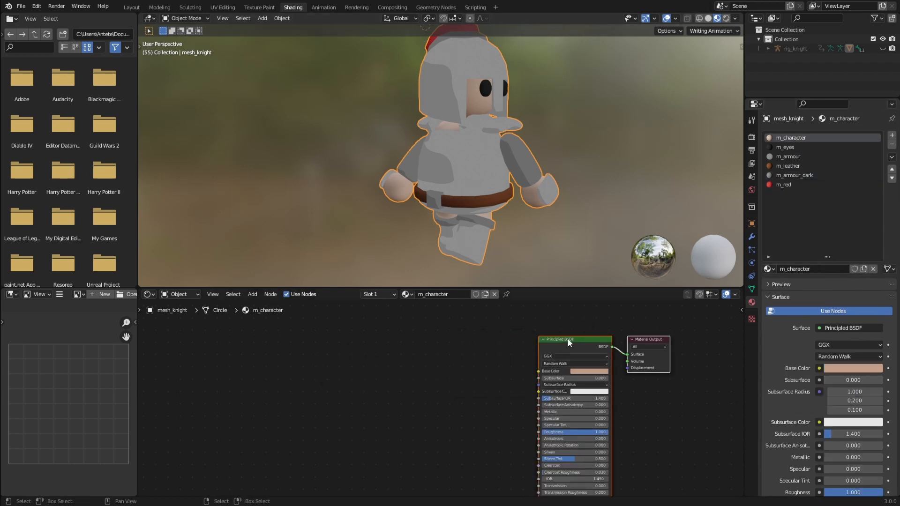
left_click_drag(569, 343, 532, 407)
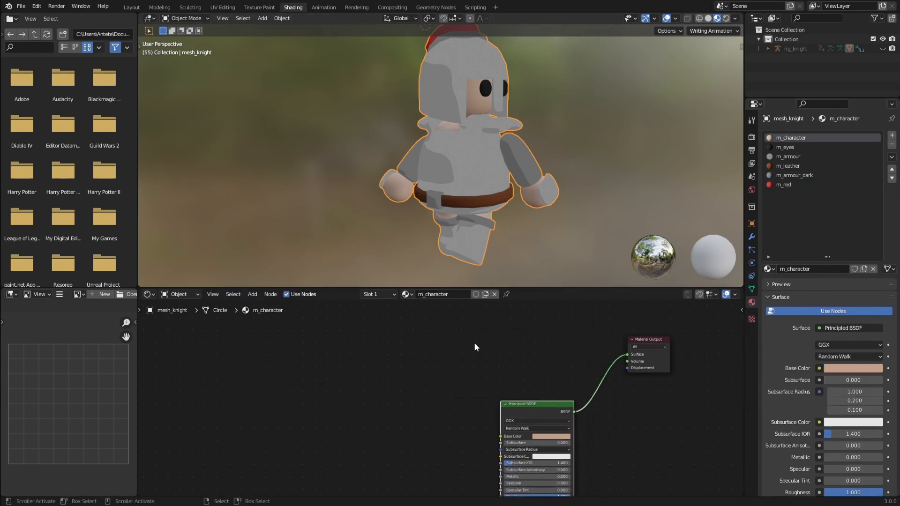
- Paste the four toon nodes into m_character, linking Multiply to the Material Output's Surface in place of the Principled BSDF
key("ctrl+v")
left_click_drag(589, 331, 627, 354)
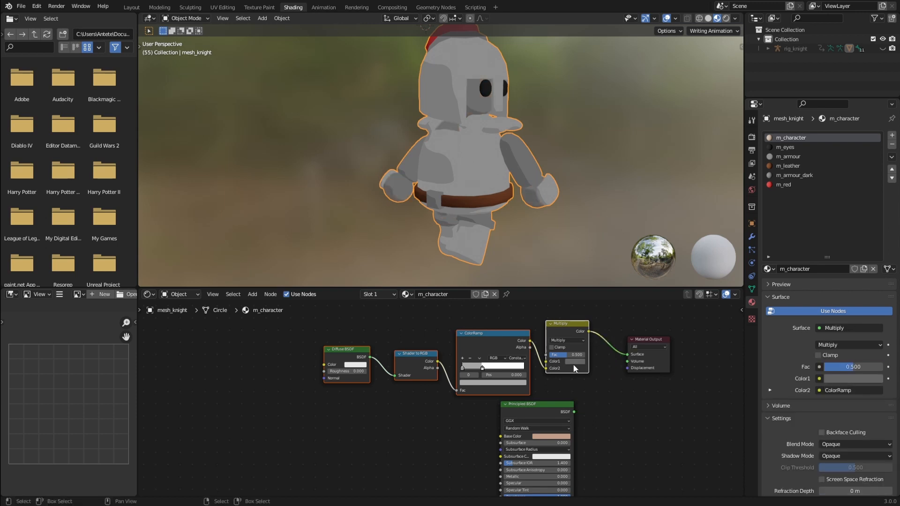
- Sample the Principled BSDF's Base Color into Color1 of m_character's Multiply node and set its Fac to 1.000
left_click(574, 362)
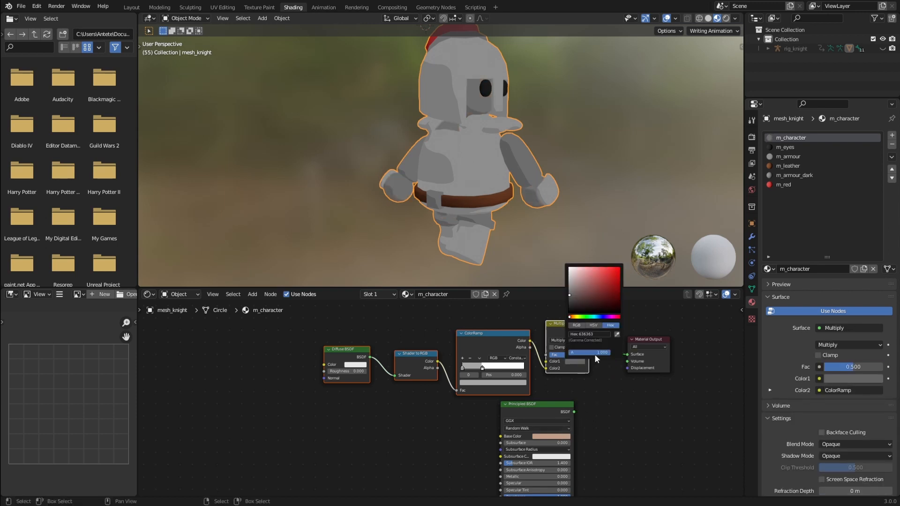
left_click(617, 335)
left_click(562, 436)
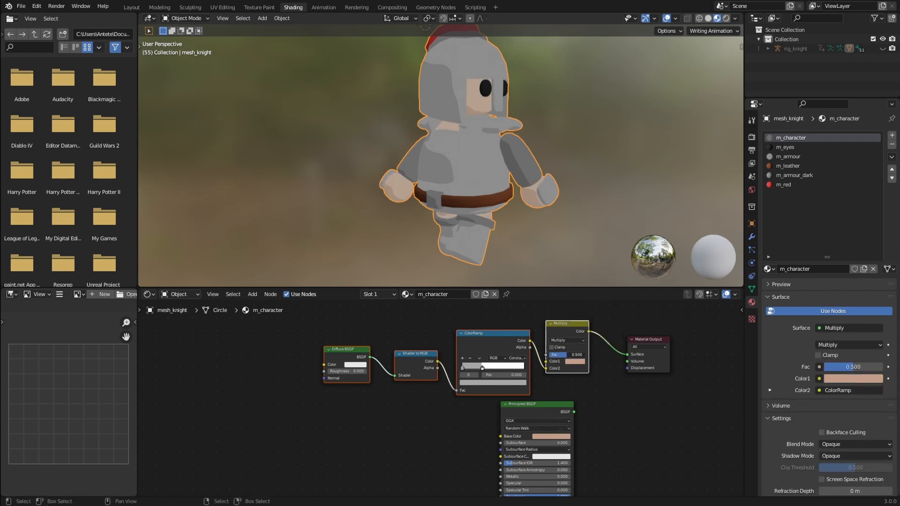
left_click_drag(567, 355, 587, 355)
middle_click_drag(583, 354, 540, 348)
scroll(577, 353, "up", 3)
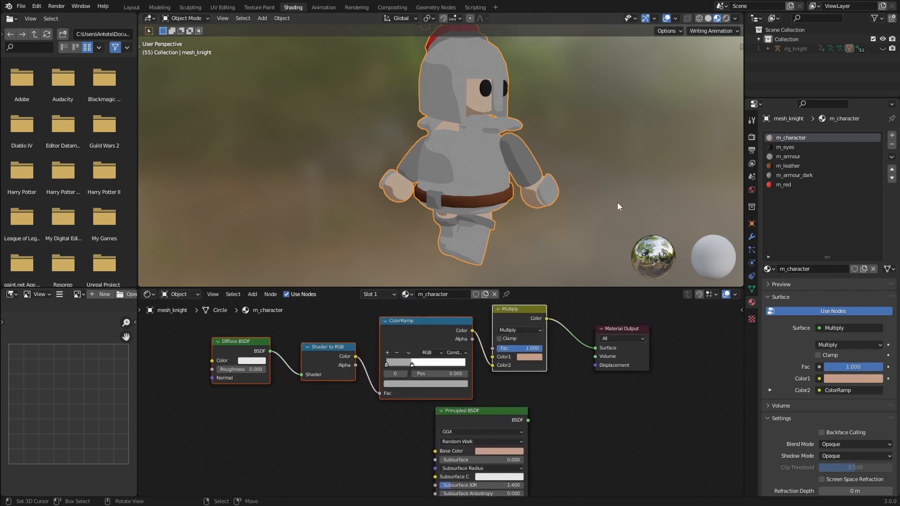
- Move m_eyes' Principled BSDF down and paste the four toon nodes, linking Multiply to the Material Output's Surface
left_click(785, 147)
left_click_drag(530, 334, 519, 424)
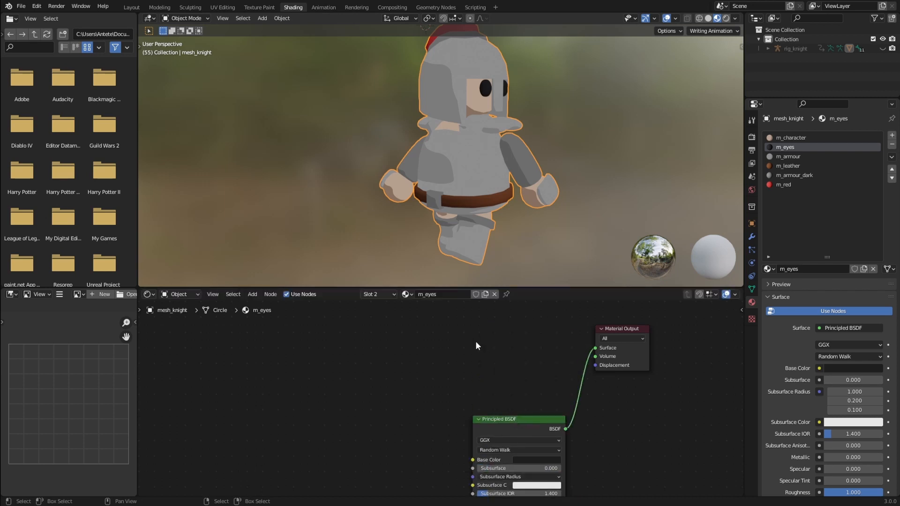
key("ctrl+v")
left_click_drag(547, 319, 593, 349)
- Set Color1 of m_eyes' Multiply node by sampling the Principled BSDF's Base Color with the eyedropper
left_click(531, 357)
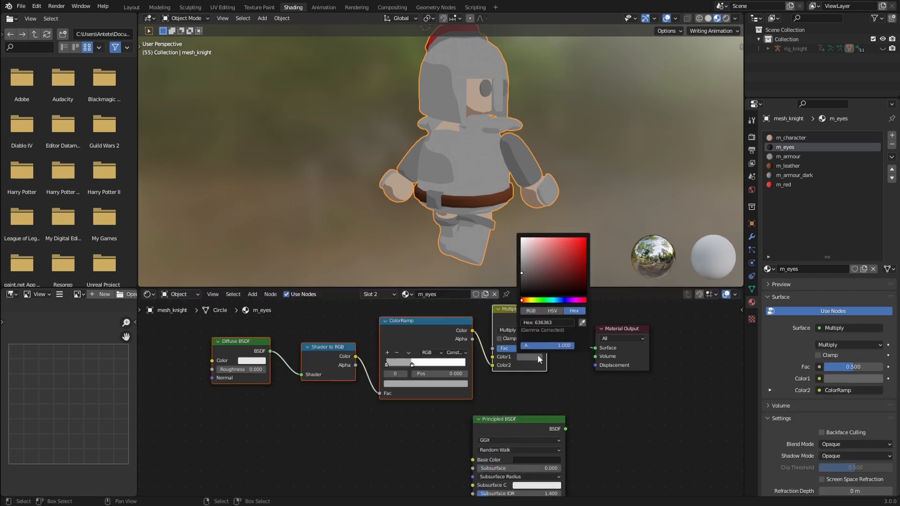
left_click(580, 324)
left_click(534, 460)
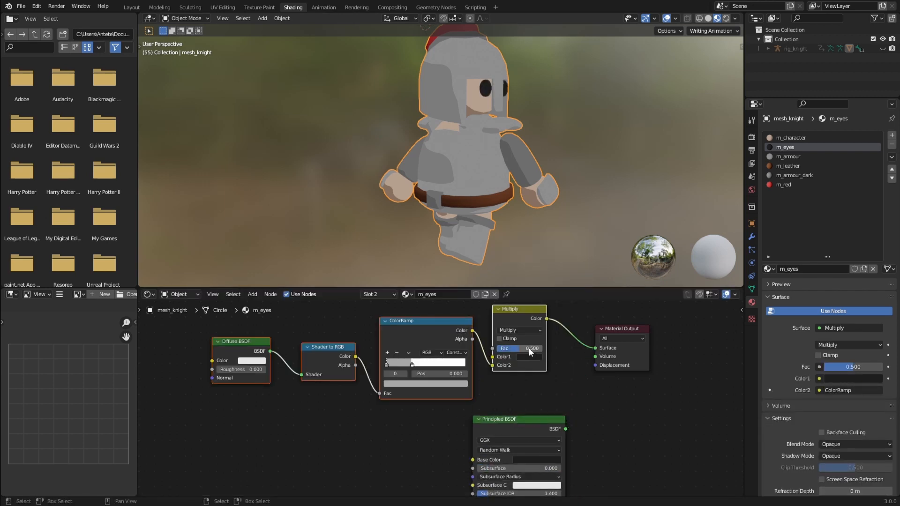
- Move m_leather's Principled BSDF down and paste the four toon nodes, linking Multiply to the Material Output's Surface
left_click(799, 158)
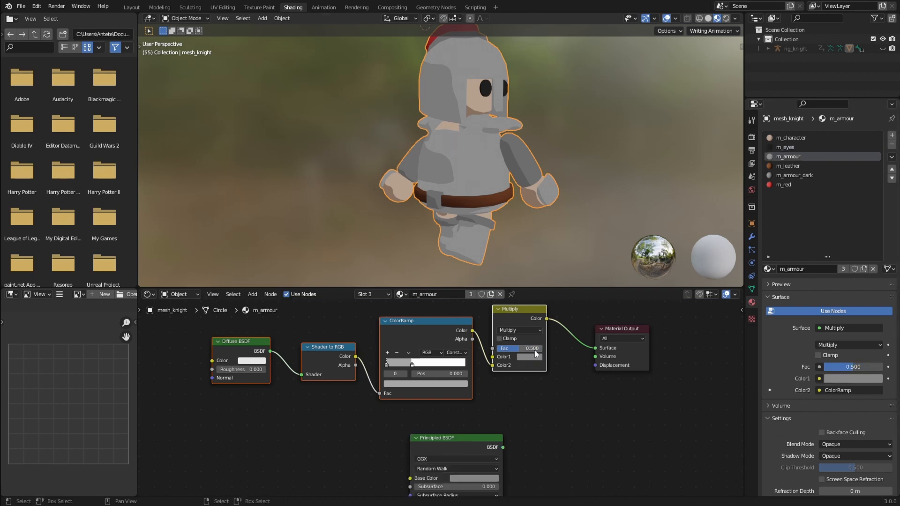
left_click_drag(499, 332, 485, 438)
left_click(479, 367)
key("ctrl+v")
left_click_drag(549, 319, 595, 348)
left_click(546, 475)
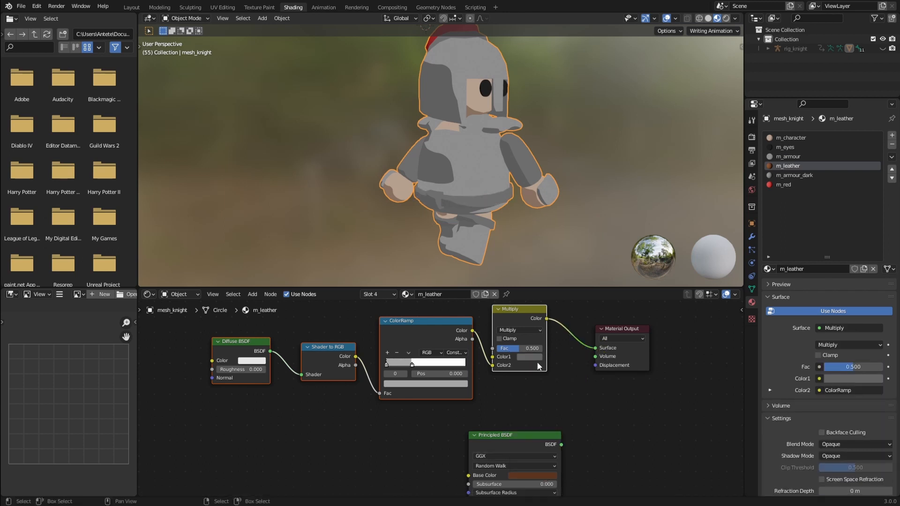
- Sample the Principled BSDF's Base Color into Color1 of m_leather's Multiply node and raise its Fac
left_click(533, 357)
left_click(582, 323)
left_click(539, 474)
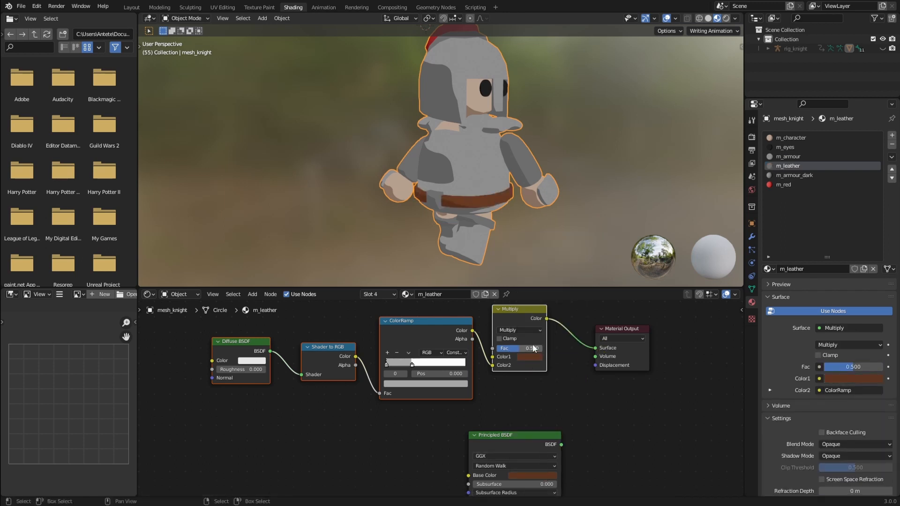
left_click_drag(518, 348, 544, 349)
- Move m_red's Principled BSDF down and paste the four toon nodes, linking Multiply to the Material Output's Surface
left_click(799, 175)
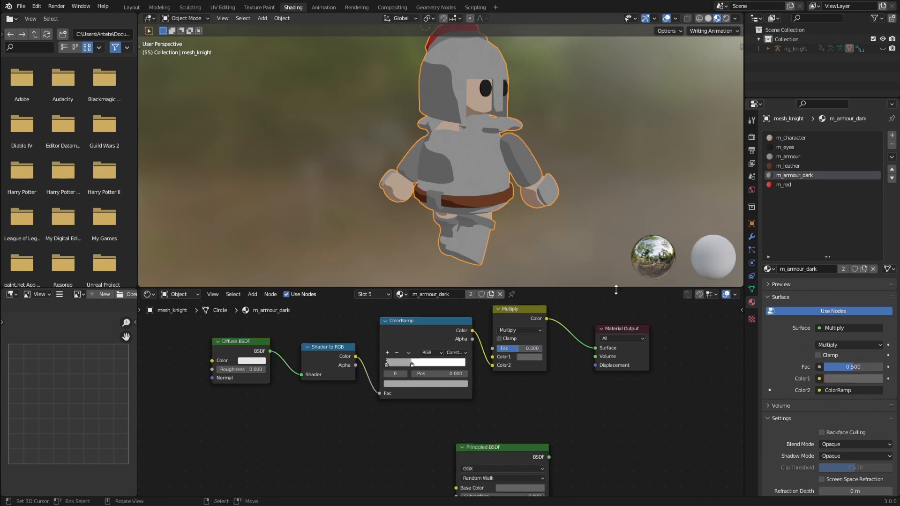
left_click(803, 186)
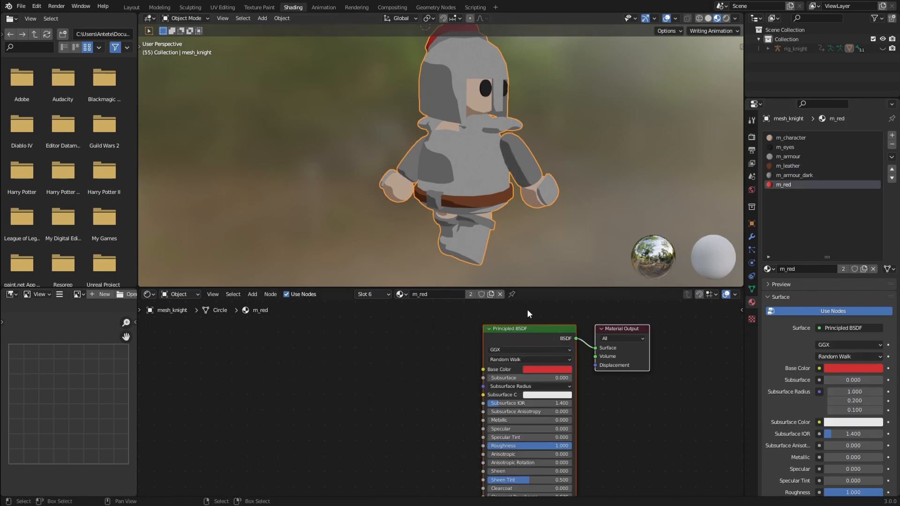
left_click_drag(528, 340, 522, 446)
key("ctrl+v")
left_click_drag(547, 318, 596, 347)
- Set Fac of m_red's Multiply node to 1.000 and sample the Principled BSDF's Base Color into Color1
left_click_drag(519, 349, 539, 349)
left_click(530, 357)
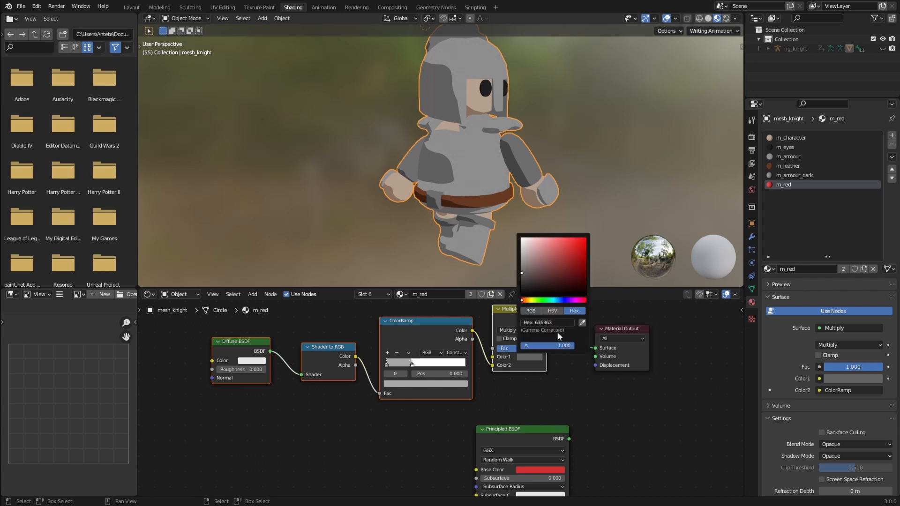
left_click(585, 322)
left_click(547, 465)
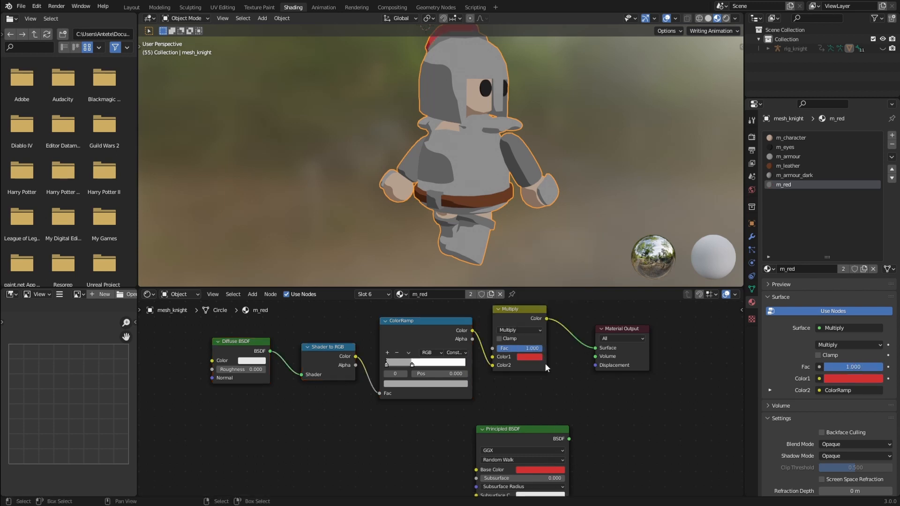
- Save the file and play the animation to check the knight's toon shading in motion
middle_click_drag(534, 281, 526, 195)
key("ctrl+s")
key("space")
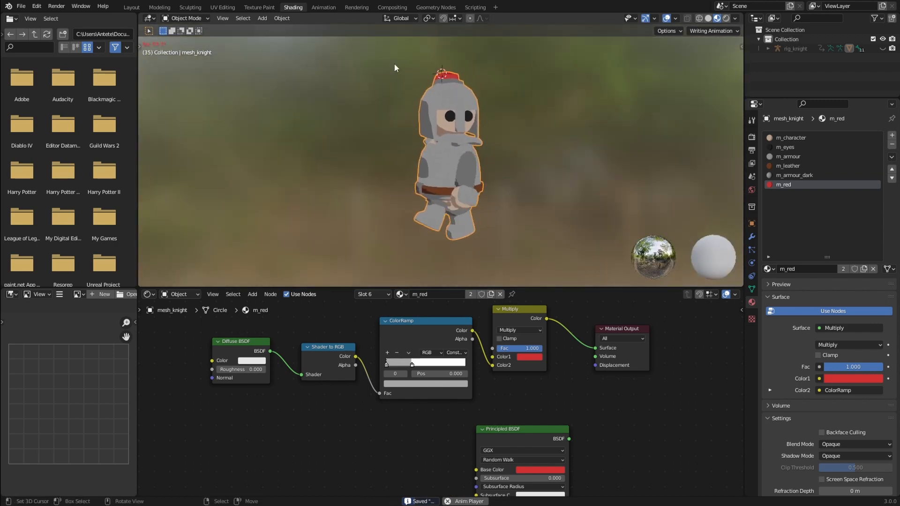
- Switch to the Animation workspace, then unhide and select rig_knight
left_click(324, 7)
middle_click_drag(475, 194, 532, 201)
scroll(531, 202, "down", 2)
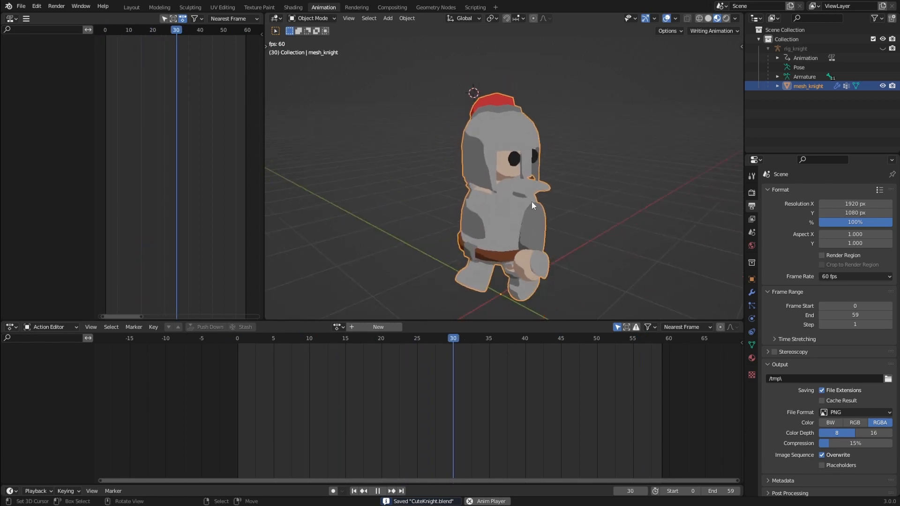
left_click(883, 48)
left_click(817, 48)
scroll(581, 119, "up", 2)
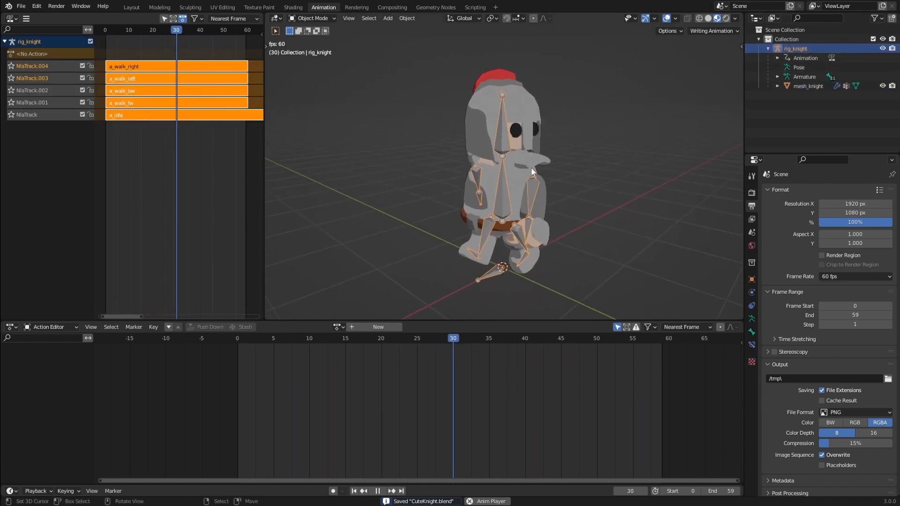
- Preview the a_walk_fw action on rig_knight and assign a_idle as its active action
left_click(338, 327)
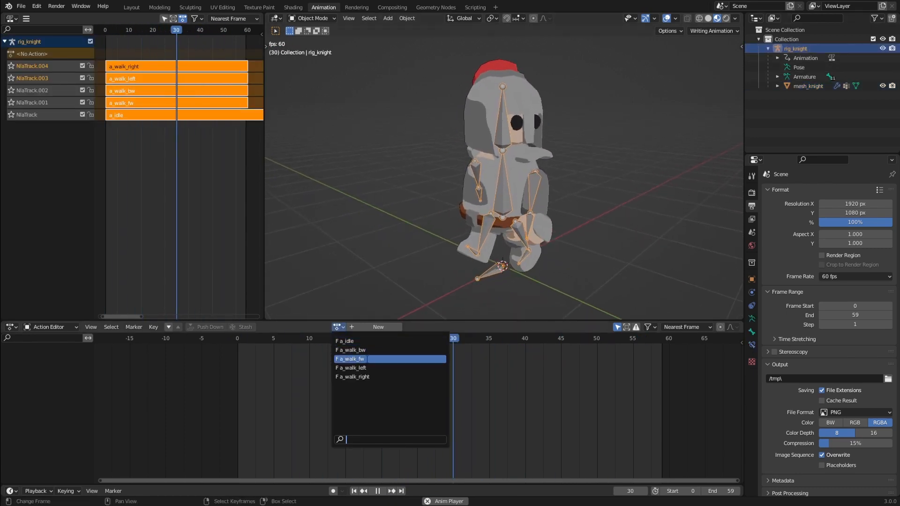
left_click(351, 359)
left_click(320, 327)
left_click(335, 343)
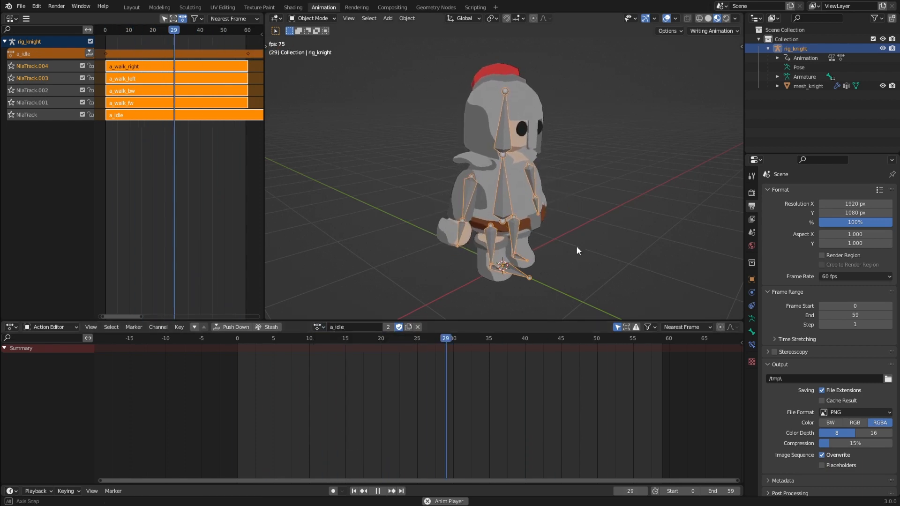
middle_click_drag(576, 246, 534, 234)
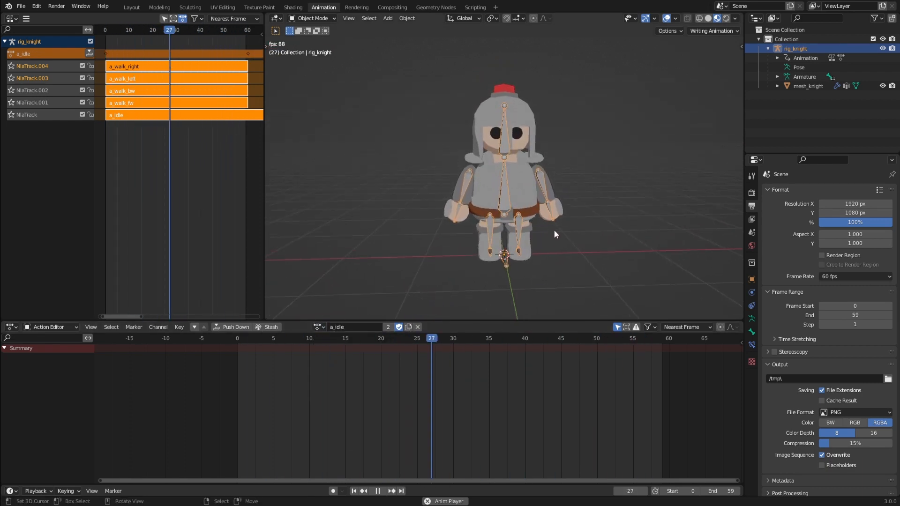
- Set the animation's end frame to 119 and fit the full frame range in the Action Editor
double_click(720, 491)
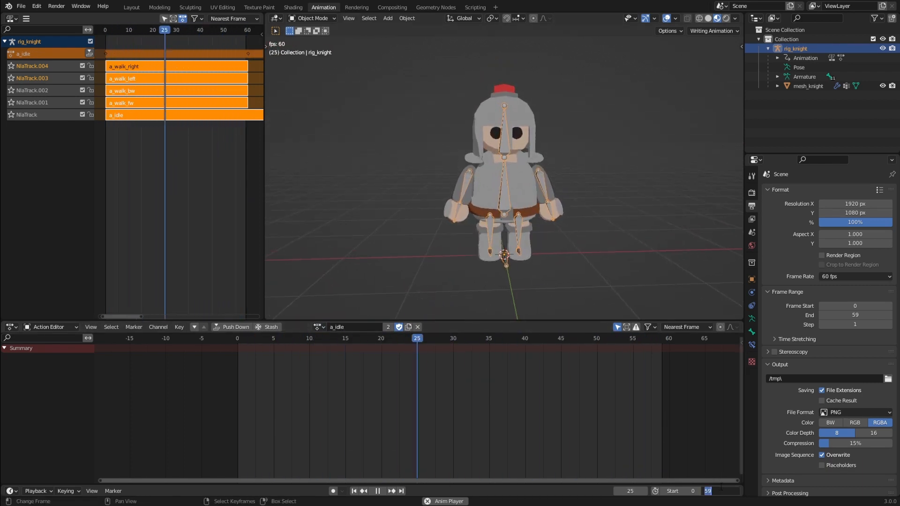
type("119")
key("Return")
key("Home")
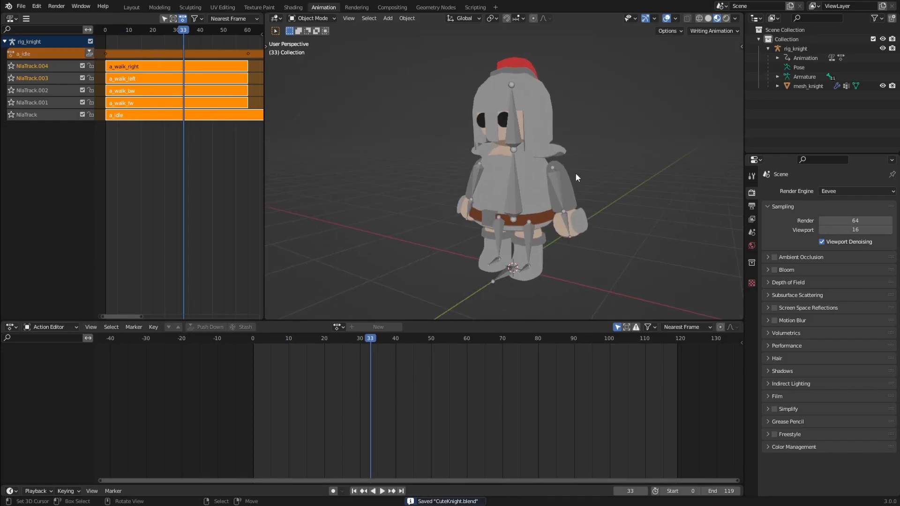
- Play the idle animation and inspect the knight from the front and from an angle
key("KP_1")
key("space")
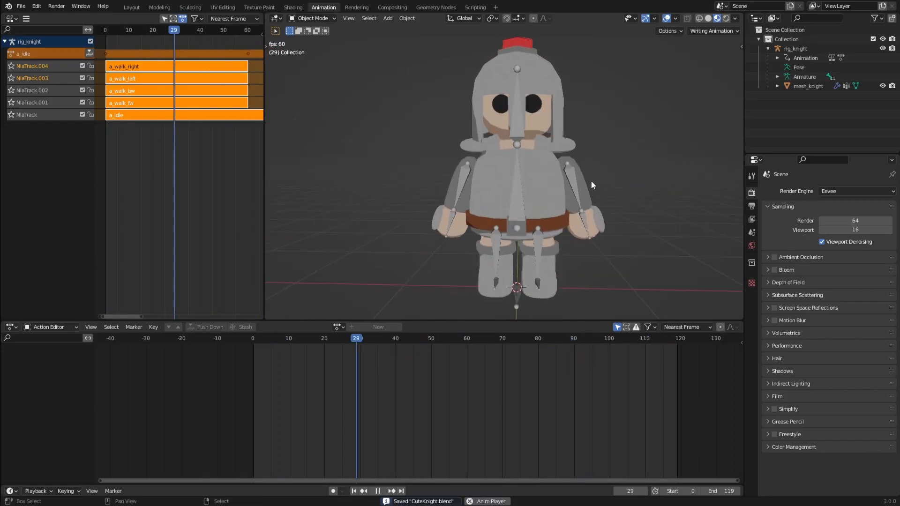
middle_click_drag(592, 183, 504, 172)
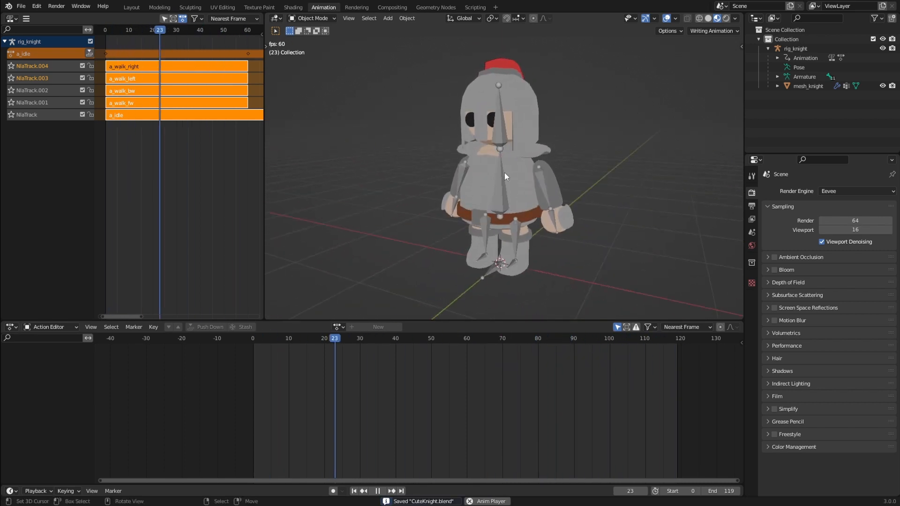
key("space")
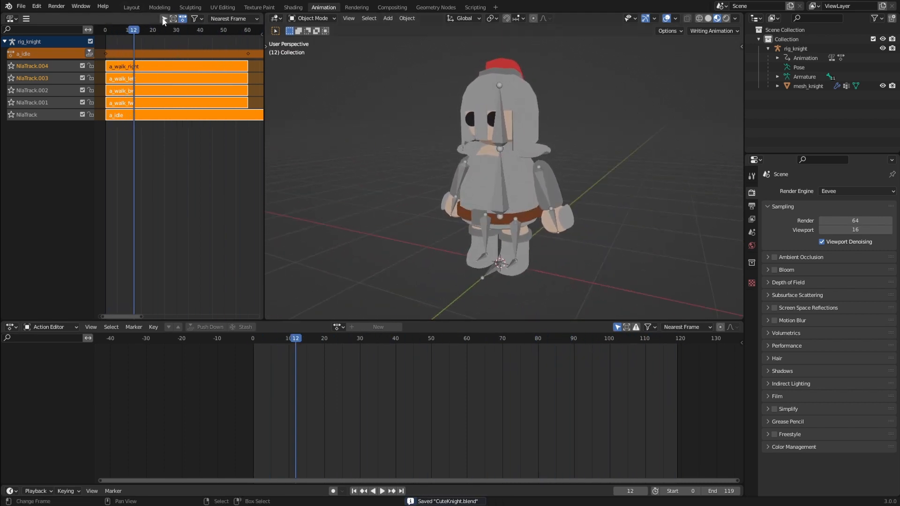
- Switch to the Layout workspace and select mesh_knight and rig_knight together, with the rig active
left_click(132, 7)
left_click(415, 185)
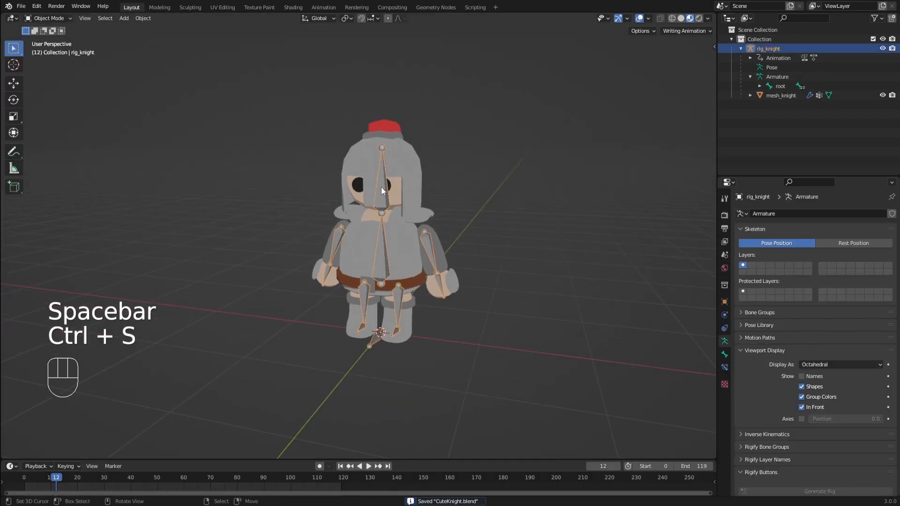
left_click(404, 191, "shift")
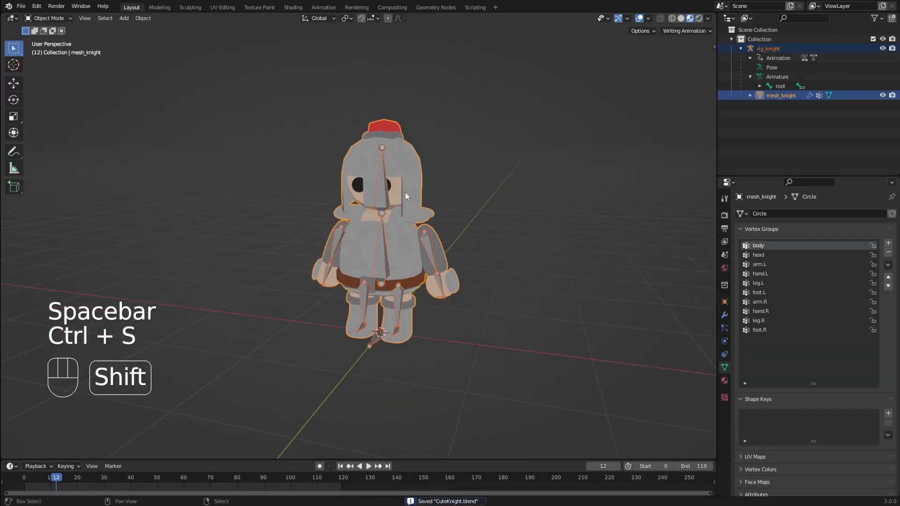
left_click(770, 49)
left_click(792, 96, "shift")
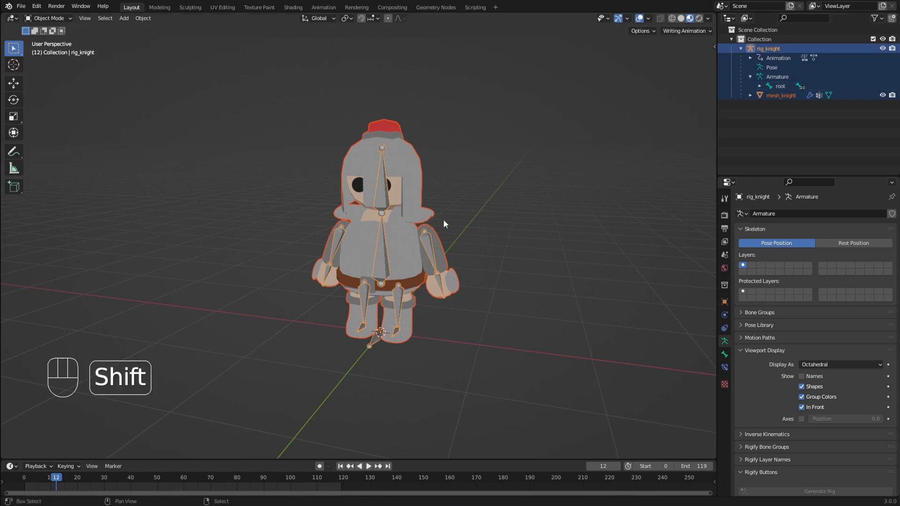
- Reset the 3D cursor to the world origin and set the origins of the rig and mesh to it
middle_click_drag(444, 220, 482, 178)
key("shift+c")
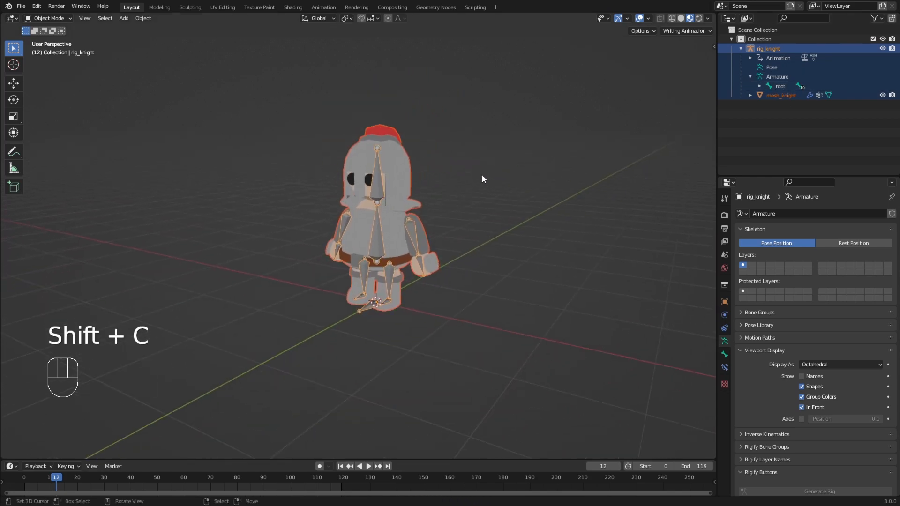
key("shift+c")
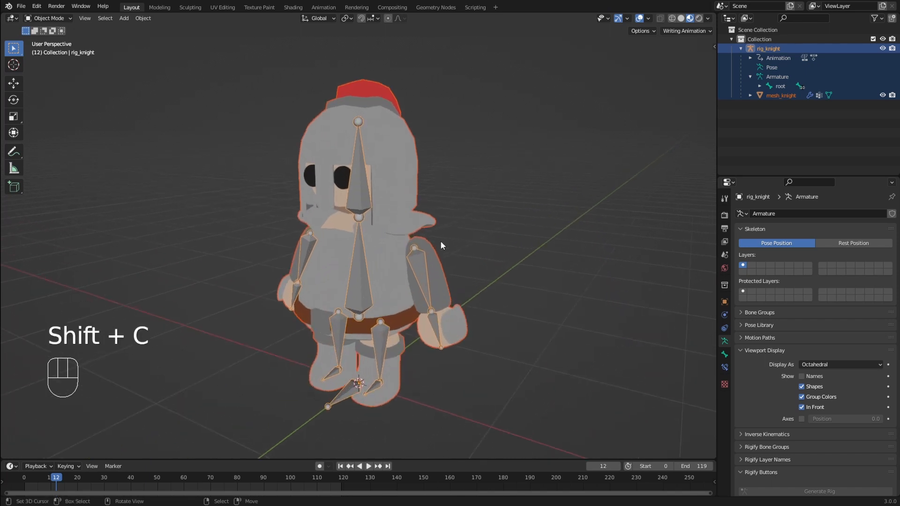
middle_click_drag(440, 330, 493, 256, "shift")
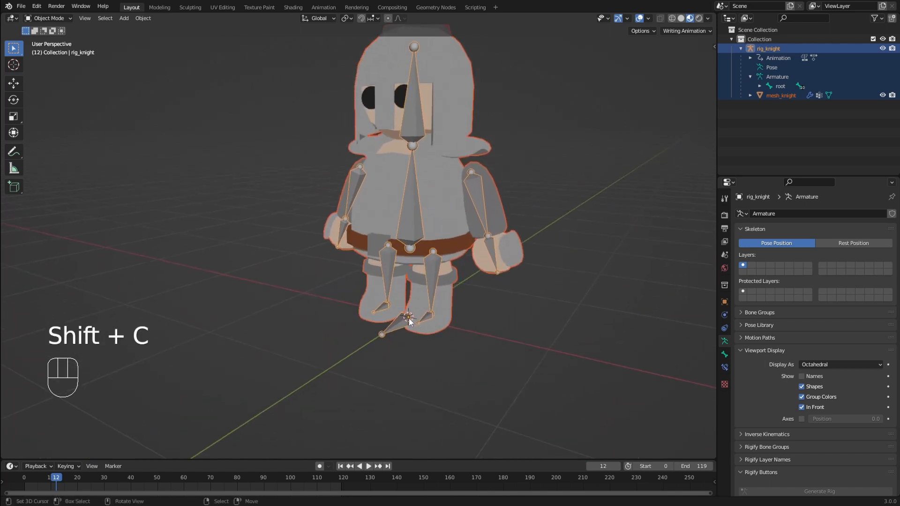
key("w")
mouse_move(389, 331)
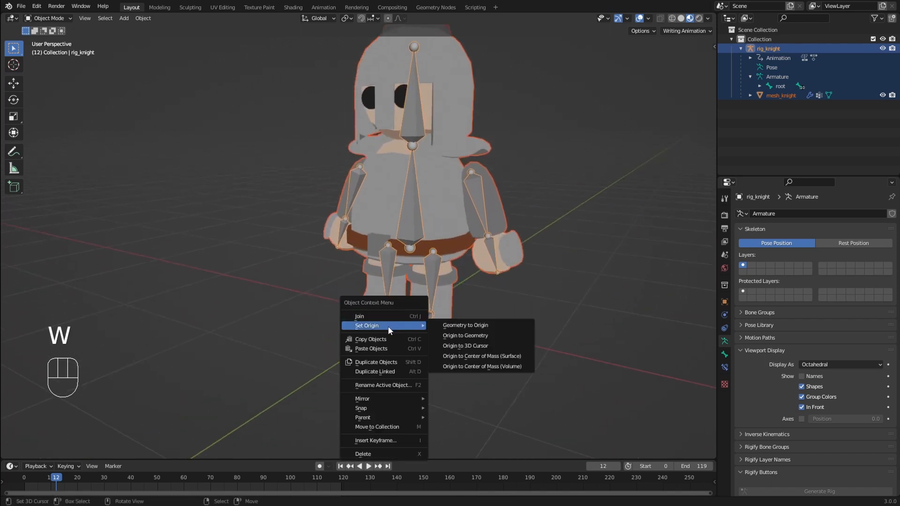
left_click(457, 346)
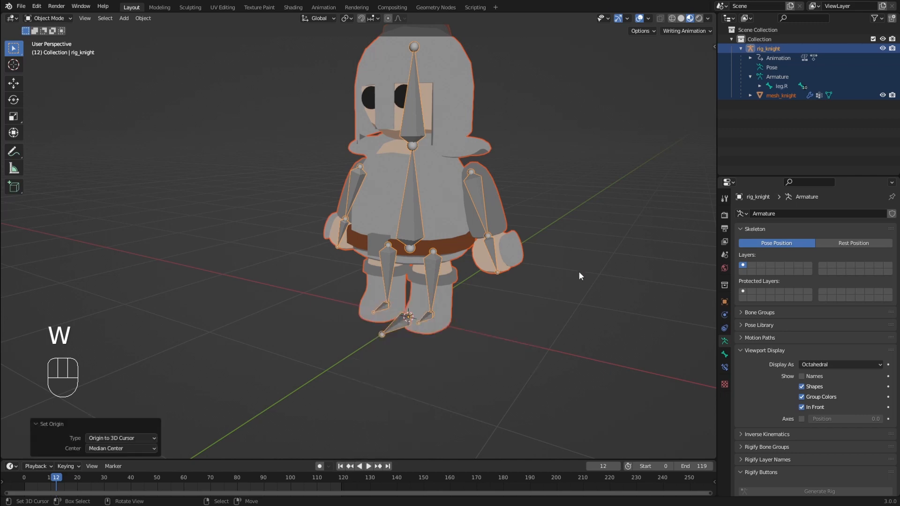
- Place the 3D cursor away from the knight, beside its head, and set both objects' origins to it
left_click(532, 108)
key("w")
mouse_move(572, 167)
left_click(638, 186)
- Return the 3D cursor to the world origin and set both objects' origins back to it
key("shift+c")
key("w")
mouse_move(441, 194)
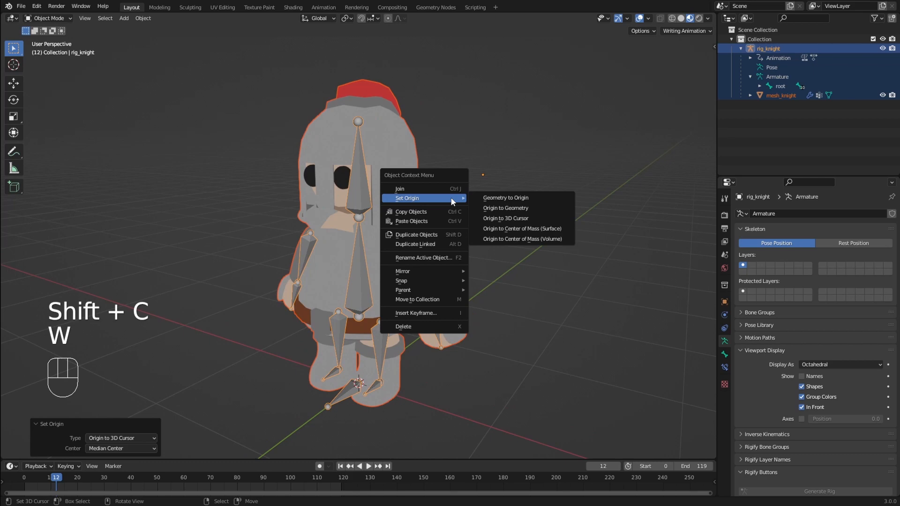
left_click(511, 221)
- Rotate the rig and mesh -90° about the global X axis and apply all transforms to both
scroll(392, 272, "down", 4)
left_click(426, 262)
type("r")
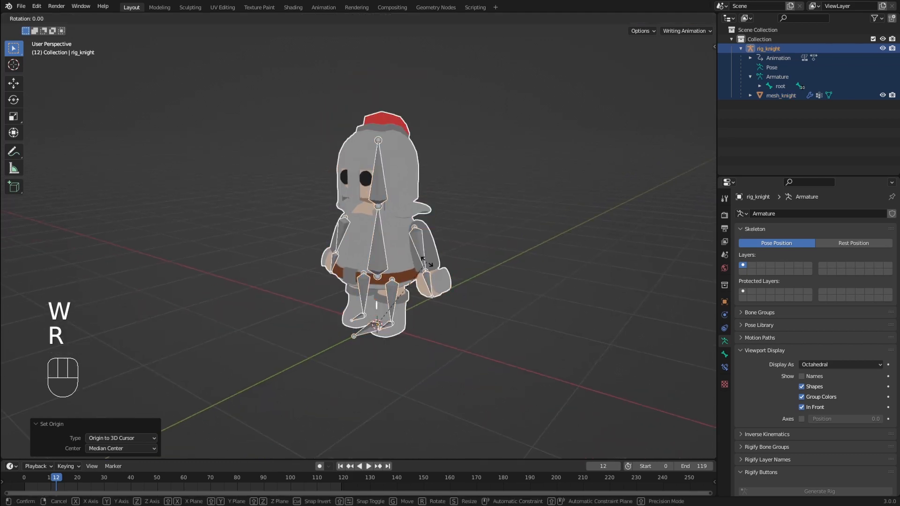
type("-90")
key("Return")
middle_click_drag(427, 263, 483, 278)
key("ctrl+a")
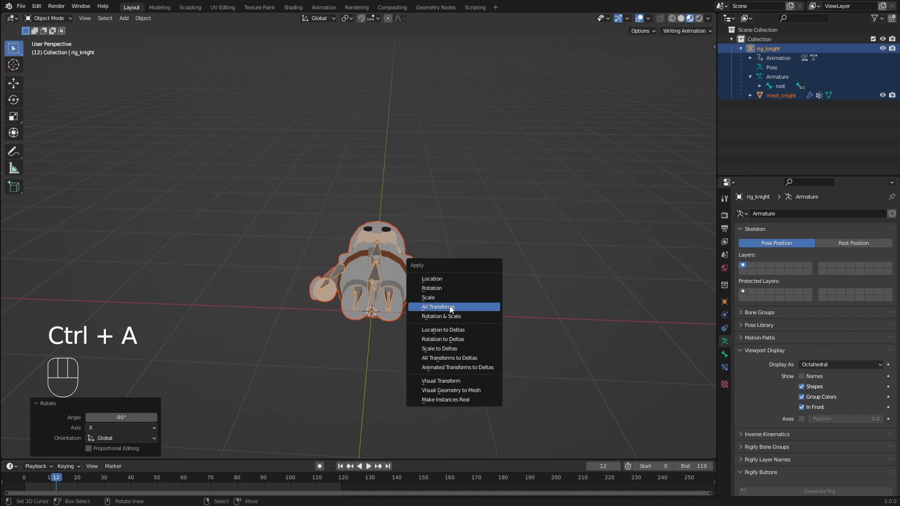
left_click(451, 307)
- Rotate both objects 90° about the global X axis so the knight stands upright
type("rx90")
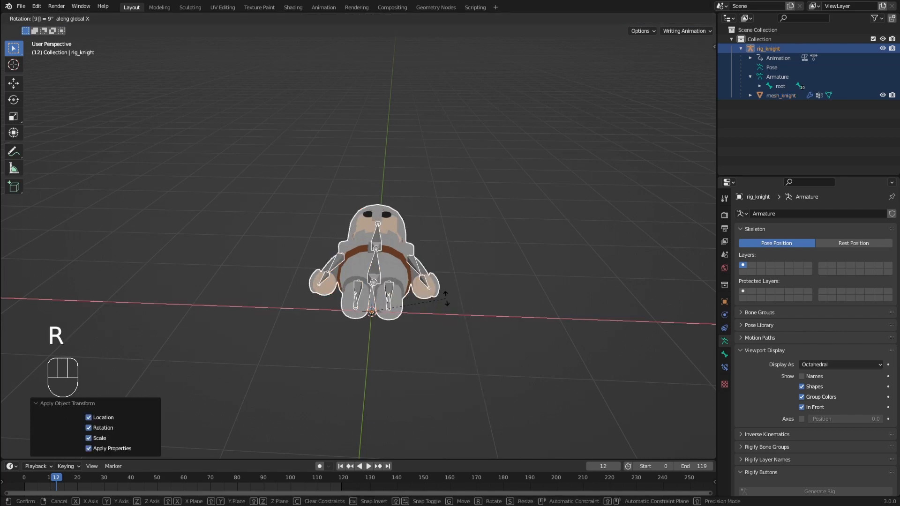
key("Return")
middle_click_drag(443, 296, 434, 229)
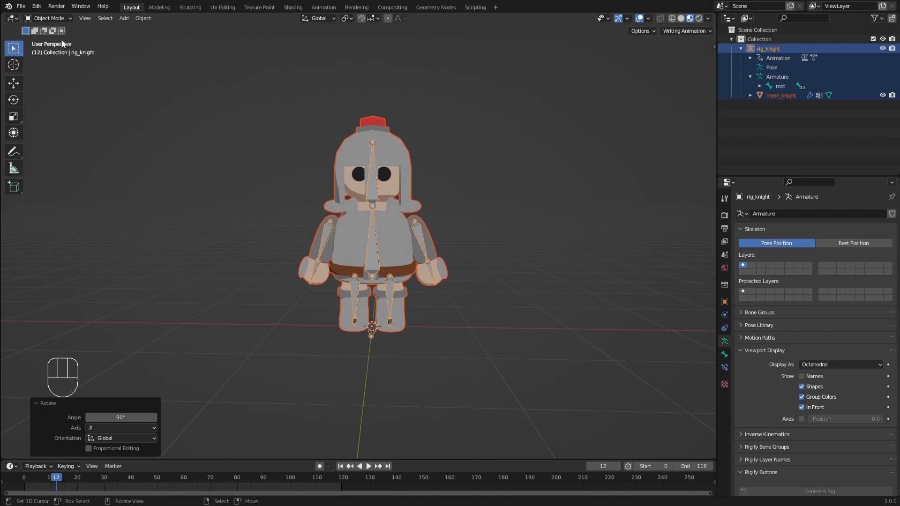
- Start an FBX export and choose a new fbx folder beside the blend folder as the destination
left_click(22, 6)
mouse_move(54, 142)
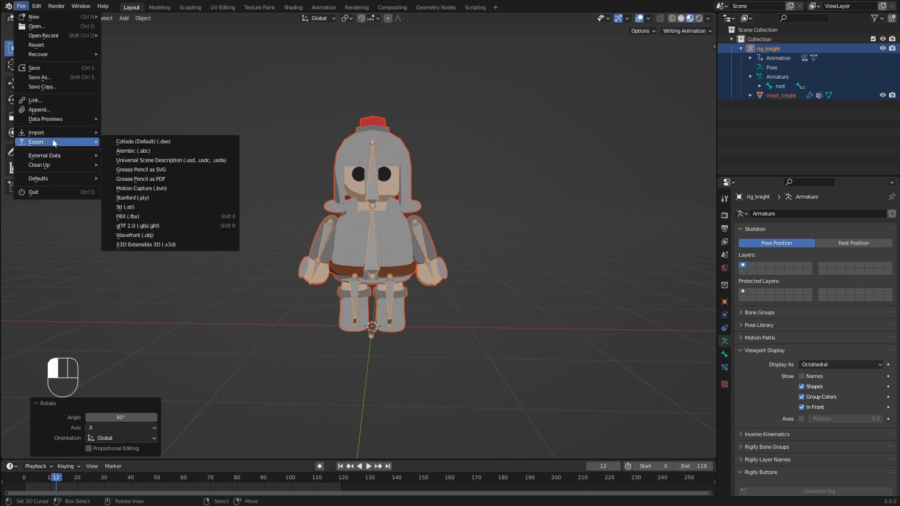
left_click(155, 217)
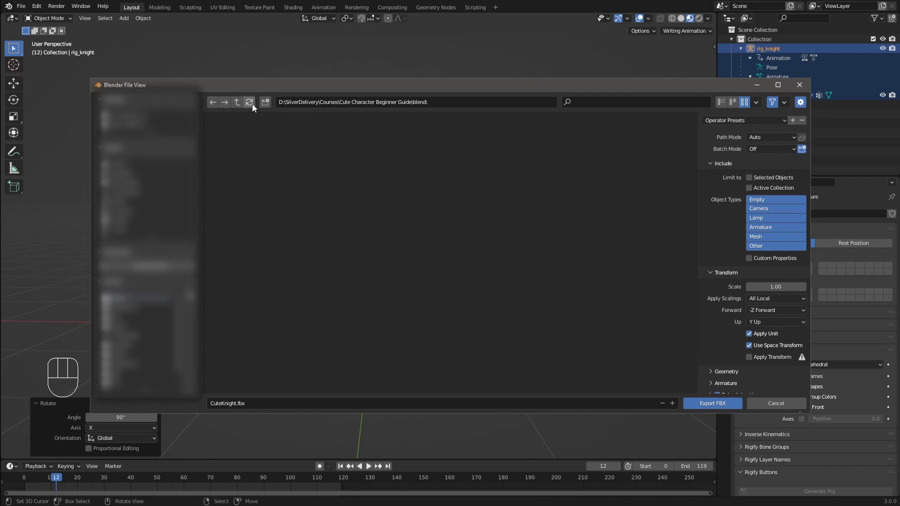
left_click(237, 103)
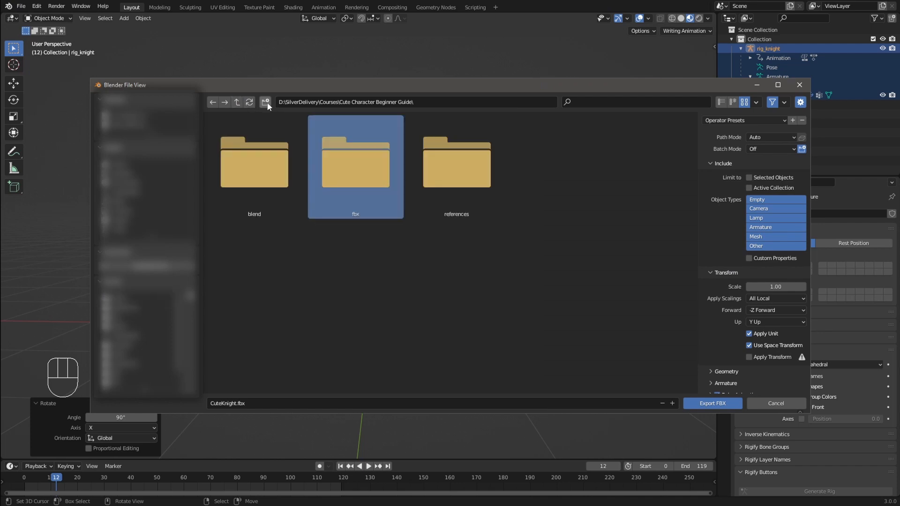
left_click(335, 233)
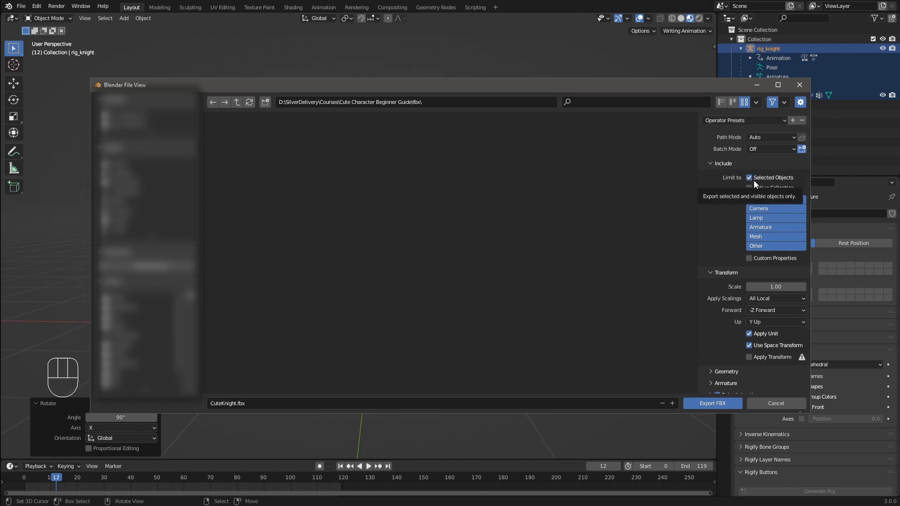
- Limit the FBX export to selected objects of type Armature and Mesh, with Apply Scalings set to FBX Units Scale
left_click(760, 227)
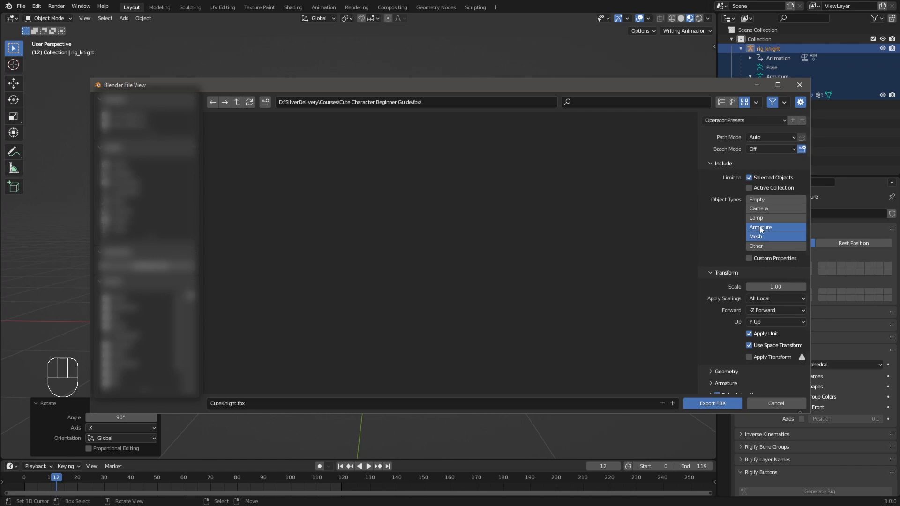
left_click(762, 299)
left_click(767, 319)
left_click_drag(633, 77, 633, 28)
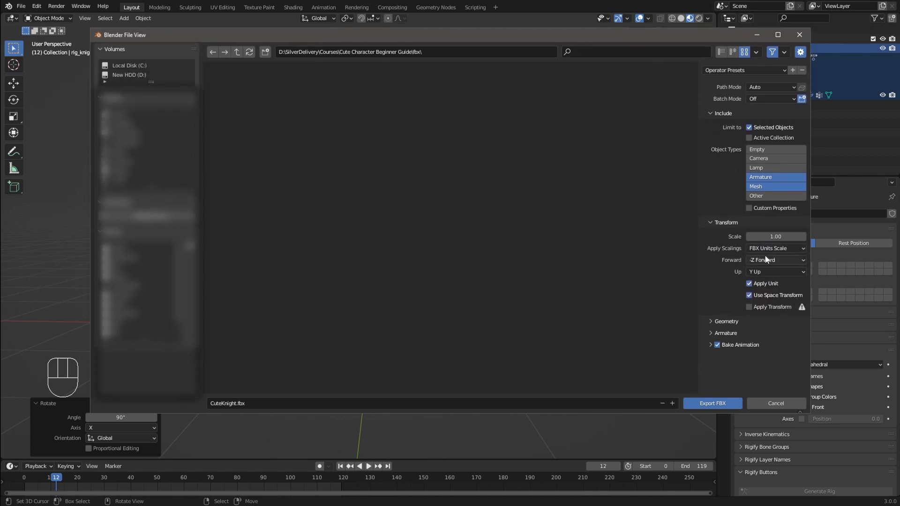
- Turn off Add Leaf Bones and All Actions, keep NLA Strips baking on, and export CuteKnight.fbx
left_click(724, 333)
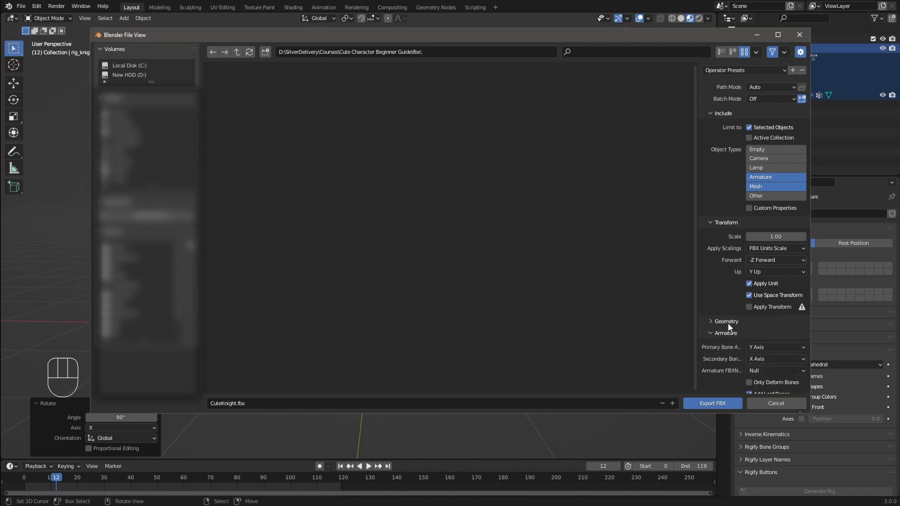
scroll(710, 324, "down", 1)
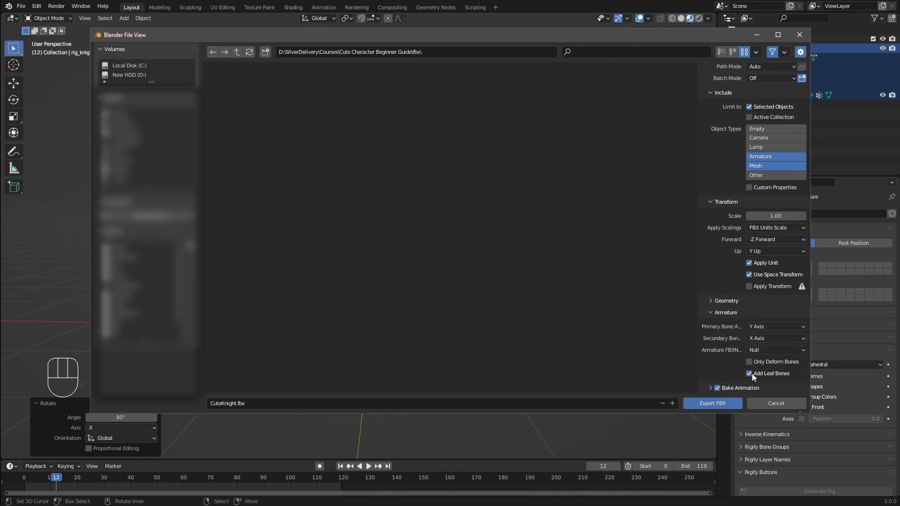
scroll(733, 343, "down", 4)
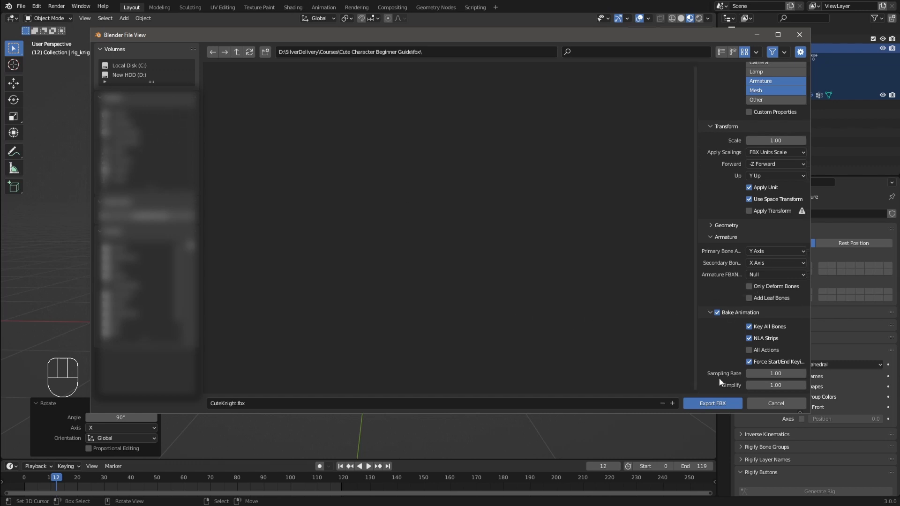
left_click(716, 401)
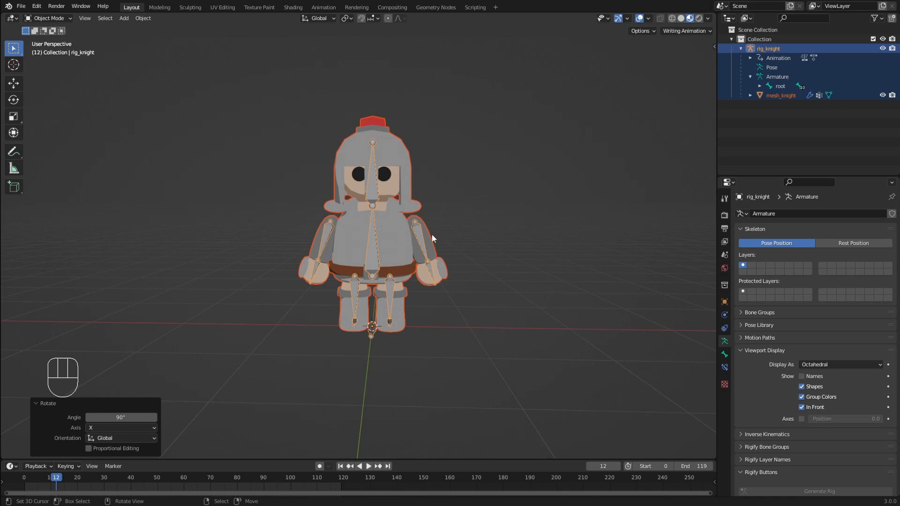
- Check the rig's transform values and apply all transforms to the rig and mesh
key("n")
left_click(710, 47)
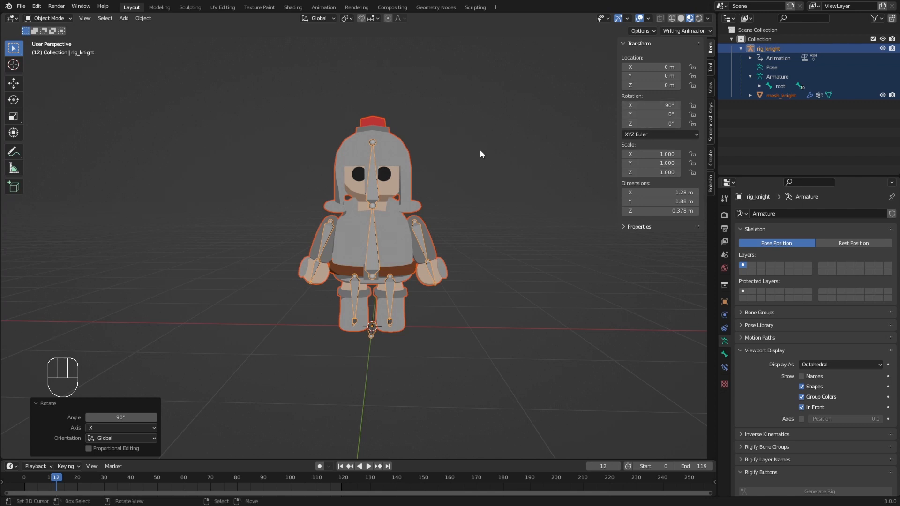
middle_click_drag(479, 149, 393, 207)
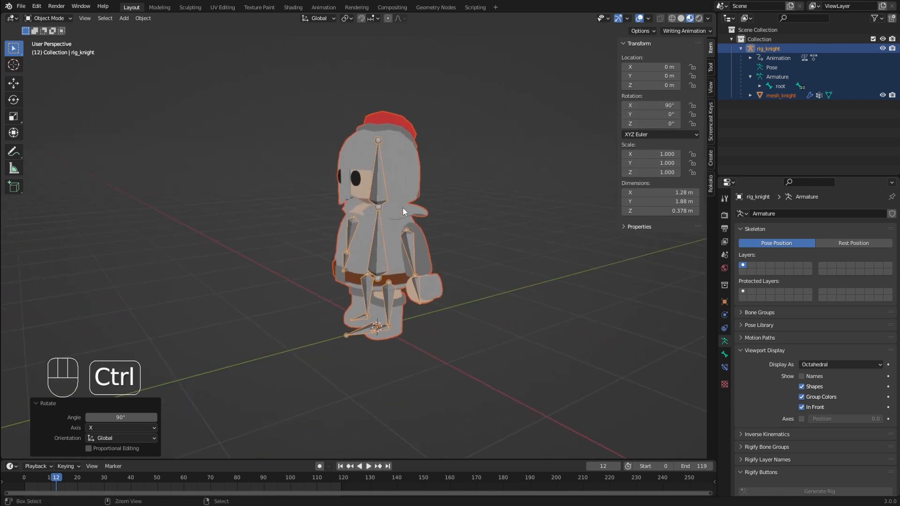
key("ctrl+a")
left_click(403, 207)
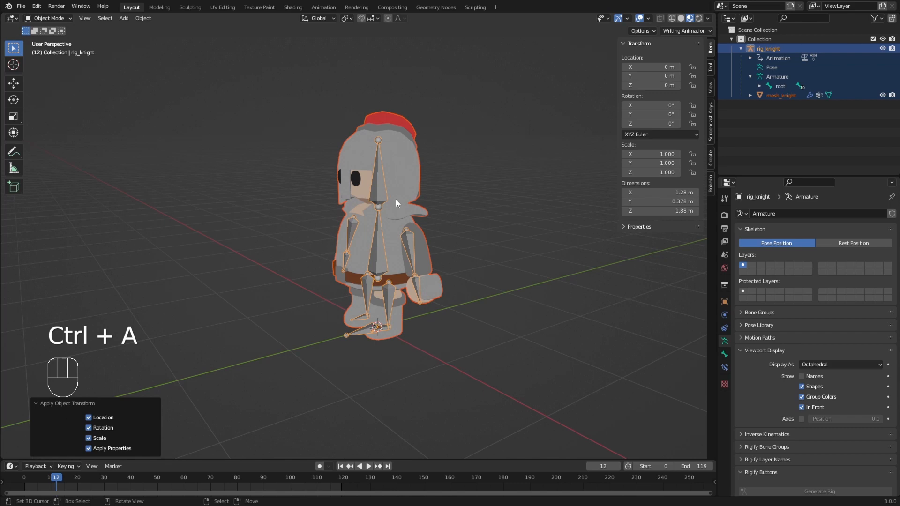
key("n")
- Start a glTF 2.0 export in glTF Binary (.glb) format, limited to selected objects
left_click(21, 5)
mouse_move(49, 142)
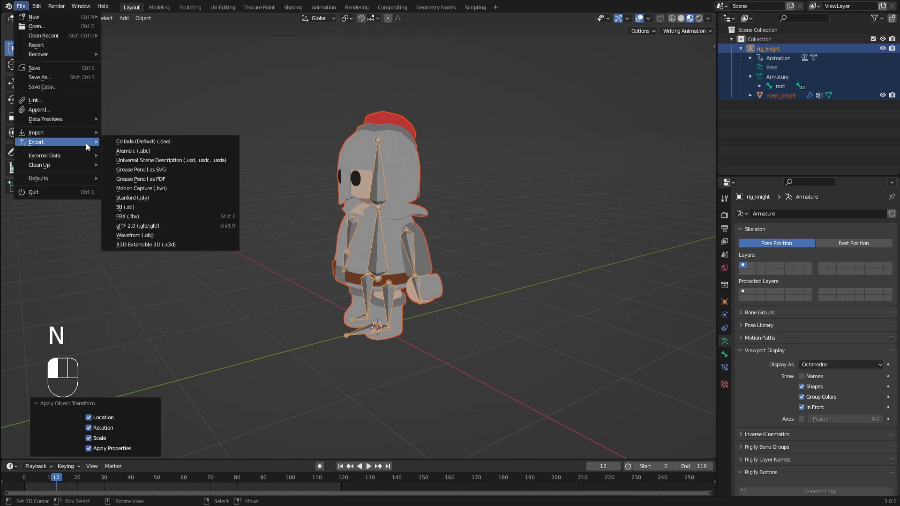
left_click(153, 226)
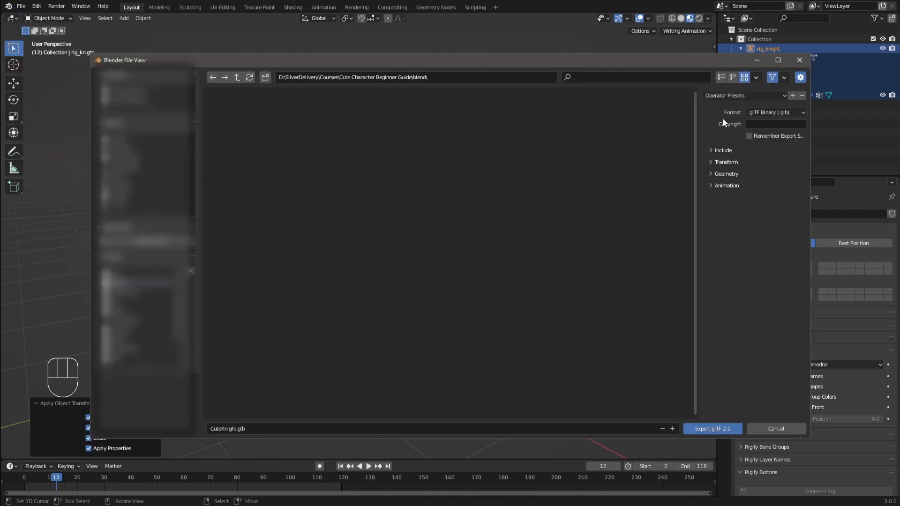
left_click(763, 113)
left_click(750, 124)
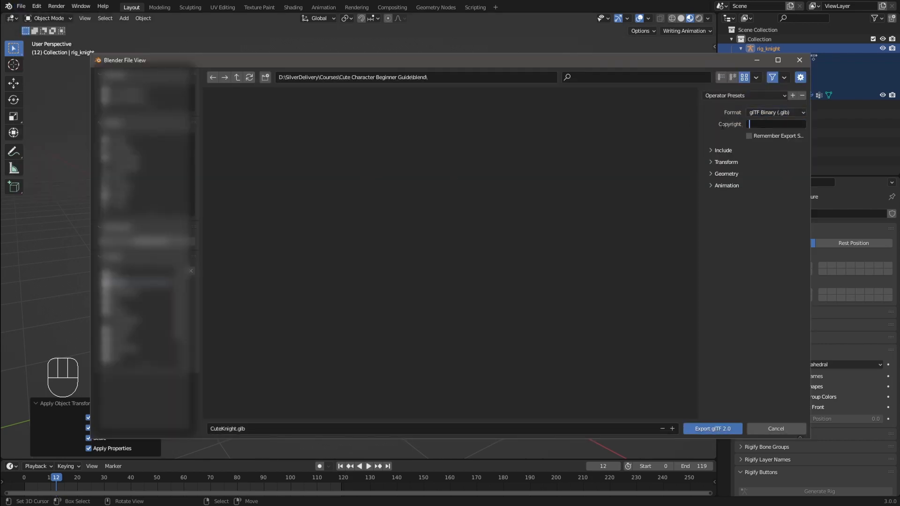
left_click(724, 150)
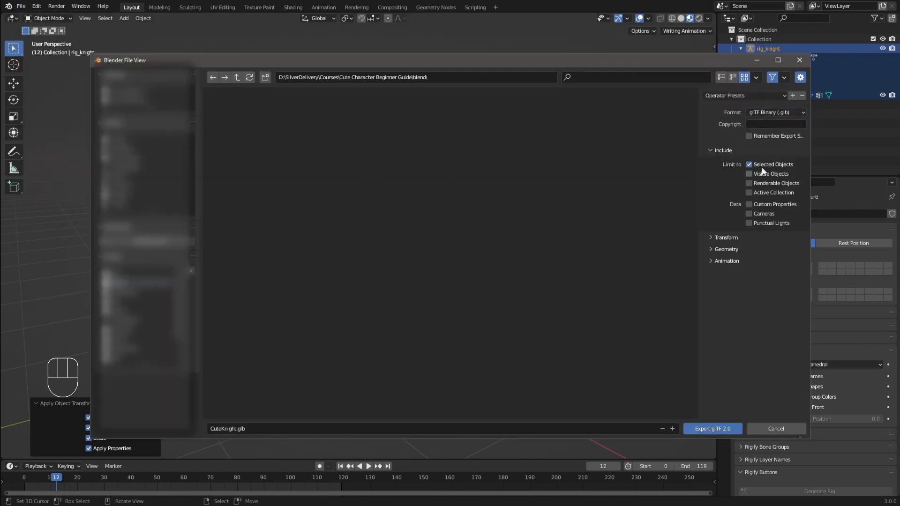
left_click(749, 164)
- Show the geometry and animation export options and set Materials to No export
left_click(726, 260)
left_click(726, 249)
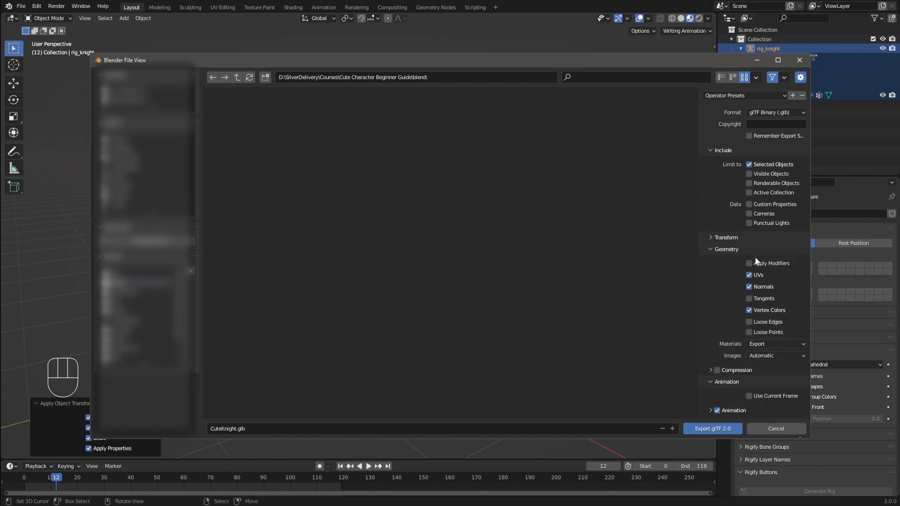
scroll(717, 224, "down", 1)
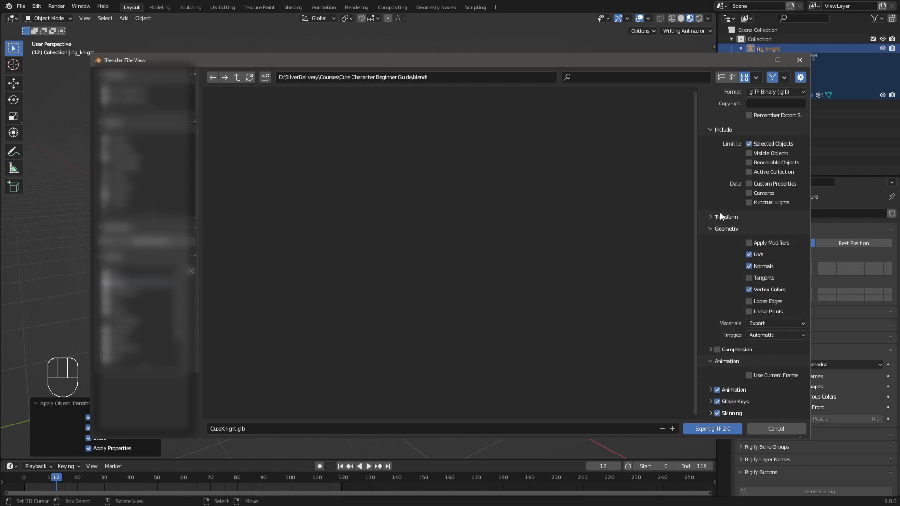
left_click(769, 328)
left_click(764, 356)
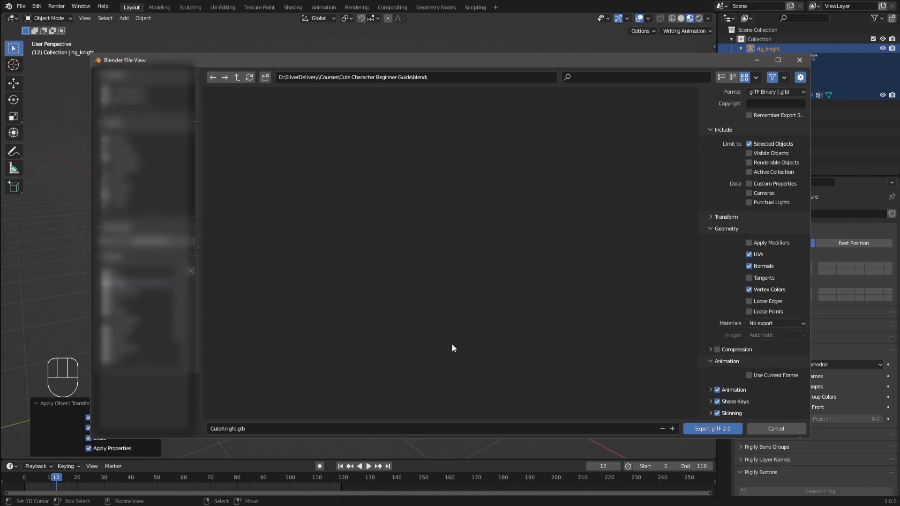
- Create a folder named glb beside the blend folder and export CuteKnight.glb into it
left_click(238, 77)
left_click(266, 77)
type("glb")
key("Return")
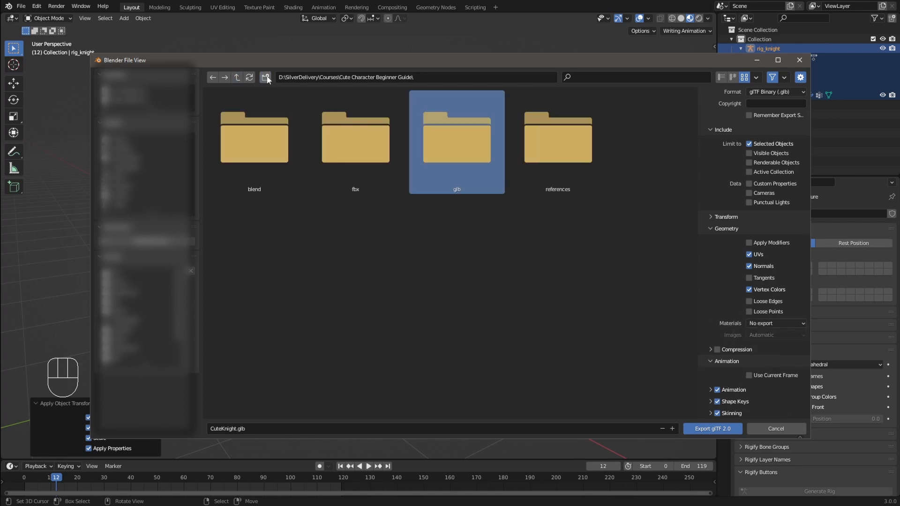
double_click(438, 136)
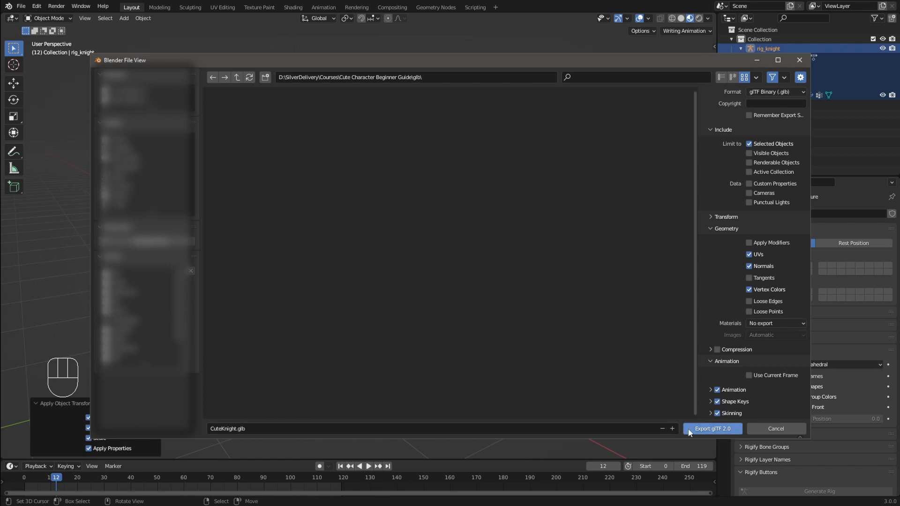
left_click(711, 430)
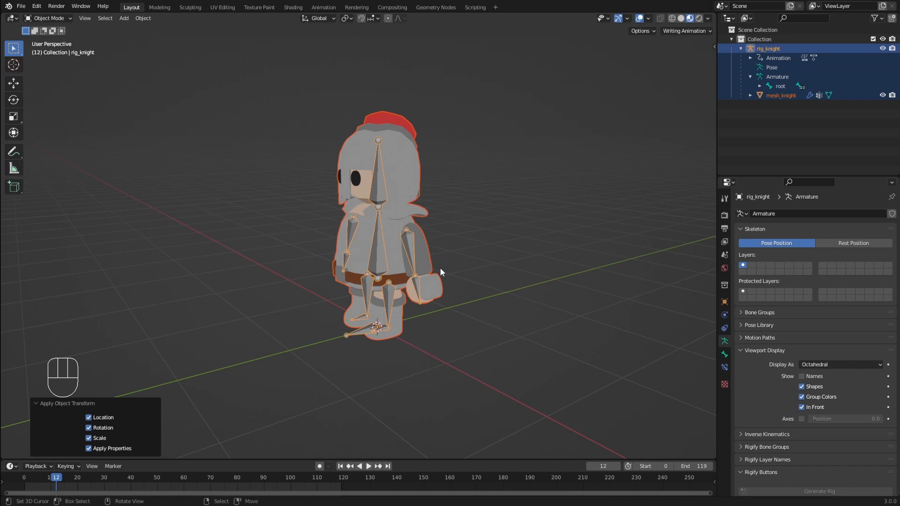
- Undo the recent object changes made for exporting and save CuteKnight.blend in Object Mode
key("ctrl+z")
key("ctrl+z")
key("ctrl+z")
key("Tab")
key("ctrl+s")
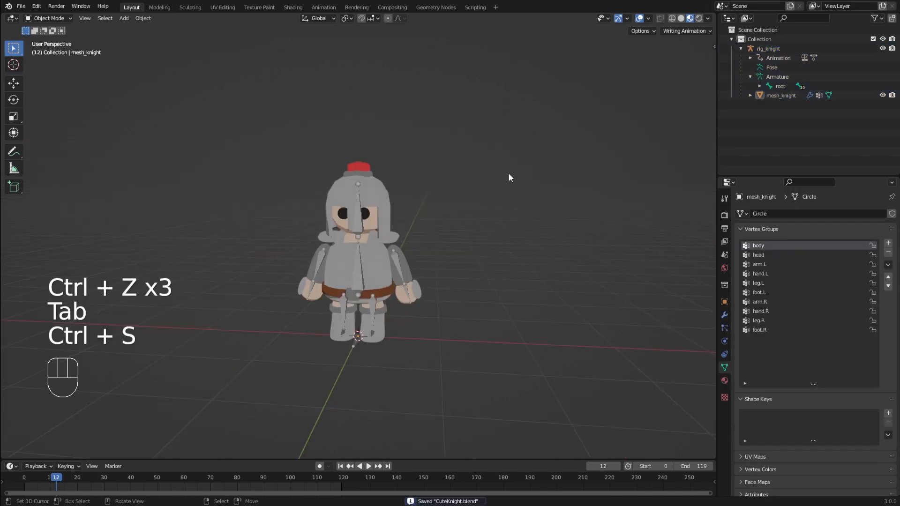